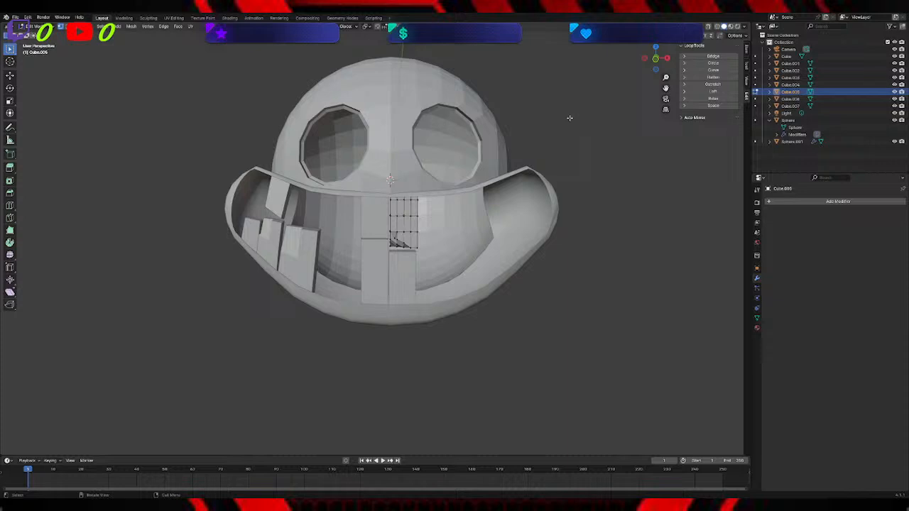
Step: Return the subdivided upper front tooth to Object Mode and deselect everything
{"action": "middle_click_drag", "start_coordinate": [570, 117], "coordinate": [573, 110]}
{"action": "middle_click_drag", "start_coordinate": [522, 90], "coordinate": [511, 93]}
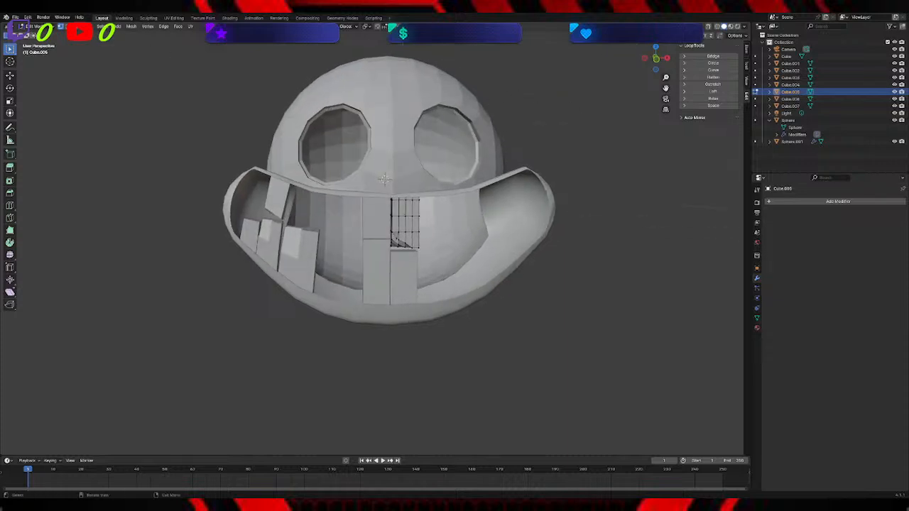
{"action": "left_click", "coordinate": [50, 27]}
{"action": "left_click", "coordinate": [49, 34]}
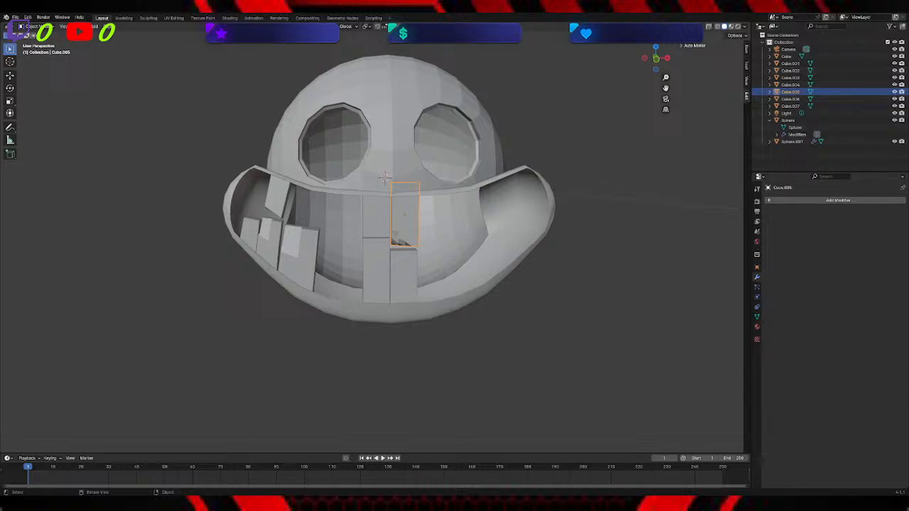
{"action": "key", "text": "alt+a"}
{"action": "middle_click_drag", "start_coordinate": [530, 135], "coordinate": [419, 170]}
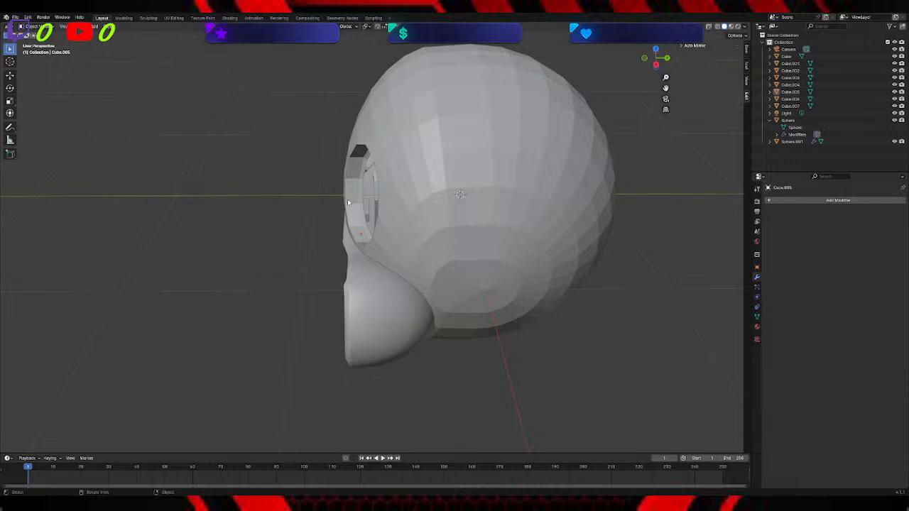
Step: Select the chipped upper front tooth and open its mesh in Edit Mode, with its upper end in view from behind
{"action": "left_click", "coordinate": [365, 207]}
{"action": "left_click", "coordinate": [365, 208]}
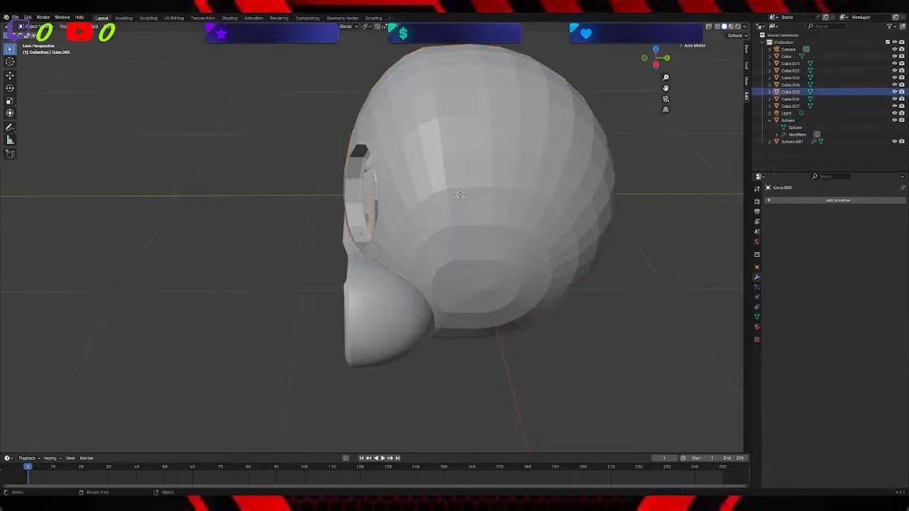
{"action": "left_click", "coordinate": [39, 27]}
{"action": "left_click", "coordinate": [41, 44]}
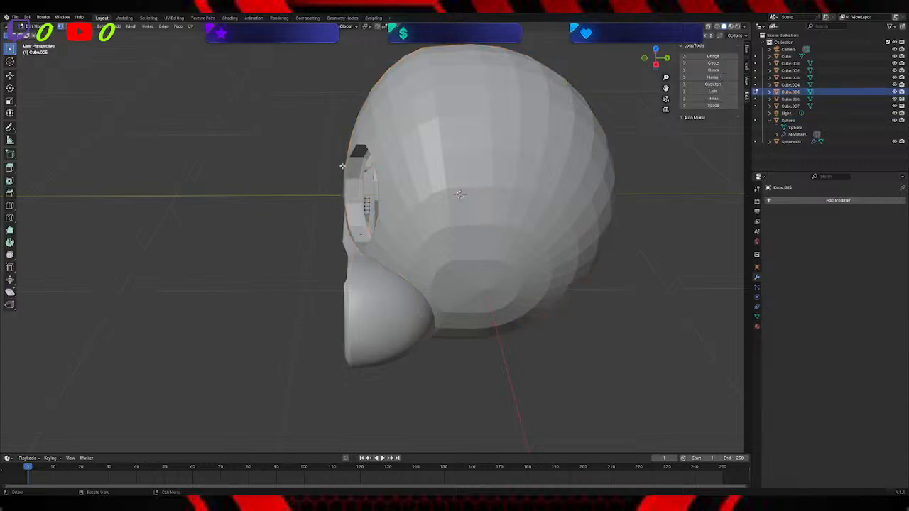
{"action": "scroll", "coordinate": [397, 172], "scroll_direction": "up", "scroll_amount": 8}
{"action": "middle_click_drag", "start_coordinate": [405, 163], "coordinate": [298, 100]}
{"action": "scroll", "coordinate": [381, 101], "scroll_direction": "down", "scroll_amount": 1}
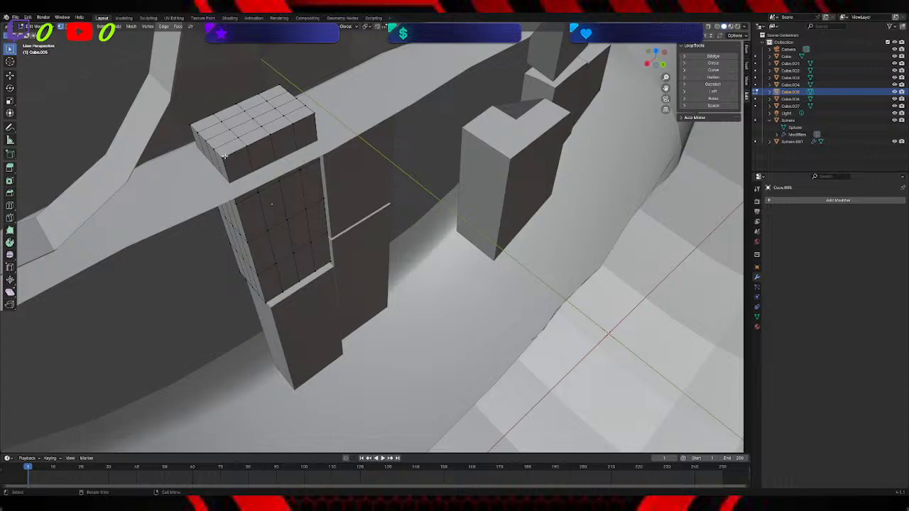
Step: Loop-select the edges around the tooth's upper end and undo the last wrong loop selection
{"action": "left_click", "coordinate": [224, 156], "text": "alt"}
{"action": "left_click", "coordinate": [219, 155], "text": "alt"}
{"action": "left_click", "coordinate": [237, 146], "text": "alt"}
{"action": "left_click", "coordinate": [243, 132], "text": "alt"}
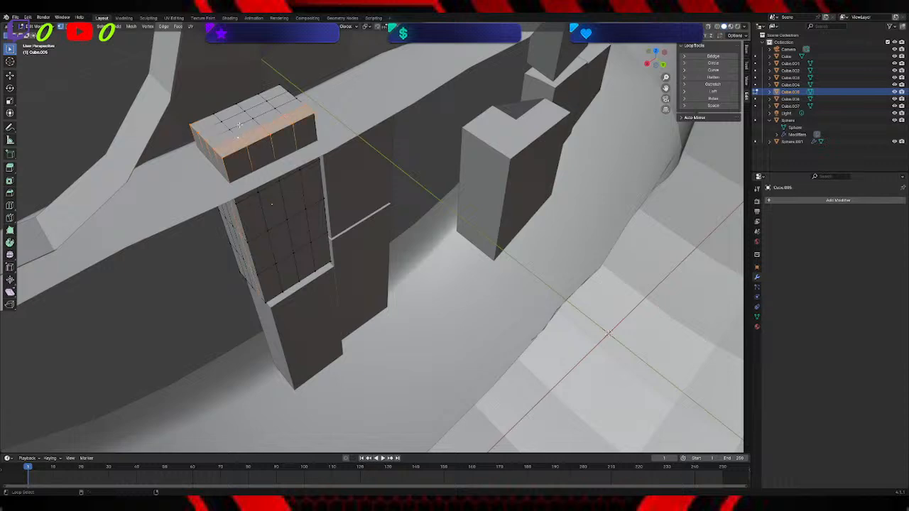
{"action": "left_click", "coordinate": [245, 134], "text": "ctrl+alt"}
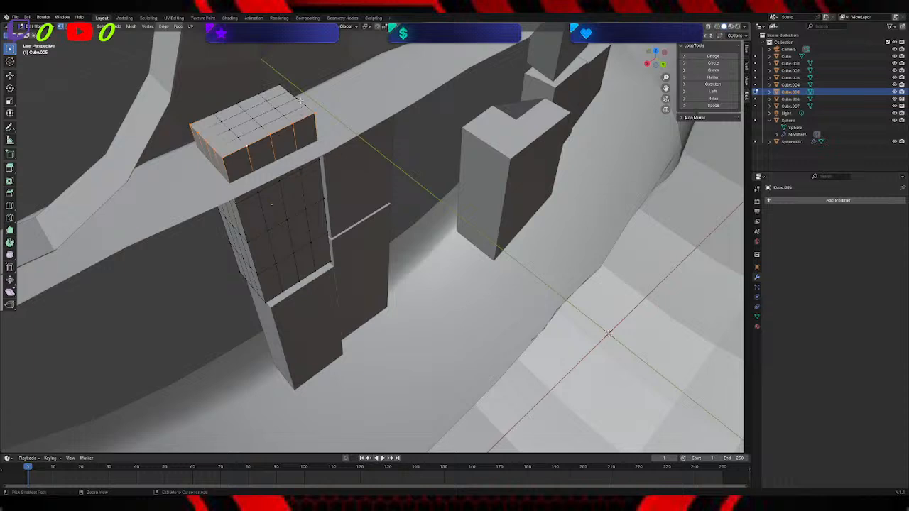
{"action": "left_click", "coordinate": [272, 101], "text": "ctrl+alt"}
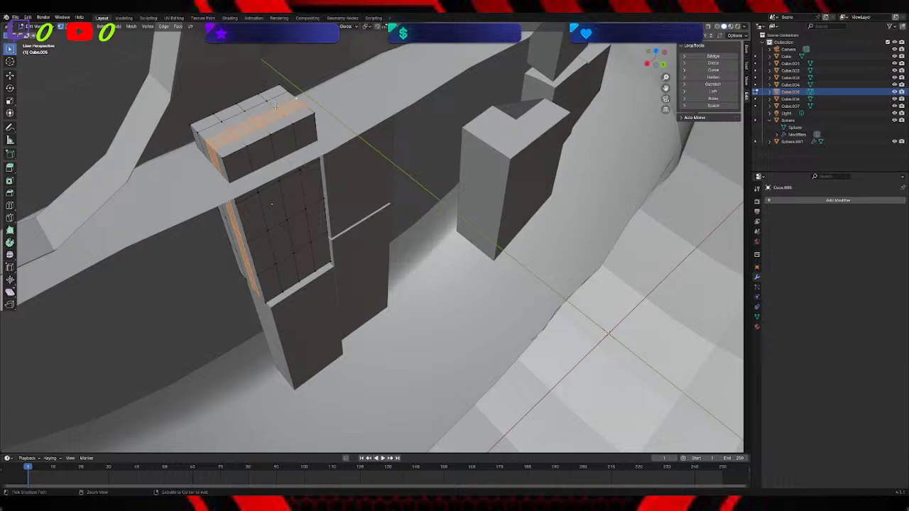
{"action": "key", "text": "ctrl+z"}
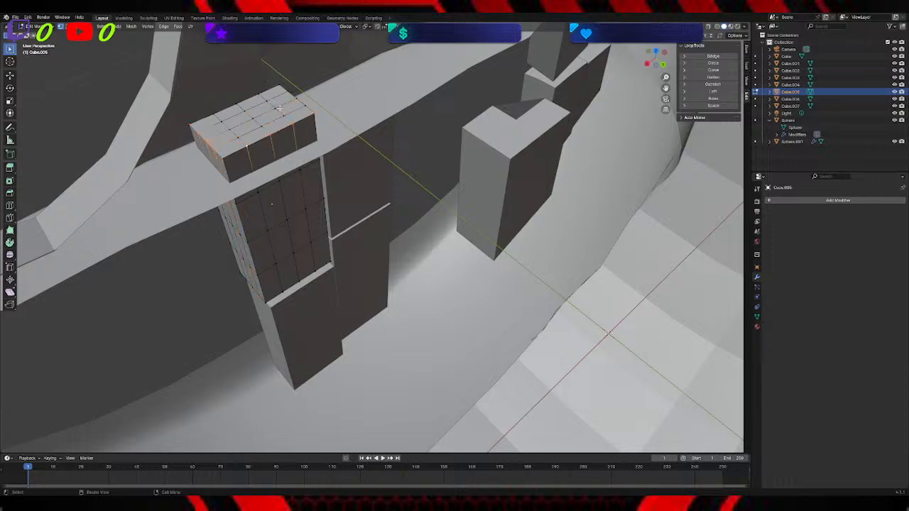
Step: Add the remaining top-face vertices to the selection and lower the tooth's top along Z to the mouth rim
{"action": "left_click", "coordinate": [297, 99], "text": "shift"}
{"action": "left_click", "coordinate": [289, 92], "text": "shift"}
{"action": "left_click", "coordinate": [278, 86], "text": "shift"}
{"action": "left_click", "coordinate": [263, 94], "text": "shift"}
{"action": "left_click", "coordinate": [244, 101], "text": "shift"}
{"action": "left_click", "coordinate": [238, 136], "text": "shift"}
{"action": "left_click", "coordinate": [242, 110], "text": "shift"}
{"action": "left_click", "coordinate": [245, 111], "text": "shift"}
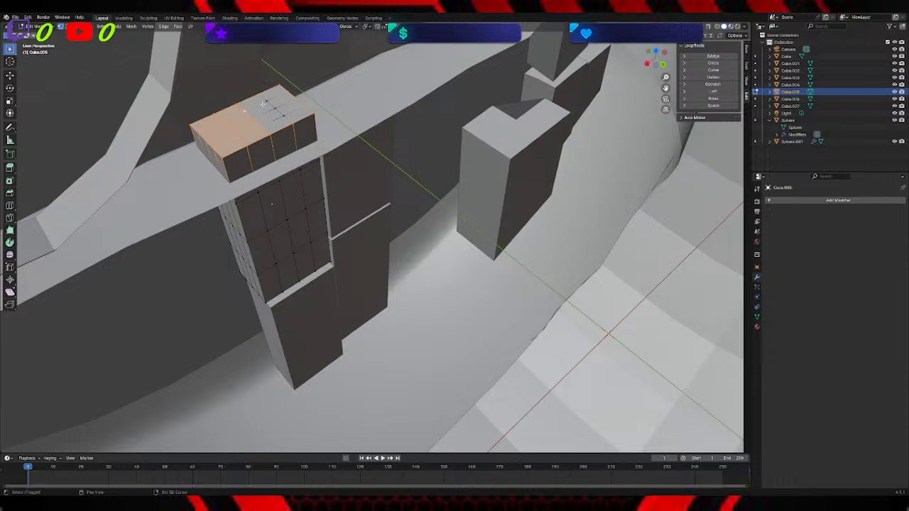
{"action": "left_click", "coordinate": [281, 114], "text": "shift"}
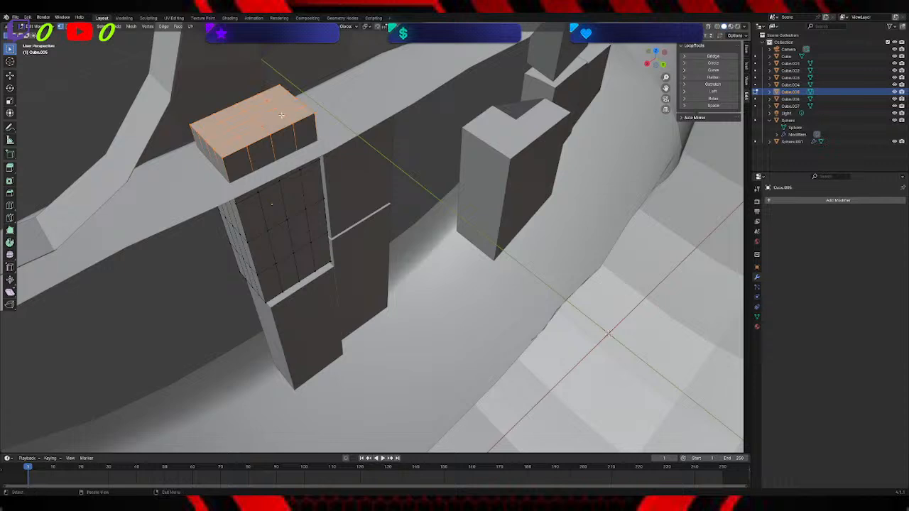
{"action": "key", "text": "g"}
{"action": "key", "text": "z"}
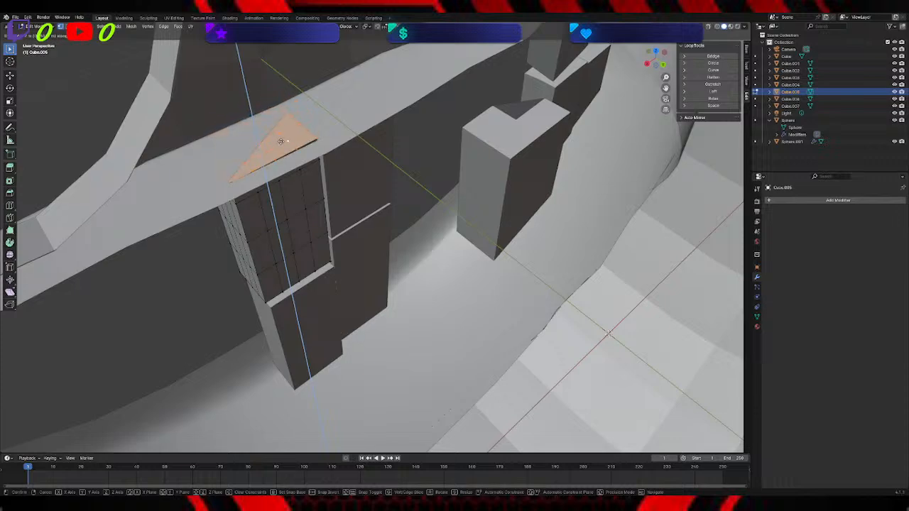
{"action": "left_click", "coordinate": [282, 144]}
{"action": "middle_click_drag", "start_coordinate": [281, 145], "coordinate": [29, 161]}
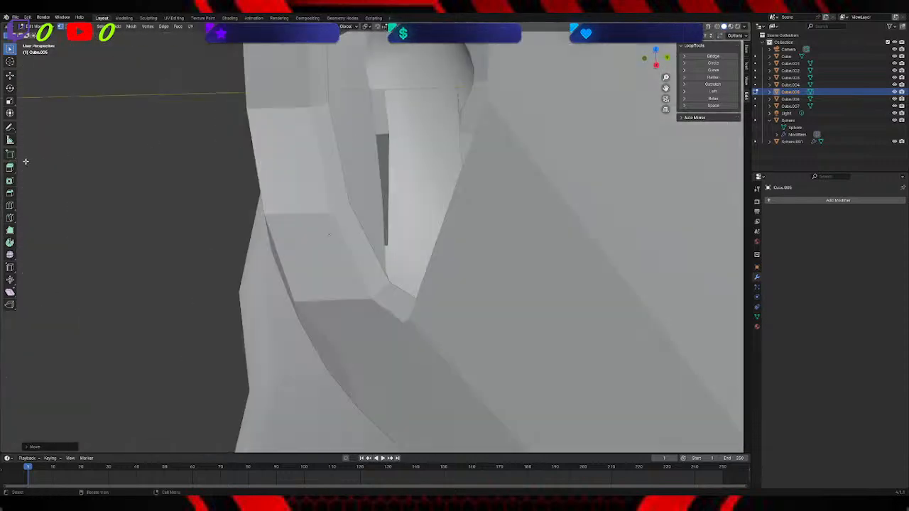
{"action": "middle_click_drag", "start_coordinate": [177, 166], "coordinate": [432, 208]}
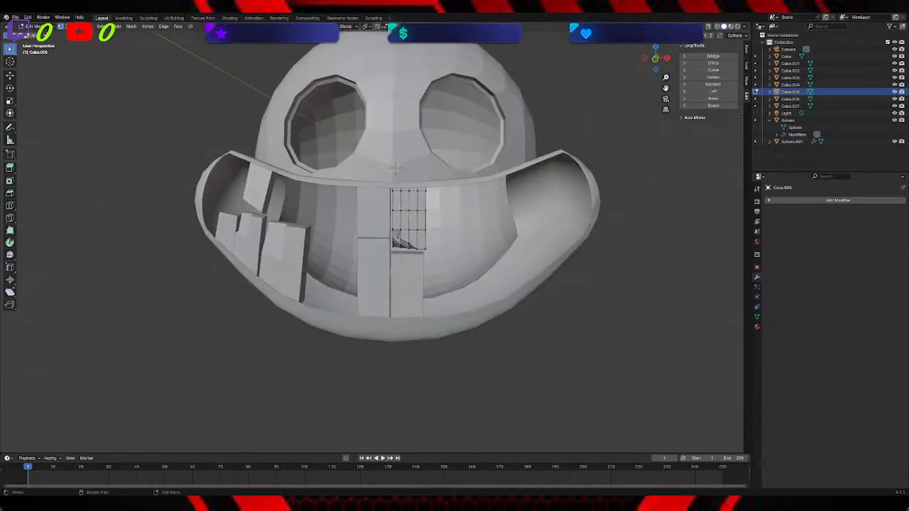
Step: Switch the lowered tooth back to Object Mode and clear the selection
{"action": "left_click", "coordinate": [34, 27]}
{"action": "left_click", "coordinate": [39, 34]}
{"action": "middle_click_drag", "start_coordinate": [77, 78], "coordinate": [81, 85]}
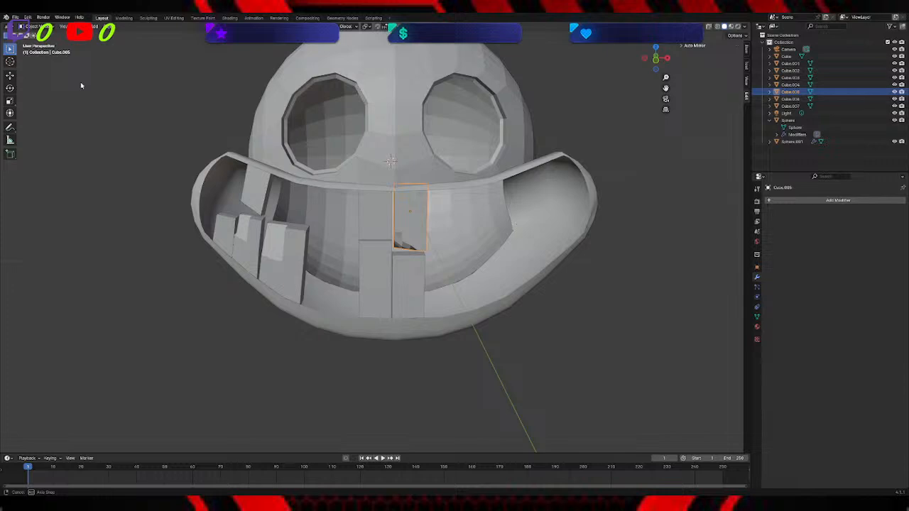
{"action": "left_click", "coordinate": [140, 132]}
{"action": "middle_click_drag", "start_coordinate": [140, 132], "coordinate": [140, 130]}
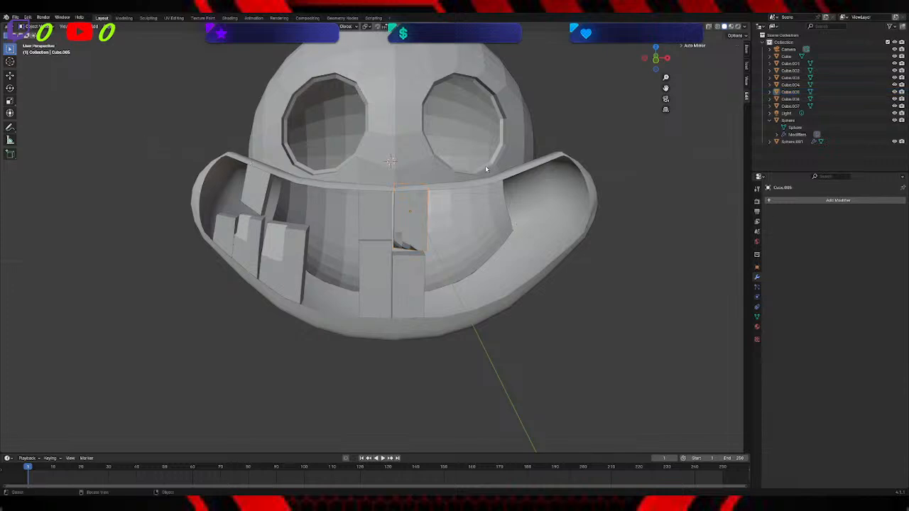
{"action": "left_click", "coordinate": [696, 83]}
Step: Open the neighbouring upper front tooth in Edit Mode and subdivide its whole mesh twice
{"action": "scroll", "coordinate": [402, 100], "scroll_direction": "up", "scroll_amount": 5}
{"action": "scroll", "coordinate": [387, 177], "scroll_direction": "up", "scroll_amount": 5}
{"action": "middle_click_drag", "start_coordinate": [385, 179], "coordinate": [399, 163]}
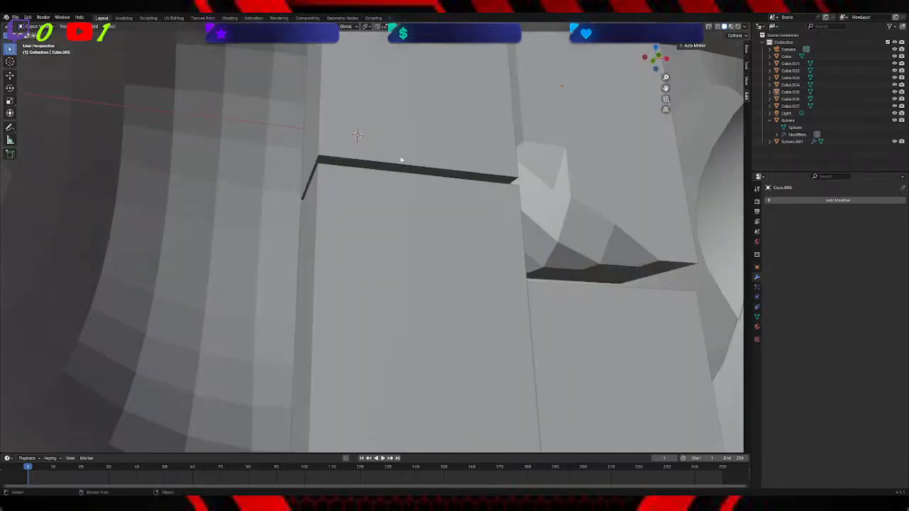
{"action": "scroll", "coordinate": [400, 162], "scroll_direction": "down", "scroll_amount": 4}
{"action": "left_click", "coordinate": [417, 104]}
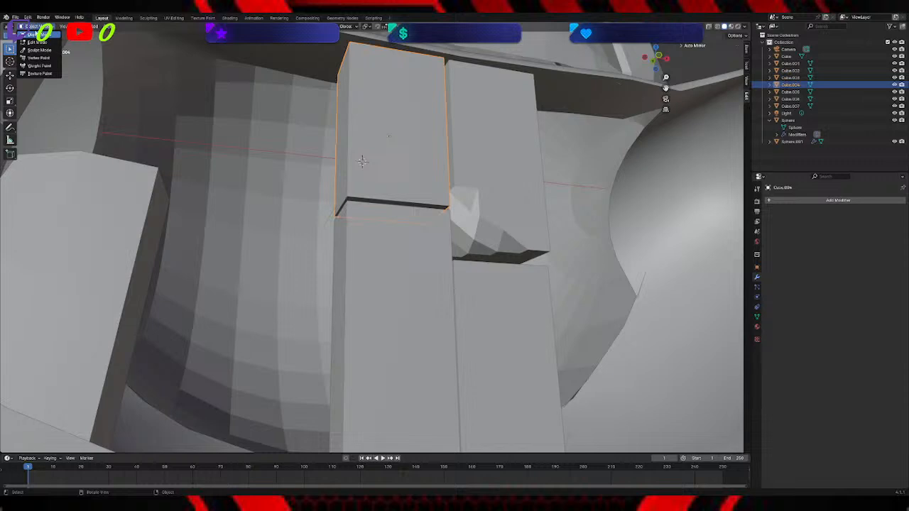
{"action": "key", "text": "Tab"}
{"action": "middle_click_drag", "start_coordinate": [300, 95], "coordinate": [365, 127]}
{"action": "right_click", "coordinate": [365, 127]}
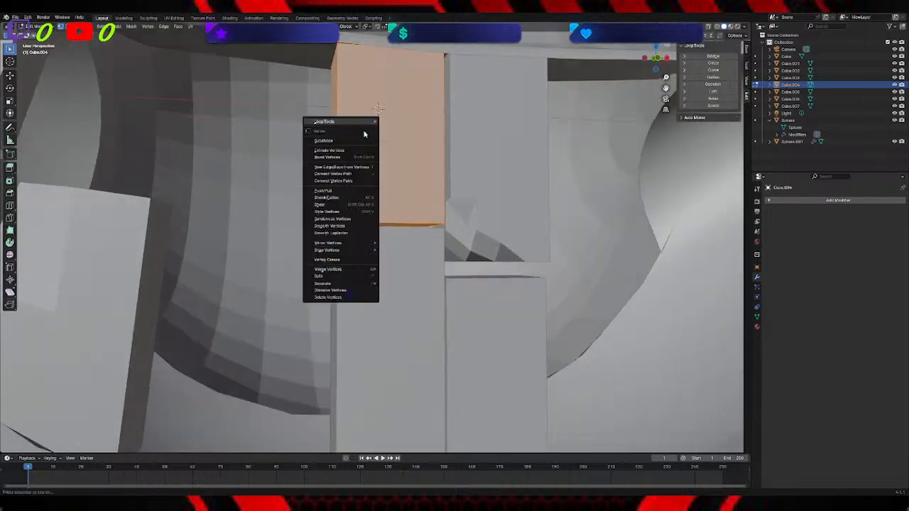
{"action": "left_click", "coordinate": [361, 137]}
{"action": "right_click", "coordinate": [361, 137]}
{"action": "left_click", "coordinate": [361, 139]}
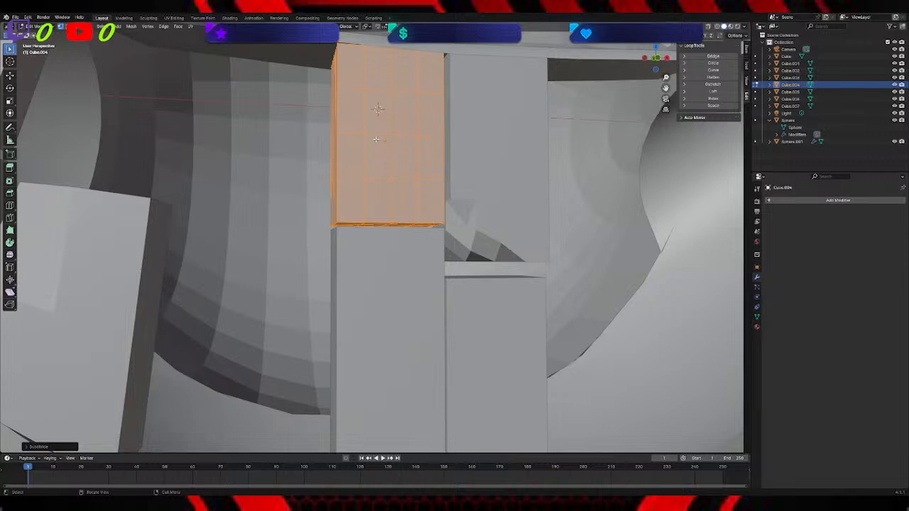
Step: Select the vertices along the tooth's outer bottom edge, raise them along Z, and delete them to break off that corner
{"action": "middle_click_drag", "start_coordinate": [363, 120], "coordinate": [378, 243]}
{"action": "left_click_drag", "start_coordinate": [360, 233], "coordinate": [419, 263]}
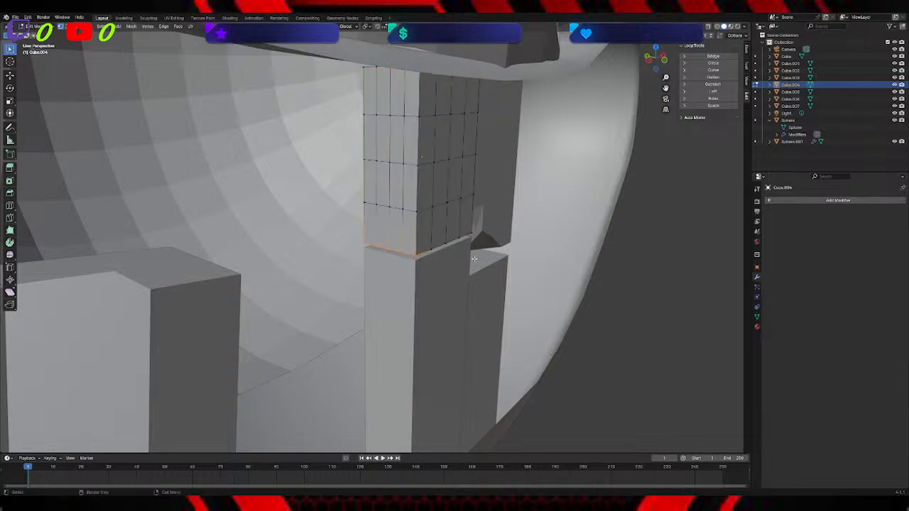
{"action": "middle_click_drag", "start_coordinate": [474, 259], "coordinate": [445, 254]}
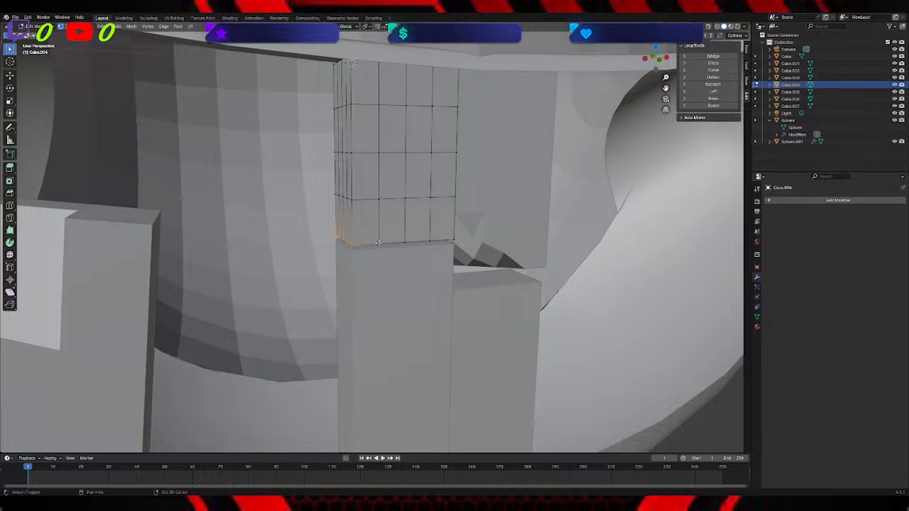
{"action": "key", "text": "g"}
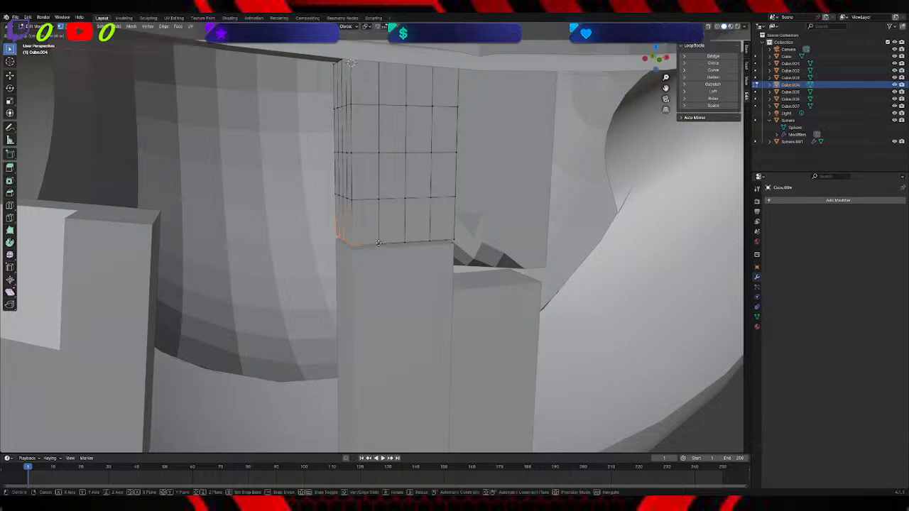
{"action": "key", "text": "z"}
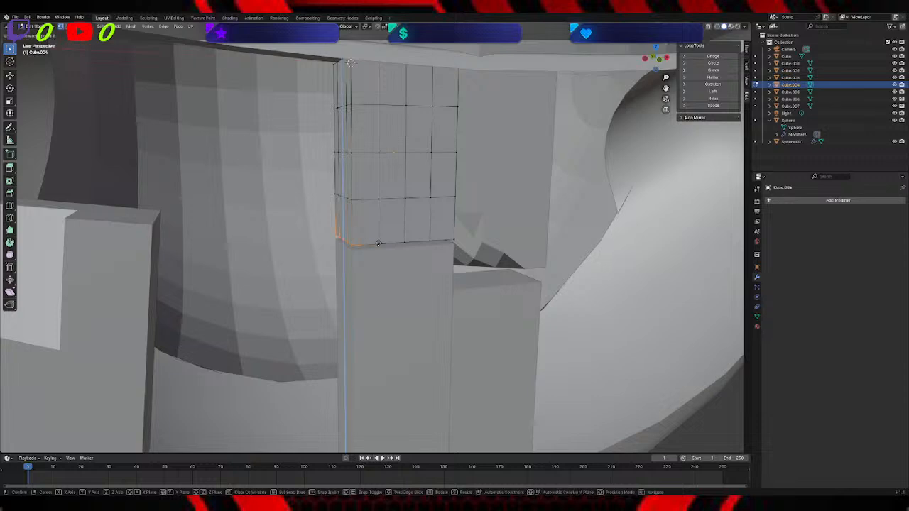
{"action": "left_click", "coordinate": [375, 229]}
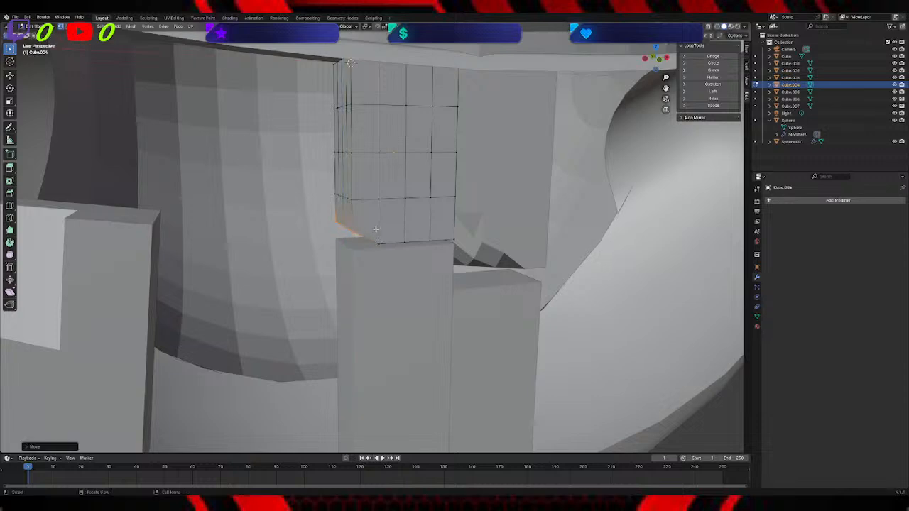
{"action": "key", "text": "x"}
{"action": "left_click", "coordinate": [376, 229]}
Step: Select the open vertices along the notch's upper boundary and fill them with a face
{"action": "middle_click_drag", "start_coordinate": [367, 225], "coordinate": [371, 189]}
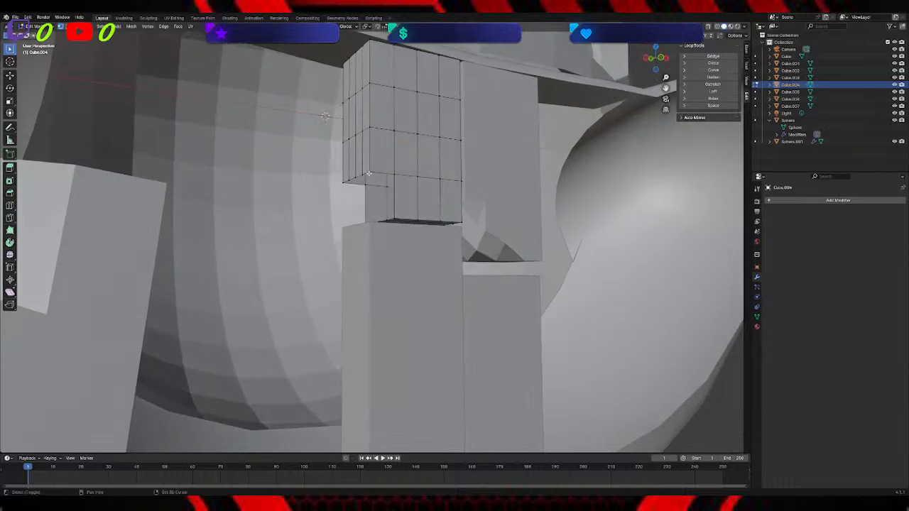
{"action": "left_click", "coordinate": [368, 172], "text": "shift"}
{"action": "left_click", "coordinate": [344, 183], "text": "shift"}
{"action": "left_click", "coordinate": [349, 180], "text": "shift"}
{"action": "left_click", "coordinate": [356, 176], "text": "shift"}
{"action": "left_click", "coordinate": [392, 174], "text": "shift"}
{"action": "key", "text": "f"}
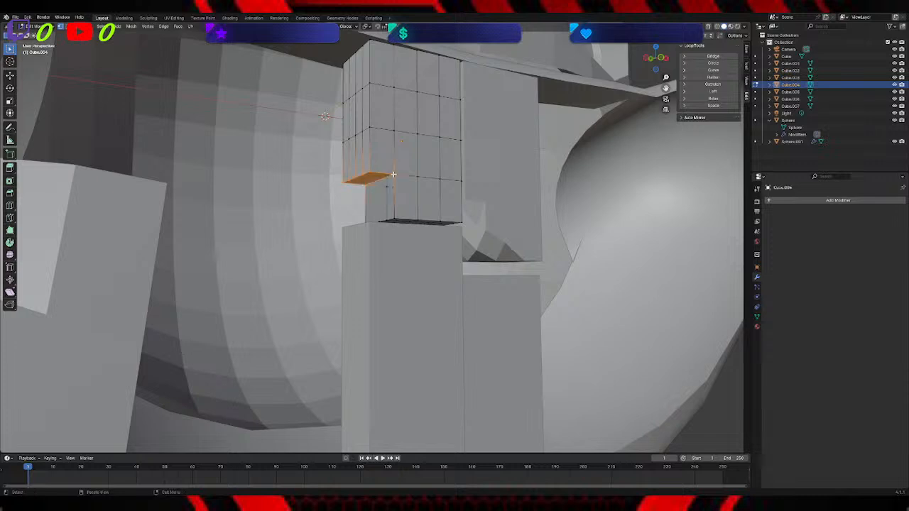
Step: Select the remaining open vertices on the notch's inner side and fill them with a face
{"action": "middle_click_drag", "start_coordinate": [392, 174], "coordinate": [401, 240]}
{"action": "left_click", "coordinate": [402, 240], "text": "shift"}
{"action": "left_click", "coordinate": [368, 234], "text": "shift"}
{"action": "left_click", "coordinate": [361, 197], "text": "shift"}
{"action": "left_click", "coordinate": [352, 196], "text": "shift"}
{"action": "middle_click_drag", "start_coordinate": [346, 194], "coordinate": [393, 242]}
{"action": "left_click", "coordinate": [389, 175], "text": "shift"}
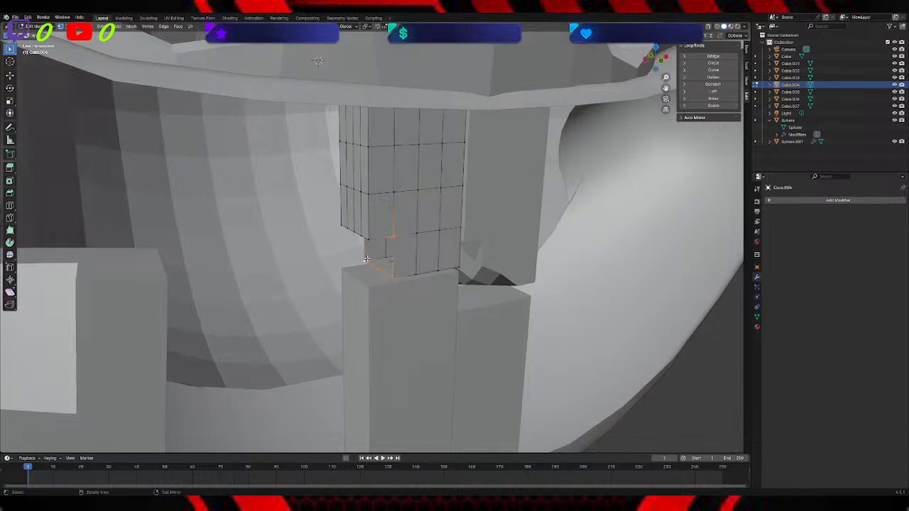
{"action": "key", "text": "f"}
Step: Raise the front corner vertex of the tooth's notch slightly along Z
{"action": "middle_click_drag", "start_coordinate": [367, 260], "coordinate": [371, 201]}
{"action": "left_click", "coordinate": [348, 243]}
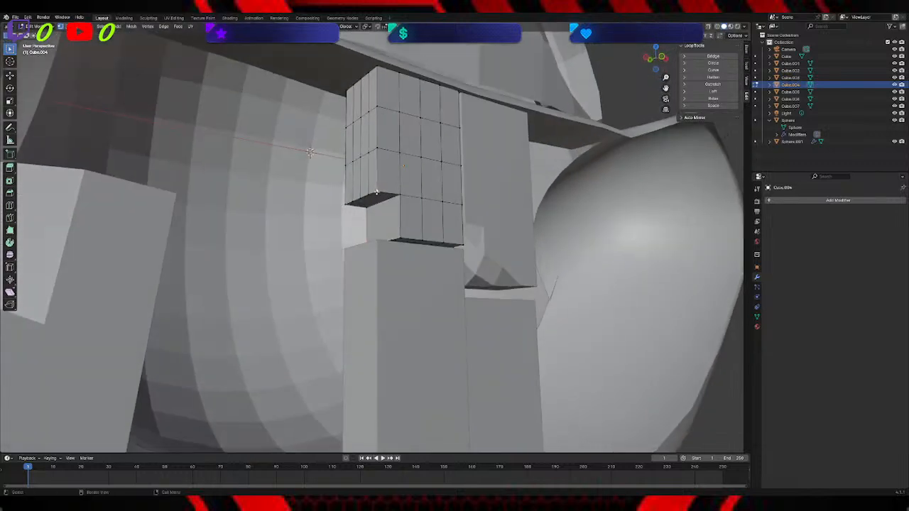
{"action": "left_click", "coordinate": [376, 191]}
{"action": "key", "text": "g"}
{"action": "key", "text": "z"}
{"action": "left_click", "coordinate": [375, 183]}
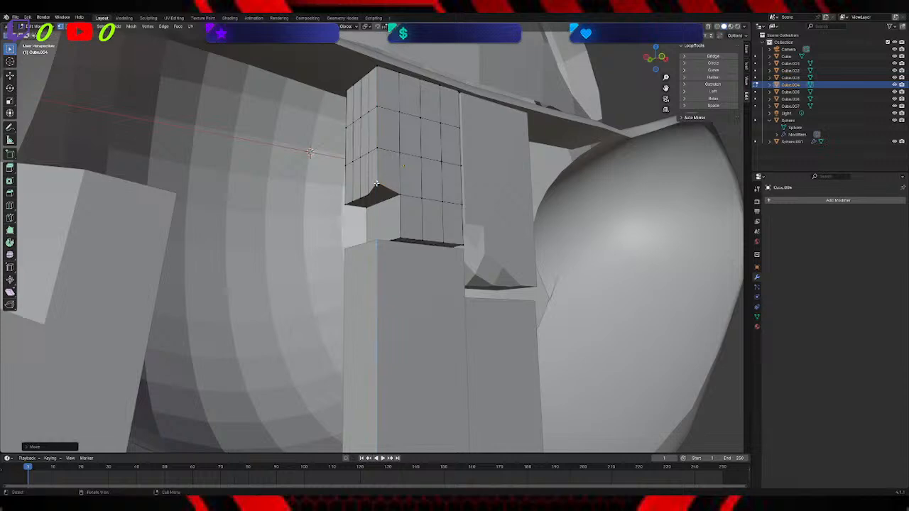
Step: Adjust the neighbouring vertex on the notch's outer edge along Z to make the break irregular
{"action": "left_click", "coordinate": [360, 199]}
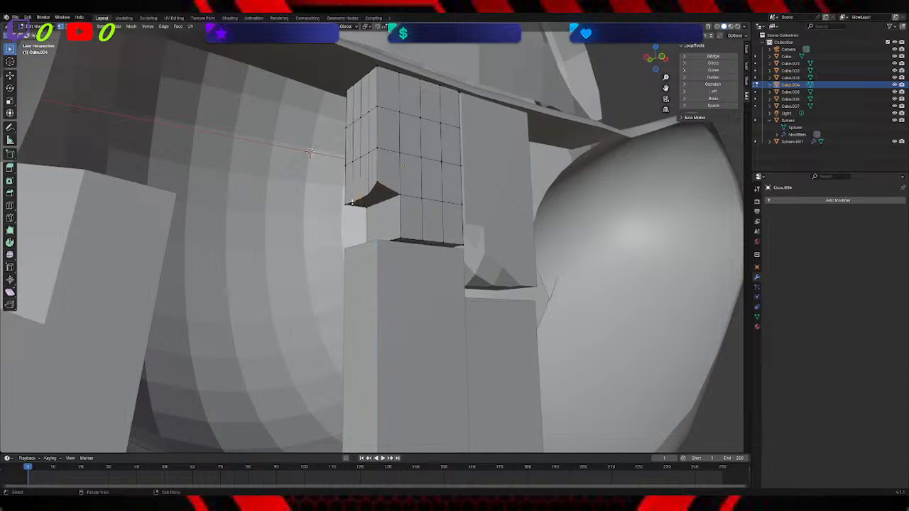
{"action": "key", "text": "g"}
{"action": "key", "text": "z"}
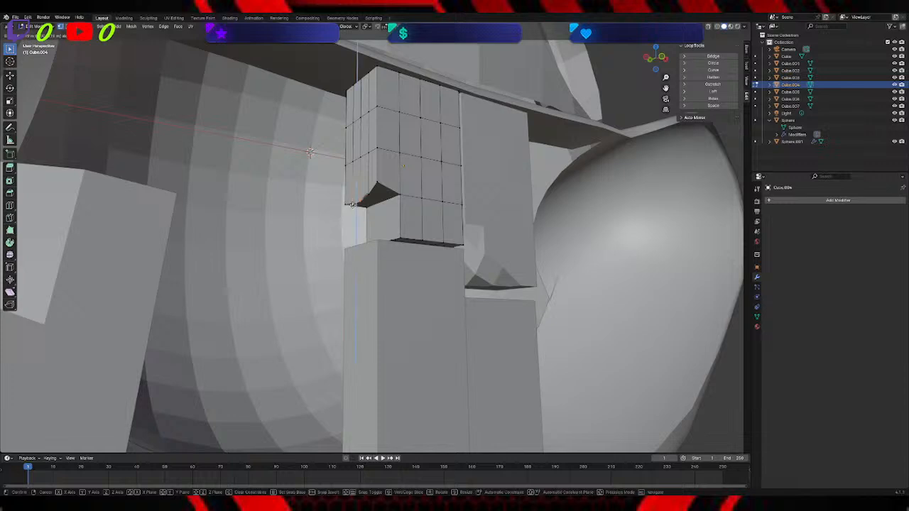
{"action": "left_click", "coordinate": [352, 205]}
{"action": "middle_click_drag", "start_coordinate": [502, 234], "coordinate": [484, 237]}
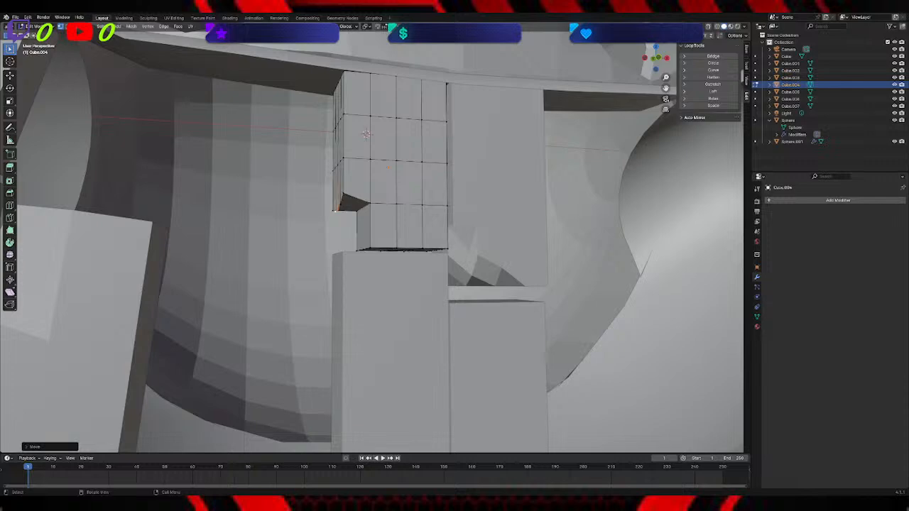
{"action": "middle_click_drag", "start_coordinate": [611, 213], "coordinate": [552, 239]}
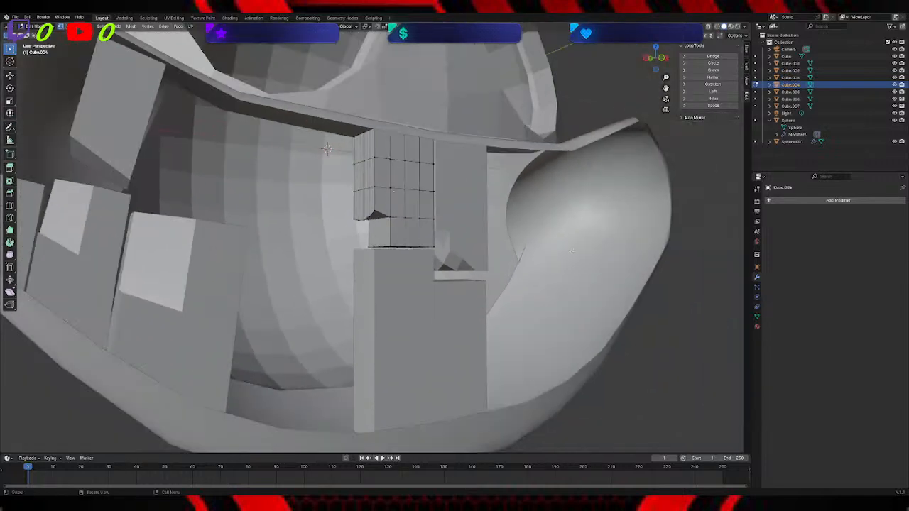
Step: Leave Edit Mode on the notched upper tooth and open the lower tooth nearest the central gap for mesh editing
{"action": "middle_click_drag", "start_coordinate": [618, 278], "coordinate": [625, 301]}
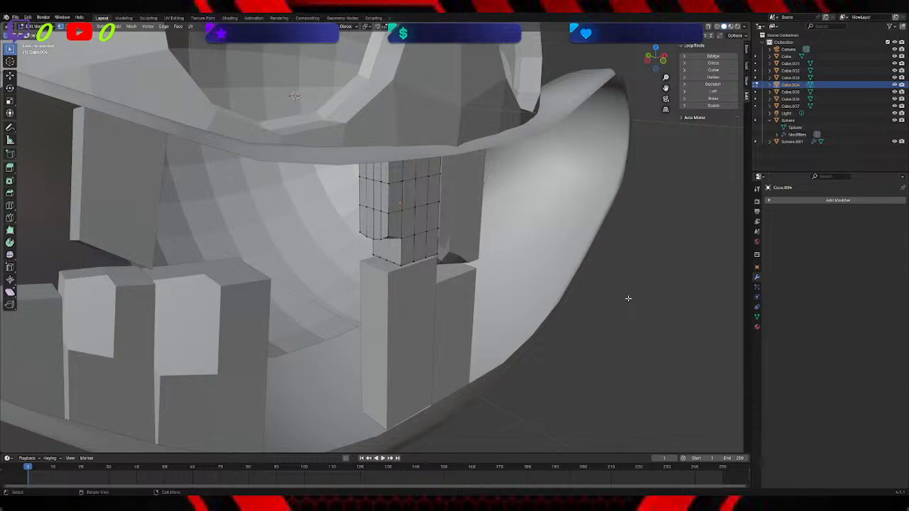
{"action": "middle_click_drag", "start_coordinate": [611, 229], "coordinate": [557, 215]}
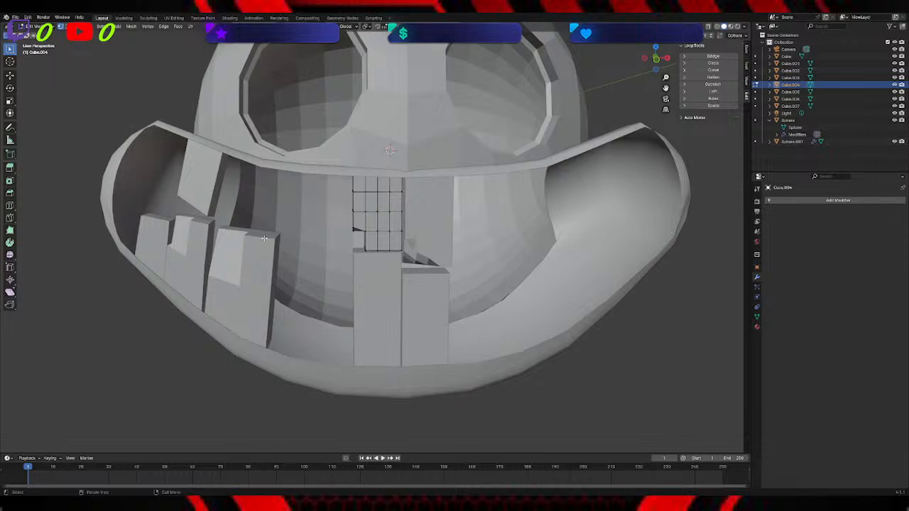
{"action": "left_click", "coordinate": [32, 27]}
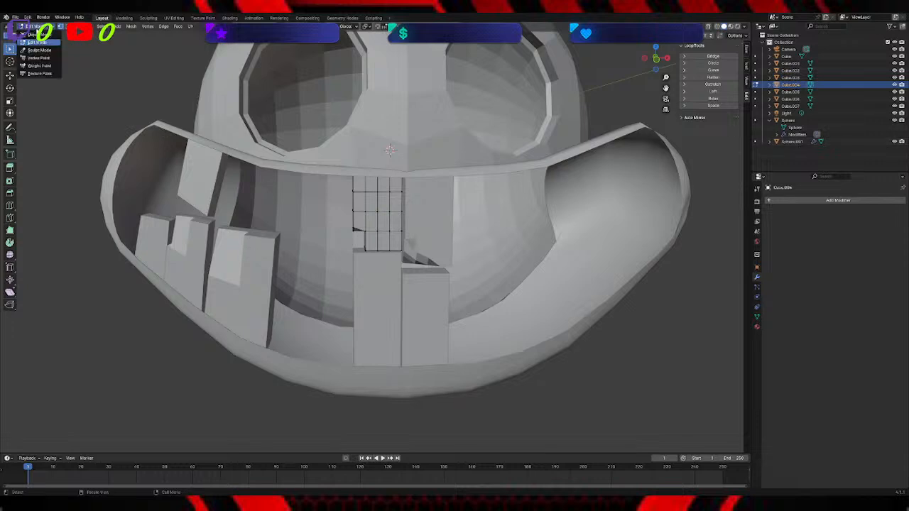
{"action": "left_click", "coordinate": [37, 54]}
{"action": "left_click", "coordinate": [248, 277]}
{"action": "left_click", "coordinate": [50, 27]}
{"action": "left_click", "coordinate": [39, 42]}
{"action": "middle_click_drag", "start_coordinate": [284, 191], "coordinate": [271, 181]}
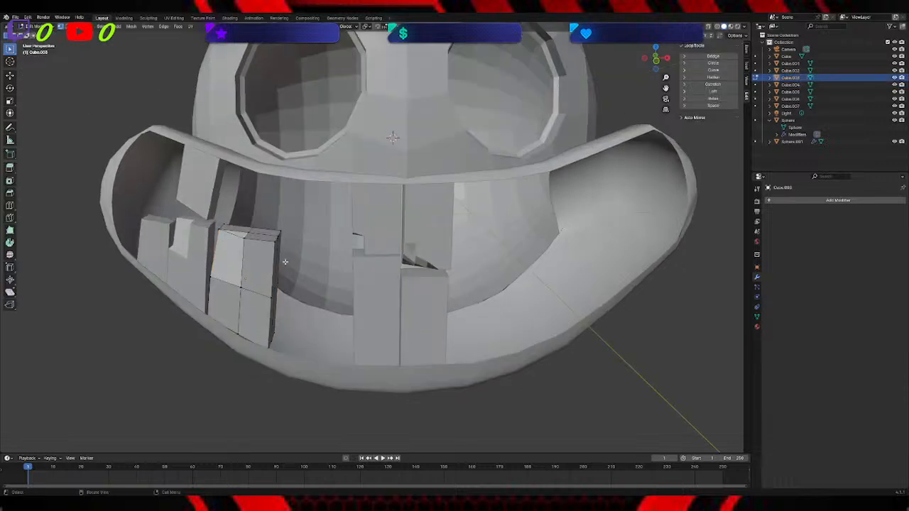
Step: Select the vertices on the tooth's side facing the mouth's centre and try scaling them along X
{"action": "left_click_drag", "start_coordinate": [296, 216], "coordinate": [263, 350]}
{"action": "key", "text": "g"}
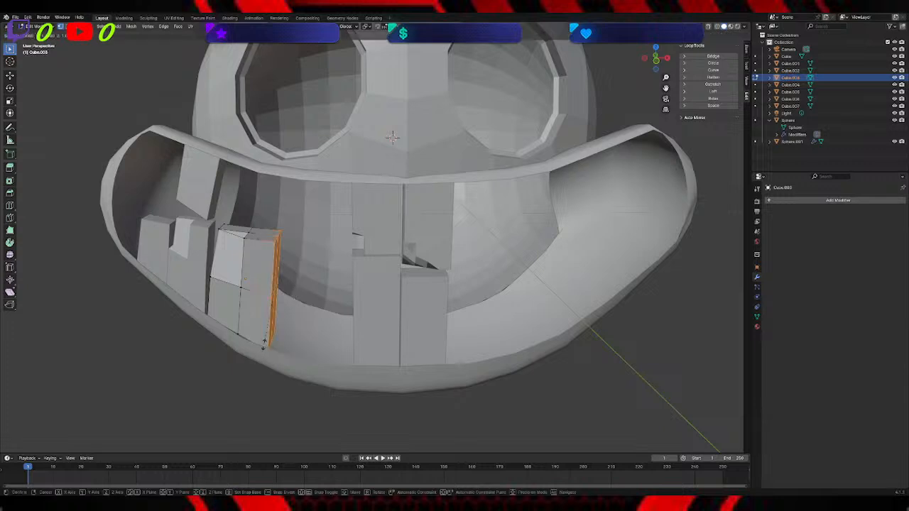
{"action": "key", "text": "z"}
{"action": "key", "text": "x"}
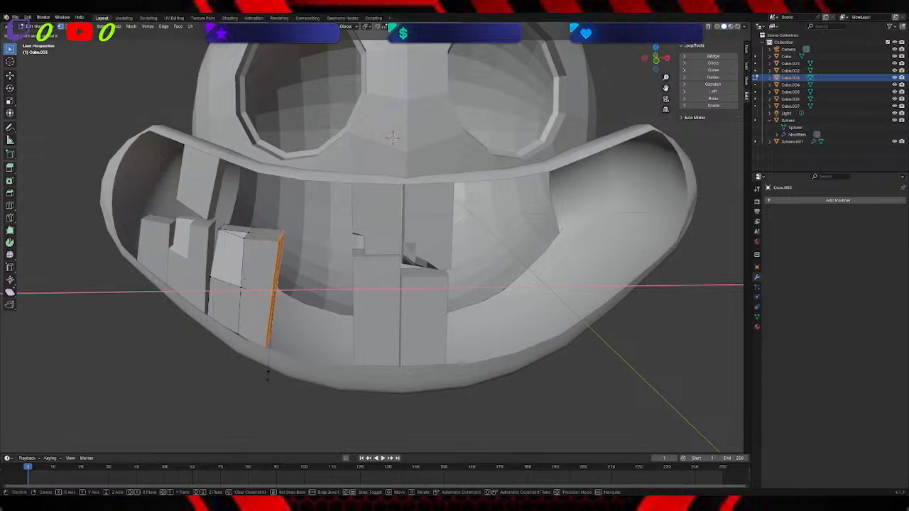
{"action": "left_click", "coordinate": [269, 340]}
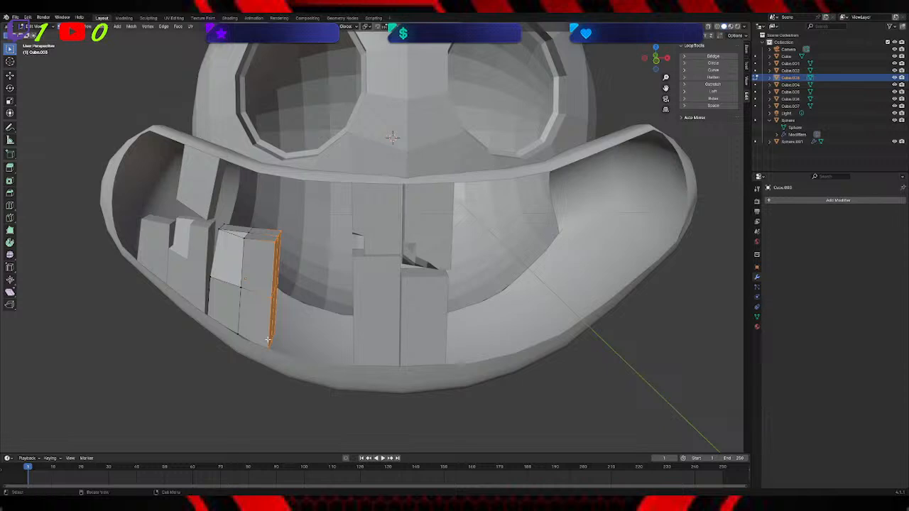
Step: Try scaling and then shifting the tooth's selected side along X, and undo both attempts
{"action": "key", "text": "g"}
{"action": "key", "text": "z"}
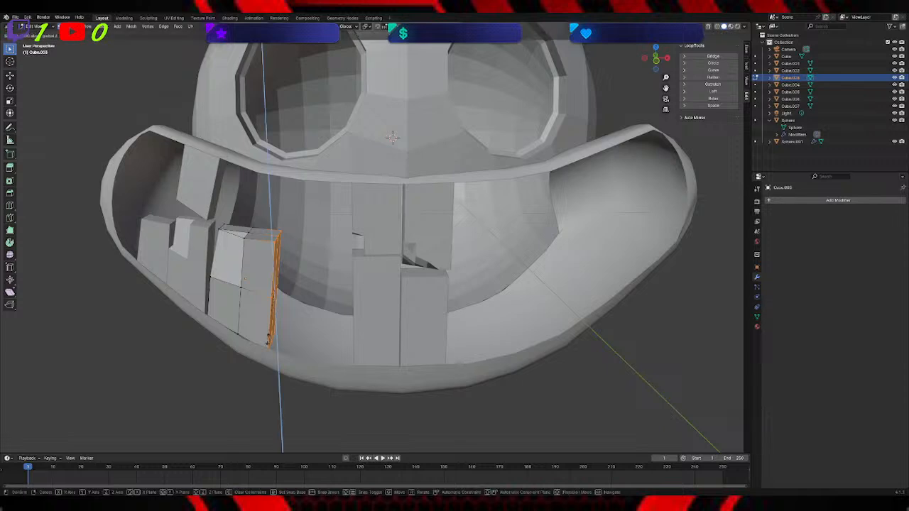
{"action": "key", "text": "x"}
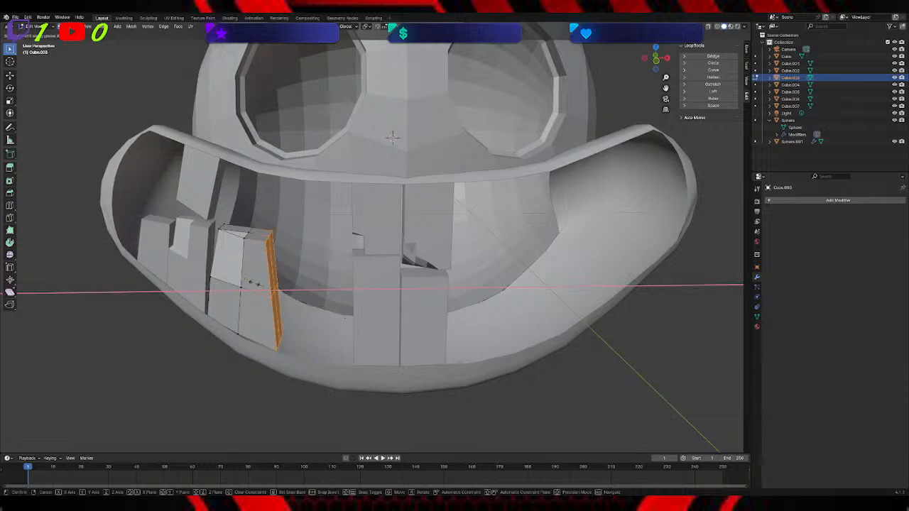
{"action": "left_click", "coordinate": [266, 331]}
{"action": "key", "text": "ctrl+z"}
{"action": "key", "text": "g"}
{"action": "key", "text": "z"}
{"action": "key", "text": "x"}
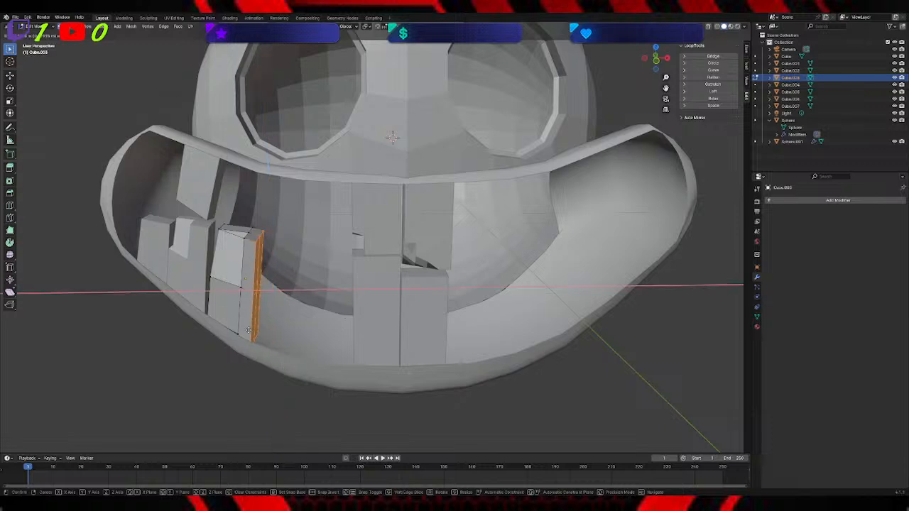
{"action": "left_click", "coordinate": [250, 331]}
{"action": "mouse_move", "coordinate": [273, 328]}
{"action": "middle_mouse_down"}
{"action": "mouse_move", "coordinate": [287, 311]}
{"action": "mouse_move", "coordinate": [290, 279]}
{"action": "middle_mouse_up"}
{"action": "key", "text": "ctrl+z"}
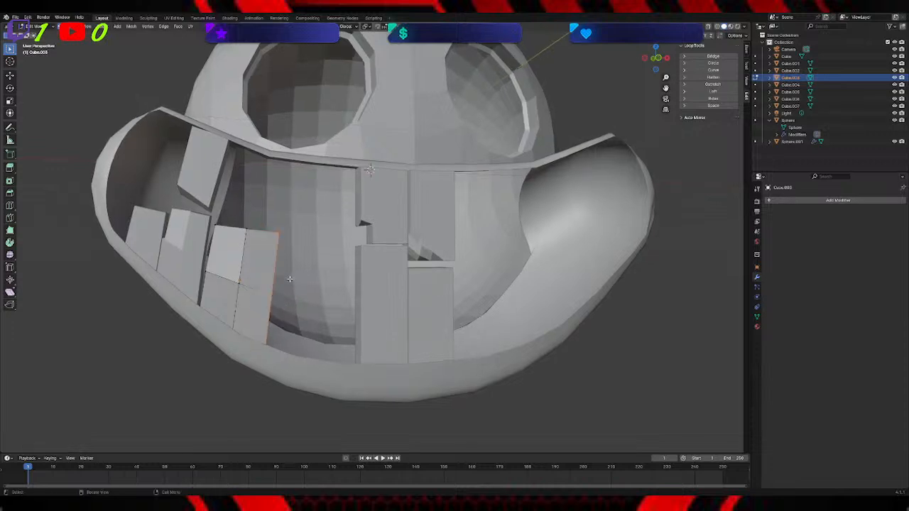
Step: Shift the tooth's selected side slightly along X to narrow the tooth, and rotate that side slightly about Y
{"action": "key", "text": "g"}
{"action": "key", "text": "x"}
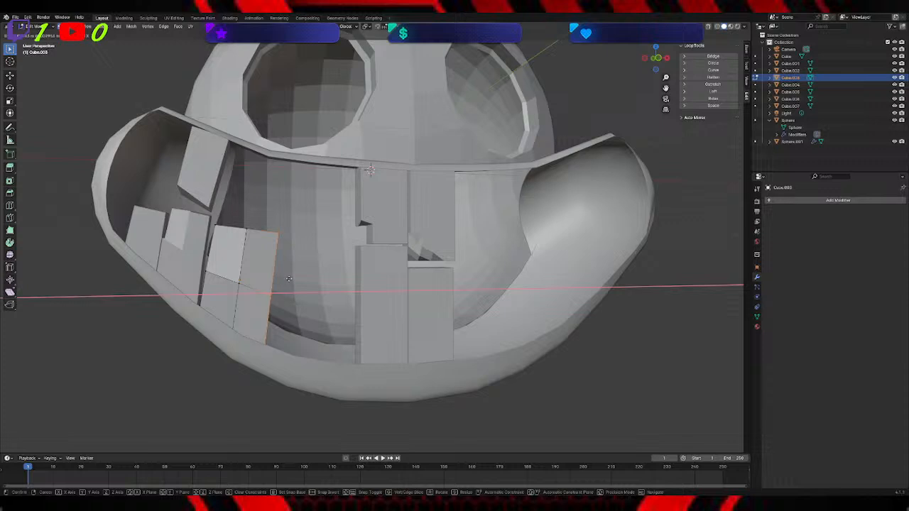
{"action": "left_click", "coordinate": [285, 278]}
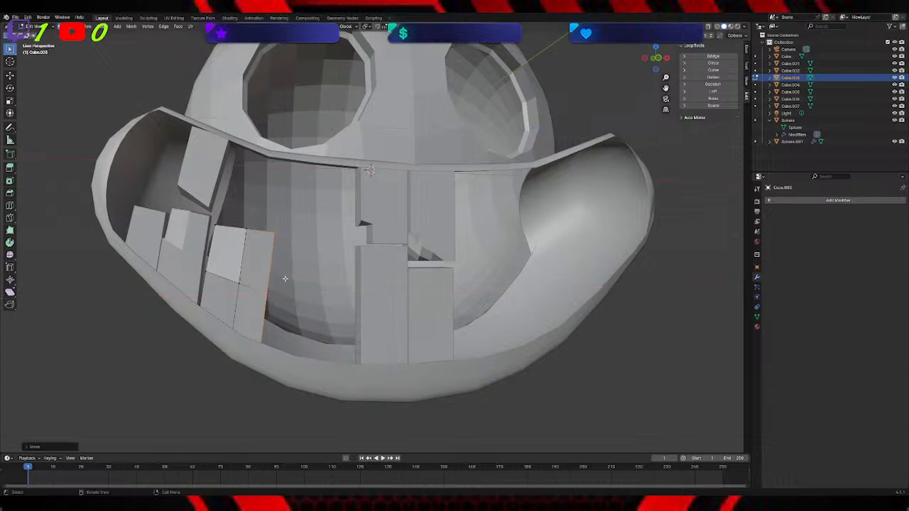
{"action": "key", "text": "g"}
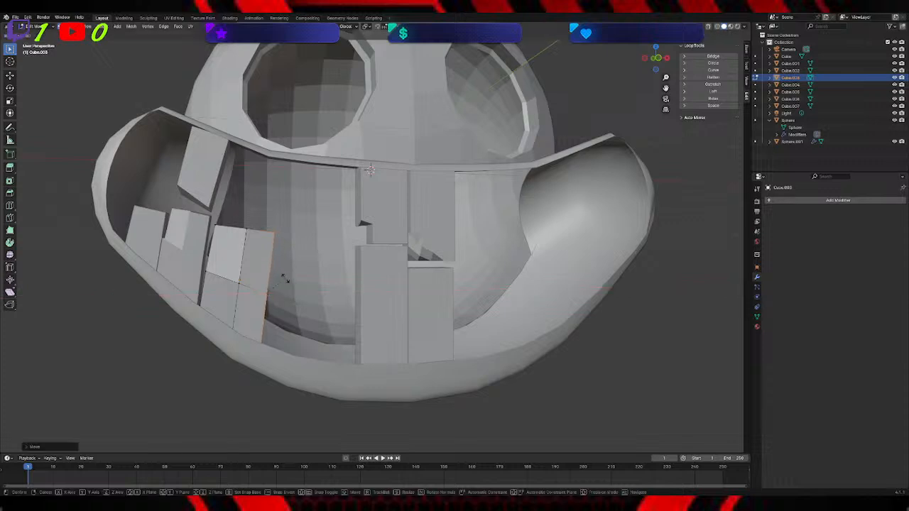
{"action": "key", "text": "y"}
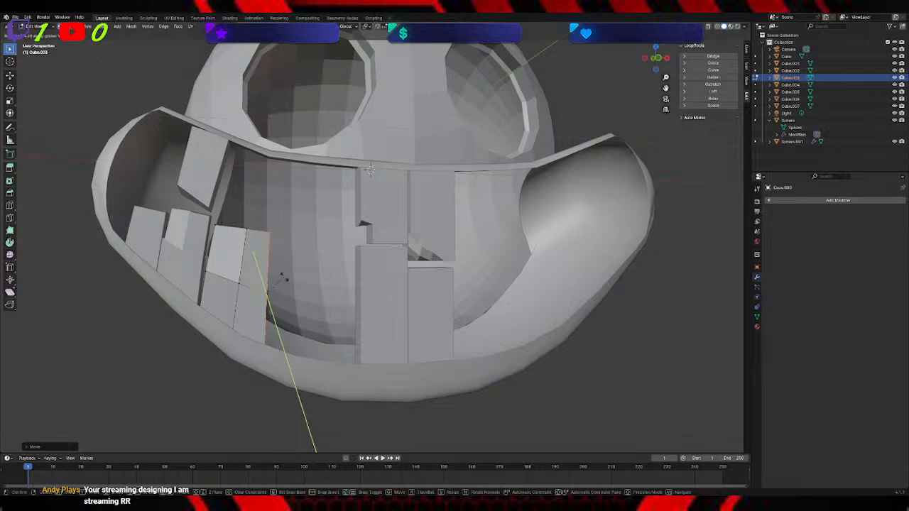
{"action": "left_click", "coordinate": [284, 277]}
{"action": "key", "text": "g"}
{"action": "key", "text": "x"}
{"action": "left_click", "coordinate": [285, 276]}
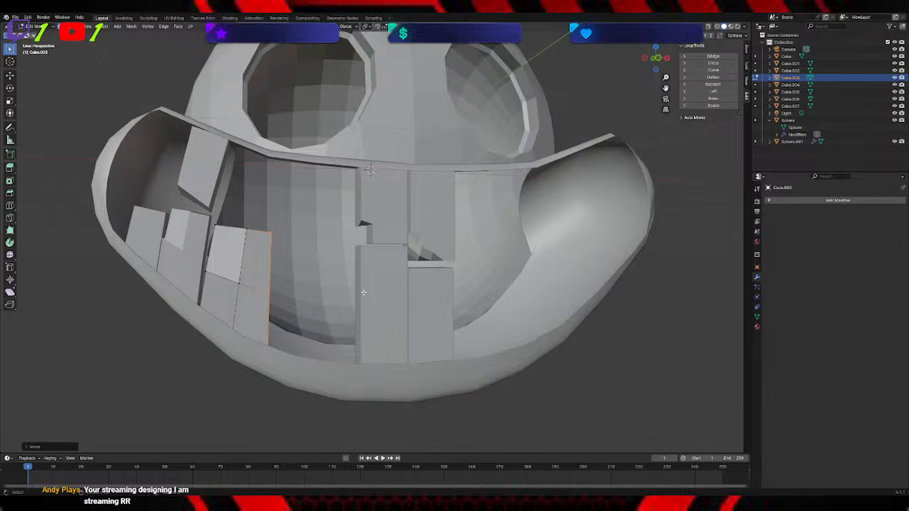
Step: Deselect the tooth's vertices and return to Object Mode
{"action": "scroll", "coordinate": [411, 275], "scroll_direction": "down", "scroll_amount": 3}
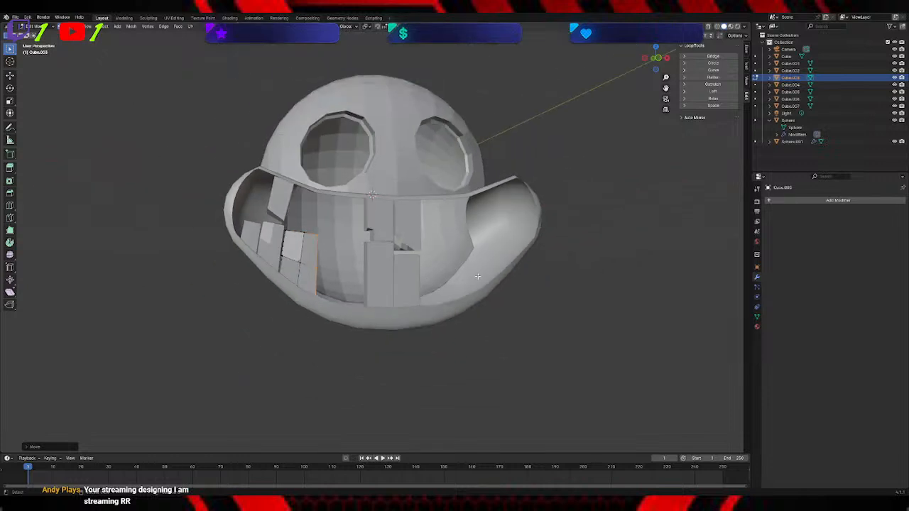
{"action": "middle_click_drag", "start_coordinate": [556, 253], "coordinate": [607, 213]}
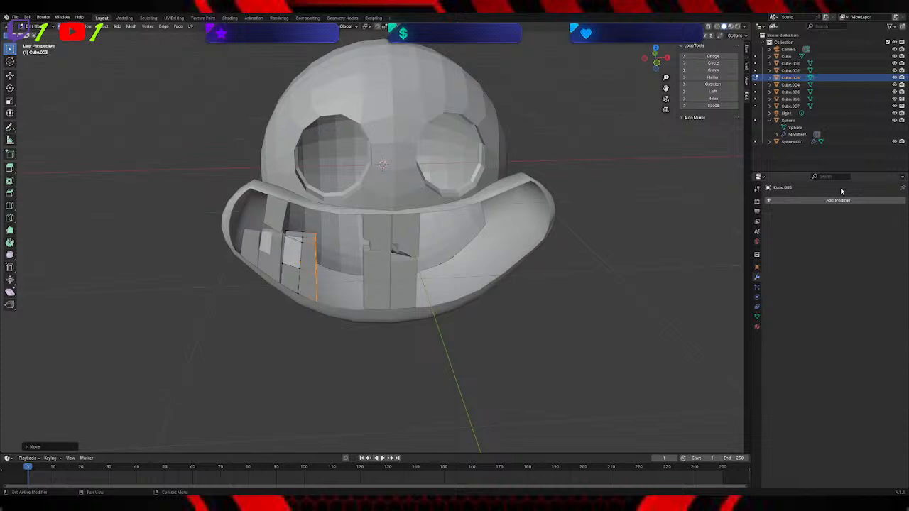
{"action": "left_click", "coordinate": [592, 228]}
{"action": "middle_click_drag", "start_coordinate": [592, 227], "coordinate": [590, 211]}
{"action": "middle_click_drag", "start_coordinate": [499, 192], "coordinate": [506, 194]}
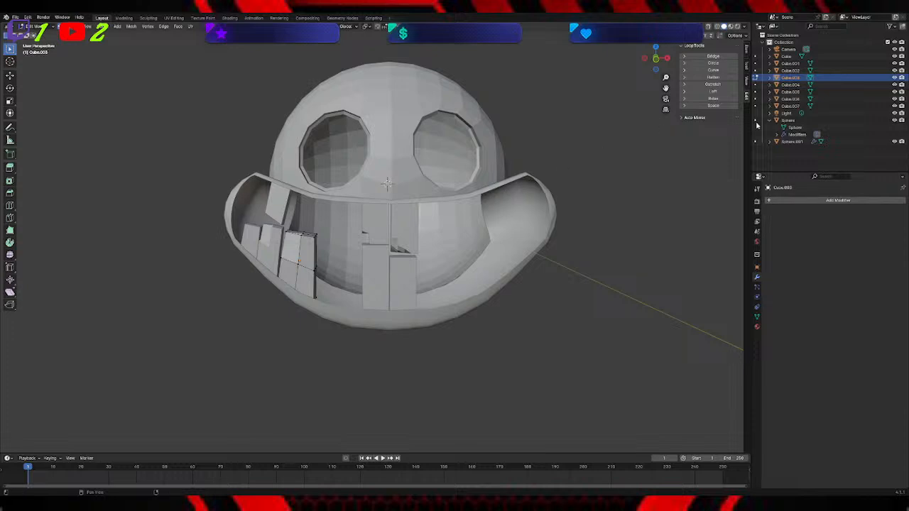
{"action": "middle_click_drag", "start_coordinate": [501, 156], "coordinate": [502, 145]}
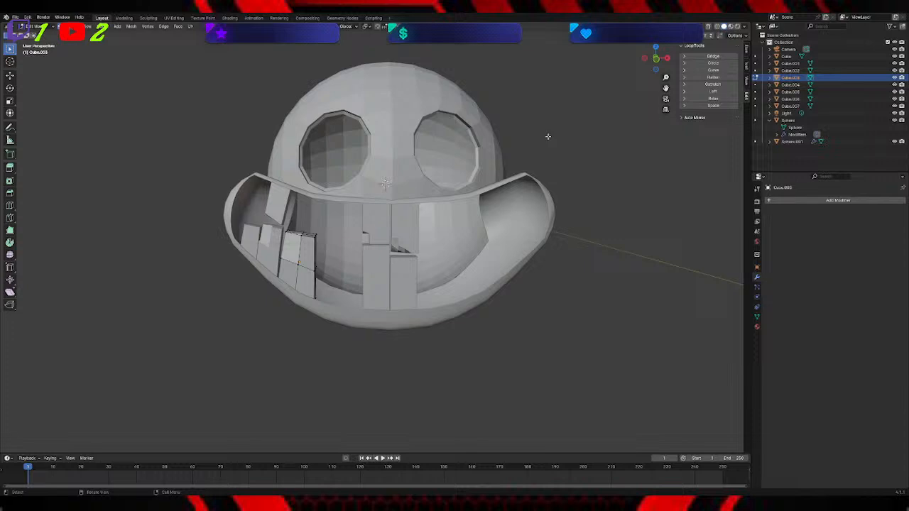
{"action": "middle_click_drag", "start_coordinate": [554, 134], "coordinate": [500, 147]}
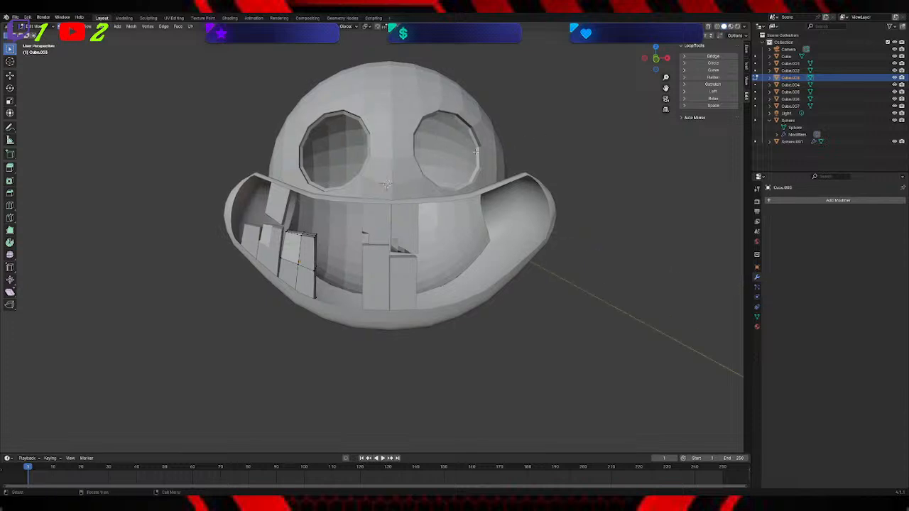
{"action": "left_click", "coordinate": [36, 27]}
{"action": "left_click", "coordinate": [32, 35]}
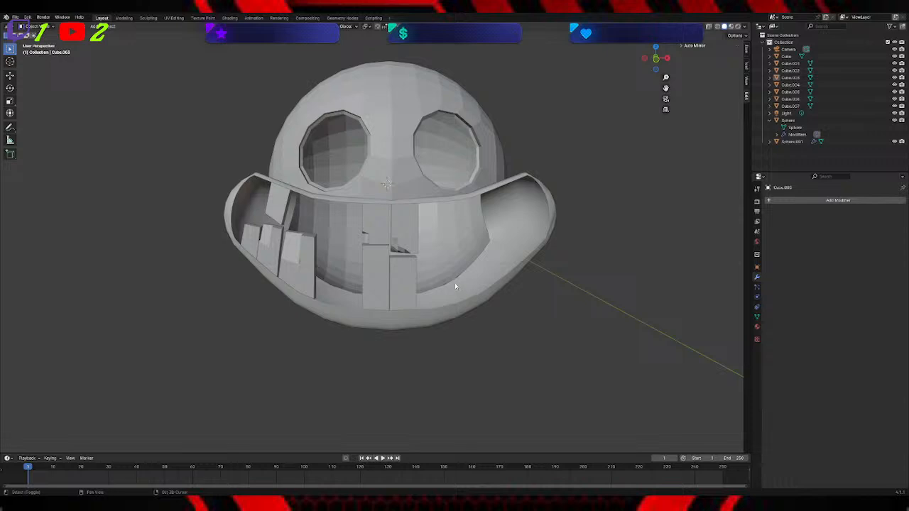
Step: Add a cube, scale it down to tooth size and place it under the upper lip beside the outer upper tooth
{"action": "key", "text": "shift+s"}
{"action": "left_click", "coordinate": [628, 262]}
{"action": "key", "text": "shift+a"}
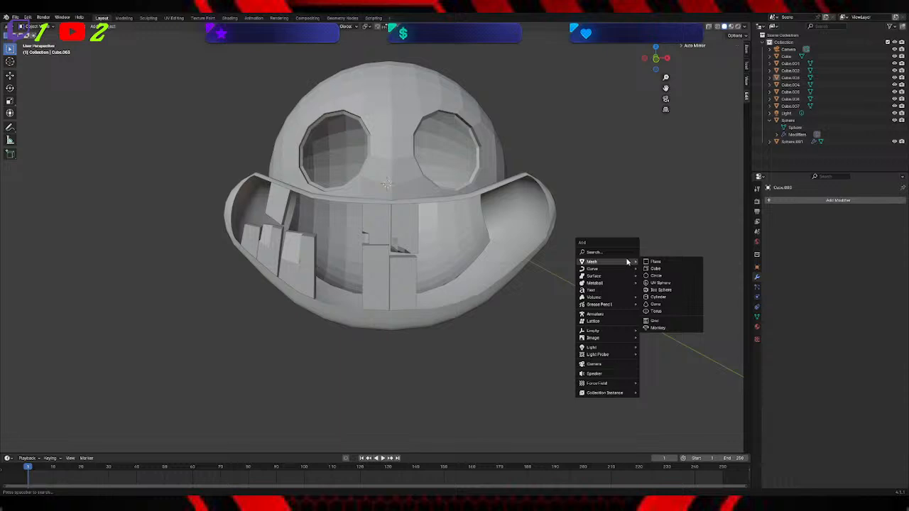
{"action": "left_click", "coordinate": [649, 270]}
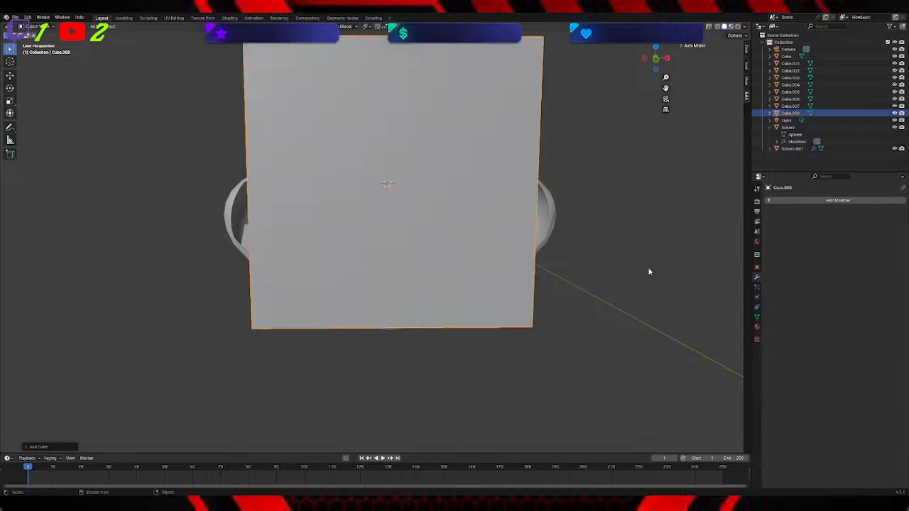
{"action": "key", "text": "s"}
{"action": "left_click", "coordinate": [440, 203]}
{"action": "key", "text": "g"}
{"action": "left_click", "coordinate": [370, 235]}
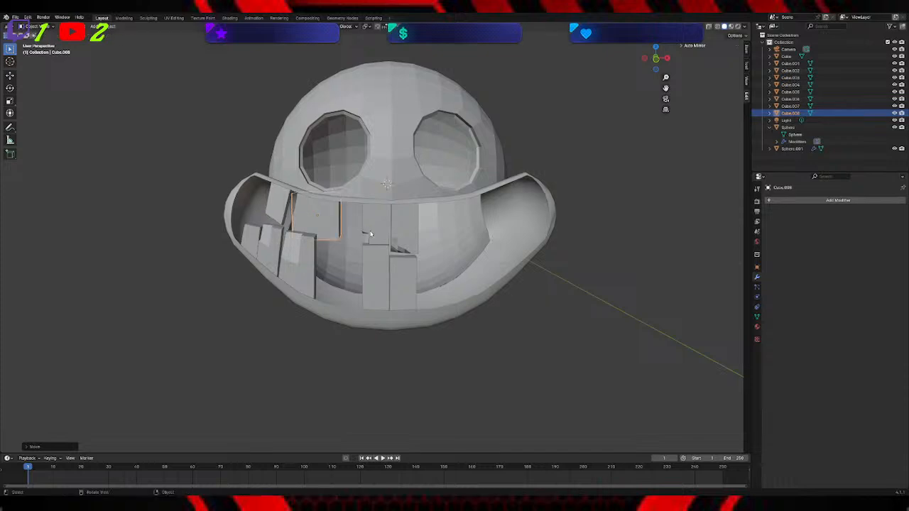
Step: Move the new cube forward along Y and tilt it to follow the upper lip's slope
{"action": "key", "text": "g"}
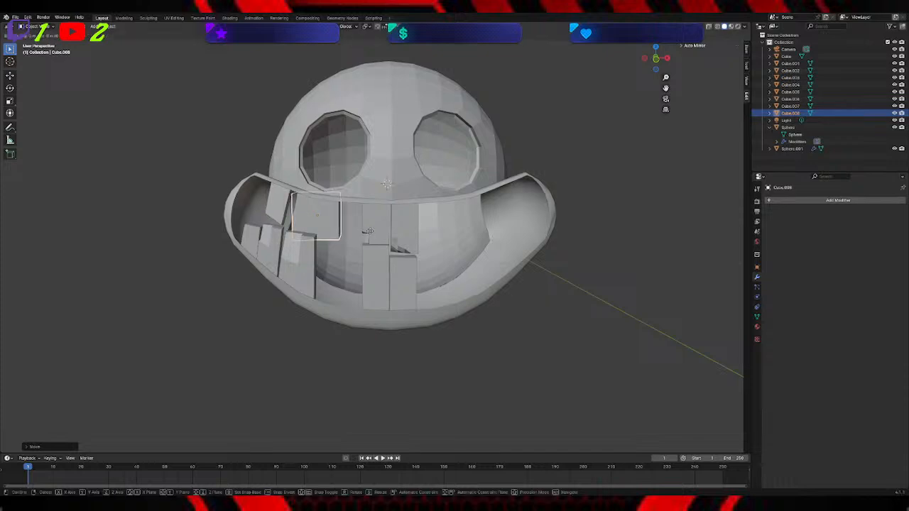
{"action": "key", "text": "x"}
{"action": "key", "text": "y"}
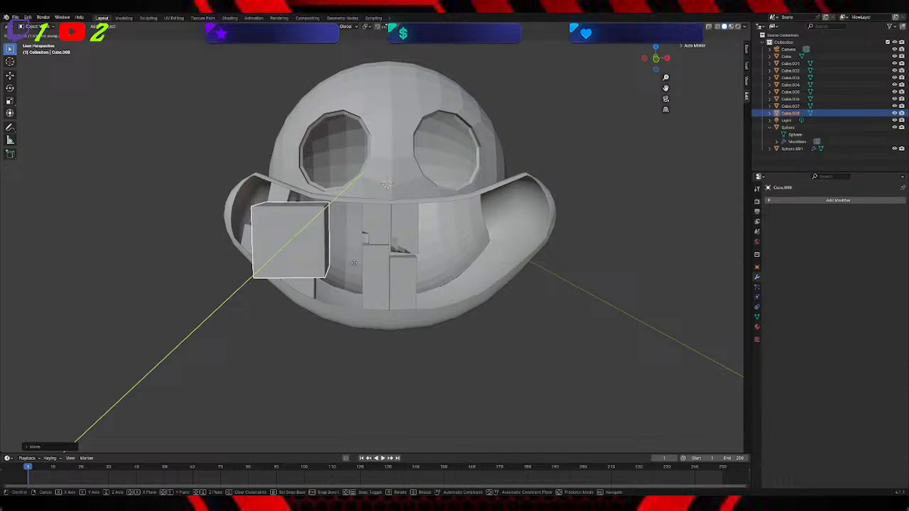
{"action": "left_click", "coordinate": [359, 249]}
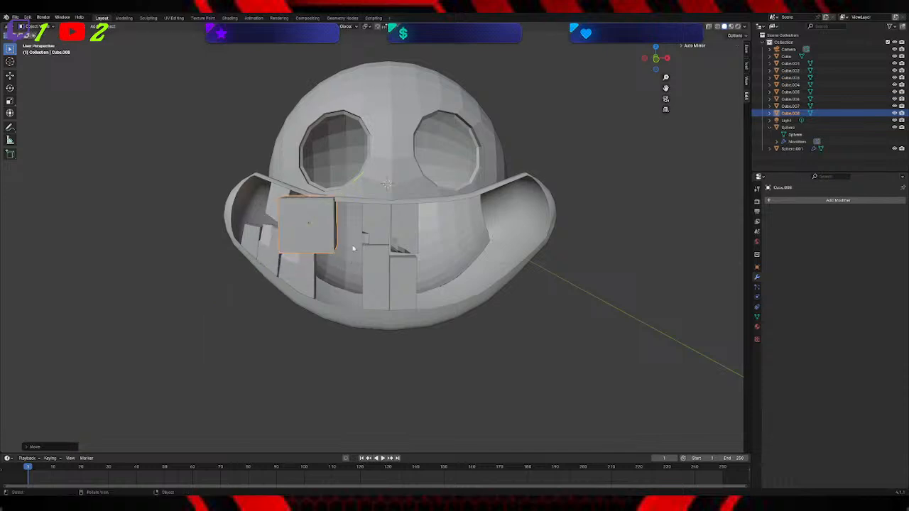
{"action": "key", "text": "r"}
{"action": "left_click", "coordinate": [347, 257]}
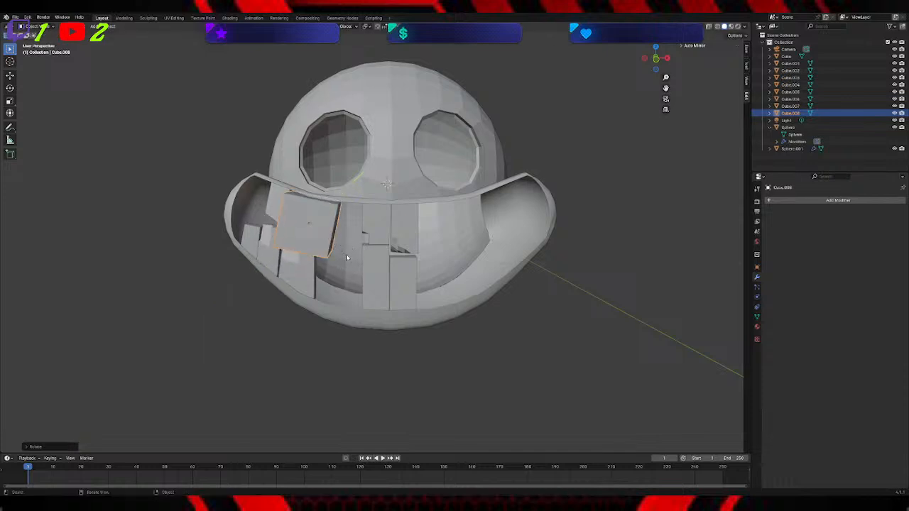
Step: Scale the cube along Y, narrow it along X and shorten it along Z to give it tooth proportions
{"action": "key", "text": "r"}
{"action": "key", "text": "y"}
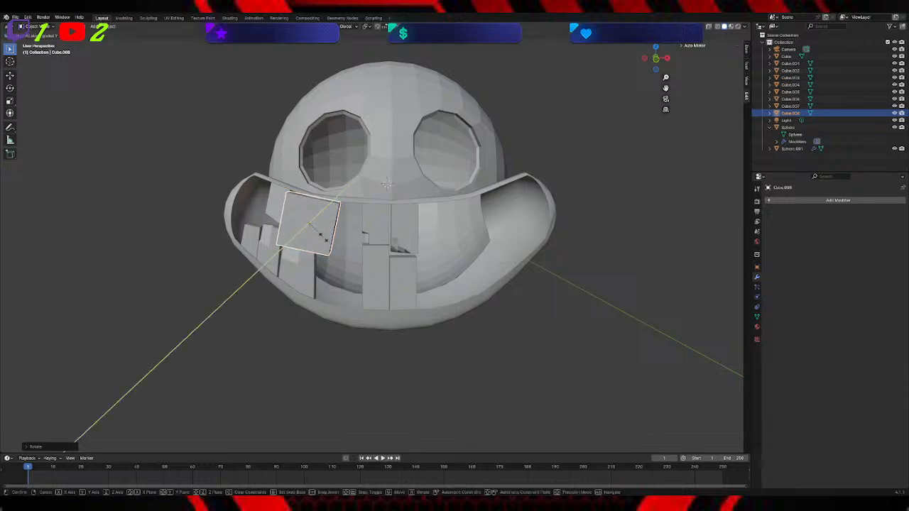
{"action": "left_click", "coordinate": [324, 240]}
{"action": "key", "text": "r"}
{"action": "key", "text": "z"}
{"action": "key", "text": "x"}
{"action": "left_click", "coordinate": [319, 241]}
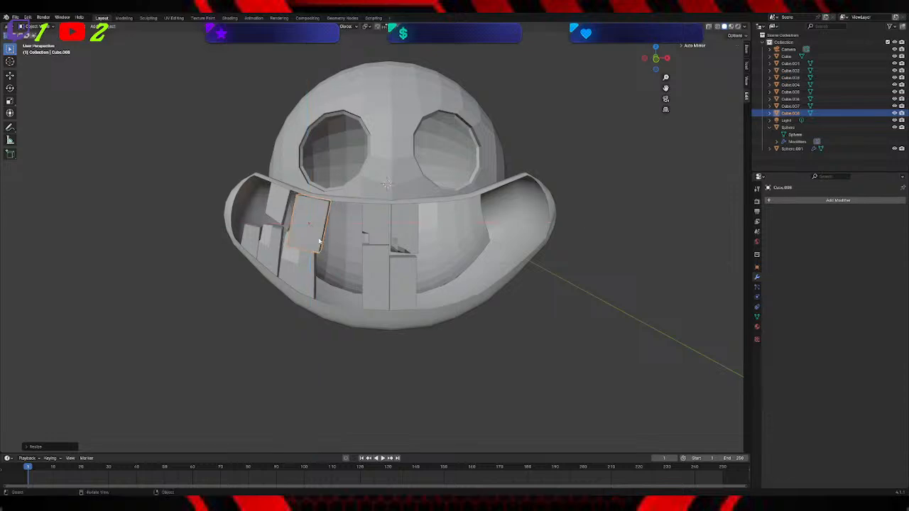
{"action": "key", "text": "r"}
{"action": "key", "text": "z"}
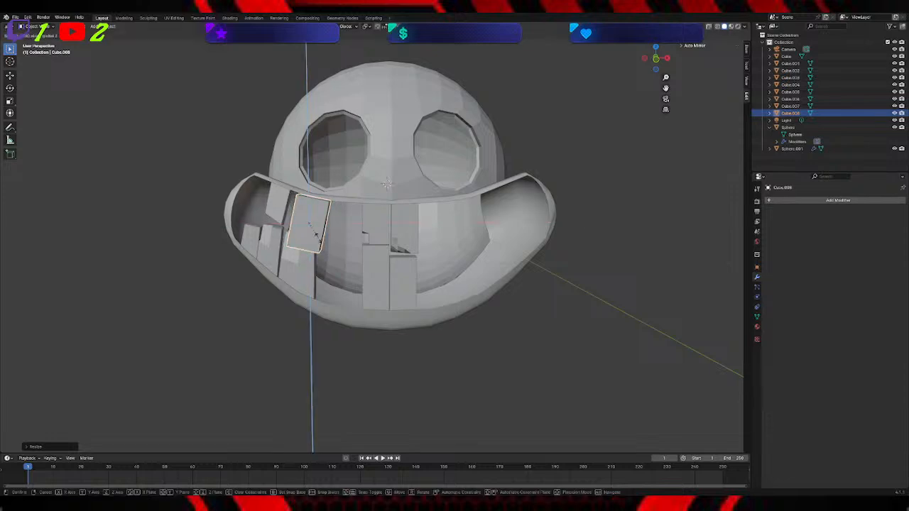
{"action": "left_click", "coordinate": [317, 236]}
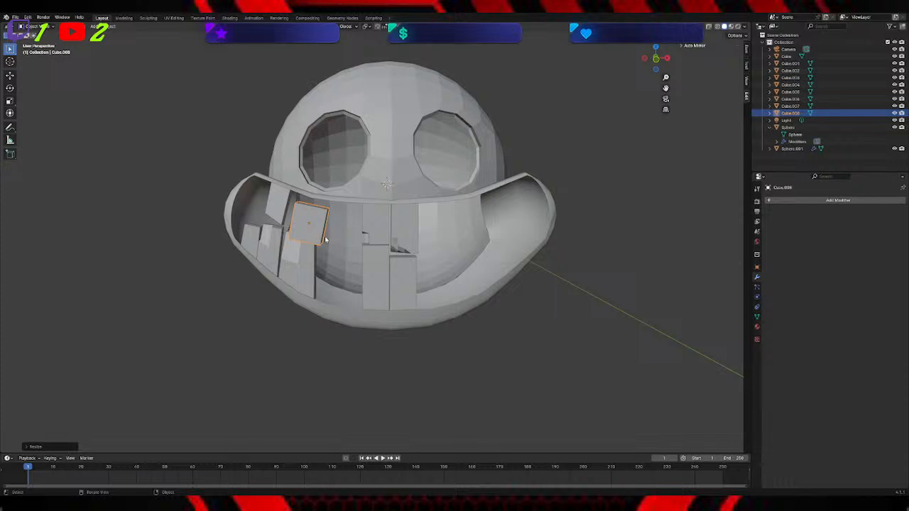
Step: Move the newest upper tooth up against the upper lip and adjust its depth along Y
{"action": "key", "text": "g"}
{"action": "left_click", "coordinate": [321, 227]}
{"action": "mouse_move", "coordinate": [322, 227]}
{"action": "middle_mouse_down"}
{"action": "mouse_move", "coordinate": [350, 216]}
{"action": "mouse_move", "coordinate": [328, 228]}
{"action": "middle_mouse_up"}
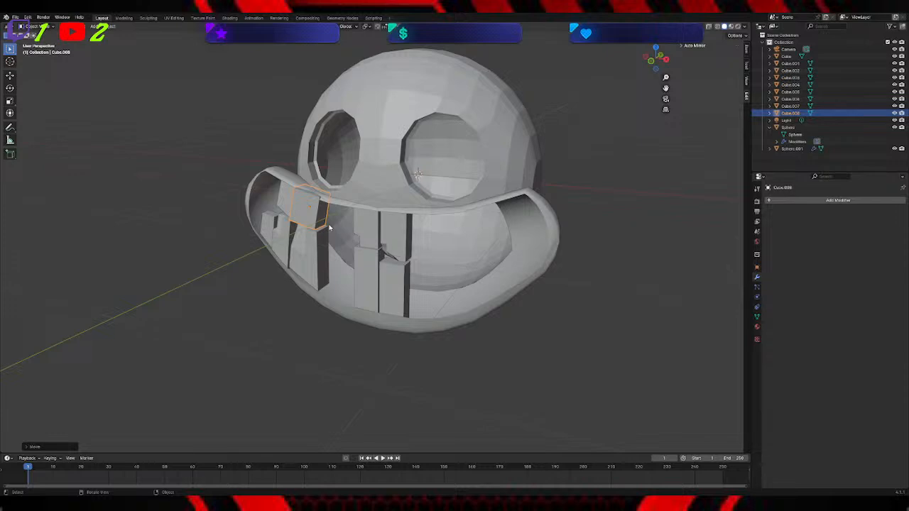
{"action": "key", "text": "g"}
{"action": "key", "text": "y"}
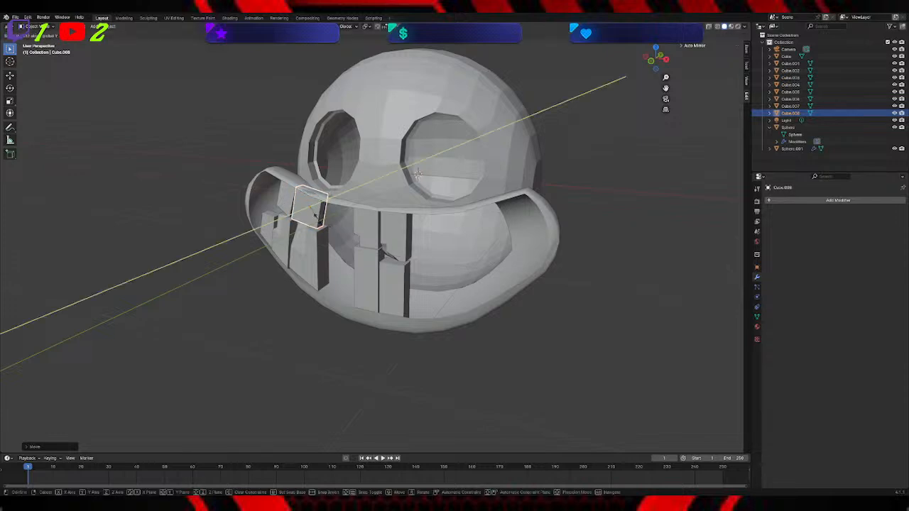
{"action": "left_click", "coordinate": [317, 216]}
{"action": "middle_click_drag", "start_coordinate": [318, 217], "coordinate": [405, 216]}
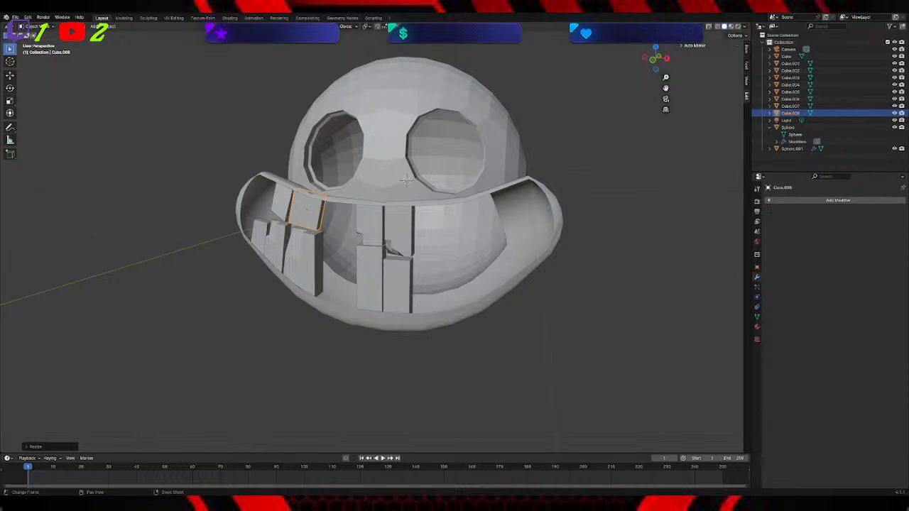
Step: Nudge the same upper tooth into position beside the outer upper tooth and check its fit from several angles
{"action": "mouse_move", "coordinate": [284, 318]}
{"action": "middle_mouse_down"}
{"action": "mouse_move", "coordinate": [305, 320]}
{"action": "mouse_move", "coordinate": [274, 330]}
{"action": "middle_mouse_up"}
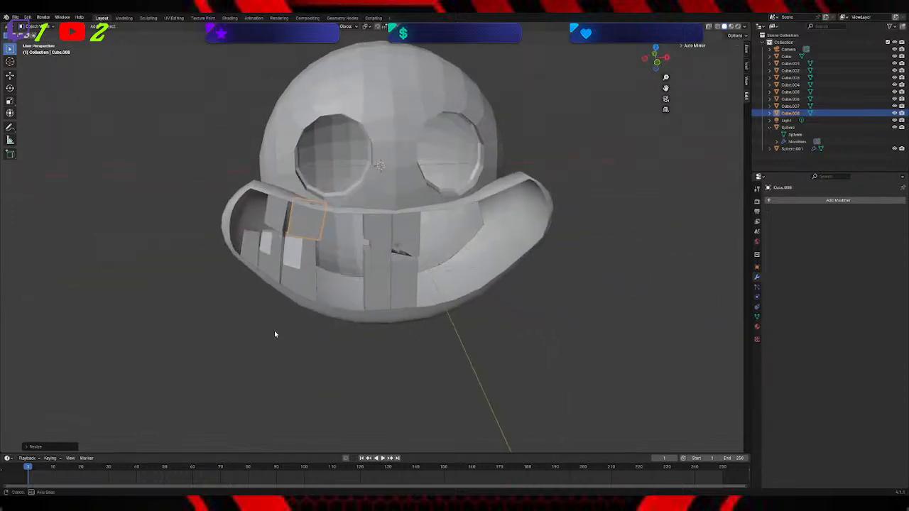
{"action": "key", "text": "g"}
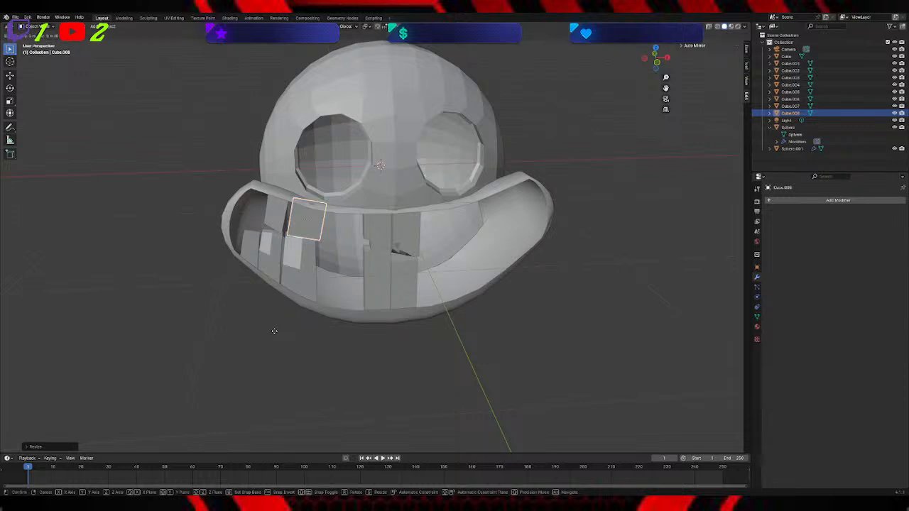
{"action": "left_click", "coordinate": [276, 330]}
{"action": "middle_click_drag", "start_coordinate": [275, 331], "coordinate": [315, 270]}
{"action": "scroll", "coordinate": [331, 322], "scroll_direction": "up", "scroll_amount": 3}
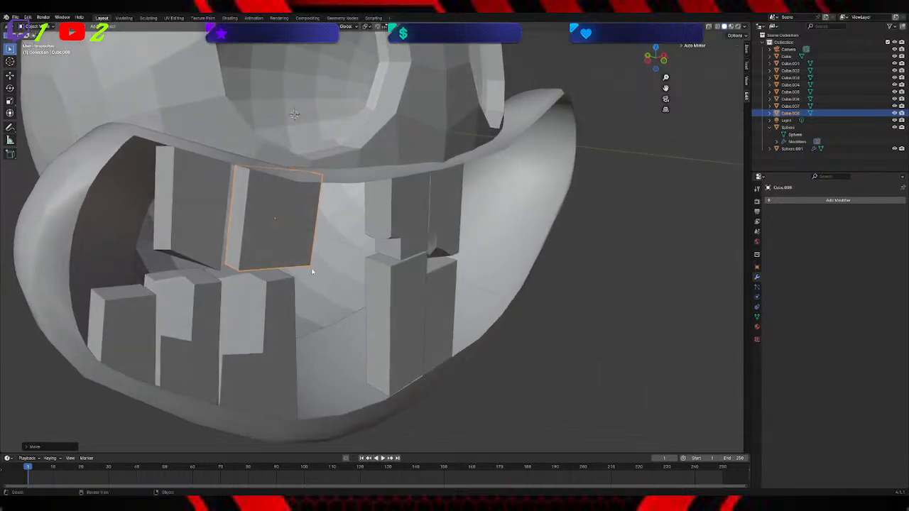
{"action": "middle_click_drag", "start_coordinate": [611, 221], "coordinate": [537, 211]}
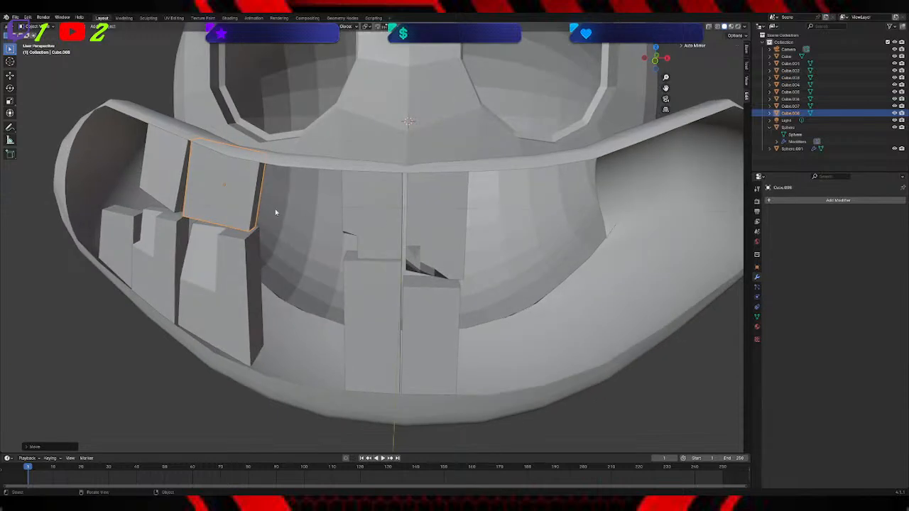
{"action": "middle_click_drag", "start_coordinate": [274, 209], "coordinate": [293, 215]}
Step: Add a cube, scale it down to tooth size and place it in the gap between the lower teeth
{"action": "left_click", "coordinate": [313, 211]}
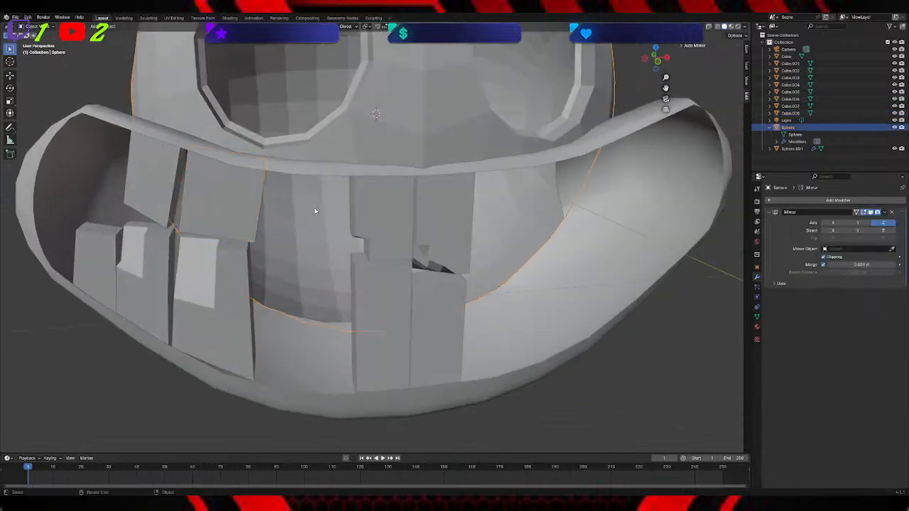
{"action": "key", "text": "alt+a"}
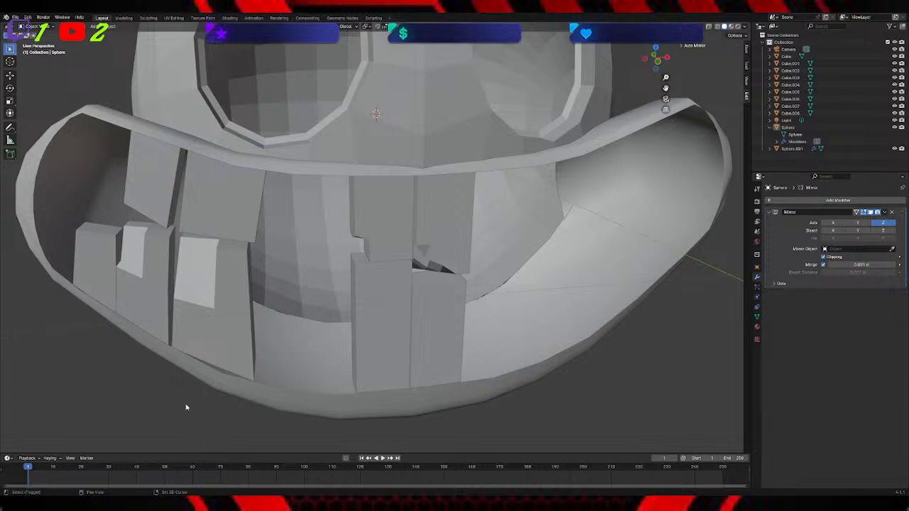
{"action": "key", "text": "shift+a"}
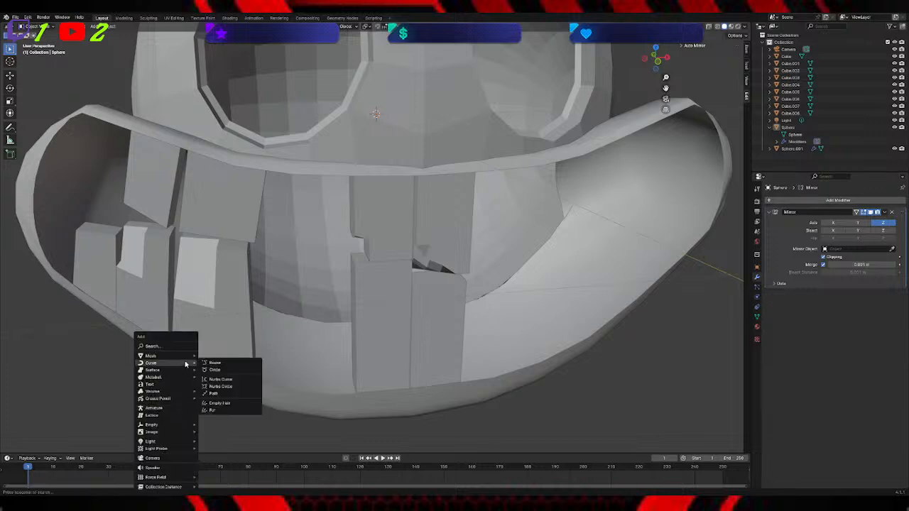
{"action": "left_click", "coordinate": [211, 364]}
{"action": "key", "text": "s"}
{"action": "left_click", "coordinate": [353, 160]}
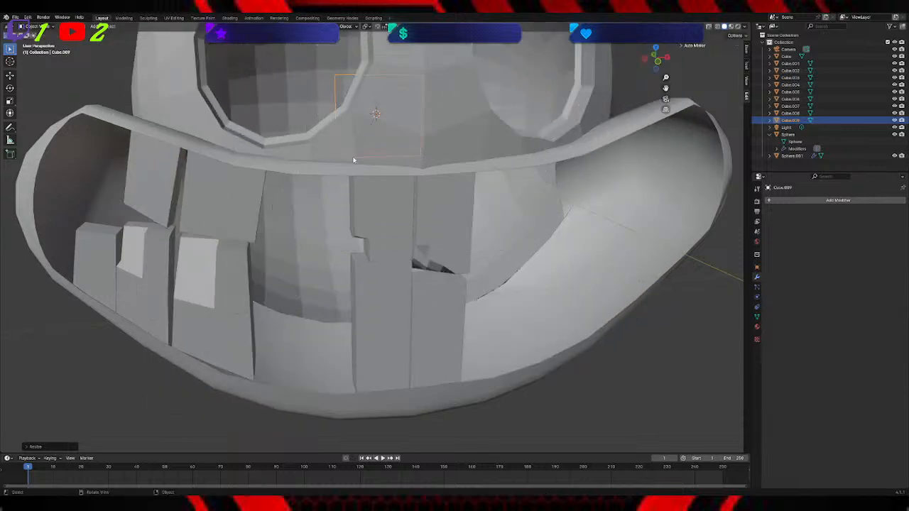
{"action": "key", "text": "g"}
{"action": "left_click", "coordinate": [273, 326]}
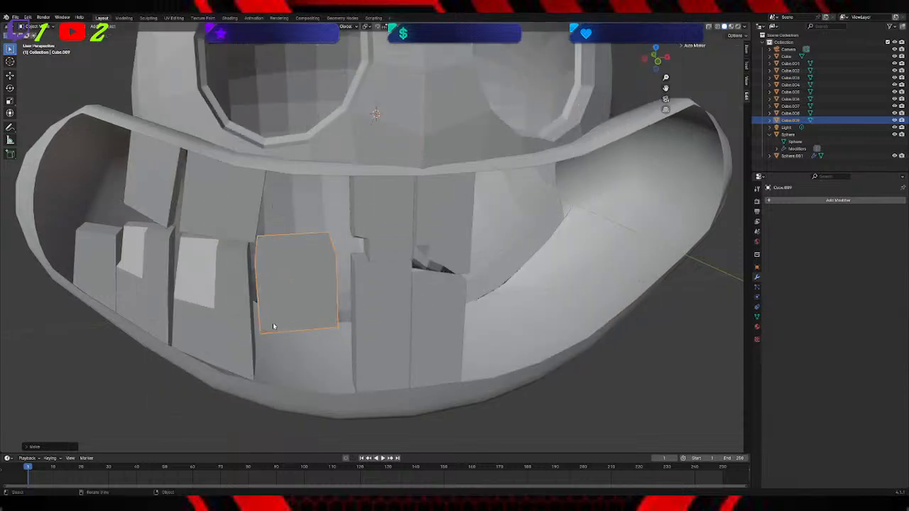
Step: Move the new lower cube forward along Y, tilt it slightly and seat it on the lower lip
{"action": "key", "text": "g"}
{"action": "key", "text": "y"}
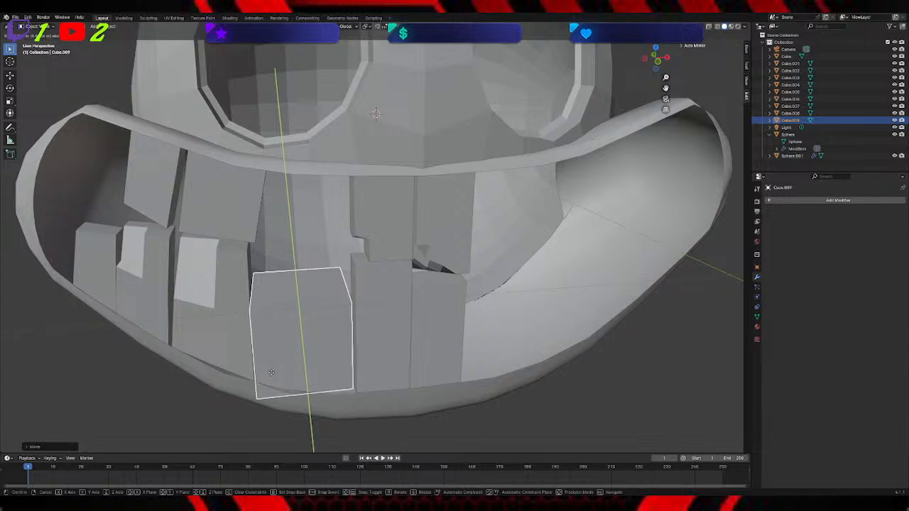
{"action": "left_click", "coordinate": [272, 373]}
{"action": "key", "text": "s"}
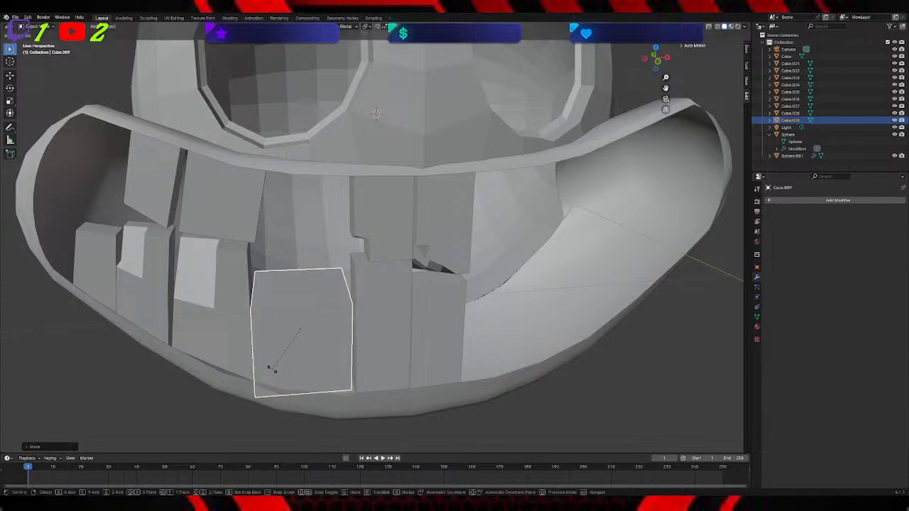
{"action": "left_click", "coordinate": [272, 374]}
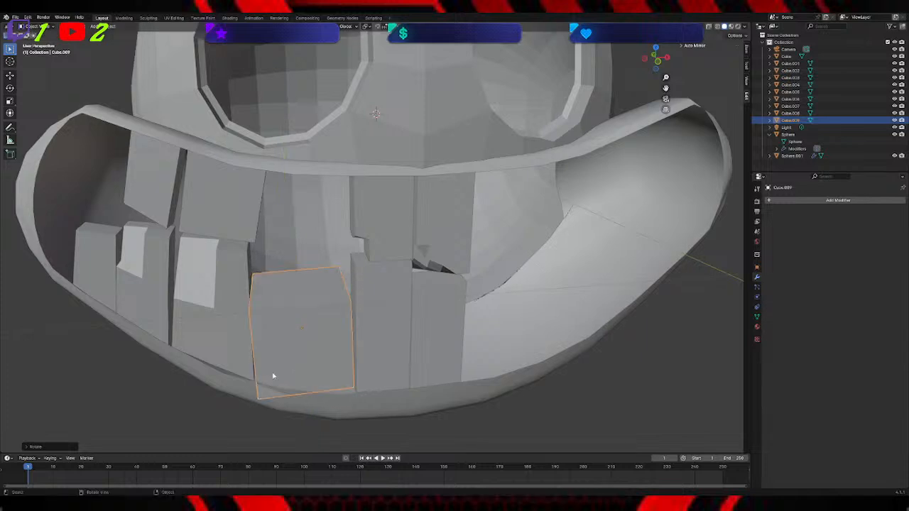
{"action": "key", "text": "g"}
{"action": "left_click", "coordinate": [272, 372]}
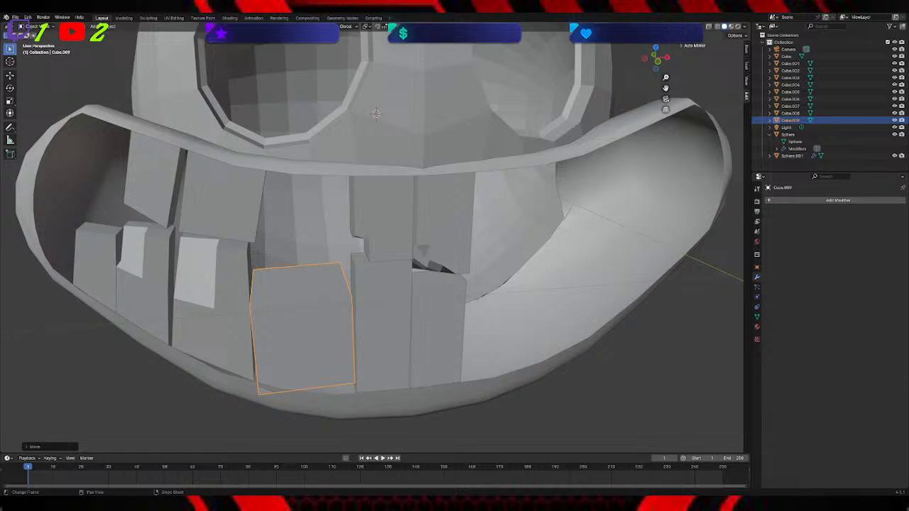
Step: Scale the lower cube down slightly and shift it to fit between the neighbouring lower teeth
{"action": "scroll", "coordinate": [452, 325], "scroll_direction": "down", "scroll_amount": 5}
{"action": "middle_click_drag", "start_coordinate": [454, 328], "coordinate": [438, 303]}
{"action": "scroll", "coordinate": [344, 216], "scroll_direction": "up", "scroll_amount": 8}
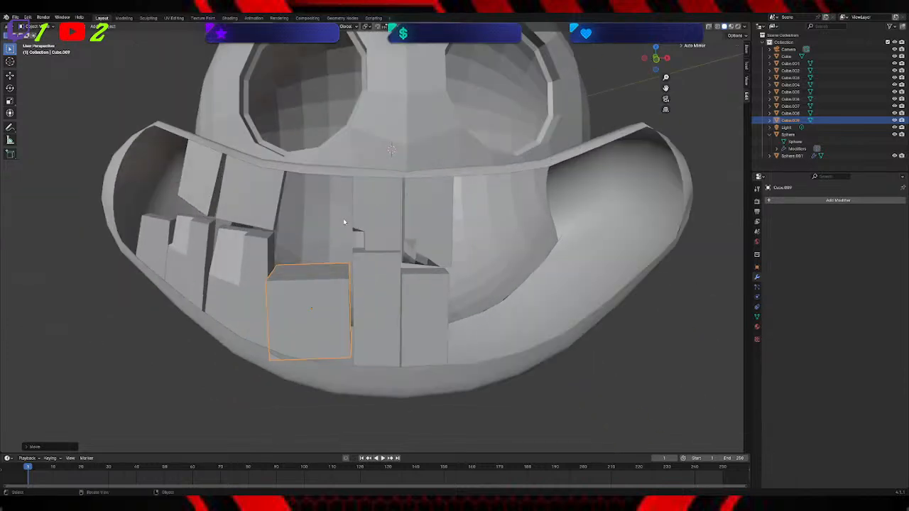
{"action": "scroll", "coordinate": [333, 226], "scroll_direction": "down", "scroll_amount": 5}
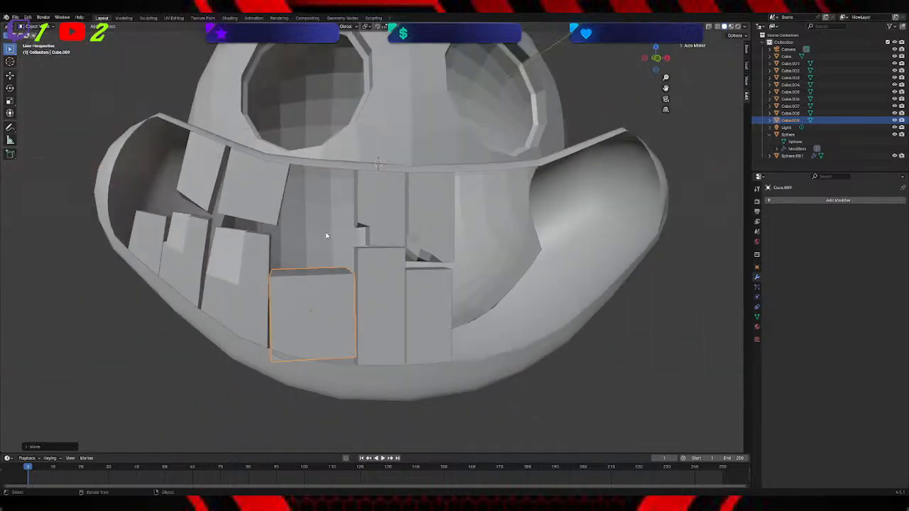
{"action": "key", "text": "s"}
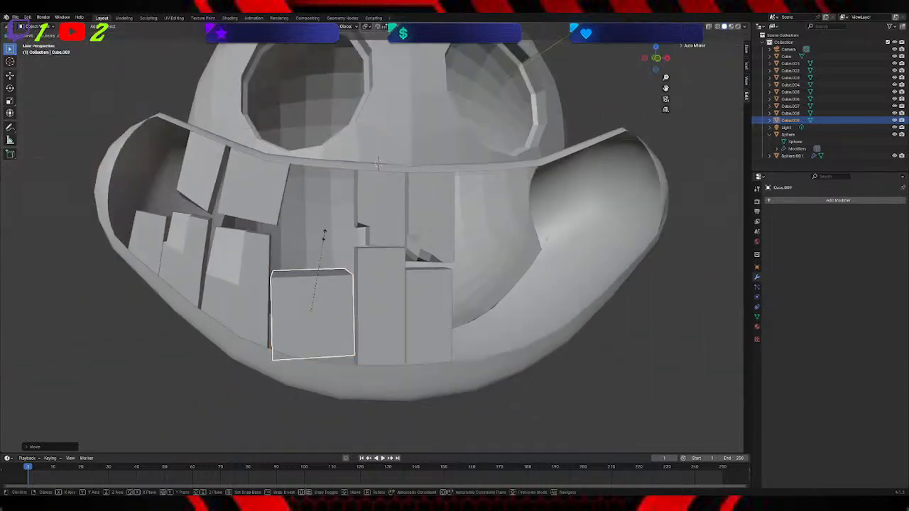
{"action": "left_click", "coordinate": [330, 252]}
{"action": "middle_click_drag", "start_coordinate": [330, 252], "coordinate": [330, 245]}
{"action": "key", "text": "g"}
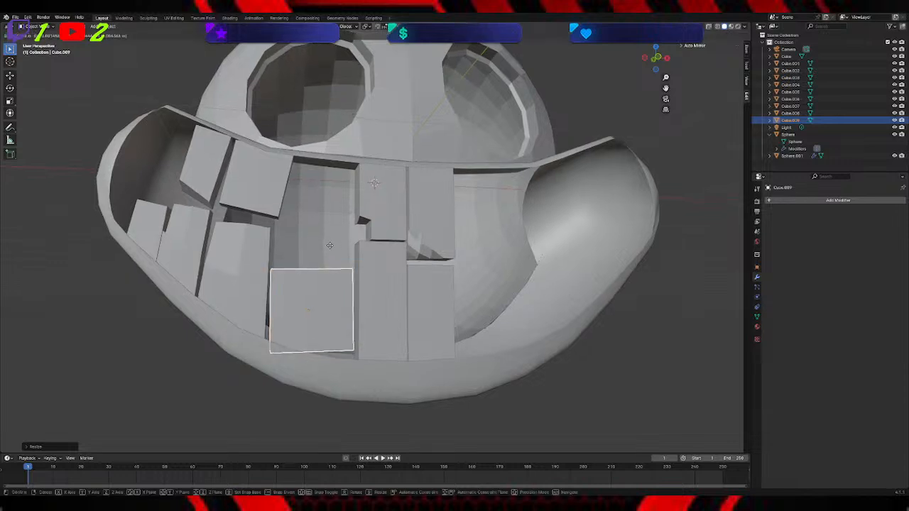
{"action": "left_click", "coordinate": [327, 254]}
Step: Adjust the lower cube's position and depth along Y, and reposition it in the lower tooth row
{"action": "middle_click_drag", "start_coordinate": [327, 254], "coordinate": [387, 246]}
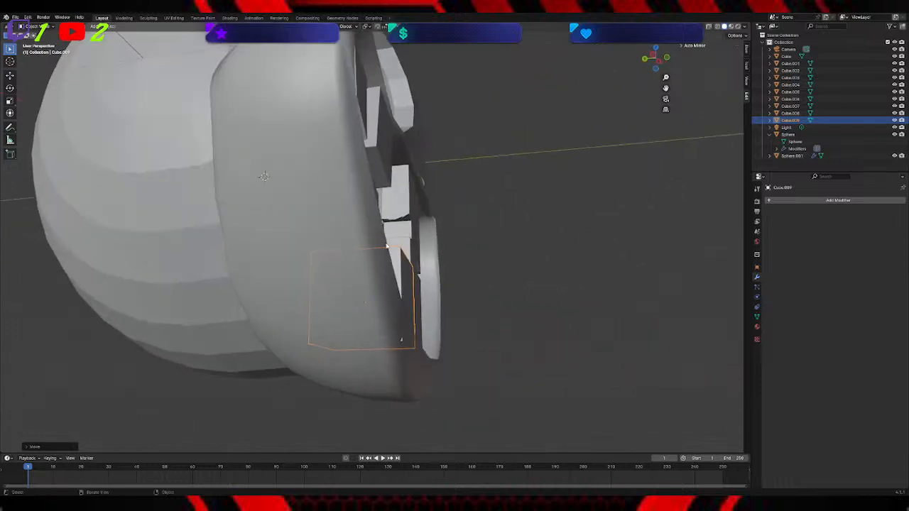
{"action": "key", "text": "g"}
{"action": "key", "text": "y"}
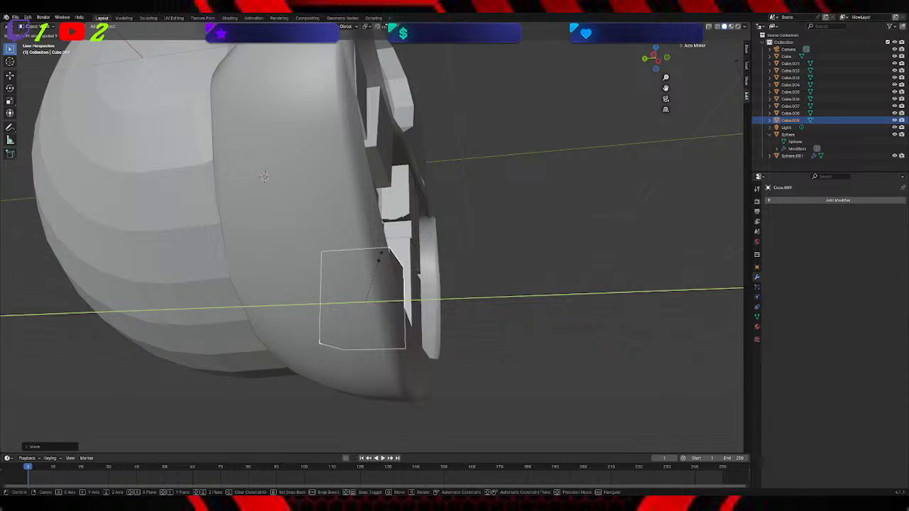
{"action": "left_click", "coordinate": [376, 256]}
{"action": "middle_click_drag", "start_coordinate": [439, 263], "coordinate": [336, 273]}
{"action": "key", "text": "g"}
{"action": "left_click", "coordinate": [328, 284]}
{"action": "left_click", "coordinate": [335, 263]}
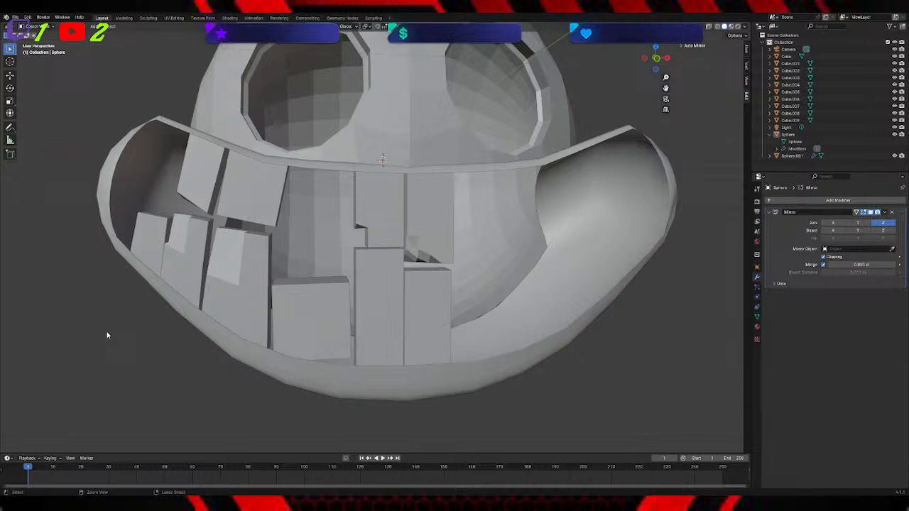
Step: Add another cube, scale it down to tooth size and place it over the gap in the upper tooth row
{"action": "key", "text": "ctrl+a"}
{"action": "key", "text": "Escape"}
{"action": "key", "text": "shift+a"}
{"action": "mouse_move", "coordinate": [110, 333]}
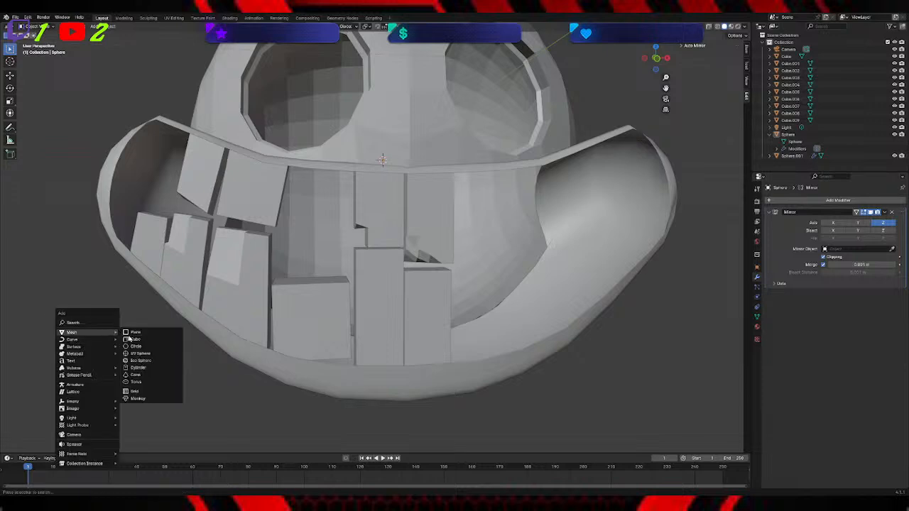
{"action": "left_click", "coordinate": [133, 339]}
{"action": "key", "text": "s"}
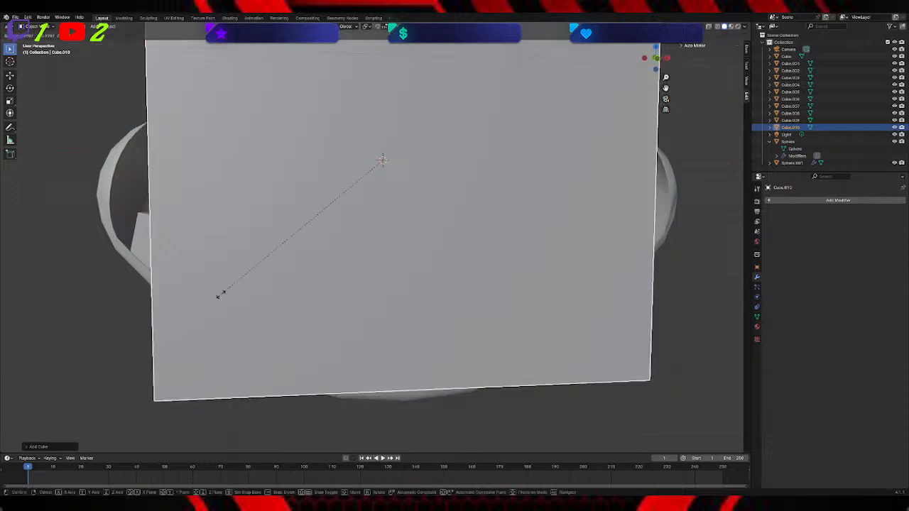
{"action": "left_click", "coordinate": [350, 181]}
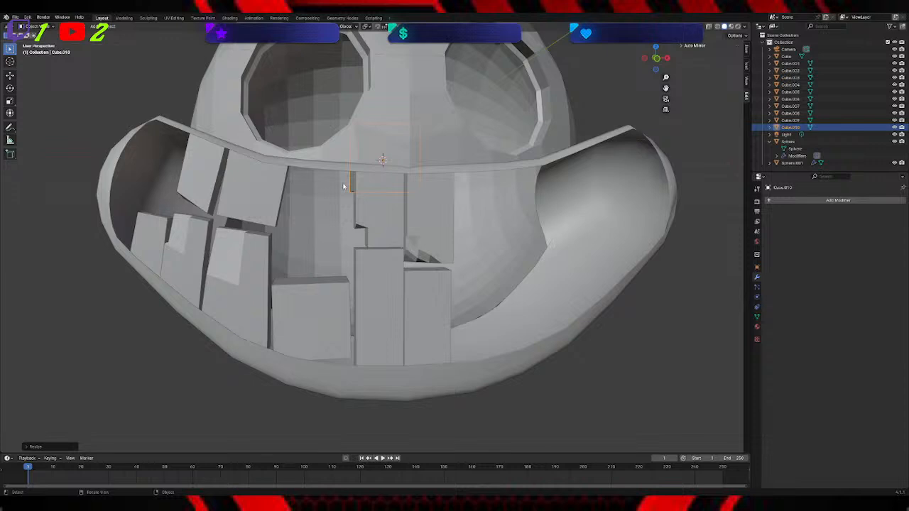
{"action": "key", "text": "alt+a"}
{"action": "key", "text": "ctrl+z"}
{"action": "key", "text": "g"}
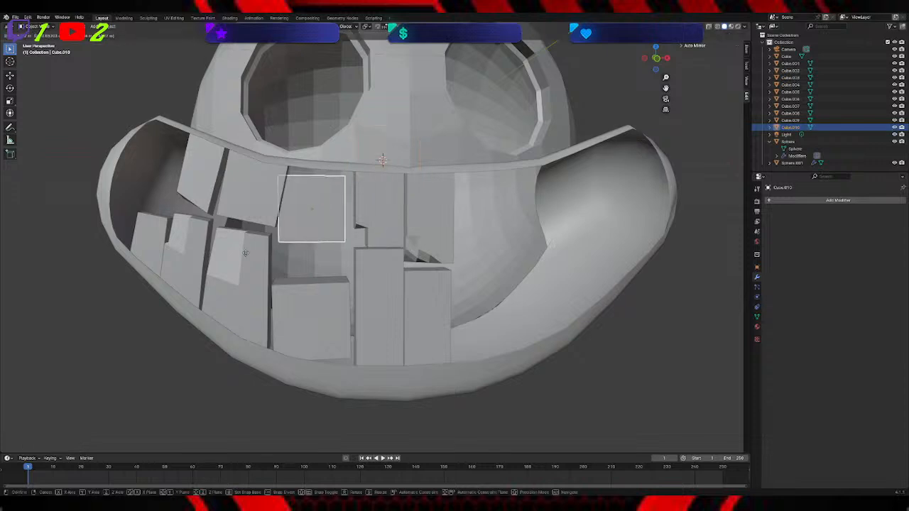
{"action": "left_click", "coordinate": [253, 251]}
Step: Move the new upper cube along Y until it sits beneath the upper lip in the tooth row
{"action": "key", "text": "s"}
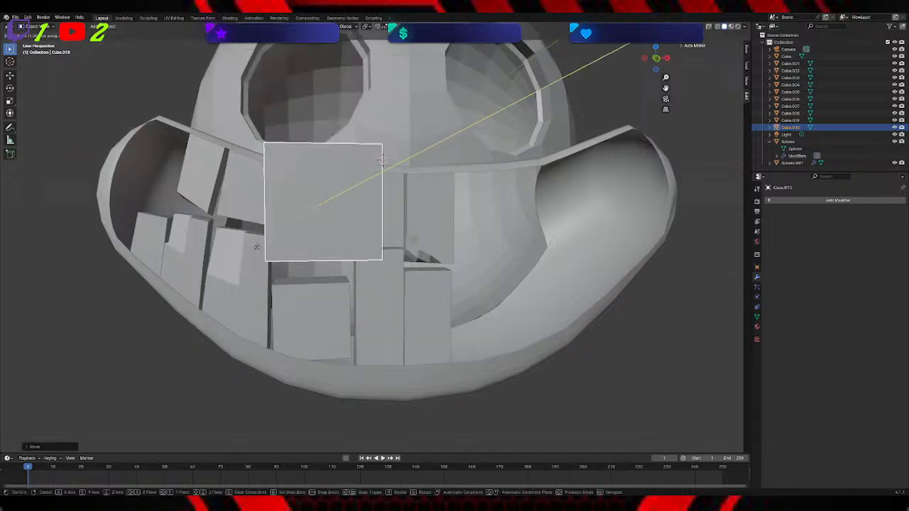
{"action": "left_click", "coordinate": [418, 175]}
{"action": "middle_click_drag", "start_coordinate": [418, 175], "coordinate": [391, 200]}
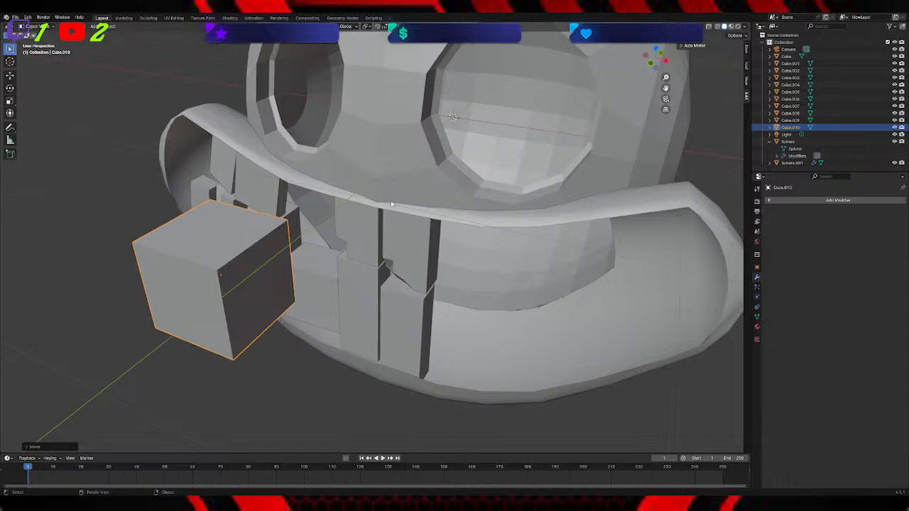
{"action": "key", "text": "g"}
{"action": "key", "text": "y"}
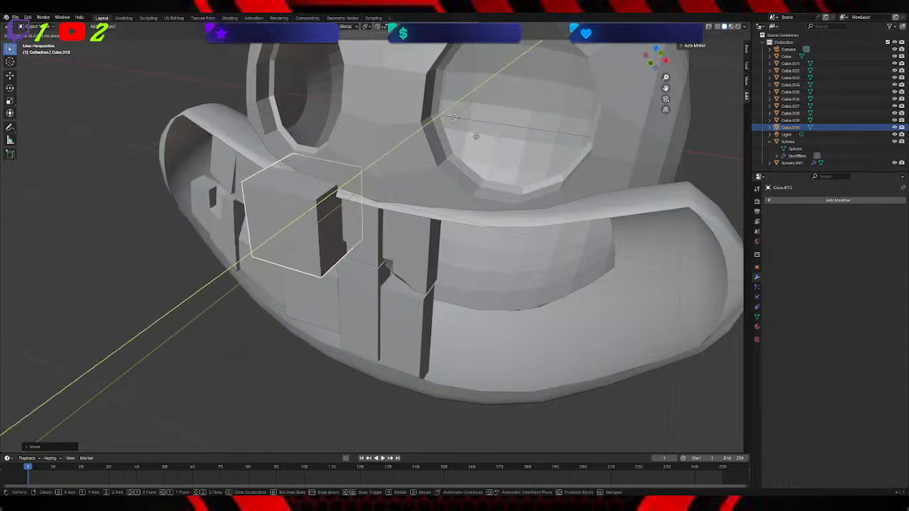
{"action": "left_click", "coordinate": [494, 119]}
{"action": "middle_click_drag", "start_coordinate": [408, 195], "coordinate": [451, 189]}
Step: Scale the upper cube down to the gap's width and reduce its depth along Y
{"action": "key", "text": "s"}
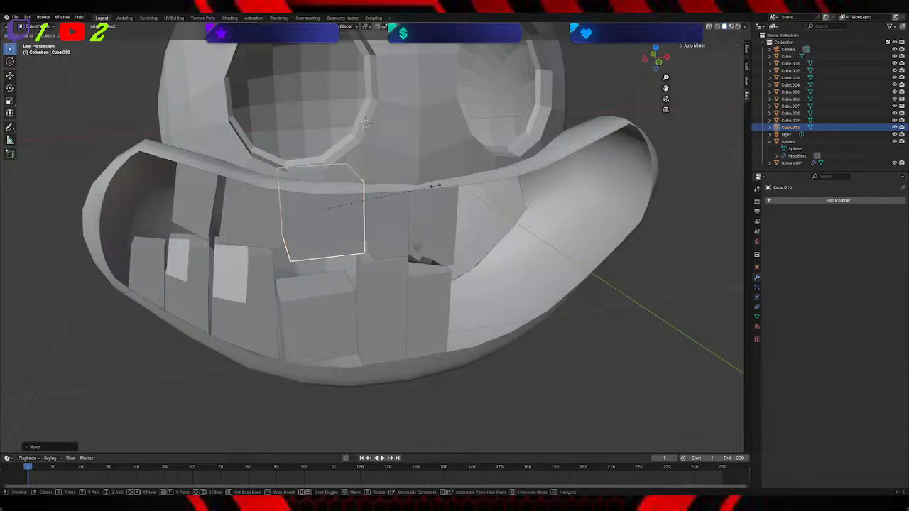
{"action": "left_click", "coordinate": [415, 182]}
{"action": "mouse_move", "coordinate": [415, 181]}
{"action": "middle_mouse_down"}
{"action": "mouse_move", "coordinate": [392, 183]}
{"action": "mouse_move", "coordinate": [399, 188]}
{"action": "middle_mouse_up"}
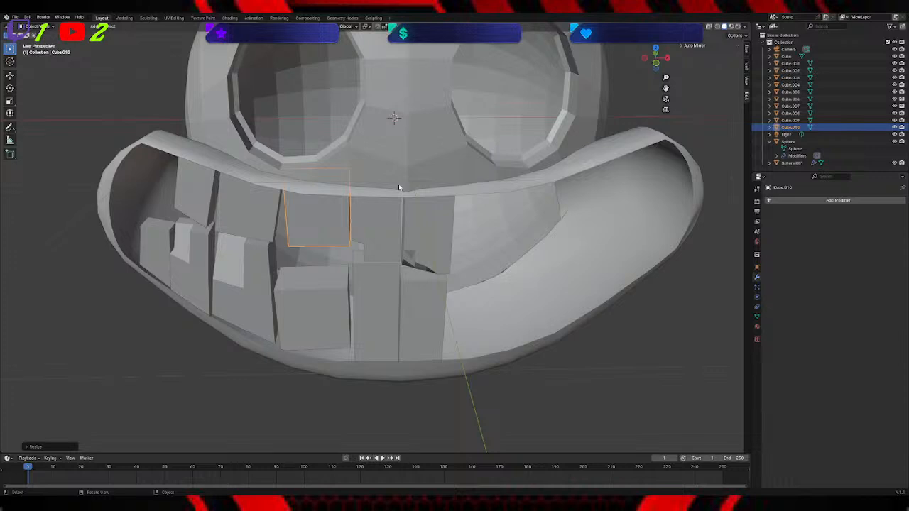
{"action": "key", "text": "s"}
{"action": "key", "text": "y"}
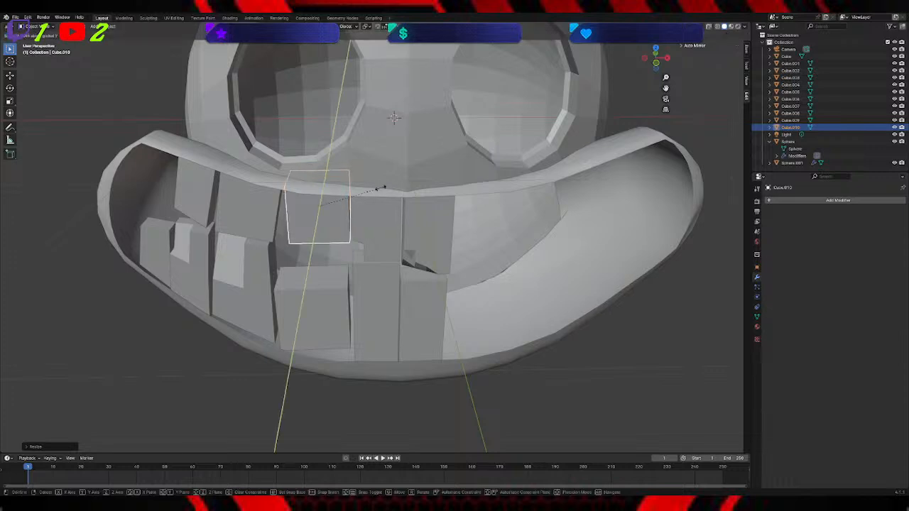
{"action": "left_click", "coordinate": [356, 196]}
Step: Shift the resized upper cube along Y to line it up with the neighbouring upper teeth
{"action": "key", "text": "s"}
{"action": "key", "text": "y"}
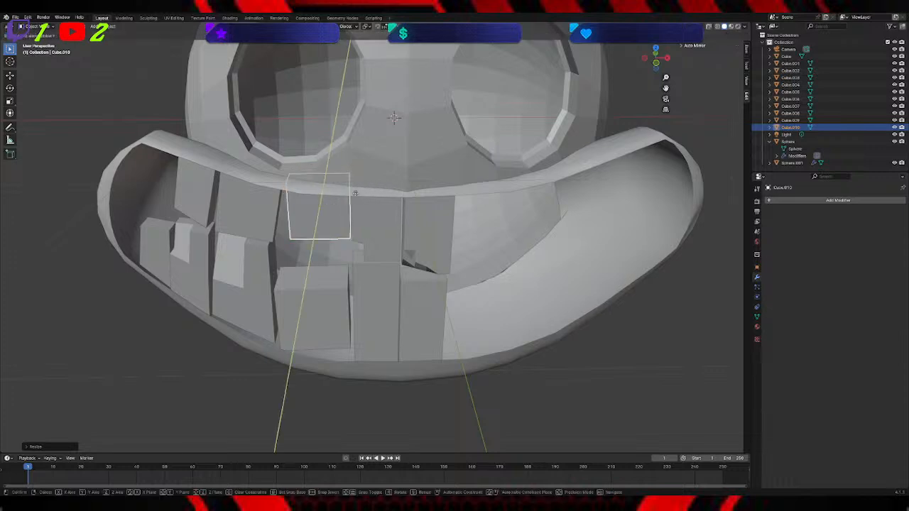
{"action": "left_click", "coordinate": [348, 205]}
{"action": "middle_click_drag", "start_coordinate": [349, 208], "coordinate": [324, 178]}
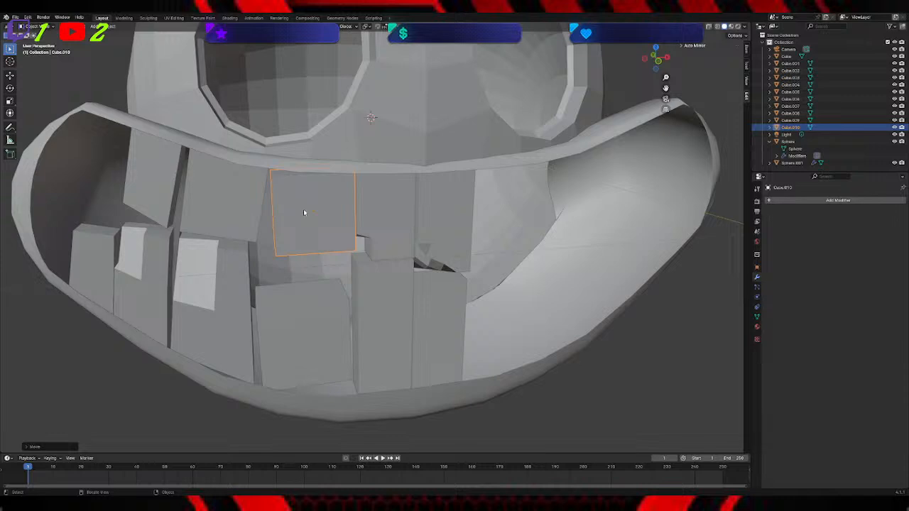
Step: Rotate the new upper tooth to a slight tilt so it sits unevenly in the upper row
{"action": "key", "text": "r"}
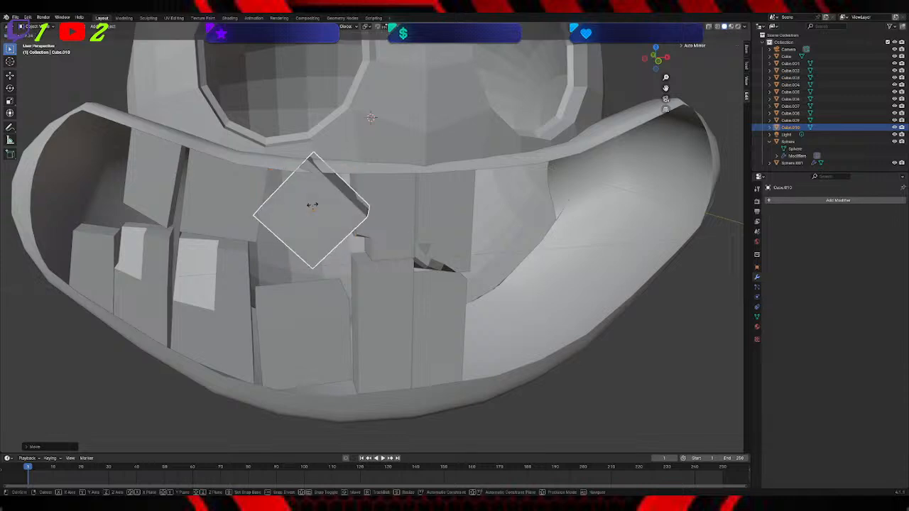
{"action": "right_click", "coordinate": [311, 206]}
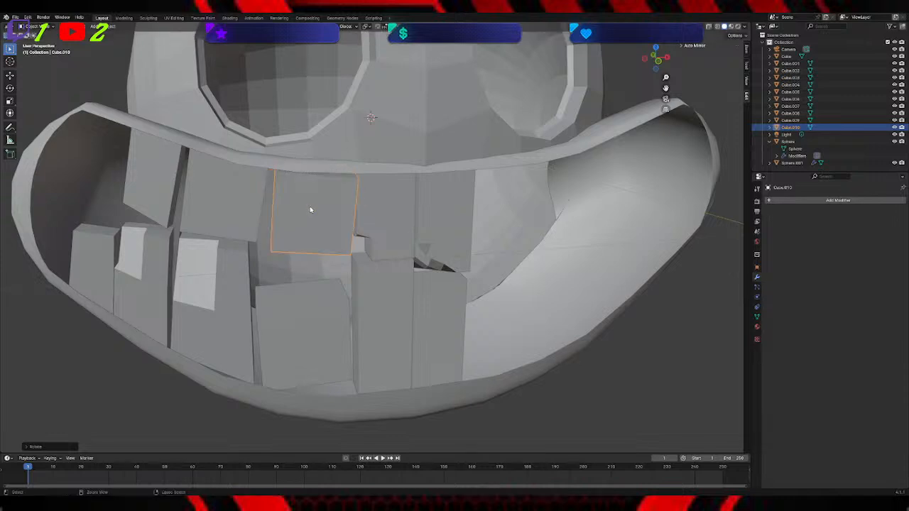
{"action": "middle_click_drag", "start_coordinate": [341, 205], "coordinate": [384, 208]}
{"action": "key", "text": "r"}
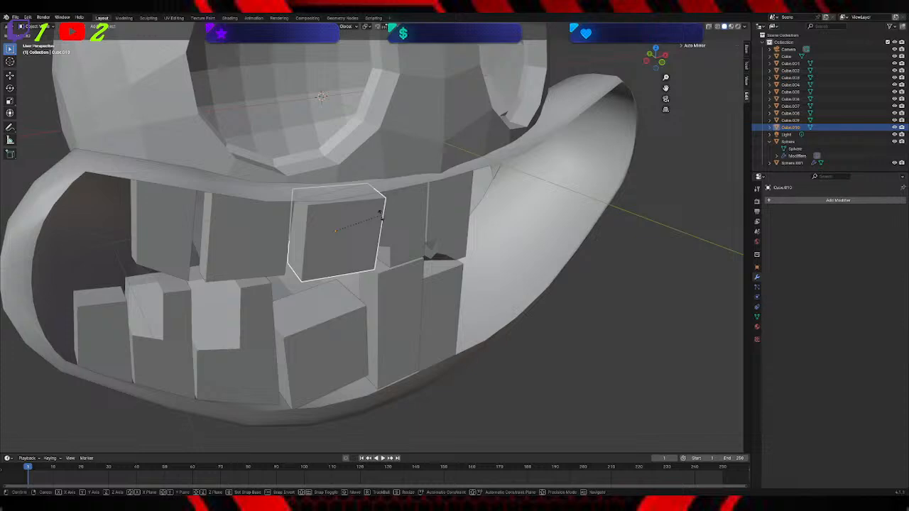
{"action": "left_click", "coordinate": [381, 207]}
{"action": "middle_click_drag", "start_coordinate": [381, 208], "coordinate": [441, 215]}
Step: Reposition the tilted upper tooth, adjusting it along Z and Y to fit beneath the upper lip
{"action": "key", "text": "g"}
{"action": "left_click", "coordinate": [417, 206]}
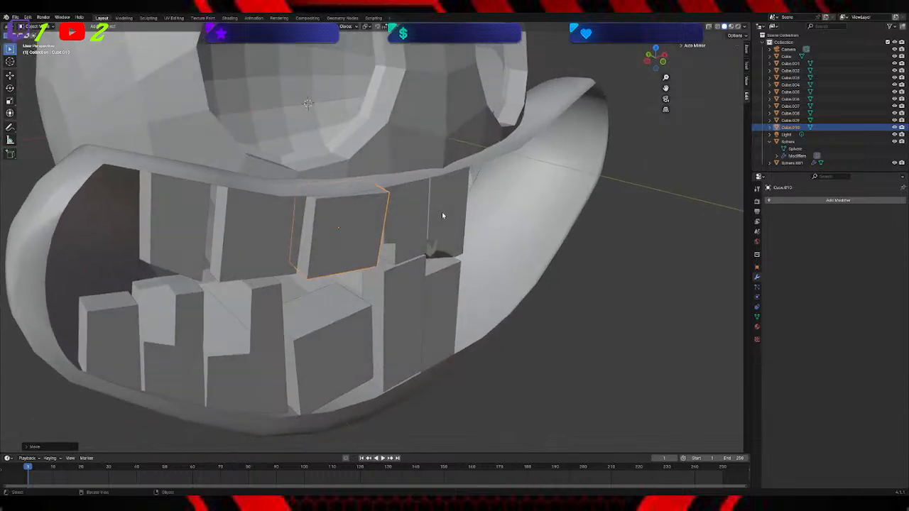
{"action": "key", "text": "g"}
{"action": "key", "text": "z"}
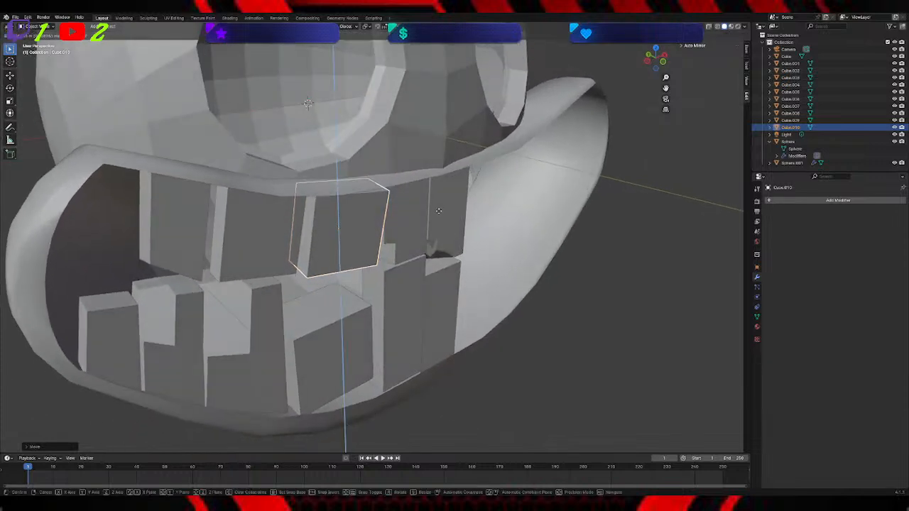
{"action": "left_click", "coordinate": [438, 215]}
{"action": "key", "text": "g"}
{"action": "key", "text": "y"}
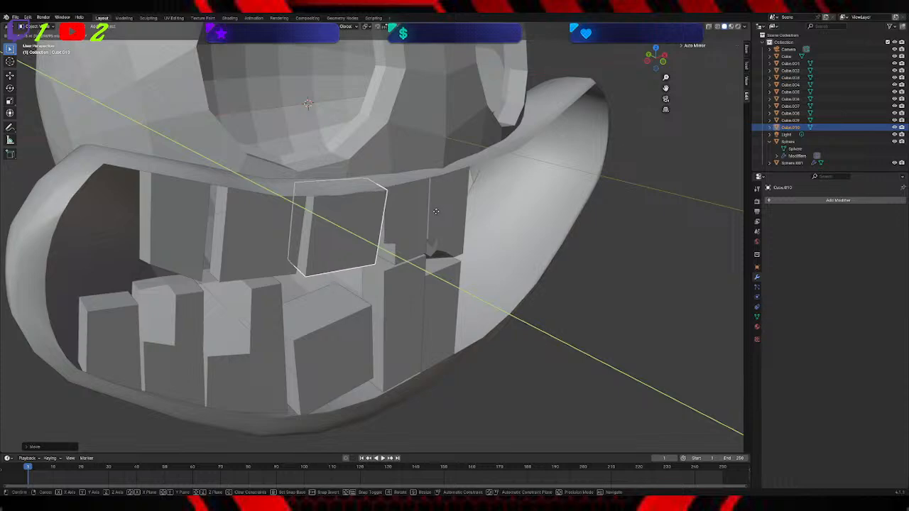
{"action": "left_click", "coordinate": [431, 209]}
{"action": "mouse_move", "coordinate": [431, 209]}
{"action": "middle_mouse_down"}
{"action": "mouse_move", "coordinate": [396, 215]}
{"action": "mouse_move", "coordinate": [415, 214]}
{"action": "middle_mouse_up"}
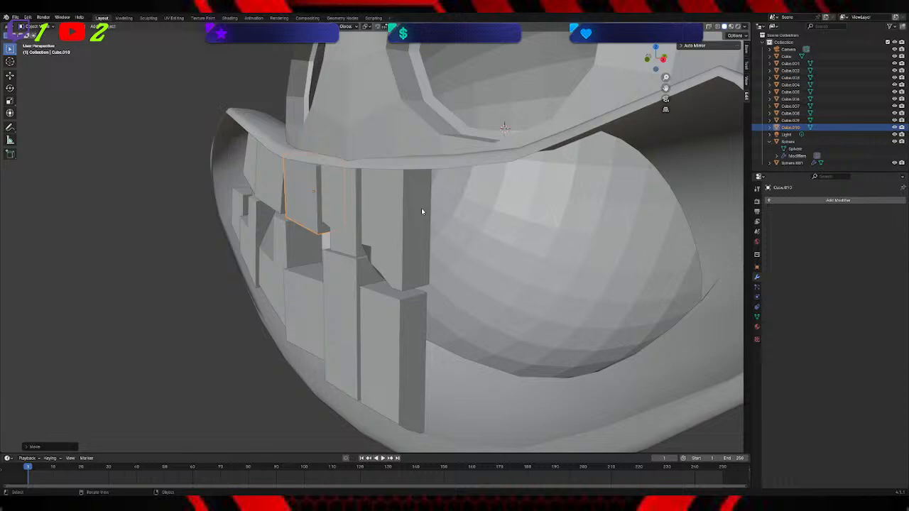
Step: Rotate the third lower tooth from the mouth corner about the X axis so it leans within the lower row
{"action": "middle_click_drag", "start_coordinate": [421, 211], "coordinate": [341, 269]}
{"action": "left_click", "coordinate": [331, 276]}
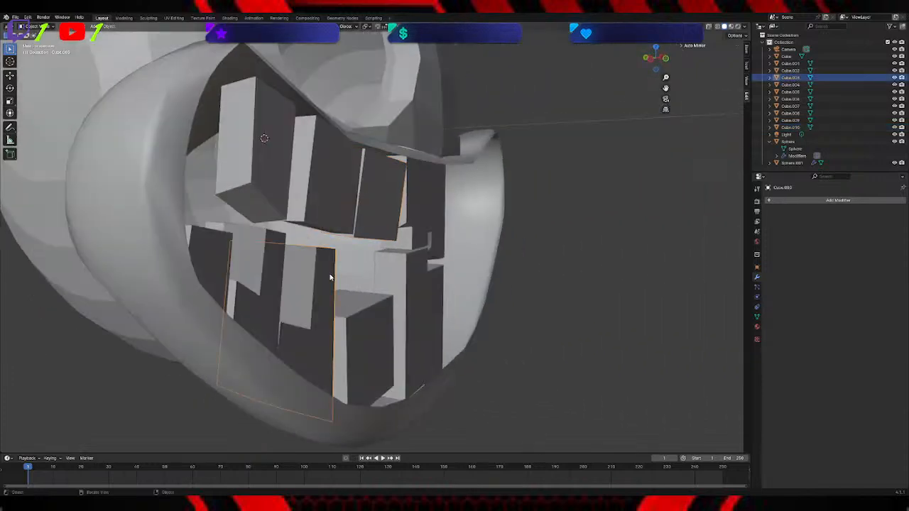
{"action": "key", "text": "s"}
{"action": "key", "text": "x"}
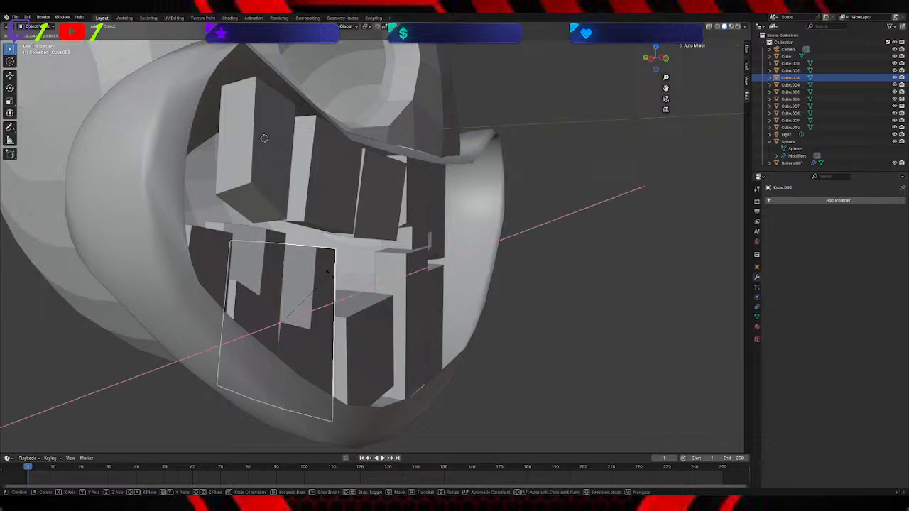
{"action": "left_click", "coordinate": [352, 263]}
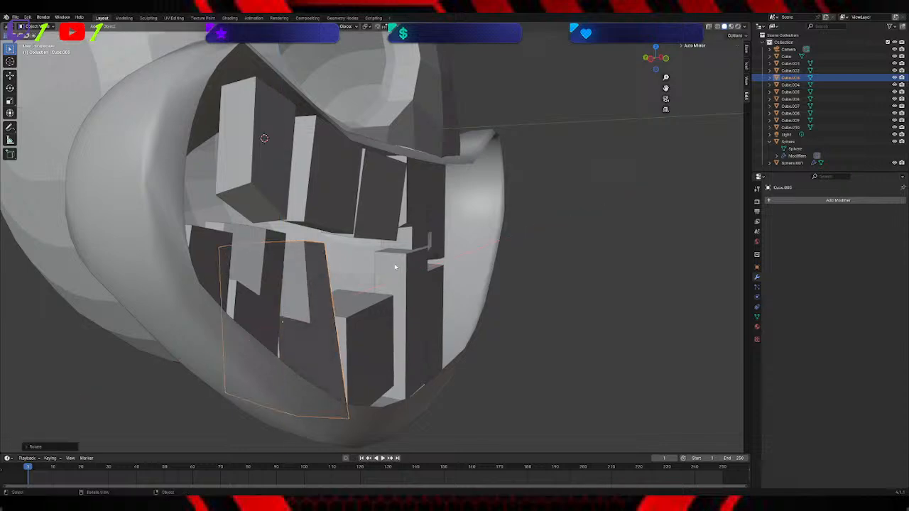
{"action": "left_click", "coordinate": [615, 254]}
{"action": "mouse_move", "coordinate": [615, 253]}
{"action": "middle_mouse_down"}
{"action": "mouse_move", "coordinate": [597, 252]}
{"action": "mouse_move", "coordinate": [607, 246]}
{"action": "middle_mouse_up"}
Step: Move the outermost upper tooth along X and rotate it about the X axis
{"action": "left_click", "coordinate": [249, 247]}
{"action": "left_click", "coordinate": [246, 187]}
{"action": "key", "text": "s"}
{"action": "key", "text": "z"}
{"action": "key", "text": "x"}
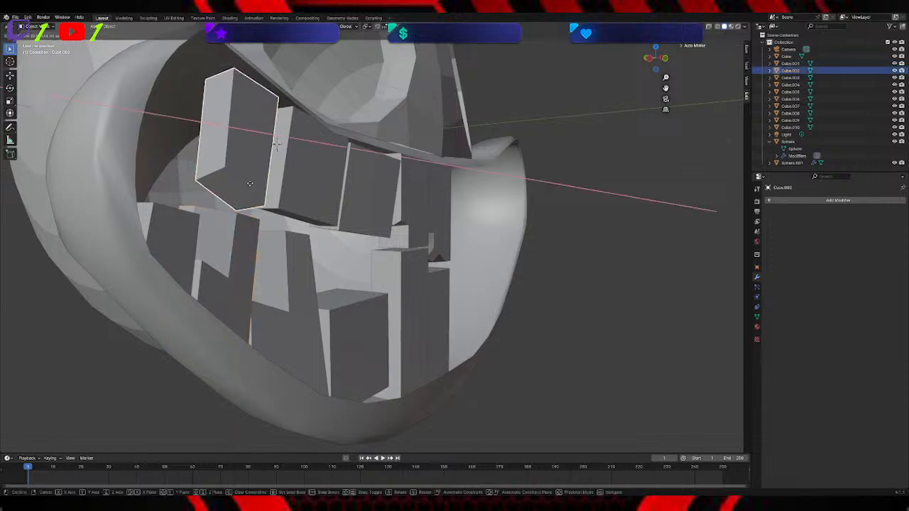
{"action": "left_click", "coordinate": [246, 183]}
{"action": "key", "text": "s"}
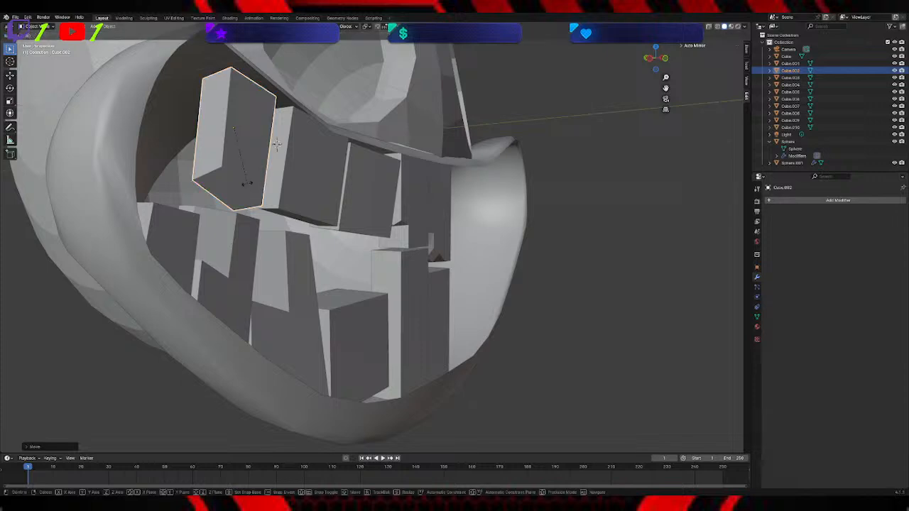
{"action": "key", "text": "z"}
{"action": "key", "text": "x"}
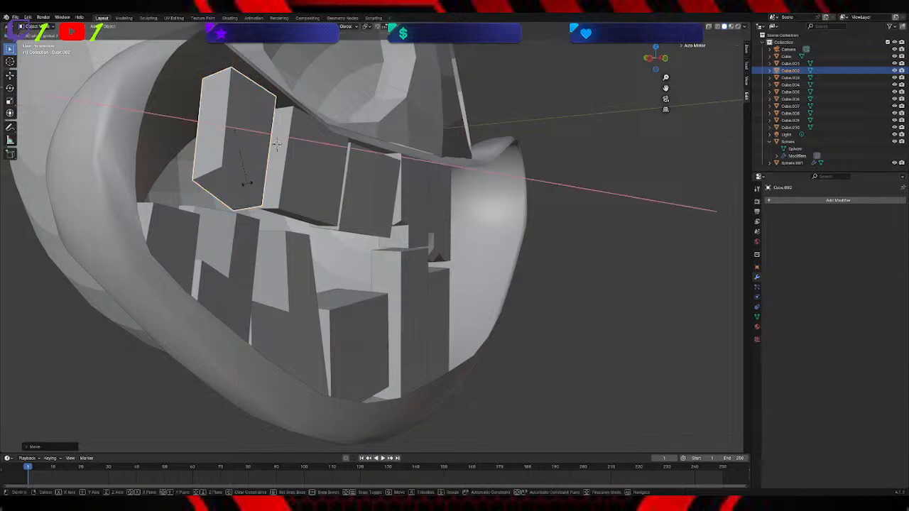
{"action": "left_click", "coordinate": [277, 144]}
Step: Move the leaning third lower tooth along Z to adjust its height in the lower row
{"action": "middle_click_drag", "start_coordinate": [331, 171], "coordinate": [302, 184]}
{"action": "scroll", "coordinate": [301, 184], "scroll_direction": "down", "scroll_amount": 3}
{"action": "middle_click_drag", "start_coordinate": [132, 370], "coordinate": [382, 307]}
{"action": "scroll", "coordinate": [175, 371], "scroll_direction": "down", "scroll_amount": 5}
{"action": "middle_click_drag", "start_coordinate": [372, 239], "coordinate": [483, 258]}
{"action": "left_click", "coordinate": [324, 267]}
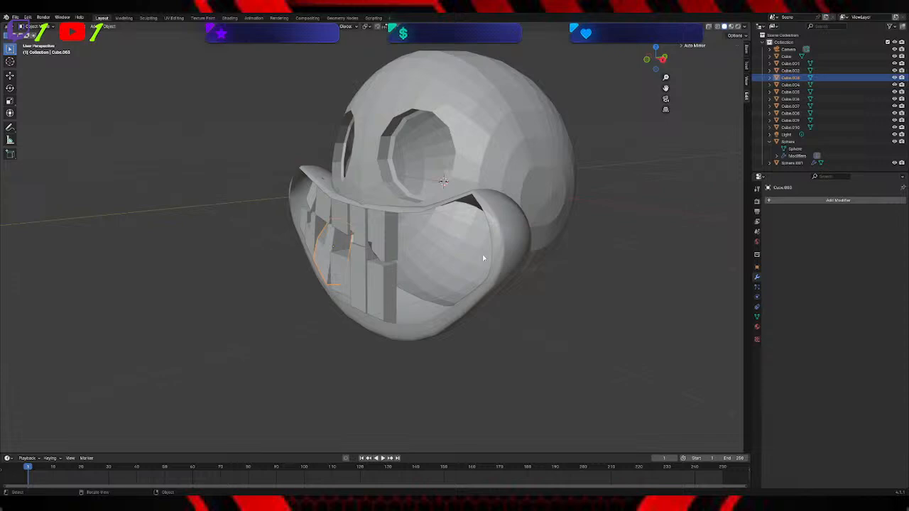
{"action": "key", "text": "g"}
{"action": "key", "text": "y"}
{"action": "key", "text": "y"}
{"action": "key", "text": "x"}
{"action": "key", "text": "z"}
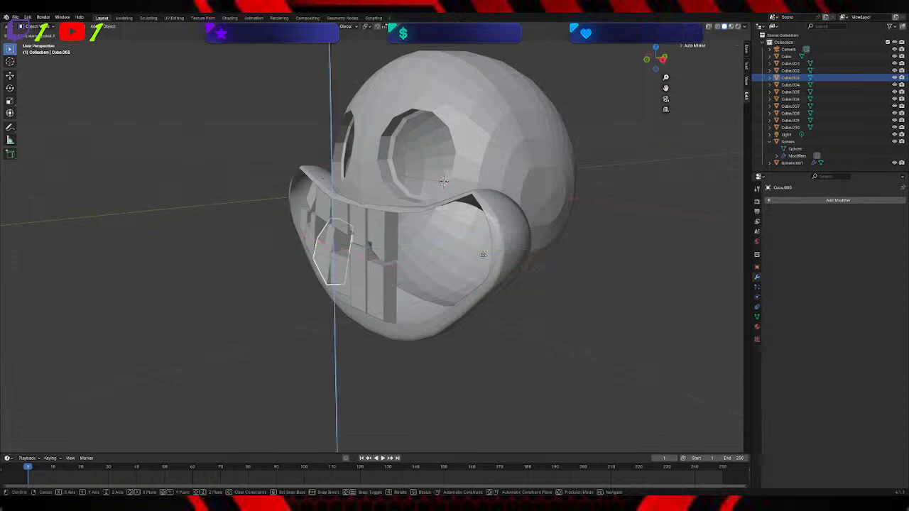
{"action": "left_click", "coordinate": [479, 257]}
{"action": "middle_click_drag", "start_coordinate": [481, 263], "coordinate": [585, 233]}
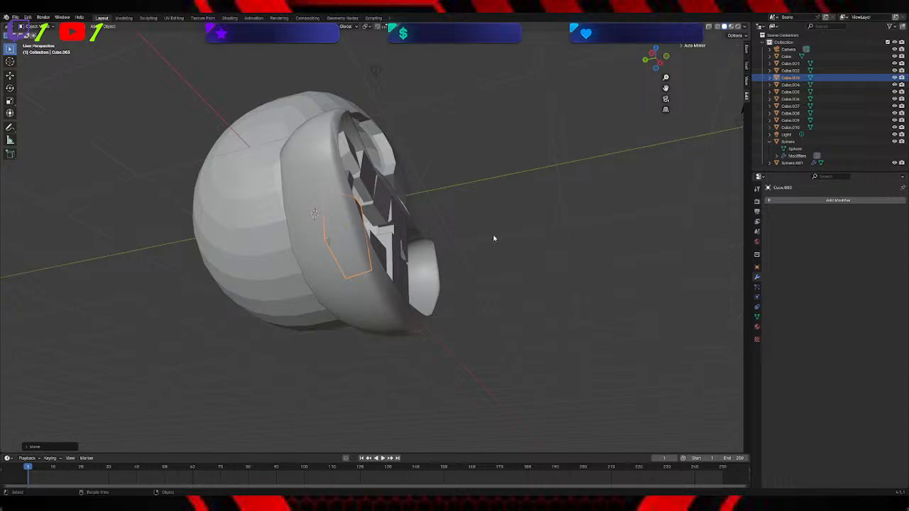
{"action": "middle_click_drag", "start_coordinate": [525, 237], "coordinate": [473, 241]}
Step: In Edit Mode, move the third lower tooth's selected vertex outward to fill its notch, and return to Object Mode
{"action": "left_click", "coordinate": [52, 28]}
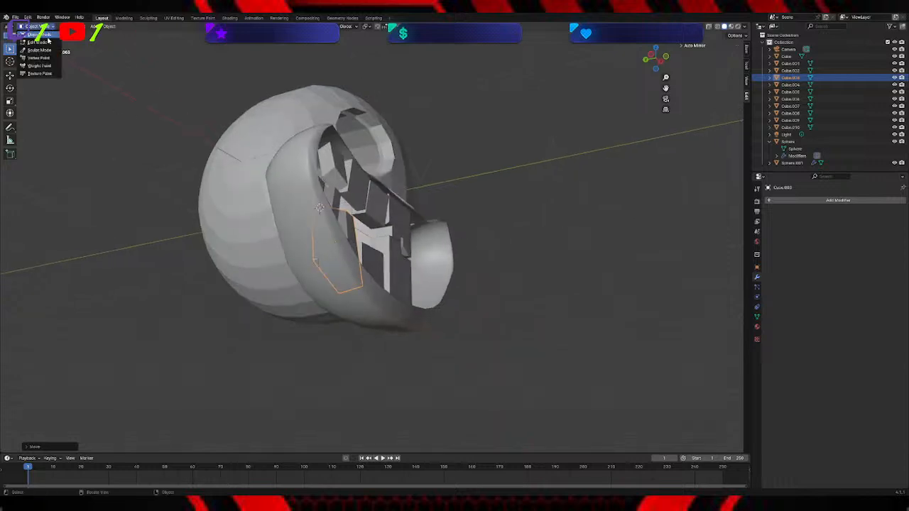
{"action": "left_click", "coordinate": [35, 42]}
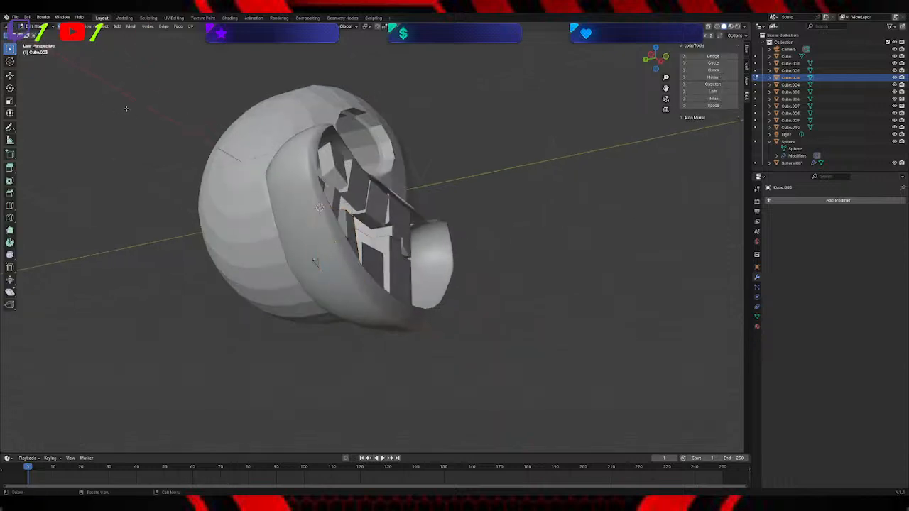
{"action": "key", "text": "g"}
{"action": "key", "text": "z"}
{"action": "left_click", "coordinate": [404, 235]}
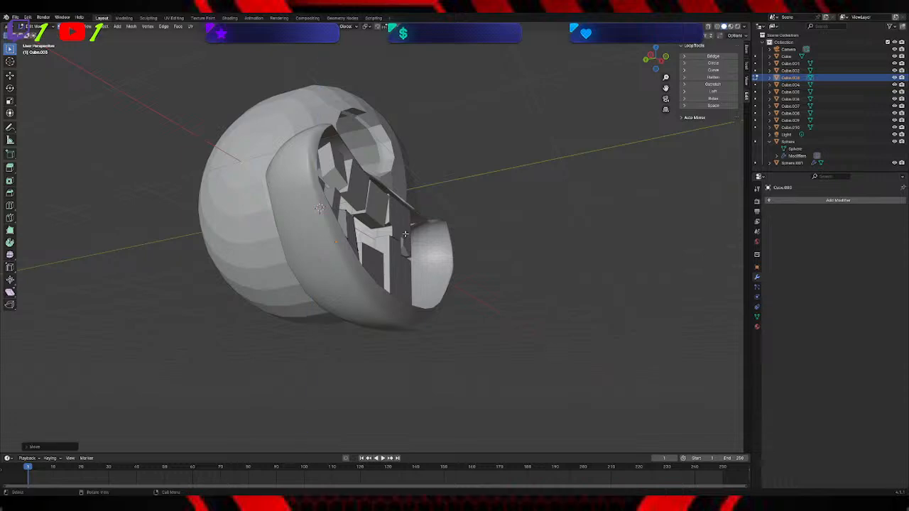
{"action": "middle_click_drag", "start_coordinate": [588, 229], "coordinate": [588, 264]}
{"action": "scroll", "coordinate": [587, 263], "scroll_direction": "down", "scroll_amount": 2}
{"action": "scroll", "coordinate": [503, 255], "scroll_direction": "up", "scroll_amount": 4}
{"action": "middle_click_drag", "start_coordinate": [465, 244], "coordinate": [331, 252]}
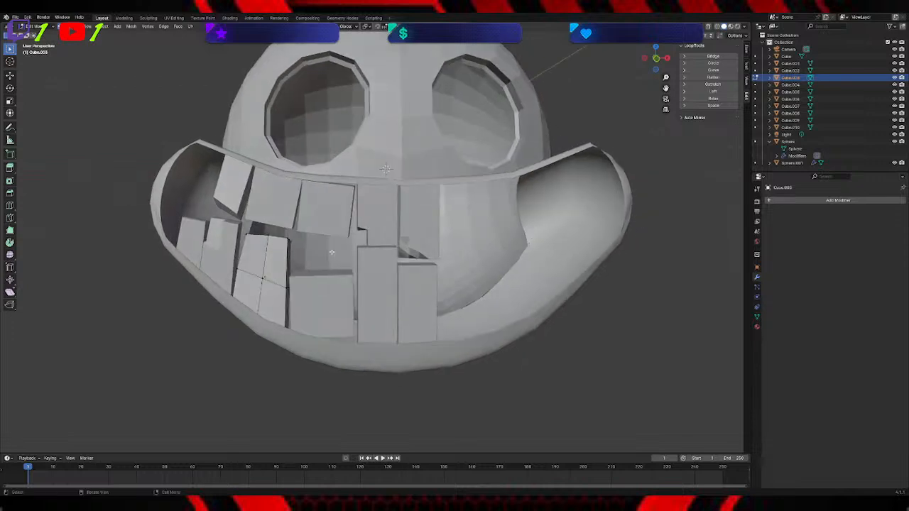
{"action": "left_click", "coordinate": [39, 27]}
{"action": "left_click", "coordinate": [35, 36]}
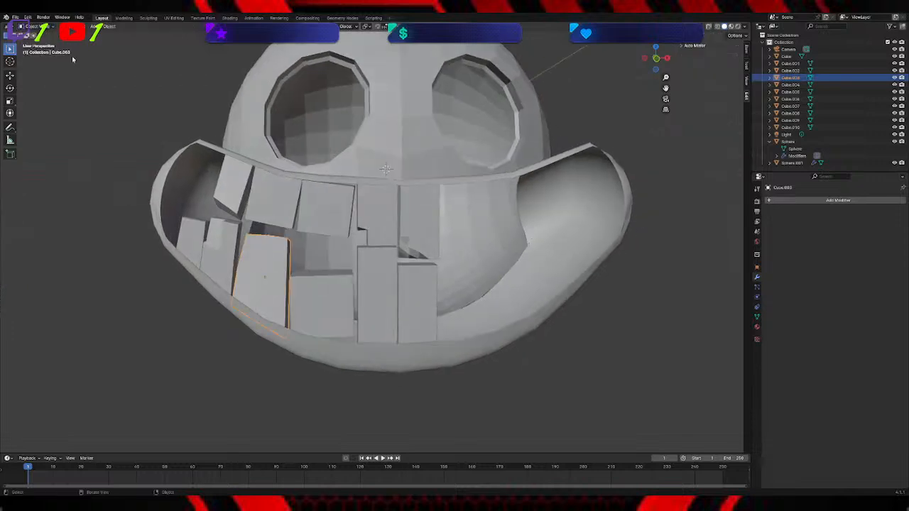
Step: Stretch the newest upper tooth along Z and lower it along Z so its top meets the upper lip
{"action": "left_click", "coordinate": [317, 213]}
{"action": "key", "text": "g"}
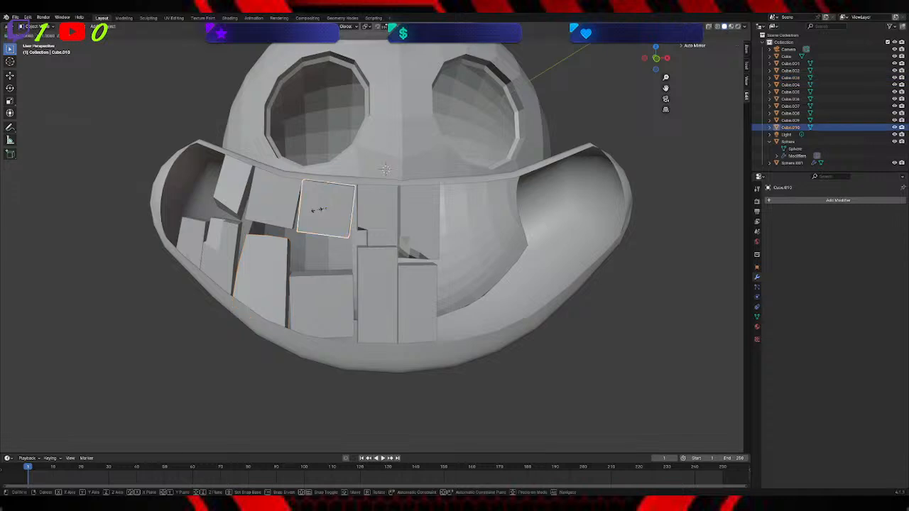
{"action": "key", "text": "z"}
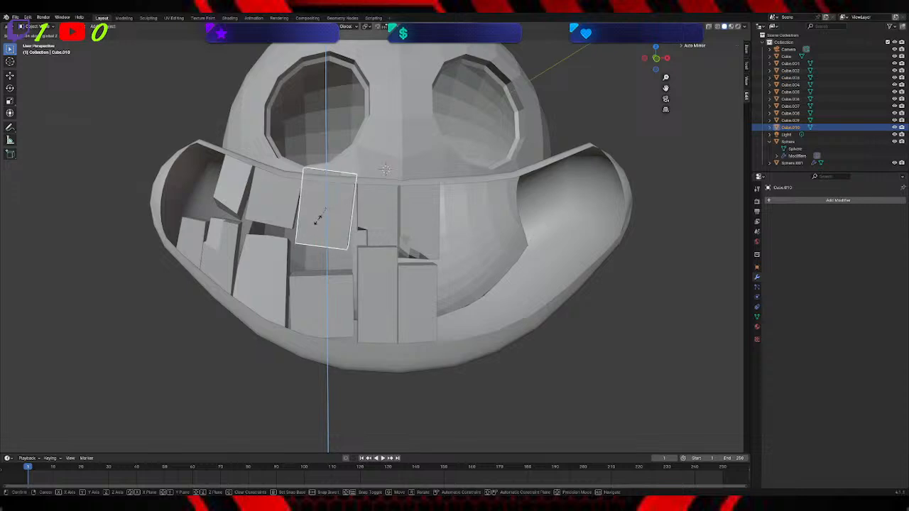
{"action": "left_click", "coordinate": [319, 223]}
{"action": "key", "text": "g"}
{"action": "key", "text": "z"}
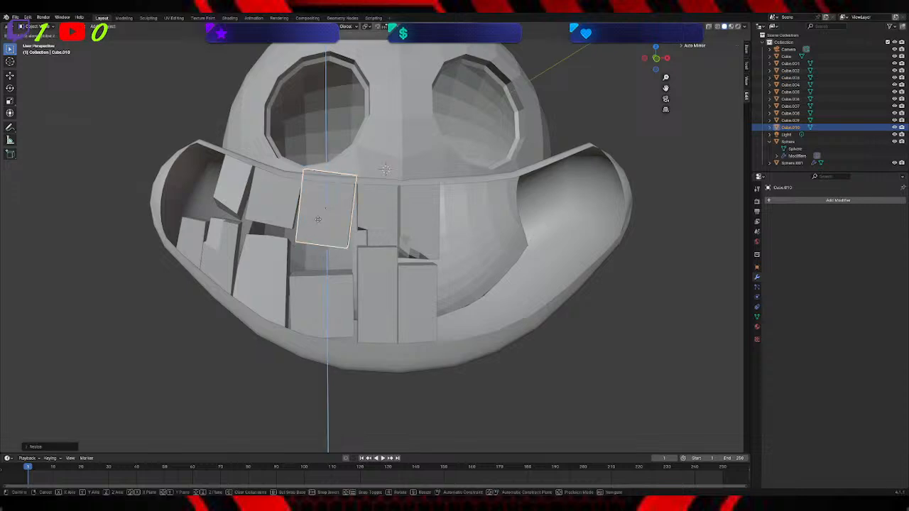
{"action": "left_click", "coordinate": [317, 228]}
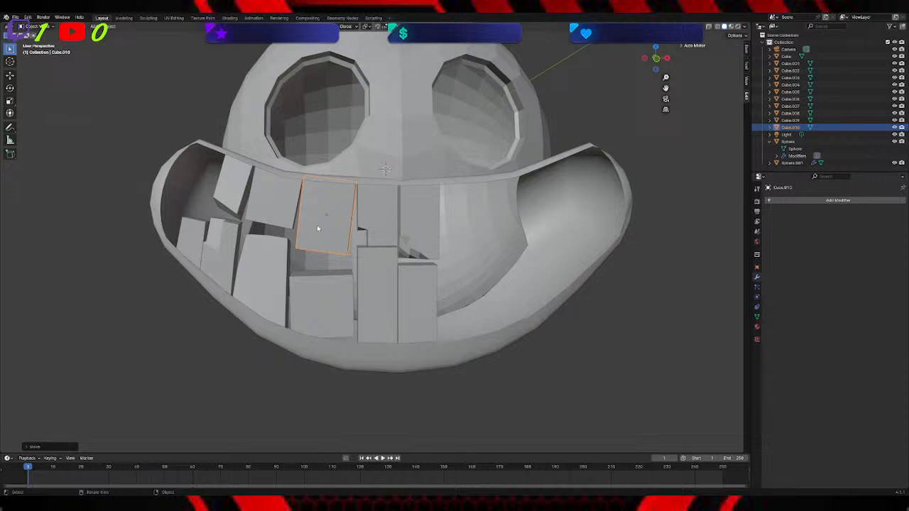
Step: Lengthen the same upper tooth further along Z and reposition it so it hangs just above the lower row
{"action": "key", "text": "g"}
{"action": "key", "text": "z"}
{"action": "left_click", "coordinate": [315, 228]}
{"action": "key", "text": "g"}
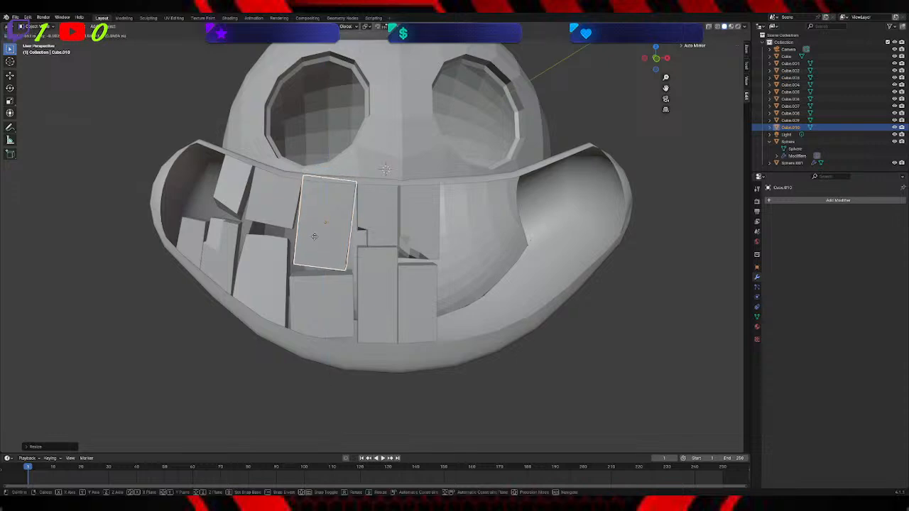
{"action": "left_click", "coordinate": [318, 237]}
{"action": "left_click", "coordinate": [574, 425]}
{"action": "middle_click_drag", "start_coordinate": [523, 367], "coordinate": [525, 367]}
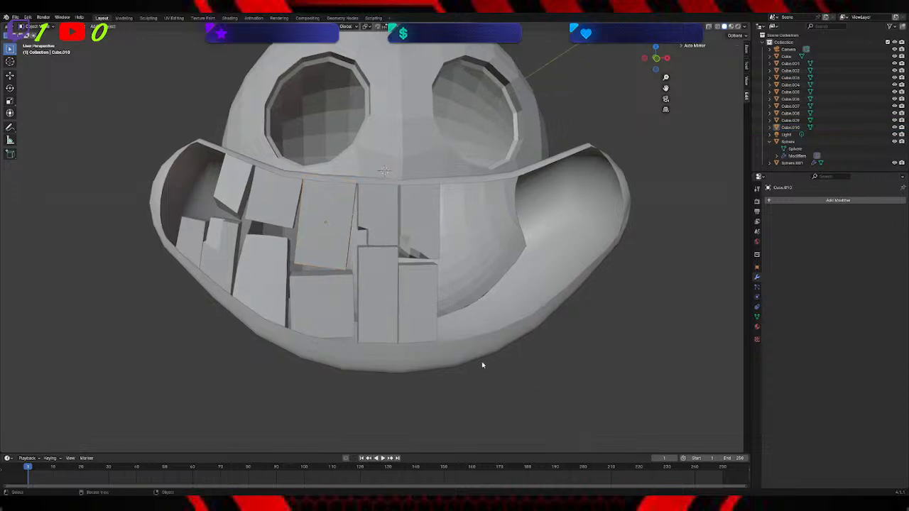
Step: Move the wide lower tooth beneath it slightly down into the lower lip
{"action": "left_click", "coordinate": [346, 323]}
{"action": "key", "text": "g"}
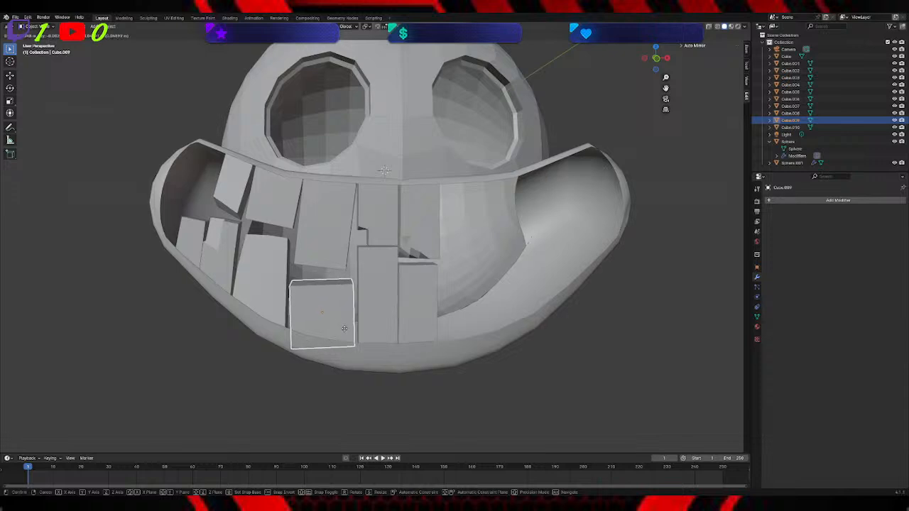
{"action": "left_click", "coordinate": [345, 329]}
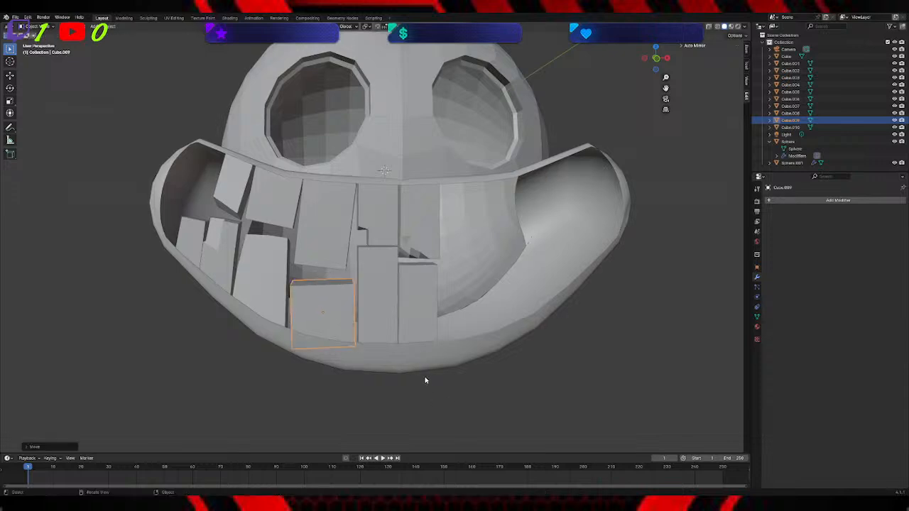
Step: Narrow the long upper tooth along X to open small gaps beside its neighbours
{"action": "left_click", "coordinate": [326, 233]}
{"action": "key", "text": "g"}
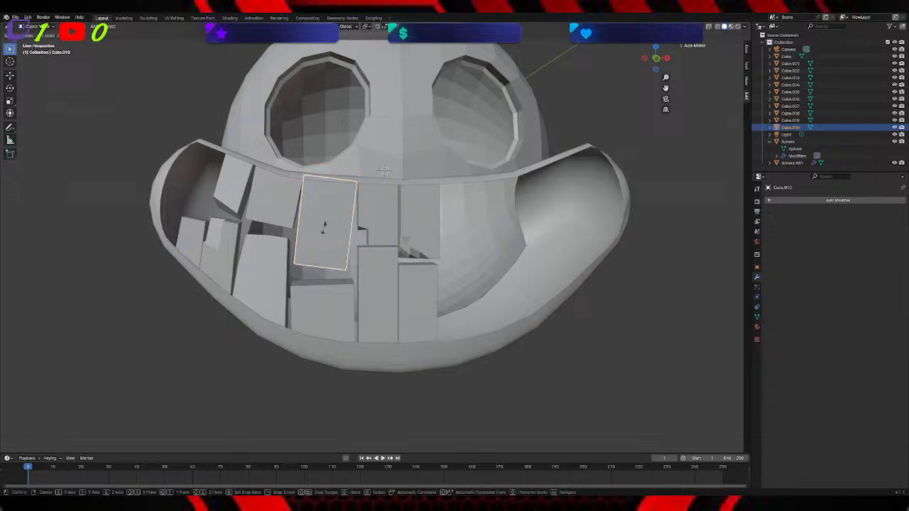
{"action": "key", "text": "x"}
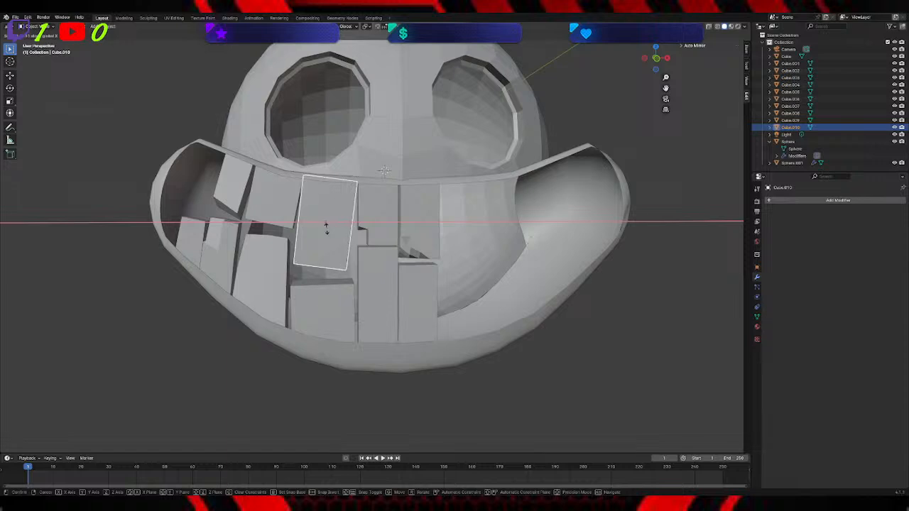
{"action": "left_click", "coordinate": [327, 229]}
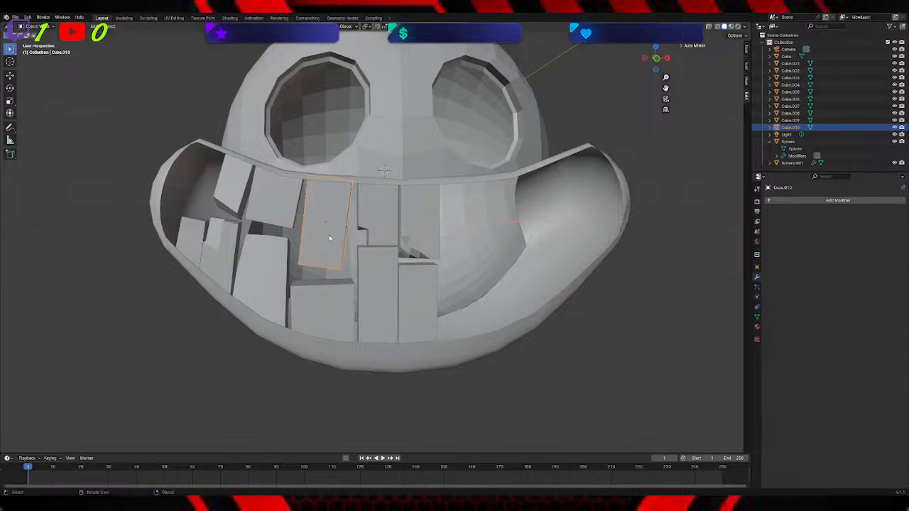
Step: Shorten the selected upper tooth along Z and raise it so its top meets the upper lip
{"action": "key", "text": "g"}
{"action": "key", "text": "x"}
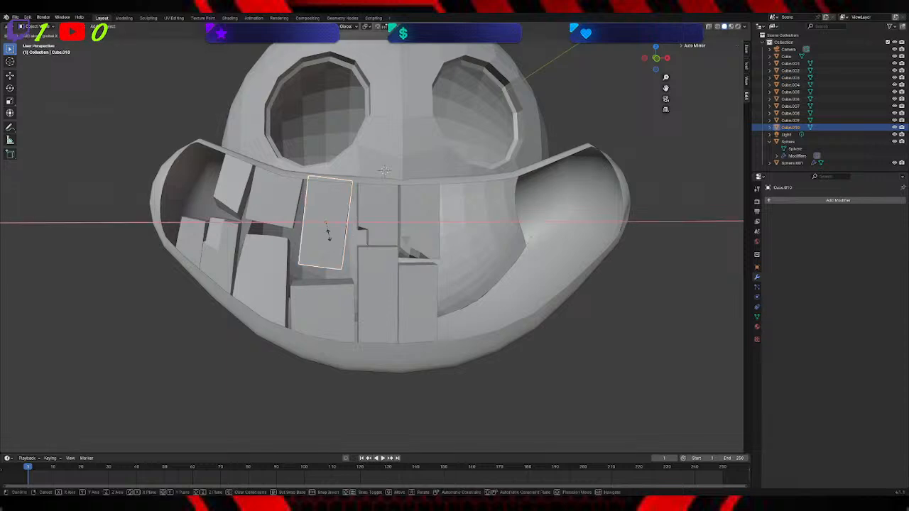
{"action": "key", "text": "y"}
{"action": "key", "text": "z"}
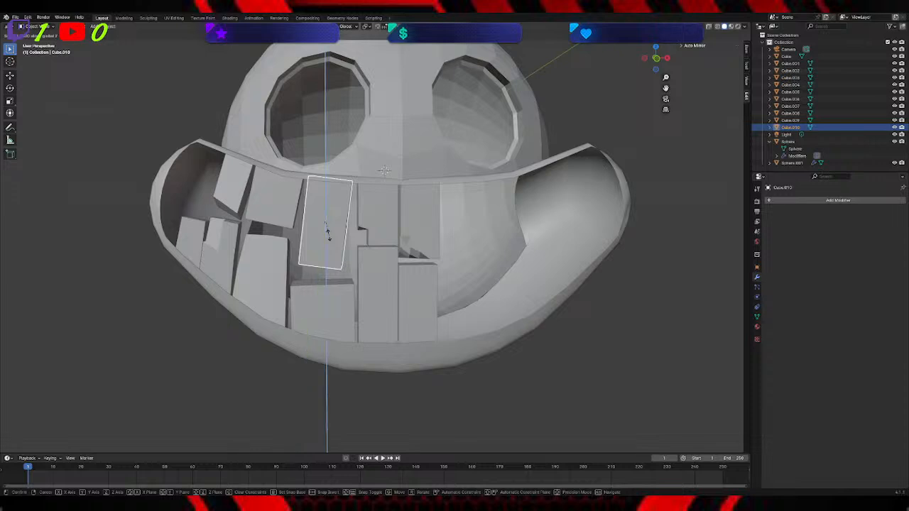
{"action": "left_click", "coordinate": [329, 234]}
{"action": "key", "text": "g"}
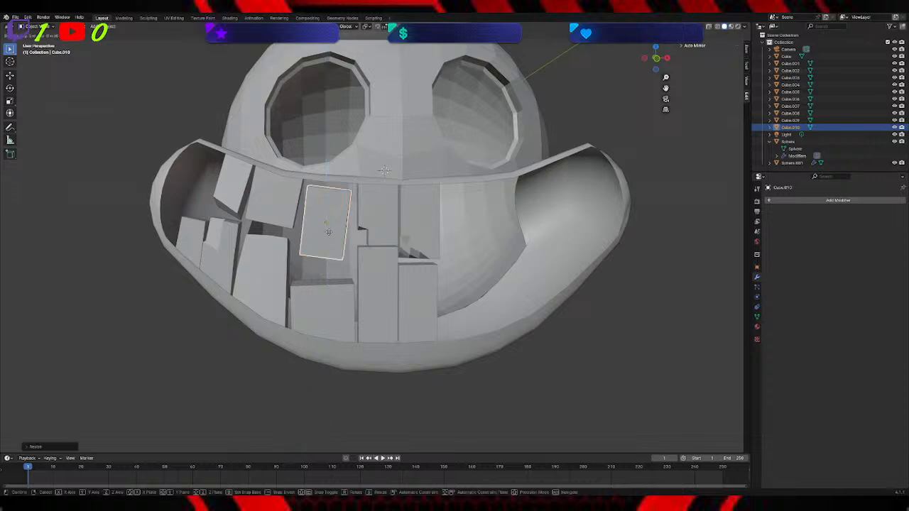
{"action": "left_click", "coordinate": [329, 226]}
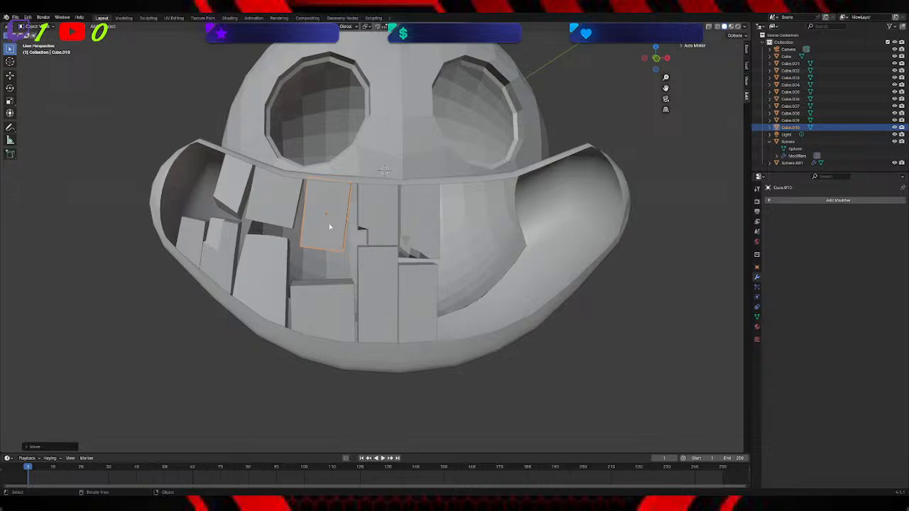
Step: Stretch the wide lower tooth beneath it along Z and raise it slightly out of the lower lip
{"action": "left_click", "coordinate": [329, 287]}
{"action": "key", "text": "g"}
{"action": "key", "text": "z"}
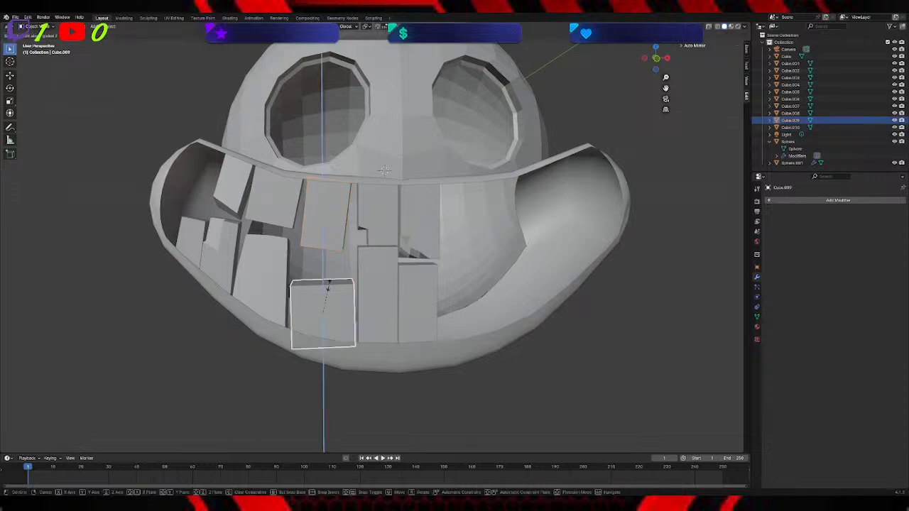
{"action": "left_click", "coordinate": [330, 280]}
{"action": "key", "text": "g"}
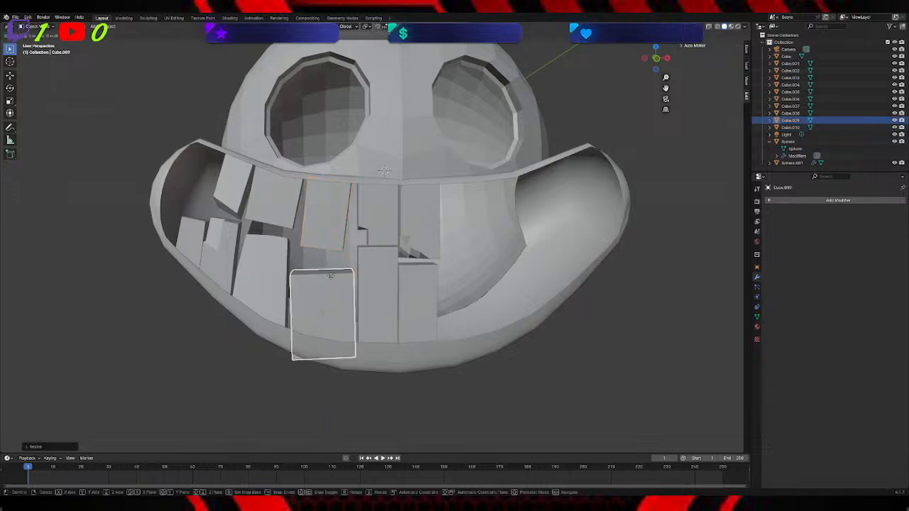
{"action": "left_click", "coordinate": [330, 270]}
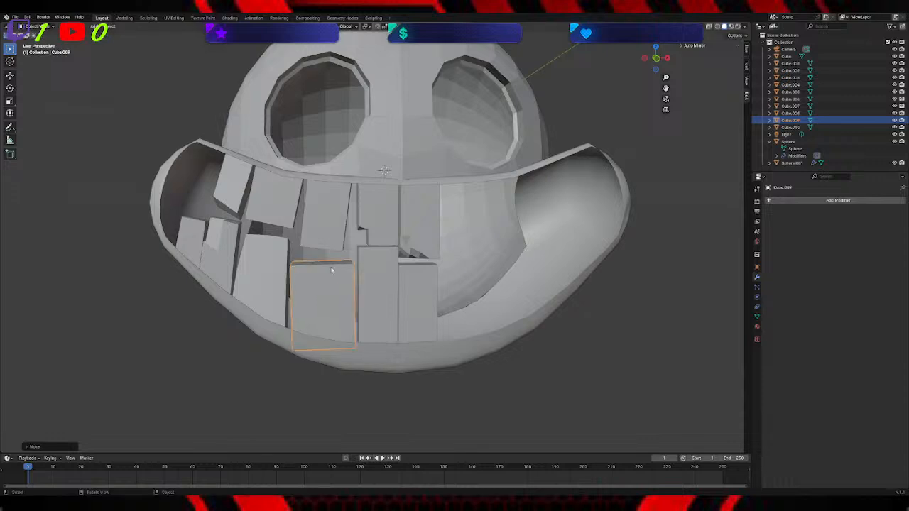
{"action": "left_click", "coordinate": [483, 367]}
Step: Add a cube, scale it down to tooth size and place it under the upper lip in the empty half of the mouth
{"action": "mouse_move", "coordinate": [672, 365]}
{"action": "middle_mouse_down"}
{"action": "mouse_move", "coordinate": [654, 367]}
{"action": "mouse_move", "coordinate": [672, 365]}
{"action": "middle_mouse_up"}
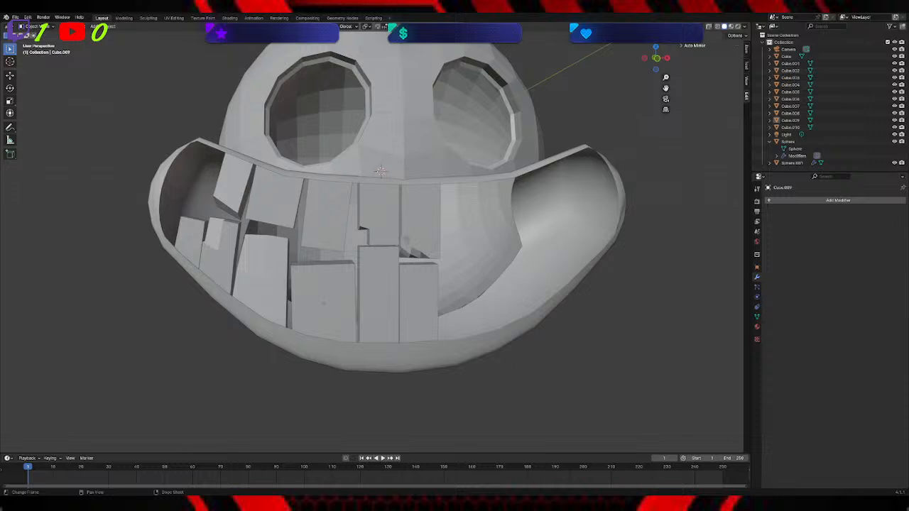
{"action": "scroll", "coordinate": [443, 294], "scroll_direction": "down", "scroll_amount": 5}
{"action": "middle_click_drag", "start_coordinate": [439, 291], "coordinate": [448, 296]}
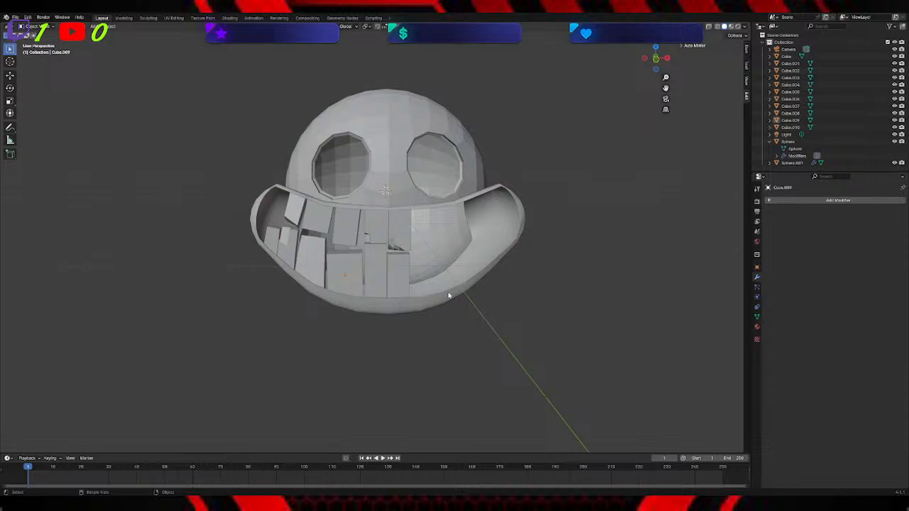
{"action": "mouse_move", "coordinate": [443, 287]}
{"action": "middle_mouse_down"}
{"action": "mouse_move", "coordinate": [440, 275]}
{"action": "mouse_move", "coordinate": [412, 280]}
{"action": "mouse_move", "coordinate": [441, 278]}
{"action": "middle_mouse_up"}
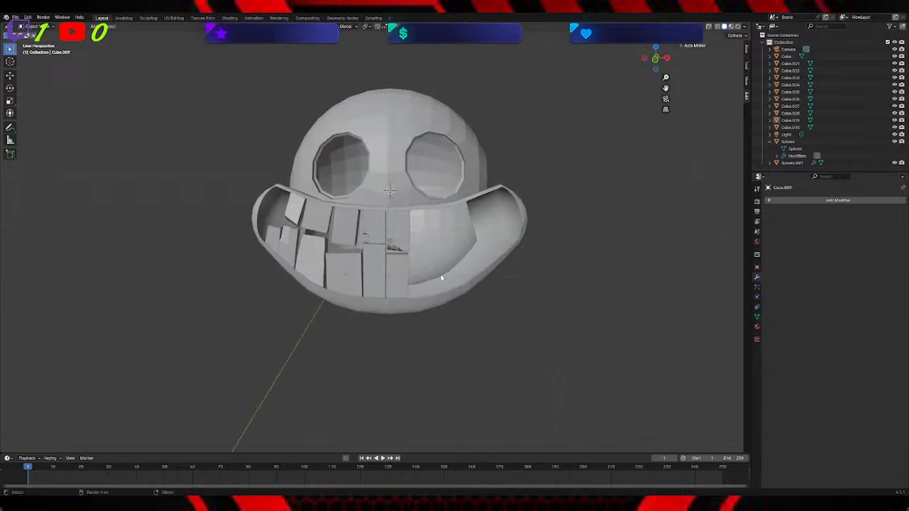
{"action": "key", "text": "shift+a"}
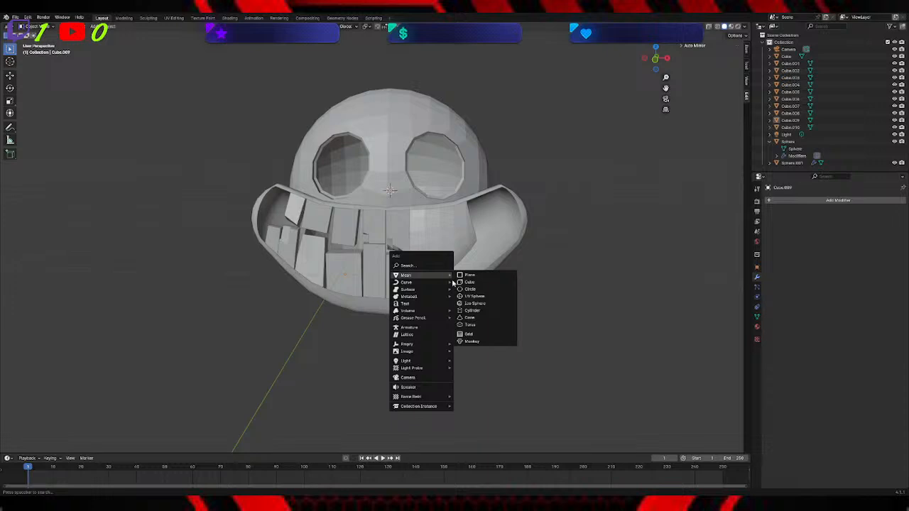
{"action": "left_click", "coordinate": [469, 283]}
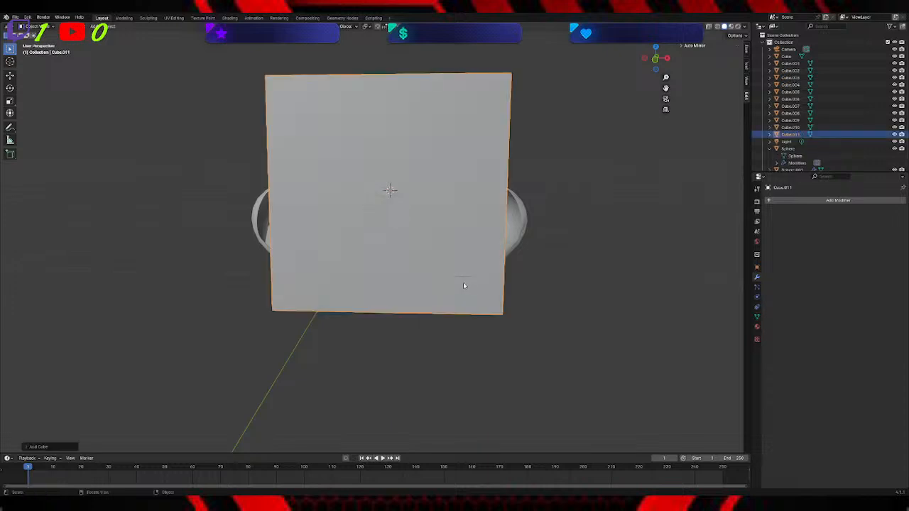
{"action": "key", "text": "s"}
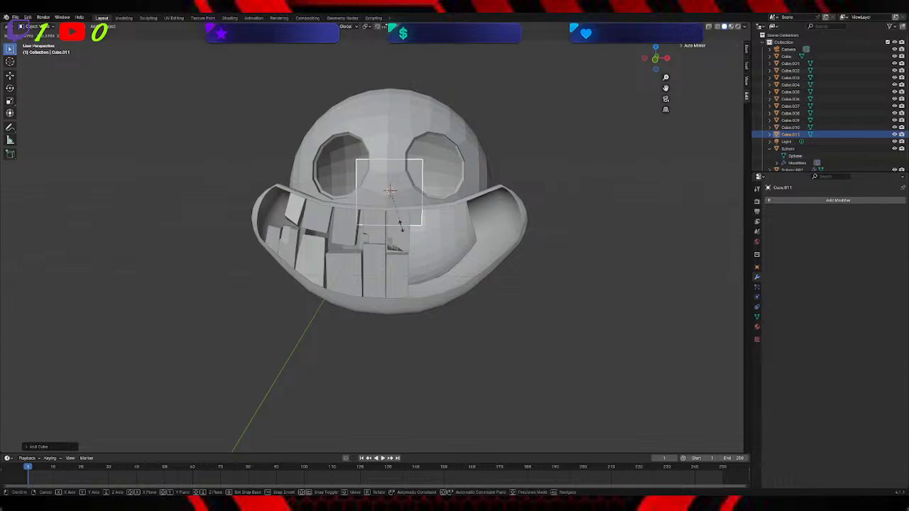
{"action": "left_click", "coordinate": [394, 218]}
{"action": "key", "text": "g"}
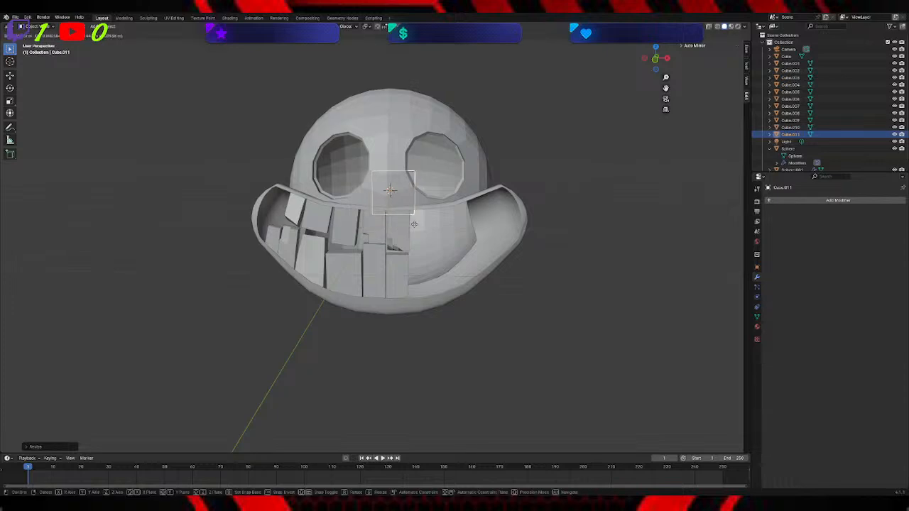
{"action": "left_click", "coordinate": [452, 252]}
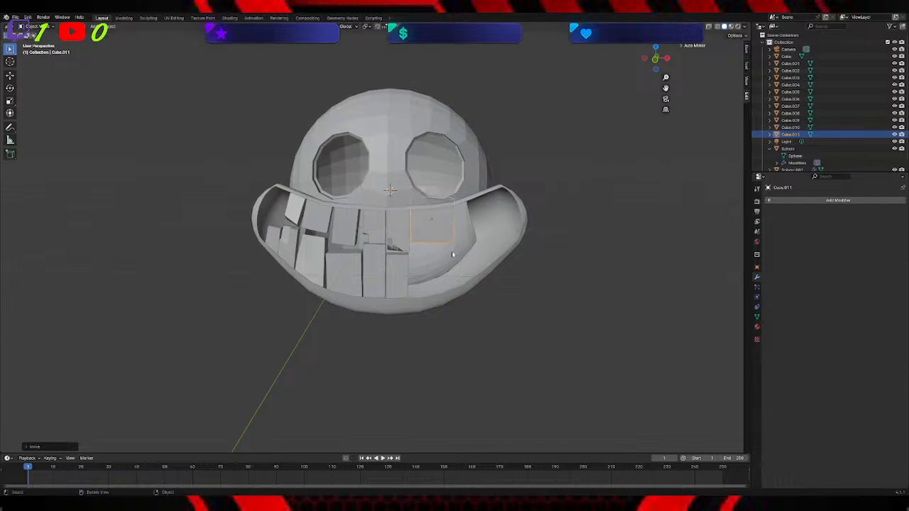
Step: Move the new cube forward along Y and resize its depth along Y to line up with the neighbouring upper teeth
{"action": "key", "text": "g"}
{"action": "key", "text": "y"}
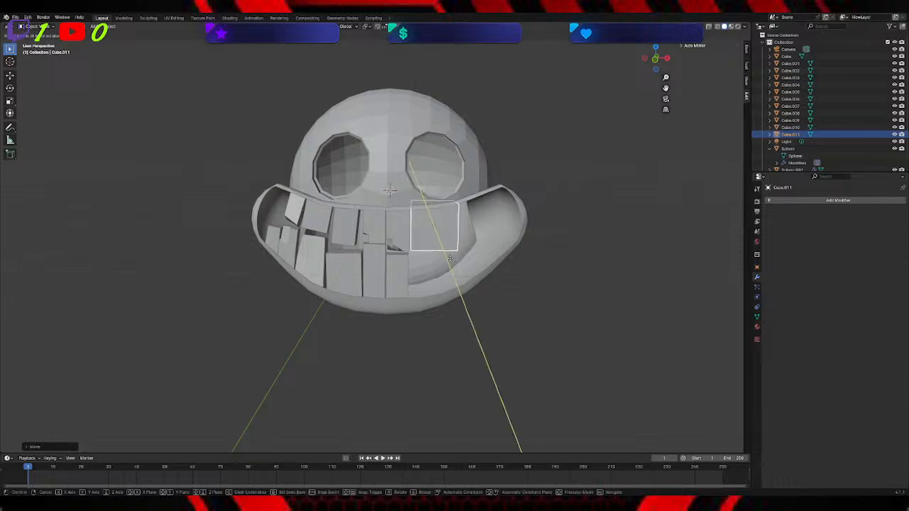
{"action": "left_click", "coordinate": [450, 262]}
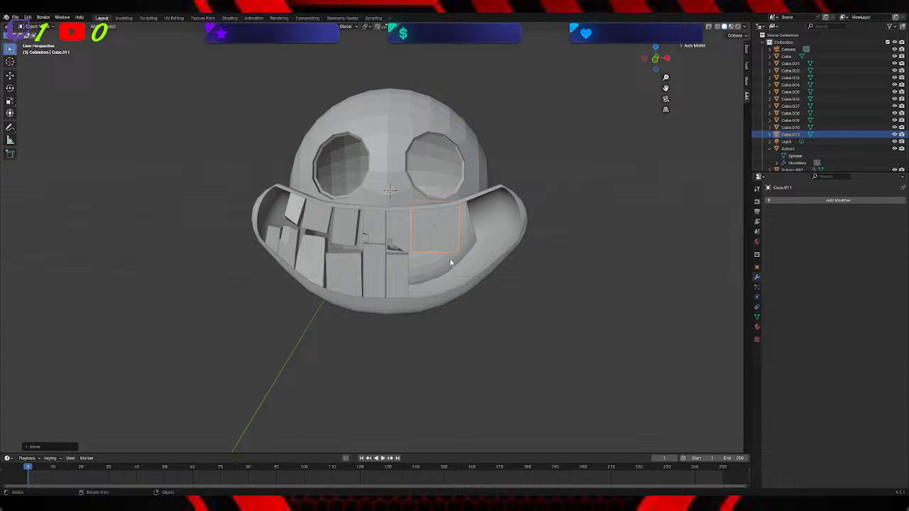
{"action": "key", "text": "g"}
{"action": "key", "text": "y"}
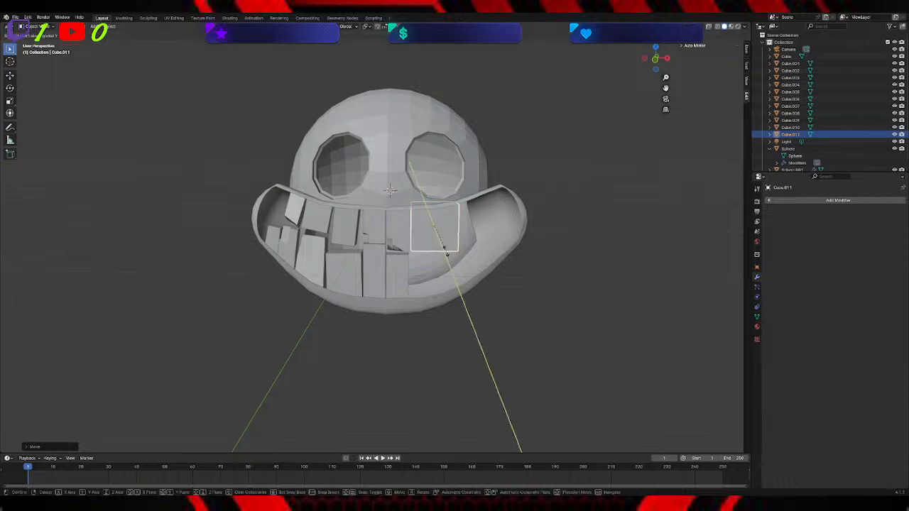
{"action": "left_click", "coordinate": [439, 240]}
{"action": "middle_click_drag", "start_coordinate": [512, 238], "coordinate": [477, 246]}
{"action": "key", "text": "g"}
{"action": "key", "text": "y"}
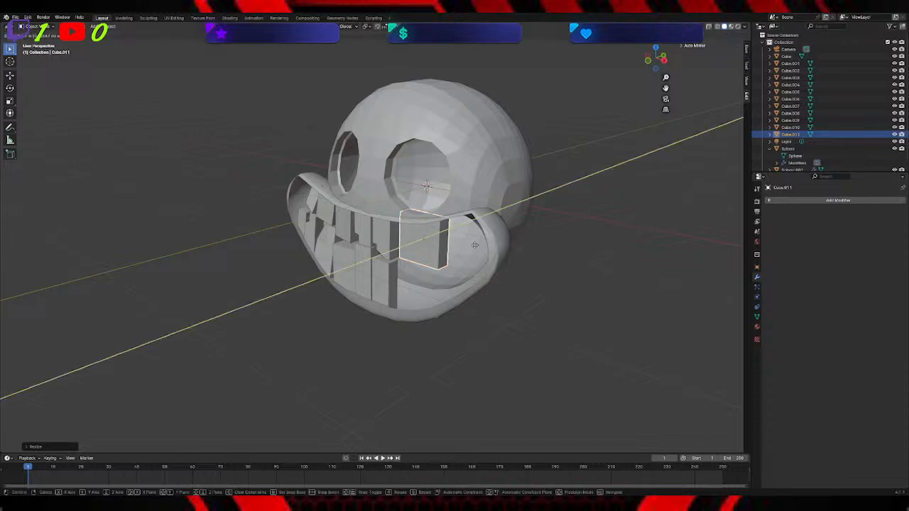
{"action": "left_click", "coordinate": [468, 250]}
Step: Narrow the new upper tooth along X and shift it along X towards the neighbouring tooth
{"action": "middle_click_drag", "start_coordinate": [482, 254], "coordinate": [473, 275]}
{"action": "key", "text": "g"}
{"action": "key", "text": "x"}
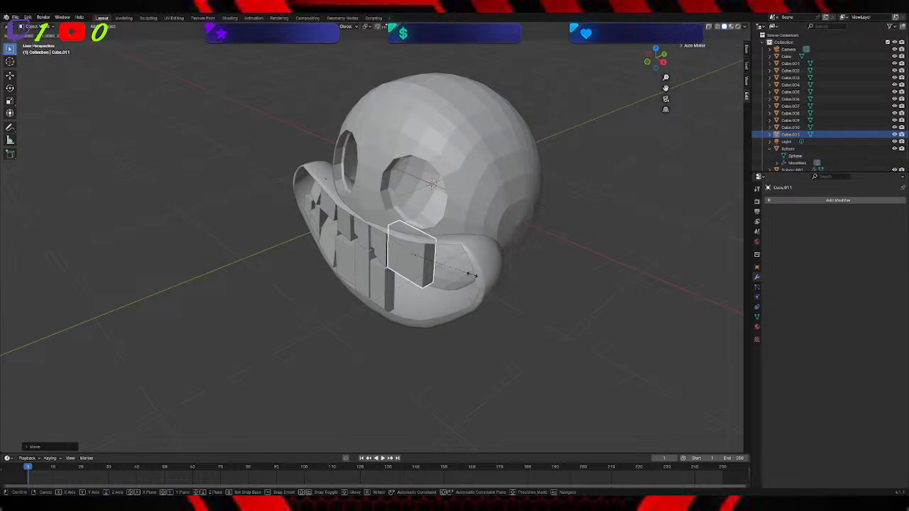
{"action": "key", "text": "z"}
{"action": "key", "text": "x"}
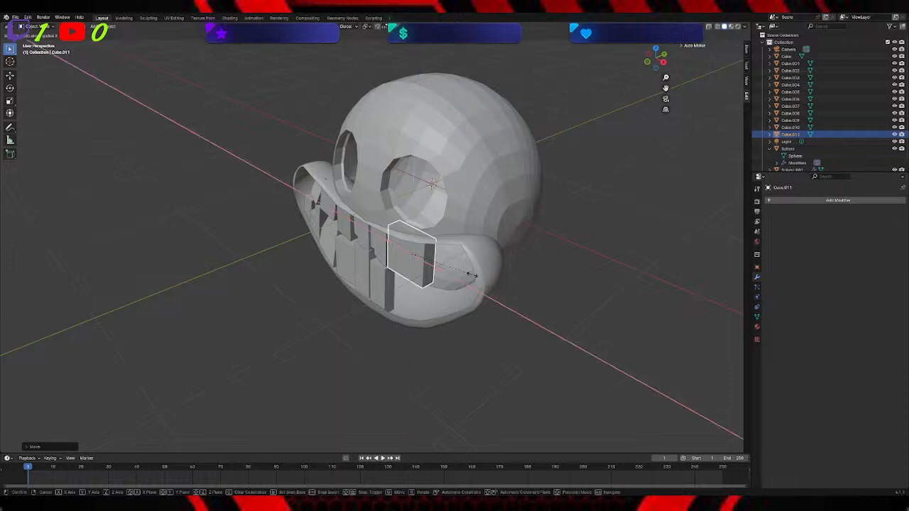
{"action": "left_click", "coordinate": [442, 257]}
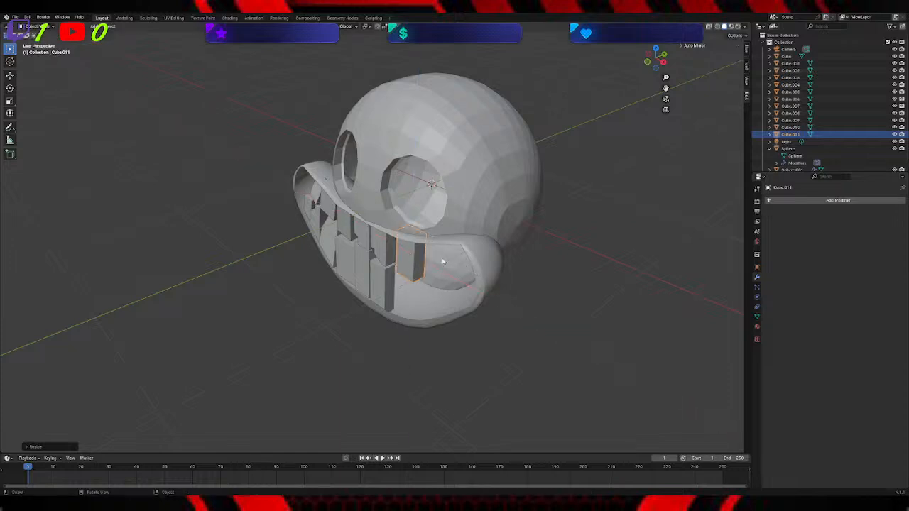
{"action": "key", "text": "s"}
{"action": "key", "text": "z"}
{"action": "key", "text": "x"}
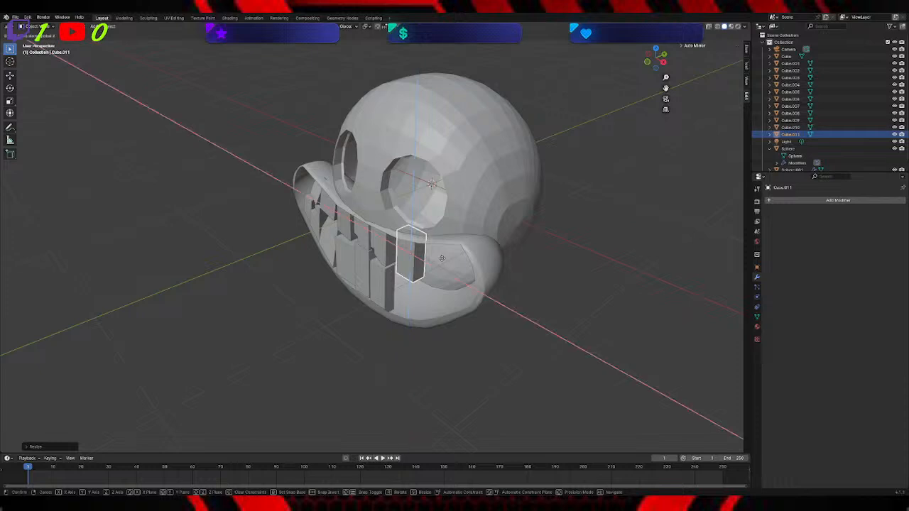
{"action": "left_click", "coordinate": [434, 257]}
Step: Lower the narrowed tooth along Z so it hangs clear of the upper lip with a gap above it
{"action": "middle_click_drag", "start_coordinate": [440, 260], "coordinate": [468, 250]}
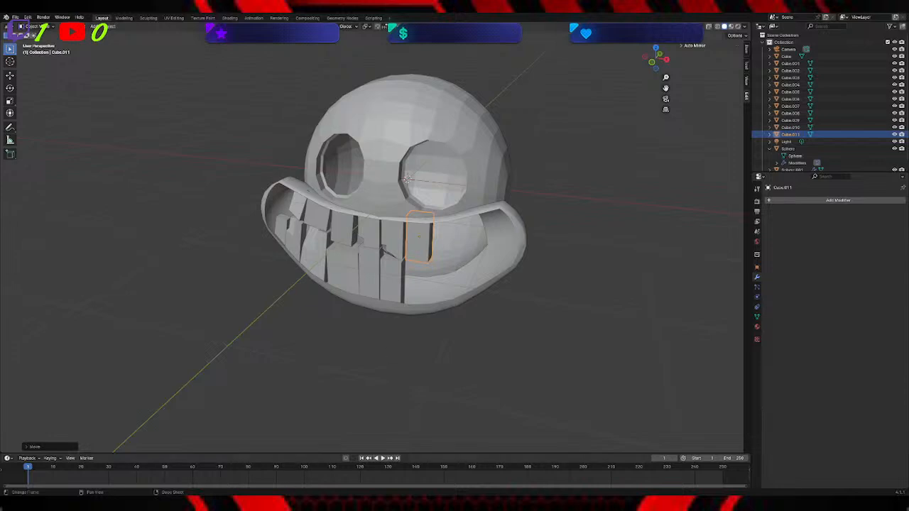
{"action": "middle_click_drag", "start_coordinate": [384, 252], "coordinate": [367, 342]}
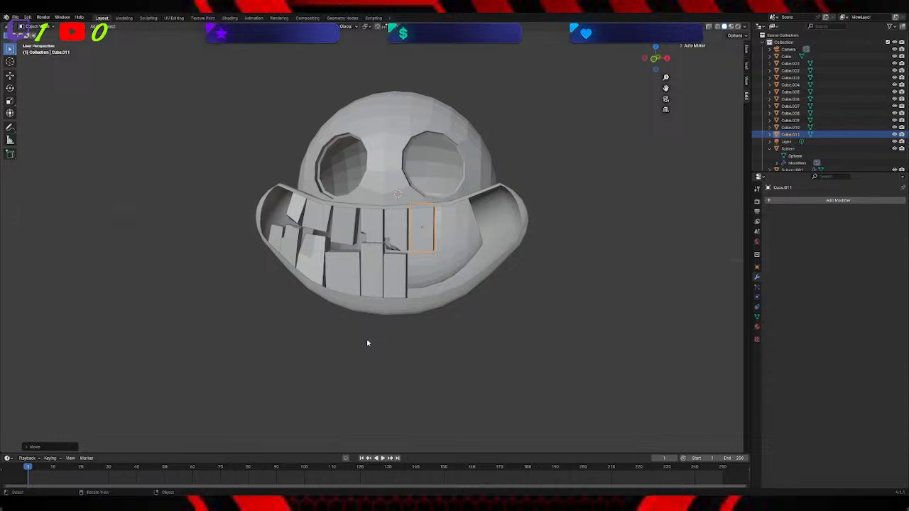
{"action": "key", "text": "g"}
{"action": "key", "text": "z"}
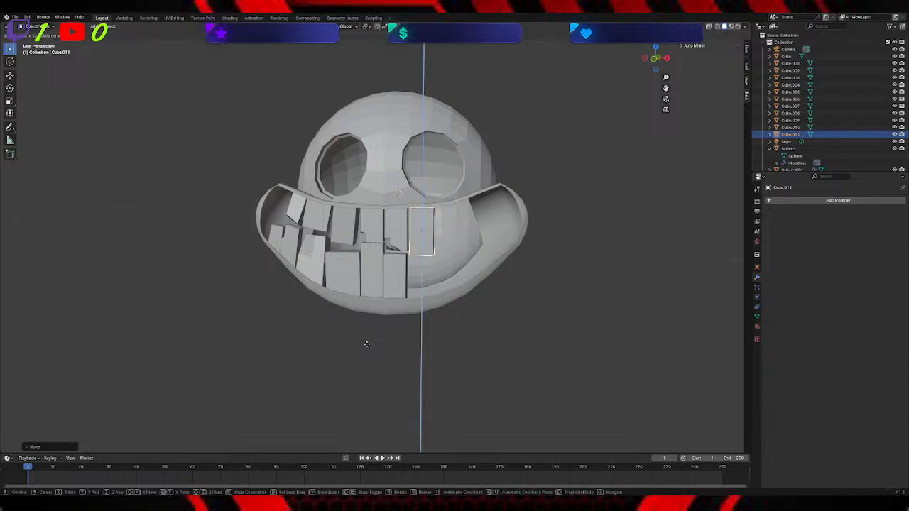
{"action": "left_click", "coordinate": [365, 354]}
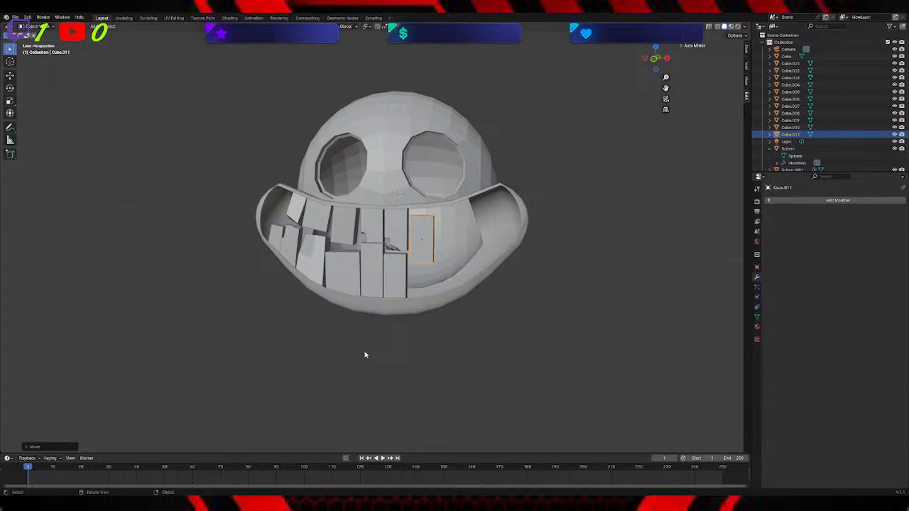
{"action": "middle_click_drag", "start_coordinate": [402, 326], "coordinate": [420, 285]}
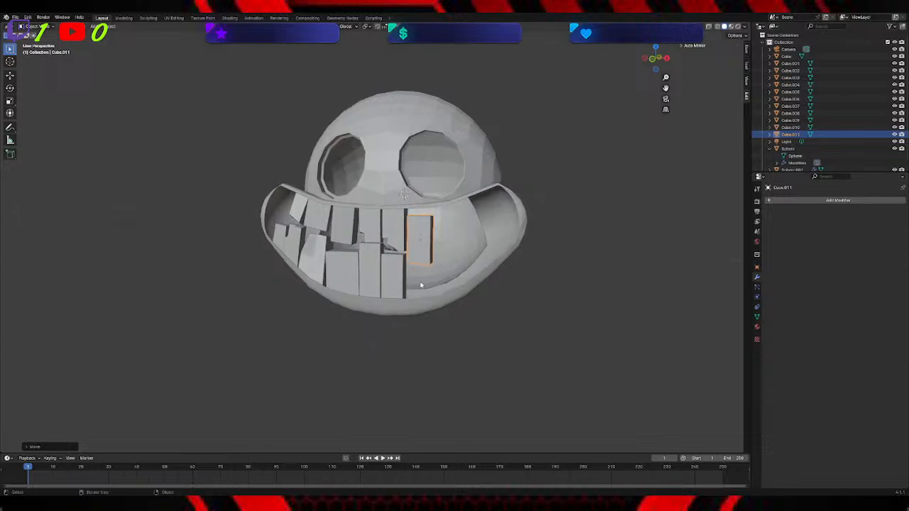
{"action": "key", "text": "g"}
{"action": "key", "text": "z"}
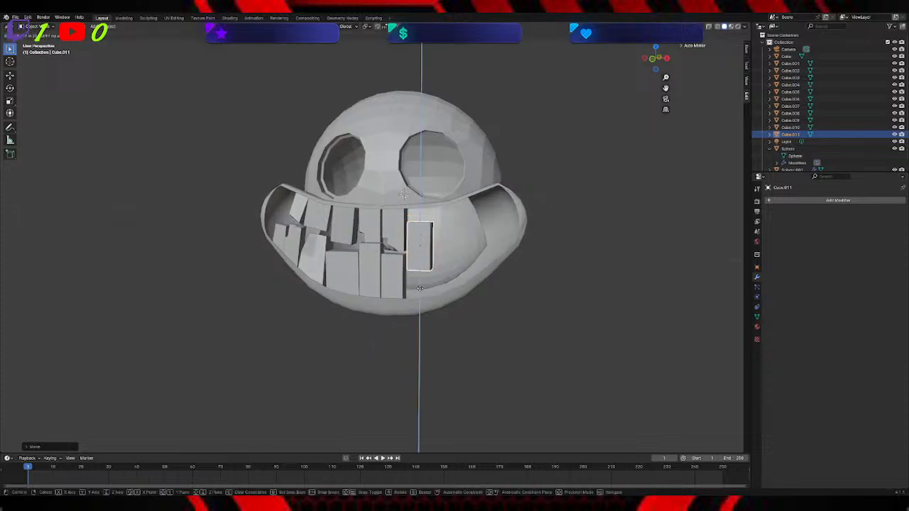
{"action": "left_click", "coordinate": [419, 284]}
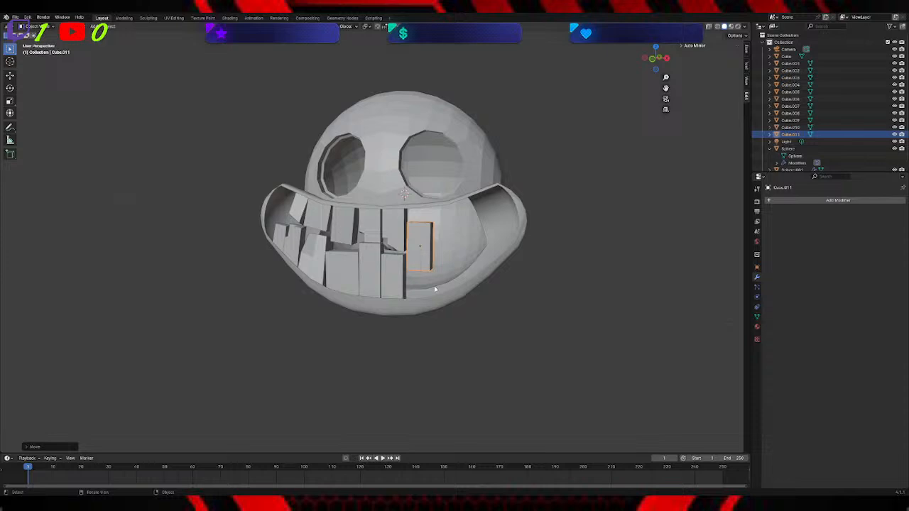
Step: Duplicate the lowered tooth and place the copy directly beneath it, partly sunk into the lower lip
{"action": "right_click", "coordinate": [430, 258]}
{"action": "mouse_move", "coordinate": [411, 223]}
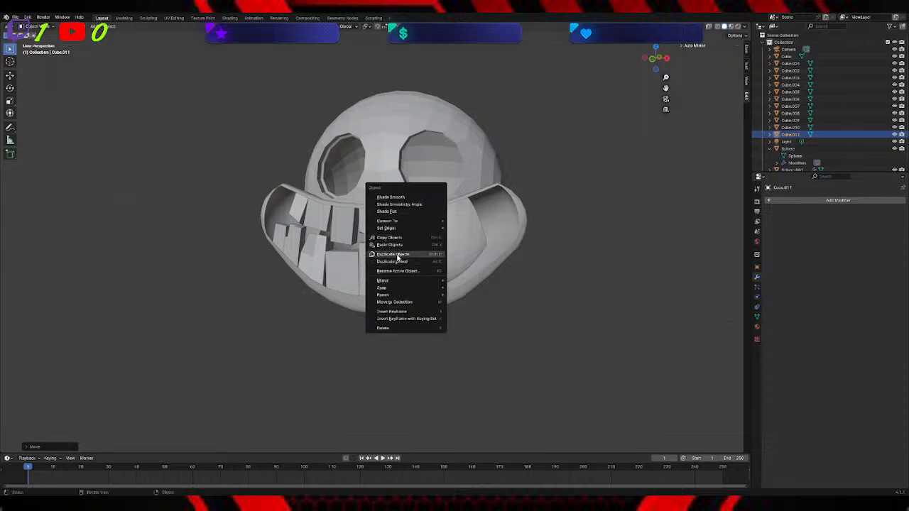
{"action": "left_click", "coordinate": [395, 254]}
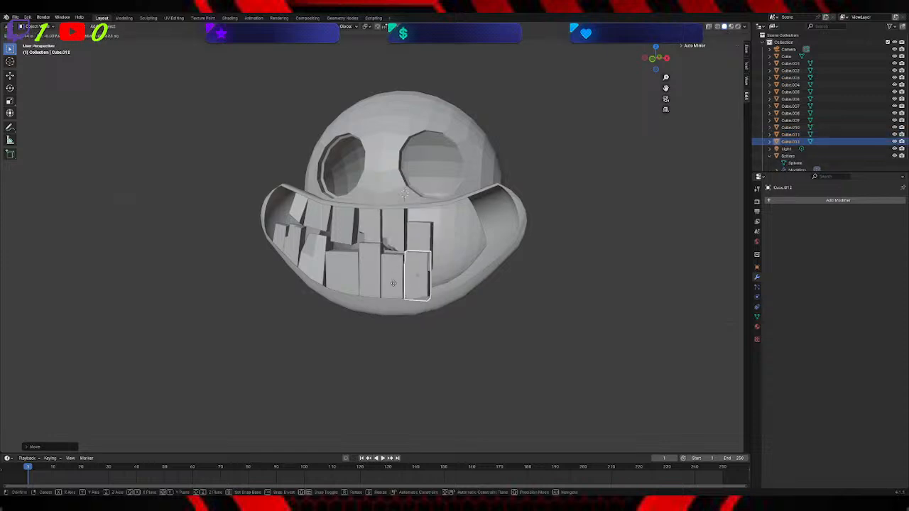
{"action": "left_click", "coordinate": [393, 293]}
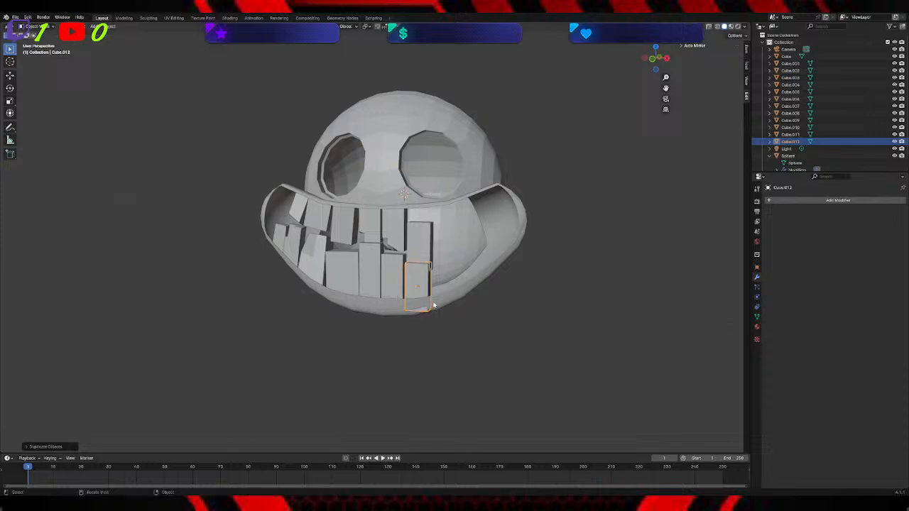
Step: Shorten the duplicated lower tooth along Z to fit between the lower lip and the tooth above it
{"action": "key", "text": "g"}
{"action": "key", "text": "z"}
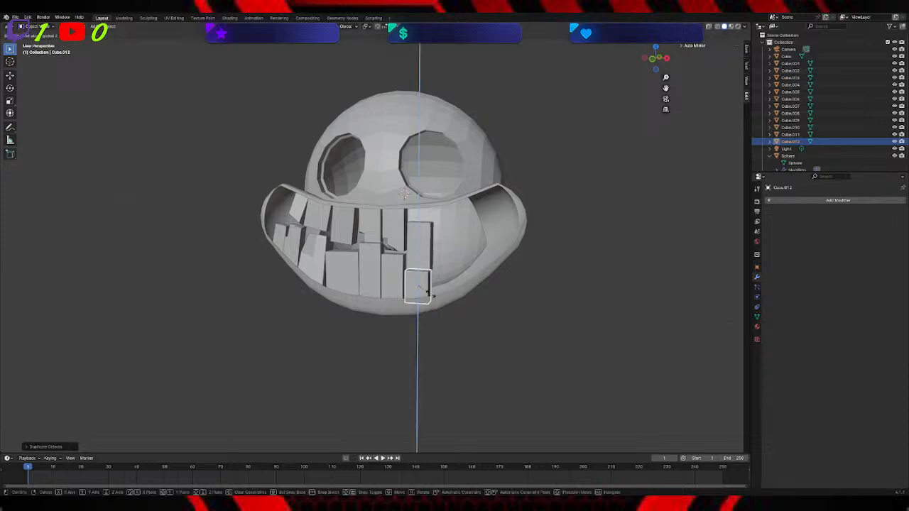
{"action": "left_click", "coordinate": [432, 298]}
{"action": "middle_click_drag", "start_coordinate": [442, 296], "coordinate": [426, 300]}
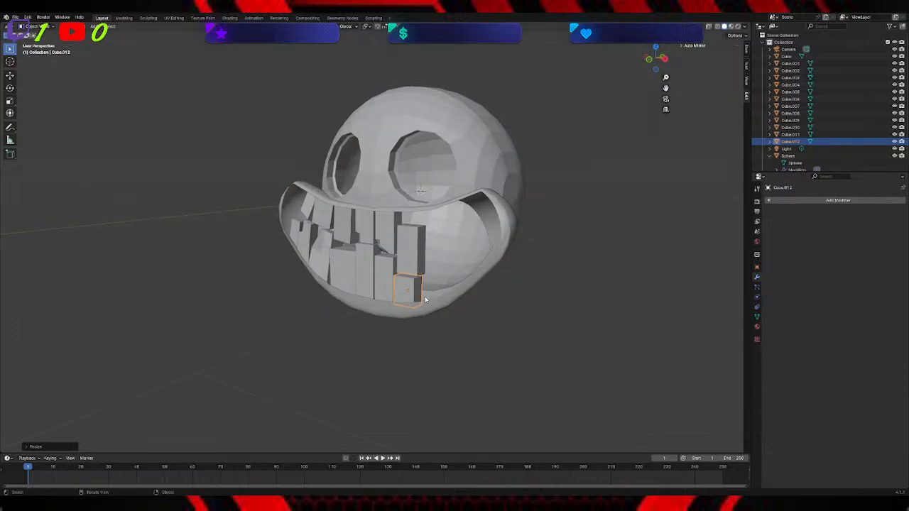
Step: Shift the short lower tooth slightly deeper into the lower lip
{"action": "key", "text": "g"}
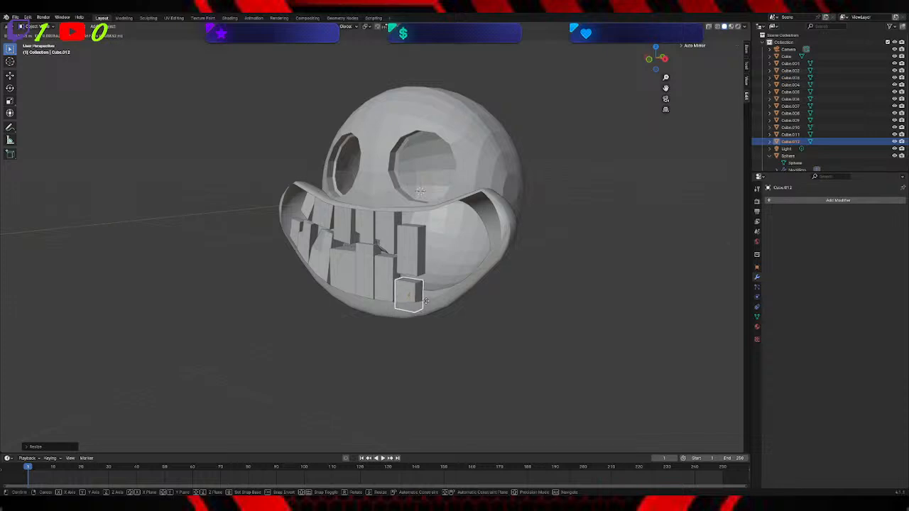
{"action": "left_click", "coordinate": [455, 301]}
{"action": "mouse_move", "coordinate": [454, 300]}
{"action": "middle_mouse_down"}
{"action": "mouse_move", "coordinate": [511, 314]}
{"action": "mouse_move", "coordinate": [489, 341]}
{"action": "mouse_move", "coordinate": [446, 325]}
{"action": "mouse_move", "coordinate": [448, 302]}
{"action": "mouse_move", "coordinate": [419, 300]}
{"action": "mouse_move", "coordinate": [469, 292]}
{"action": "middle_mouse_up"}
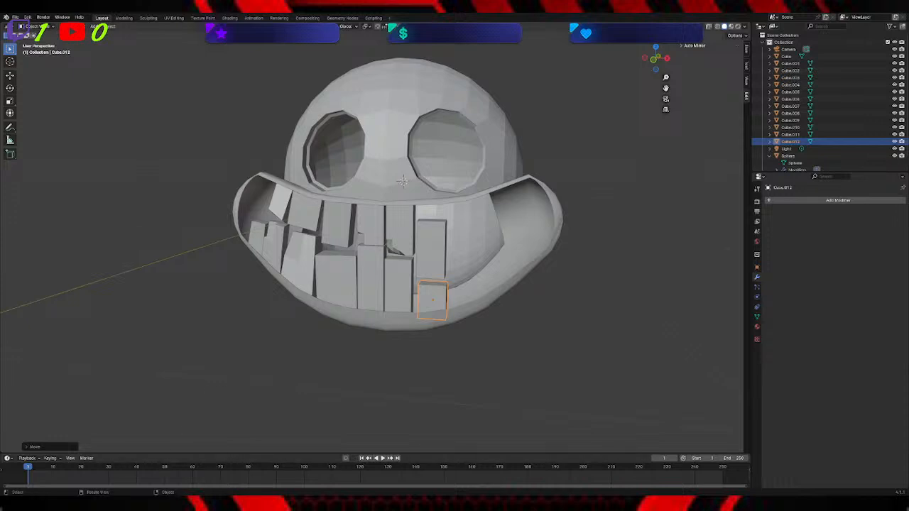
Step: Raise the tall tooth above the short lower tooth along Z until it meets the upper lip
{"action": "left_click", "coordinate": [443, 264]}
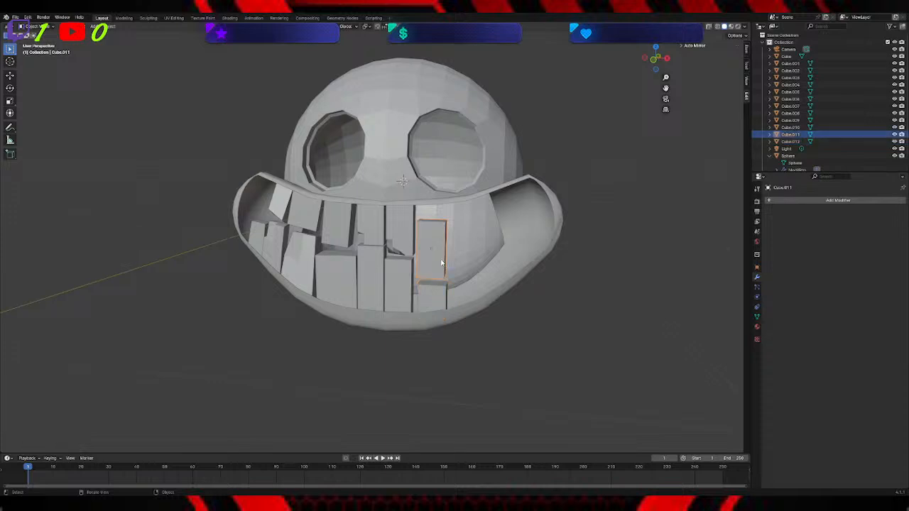
{"action": "key", "text": "g"}
{"action": "key", "text": "z"}
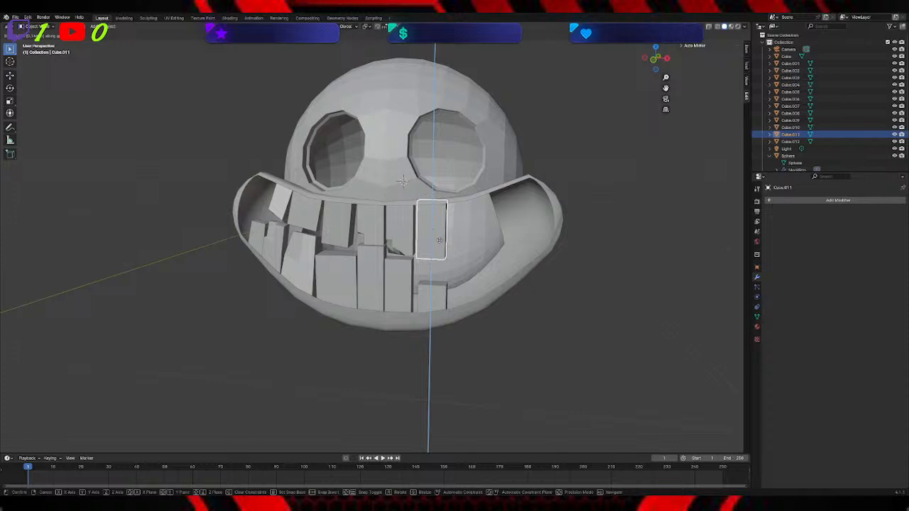
{"action": "left_click", "coordinate": [440, 244]}
Step: Reposition the short lower tooth in the lower lip so it sits beside its neighbour, below the tall upper tooth
{"action": "left_click", "coordinate": [439, 289]}
{"action": "middle_click_drag", "start_coordinate": [453, 277], "coordinate": [429, 295]}
{"action": "key", "text": "g"}
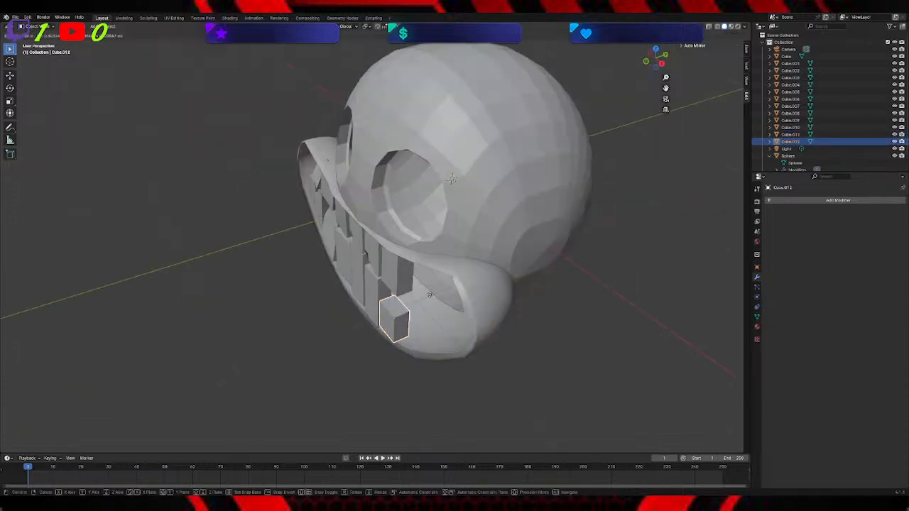
{"action": "left_click", "coordinate": [429, 293]}
{"action": "middle_click_drag", "start_coordinate": [430, 293], "coordinate": [488, 278]}
{"action": "scroll", "coordinate": [465, 269], "scroll_direction": "up", "scroll_amount": 3}
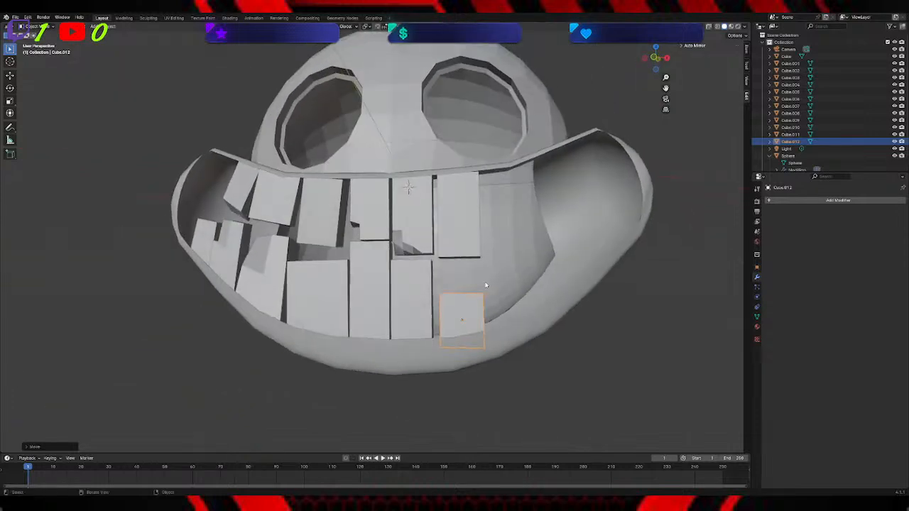
{"action": "key", "text": "g"}
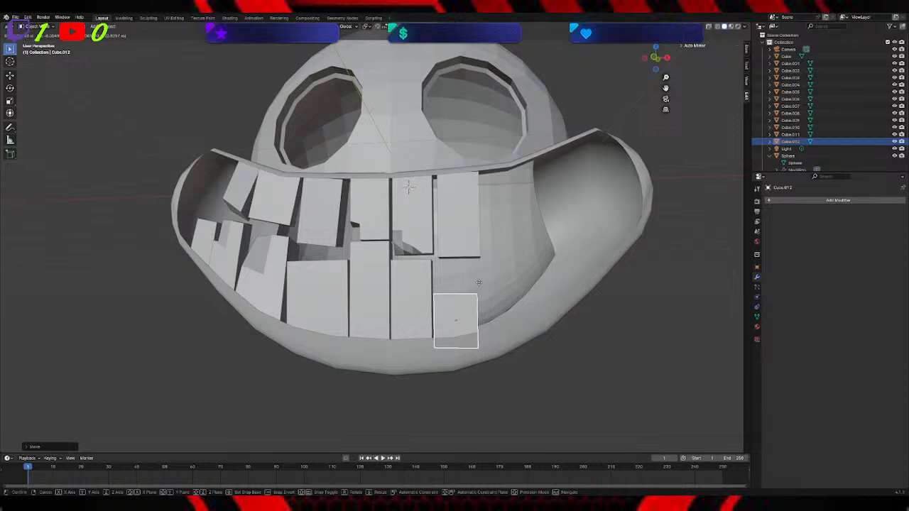
{"action": "left_click", "coordinate": [515, 282]}
Step: Rotate the short lower tooth about Z to follow the curve of the lower lip
{"action": "middle_click_drag", "start_coordinate": [515, 282], "coordinate": [460, 309]}
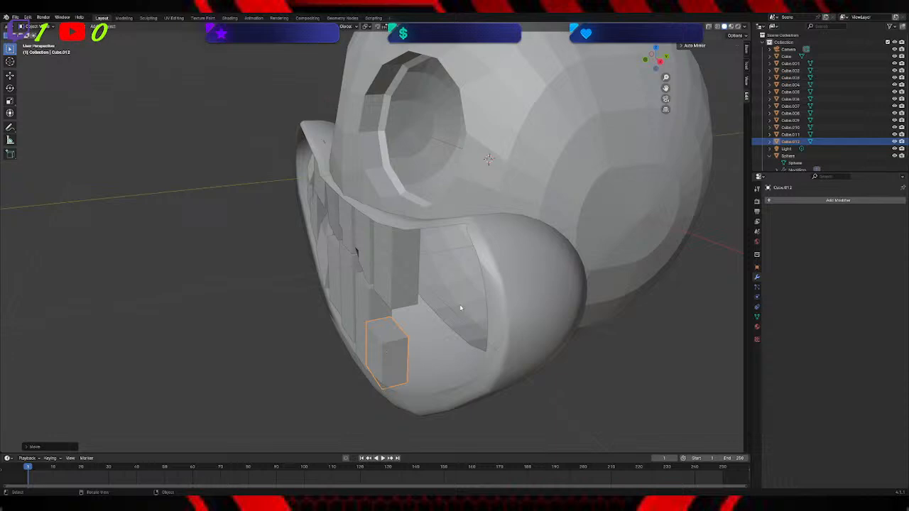
{"action": "key", "text": "g"}
{"action": "key", "text": "z"}
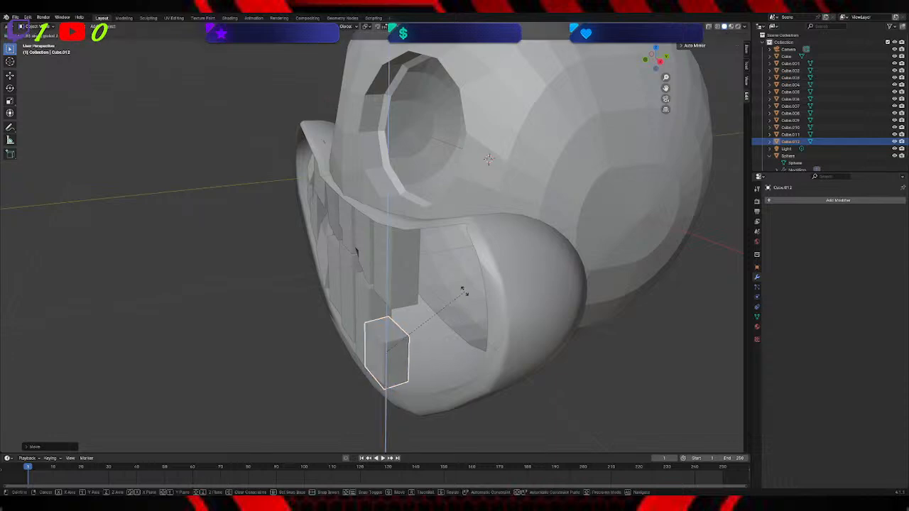
{"action": "left_click", "coordinate": [457, 223]}
Step: Move the rotated lower tooth along Y to seat it in line with the lower lip
{"action": "middle_click_drag", "start_coordinate": [450, 311], "coordinate": [469, 313]}
{"action": "key", "text": "g"}
{"action": "key", "text": "x"}
{"action": "key", "text": "y"}
{"action": "left_click", "coordinate": [472, 309]}
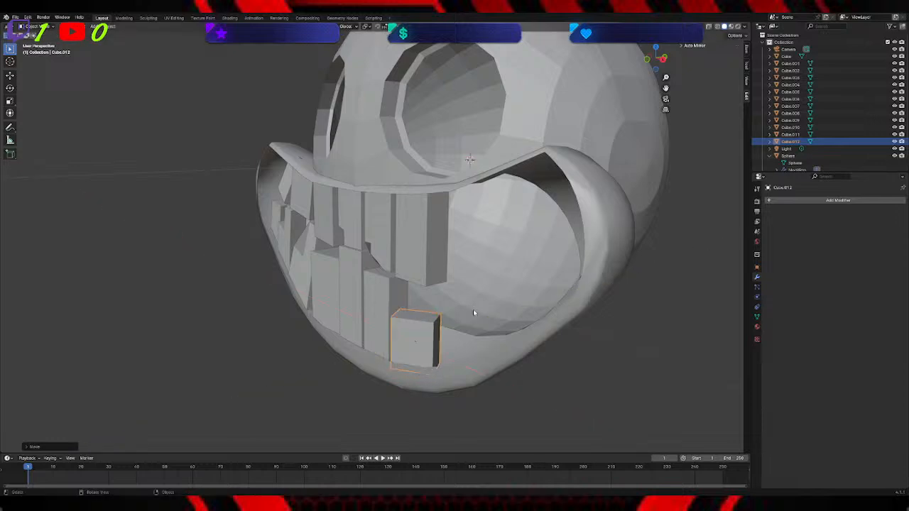
Step: Lengthen the outermost upper tooth along Z so it reaches down towards the short lower tooth
{"action": "middle_click_drag", "start_coordinate": [539, 390], "coordinate": [584, 366]}
{"action": "middle_click_drag", "start_coordinate": [540, 306], "coordinate": [548, 314]}
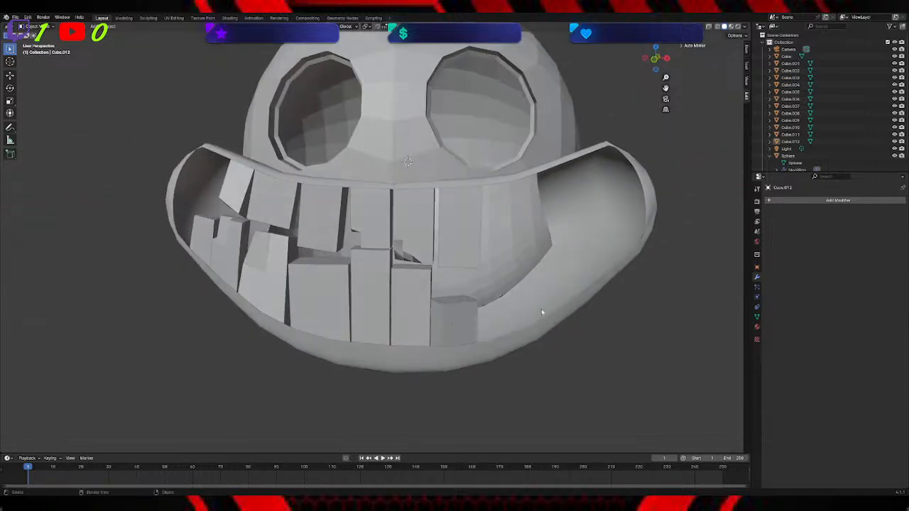
{"action": "scroll", "coordinate": [484, 264], "scroll_direction": "down", "scroll_amount": 3}
{"action": "middle_click_drag", "start_coordinate": [484, 264], "coordinate": [488, 265]}
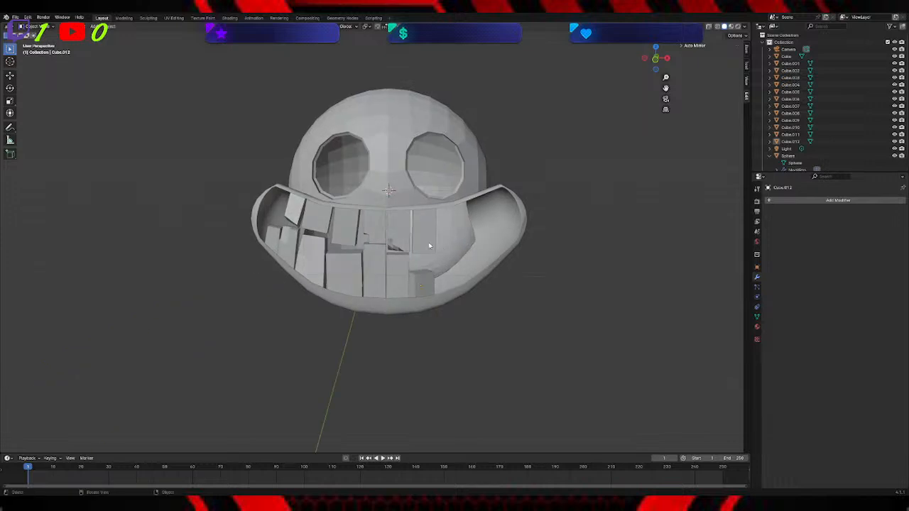
{"action": "left_click", "coordinate": [423, 228]}
{"action": "middle_click_drag", "start_coordinate": [423, 228], "coordinate": [453, 259]}
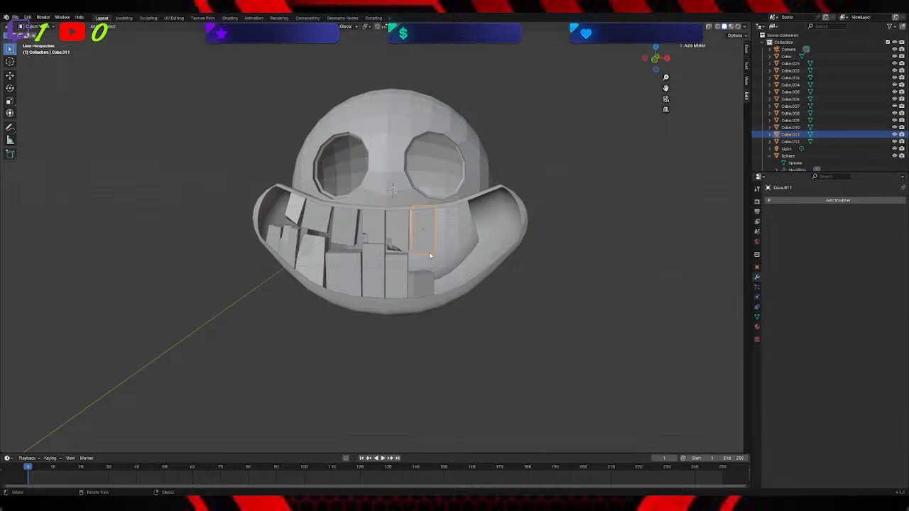
{"action": "key", "text": "g"}
{"action": "key", "text": "z"}
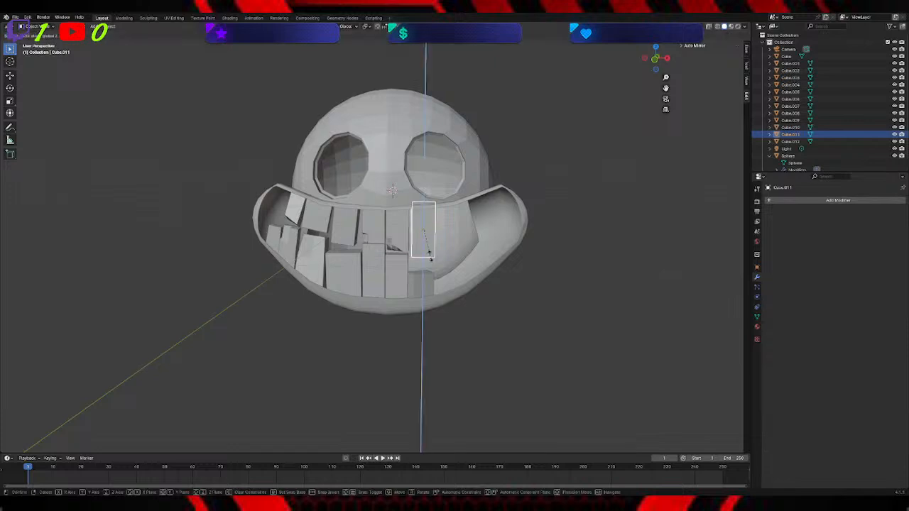
{"action": "left_click", "coordinate": [429, 267]}
Step: Fine-tune the lengthened upper tooth's size and its height along Z to fit between the upper lip and the short tooth
{"action": "key", "text": "s"}
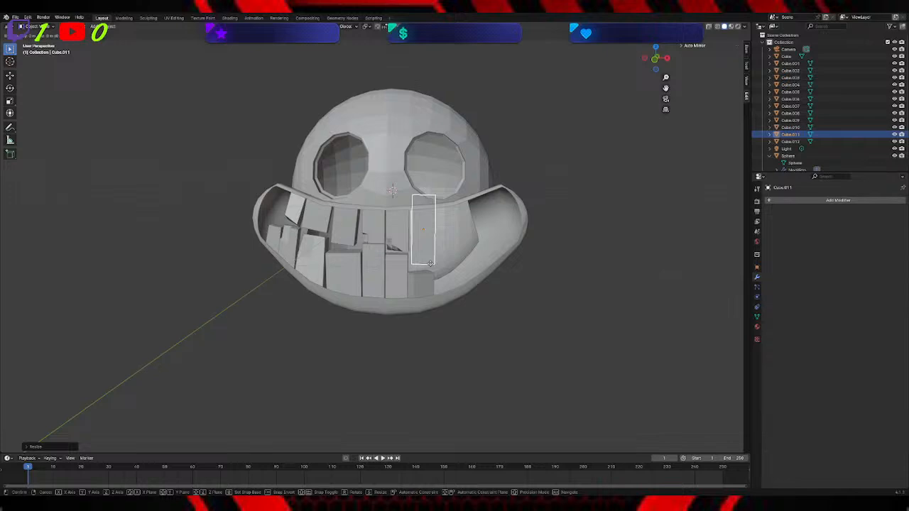
{"action": "key", "text": "z"}
{"action": "left_click", "coordinate": [429, 272]}
{"action": "middle_click_drag", "start_coordinate": [430, 272], "coordinate": [449, 286]}
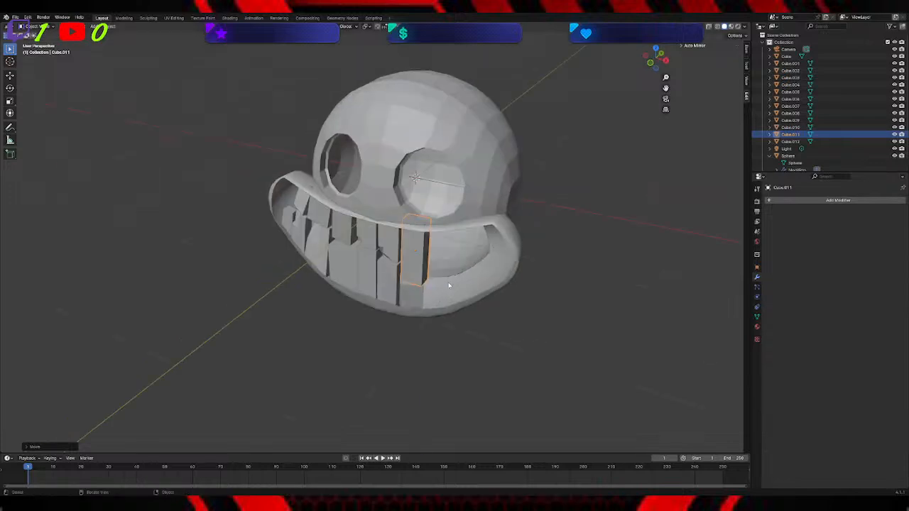
{"action": "key", "text": "s"}
{"action": "key", "text": "z"}
{"action": "left_click", "coordinate": [444, 283]}
{"action": "middle_click_drag", "start_coordinate": [445, 282], "coordinate": [400, 268]}
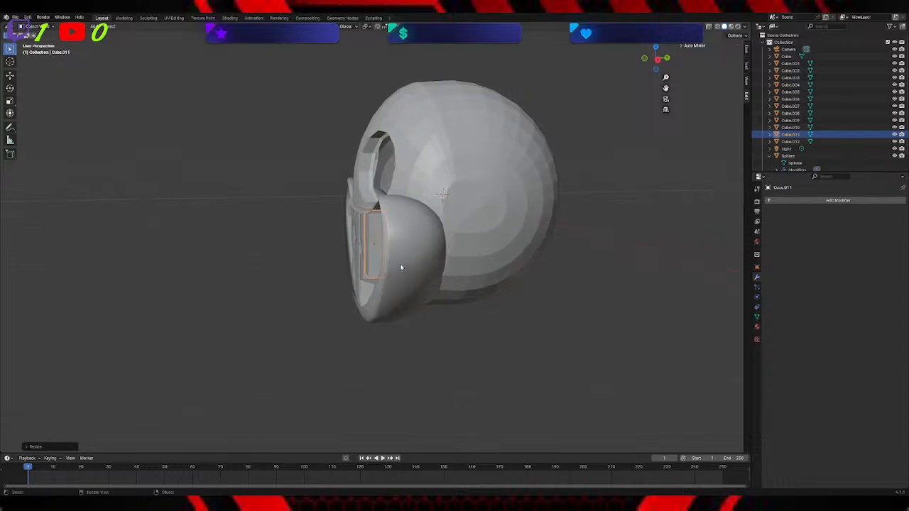
{"action": "key", "text": "s"}
{"action": "key", "text": "z"}
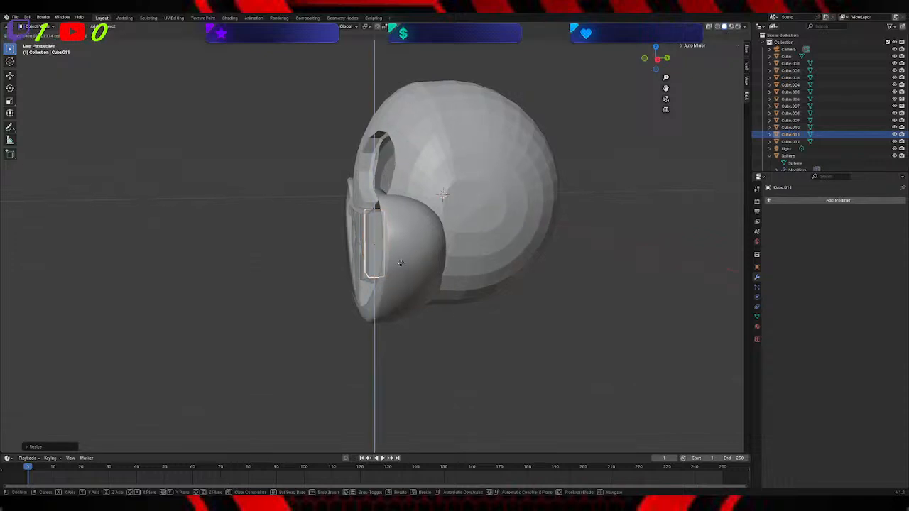
{"action": "left_click", "coordinate": [402, 264]}
Step: In Edit Mode, select the top of the lengthened upper tooth and raise it slightly along Z into the upper lip
{"action": "middle_click_drag", "start_coordinate": [405, 264], "coordinate": [480, 222]}
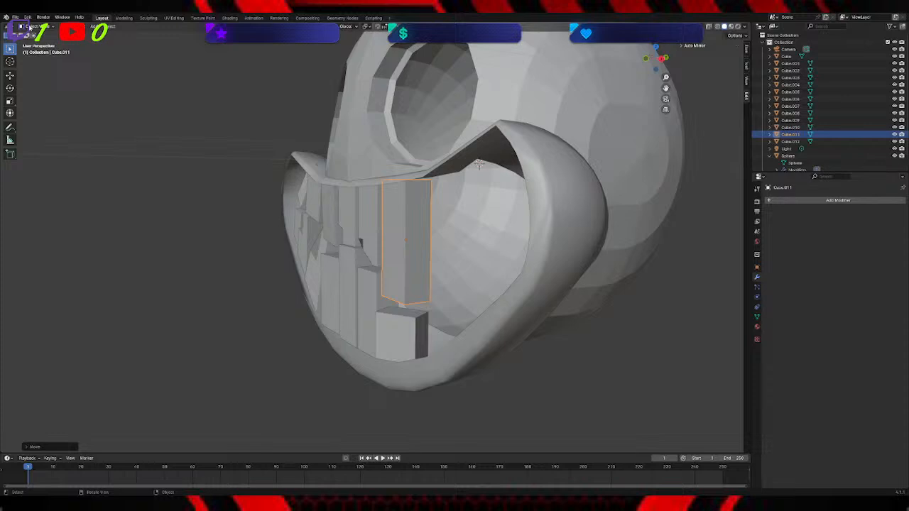
{"action": "left_click", "coordinate": [31, 27]}
{"action": "left_click", "coordinate": [35, 41]}
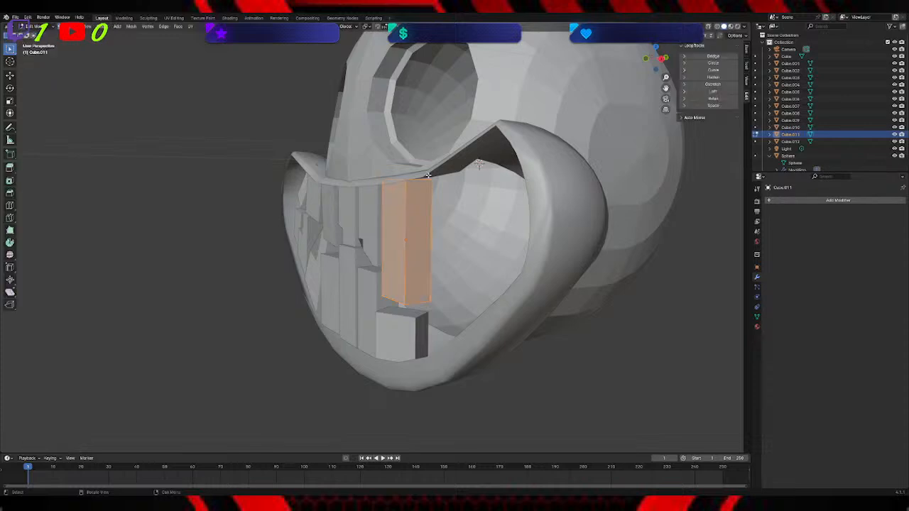
{"action": "left_click", "coordinate": [401, 185]}
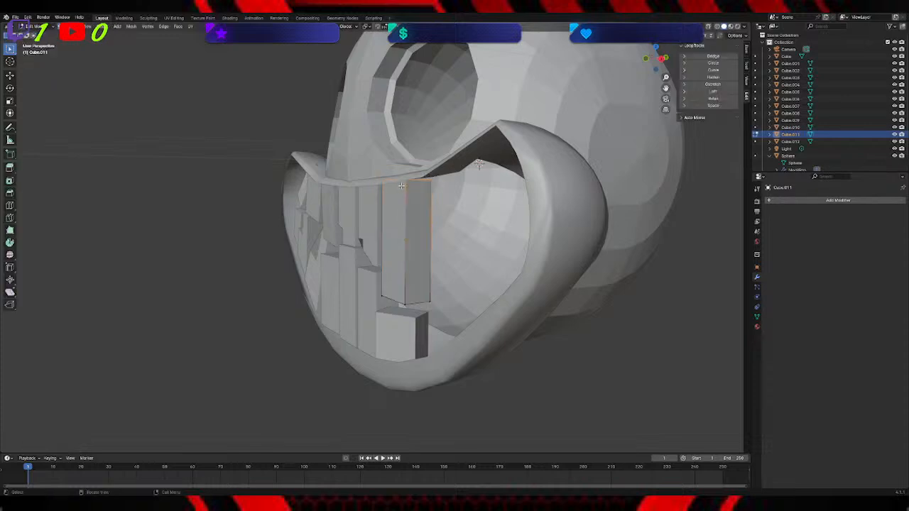
{"action": "key", "text": "g"}
{"action": "key", "text": "z"}
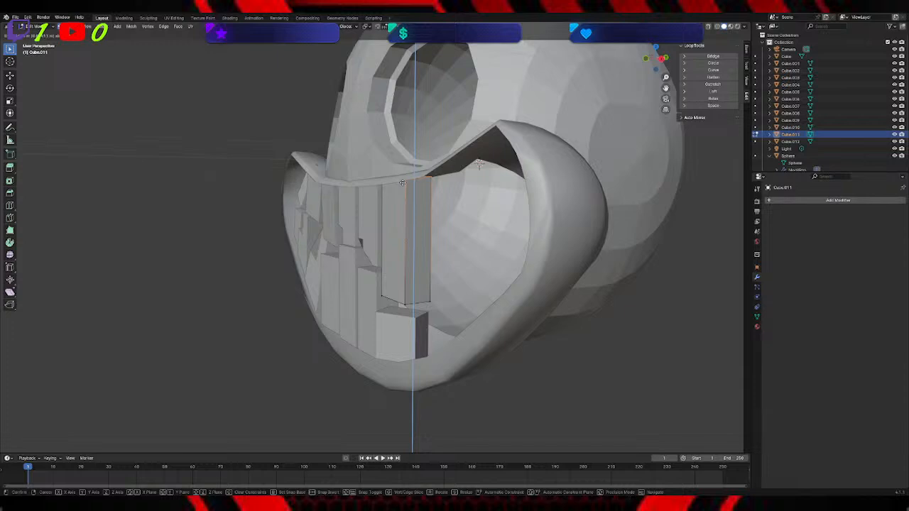
{"action": "left_click", "coordinate": [402, 183]}
Step: Adjust the top face of the upper tooth along Z in small moves until it sits neatly against the upper lip
{"action": "middle_click_drag", "start_coordinate": [401, 182], "coordinate": [442, 130]}
{"action": "scroll", "coordinate": [447, 189], "scroll_direction": "up", "scroll_amount": 8}
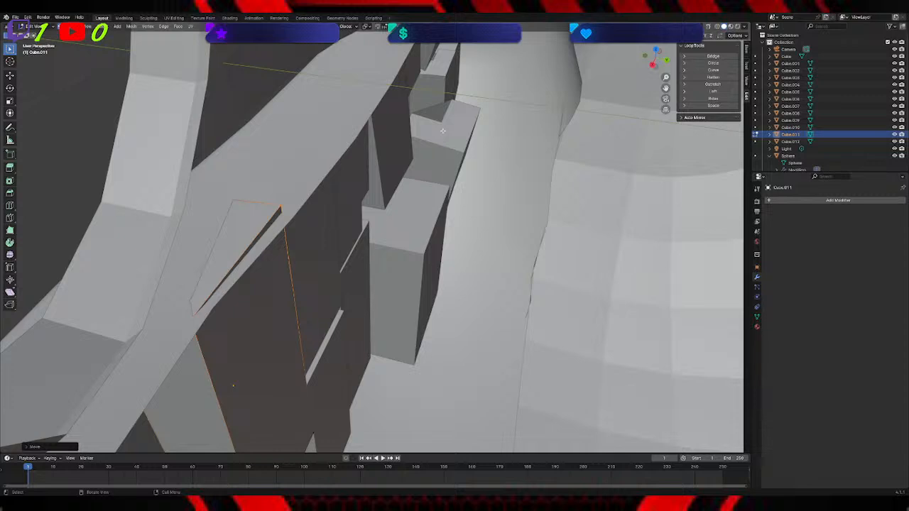
{"action": "key", "text": "g"}
{"action": "key", "text": "z"}
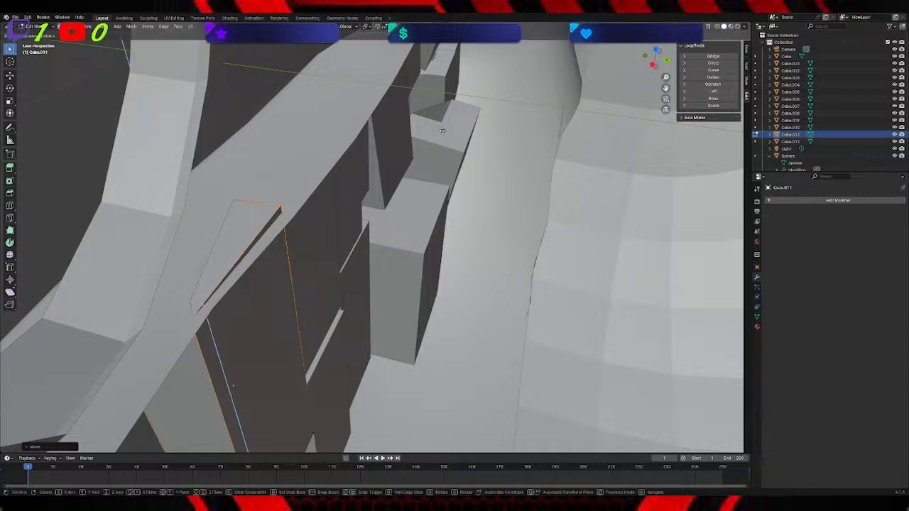
{"action": "left_click", "coordinate": [446, 139]}
{"action": "middle_click_drag", "start_coordinate": [446, 138], "coordinate": [398, 89]}
{"action": "key", "text": "shift"}
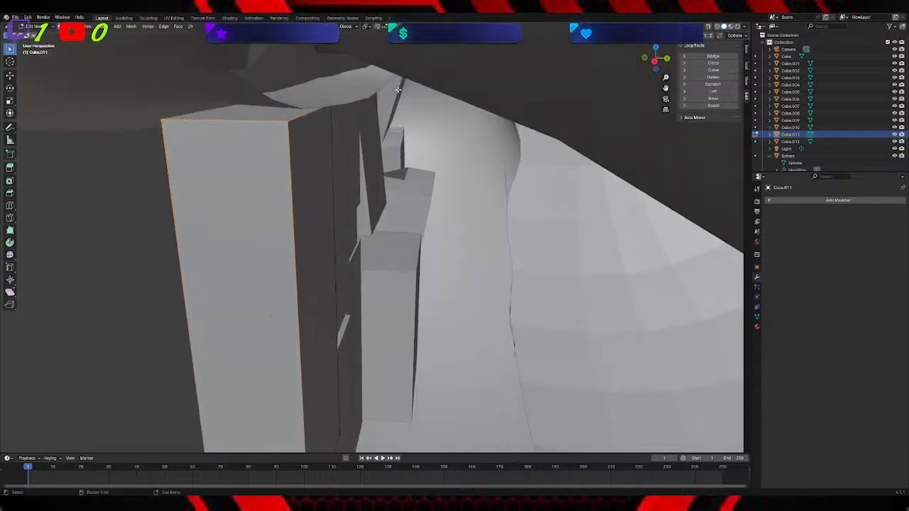
{"action": "key", "text": "g"}
{"action": "key", "text": "z"}
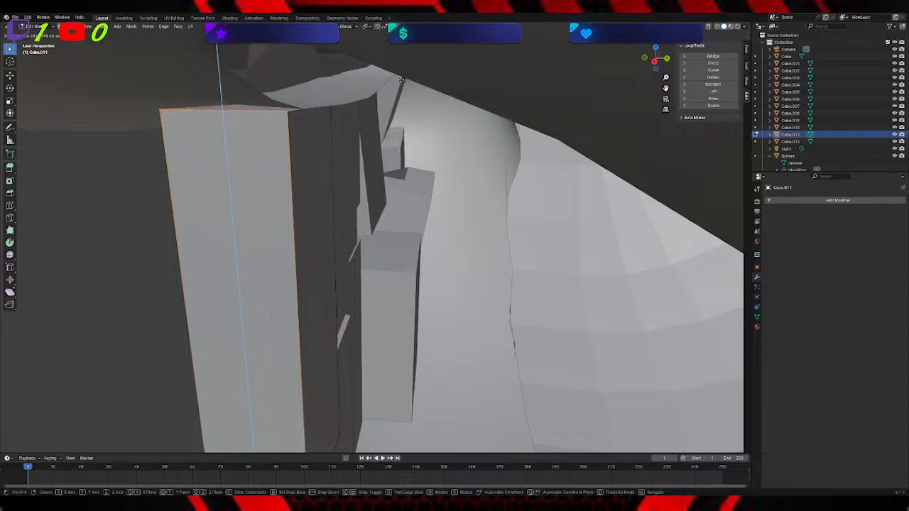
{"action": "left_click", "coordinate": [400, 78]}
Step: Examine the fit of the teeth within the lips from the side, front and slightly above
{"action": "middle_click_drag", "start_coordinate": [401, 78], "coordinate": [402, 90]}
{"action": "scroll", "coordinate": [402, 90], "scroll_direction": "up", "scroll_amount": 2}
{"action": "scroll", "coordinate": [402, 90], "scroll_direction": "down", "scroll_amount": 10}
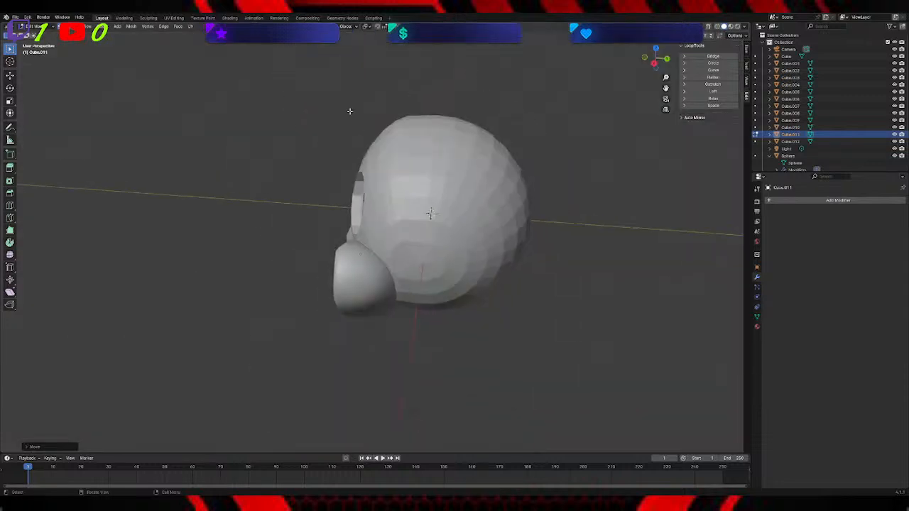
{"action": "middle_click_drag", "start_coordinate": [311, 130], "coordinate": [400, 129]}
{"action": "middle_click_drag", "start_coordinate": [540, 232], "coordinate": [560, 215]}
{"action": "scroll", "coordinate": [560, 216], "scroll_direction": "up", "scroll_amount": 4}
{"action": "scroll", "coordinate": [560, 215], "scroll_direction": "down", "scroll_amount": 3}
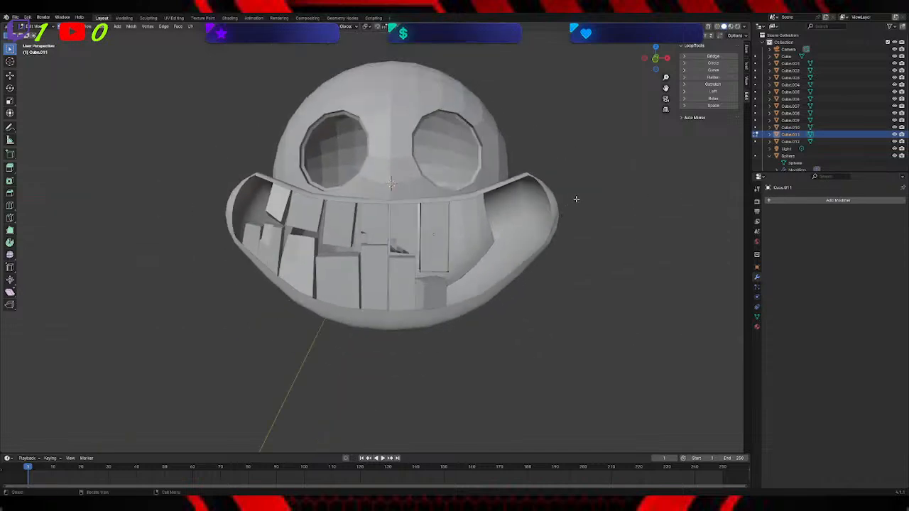
{"action": "middle_click_drag", "start_coordinate": [578, 186], "coordinate": [547, 223]}
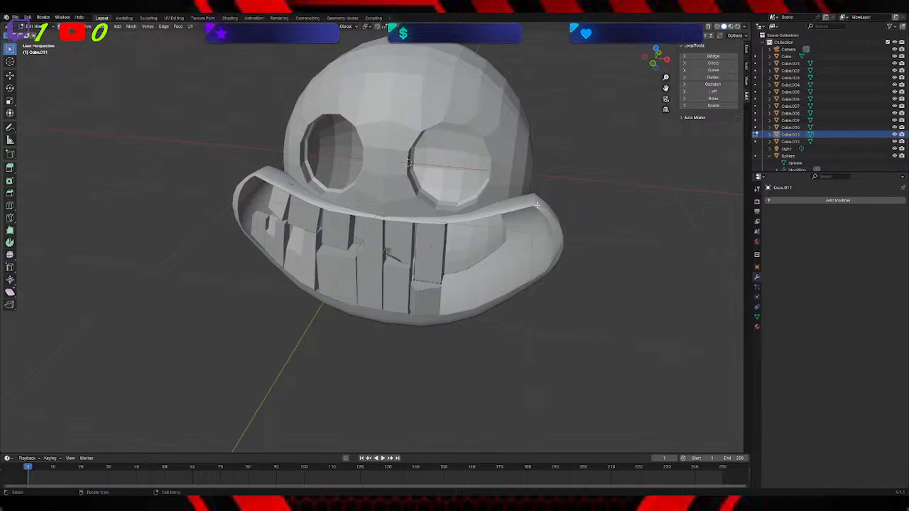
Step: Return to Object Mode and apply the Mirror modifier on the mouth
{"action": "left_click", "coordinate": [46, 29]}
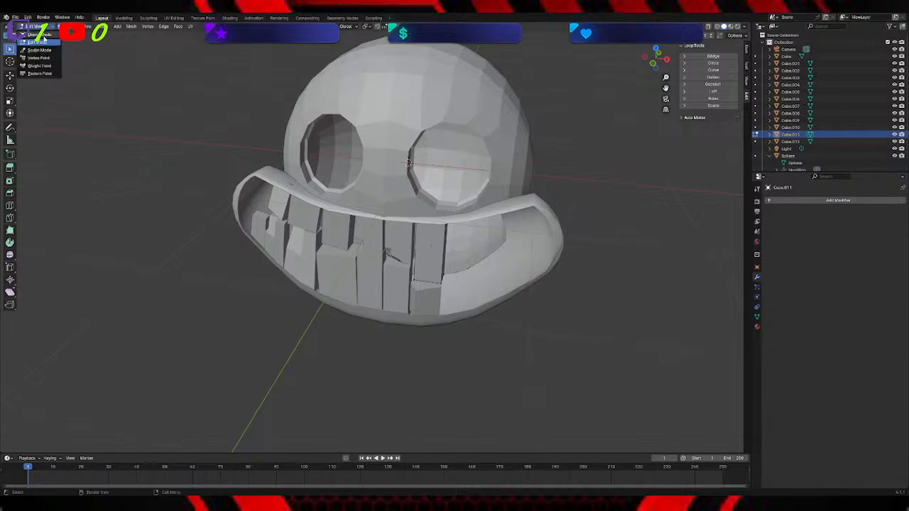
{"action": "left_click", "coordinate": [37, 37]}
{"action": "left_click", "coordinate": [527, 210]}
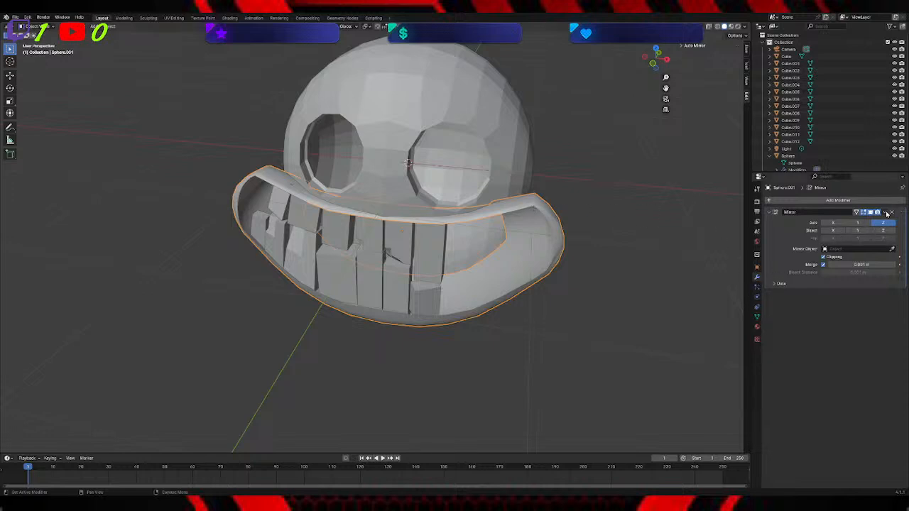
{"action": "left_click", "coordinate": [883, 211]}
{"action": "left_click", "coordinate": [873, 223]}
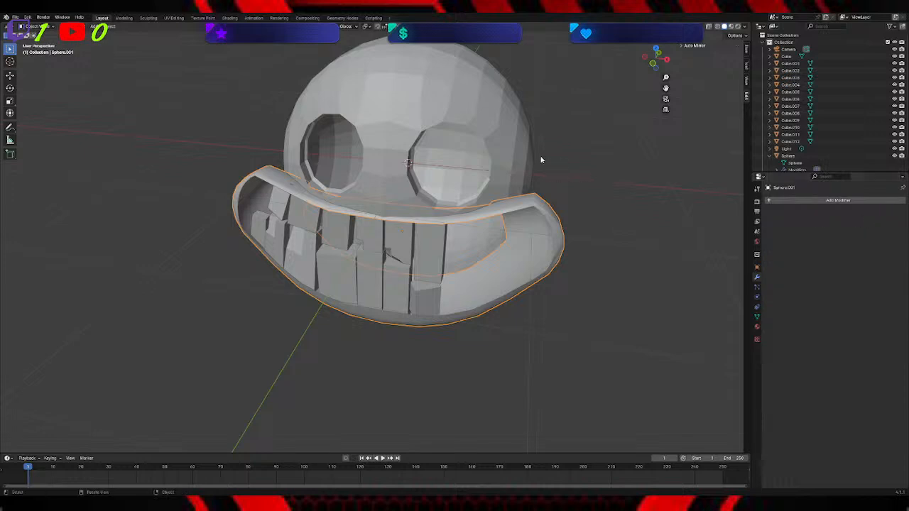
Step: Select the round head and apply its Mirror modifier
{"action": "left_click", "coordinate": [529, 157]}
{"action": "left_click", "coordinate": [883, 212]}
{"action": "left_click", "coordinate": [874, 221]}
Step: Switch the round head into Edit Mode
{"action": "mouse_move", "coordinate": [610, 174]}
{"action": "middle_mouse_down"}
{"action": "mouse_move", "coordinate": [623, 171]}
{"action": "mouse_move", "coordinate": [232, 149]}
{"action": "middle_mouse_up"}
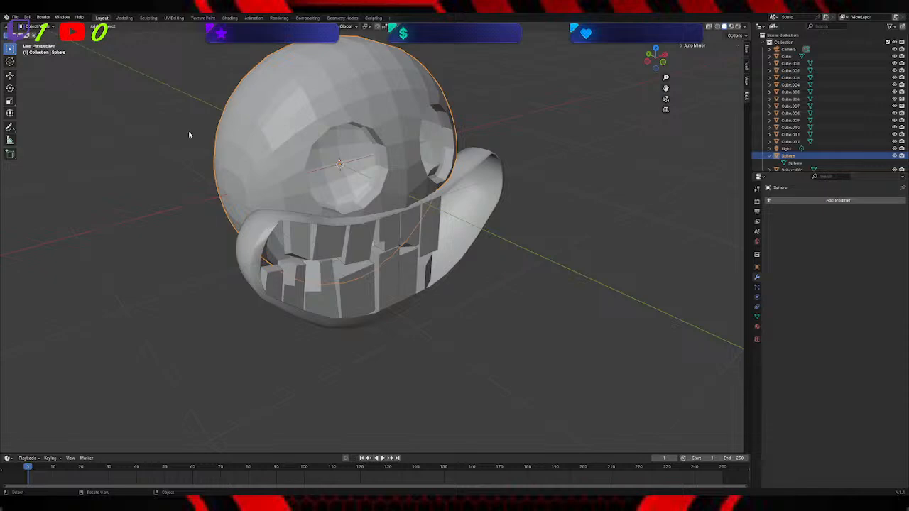
{"action": "left_click", "coordinate": [34, 26]}
{"action": "left_click", "coordinate": [39, 43]}
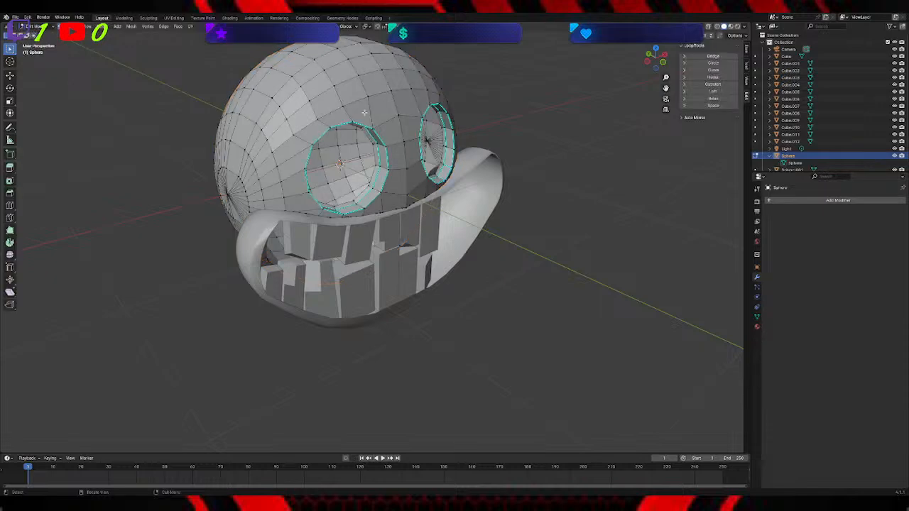
Step: Select the edge loops around the eye socket on the toothed side and even them out with LoopTools Circle
{"action": "scroll", "coordinate": [398, 139], "scroll_direction": "up", "scroll_amount": 1}
{"action": "middle_click_drag", "start_coordinate": [409, 135], "coordinate": [354, 158]}
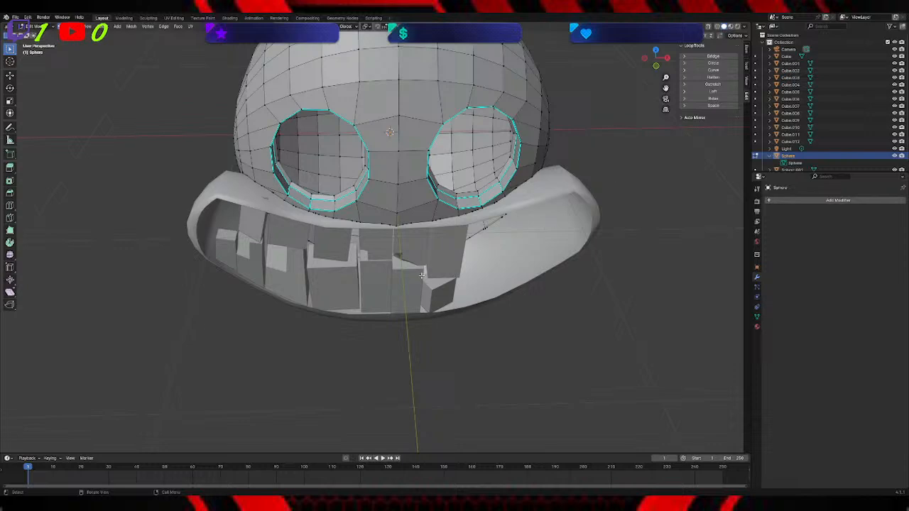
{"action": "mouse_move", "coordinate": [368, 151]}
{"action": "middle_mouse_down"}
{"action": "mouse_move", "coordinate": [371, 179]}
{"action": "mouse_move", "coordinate": [371, 150]}
{"action": "middle_mouse_up"}
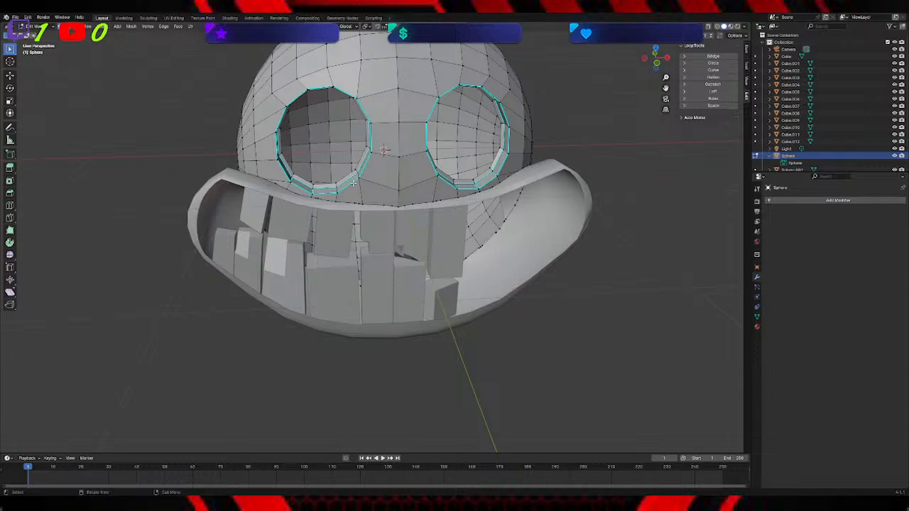
{"action": "left_click", "coordinate": [353, 183], "text": "alt"}
{"action": "left_click", "coordinate": [365, 169], "text": "alt"}
{"action": "left_click", "coordinate": [345, 185], "text": "alt+shift"}
{"action": "left_click", "coordinate": [281, 166], "text": "alt+shift"}
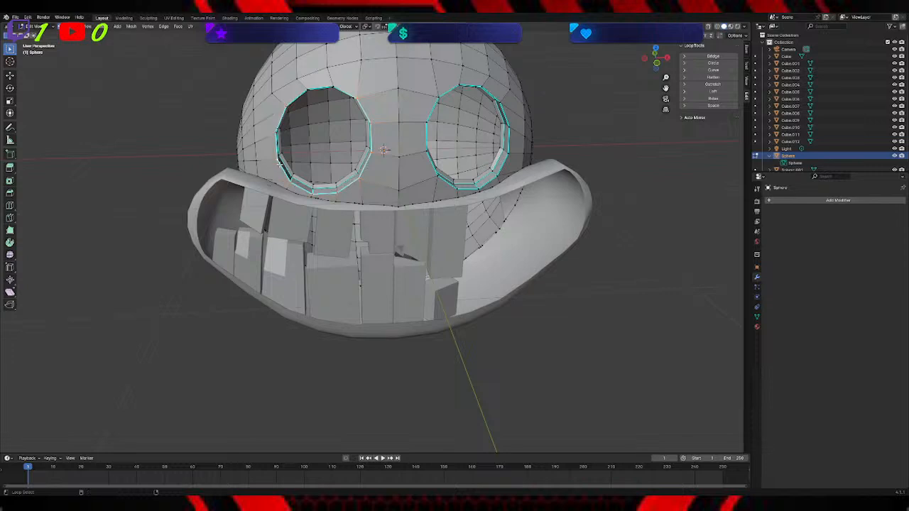
{"action": "left_click", "coordinate": [296, 97], "text": "alt+shift"}
{"action": "left_click", "coordinate": [361, 165], "text": "alt+shift"}
{"action": "left_click", "coordinate": [356, 163], "text": "alt+shift"}
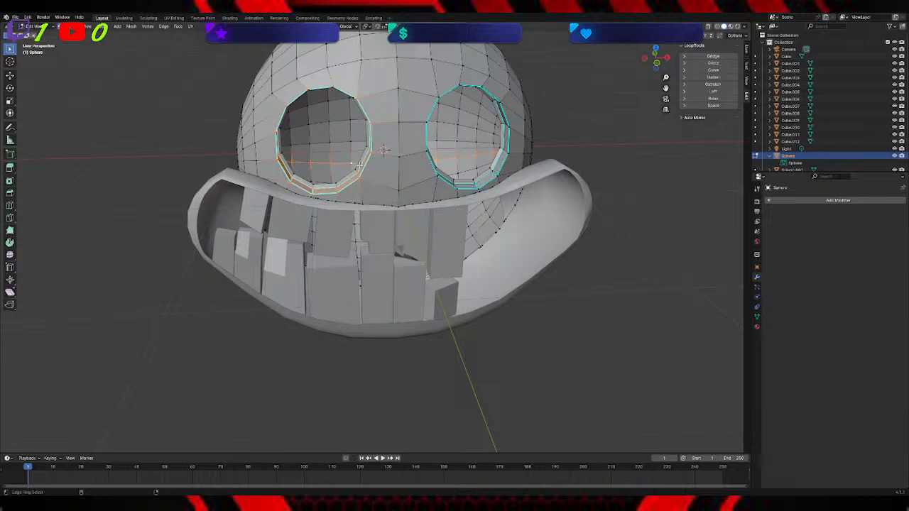
{"action": "key", "text": "ctrl+z"}
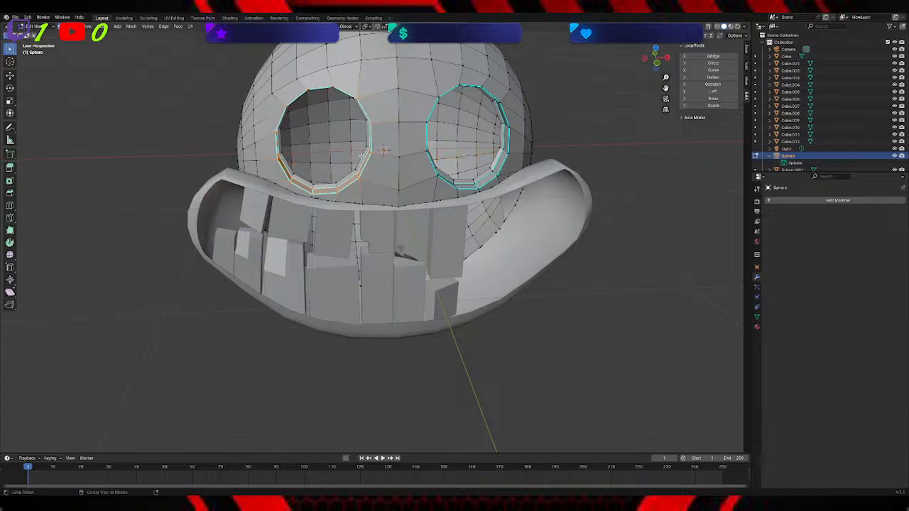
{"action": "left_click", "coordinate": [362, 155], "text": "alt+shift"}
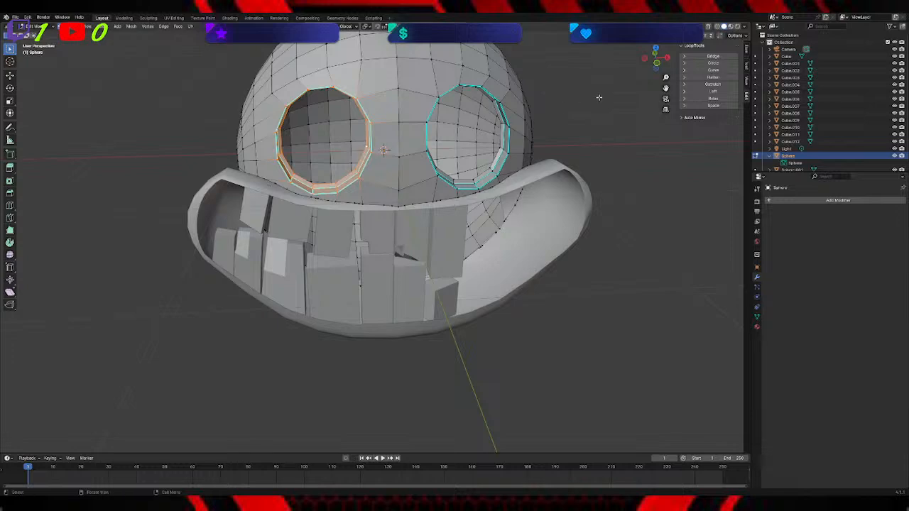
{"action": "left_click", "coordinate": [702, 63]}
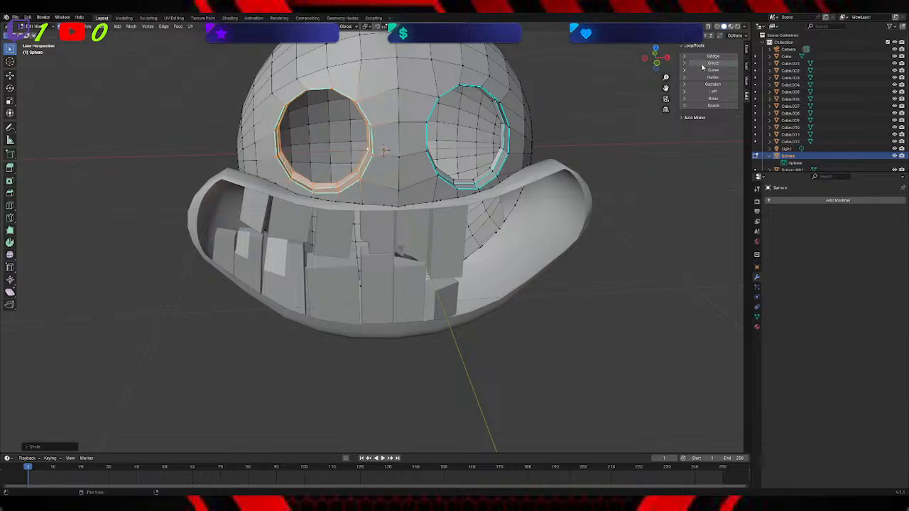
Step: Move the same socket's inner rim vertices toward the nose bridge, fine-tuning their height along Z
{"action": "middle_click_drag", "start_coordinate": [673, 75], "coordinate": [648, 95]}
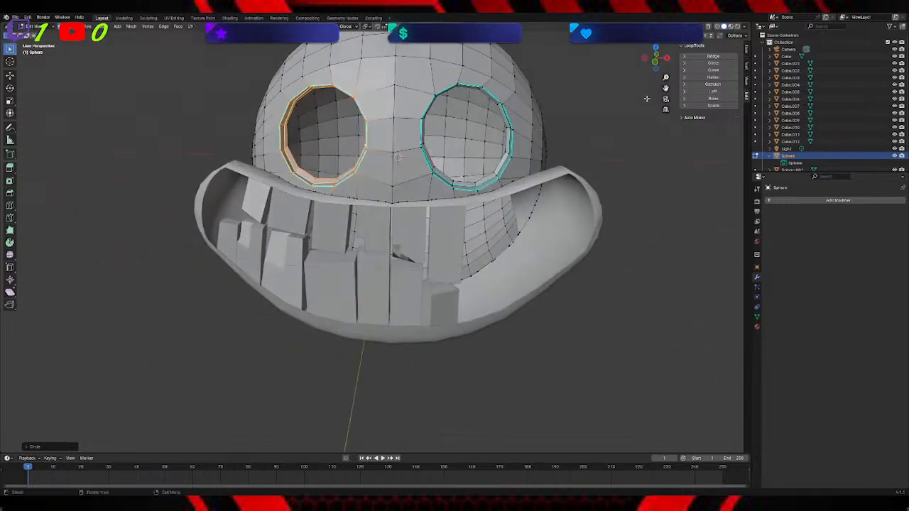
{"action": "mouse_move", "coordinate": [620, 126]}
{"action": "middle_mouse_down"}
{"action": "mouse_move", "coordinate": [595, 126]}
{"action": "mouse_move", "coordinate": [610, 119]}
{"action": "mouse_move", "coordinate": [634, 137]}
{"action": "middle_mouse_up"}
{"action": "middle_click_drag", "start_coordinate": [378, 158], "coordinate": [406, 171]}
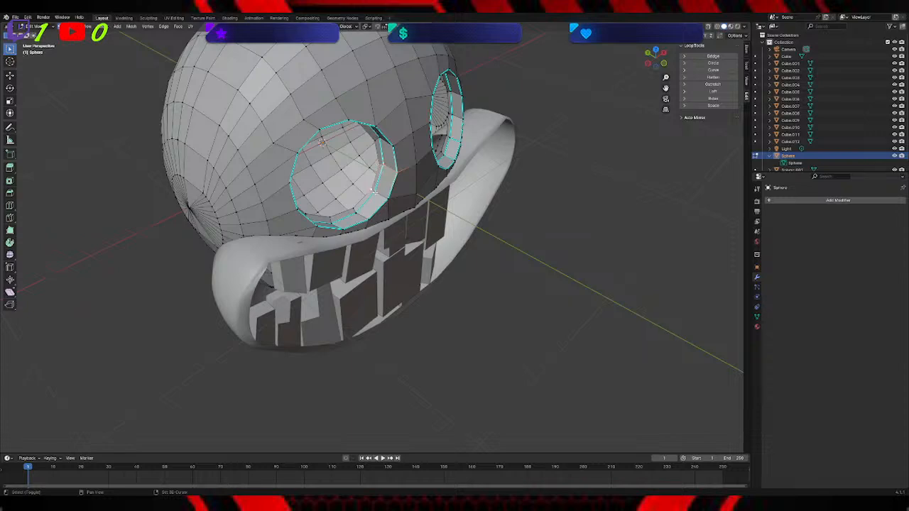
{"action": "middle_click_drag", "start_coordinate": [406, 190], "coordinate": [362, 115]}
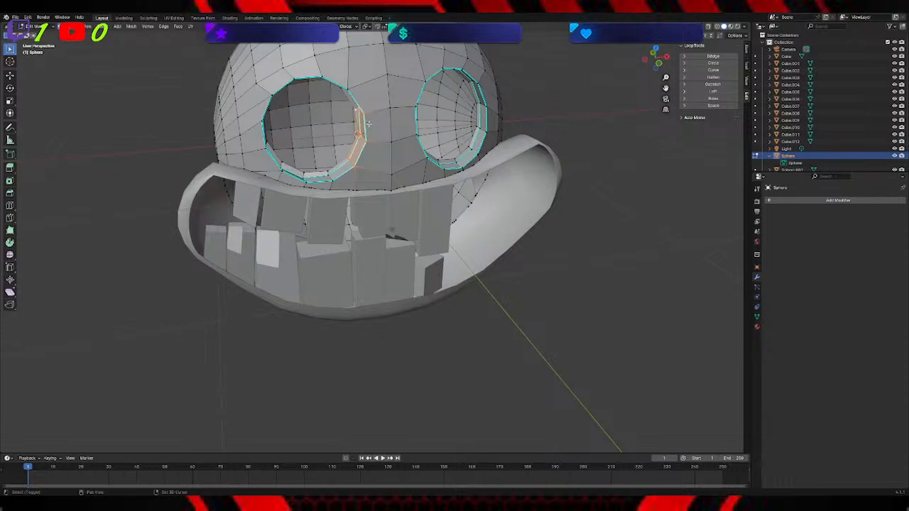
{"action": "middle_click_drag", "start_coordinate": [355, 108], "coordinate": [410, 142]}
{"action": "key", "text": "g"}
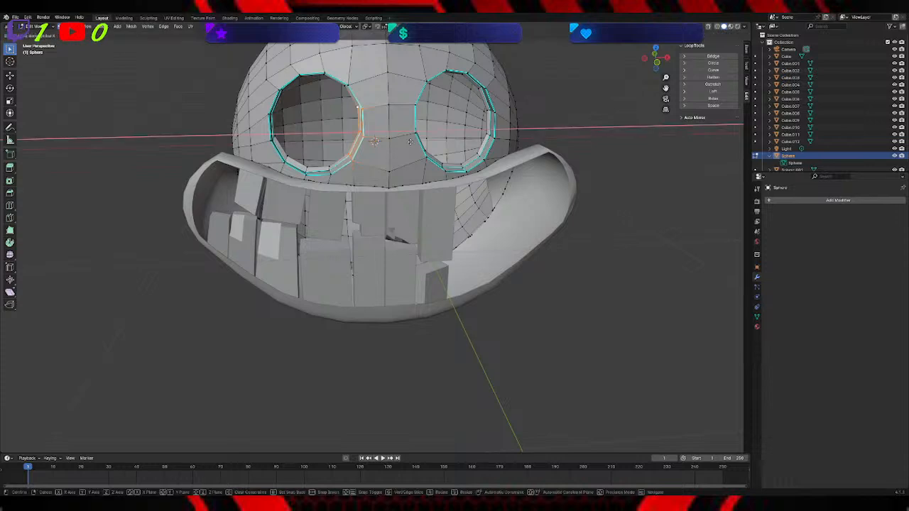
{"action": "left_click", "coordinate": [418, 143]}
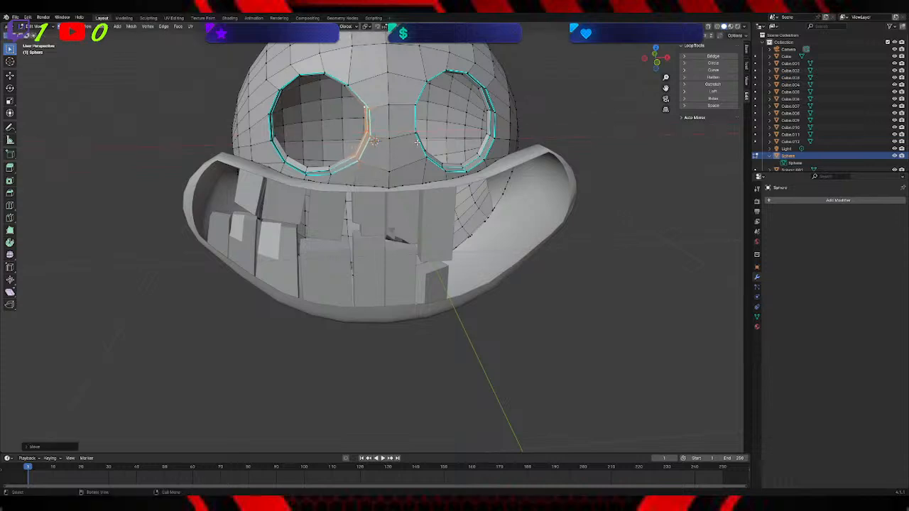
{"action": "key", "text": "g"}
{"action": "key", "text": "z"}
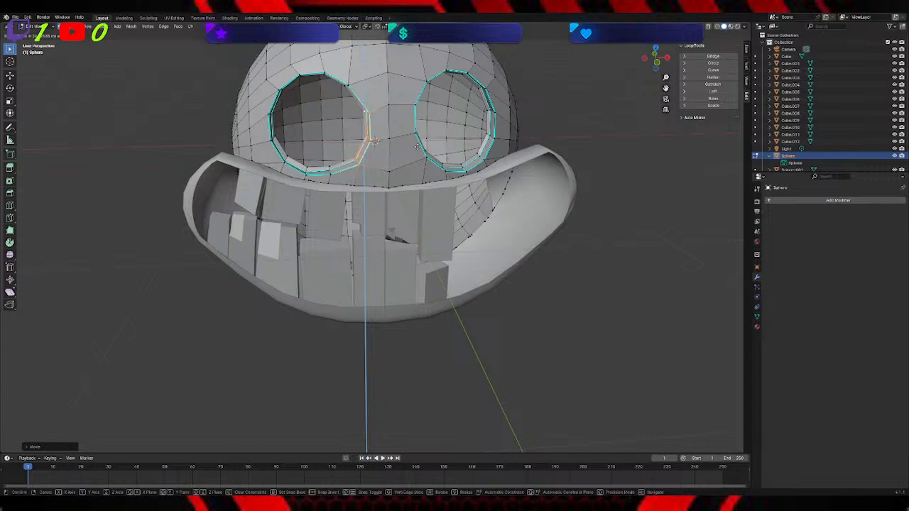
{"action": "left_click", "coordinate": [420, 142]}
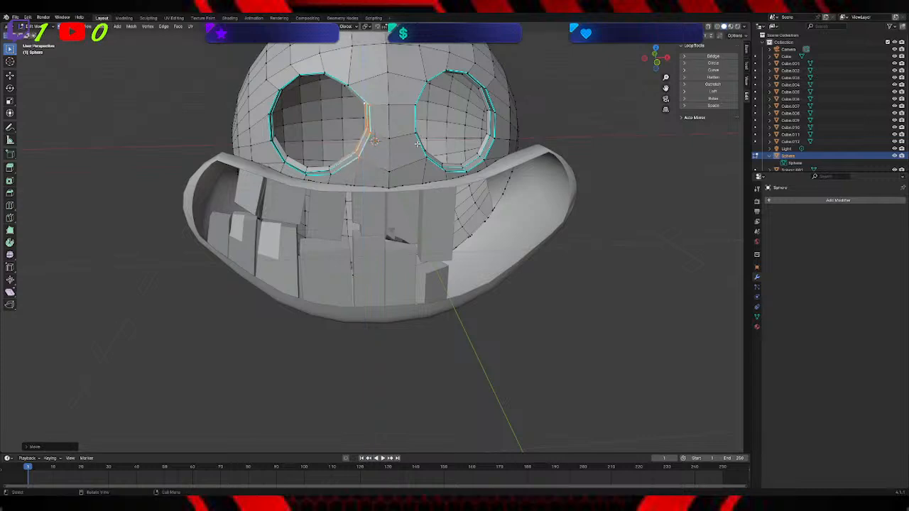
Step: Select the front and back vertices along the socket's lower outer rim and scale them slightly along Z
{"action": "middle_click_drag", "start_coordinate": [409, 134], "coordinate": [341, 190]}
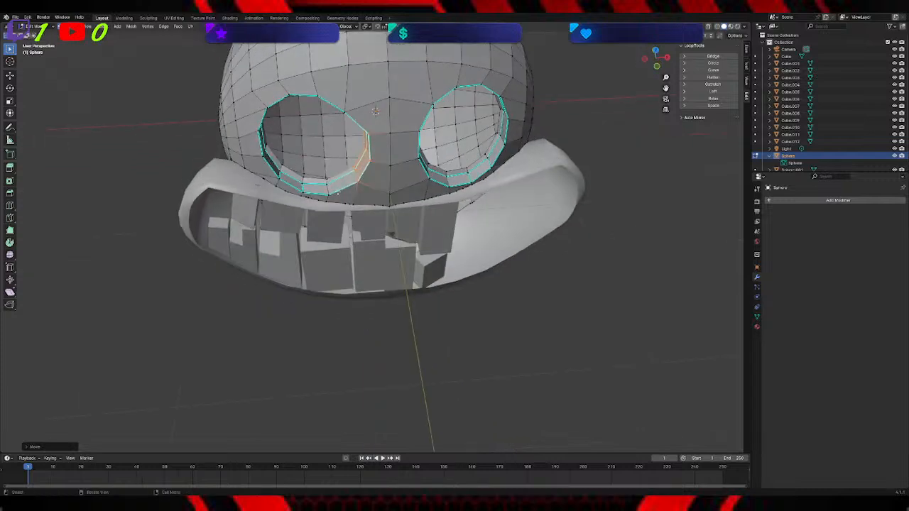
{"action": "left_click", "coordinate": [329, 193]}
{"action": "left_click", "coordinate": [326, 181], "text": "shift"}
{"action": "left_click", "coordinate": [302, 186], "text": "shift"}
{"action": "left_click", "coordinate": [281, 173], "text": "shift"}
{"action": "left_click", "coordinate": [264, 152], "text": "shift"}
{"action": "middle_click_drag", "start_coordinate": [260, 132], "coordinate": [311, 85]}
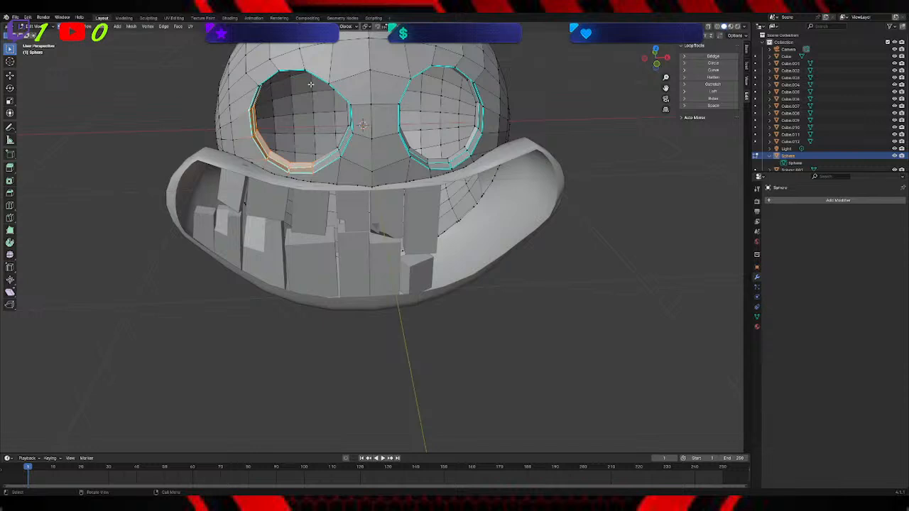
{"action": "key", "text": "g"}
{"action": "key", "text": "z"}
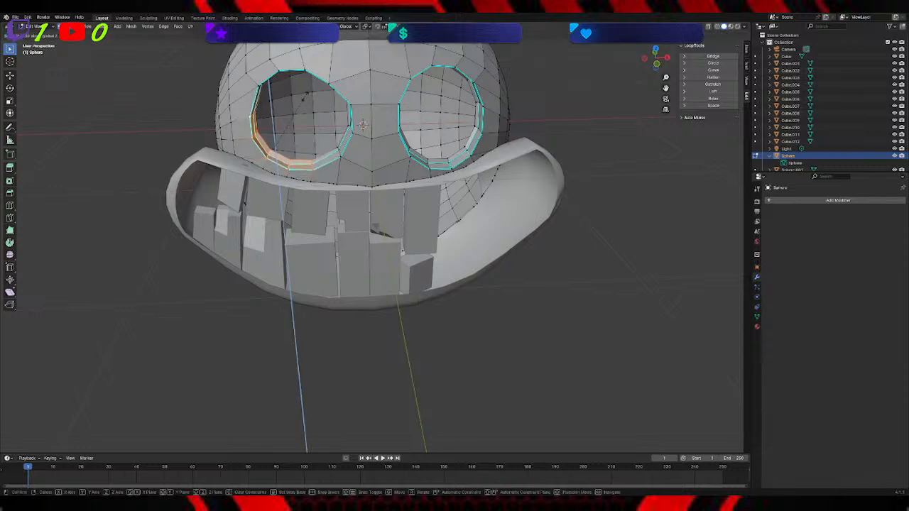
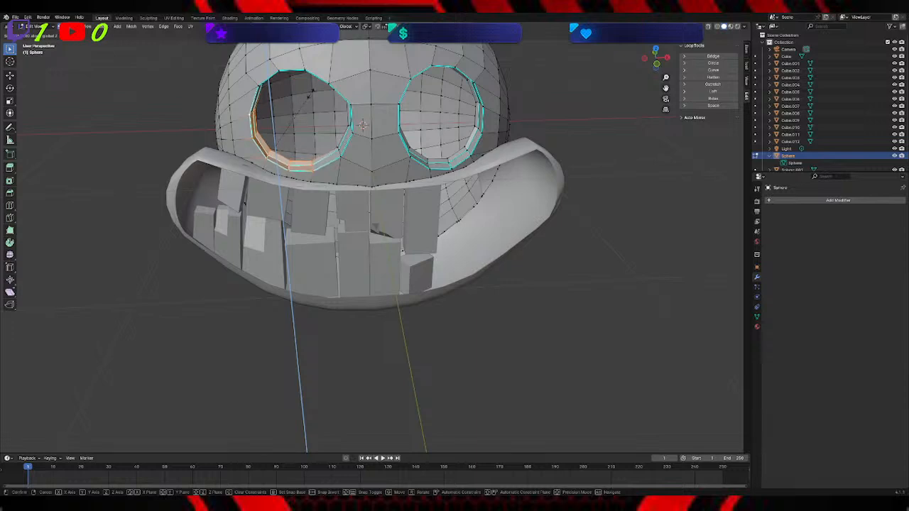
{"action": "left_click", "coordinate": [313, 90]}
Step: Rotate the selected lower outer rim vertices and raise them to narrow the eye opening
{"action": "key", "text": "s"}
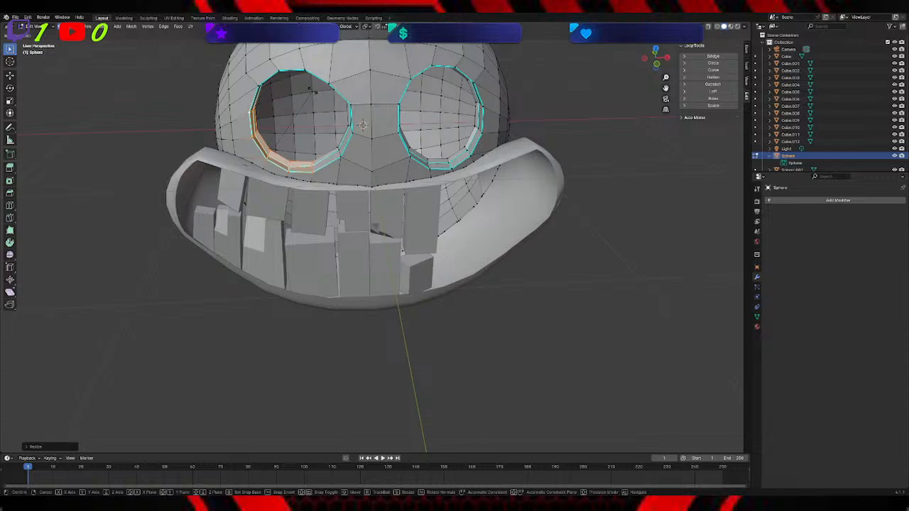
{"action": "key", "text": "r"}
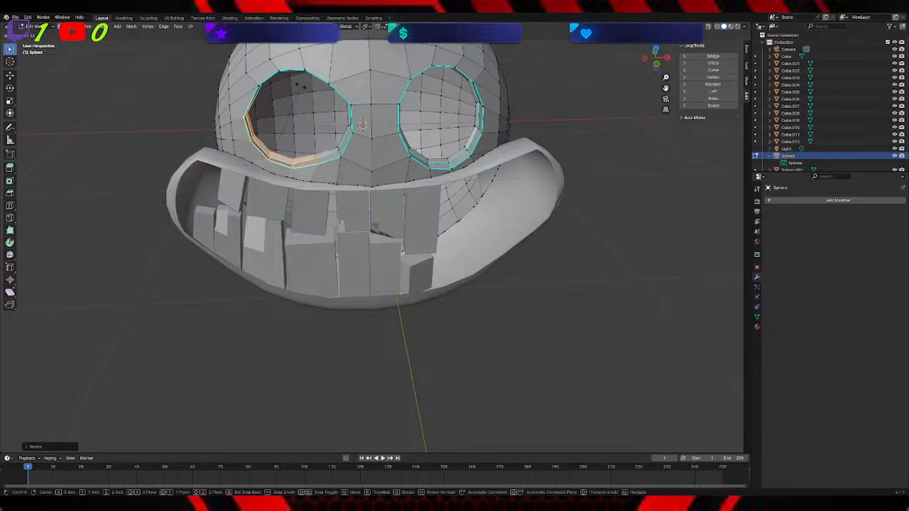
{"action": "left_click", "coordinate": [301, 86]}
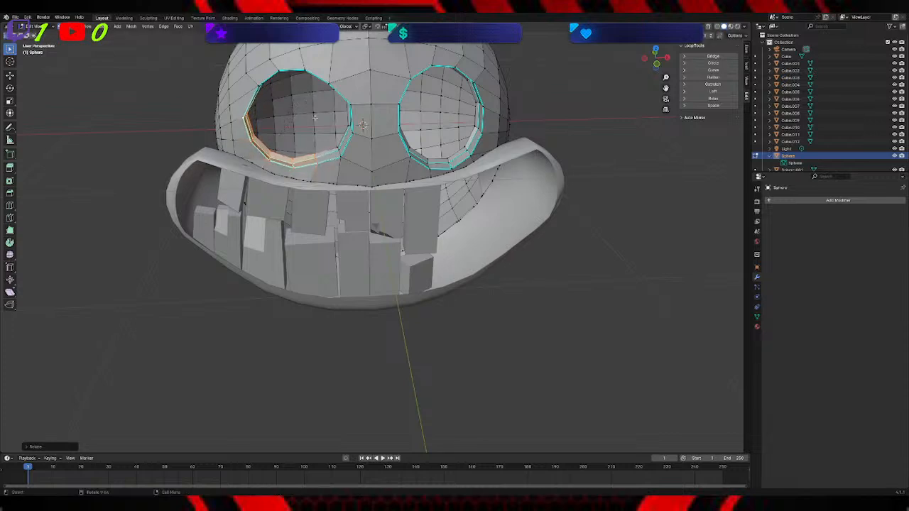
{"action": "key", "text": "g"}
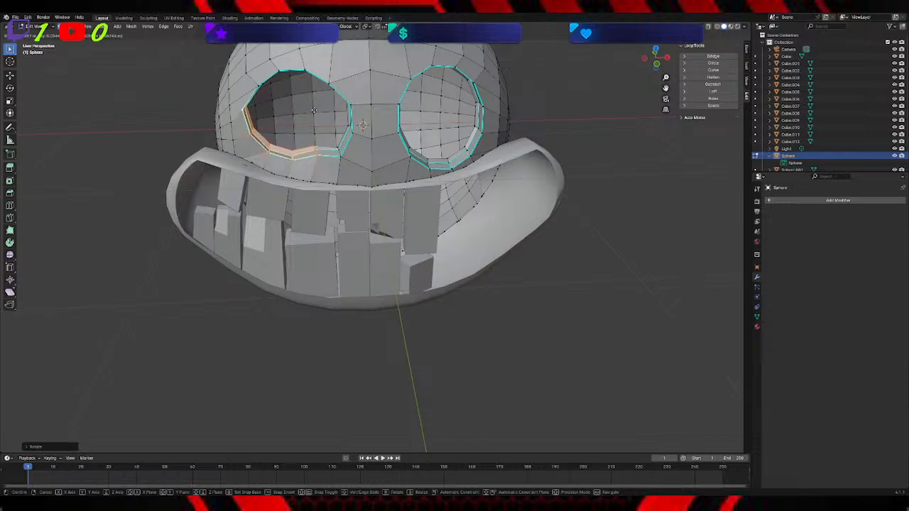
{"action": "left_click", "coordinate": [313, 105]}
Step: Select the raised vertex pair at the bottom of the narrowed socket and lower it along Z to smooth the rim
{"action": "middle_click_drag", "start_coordinate": [330, 115], "coordinate": [315, 160]}
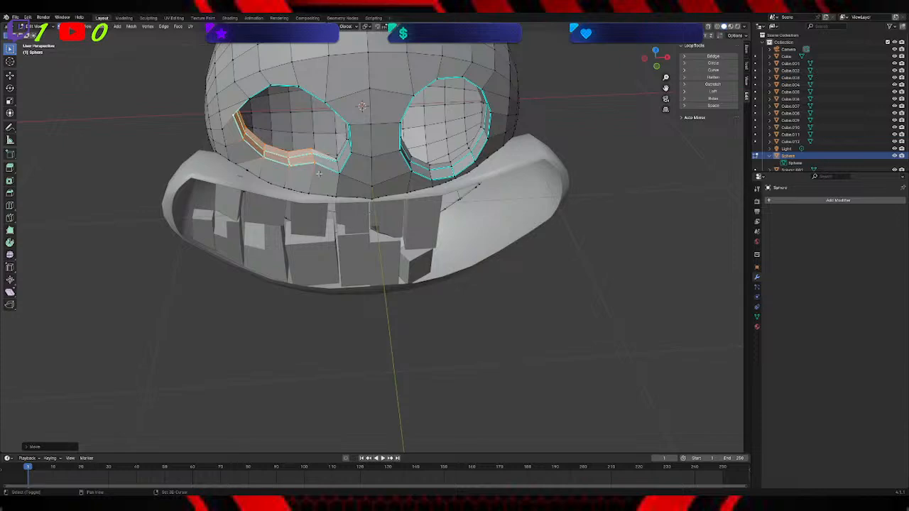
{"action": "left_click", "coordinate": [315, 164]}
{"action": "left_click", "coordinate": [311, 150], "text": "shift"}
{"action": "middle_click_drag", "start_coordinate": [339, 168], "coordinate": [340, 218]}
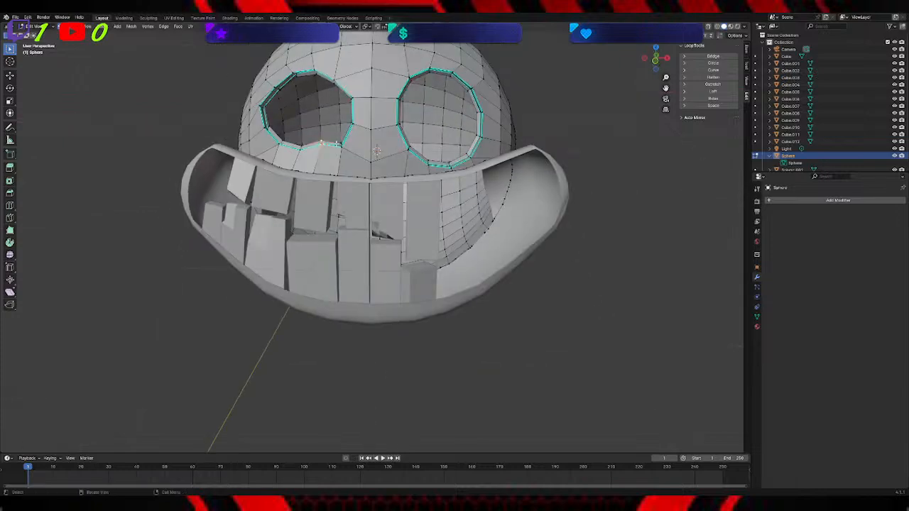
{"action": "key", "text": "g"}
{"action": "key", "text": "z"}
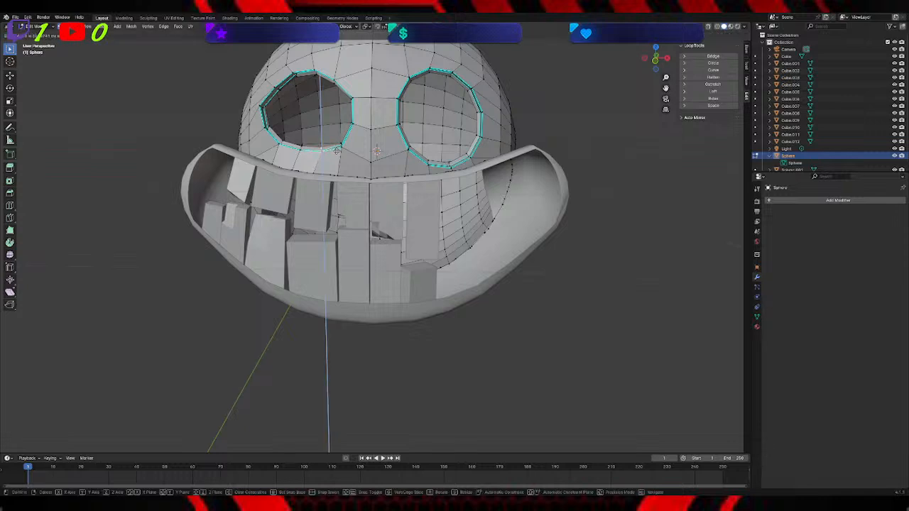
{"action": "left_click", "coordinate": [337, 151]}
Step: Extend the selection along the socket's lower rim, rotate it slightly and move it to refine the lower eyelid line
{"action": "middle_click_drag", "start_coordinate": [338, 134], "coordinate": [286, 163]}
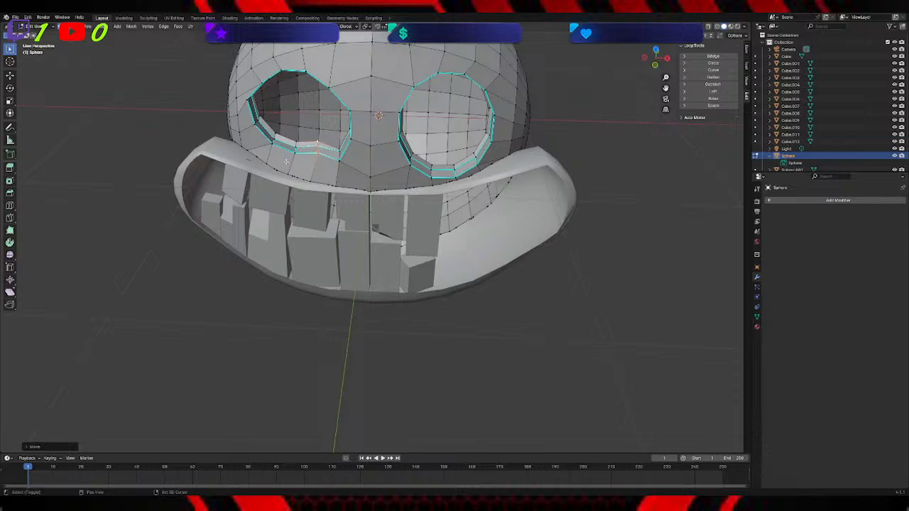
{"action": "left_click", "coordinate": [301, 148]}
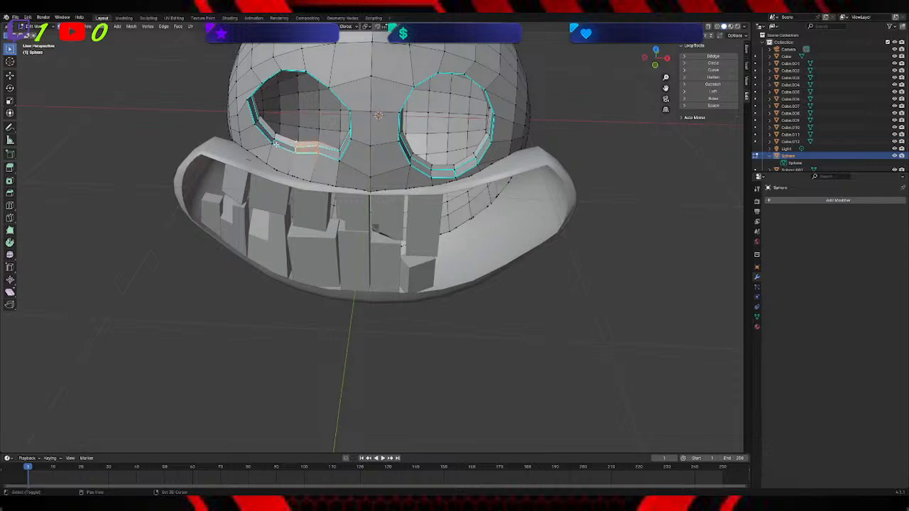
{"action": "middle_click_drag", "start_coordinate": [274, 145], "coordinate": [292, 126]}
{"action": "key", "text": "g"}
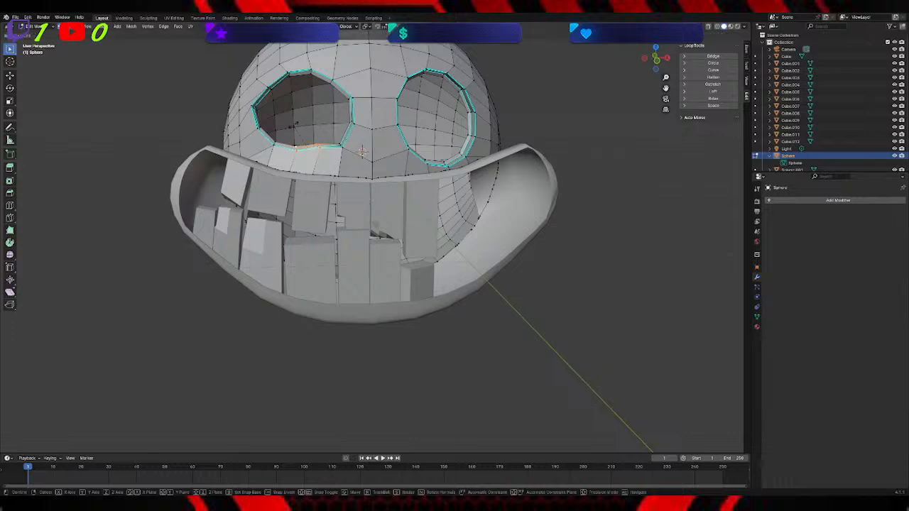
{"action": "left_click", "coordinate": [297, 125]}
{"action": "mouse_move", "coordinate": [297, 126]}
{"action": "middle_mouse_down"}
{"action": "mouse_move", "coordinate": [277, 149]}
{"action": "mouse_move", "coordinate": [291, 149]}
{"action": "mouse_move", "coordinate": [282, 127]}
{"action": "mouse_move", "coordinate": [291, 115]}
{"action": "middle_mouse_up"}
{"action": "key", "text": "g"}
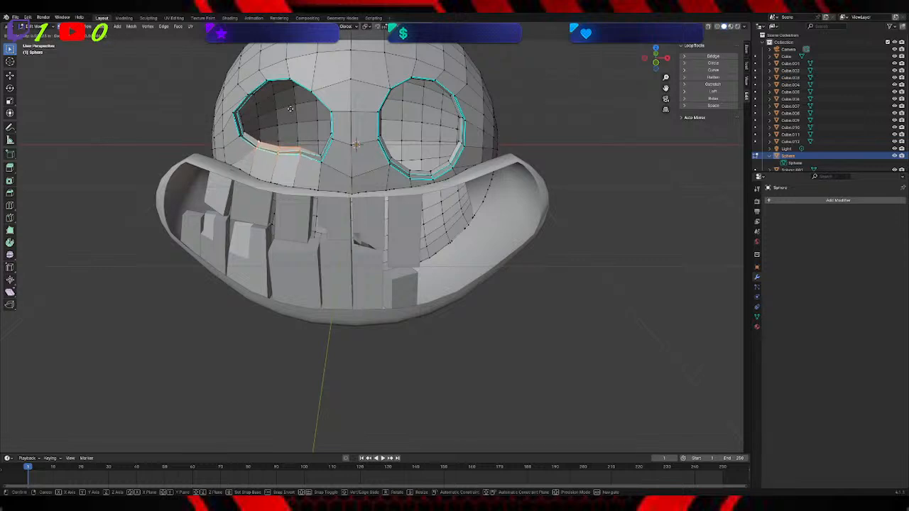
{"action": "left_click", "coordinate": [290, 109]}
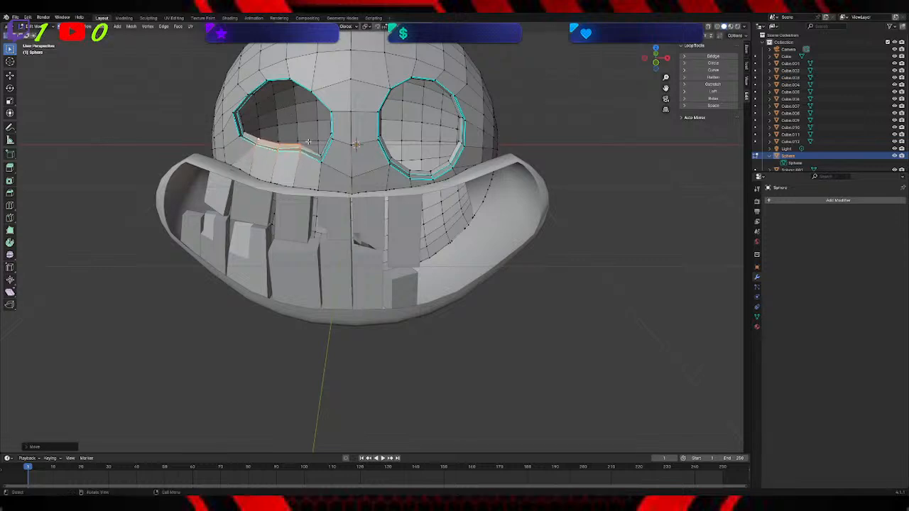
Step: Adjust the vertex selection on the narrowed socket's lower rim and lower it slightly along Z to even out the eyelid line
{"action": "left_click", "coordinate": [278, 146], "text": "shift"}
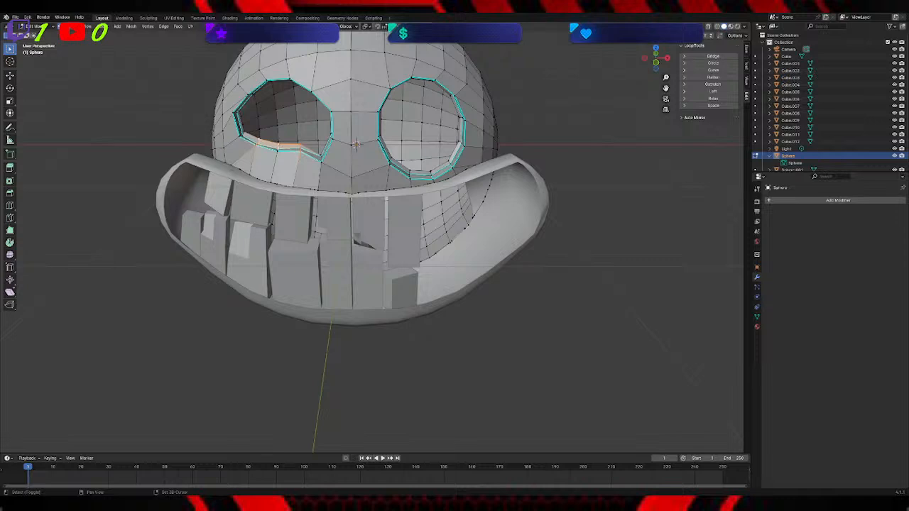
{"action": "middle_click_drag", "start_coordinate": [278, 145], "coordinate": [281, 135]}
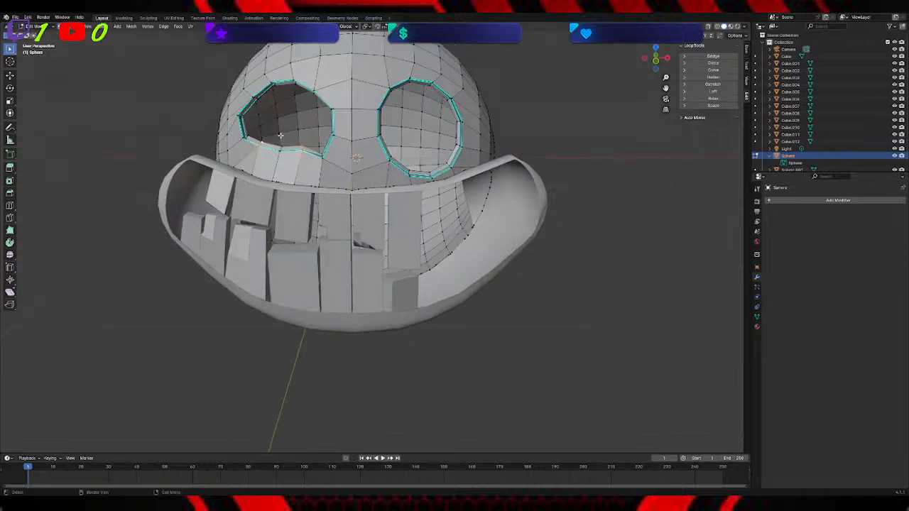
{"action": "key", "text": "g"}
{"action": "key", "text": "z"}
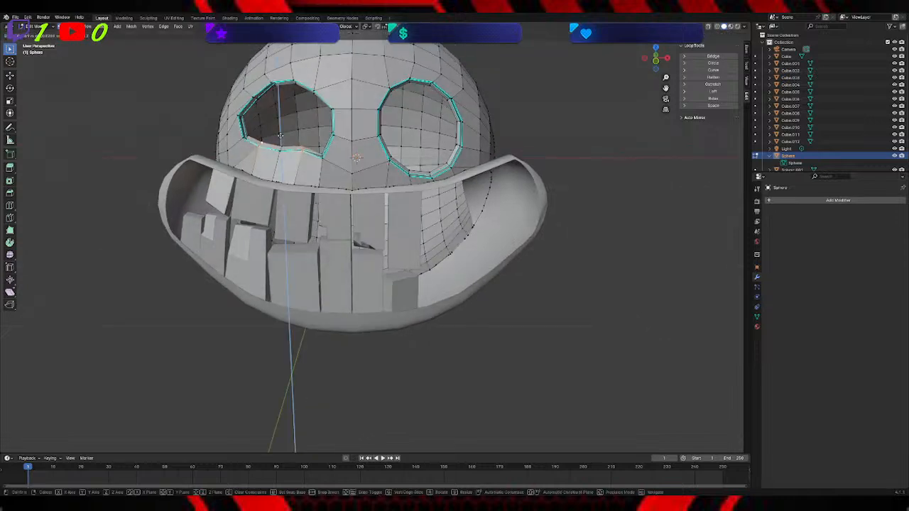
{"action": "left_click", "coordinate": [280, 138]}
{"action": "left_click", "coordinate": [624, 180]}
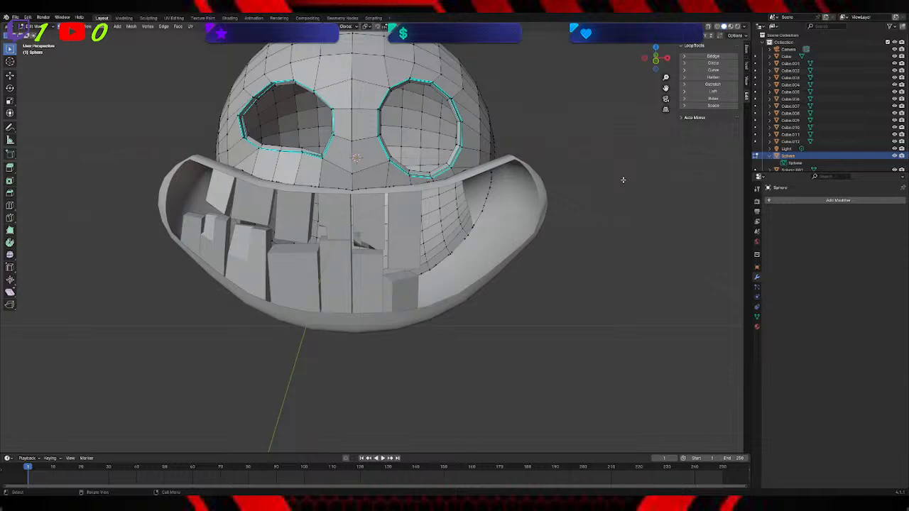
Step: Select the front and back vertices at the narrowed socket's upper outer corner and move them slightly outward and up
{"action": "middle_click_drag", "start_coordinate": [513, 141], "coordinate": [304, 202]}
{"action": "scroll", "coordinate": [252, 100], "scroll_direction": "up", "scroll_amount": 2}
{"action": "scroll", "coordinate": [277, 69], "scroll_direction": "down", "scroll_amount": 1}
{"action": "scroll", "coordinate": [285, 126], "scroll_direction": "up", "scroll_amount": 2}
{"action": "middle_click_drag", "start_coordinate": [285, 126], "coordinate": [238, 152]}
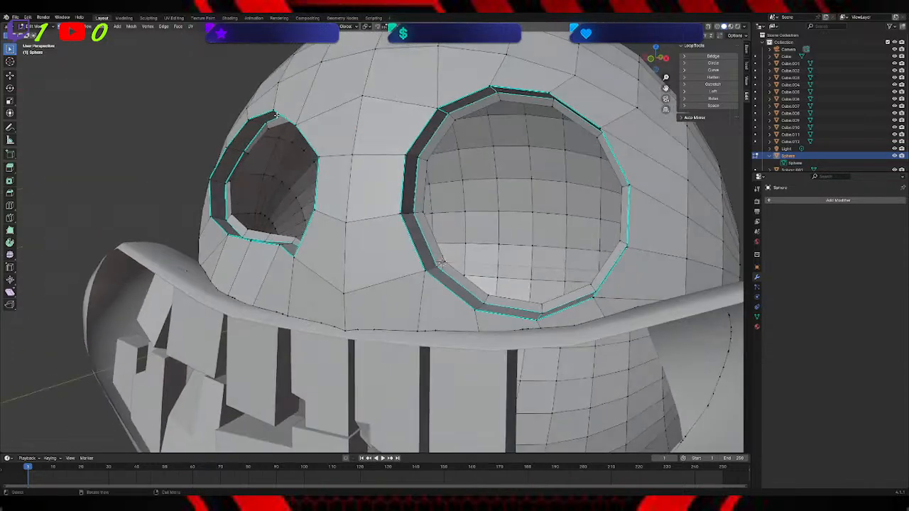
{"action": "left_click", "coordinate": [245, 152], "text": "shift"}
{"action": "middle_click_drag", "start_coordinate": [227, 148], "coordinate": [273, 160]}
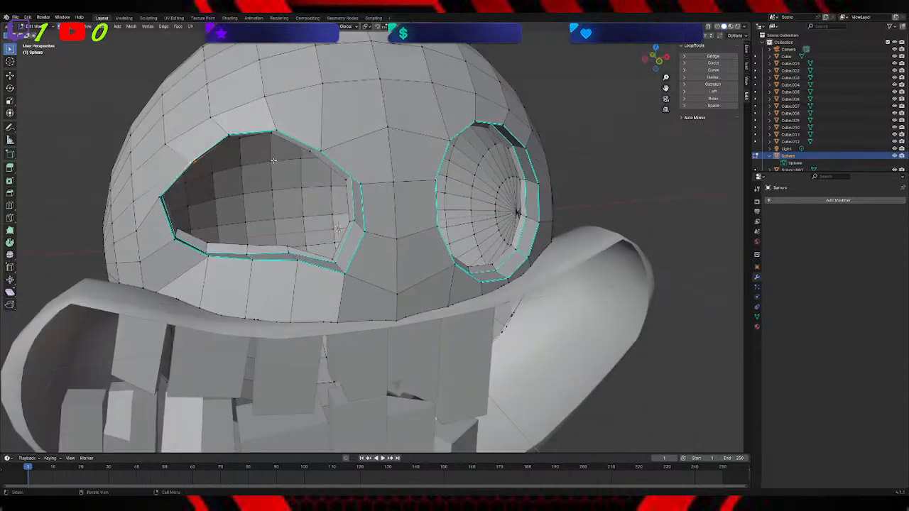
{"action": "key", "text": "g"}
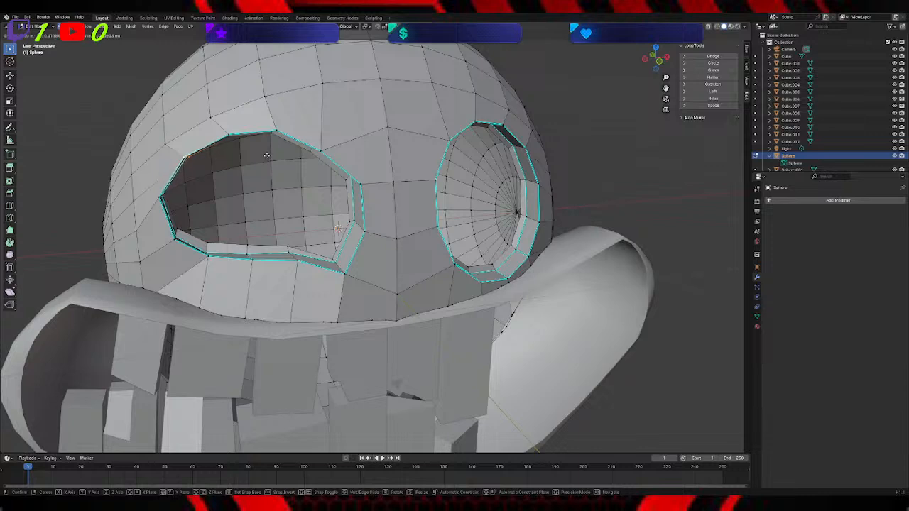
{"action": "left_click", "coordinate": [266, 155]}
Step: Select the front and back vertices along the narrowed socket's upper rim, from the inner corner across to the outer side
{"action": "scroll", "coordinate": [660, 131], "scroll_direction": "down", "scroll_amount": 6}
{"action": "middle_click_drag", "start_coordinate": [629, 147], "coordinate": [616, 131]}
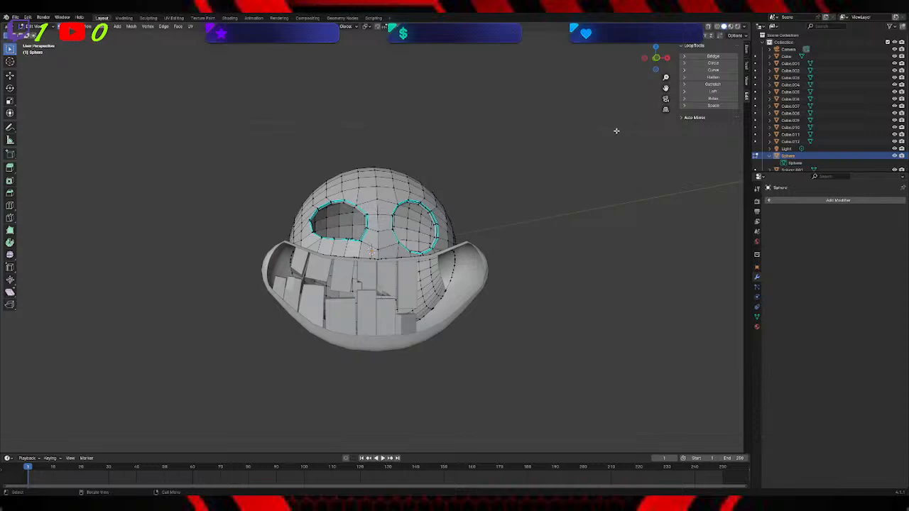
{"action": "middle_click_drag", "start_coordinate": [421, 140], "coordinate": [383, 186]}
{"action": "scroll", "coordinate": [432, 166], "scroll_direction": "up", "scroll_amount": 4}
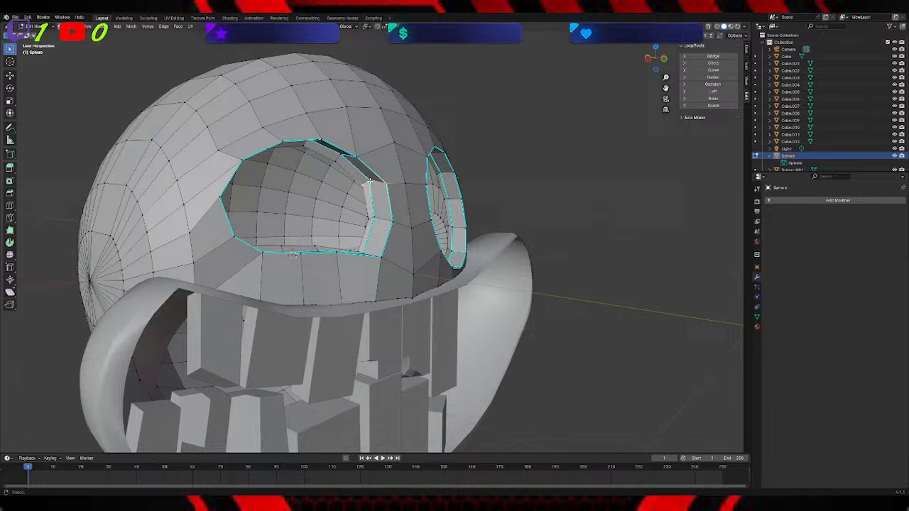
{"action": "middle_click_drag", "start_coordinate": [367, 180], "coordinate": [364, 139]}
{"action": "left_click", "coordinate": [356, 142], "text": "shift"}
{"action": "left_click", "coordinate": [372, 144], "text": "shift"}
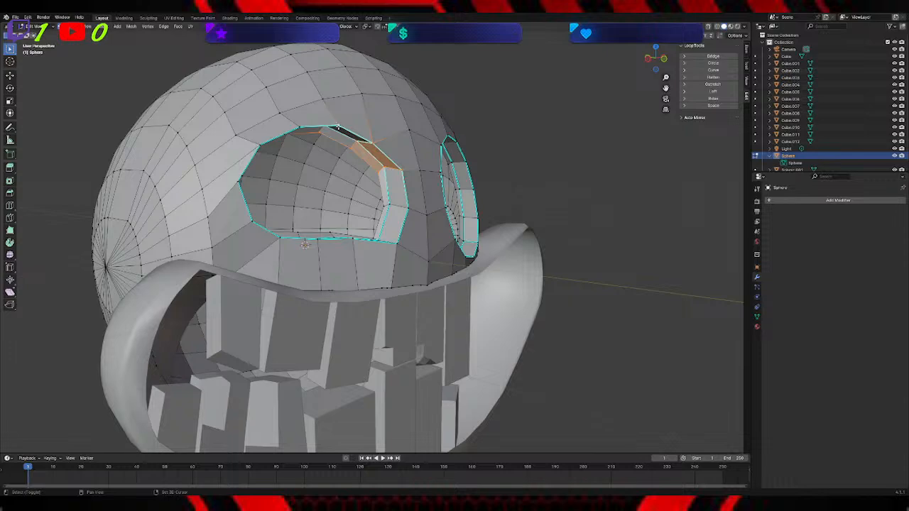
{"action": "scroll", "coordinate": [361, 121], "scroll_direction": "up", "scroll_amount": 2}
{"action": "middle_click_drag", "start_coordinate": [361, 120], "coordinate": [307, 84]}
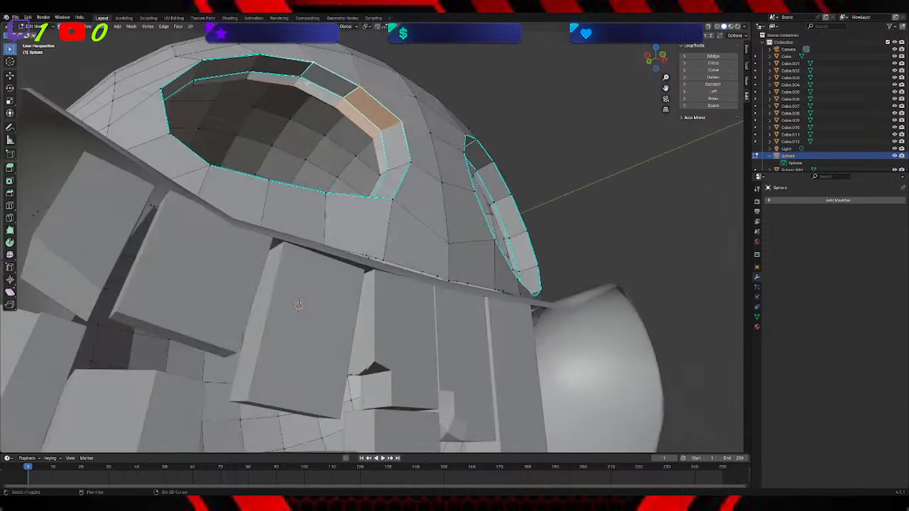
{"action": "left_click", "coordinate": [306, 69], "text": "shift"}
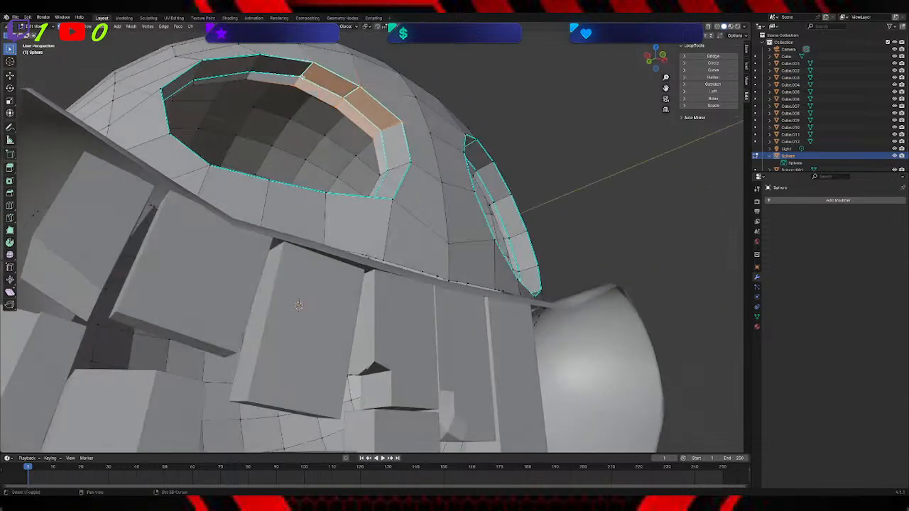
{"action": "left_click", "coordinate": [248, 71], "text": "shift"}
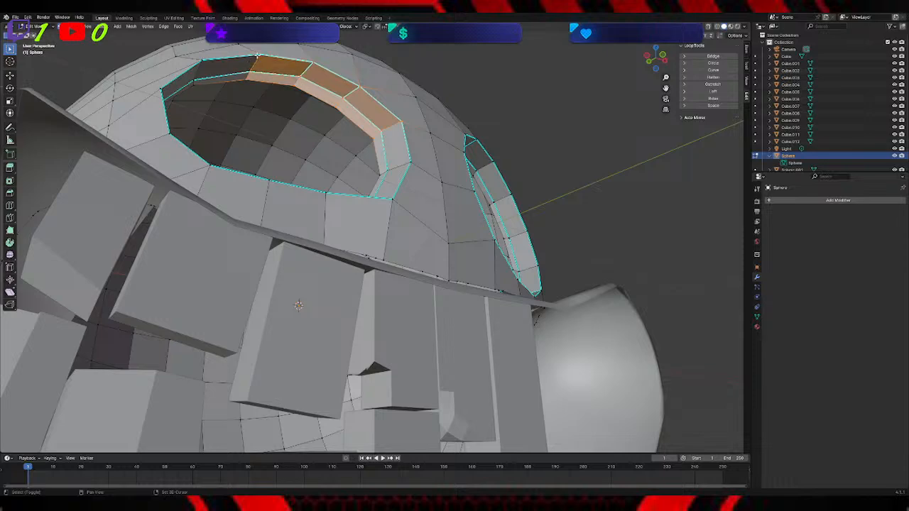
{"action": "left_click", "coordinate": [194, 77], "text": "shift"}
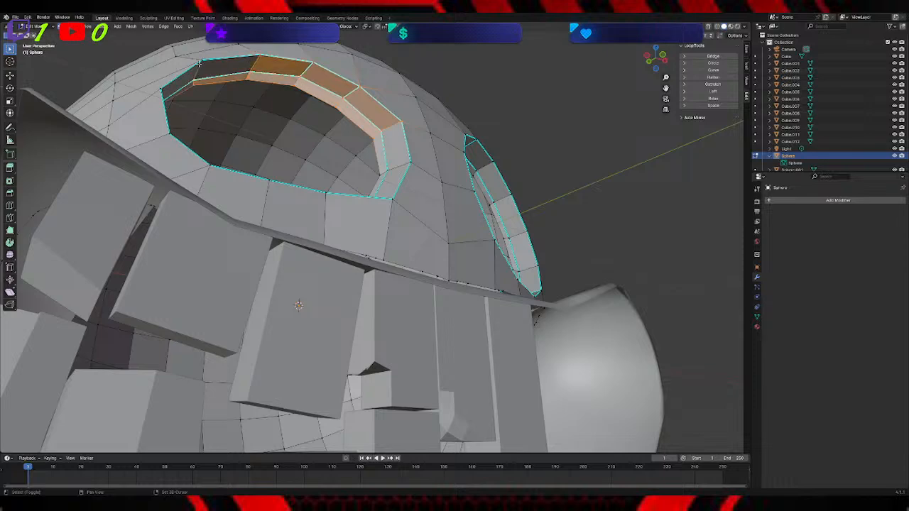
Step: Rotate the selected upper rim vertices slightly and move them down to flatten the brow line, then clear the selection
{"action": "middle_click_drag", "start_coordinate": [199, 61], "coordinate": [362, 88]}
{"action": "scroll", "coordinate": [362, 89], "scroll_direction": "down", "scroll_amount": 2}
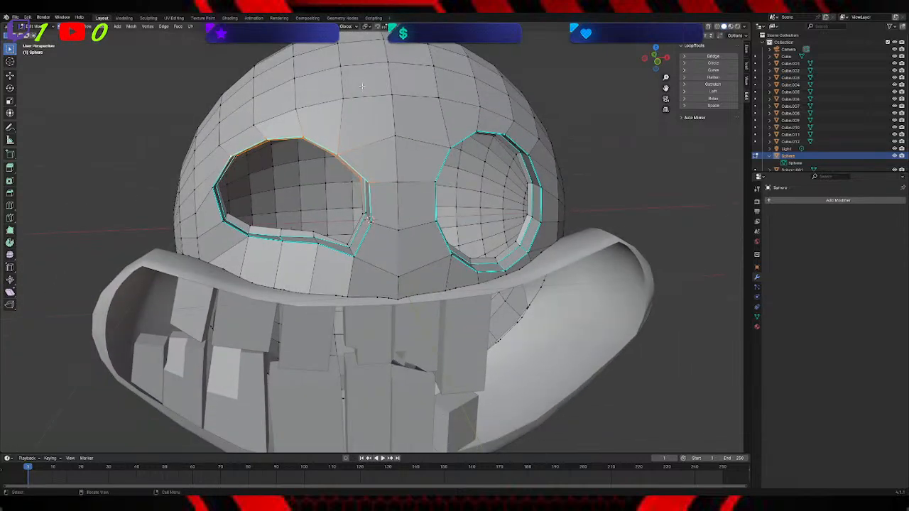
{"action": "key", "text": "s"}
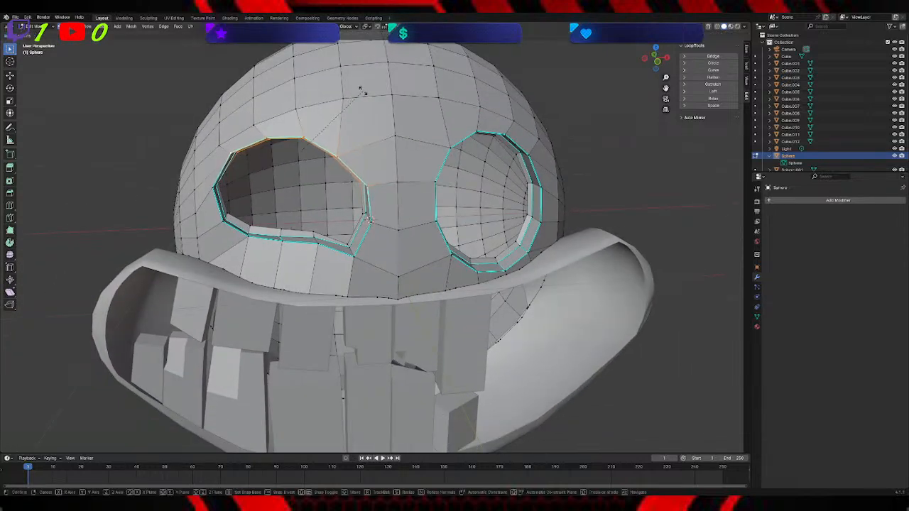
{"action": "left_click", "coordinate": [362, 93]}
{"action": "middle_click_drag", "start_coordinate": [362, 93], "coordinate": [371, 111]}
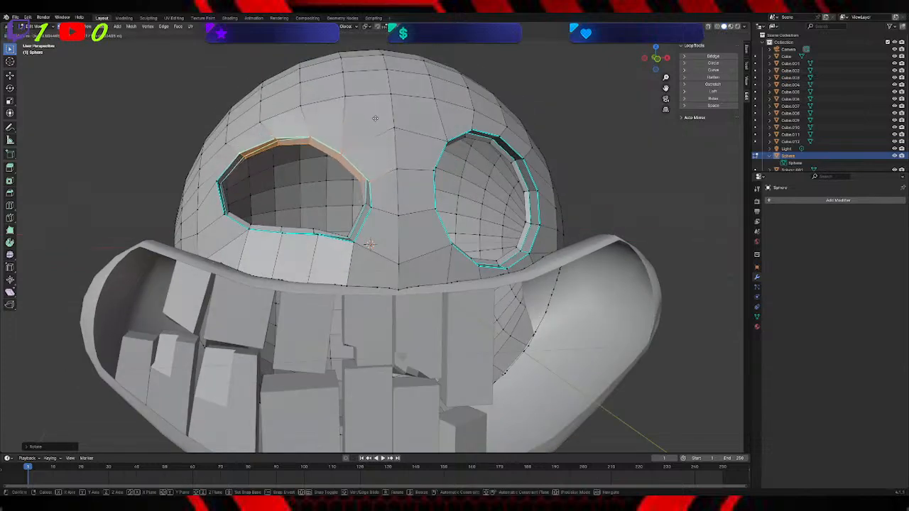
{"action": "left_click", "coordinate": [377, 122]}
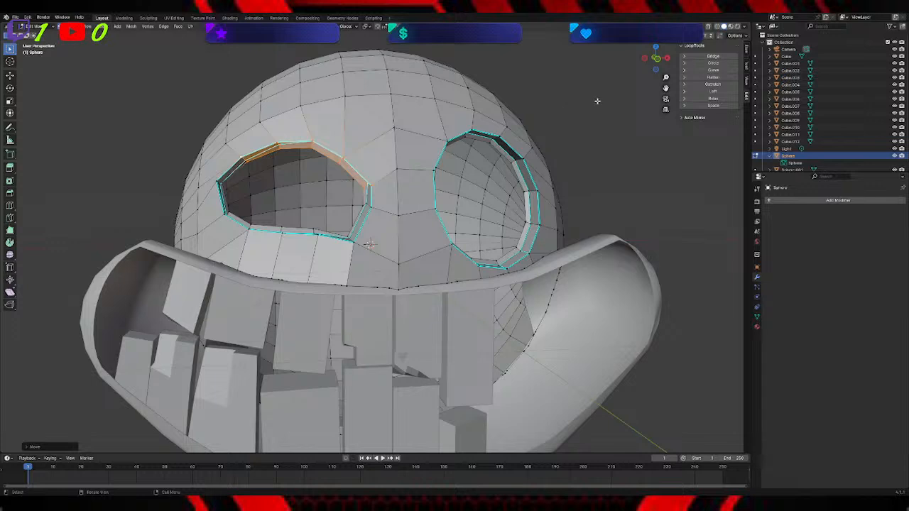
{"action": "left_click", "coordinate": [597, 108]}
Step: Select the vertices along the narrowed socket's outer side and move them slightly upward to refine the outer corner
{"action": "scroll", "coordinate": [597, 108], "scroll_direction": "down", "scroll_amount": 5}
{"action": "middle_click_drag", "start_coordinate": [594, 107], "coordinate": [587, 99]}
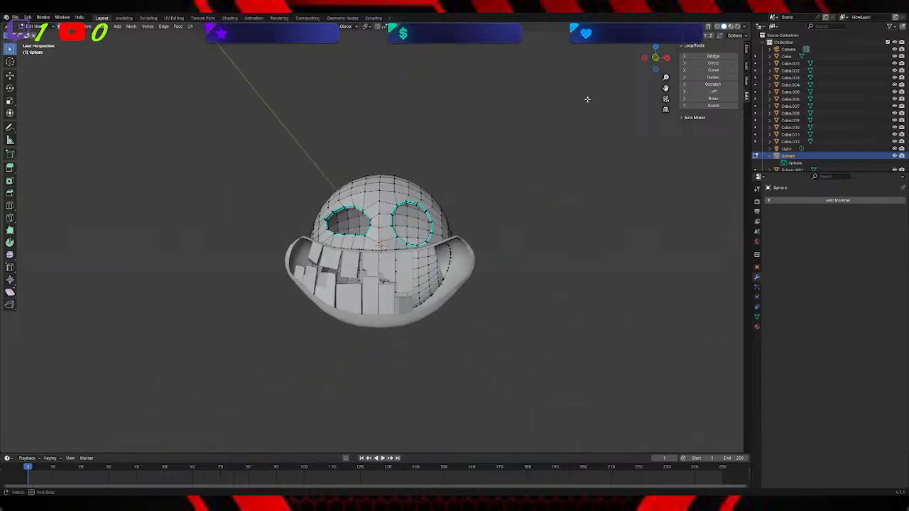
{"action": "middle_click_drag", "start_coordinate": [587, 98], "coordinate": [587, 100]}
{"action": "middle_click_drag", "start_coordinate": [415, 110], "coordinate": [377, 145]}
{"action": "scroll", "coordinate": [421, 139], "scroll_direction": "up", "scroll_amount": 3}
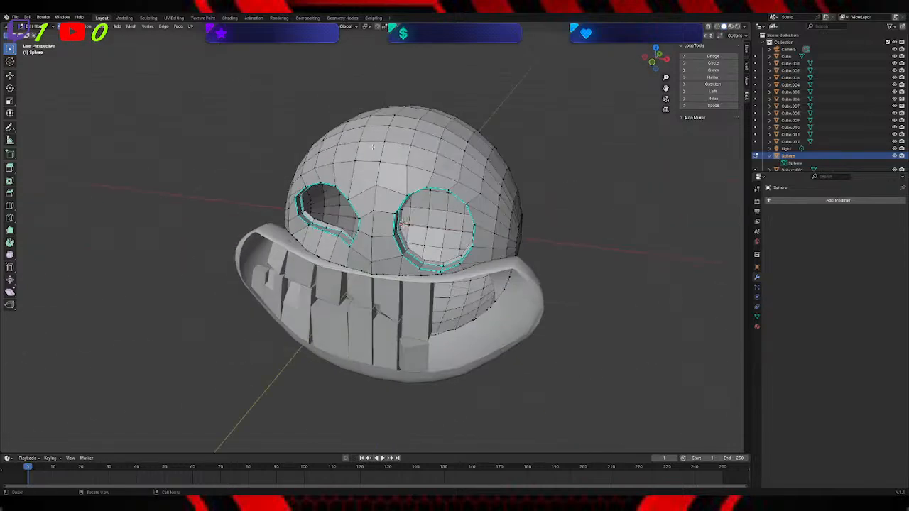
{"action": "scroll", "coordinate": [377, 145], "scroll_direction": "up", "scroll_amount": 3}
{"action": "middle_click_drag", "start_coordinate": [326, 191], "coordinate": [316, 182]}
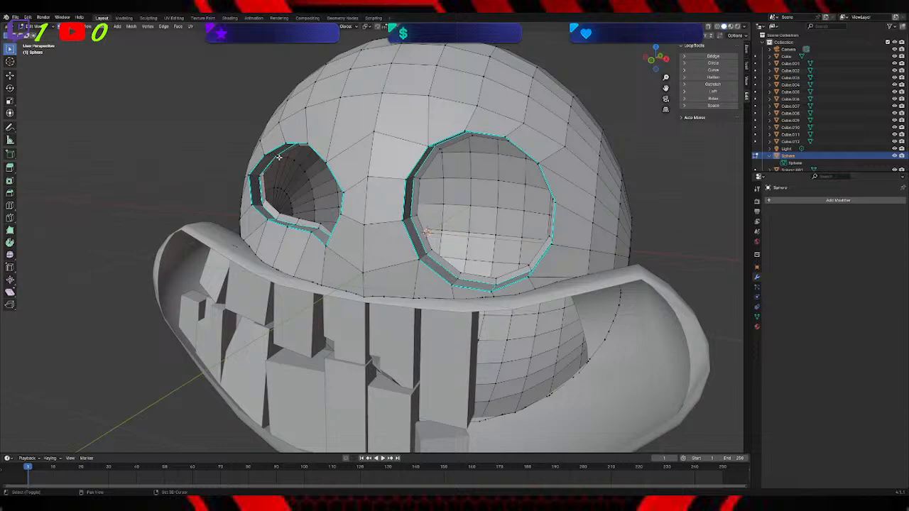
{"action": "left_click", "coordinate": [259, 175], "text": "shift"}
{"action": "left_click", "coordinate": [260, 205], "text": "shift"}
{"action": "middle_click_drag", "start_coordinate": [266, 154], "coordinate": [306, 161]}
{"action": "key", "text": "g"}
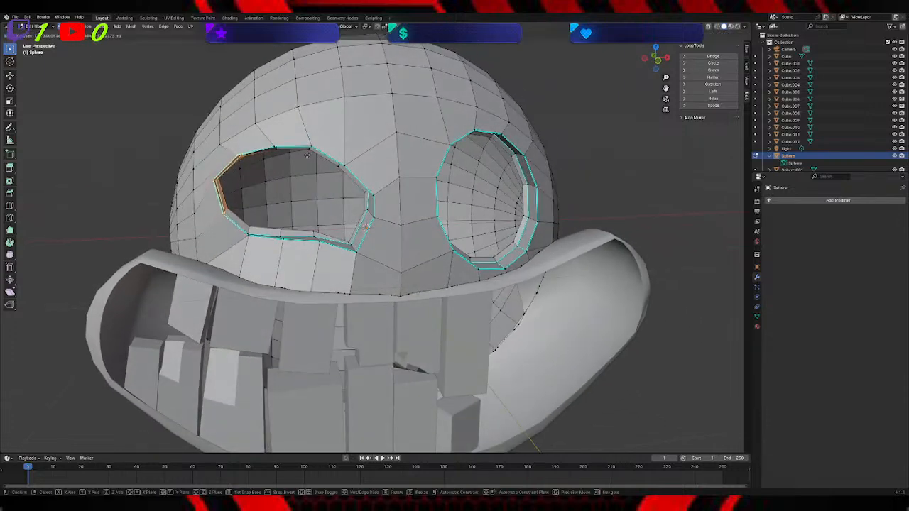
{"action": "left_click", "coordinate": [307, 155]}
{"action": "left_click", "coordinate": [624, 182]}
Step: Return the head to Object Mode and apply Shade Smooth to it
{"action": "scroll", "coordinate": [633, 168], "scroll_direction": "down", "scroll_amount": 6}
{"action": "middle_click_drag", "start_coordinate": [636, 169], "coordinate": [610, 149]}
{"action": "left_click", "coordinate": [36, 26]}
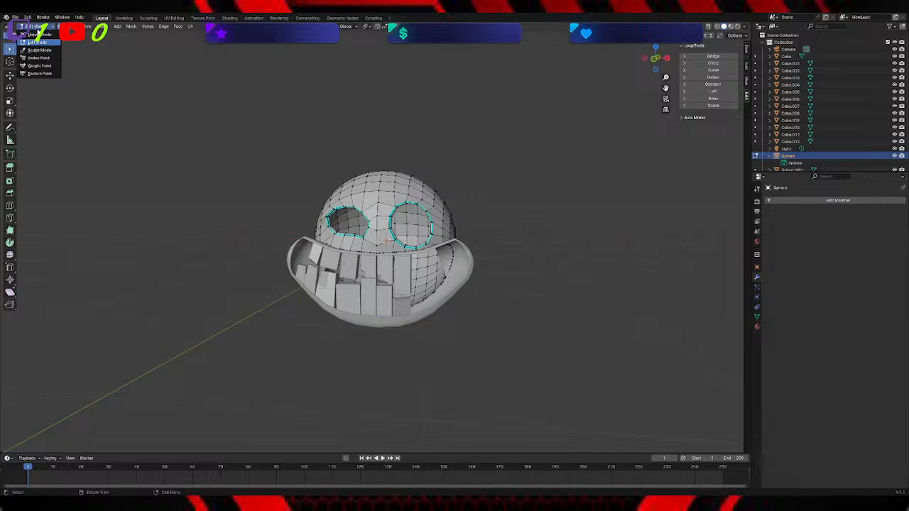
{"action": "left_click", "coordinate": [39, 34]}
{"action": "middle_click_drag", "start_coordinate": [248, 67], "coordinate": [338, 159]}
{"action": "right_click", "coordinate": [338, 160]}
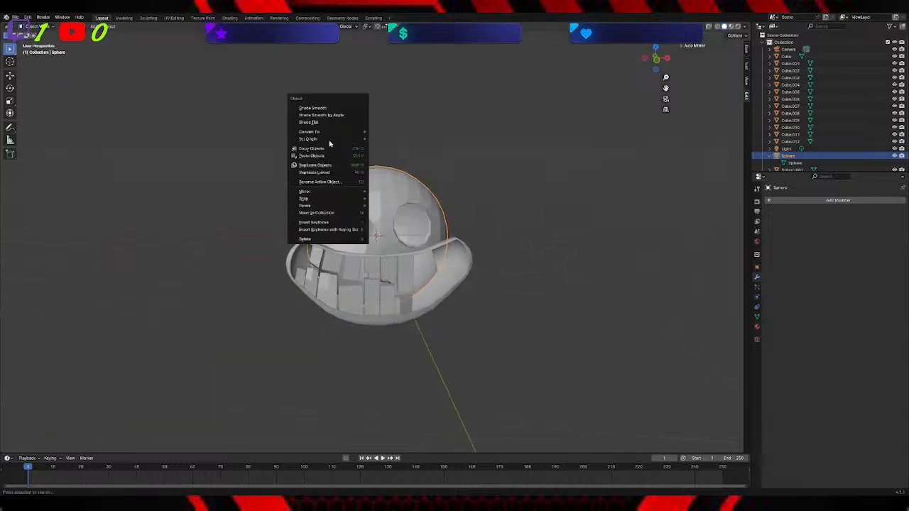
{"action": "left_click", "coordinate": [321, 108]}
{"action": "left_click", "coordinate": [524, 146]}
{"action": "middle_click_drag", "start_coordinate": [523, 146], "coordinate": [473, 134]}
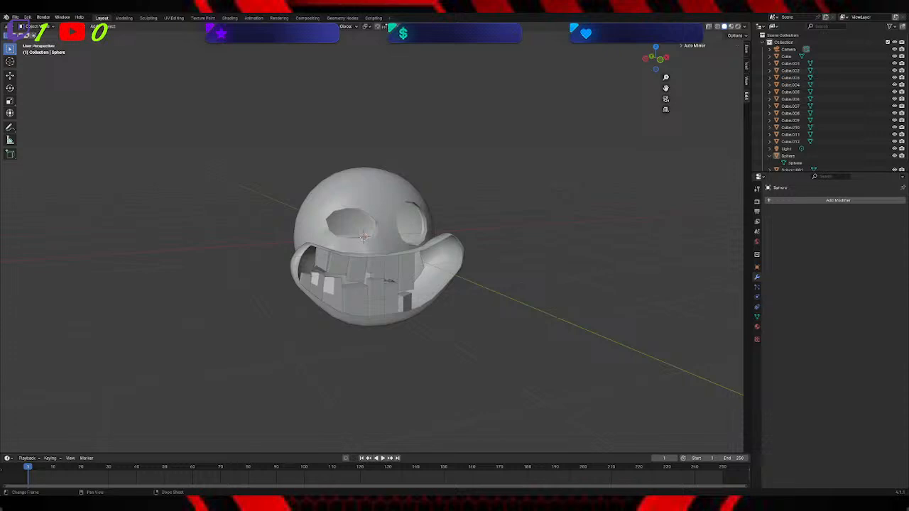
Step: Select the head sphere and the mouth piece and join them into one object
{"action": "middle_click_drag", "start_coordinate": [570, 299], "coordinate": [534, 266]}
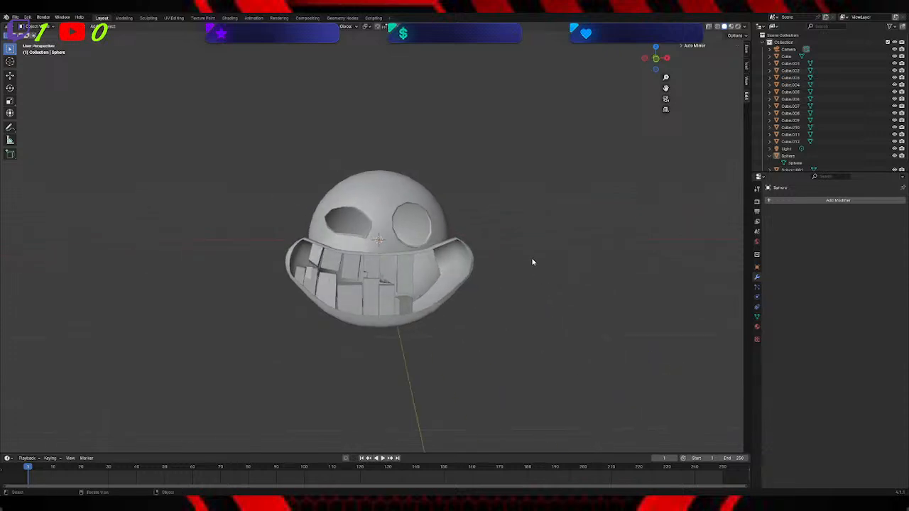
{"action": "middle_click_drag", "start_coordinate": [522, 182], "coordinate": [461, 205]}
{"action": "left_click", "coordinate": [460, 206]}
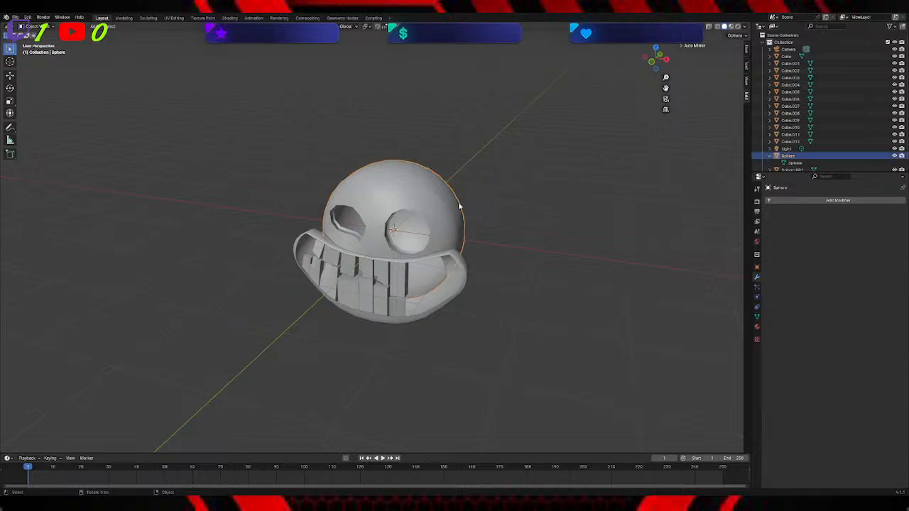
{"action": "left_click", "coordinate": [462, 278], "text": "shift"}
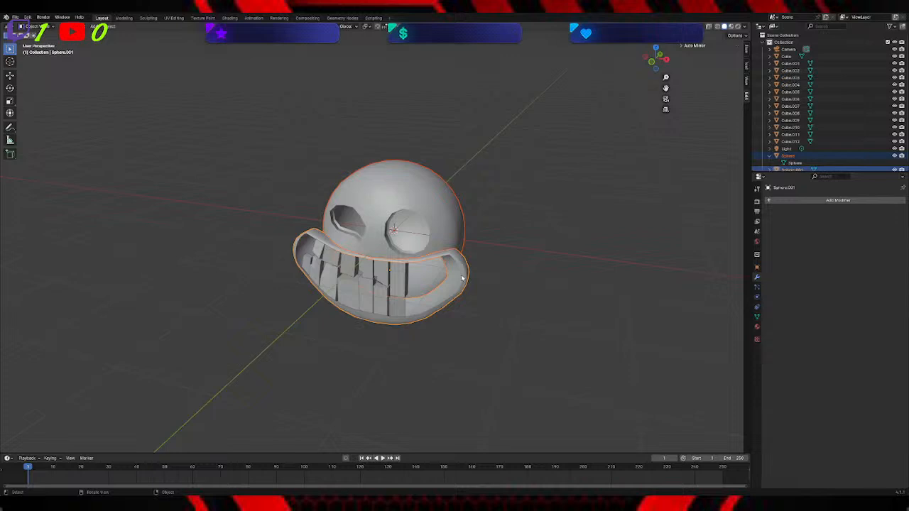
{"action": "key", "text": "ctrl+j"}
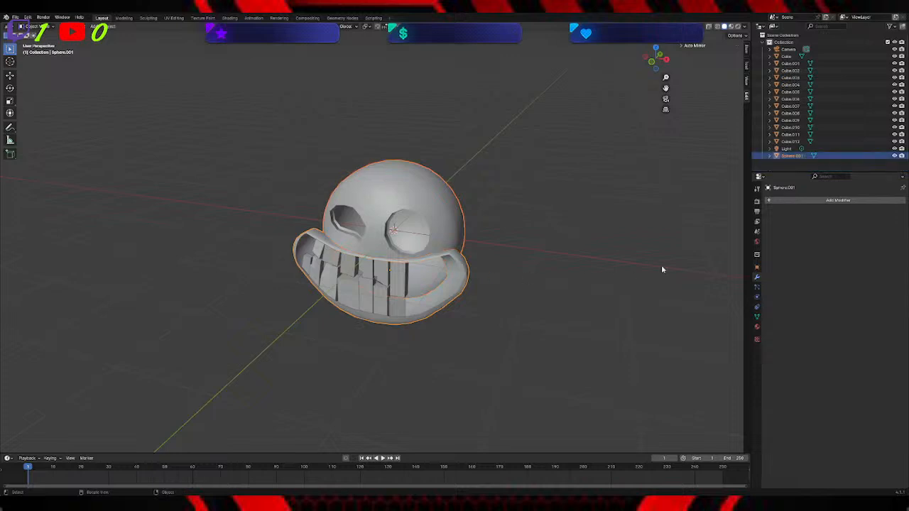
Step: Add a Boolean modifier to the joined head and mouth
{"action": "left_click", "coordinate": [810, 201]}
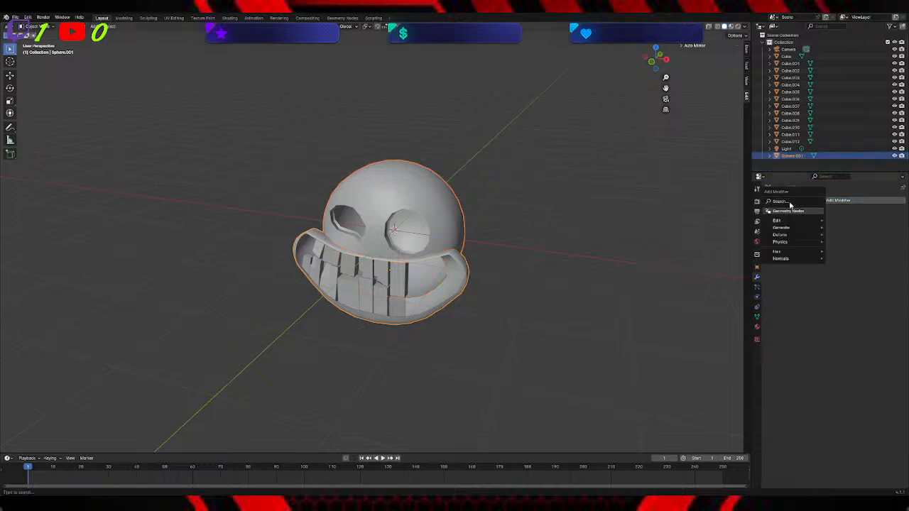
{"action": "left_click", "coordinate": [780, 204]}
{"action": "type", "text": "boo"}
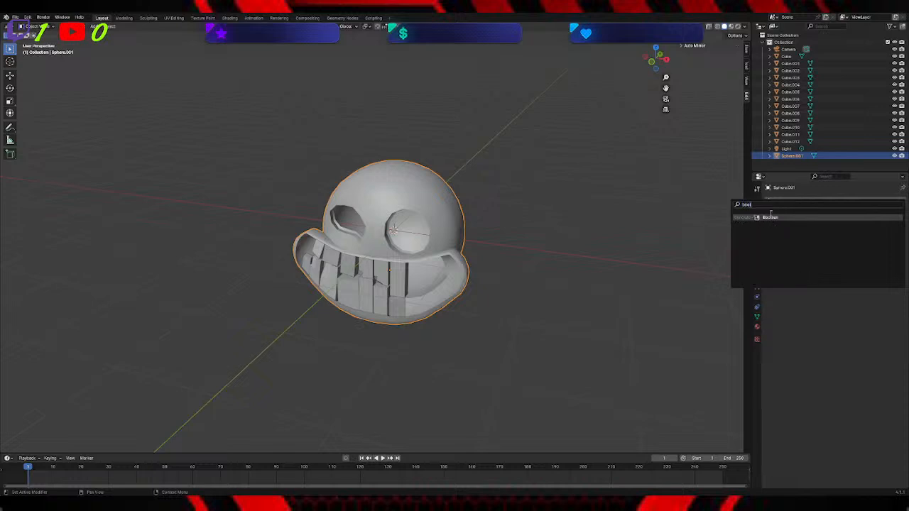
{"action": "left_click", "coordinate": [770, 218]}
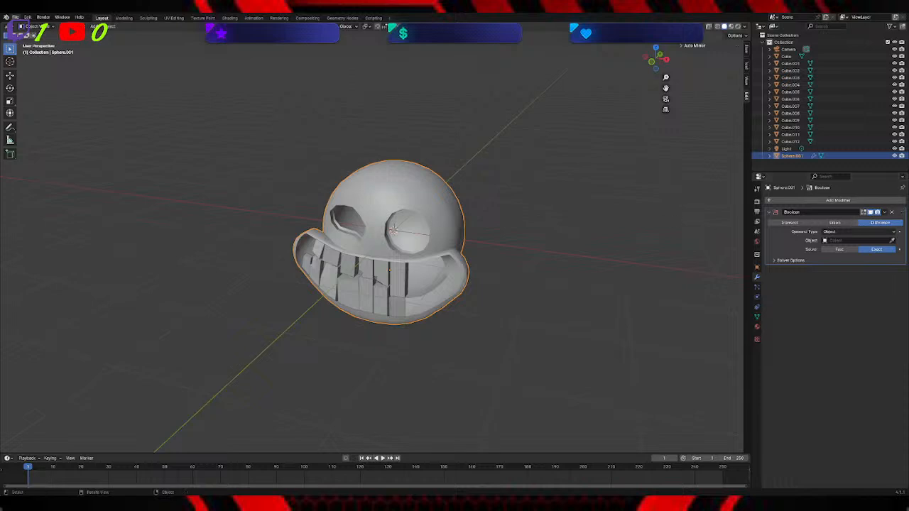
Step: Add a mesh cylinder at the scene's centre and raise its vertex count for a smoother outline
{"action": "left_click", "coordinate": [176, 107]}
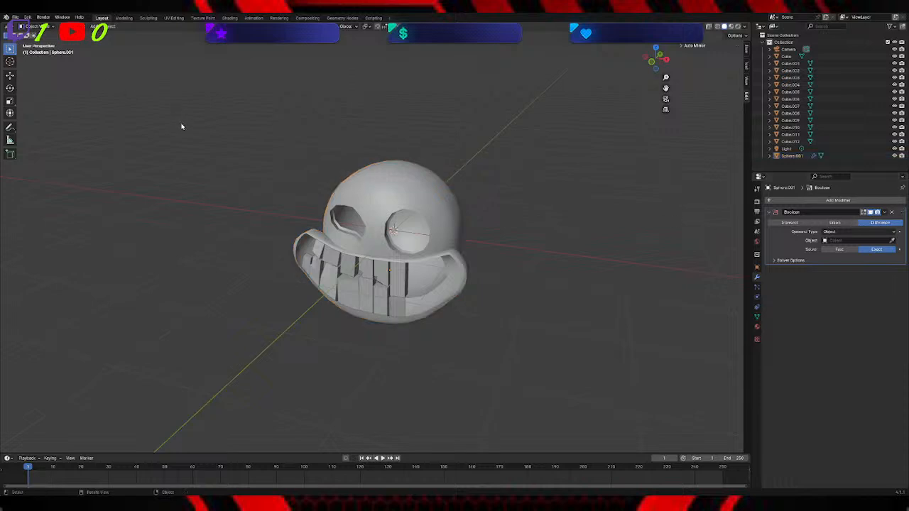
{"action": "key", "text": "shift+a"}
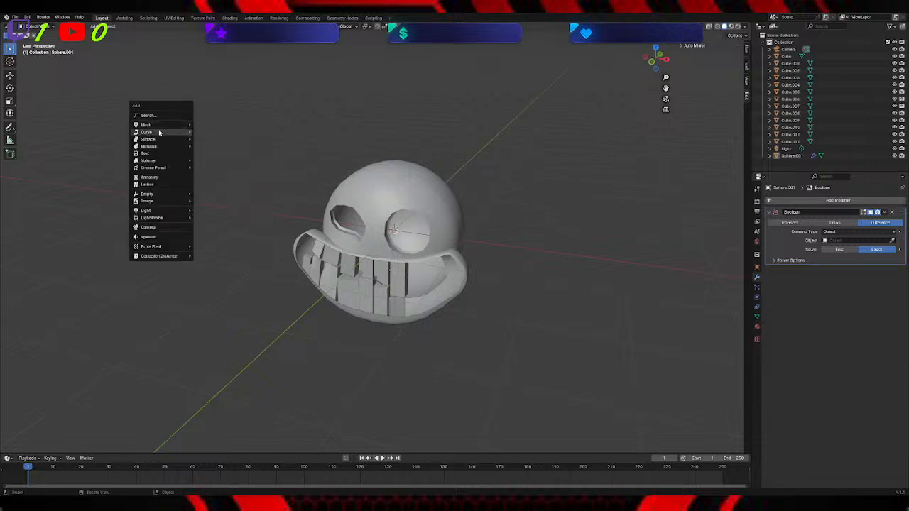
{"action": "mouse_move", "coordinate": [167, 125]}
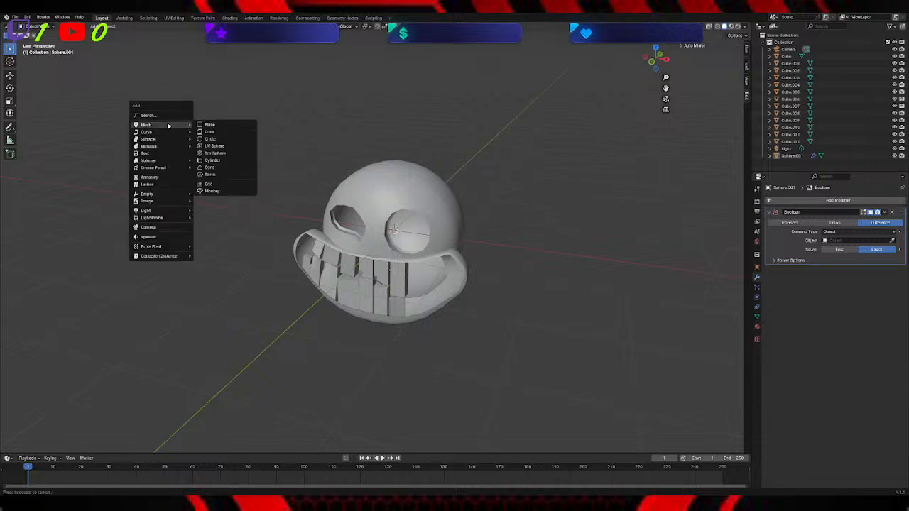
{"action": "left_click", "coordinate": [217, 161]}
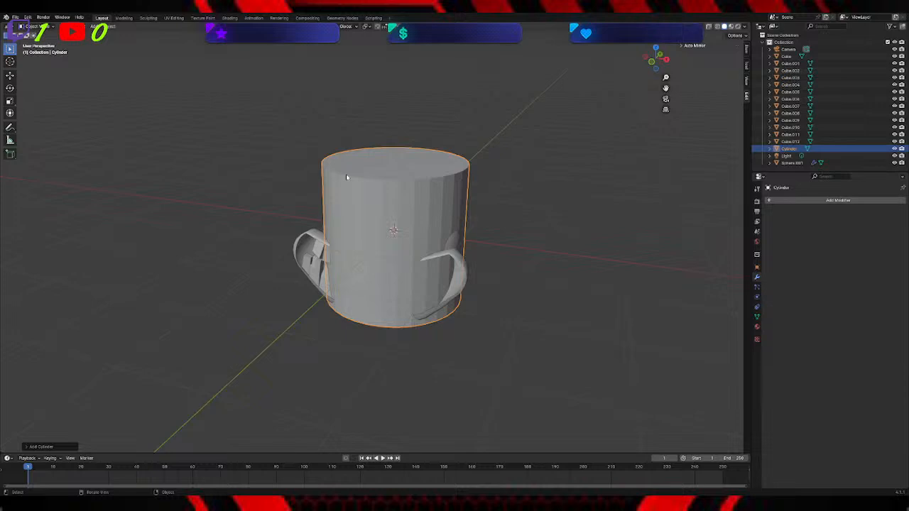
{"action": "left_click", "coordinate": [51, 447]}
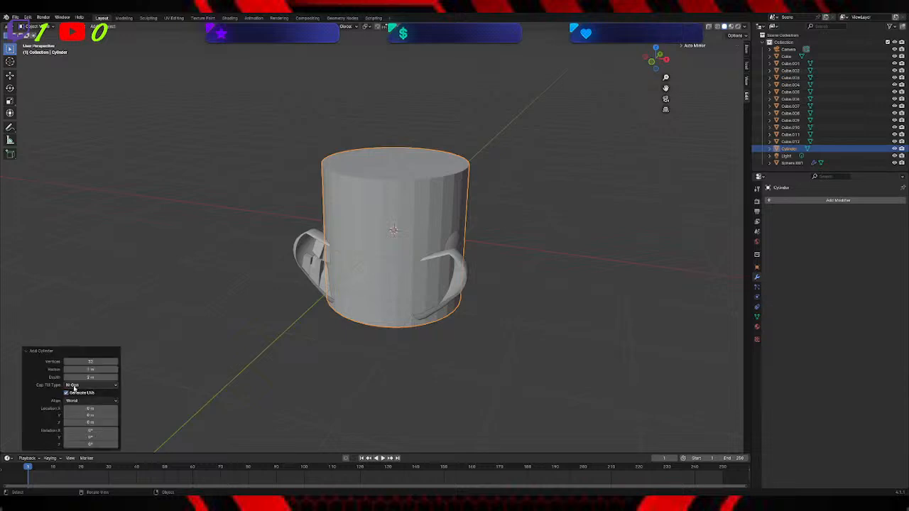
{"action": "left_click_drag", "start_coordinate": [84, 362], "coordinate": [817, 362]}
{"action": "mouse_move", "coordinate": [537, 269]}
{"action": "middle_mouse_down"}
{"action": "mouse_move", "coordinate": [544, 263]}
{"action": "mouse_move", "coordinate": [539, 273]}
{"action": "middle_mouse_up"}
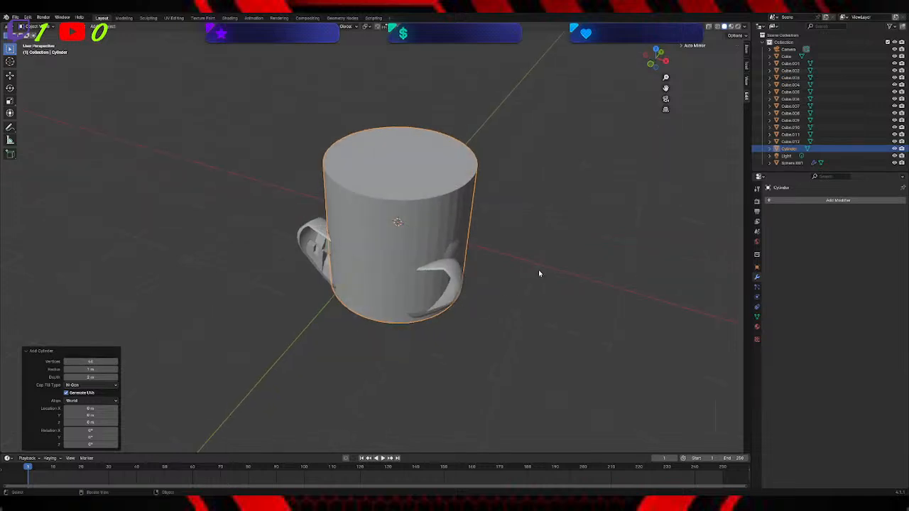
Step: Scale the cylinder down to about 0.3 and stretch it along the Z axis into a tall, thin column
{"action": "key", "text": "s"}
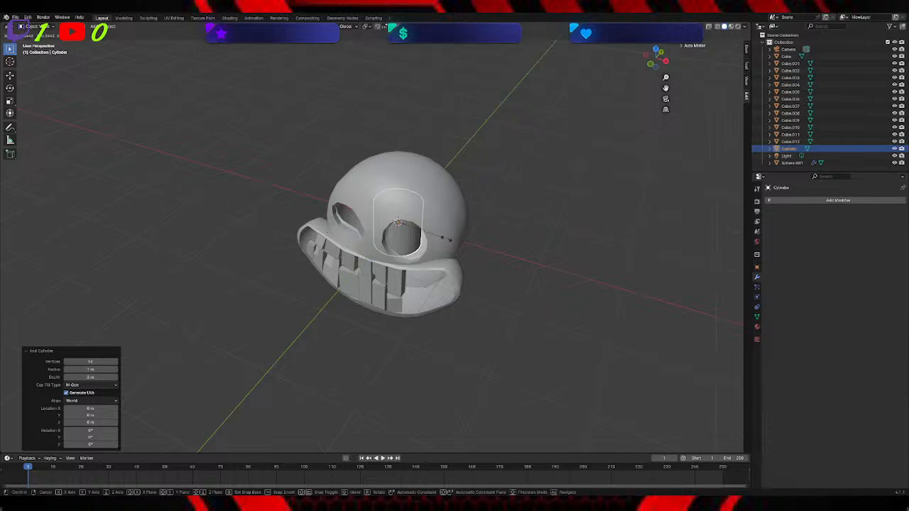
{"action": "left_click", "coordinate": [439, 238]}
{"action": "key", "text": "s"}
{"action": "key", "text": "z"}
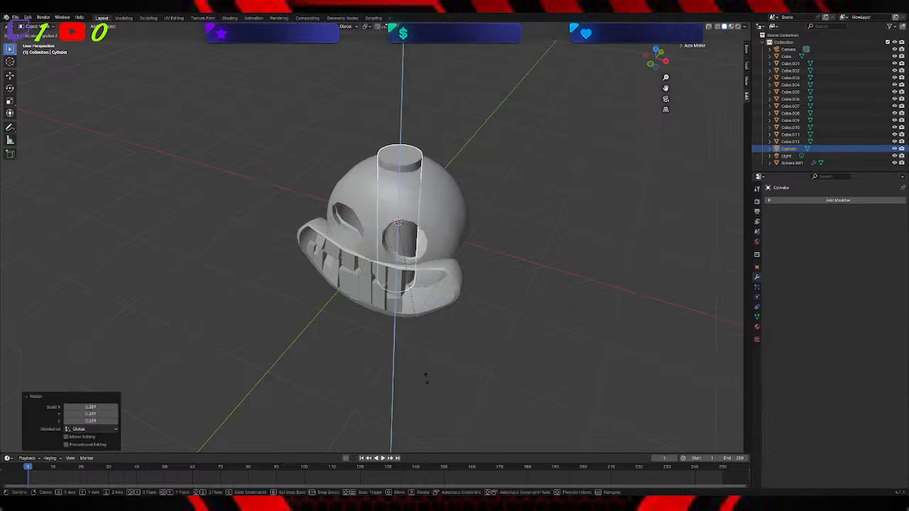
{"action": "left_click", "coordinate": [430, 374]}
Step: Move the cylinder beside the round eye socket over the mouth corner, raise it about 1 m along Z, and nudge it slightly
{"action": "key", "text": "g"}
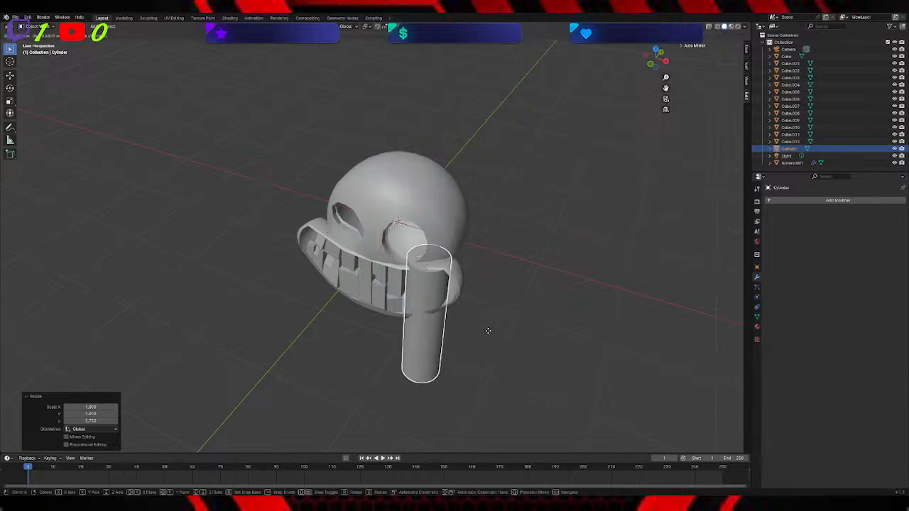
{"action": "left_click", "coordinate": [489, 334]}
{"action": "key", "text": "g"}
{"action": "key", "text": "z"}
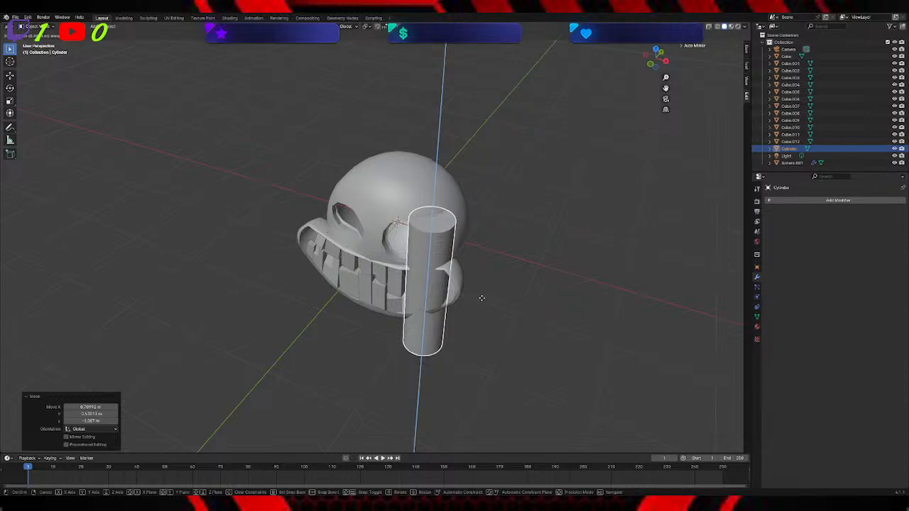
{"action": "left_click", "coordinate": [478, 275]}
{"action": "middle_click_drag", "start_coordinate": [477, 276], "coordinate": [554, 250]}
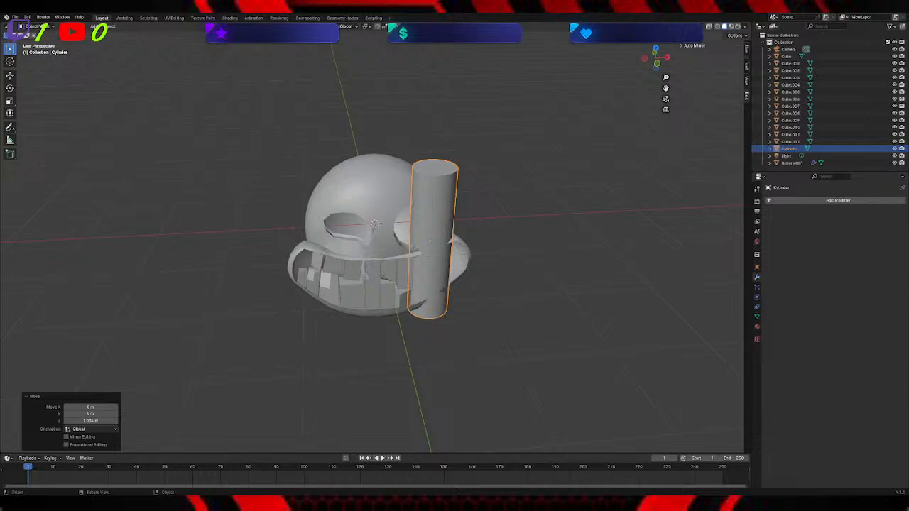
{"action": "middle_click_drag", "start_coordinate": [402, 245], "coordinate": [412, 269]}
{"action": "key", "text": "g"}
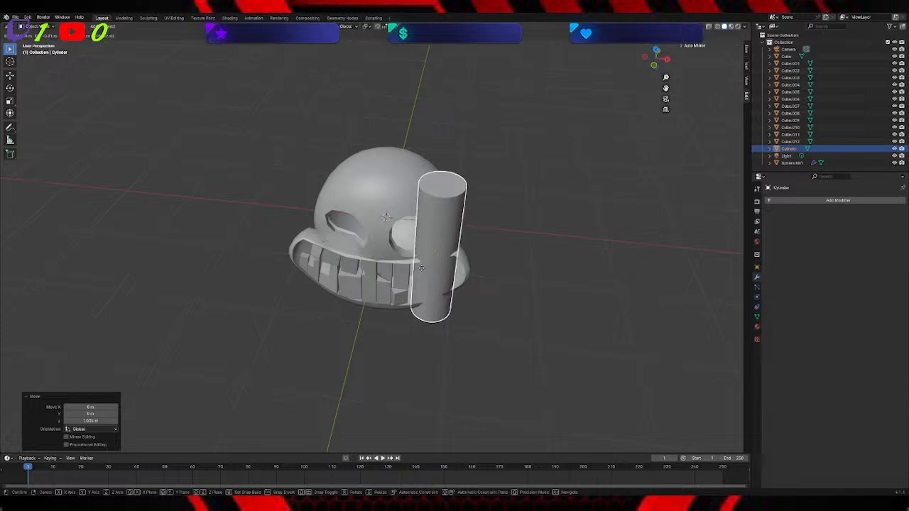
{"action": "left_click", "coordinate": [420, 271]}
Step: Stretch the cylinder along the Y axis by about 1.8 to give it an oval cross-section
{"action": "middle_click_drag", "start_coordinate": [550, 249], "coordinate": [508, 260]}
{"action": "key", "text": "g"}
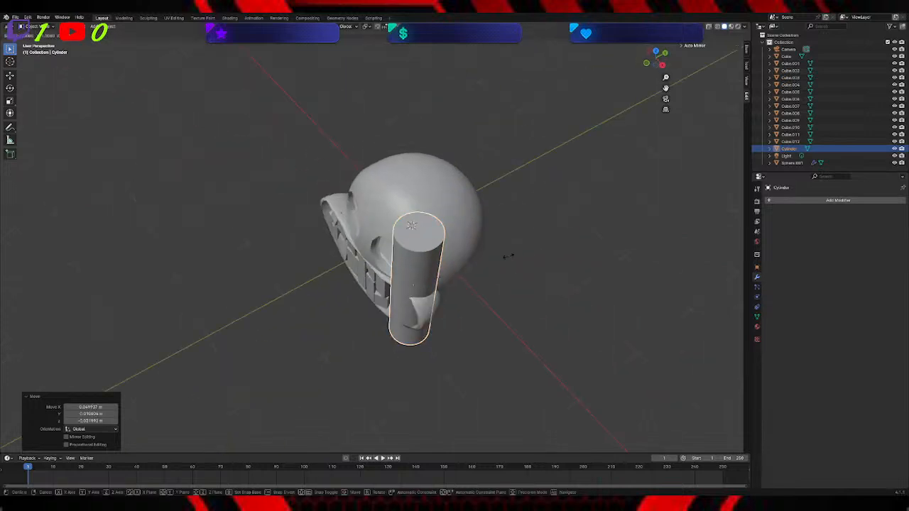
{"action": "key", "text": "y"}
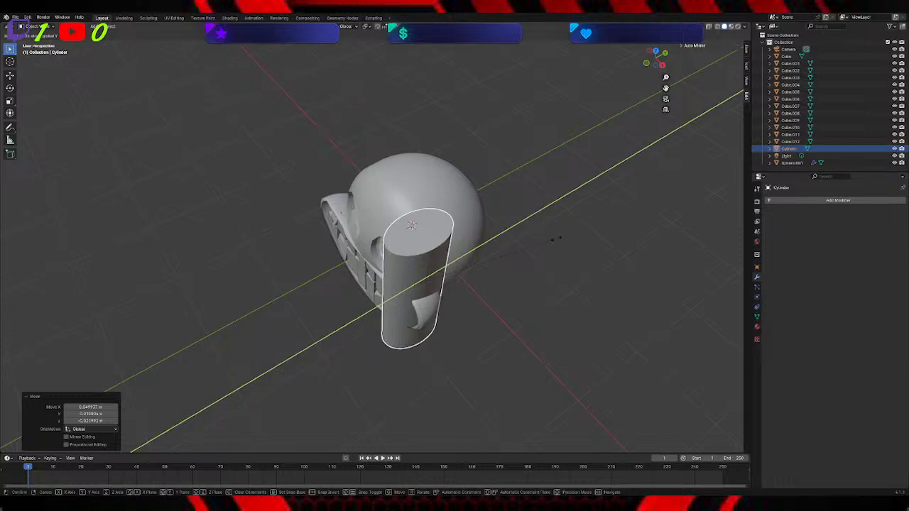
{"action": "left_click", "coordinate": [583, 231]}
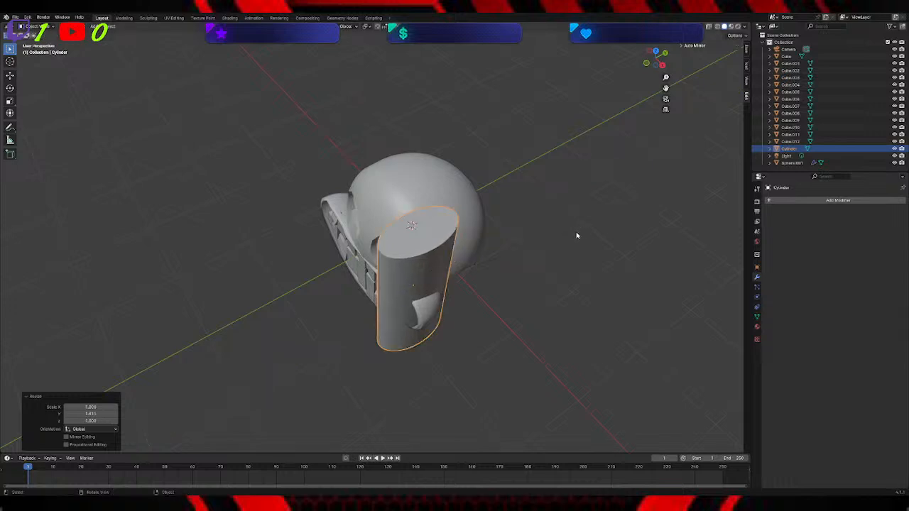
Step: Reposition the stretched cylinder at the side of the skull and rotate it about 16° around the Z axis
{"action": "key", "text": "g"}
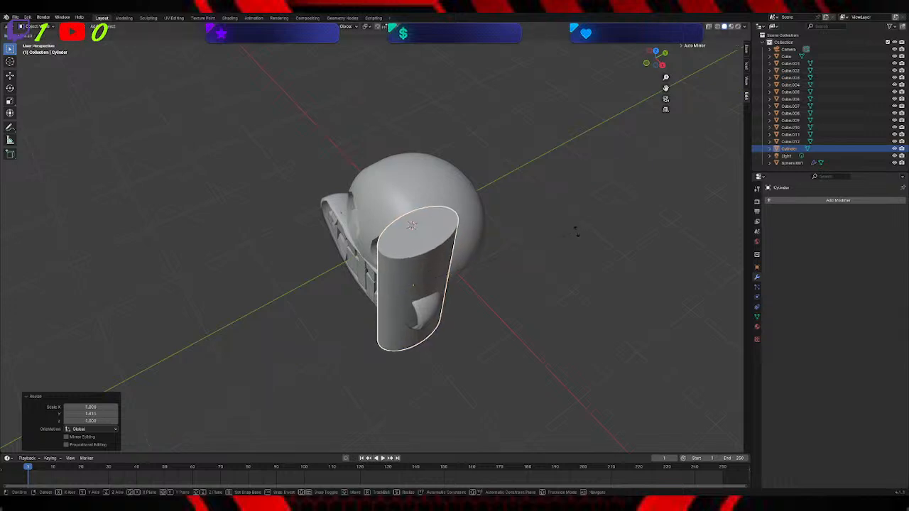
{"action": "left_click", "coordinate": [577, 233]}
{"action": "key", "text": "r"}
{"action": "key", "text": "z"}
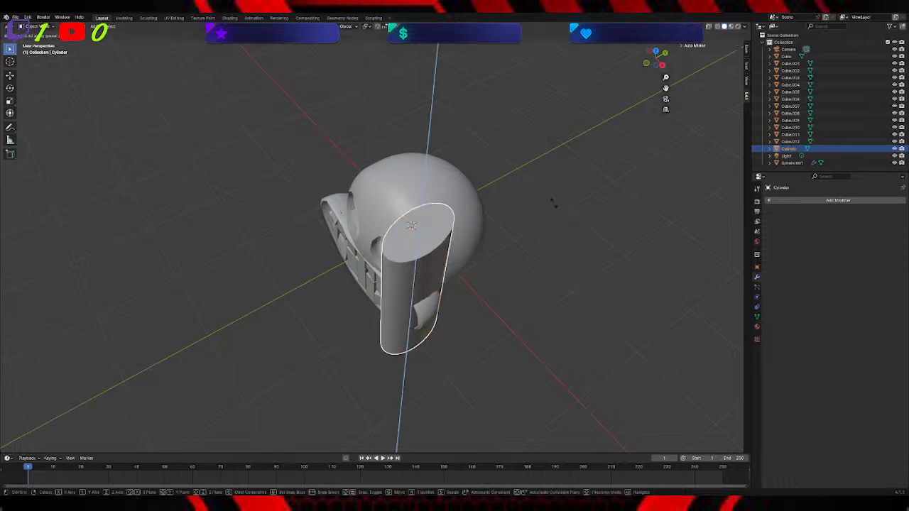
{"action": "left_click", "coordinate": [536, 197]}
{"action": "middle_click_drag", "start_coordinate": [537, 197], "coordinate": [569, 220]}
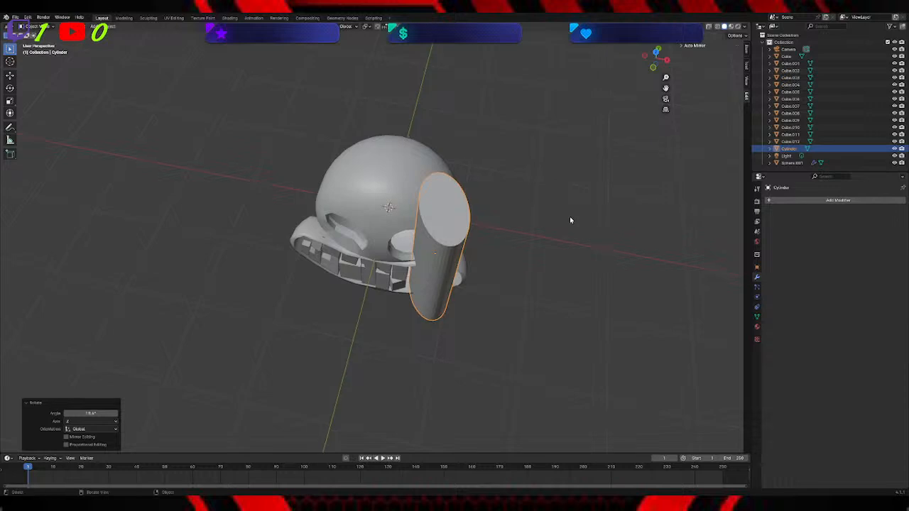
Step: Move the cylinder freely beside the skull's eye socket and adjust its height along the Z axis
{"action": "key", "text": "g"}
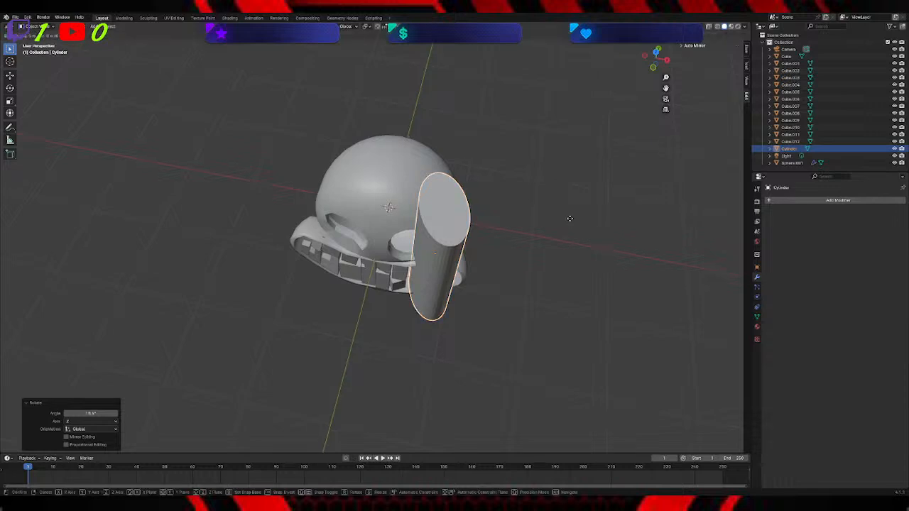
{"action": "left_click", "coordinate": [568, 210]}
{"action": "key", "text": "g"}
{"action": "key", "text": "z"}
{"action": "left_click", "coordinate": [560, 208]}
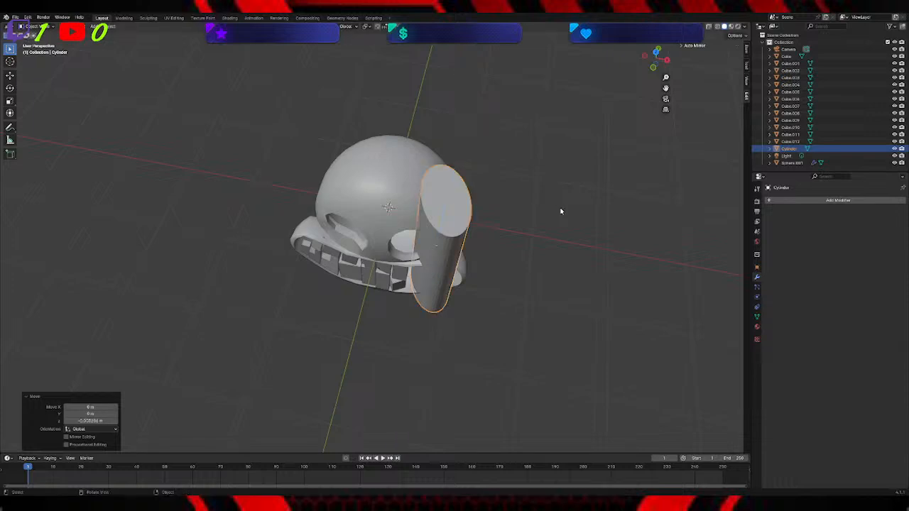
Step: Move the cylinder along the X axis by about -0.08 m so it overlaps the side of the skull
{"action": "key", "text": "x"}
{"action": "key", "text": "Return"}
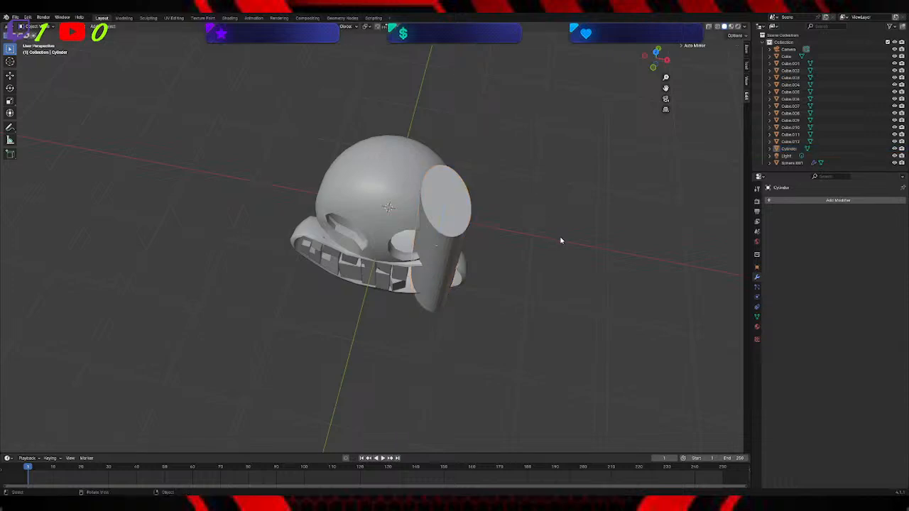
{"action": "left_click", "coordinate": [451, 215]}
{"action": "key", "text": "g"}
{"action": "key", "text": "x"}
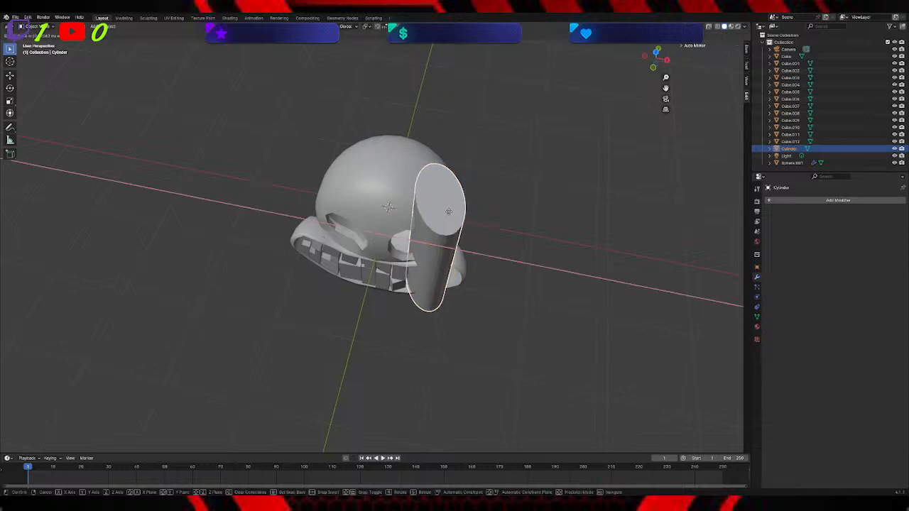
{"action": "left_click", "coordinate": [446, 211]}
Step: In Edit Mode, select the vertices on the cylinder's rear half, move them backward to elongate it past the skull, and return to Object Mode
{"action": "mouse_move", "coordinate": [446, 212]}
{"action": "middle_mouse_down"}
{"action": "mouse_move", "coordinate": [518, 213]}
{"action": "mouse_move", "coordinate": [436, 206]}
{"action": "middle_mouse_up"}
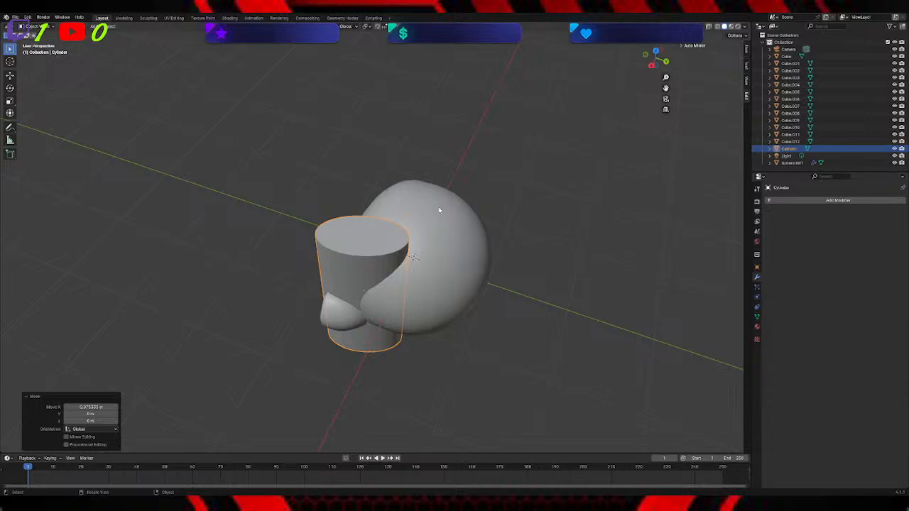
{"action": "middle_click_drag", "start_coordinate": [420, 218], "coordinate": [392, 206]}
{"action": "left_click", "coordinate": [33, 28]}
{"action": "left_click", "coordinate": [36, 44]}
{"action": "left_click_drag", "start_coordinate": [378, 203], "coordinate": [448, 266]}
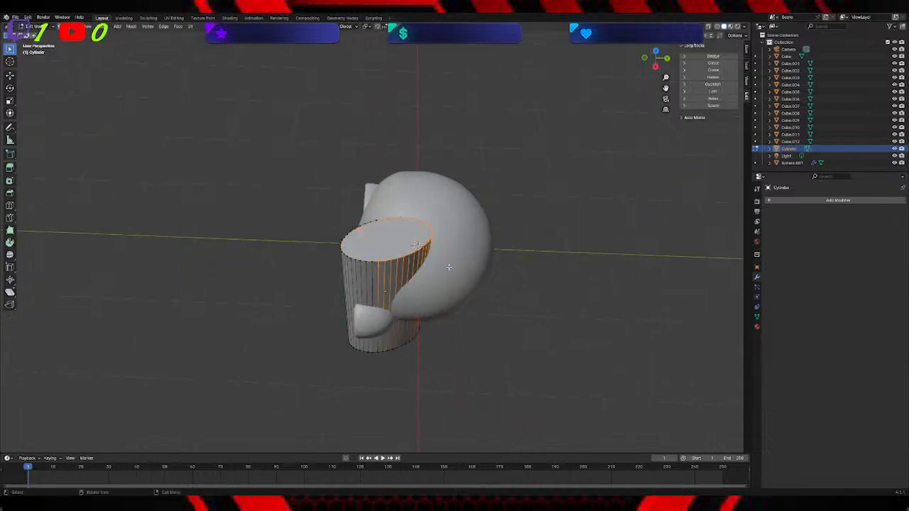
{"action": "key", "text": "g"}
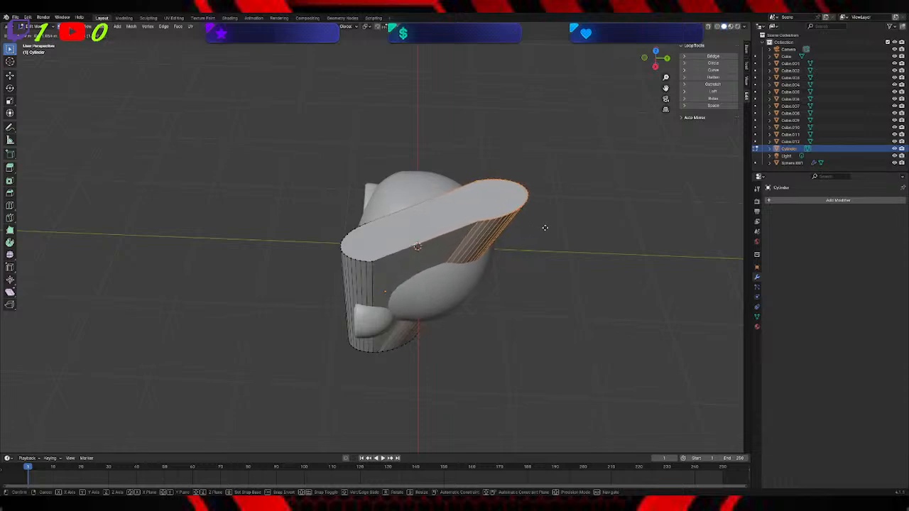
{"action": "left_click", "coordinate": [542, 234]}
{"action": "middle_click_drag", "start_coordinate": [542, 234], "coordinate": [570, 219]}
{"action": "left_click", "coordinate": [386, 192]}
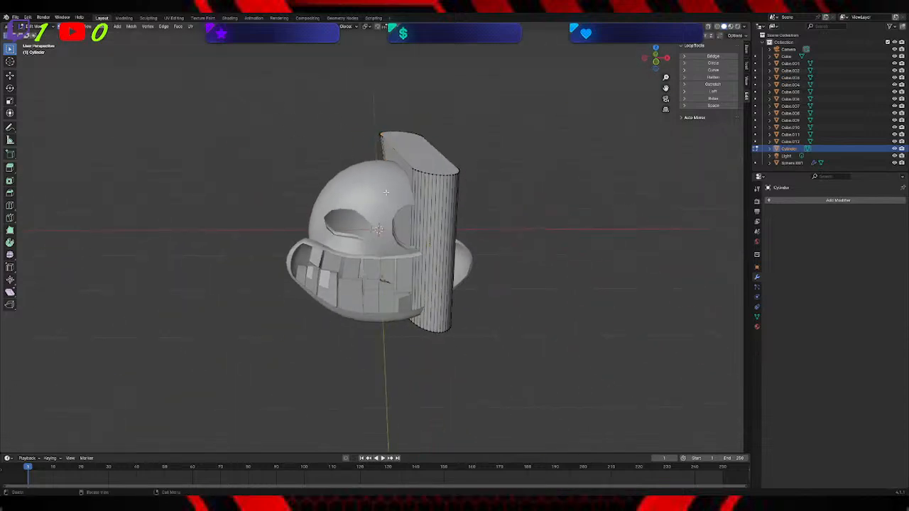
{"action": "left_click", "coordinate": [32, 26]}
{"action": "left_click", "coordinate": [28, 34]}
Step: Set Cylinder as the object of the skull's Difference Boolean, hide the cylinder, and apply the modifier
{"action": "left_click", "coordinate": [369, 197]}
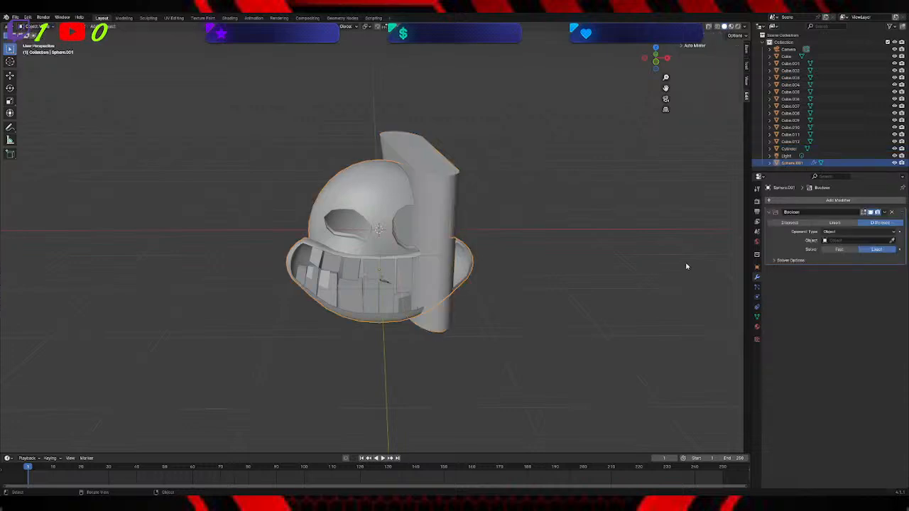
{"action": "left_click", "coordinate": [851, 240]}
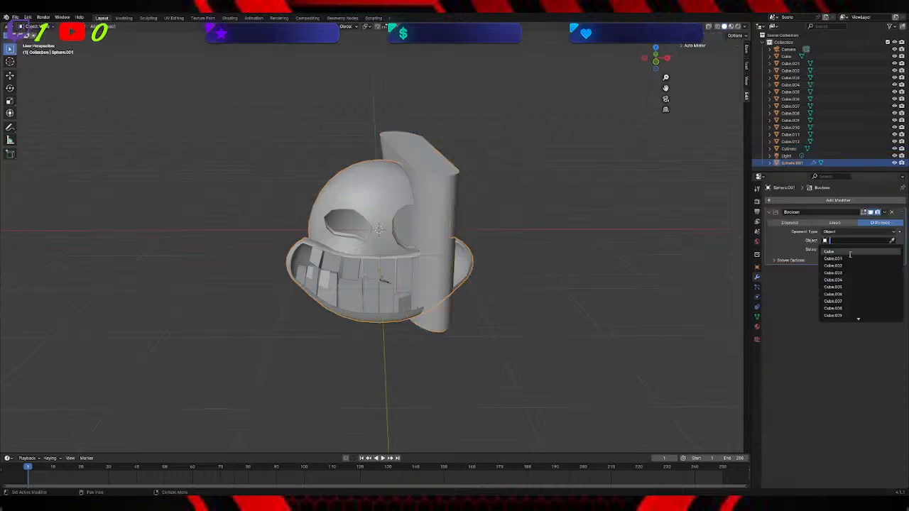
{"action": "scroll", "coordinate": [848, 277], "scroll_direction": "down", "scroll_amount": 4}
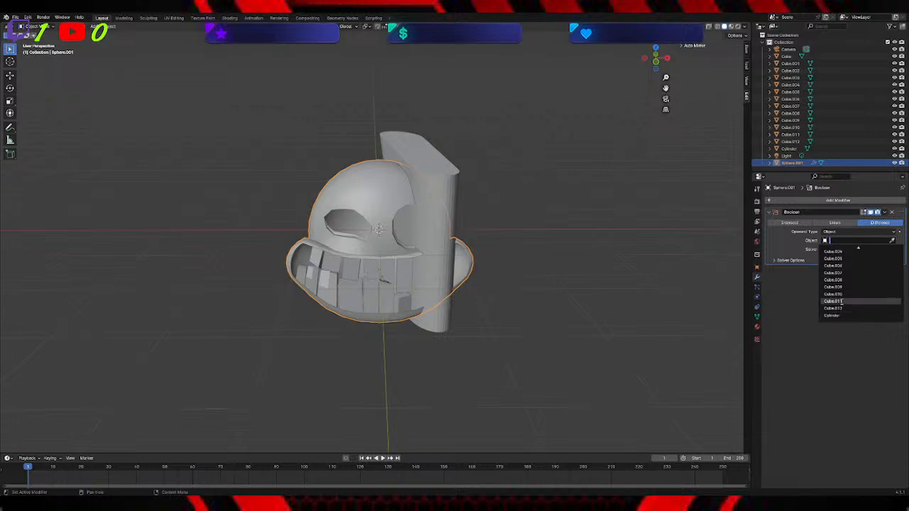
{"action": "left_click", "coordinate": [833, 315]}
{"action": "middle_click_drag", "start_coordinate": [594, 217], "coordinate": [574, 217]}
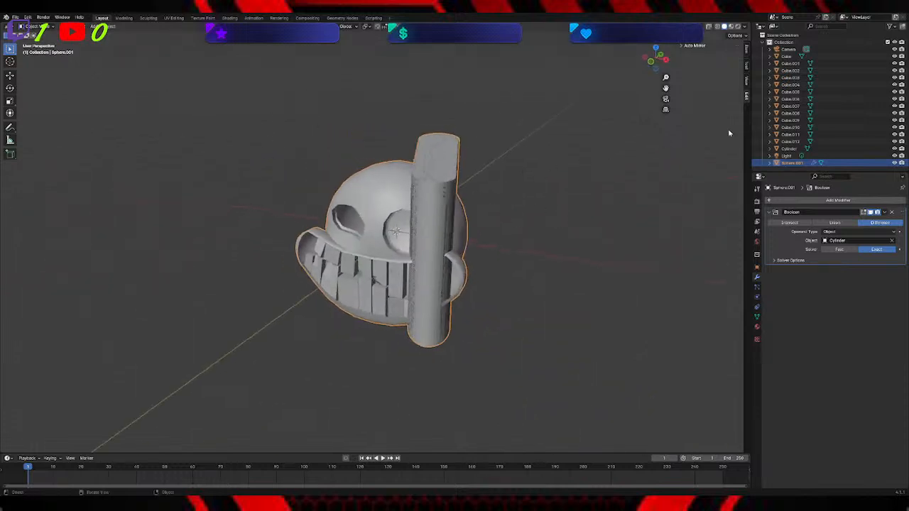
{"action": "left_click", "coordinate": [894, 148]}
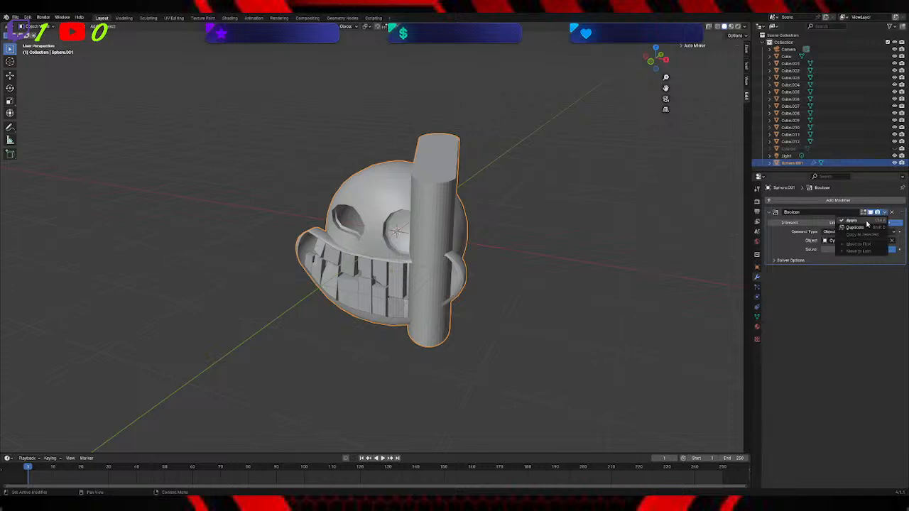
{"action": "left_click", "coordinate": [866, 221]}
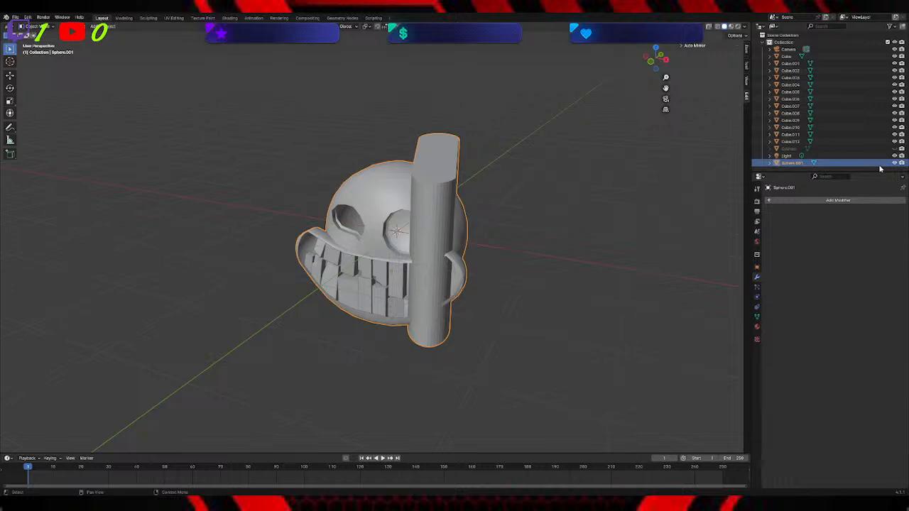
Step: Toggle the cylinder's visibility and examine the Boolean cut on the side of the skull
{"action": "left_click", "coordinate": [894, 150]}
{"action": "left_click", "coordinate": [894, 150]}
{"action": "middle_click_drag", "start_coordinate": [625, 182], "coordinate": [598, 185]}
{"action": "middle_click_drag", "start_coordinate": [436, 163], "coordinate": [533, 176]}
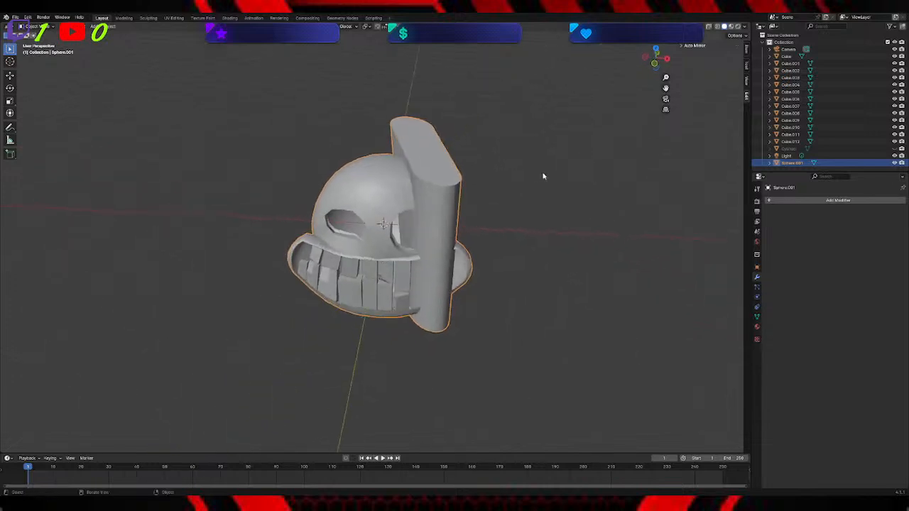
{"action": "left_click", "coordinate": [893, 149]}
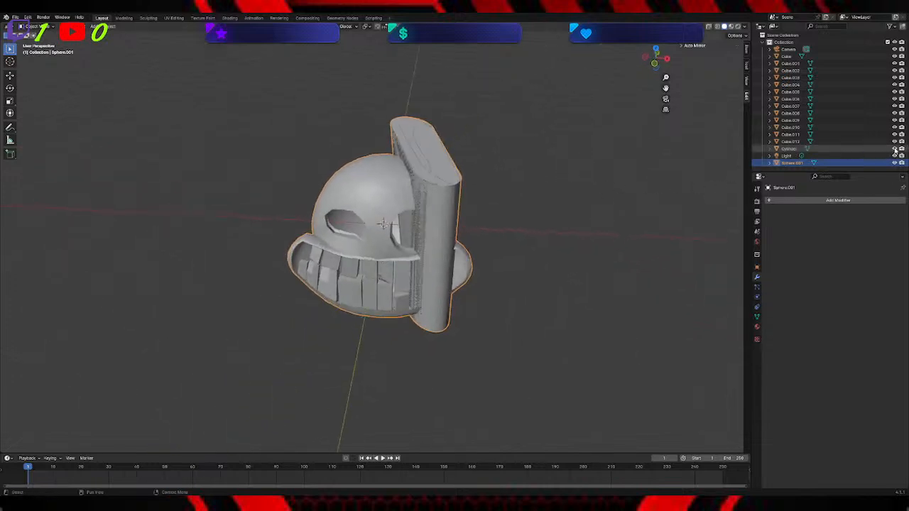
Step: Undo the applied Boolean, the hiding of the cylinder, and the choice of Cylinder as the Boolean object
{"action": "key", "text": "ctrl+z"}
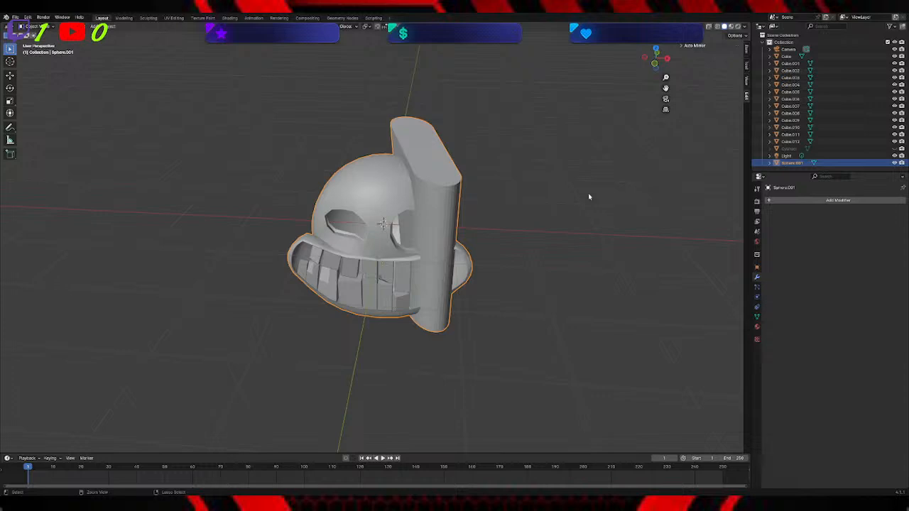
{"action": "key", "text": "ctrl+shift+z"}
{"action": "key", "text": "ctrl+z"}
{"action": "key", "text": "ctrl+shift+z"}
{"action": "key", "text": "ctrl+shift+z"}
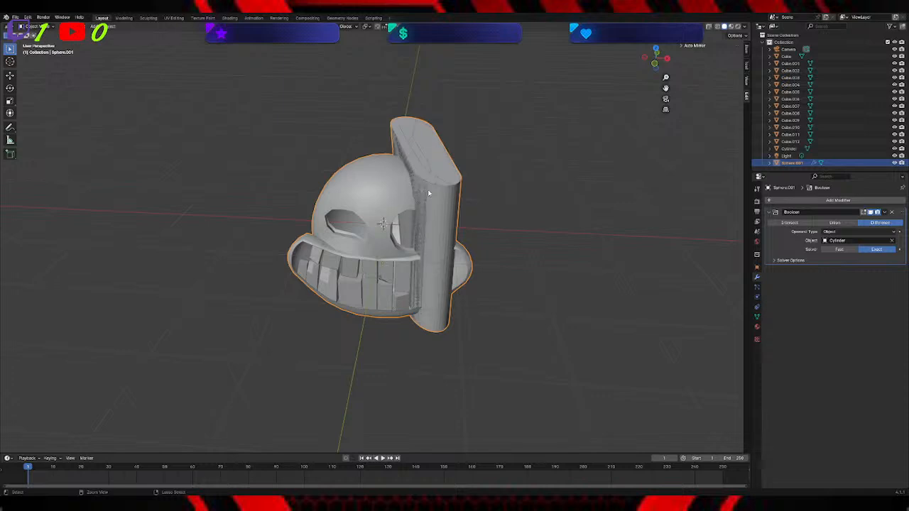
{"action": "key", "text": "ctrl+z"}
Step: Expand the skull Boolean's solver options, keep the operation on Difference, and set its object to Cylinder
{"action": "middle_click_drag", "start_coordinate": [618, 213], "coordinate": [741, 236]}
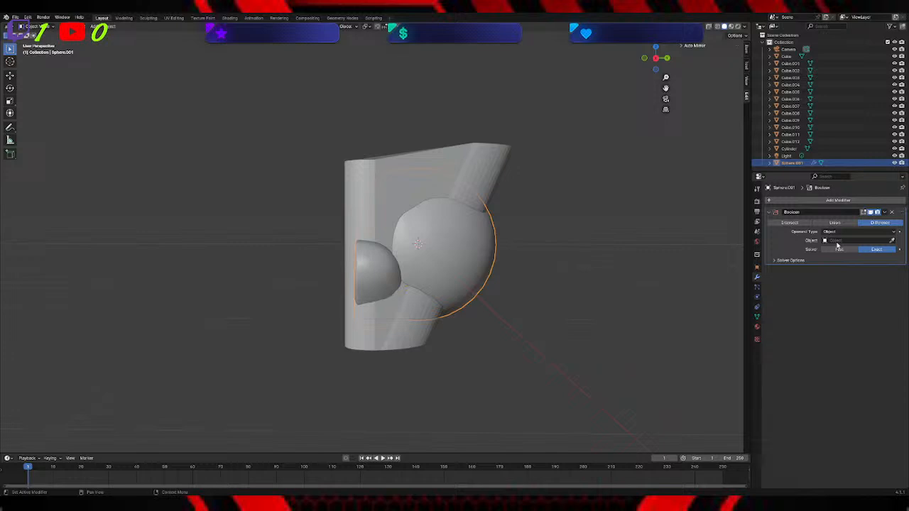
{"action": "left_click", "coordinate": [781, 260]}
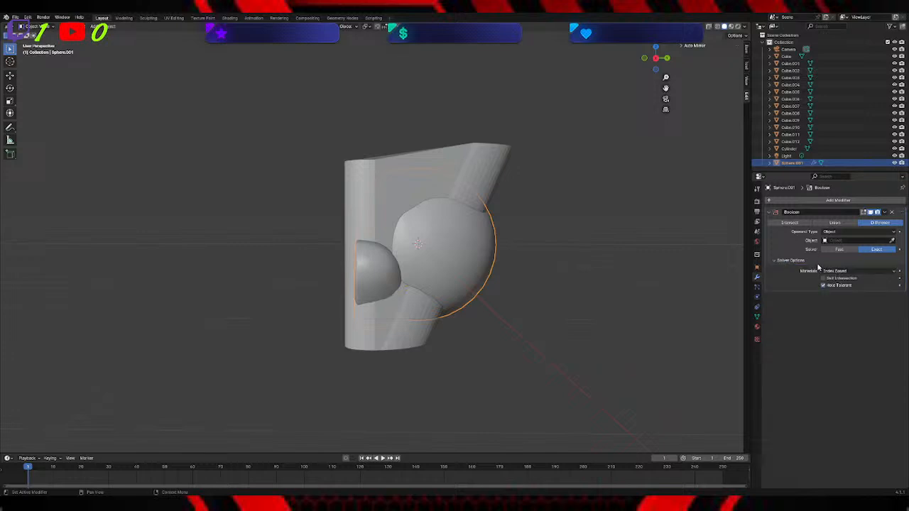
{"action": "left_click", "coordinate": [823, 224]}
{"action": "left_click", "coordinate": [791, 223]}
{"action": "left_click", "coordinate": [872, 222]}
{"action": "left_click", "coordinate": [847, 242]}
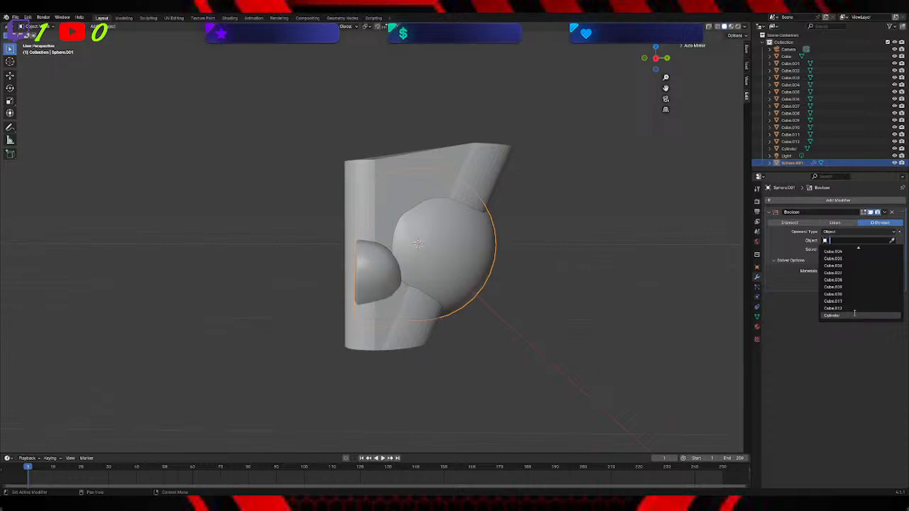
{"action": "left_click", "coordinate": [851, 316]}
{"action": "middle_click_drag", "start_coordinate": [647, 265], "coordinate": [731, 220]}
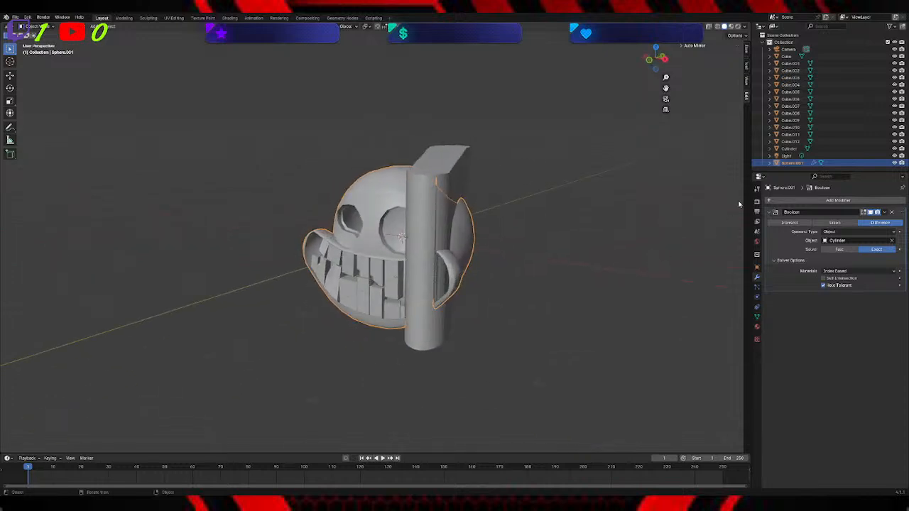
Step: Select the cylinder and nudge it slightly to adjust where it cuts the skull
{"action": "left_click", "coordinate": [788, 149]}
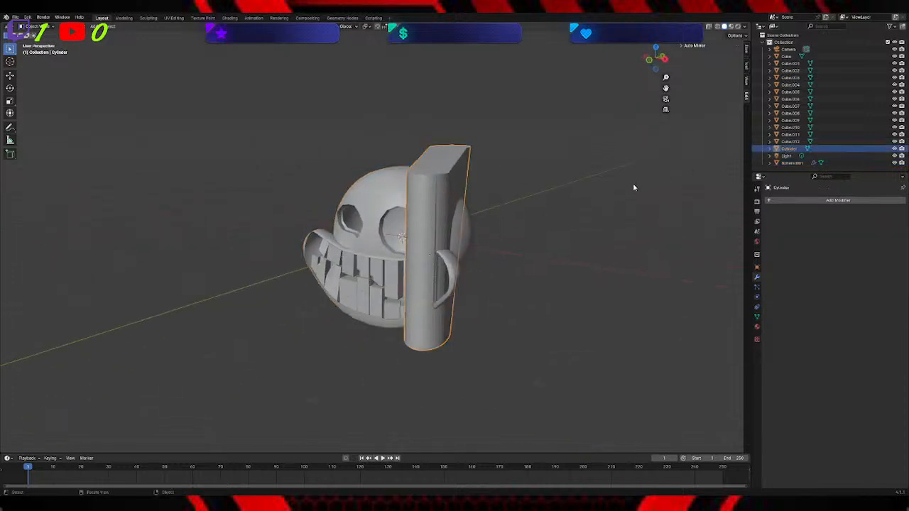
{"action": "key", "text": "g"}
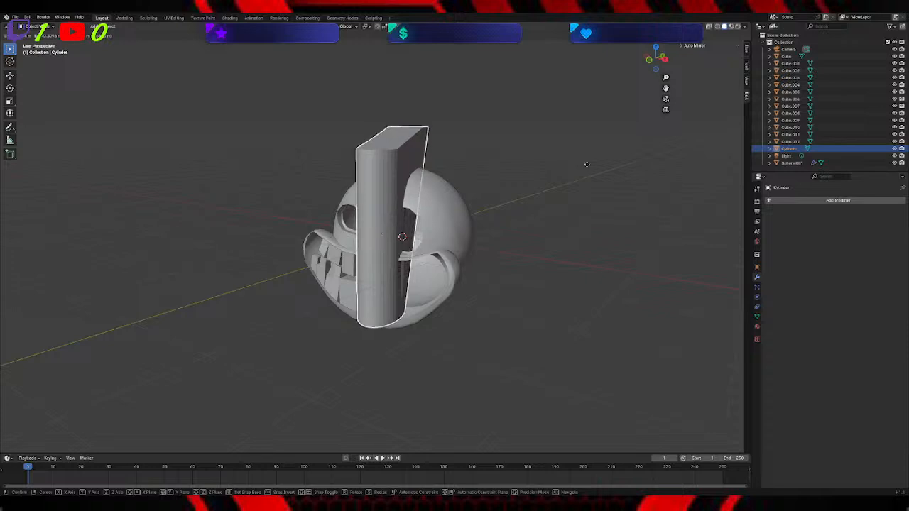
{"action": "left_click", "coordinate": [618, 187]}
Step: Switch the viewport to wireframe shading, hide the cylinder, and examine the cut through the skull
{"action": "key", "text": "z"}
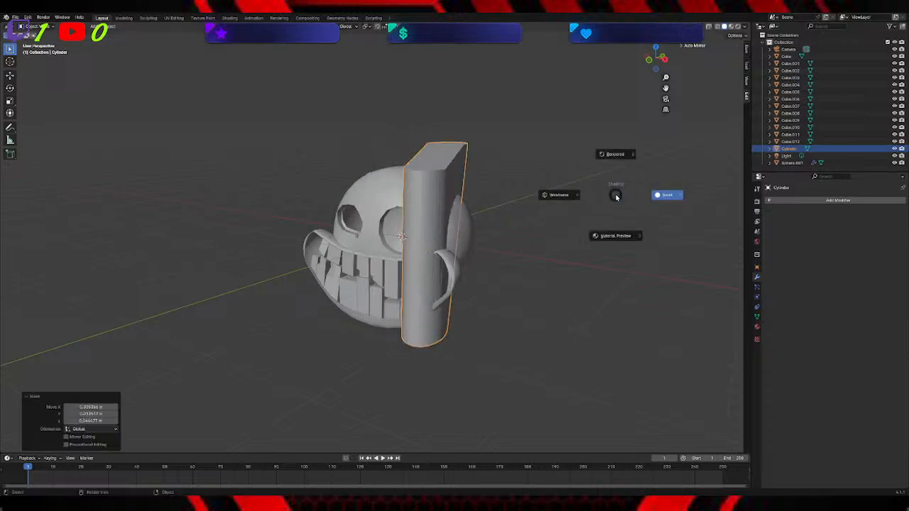
{"action": "left_click", "coordinate": [549, 198]}
{"action": "middle_click_drag", "start_coordinate": [549, 197], "coordinate": [568, 203]}
{"action": "left_click", "coordinate": [895, 150]}
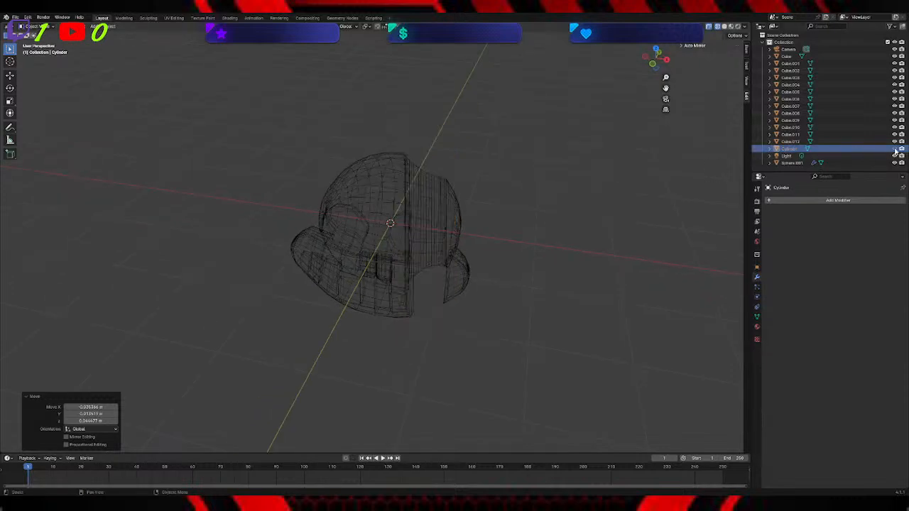
{"action": "middle_click_drag", "start_coordinate": [712, 127], "coordinate": [652, 172]}
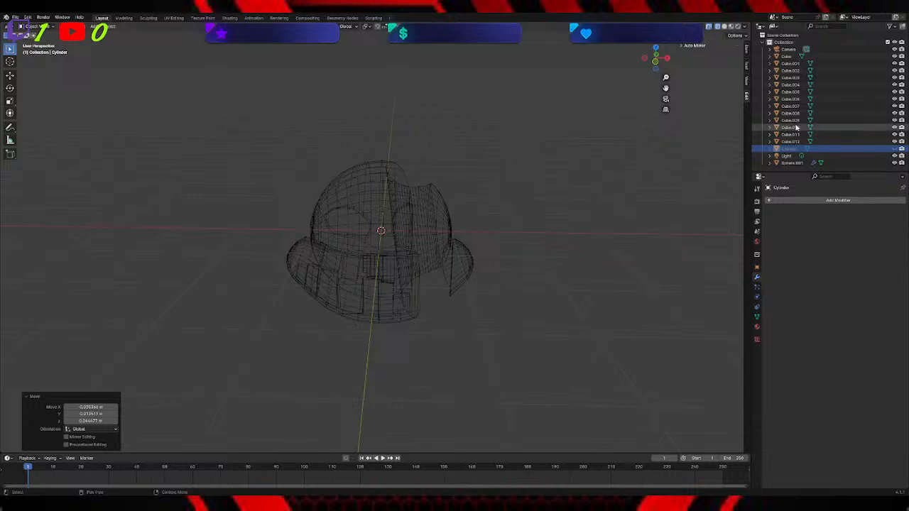
Step: Select the skull mesh Sphere.001, apply its Boolean modifier, and clear the selection
{"action": "left_click", "coordinate": [790, 163]}
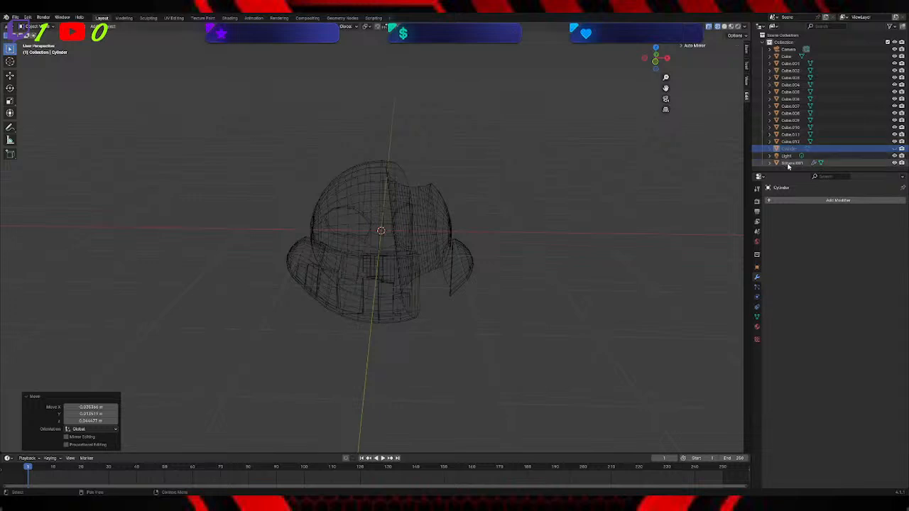
{"action": "middle_click_drag", "start_coordinate": [576, 160], "coordinate": [331, 133]}
{"action": "left_click", "coordinate": [884, 211]}
{"action": "left_click", "coordinate": [880, 221]}
{"action": "mouse_move", "coordinate": [415, 90]}
{"action": "middle_mouse_down"}
{"action": "mouse_move", "coordinate": [321, 93]}
{"action": "mouse_move", "coordinate": [398, 91]}
{"action": "middle_mouse_up"}
{"action": "left_click", "coordinate": [35, 27]}
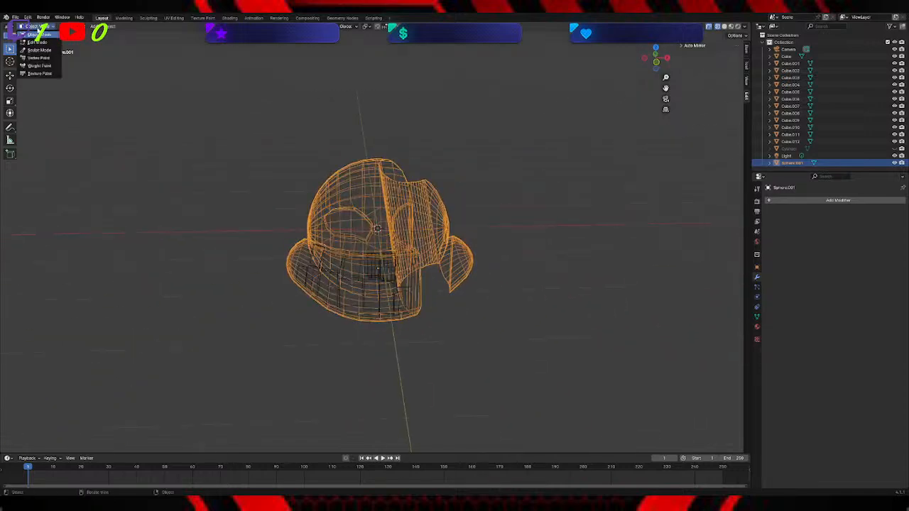
{"action": "left_click", "coordinate": [309, 102]}
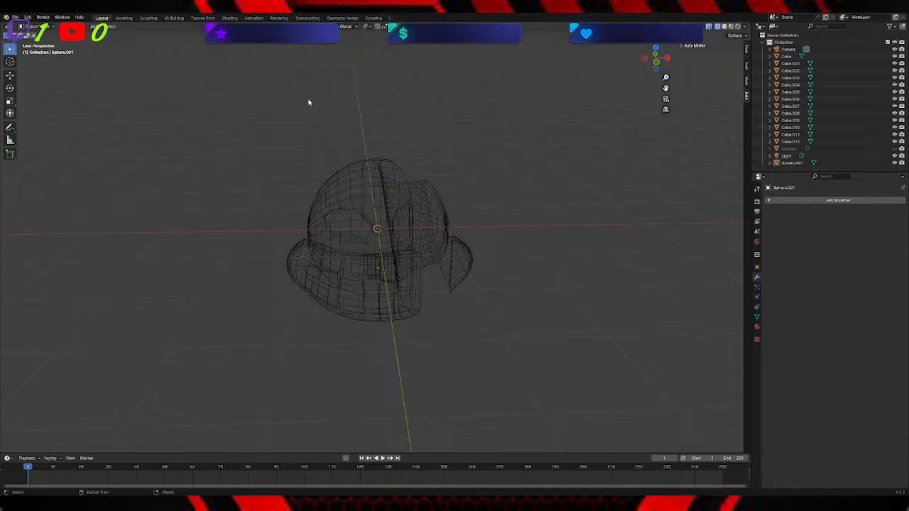
Step: Return the viewport to solid shading and undo the applied Boolean and the hiding of the cylinder
{"action": "key", "text": "z"}
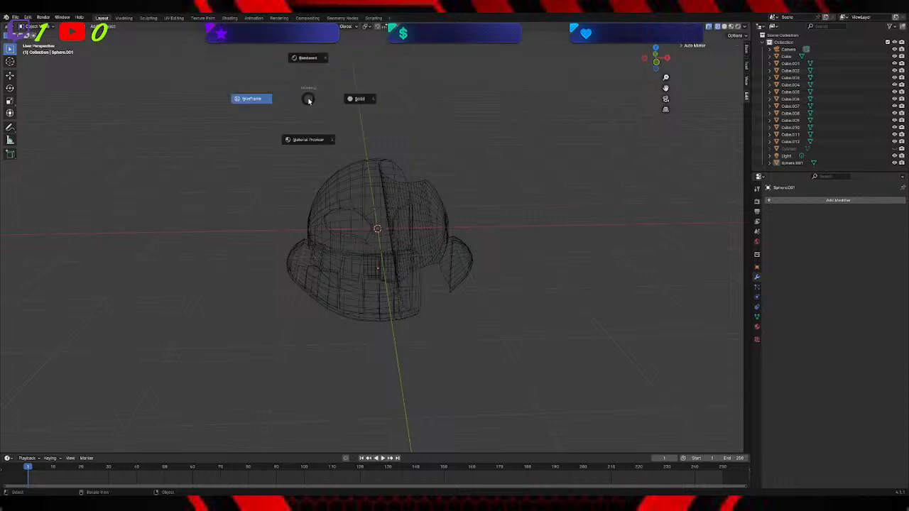
{"action": "left_click", "coordinate": [390, 95]}
{"action": "mouse_move", "coordinate": [497, 122]}
{"action": "middle_mouse_down"}
{"action": "mouse_move", "coordinate": [412, 117]}
{"action": "mouse_move", "coordinate": [483, 115]}
{"action": "middle_mouse_up"}
{"action": "key", "text": "ctrl+z"}
{"action": "key", "text": "ctrl+z"}
{"action": "key", "text": "ctrl+z"}
{"action": "key", "text": "ctrl+z"}
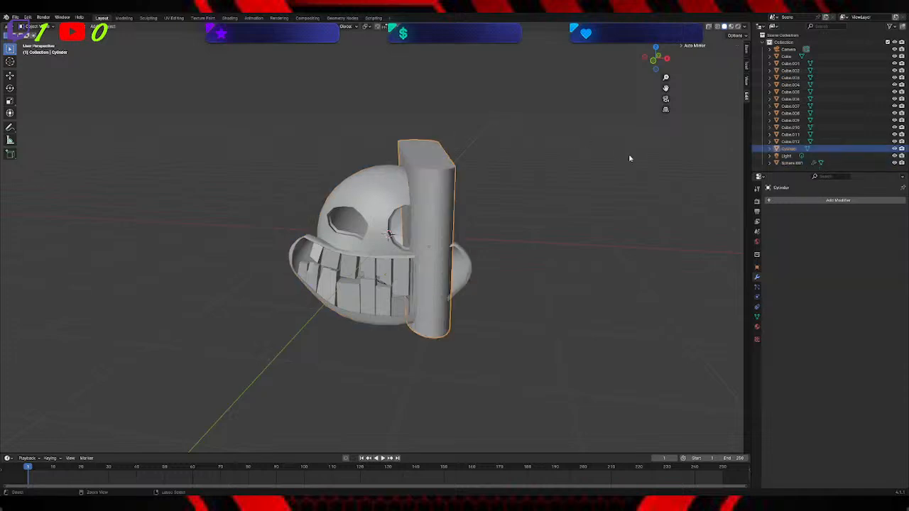
Step: Restore the skull's unapplied Boolean modifier, enable its Self Intersection option and turn off Hole Tolerant
{"action": "key", "text": "ctrl+z"}
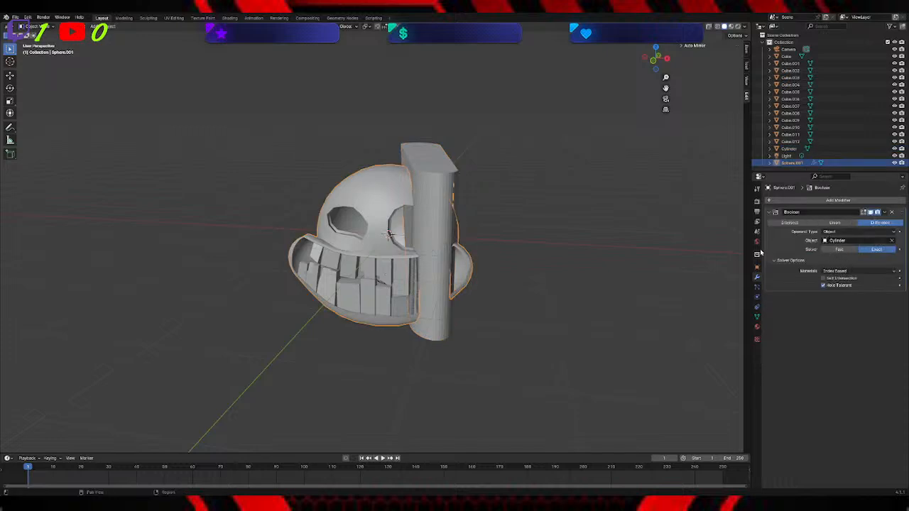
{"action": "mouse_move", "coordinate": [487, 138]}
{"action": "middle_mouse_down"}
{"action": "mouse_move", "coordinate": [440, 142]}
{"action": "mouse_move", "coordinate": [496, 143]}
{"action": "middle_mouse_up"}
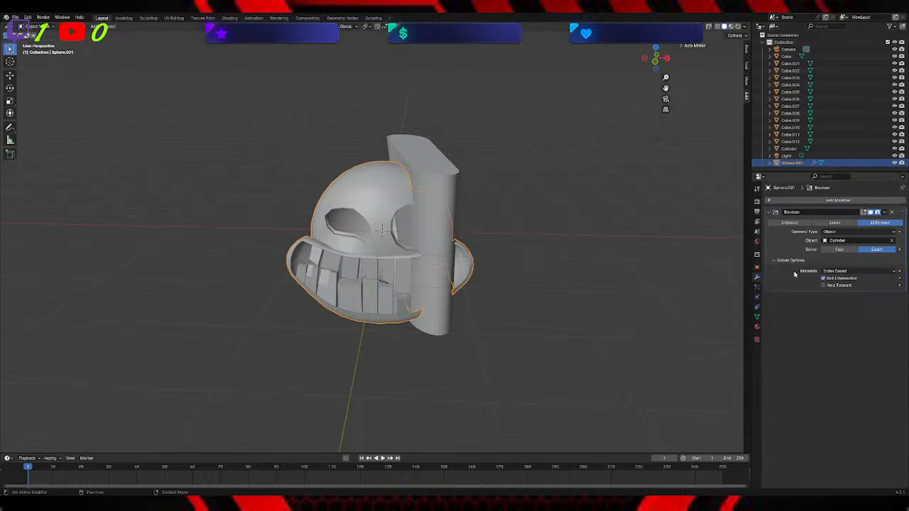
{"action": "mouse_move", "coordinate": [658, 231]}
{"action": "middle_mouse_down"}
{"action": "mouse_move", "coordinate": [619, 235]}
{"action": "mouse_move", "coordinate": [659, 234]}
{"action": "middle_mouse_up"}
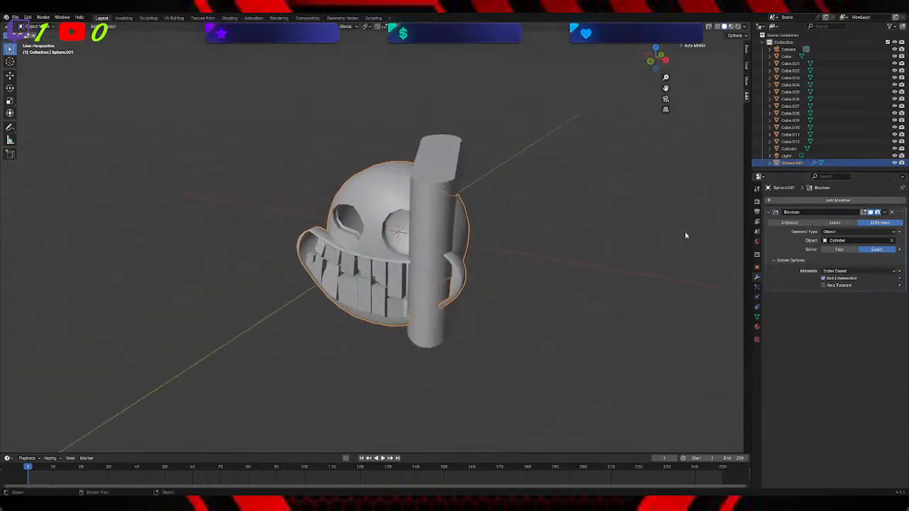
Step: Try applying the Boolean modifier on Sphere.001 with the cylinder hidden to check the cut, and undo both changes
{"action": "left_click", "coordinate": [884, 213]}
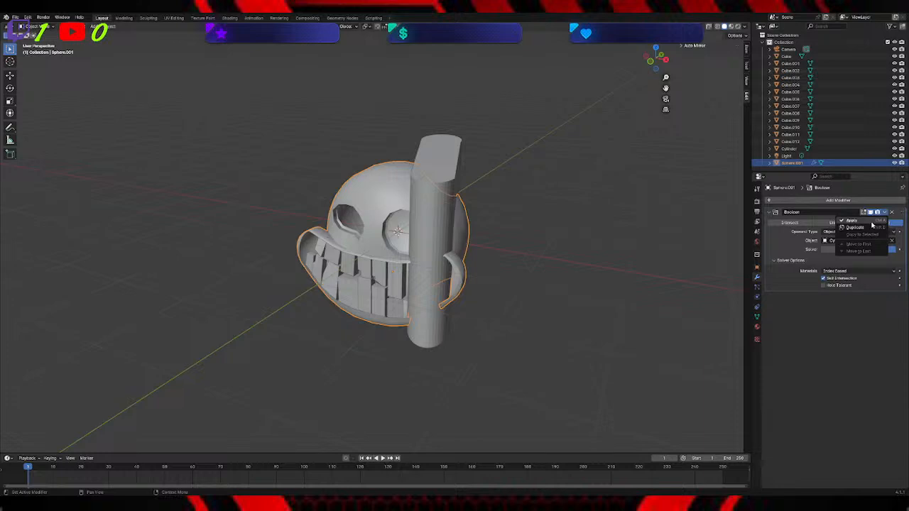
{"action": "left_click", "coordinate": [868, 220]}
{"action": "left_click", "coordinate": [894, 149]}
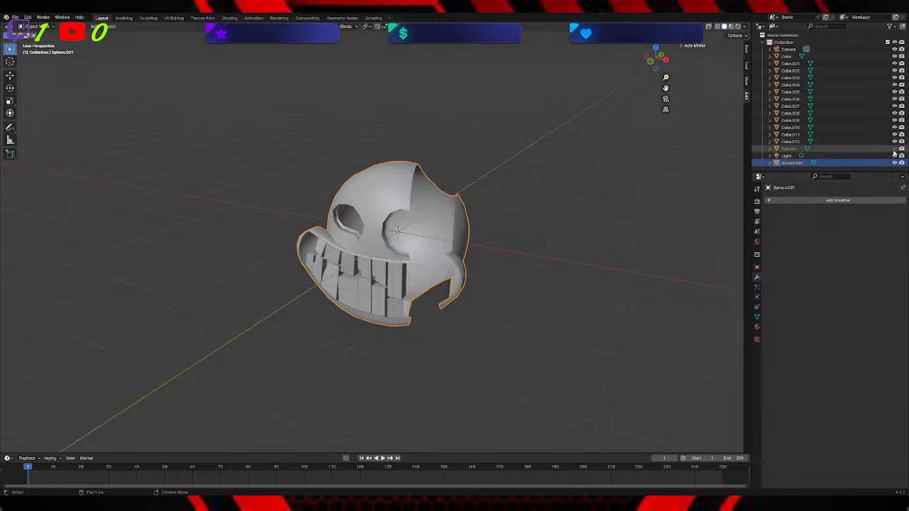
{"action": "mouse_move", "coordinate": [672, 187]}
{"action": "middle_mouse_down"}
{"action": "mouse_move", "coordinate": [688, 186]}
{"action": "mouse_move", "coordinate": [689, 169]}
{"action": "mouse_move", "coordinate": [646, 176]}
{"action": "mouse_move", "coordinate": [671, 178]}
{"action": "mouse_move", "coordinate": [660, 199]}
{"action": "middle_mouse_up"}
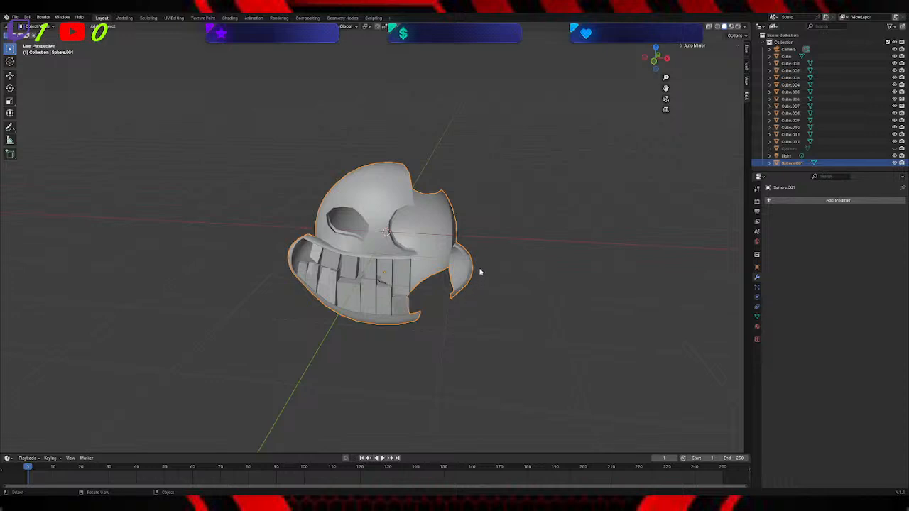
{"action": "key", "text": "ctrl+z"}
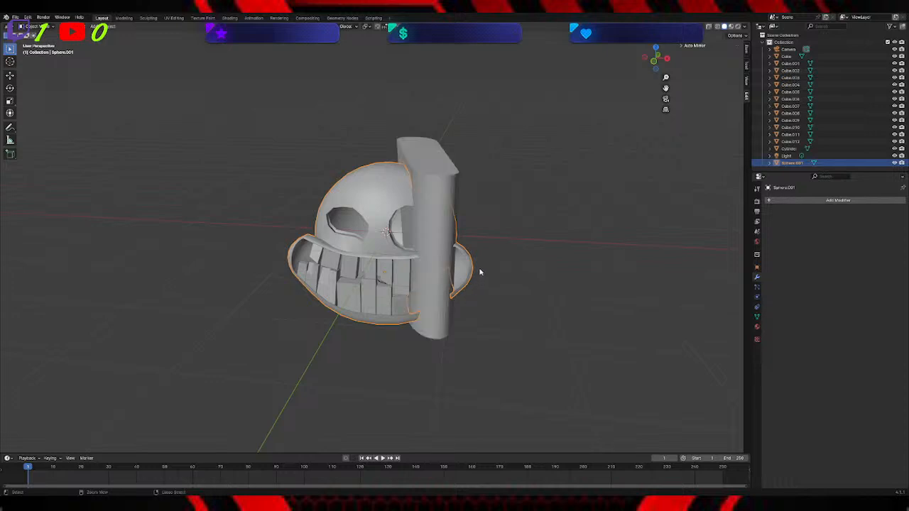
{"action": "key", "text": "ctrl+z"}
Step: Enter Edit Mode and switch the edited mesh from the skull to the cylinder
{"action": "middle_click_drag", "start_coordinate": [532, 244], "coordinate": [475, 218]}
{"action": "left_click", "coordinate": [39, 26]}
{"action": "left_click", "coordinate": [42, 41]}
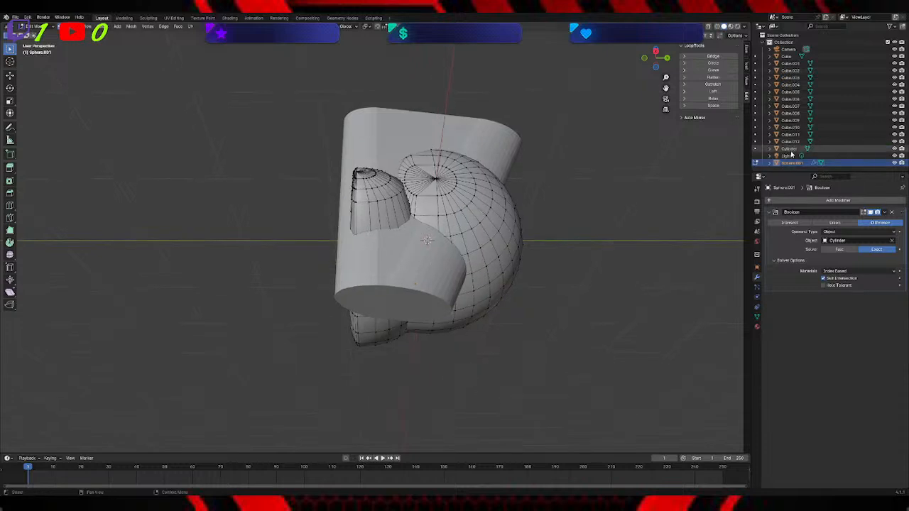
{"action": "left_click", "coordinate": [790, 149]}
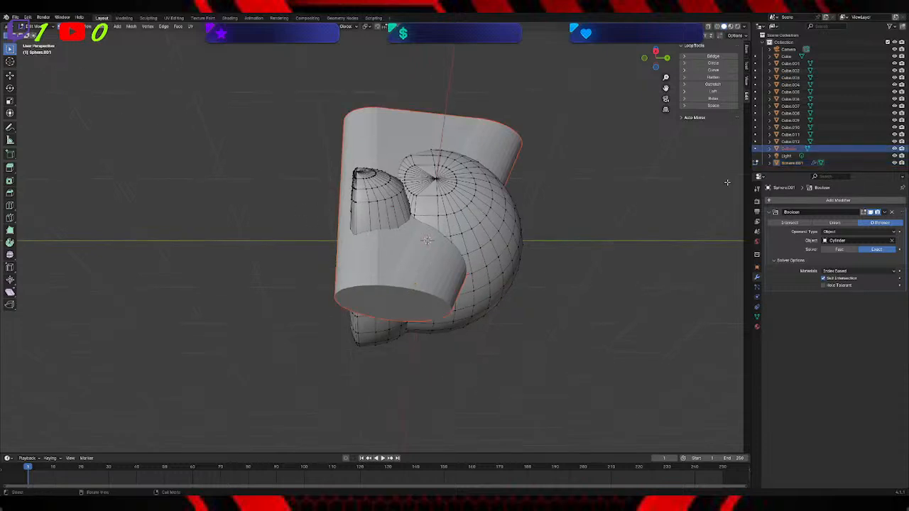
{"action": "left_click", "coordinate": [755, 150]}
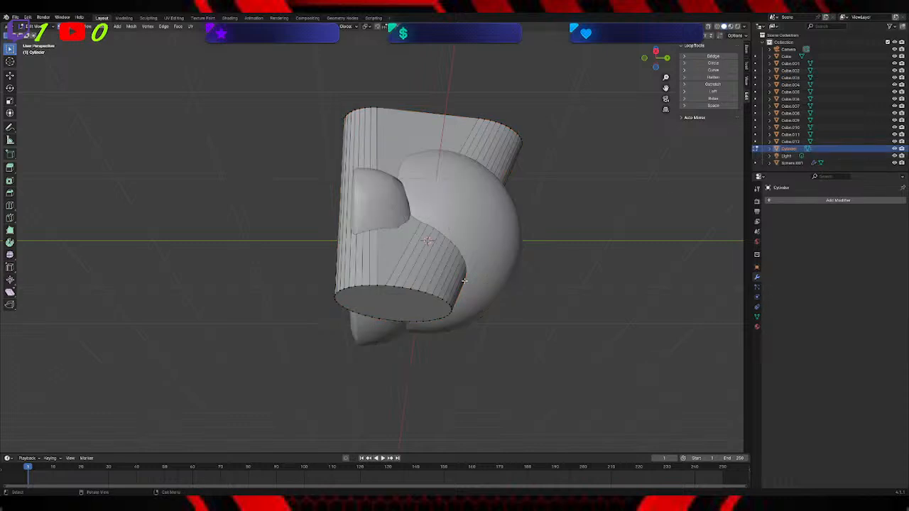
Step: Select the cylinder's bottom face and raise it about 0.43 m along the Z axis
{"action": "left_click", "coordinate": [383, 284]}
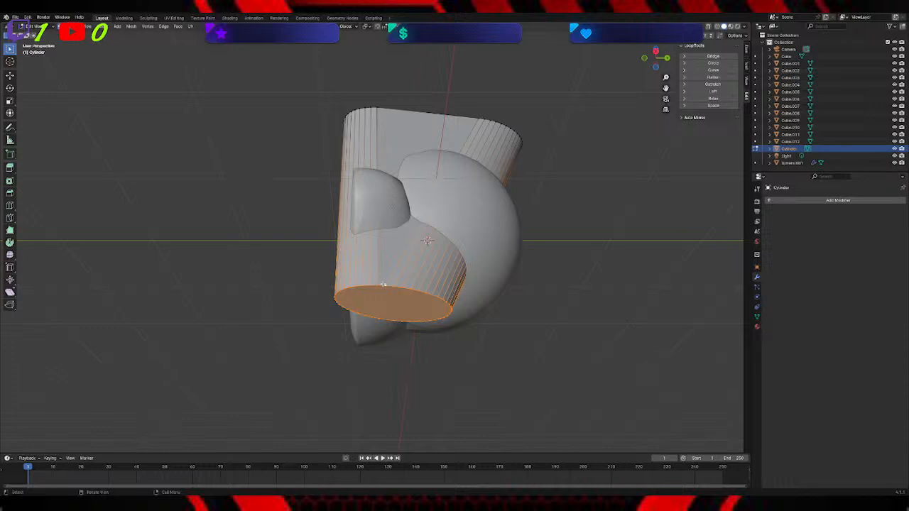
{"action": "key", "text": "e"}
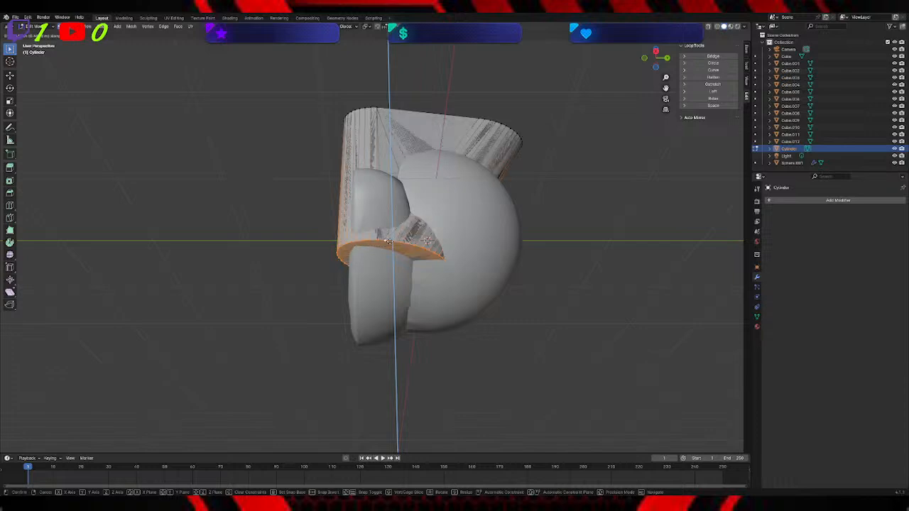
{"action": "left_click", "coordinate": [389, 241]}
{"action": "middle_click_drag", "start_coordinate": [389, 245], "coordinate": [481, 291]}
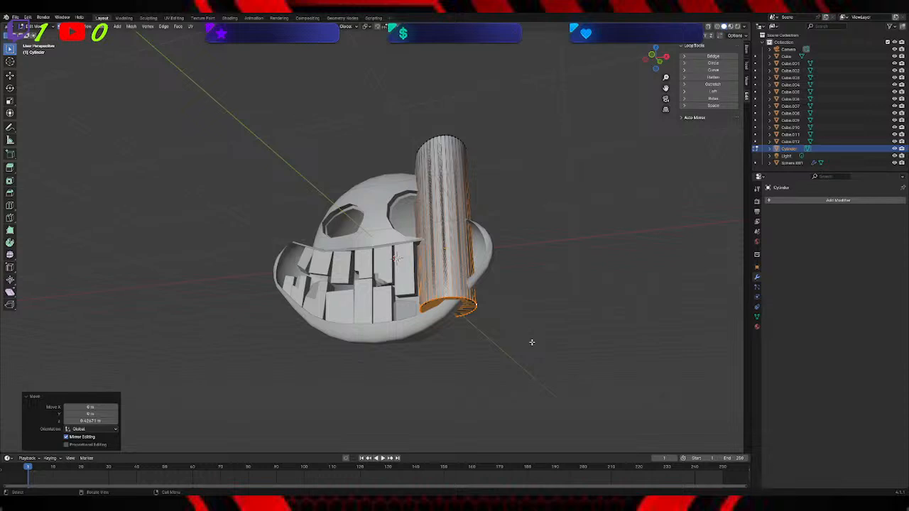
Step: Shift the cylinder's bottom face along the Y axis and tilt it around the X axis
{"action": "key", "text": "g"}
{"action": "key", "text": "y"}
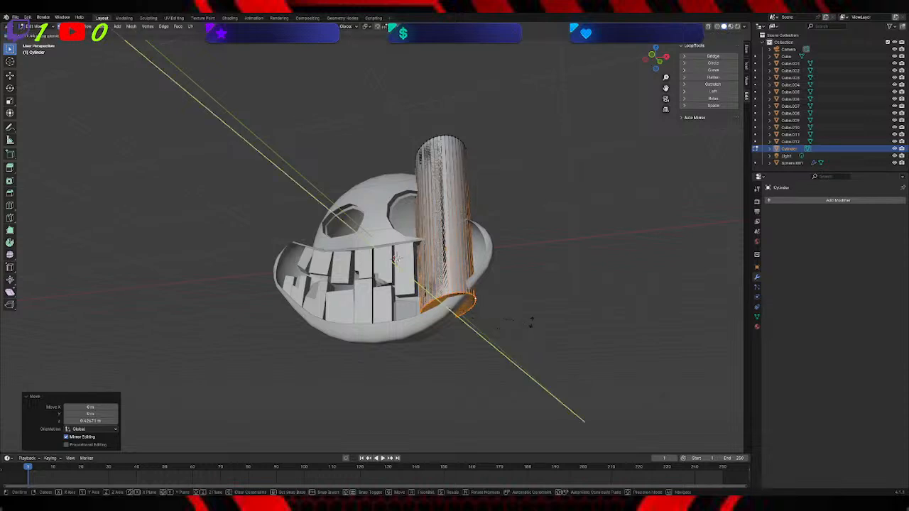
{"action": "left_click", "coordinate": [529, 314]}
{"action": "middle_click_drag", "start_coordinate": [529, 314], "coordinate": [505, 315]}
{"action": "key", "text": "r"}
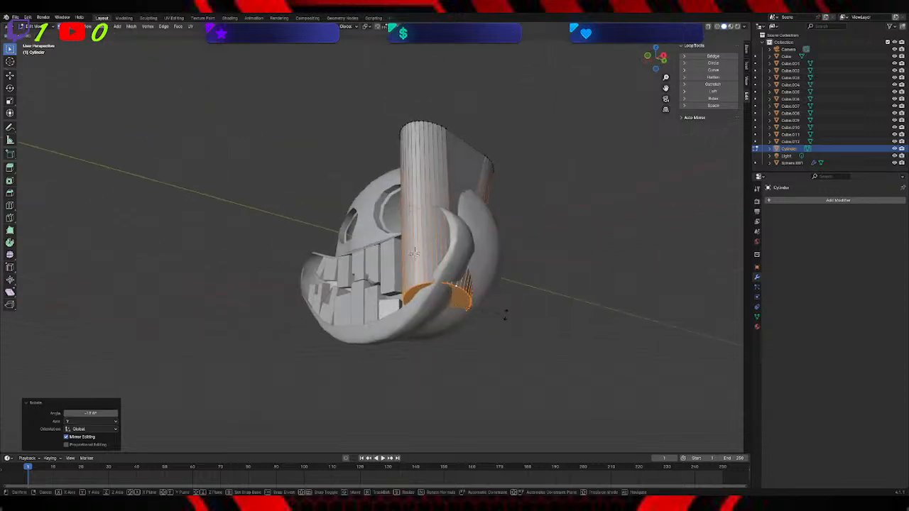
{"action": "key", "text": "x"}
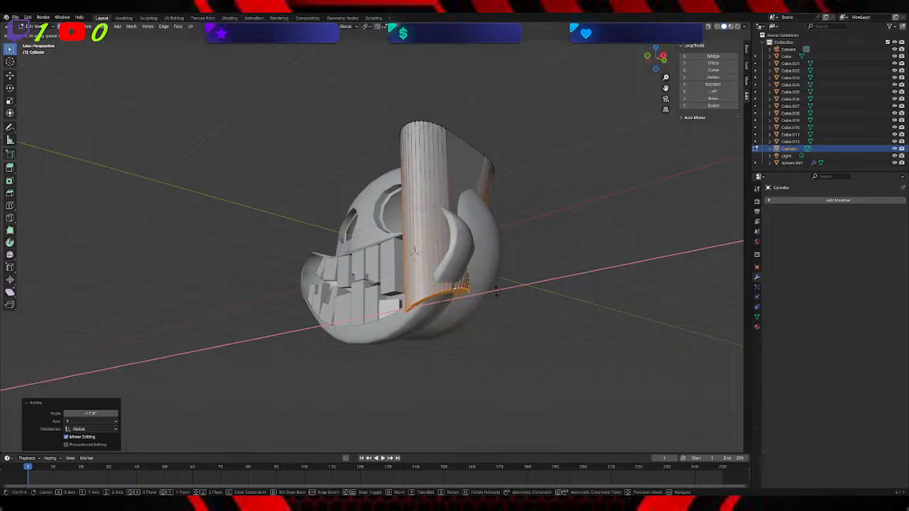
{"action": "left_click", "coordinate": [495, 291]}
Step: Switch to wireframe shading, select the vertices on the outer side of the cylinder's bottom end, and move them slightly inward
{"action": "middle_click_drag", "start_coordinate": [523, 282], "coordinate": [267, 277]}
{"action": "key", "text": "z"}
{"action": "left_click", "coordinate": [510, 316]}
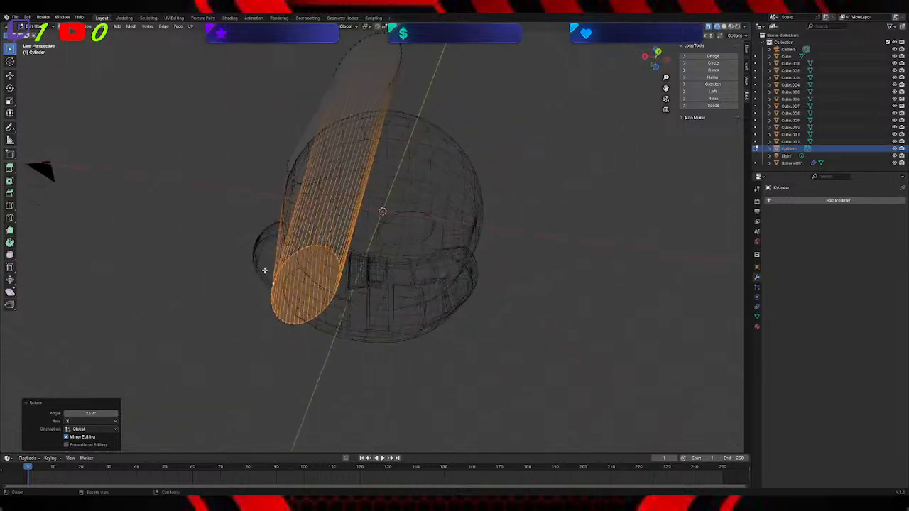
{"action": "left_click_drag", "start_coordinate": [259, 250], "coordinate": [295, 331]}
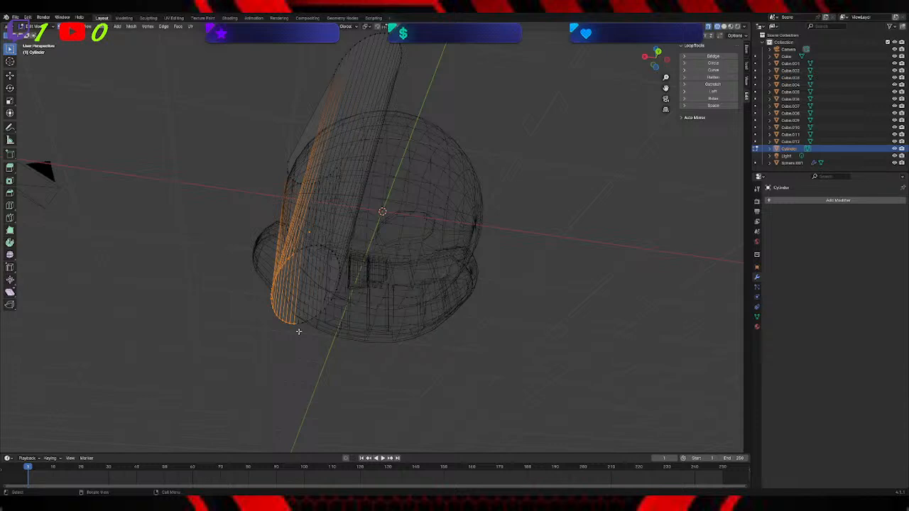
{"action": "key", "text": "g"}
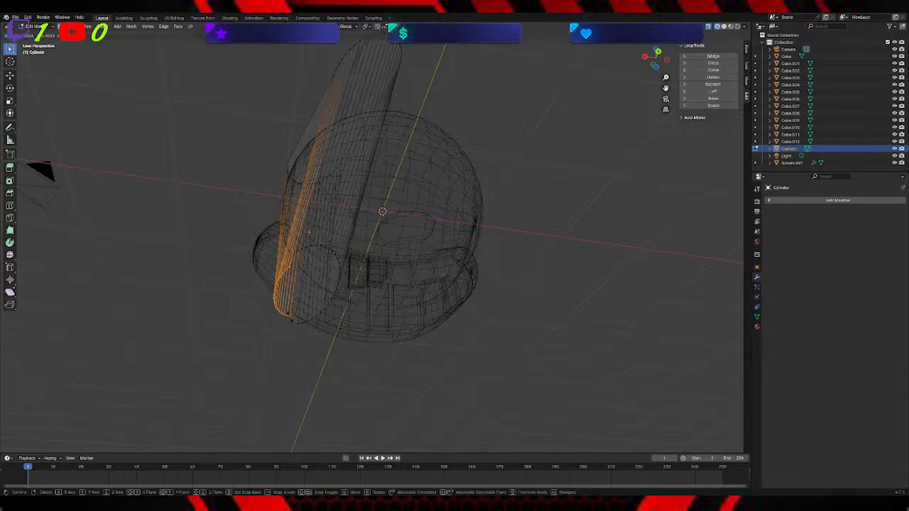
{"action": "left_click", "coordinate": [288, 317]}
Step: Scale down the selected bottom vertices of the cylinder, reposition them, and clear the selection
{"action": "middle_click_drag", "start_coordinate": [288, 318], "coordinate": [329, 365]}
{"action": "key", "text": "g"}
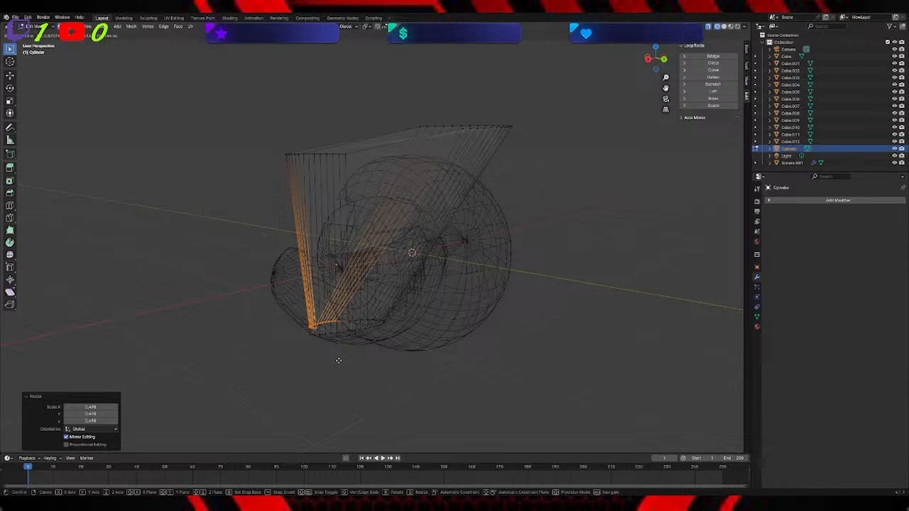
{"action": "left_click", "coordinate": [339, 361]}
{"action": "middle_click_drag", "start_coordinate": [257, 371], "coordinate": [427, 352]}
{"action": "left_click", "coordinate": [362, 387]}
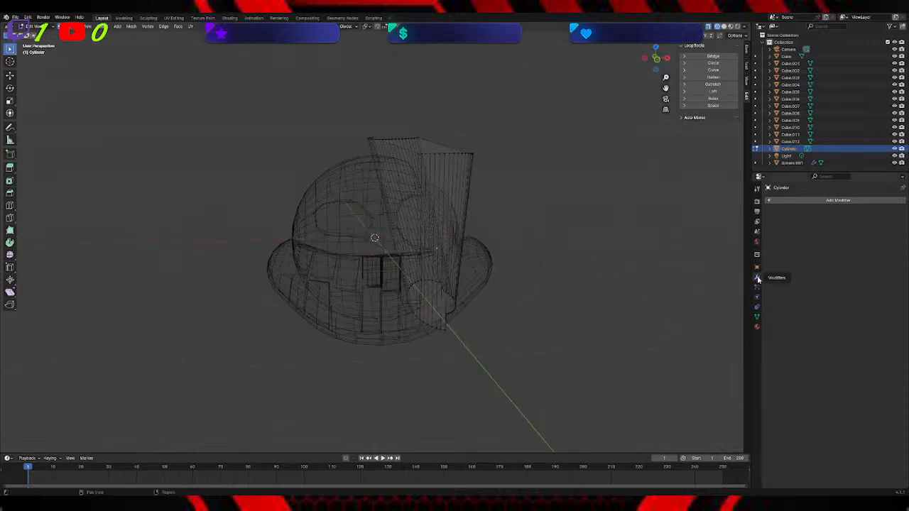
Step: Return the cylinder to Object Mode and the viewport to solid shading
{"action": "left_click", "coordinate": [32, 27]}
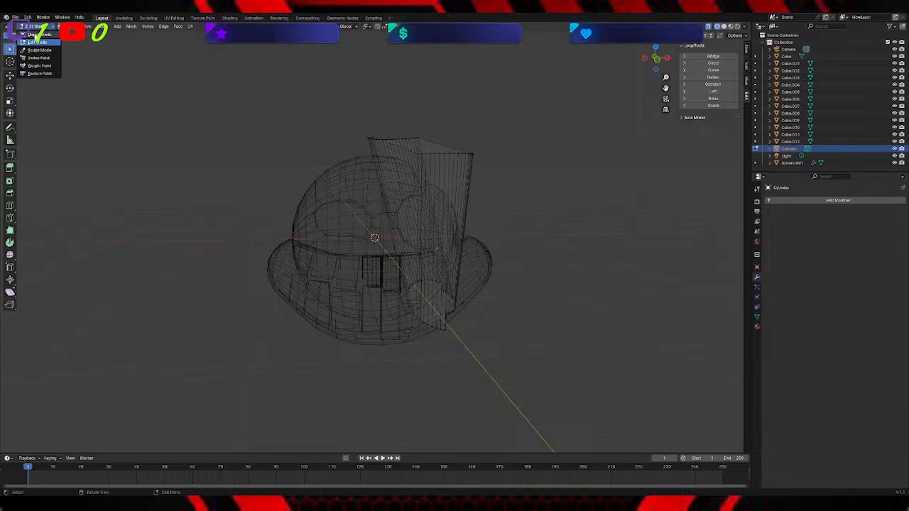
{"action": "left_click", "coordinate": [37, 54]}
{"action": "key", "text": "z"}
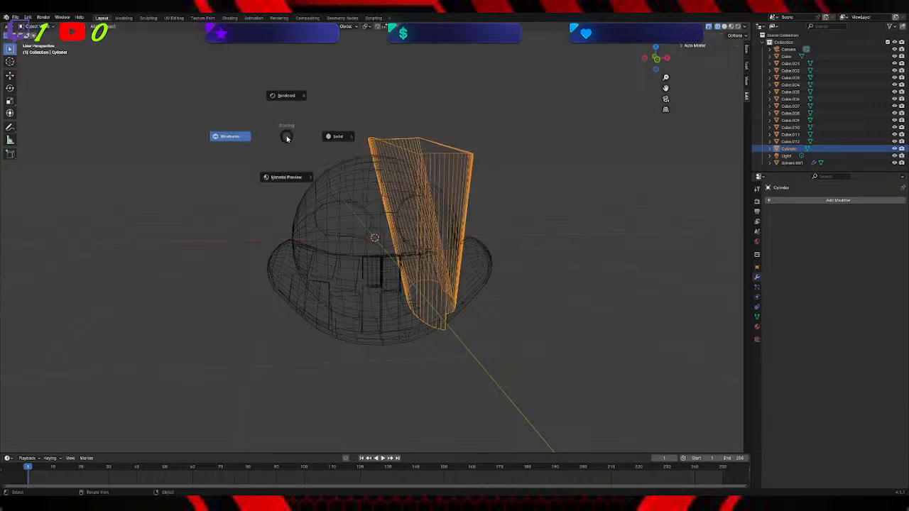
{"action": "left_click", "coordinate": [334, 136]}
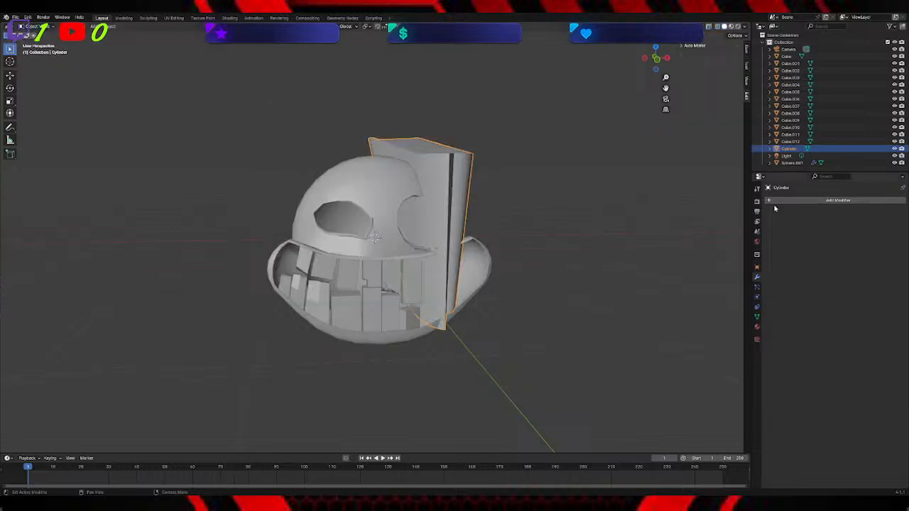
Step: Select the skull mesh Sphere.001 and apply its Boolean modifier
{"action": "left_click", "coordinate": [368, 173]}
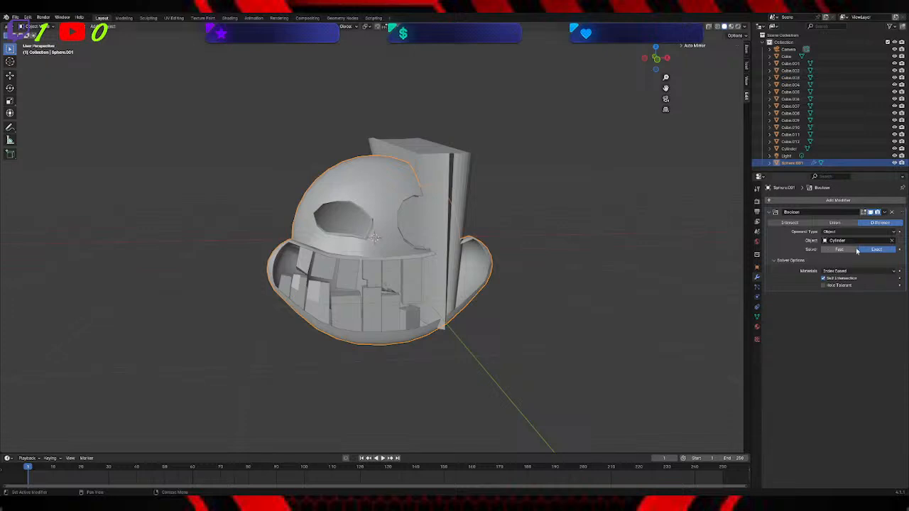
{"action": "left_click", "coordinate": [885, 212]}
{"action": "left_click", "coordinate": [862, 223]}
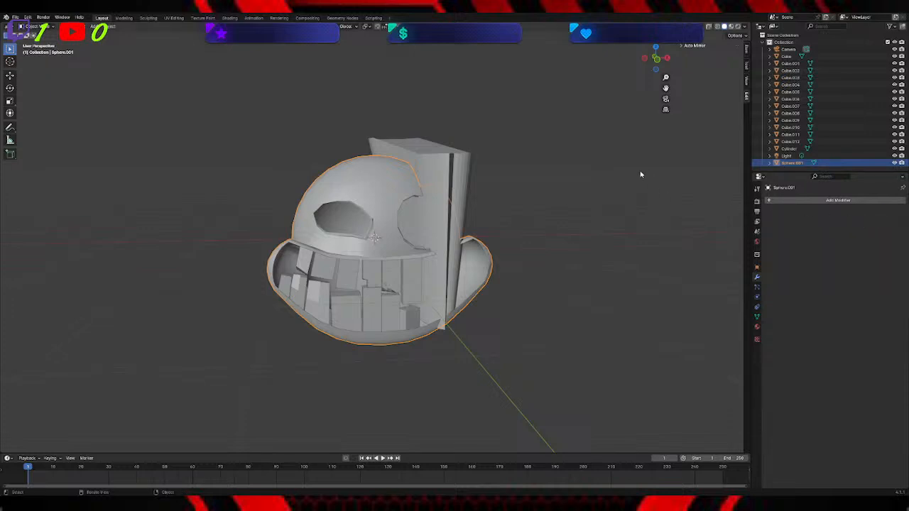
Step: Select and hide the cylinder, and inspect the finished cut through the side of the skull
{"action": "middle_click_drag", "start_coordinate": [643, 171], "coordinate": [591, 190]}
{"action": "left_click", "coordinate": [460, 125]}
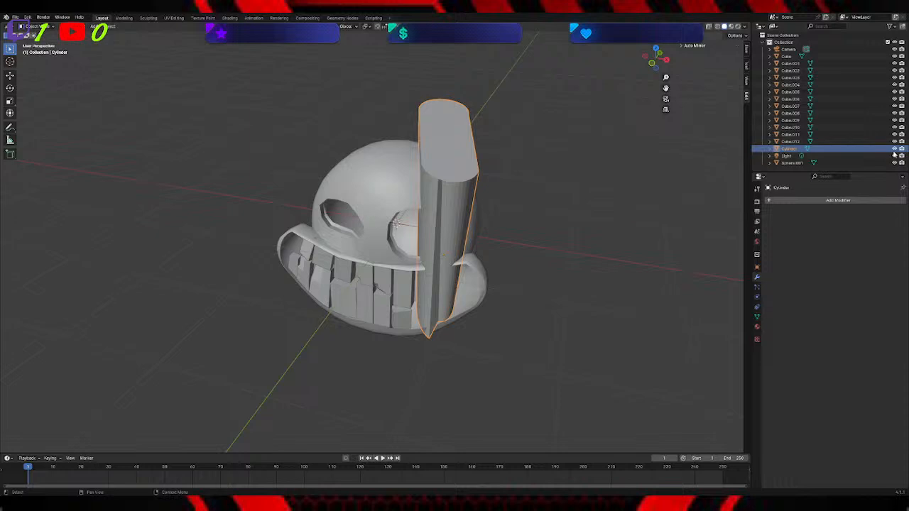
{"action": "key", "text": "h"}
{"action": "middle_click_drag", "start_coordinate": [563, 211], "coordinate": [548, 178]}
{"action": "middle_click_drag", "start_coordinate": [597, 184], "coordinate": [490, 242]}
Step: Select the upper tooth Cube.011 beside the cut and open its mesh in Edit Mode
{"action": "left_click", "coordinate": [426, 304]}
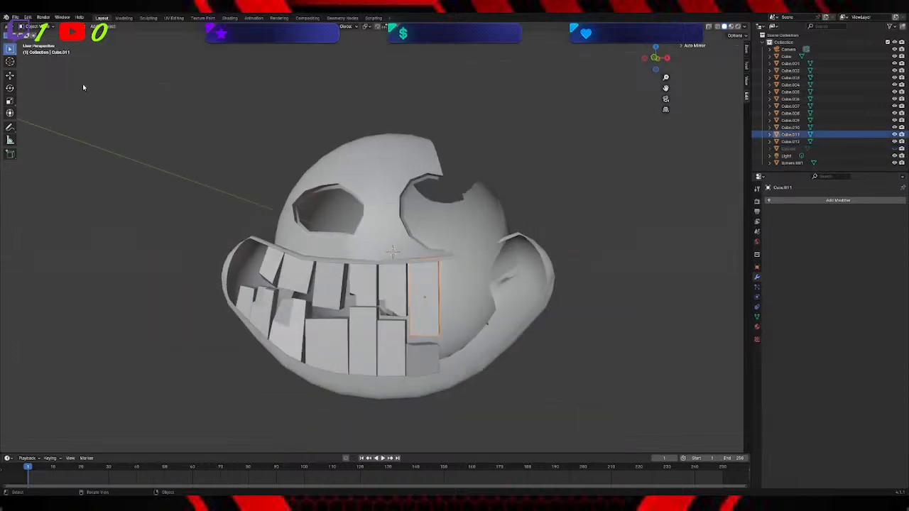
{"action": "left_click", "coordinate": [36, 27]}
{"action": "left_click", "coordinate": [39, 44]}
{"action": "middle_click_drag", "start_coordinate": [484, 243], "coordinate": [438, 240]}
{"action": "scroll", "coordinate": [451, 279], "scroll_direction": "up", "scroll_amount": 3}
{"action": "middle_click_drag", "start_coordinate": [451, 278], "coordinate": [441, 304]}
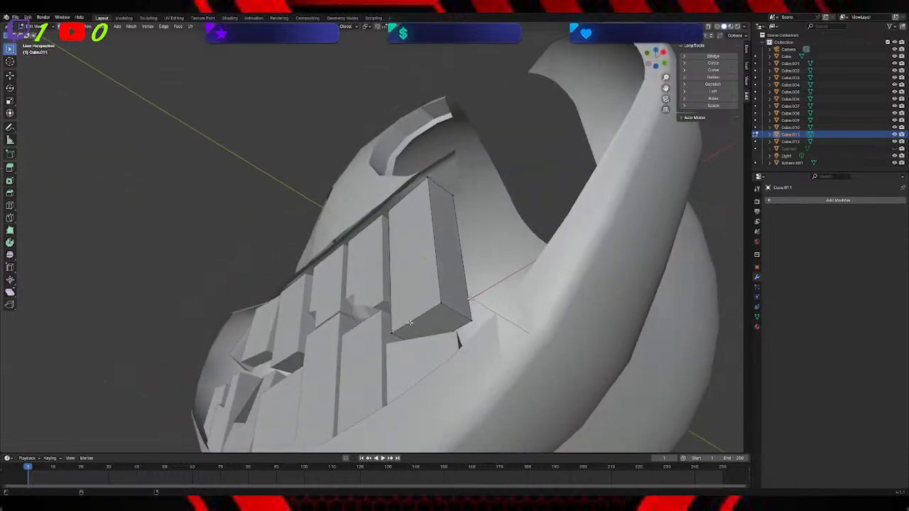
Step: Try subdividing only the front bottom edge of the tooth, and undo the subdivision
{"action": "left_click", "coordinate": [390, 333], "text": "shift"}
{"action": "scroll", "coordinate": [440, 306], "scroll_direction": "down", "scroll_amount": 3}
{"action": "middle_click_drag", "start_coordinate": [440, 305], "coordinate": [411, 309]}
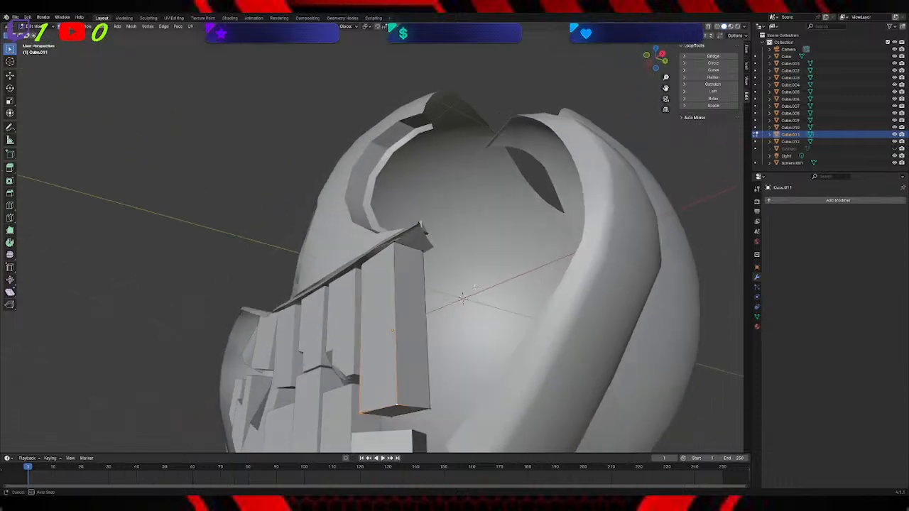
{"action": "right_click", "coordinate": [411, 309]}
{"action": "left_click", "coordinate": [399, 316]}
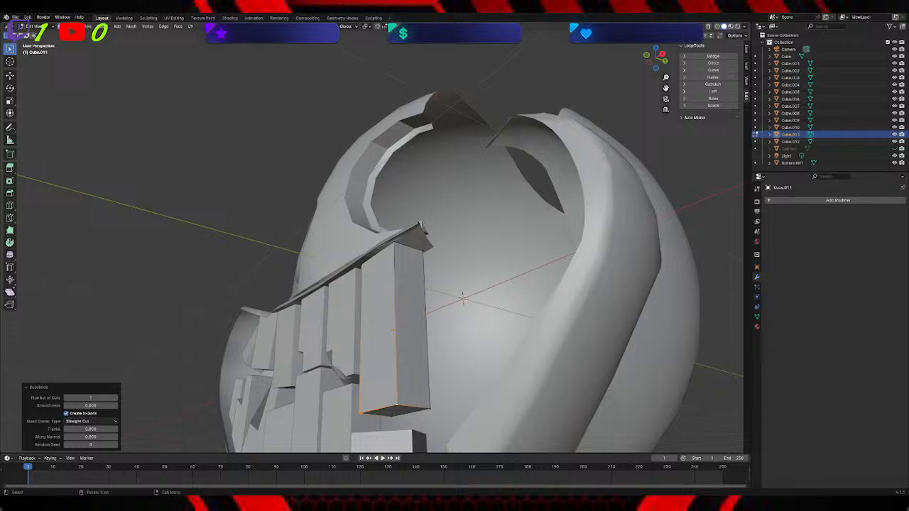
{"action": "key", "text": "ctrl+z"}
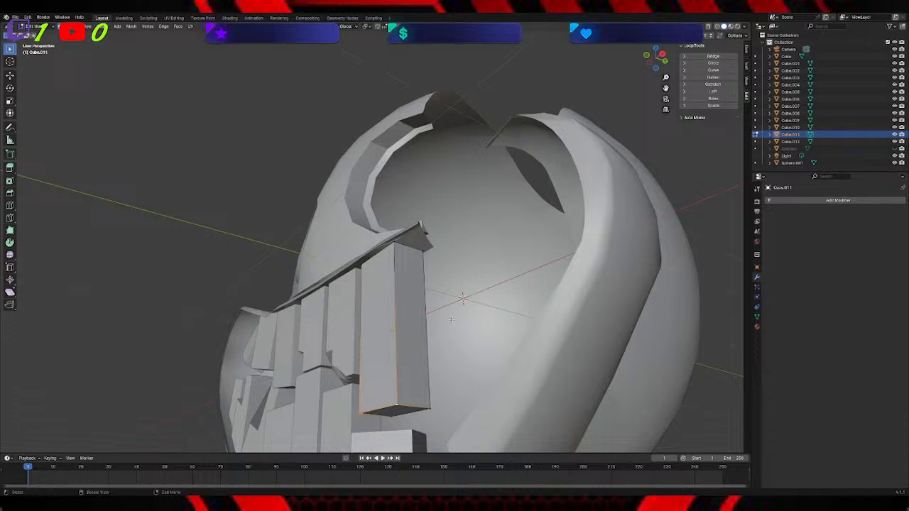
Step: Select the tooth's entire linked mesh and subdivide it with one cut
{"action": "key", "text": "ctrl+l"}
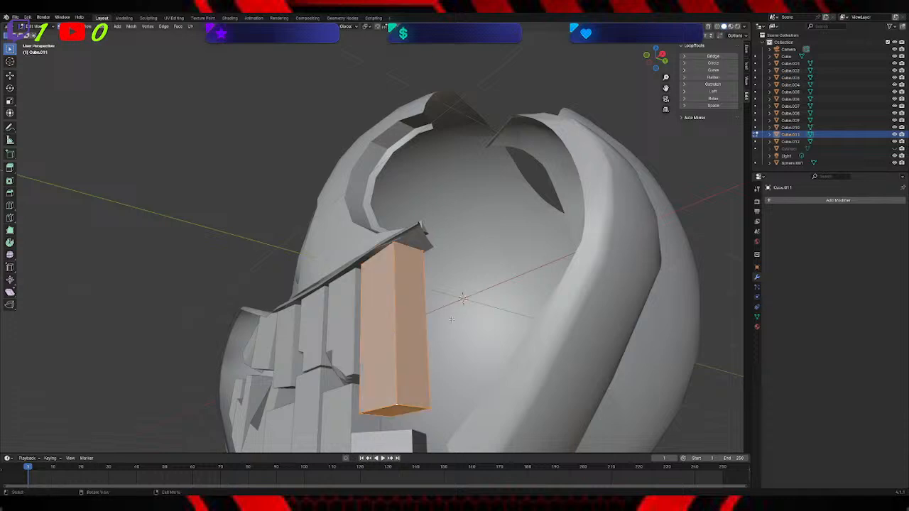
{"action": "right_click", "coordinate": [451, 319]}
{"action": "left_click", "coordinate": [437, 321]}
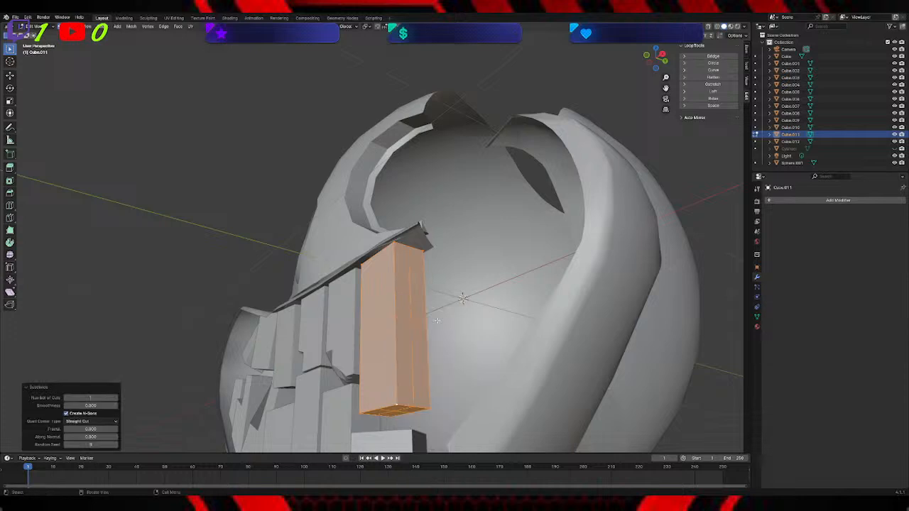
Step: Select the vertices around the bottom edge of the upper tooth and shift them along the Z axis
{"action": "middle_click_drag", "start_coordinate": [439, 350], "coordinate": [431, 372]}
{"action": "left_click", "coordinate": [417, 386]}
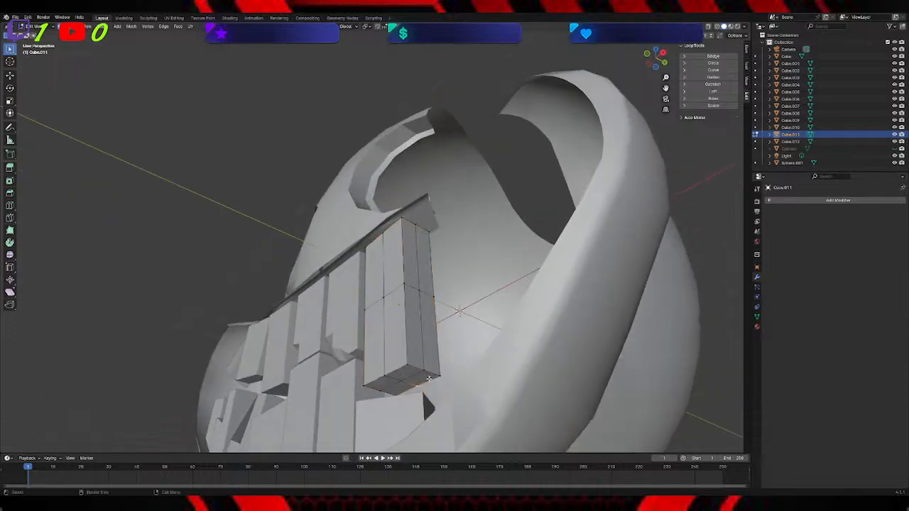
{"action": "left_click", "coordinate": [438, 376], "text": "shift"}
{"action": "left_click", "coordinate": [423, 370], "text": "shift"}
{"action": "left_click", "coordinate": [407, 366], "text": "shift"}
{"action": "left_click", "coordinate": [384, 376], "text": "shift"}
{"action": "left_click", "coordinate": [365, 386], "text": "shift"}
{"action": "left_click", "coordinate": [380, 390], "text": "shift"}
{"action": "middle_click_drag", "start_coordinate": [396, 390], "coordinate": [397, 400]}
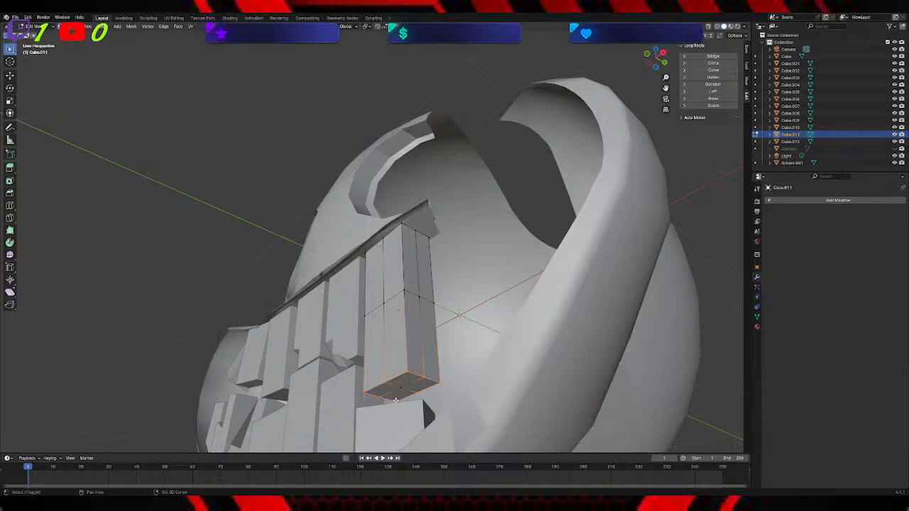
{"action": "key", "text": "g"}
{"action": "key", "text": "z"}
{"action": "left_click", "coordinate": [396, 404]}
Step: Select the upper tooth's bottom corner vertices and raise them about 0.019 m along the Z axis
{"action": "middle_click_drag", "start_coordinate": [396, 403], "coordinate": [447, 384]}
{"action": "middle_click_drag", "start_coordinate": [430, 415], "coordinate": [426, 389]}
{"action": "left_click", "coordinate": [424, 393], "text": "shift"}
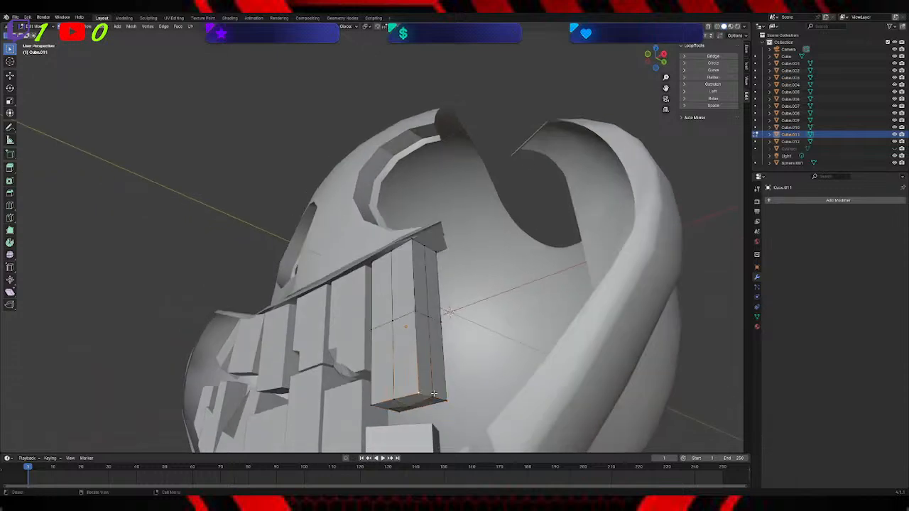
{"action": "left_click", "coordinate": [446, 401], "text": "shift"}
{"action": "left_click", "coordinate": [422, 407], "text": "shift"}
{"action": "left_click", "coordinate": [370, 405], "text": "shift"}
{"action": "key", "text": "g"}
{"action": "key", "text": "z"}
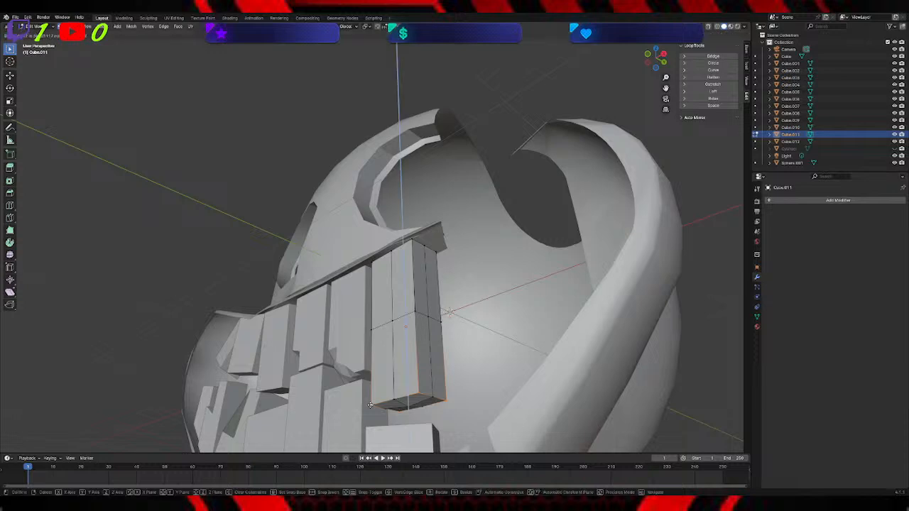
{"action": "left_click", "coordinate": [372, 399]}
Step: Select the mid-height row of vertices on the upper tooth's side and move it slightly to bend the side
{"action": "middle_click_drag", "start_coordinate": [374, 399], "coordinate": [403, 372]}
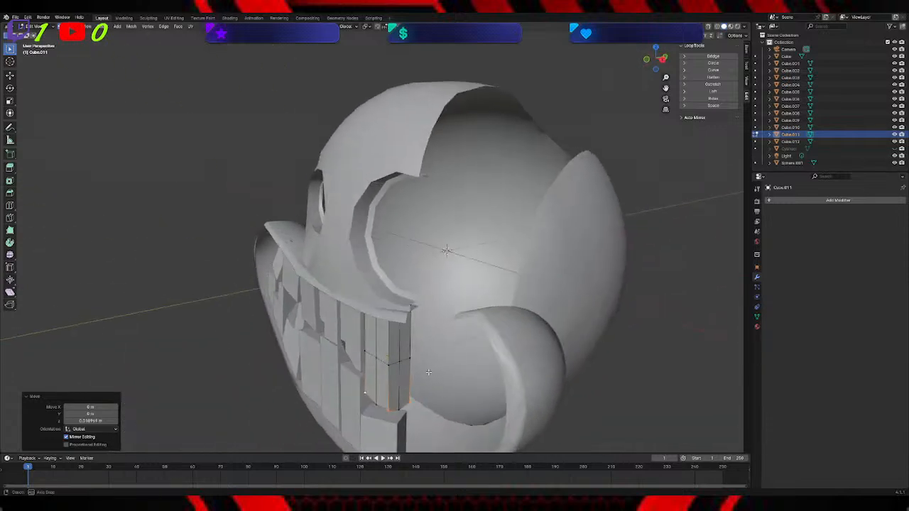
{"action": "left_click", "coordinate": [387, 365]}
{"action": "left_click", "coordinate": [399, 362], "text": "shift"}
{"action": "left_click", "coordinate": [410, 358], "text": "shift"}
{"action": "middle_click_drag", "start_coordinate": [410, 358], "coordinate": [410, 335]}
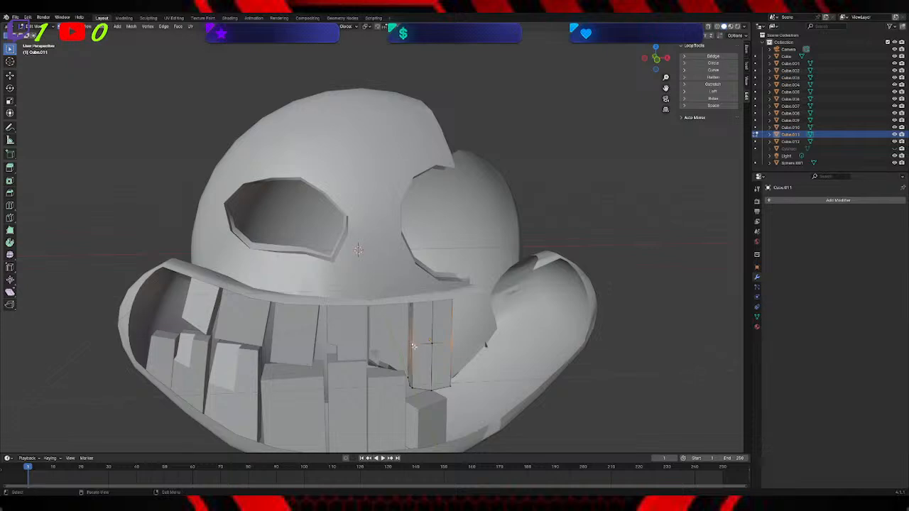
{"action": "key", "text": "g"}
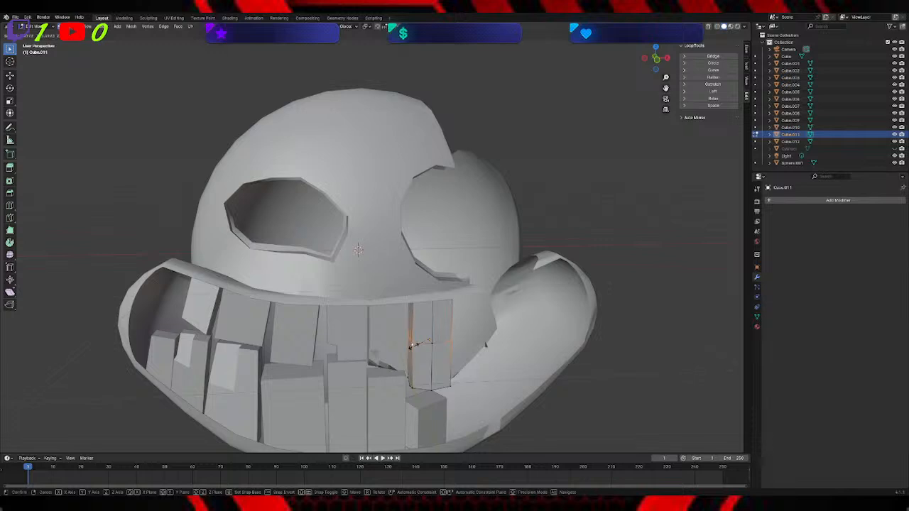
{"action": "left_click", "coordinate": [414, 346]}
Step: Pinch the upper tooth's cut-facing side inward by moving its mid-height vertices about -0.015 m along the X axis, and check the shape
{"action": "mouse_move", "coordinate": [414, 345]}
{"action": "middle_mouse_down"}
{"action": "mouse_move", "coordinate": [424, 353]}
{"action": "mouse_move", "coordinate": [419, 360]}
{"action": "middle_mouse_up"}
{"action": "left_click", "coordinate": [418, 360]}
{"action": "left_click", "coordinate": [432, 352], "text": "ctrl"}
{"action": "key", "text": "g"}
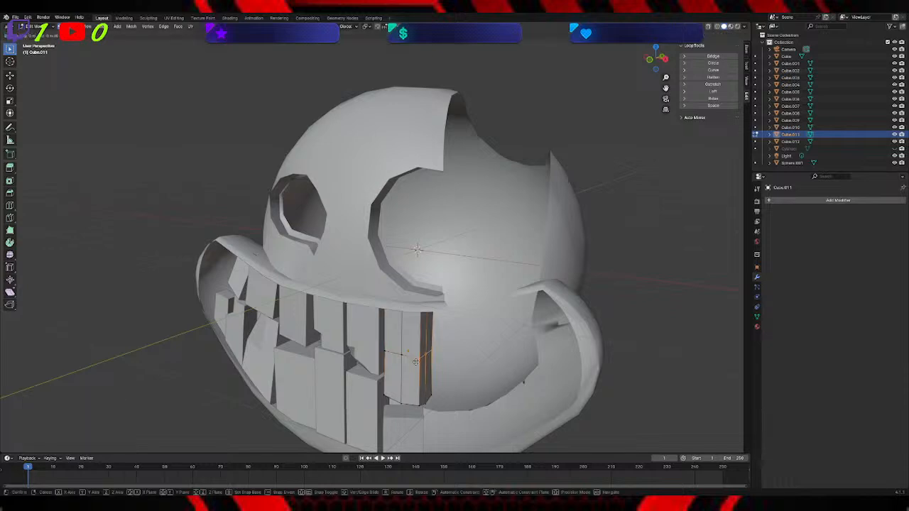
{"action": "key", "text": "x"}
{"action": "left_click", "coordinate": [415, 362]}
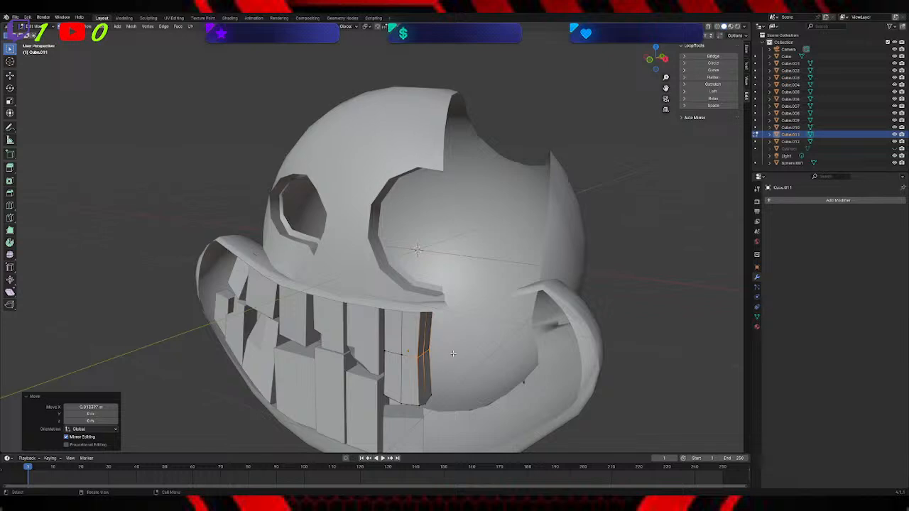
{"action": "middle_click_drag", "start_coordinate": [415, 362], "coordinate": [514, 350]}
{"action": "scroll", "coordinate": [514, 351], "scroll_direction": "down", "scroll_amount": 3}
{"action": "left_click", "coordinate": [565, 368]}
{"action": "middle_click_drag", "start_coordinate": [565, 367], "coordinate": [550, 356]}
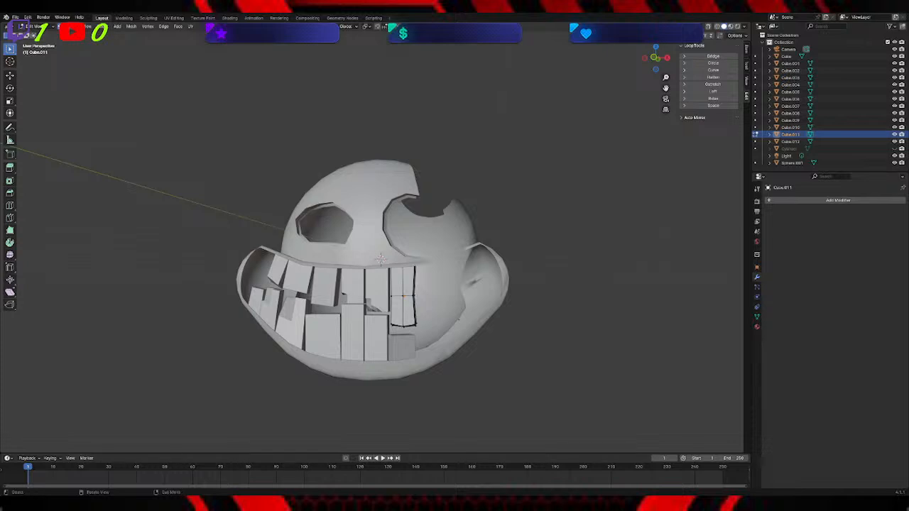
{"action": "middle_click_drag", "start_coordinate": [341, 387], "coordinate": [364, 387]}
{"action": "mouse_move", "coordinate": [407, 349]}
{"action": "middle_mouse_down"}
{"action": "mouse_move", "coordinate": [394, 340]}
{"action": "mouse_move", "coordinate": [407, 338]}
{"action": "middle_mouse_up"}
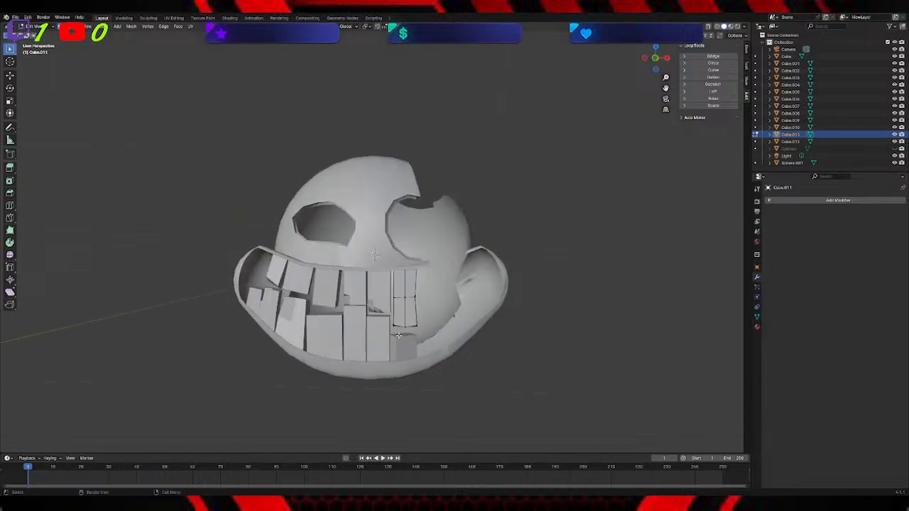
Step: Leave the upper tooth's mesh and open the lower tooth Cube.012 beside the cut in Edit Mode
{"action": "left_click", "coordinate": [34, 26]}
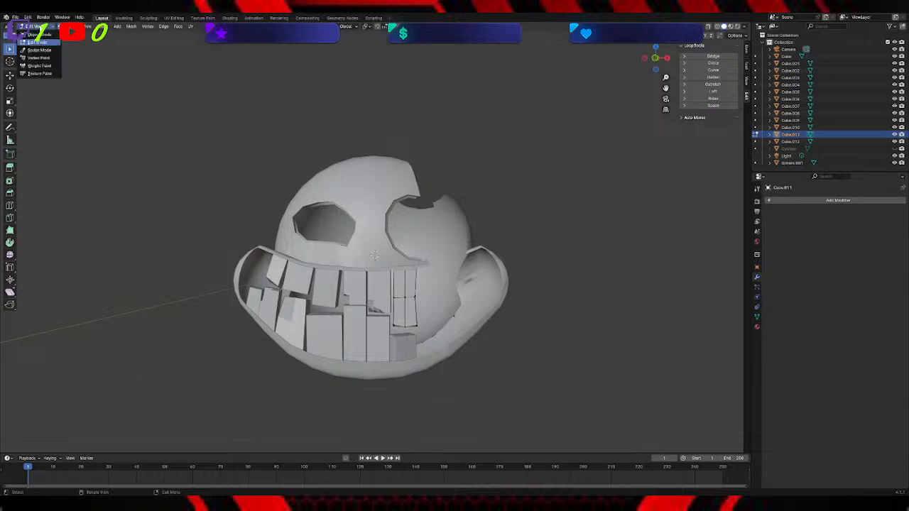
{"action": "left_click", "coordinate": [32, 34]}
{"action": "left_click", "coordinate": [397, 344]}
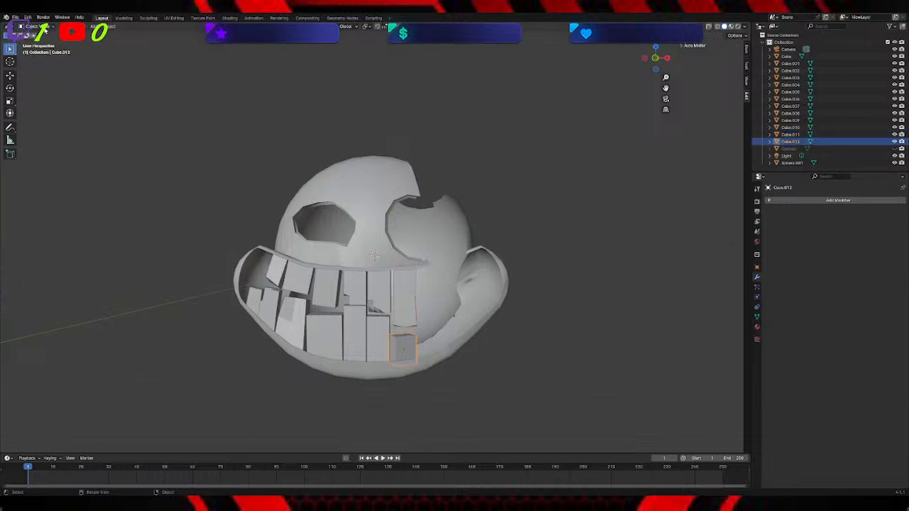
{"action": "left_click", "coordinate": [39, 27]}
{"action": "left_click", "coordinate": [39, 42]}
{"action": "middle_click_drag", "start_coordinate": [585, 298], "coordinate": [543, 328]}
Step: Subdivide the lower tooth's entire mesh twice with one cut each
{"action": "right_click", "coordinate": [380, 312]}
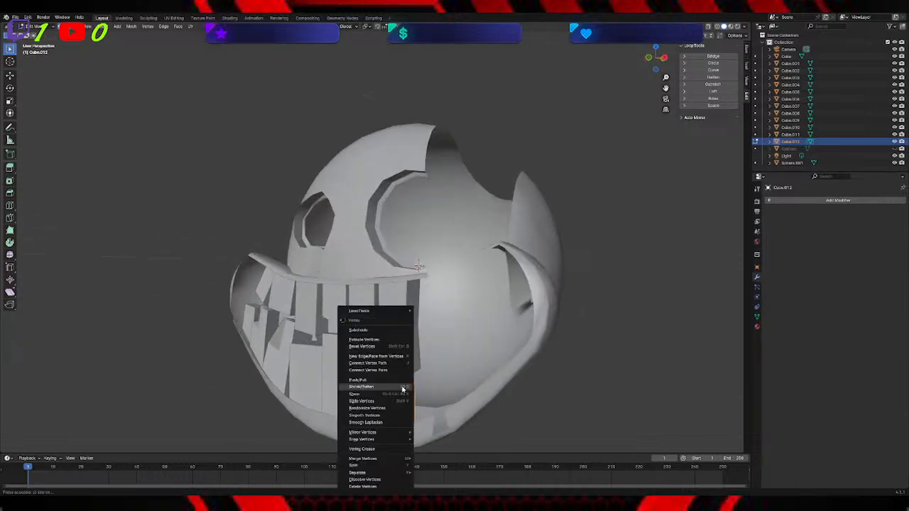
{"action": "left_click", "coordinate": [377, 330]}
{"action": "right_click", "coordinate": [405, 406]}
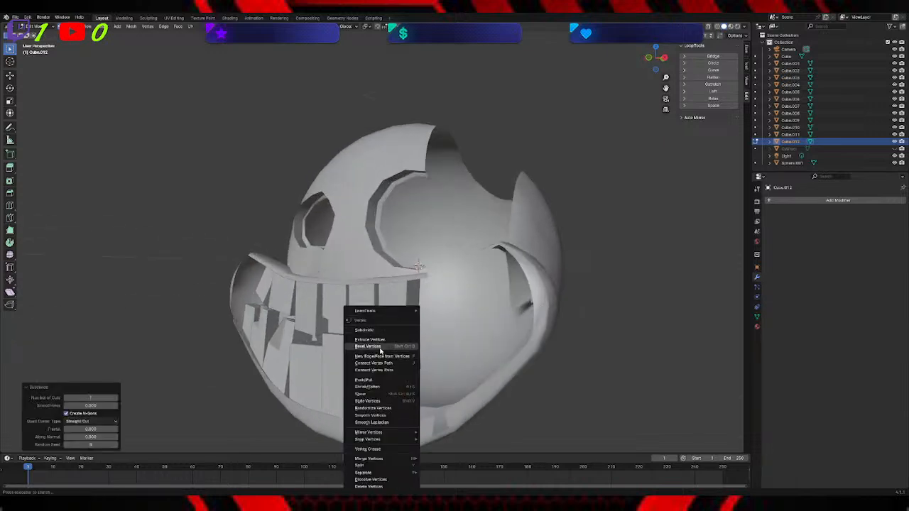
{"action": "left_click", "coordinate": [374, 331]}
Step: Delete the vertices at the lower tooth's top outer corner to break a notch out of it
{"action": "left_click", "coordinate": [497, 372]}
{"action": "middle_click_drag", "start_coordinate": [497, 372], "coordinate": [578, 385]}
{"action": "scroll", "coordinate": [475, 381], "scroll_direction": "up", "scroll_amount": 4}
{"action": "scroll", "coordinate": [475, 381], "scroll_direction": "down", "scroll_amount": 2}
{"action": "middle_click_drag", "start_coordinate": [473, 375], "coordinate": [461, 390]}
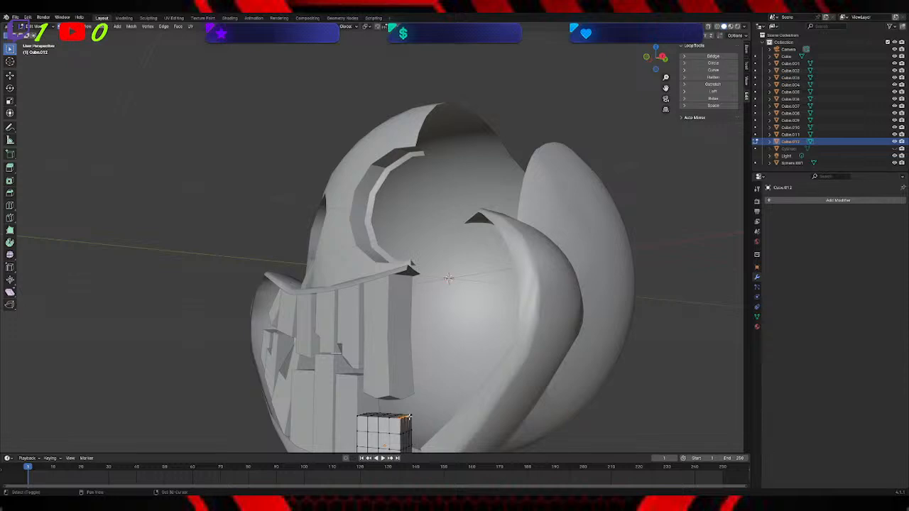
{"action": "middle_click_drag", "start_coordinate": [415, 415], "coordinate": [448, 403]}
{"action": "key", "text": "x"}
{"action": "left_click", "coordinate": [439, 403]}
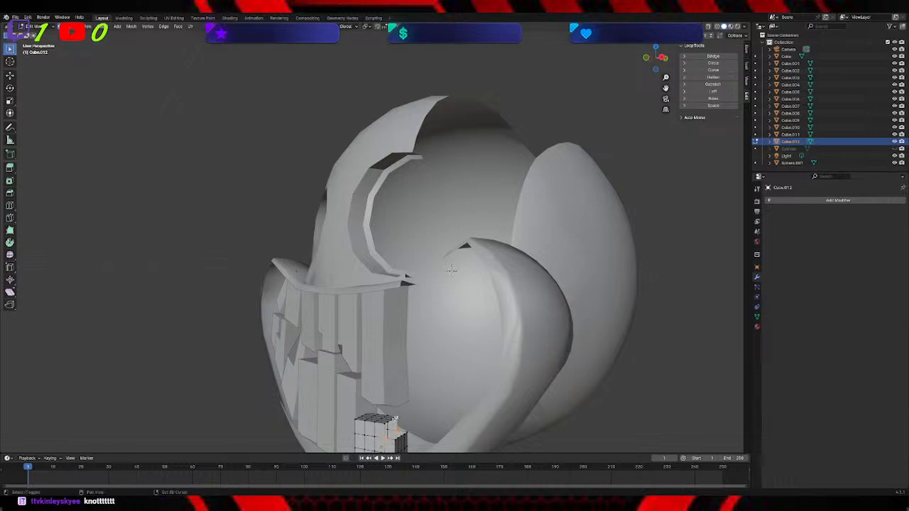
Step: Select the vertices around the notch in the lower tooth and fill its open sides with faces
{"action": "left_click", "coordinate": [399, 435], "text": "shift"}
{"action": "middle_click_drag", "start_coordinate": [450, 269], "coordinate": [445, 266]}
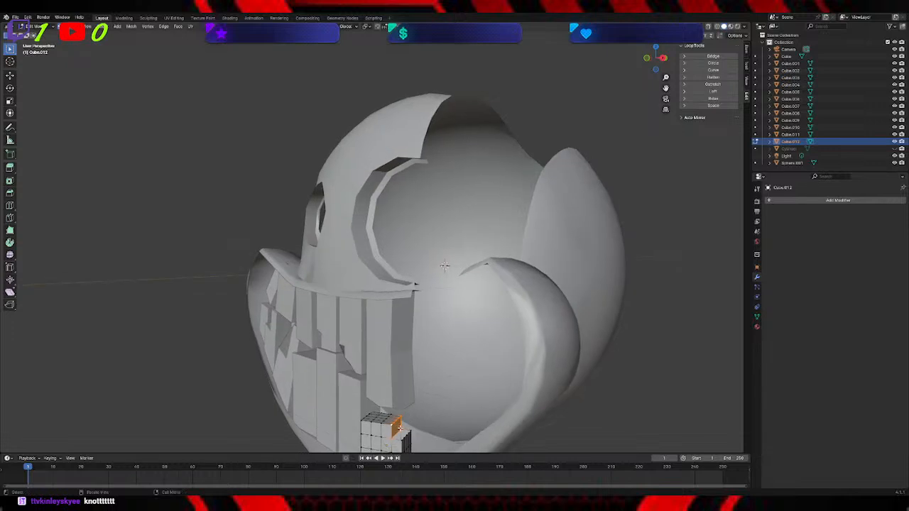
{"action": "left_click", "coordinate": [395, 438], "text": "shift"}
{"action": "left_click", "coordinate": [402, 442], "text": "shift"}
{"action": "left_click", "coordinate": [406, 437], "text": "shift"}
{"action": "middle_click_drag", "start_coordinate": [410, 430], "coordinate": [411, 416]}
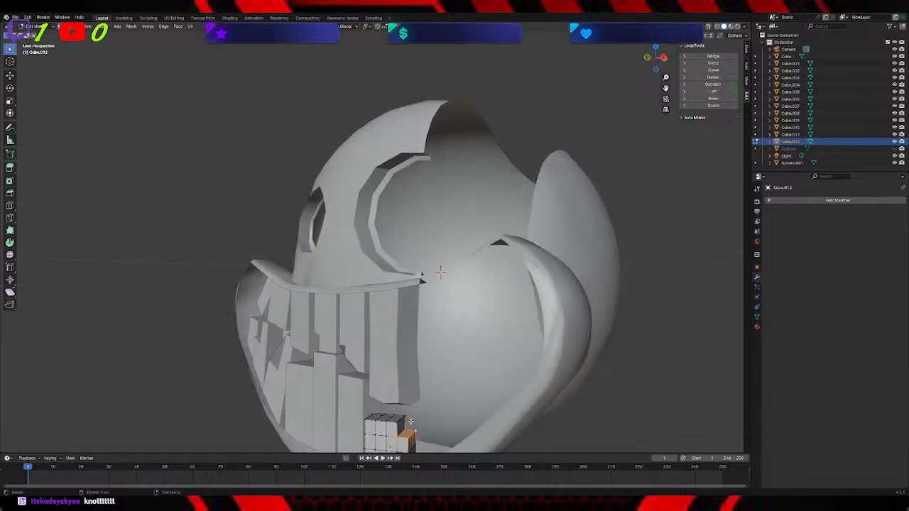
Step: Raise the notch's lower face about 0.008 m along the Z axis, and adjust its position freely
{"action": "key", "text": "g"}
{"action": "key", "text": "z"}
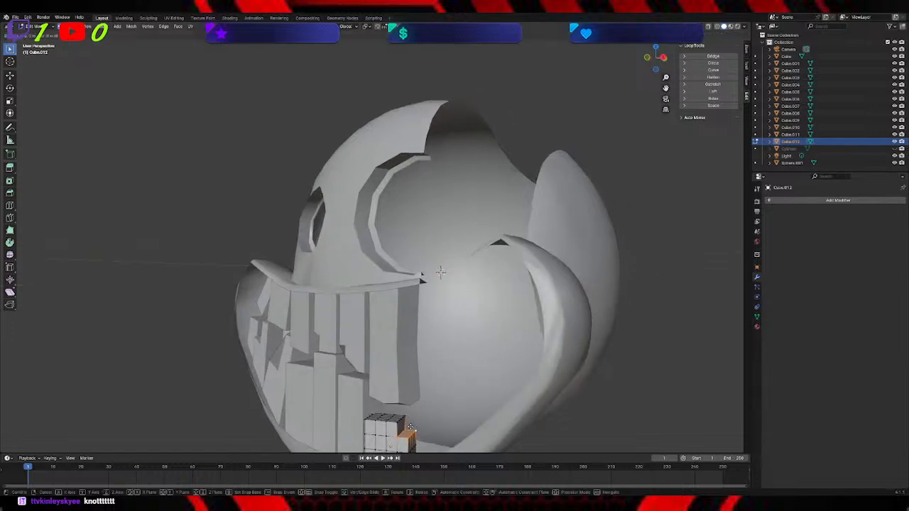
{"action": "left_click", "coordinate": [411, 424]}
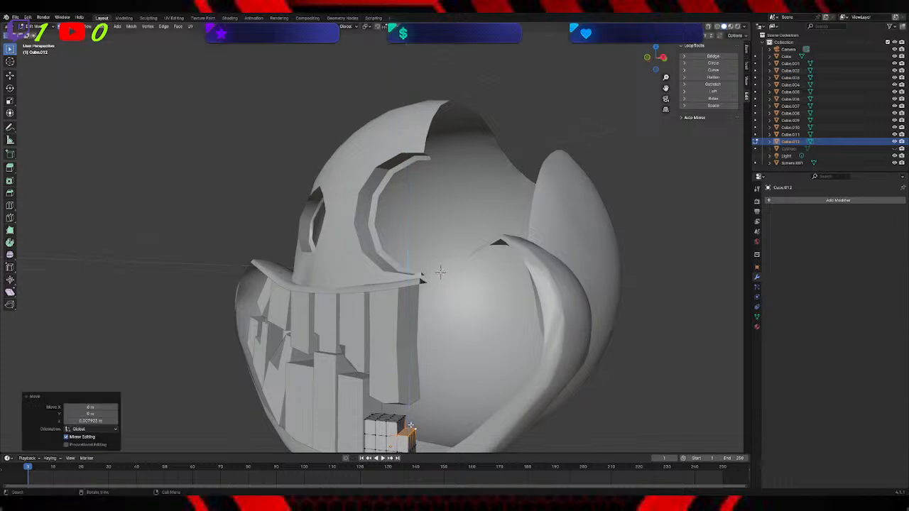
{"action": "key", "text": "g"}
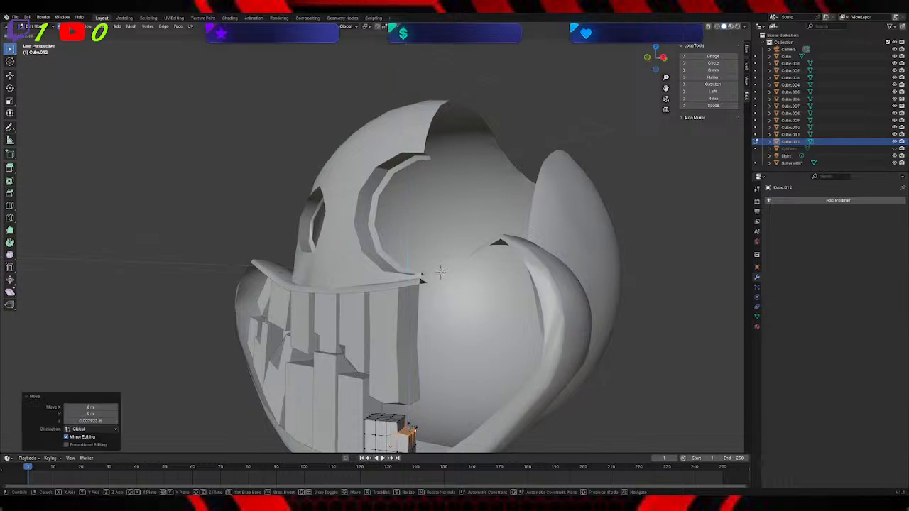
{"action": "left_click", "coordinate": [412, 427]}
{"action": "left_click", "coordinate": [550, 427]}
{"action": "middle_click_drag", "start_coordinate": [624, 425], "coordinate": [493, 408]}
{"action": "scroll", "coordinate": [653, 404], "scroll_direction": "down", "scroll_amount": 1}
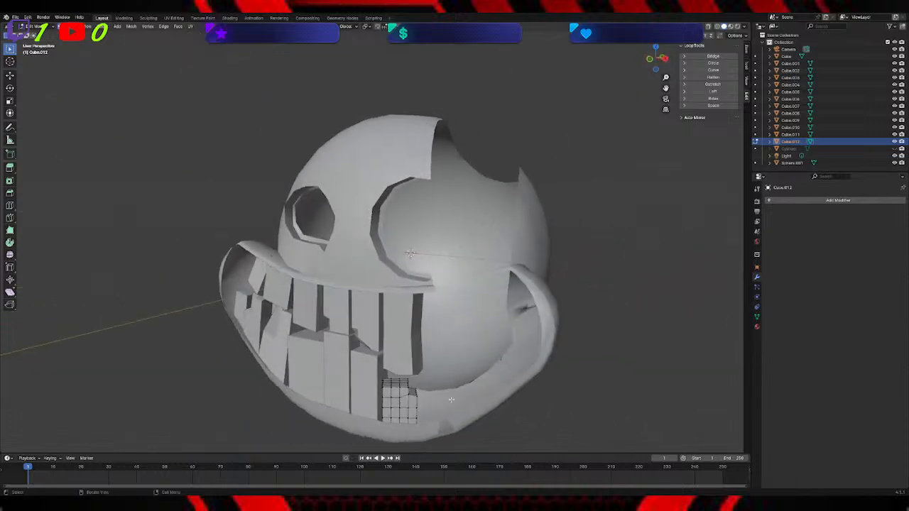
Step: Move a vertex near the top of the lower tooth's front face, and try rotating the selection
{"action": "left_click", "coordinate": [390, 391], "text": "shift"}
{"action": "key", "text": "g"}
{"action": "left_click", "coordinate": [391, 390]}
{"action": "middle_click_drag", "start_coordinate": [397, 392], "coordinate": [475, 397]}
{"action": "key", "text": "r"}
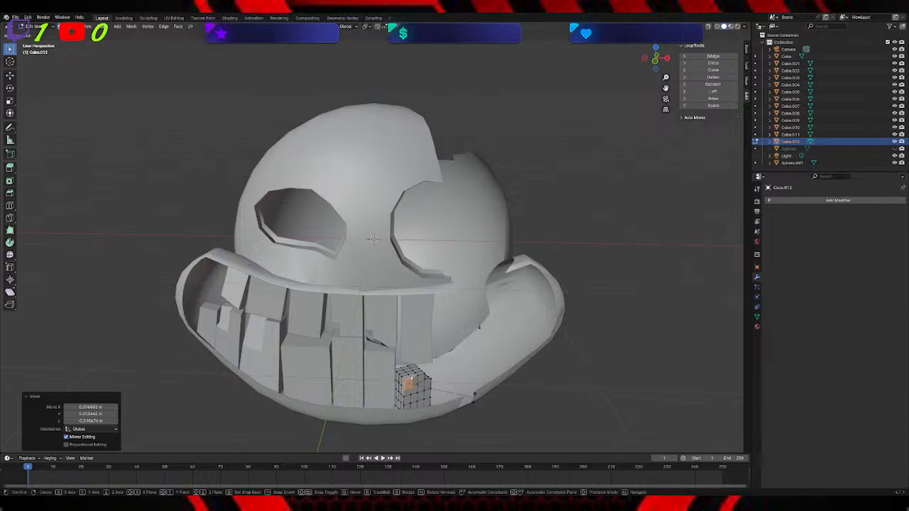
{"action": "left_click", "coordinate": [462, 401]}
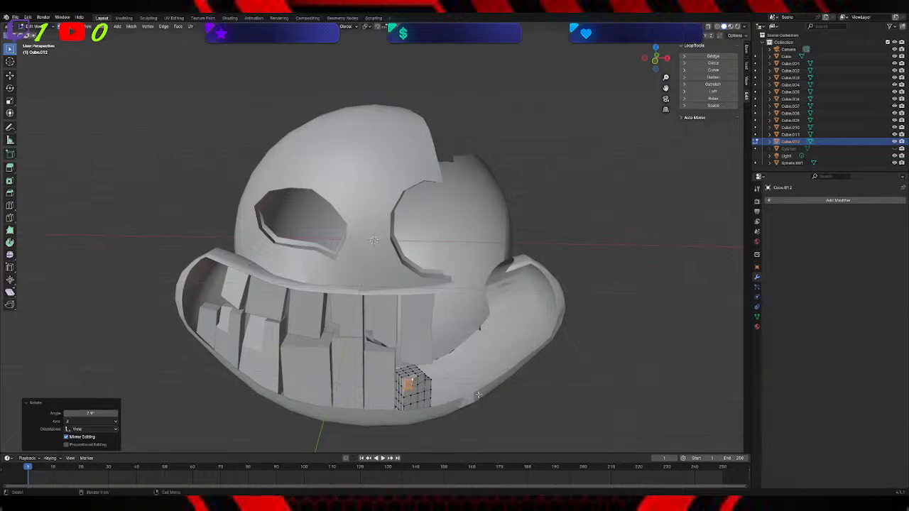
{"action": "key", "text": "r"}
{"action": "left_click", "coordinate": [478, 394]}
Step: Push the selected front part of the lower tooth inward along the Y axis, and return to Object Mode to check the dent
{"action": "key", "text": "g"}
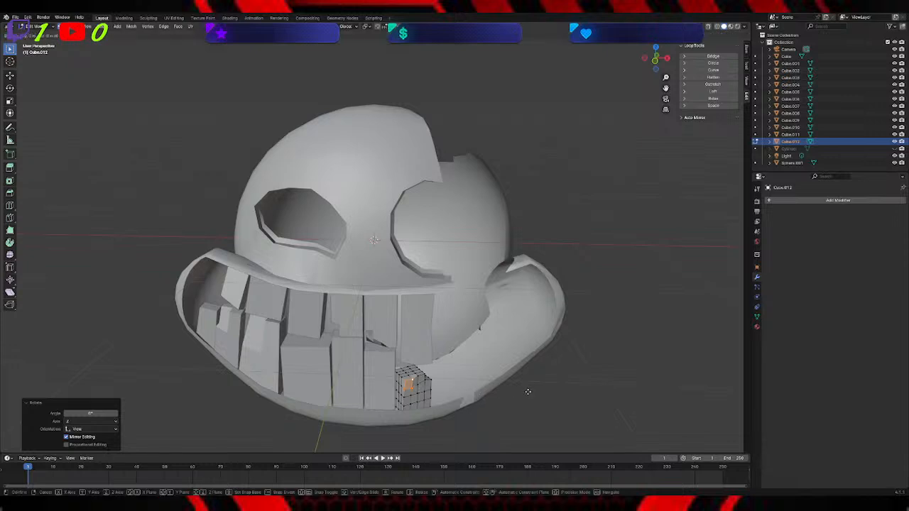
{"action": "key", "text": "x"}
{"action": "key", "text": "y"}
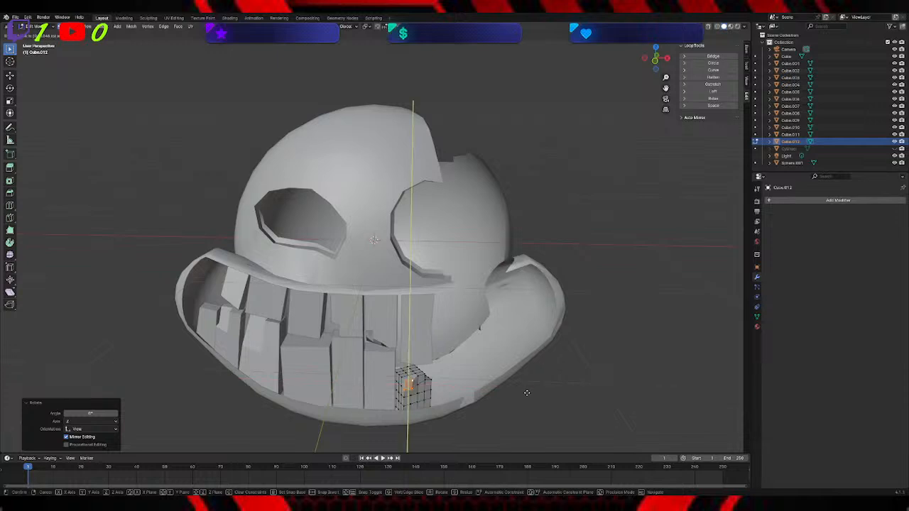
{"action": "left_click", "coordinate": [527, 389]}
{"action": "middle_click_drag", "start_coordinate": [526, 389], "coordinate": [636, 335]}
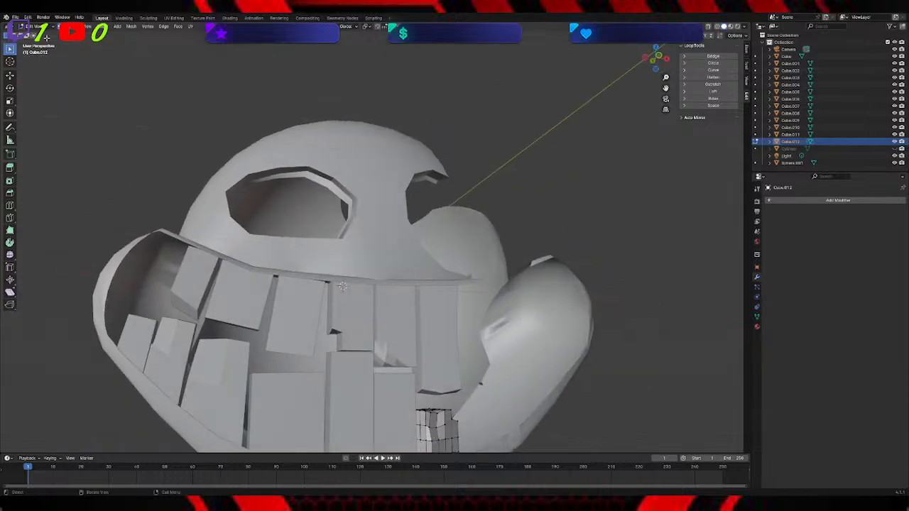
{"action": "left_click", "coordinate": [34, 27]}
{"action": "left_click", "coordinate": [39, 34]}
{"action": "scroll", "coordinate": [441, 159], "scroll_direction": "down", "scroll_amount": 6}
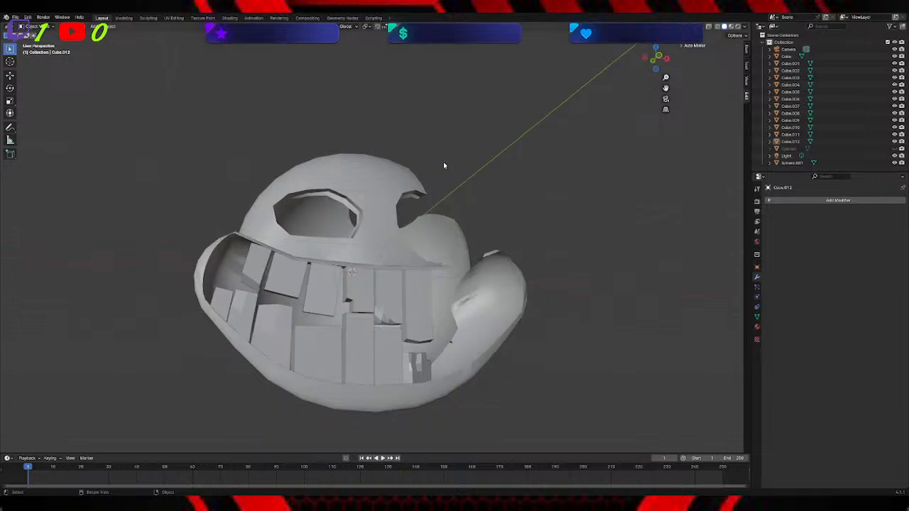
{"action": "middle_click_drag", "start_coordinate": [542, 207], "coordinate": [507, 296]}
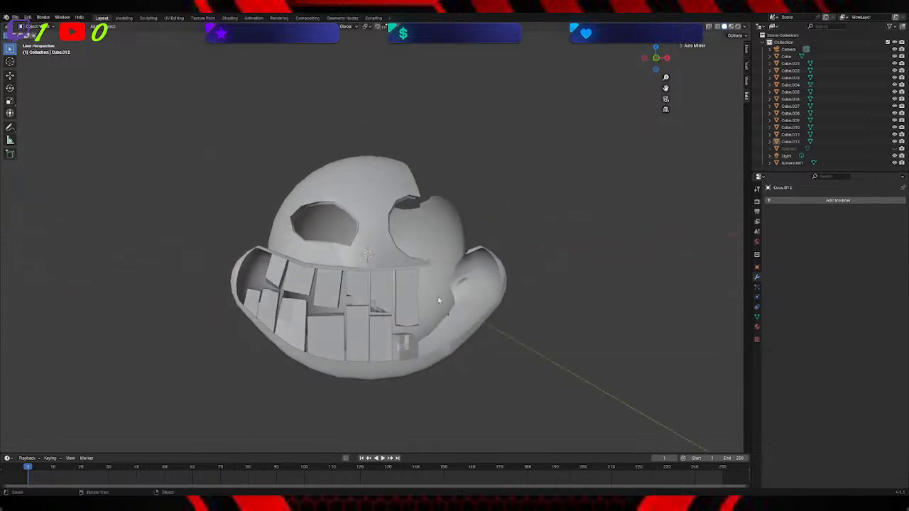
Step: Reopen the lower tooth Cube.012 in Edit Mode and move the vertices at its front corner slightly inward
{"action": "left_click", "coordinate": [412, 345]}
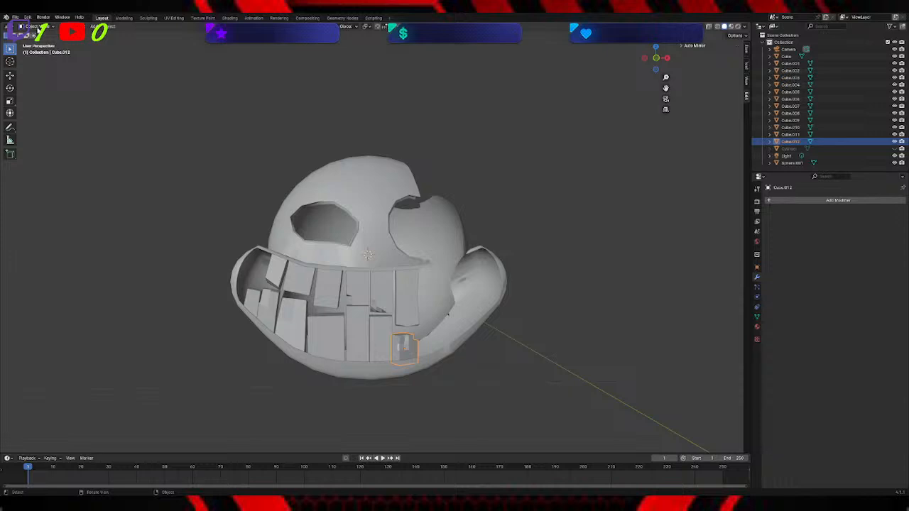
{"action": "left_click", "coordinate": [34, 27]}
{"action": "left_click", "coordinate": [39, 41]}
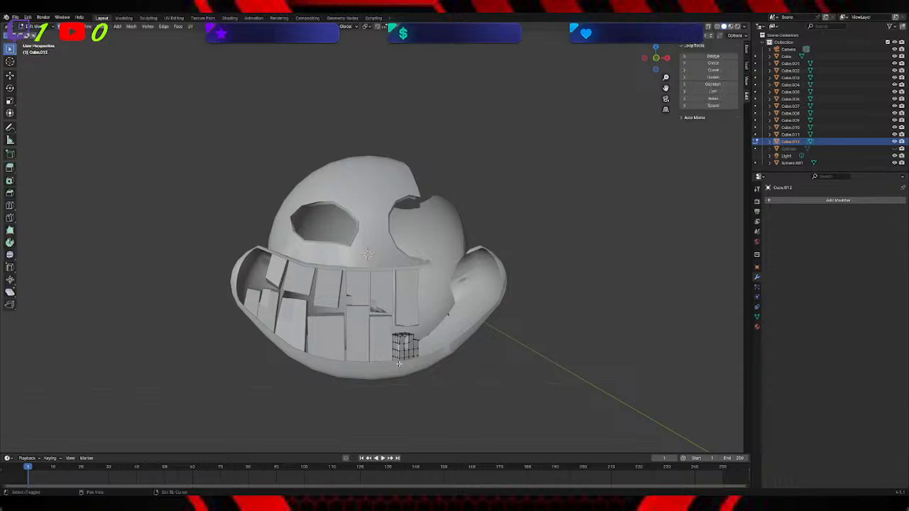
{"action": "middle_click_drag", "start_coordinate": [408, 348], "coordinate": [395, 395]}
{"action": "scroll", "coordinate": [402, 361], "scroll_direction": "up", "scroll_amount": 5}
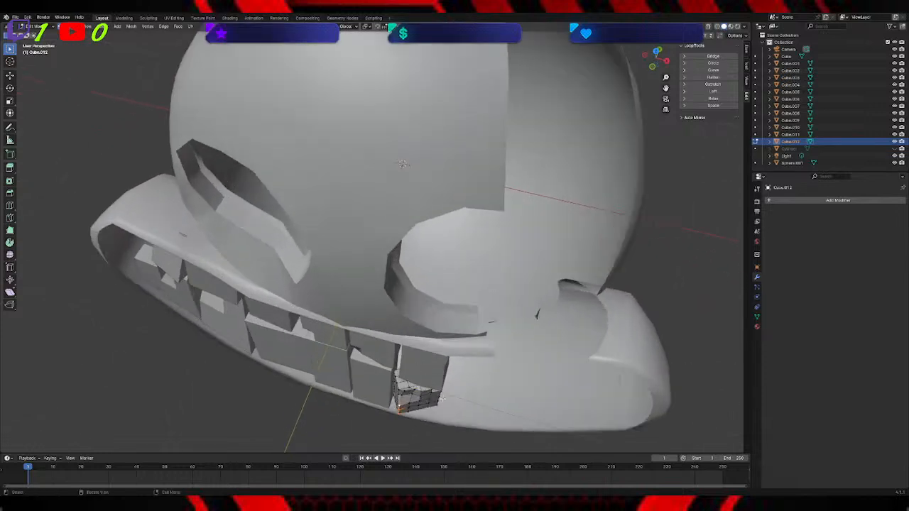
{"action": "key", "text": "g"}
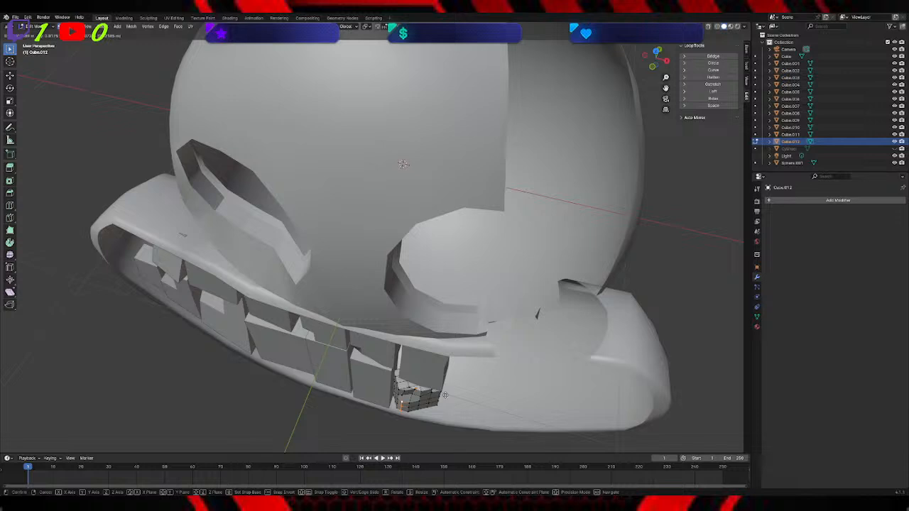
{"action": "left_click", "coordinate": [446, 397]}
{"action": "middle_click_drag", "start_coordinate": [668, 348], "coordinate": [419, 440]}
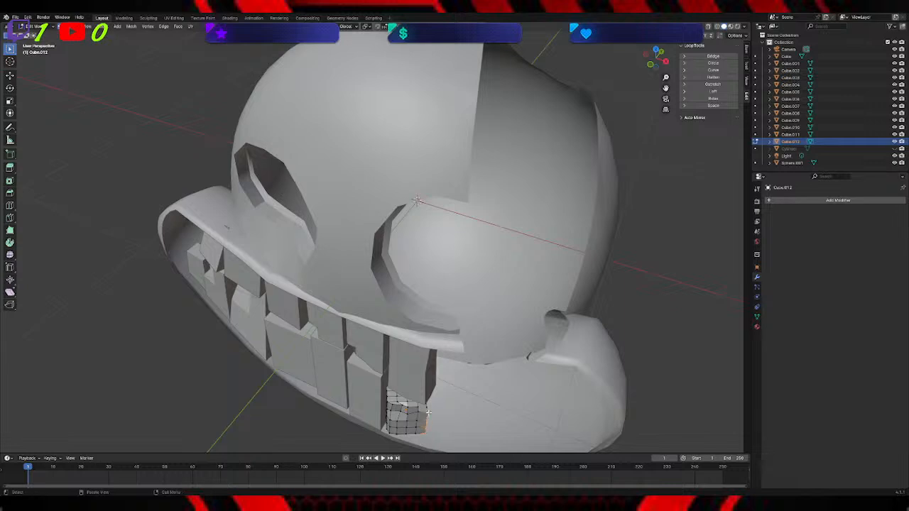
Step: Shift the selected front corner vertices of the lower tooth Cube.012 slightly inward and return to Object Mode
{"action": "key", "text": "g"}
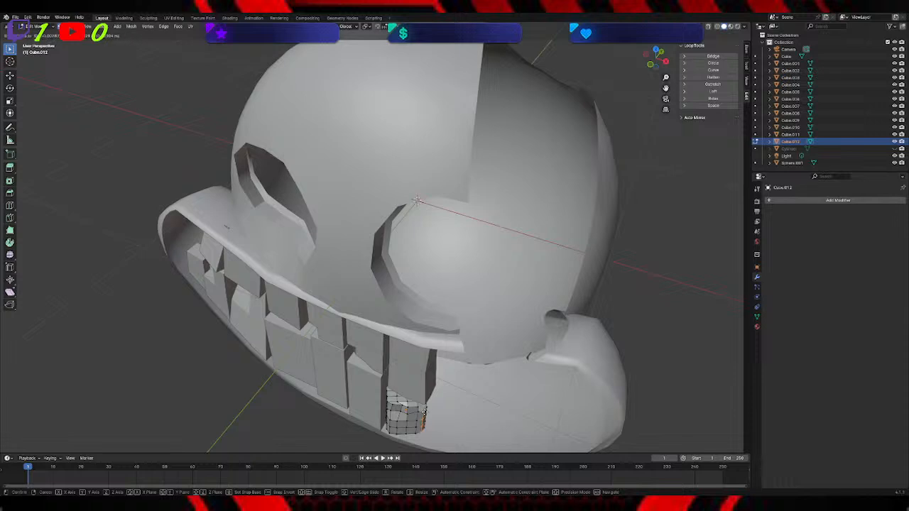
{"action": "left_click", "coordinate": [424, 412]}
{"action": "left_click", "coordinate": [391, 368]}
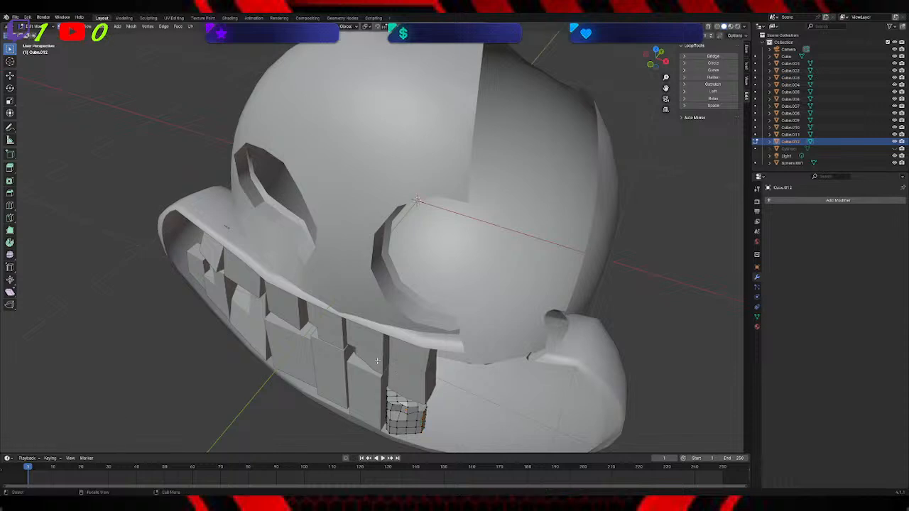
{"action": "left_click", "coordinate": [32, 27]}
{"action": "left_click", "coordinate": [32, 34]}
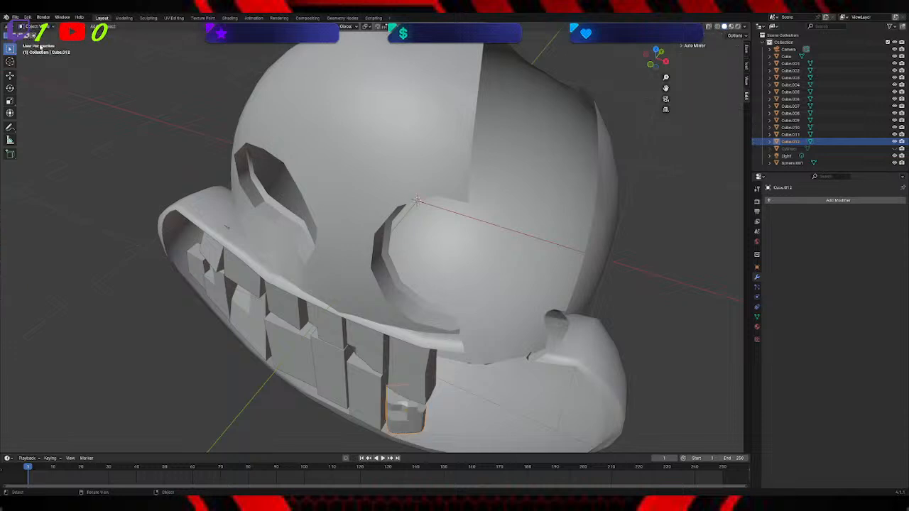
Step: Open the upper tooth Cube.011 in Edit Mode, move the vertices of its outer front edge slightly inward, and return to Object Mode
{"action": "left_click", "coordinate": [414, 368]}
{"action": "middle_click_drag", "start_coordinate": [414, 368], "coordinate": [373, 342]}
{"action": "left_click", "coordinate": [32, 27]}
{"action": "left_click", "coordinate": [38, 43]}
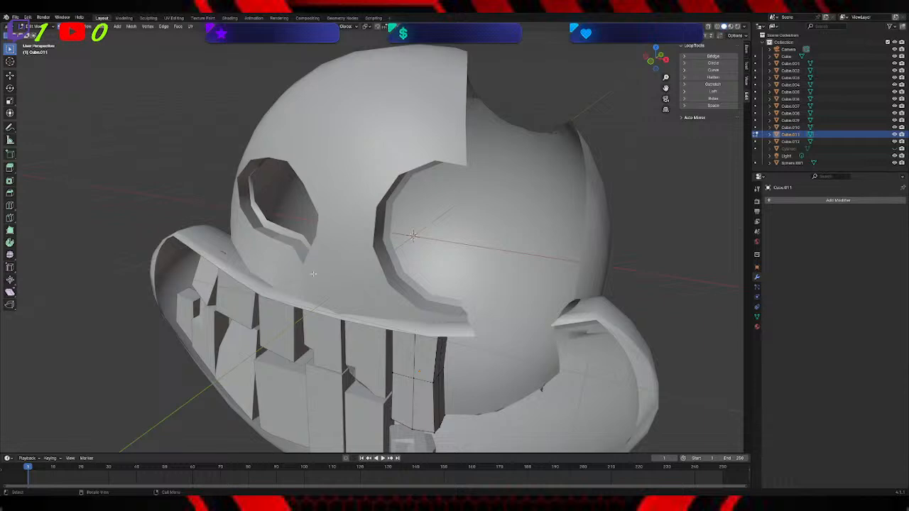
{"action": "left_click", "coordinate": [434, 382]}
{"action": "left_click", "coordinate": [436, 338], "text": "shift"}
{"action": "key", "text": "g"}
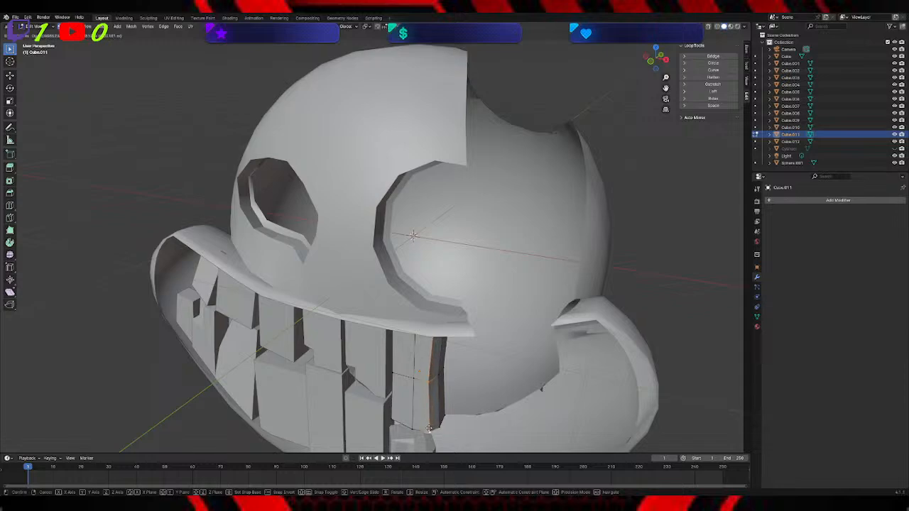
{"action": "left_click", "coordinate": [436, 426]}
{"action": "middle_click_drag", "start_coordinate": [653, 287], "coordinate": [526, 299]}
{"action": "scroll", "coordinate": [664, 272], "scroll_direction": "down", "scroll_amount": 2}
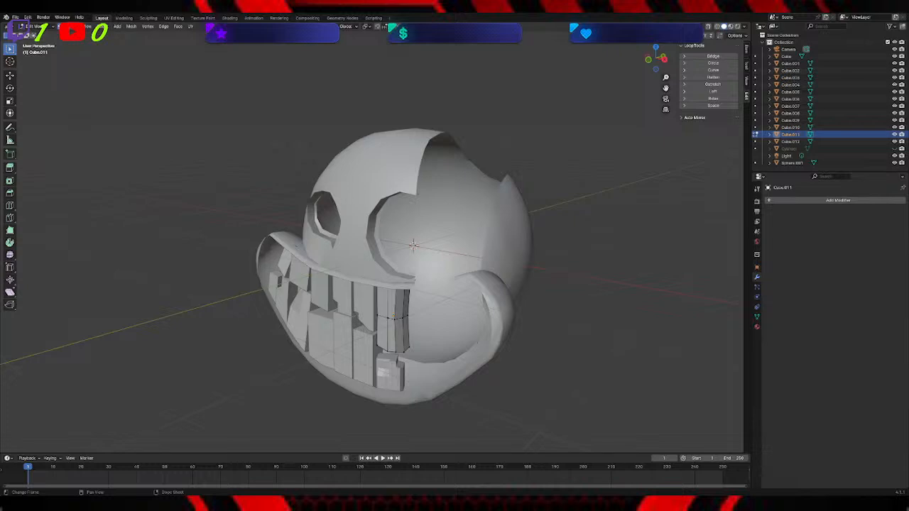
{"action": "middle_click_drag", "start_coordinate": [412, 323], "coordinate": [374, 330]}
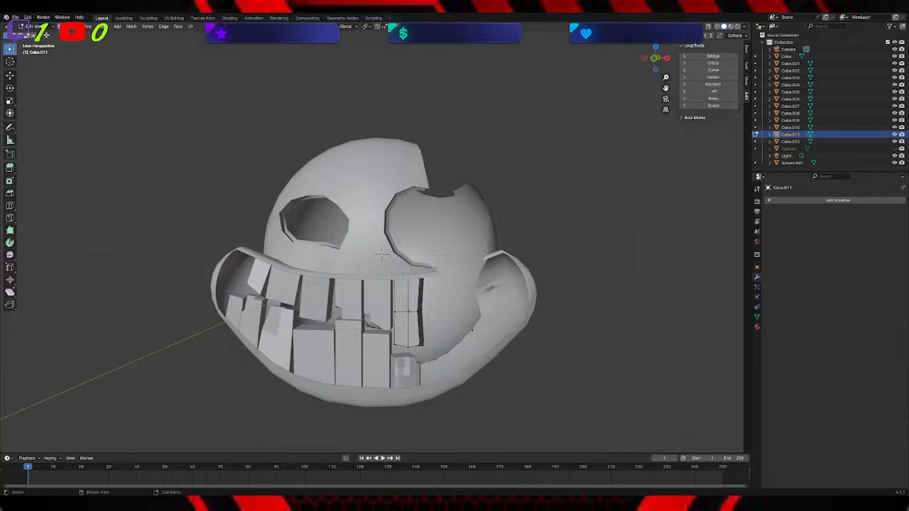
{"action": "left_click", "coordinate": [32, 27]}
{"action": "left_click", "coordinate": [34, 33]}
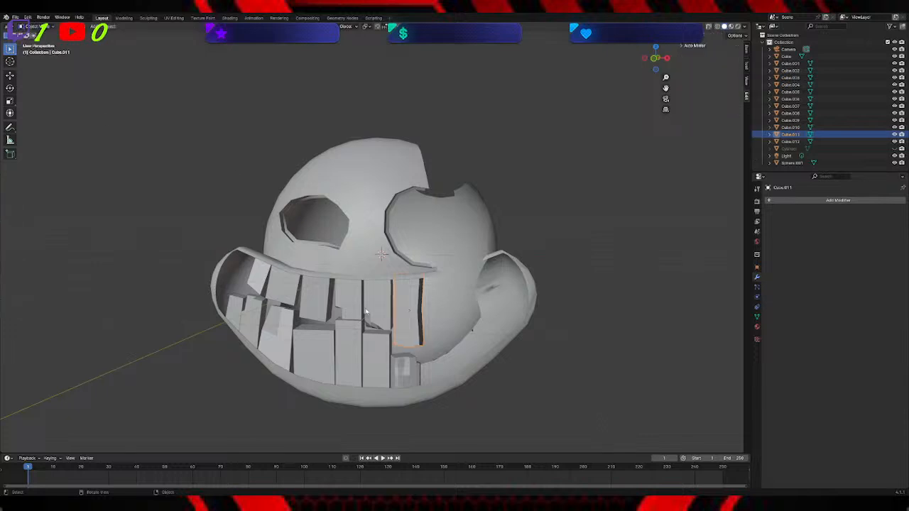
Step: Open the neighbouring lower tooth Cube.006 in Edit Mode and subdivide its whole mesh with one cut
{"action": "left_click", "coordinate": [375, 347]}
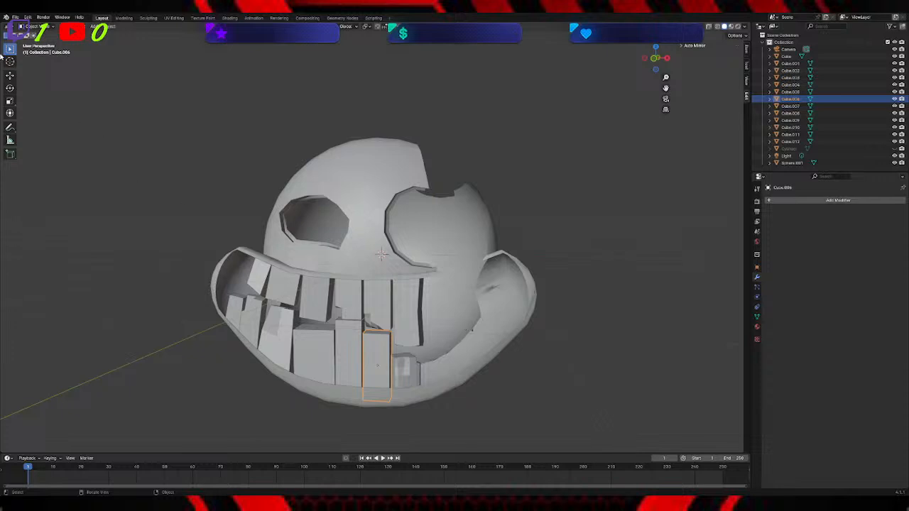
{"action": "left_click", "coordinate": [32, 26]}
{"action": "left_click", "coordinate": [35, 49]}
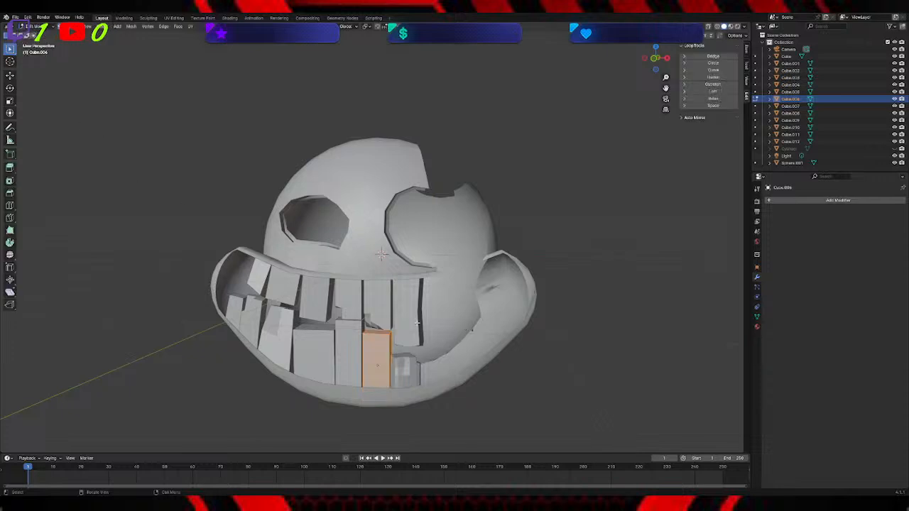
{"action": "right_click", "coordinate": [358, 338]}
{"action": "left_click", "coordinate": [355, 333]}
{"action": "scroll", "coordinate": [377, 337], "scroll_direction": "up", "scroll_amount": 2}
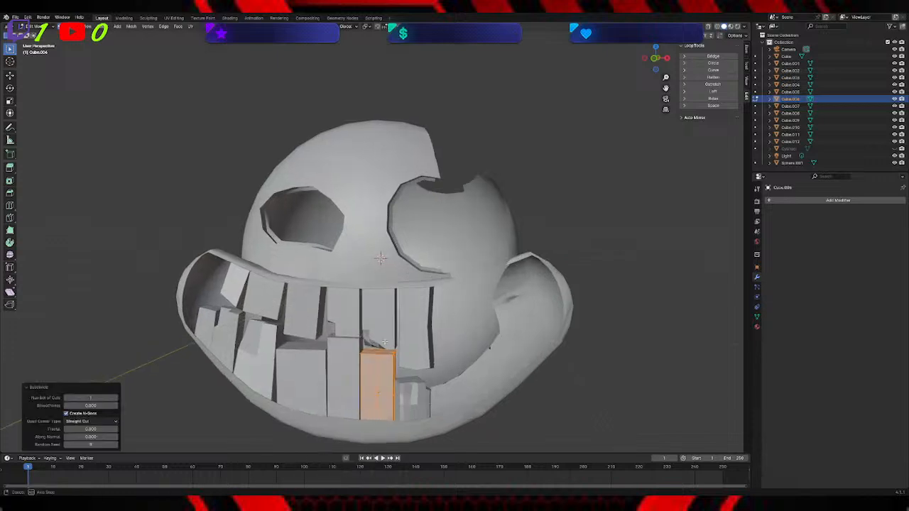
{"action": "middle_click_drag", "start_coordinate": [385, 343], "coordinate": [372, 356]}
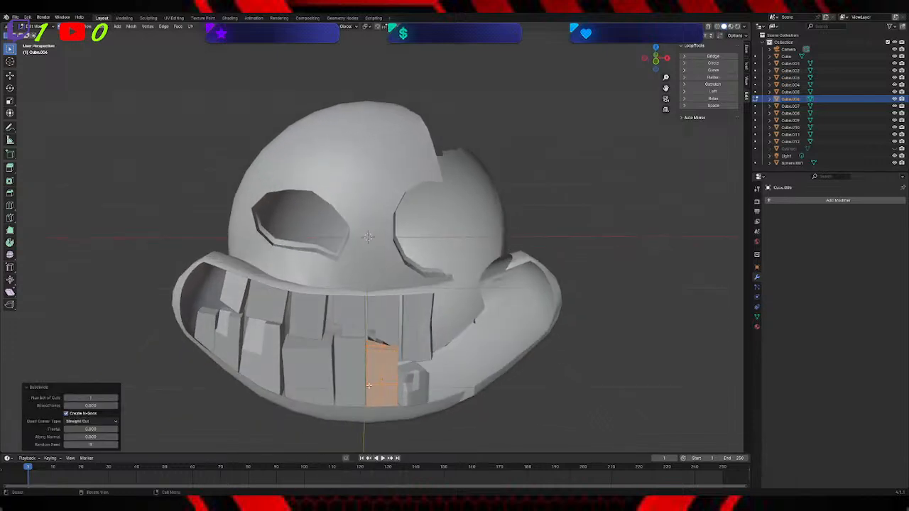
Step: Move the two vertical front edges of the lower tooth Cube.006 slightly inward, one after the other
{"action": "left_click", "coordinate": [369, 412]}
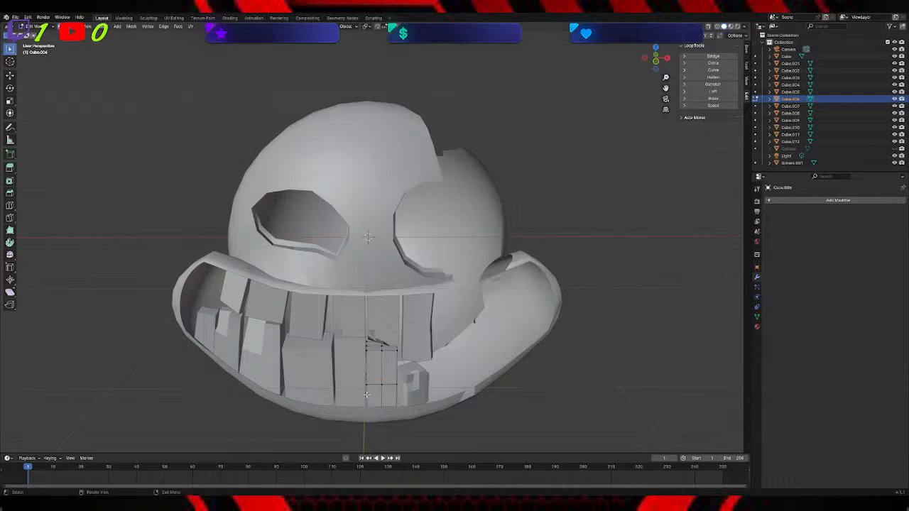
{"action": "mouse_move", "coordinate": [369, 352]}
{"action": "middle_mouse_down"}
{"action": "mouse_move", "coordinate": [383, 373]}
{"action": "mouse_move", "coordinate": [371, 360]}
{"action": "middle_mouse_up"}
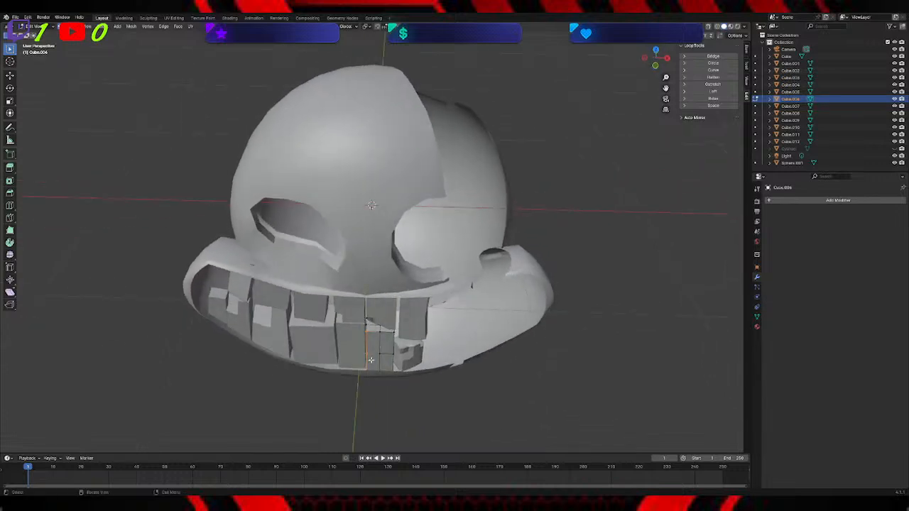
{"action": "key", "text": "g"}
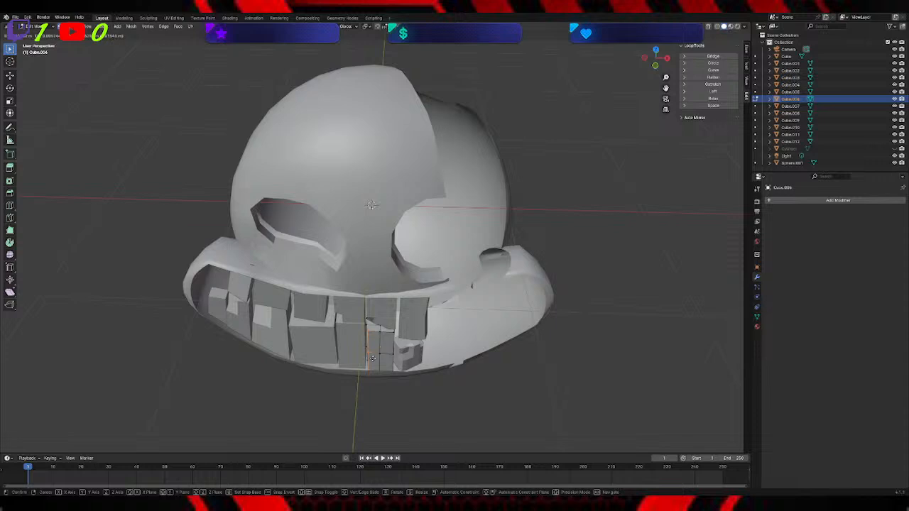
{"action": "left_click", "coordinate": [372, 358]}
{"action": "middle_click_drag", "start_coordinate": [371, 357], "coordinate": [396, 363]}
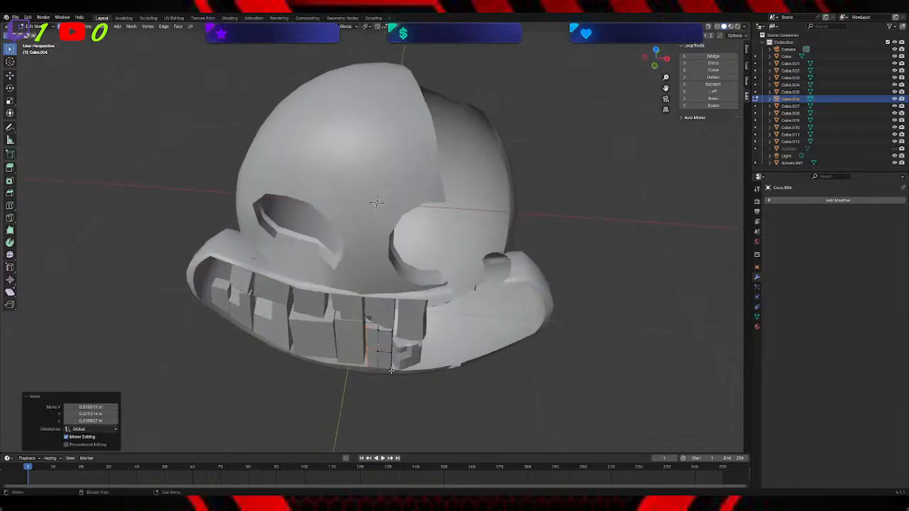
{"action": "left_click", "coordinate": [391, 359], "text": "shift"}
{"action": "key", "text": "g"}
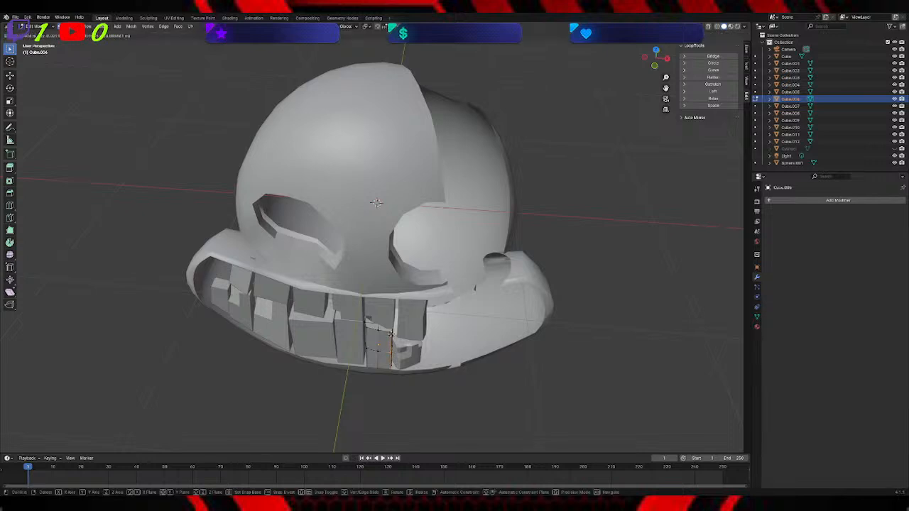
{"action": "left_click", "coordinate": [390, 333]}
{"action": "middle_click_drag", "start_coordinate": [492, 356], "coordinate": [503, 343]}
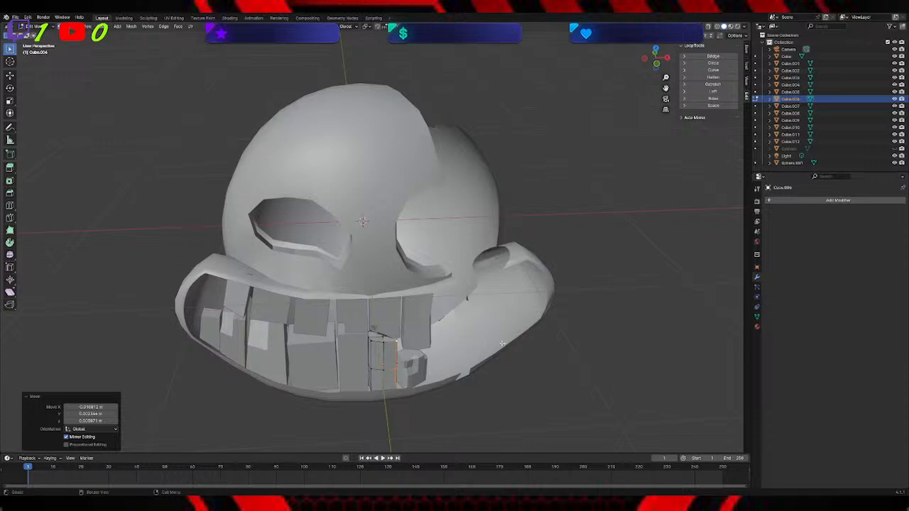
Step: Select the vertices along the top front edge of the lower tooth Cube.006 and move them slightly
{"action": "left_click", "coordinate": [379, 342]}
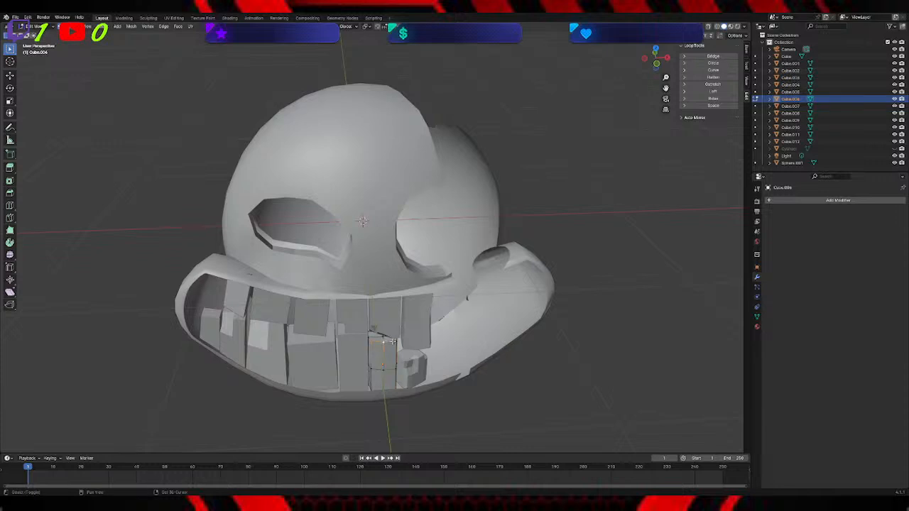
{"action": "key", "text": "g"}
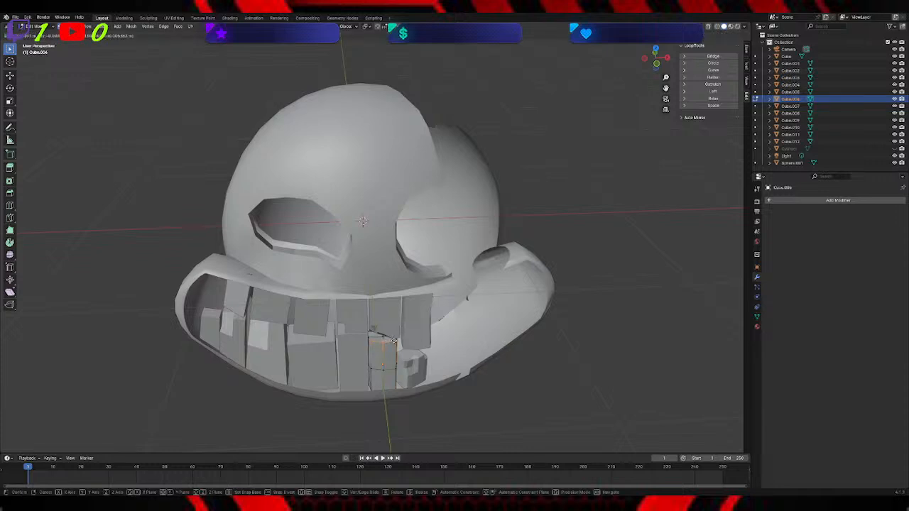
{"action": "left_click", "coordinate": [394, 342]}
{"action": "left_click", "coordinate": [517, 380]}
Step: Move the top front edge of the lower tooth Cube.006 along the Y axis and return to Object Mode
{"action": "middle_click_drag", "start_coordinate": [520, 380], "coordinate": [377, 370]}
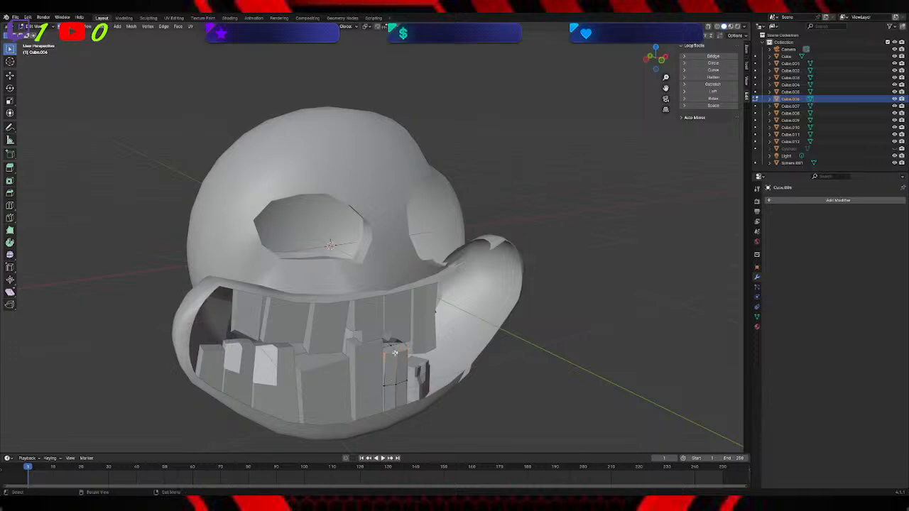
{"action": "key", "text": "z"}
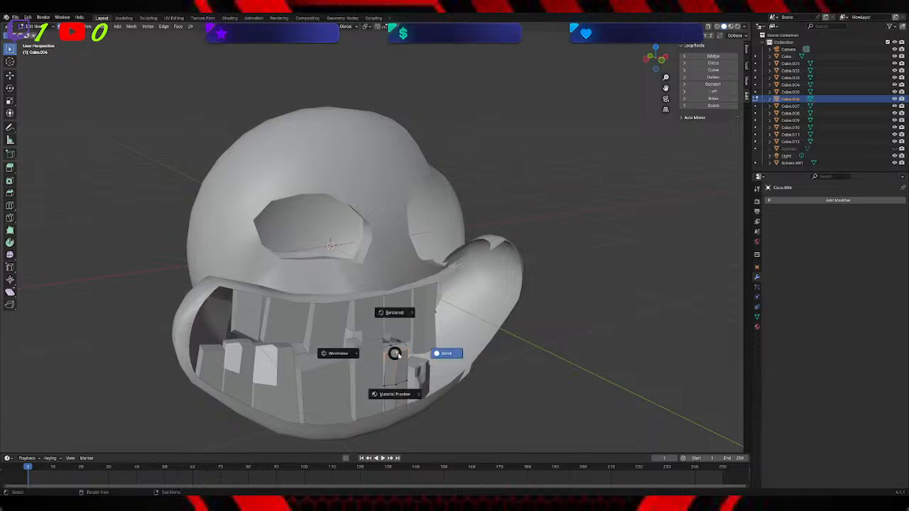
{"action": "left_click", "coordinate": [461, 382]}
{"action": "key", "text": "g"}
{"action": "key", "text": "y"}
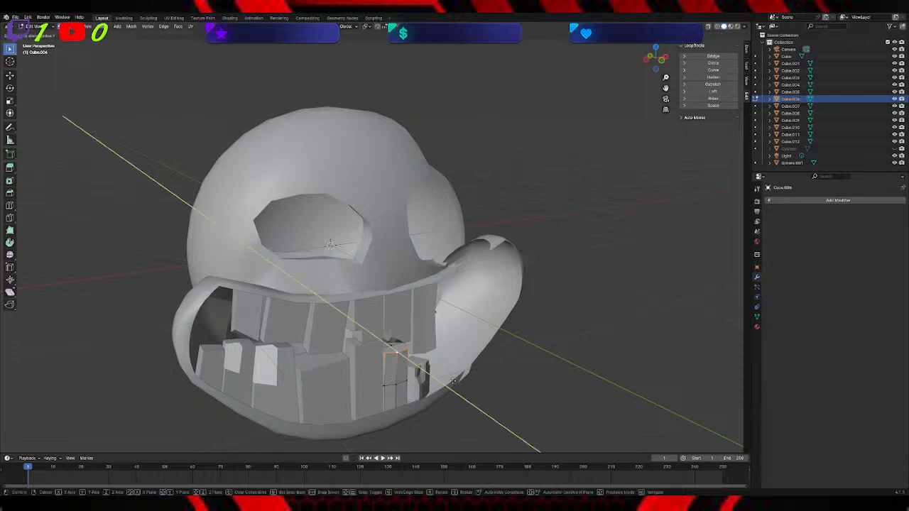
{"action": "left_click", "coordinate": [456, 381]}
{"action": "middle_click_drag", "start_coordinate": [525, 373], "coordinate": [274, 346]}
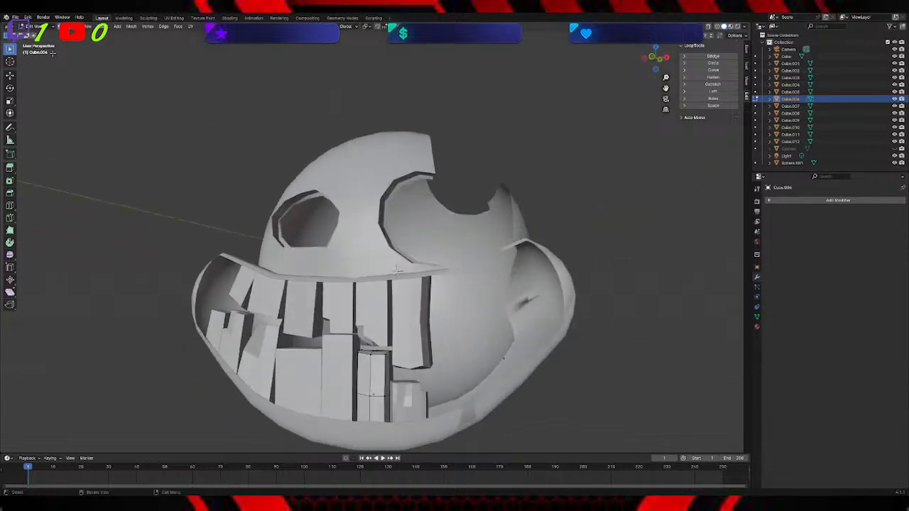
{"action": "left_click", "coordinate": [35, 26]}
{"action": "left_click", "coordinate": [34, 34]}
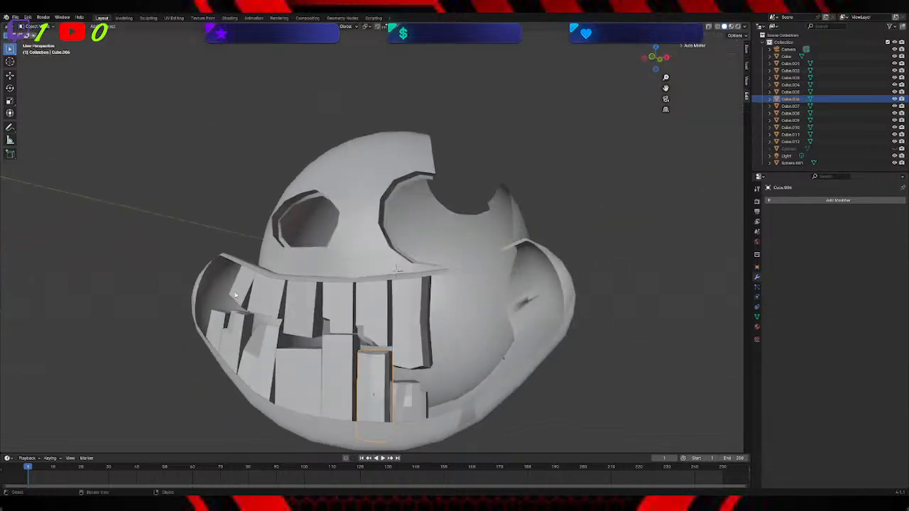
Step: Open the next lower tooth, Cube.007, in Edit Mode and try to subdivide it
{"action": "left_click", "coordinate": [344, 347]}
{"action": "left_click", "coordinate": [35, 26]}
{"action": "left_click", "coordinate": [34, 40]}
{"action": "middle_click_drag", "start_coordinate": [436, 245], "coordinate": [449, 273]}
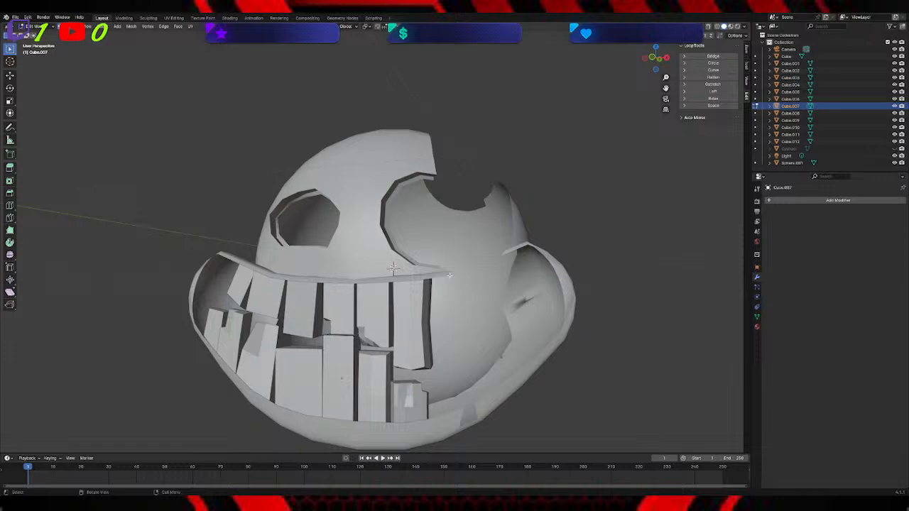
{"action": "middle_click_drag", "start_coordinate": [449, 275], "coordinate": [350, 374]}
{"action": "right_click", "coordinate": [350, 374]}
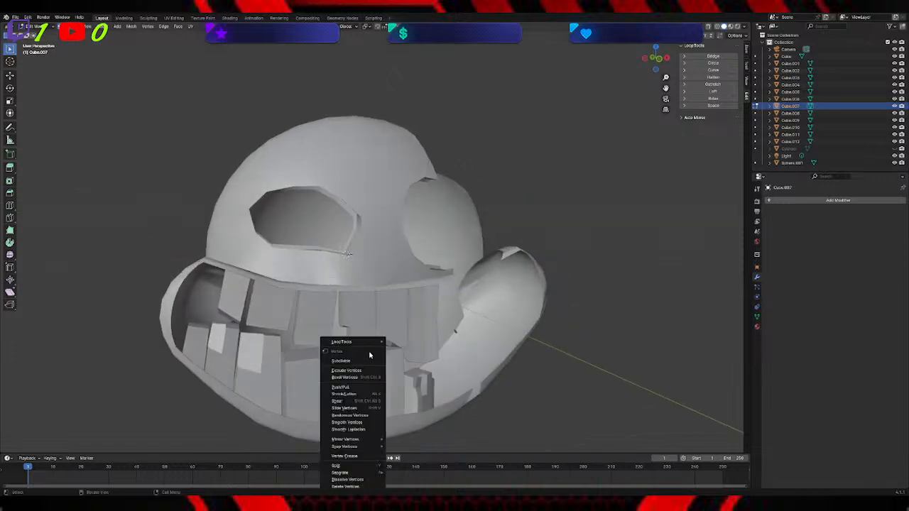
{"action": "left_click", "coordinate": [358, 361]}
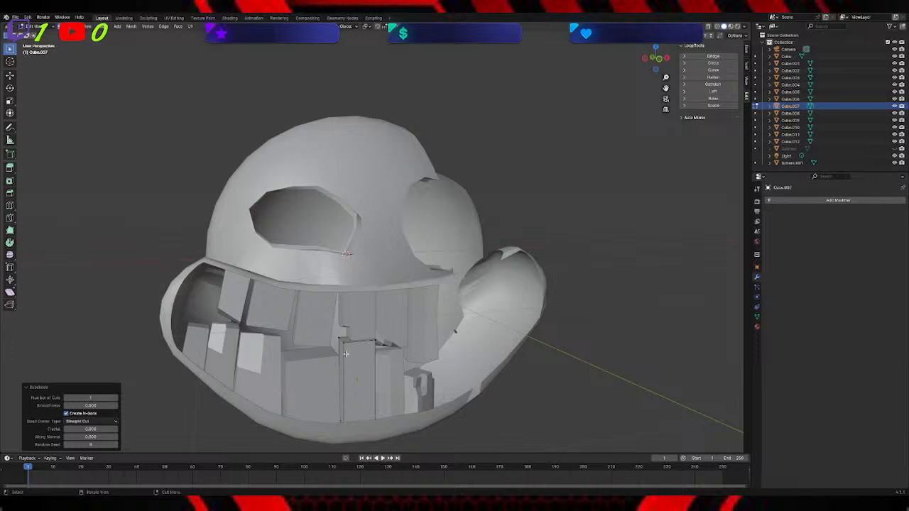
Step: Select the entire mesh of the lower tooth Cube.007 and subdivide it with one cut
{"action": "right_click", "coordinate": [365, 350]}
{"action": "left_click", "coordinate": [354, 350]}
{"action": "middle_click_drag", "start_coordinate": [417, 360], "coordinate": [349, 343]}
{"action": "key", "text": "a"}
{"action": "right_click", "coordinate": [406, 359]}
{"action": "left_click", "coordinate": [392, 332]}
{"action": "right_click", "coordinate": [398, 339]}
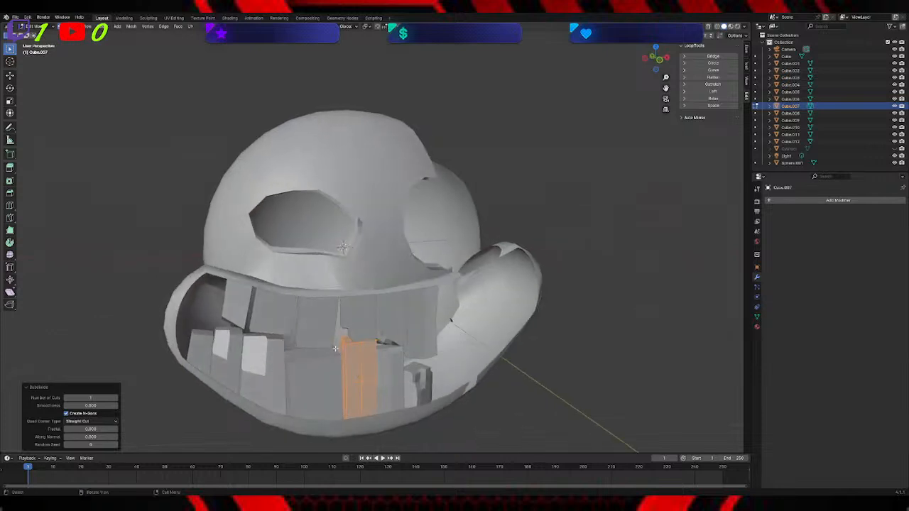
Step: Move the top corner vertices of the lower tooth Cube.007 about 0.018 m along the X axis, and lower them along the local Z axis
{"action": "left_click", "coordinate": [351, 351]}
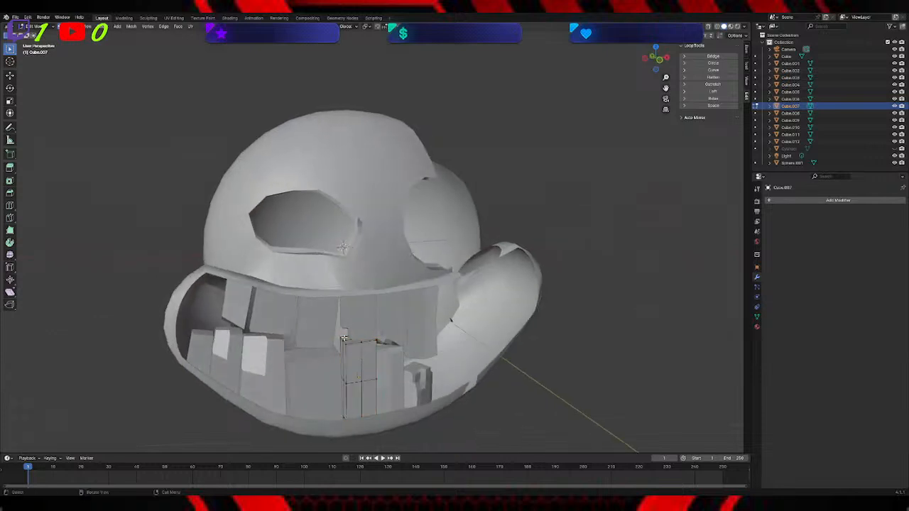
{"action": "key", "text": "g"}
{"action": "key", "text": "x"}
{"action": "left_click", "coordinate": [353, 351]}
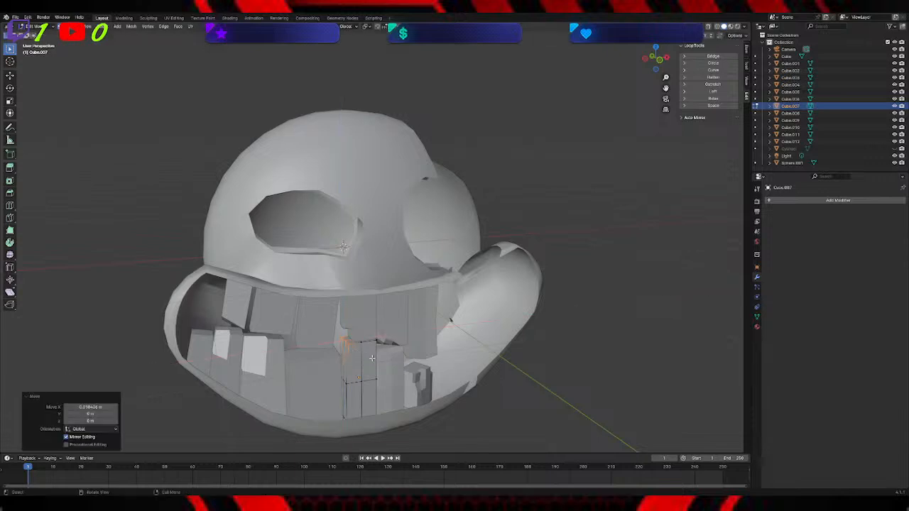
{"action": "key", "text": "g"}
{"action": "key", "text": "z"}
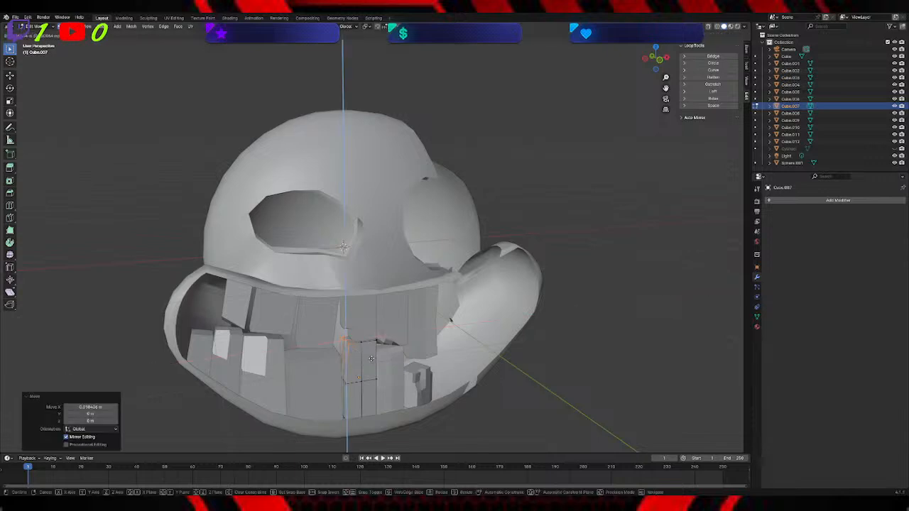
{"action": "left_click", "coordinate": [369, 359]}
{"action": "middle_click_drag", "start_coordinate": [370, 359], "coordinate": [362, 405]}
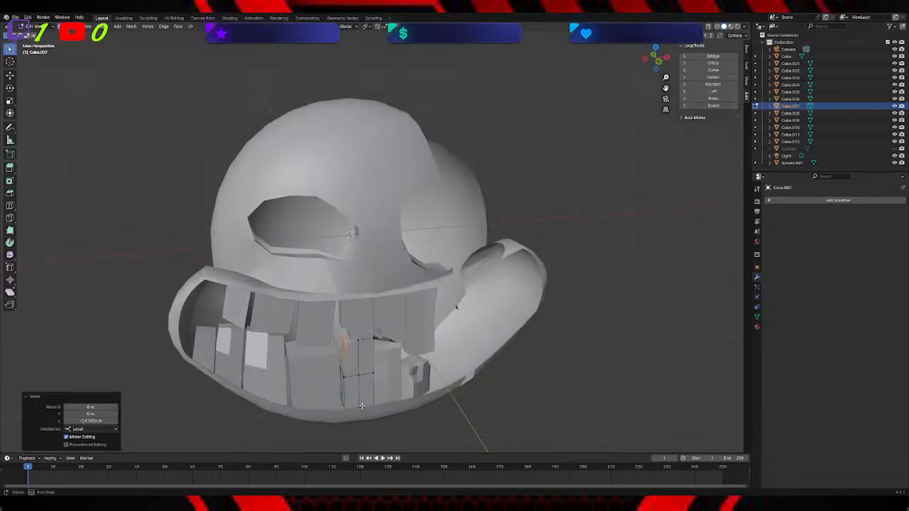
Step: Move the outer side edge vertices of the lower tooth Cube.007 about 0.015 m along X and 0.007 m along Z
{"action": "left_click", "coordinate": [343, 405]}
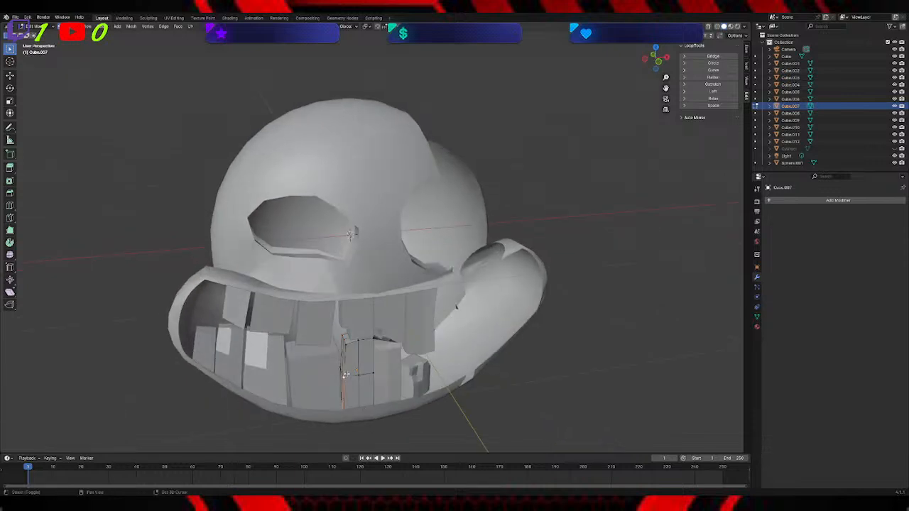
{"action": "scroll", "coordinate": [355, 395], "scroll_direction": "down", "scroll_amount": 1}
{"action": "middle_click_drag", "start_coordinate": [355, 398], "coordinate": [355, 403]}
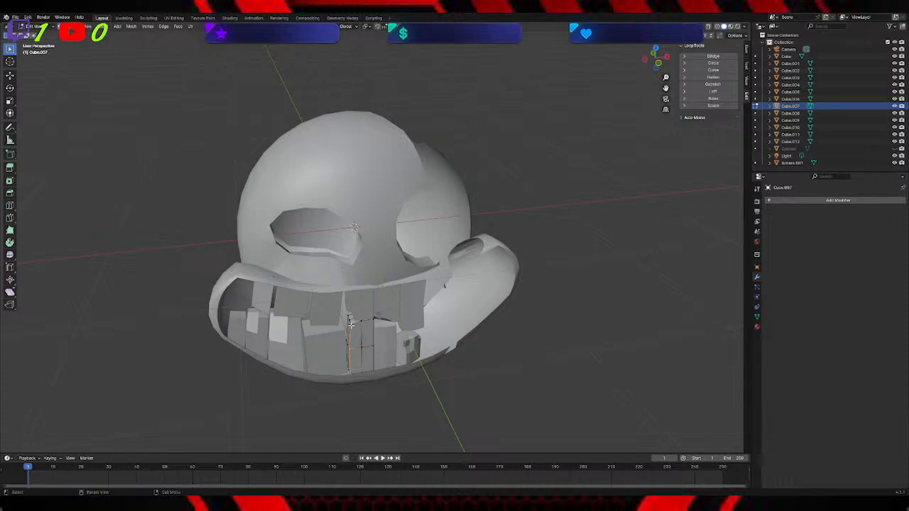
{"action": "key", "text": "g"}
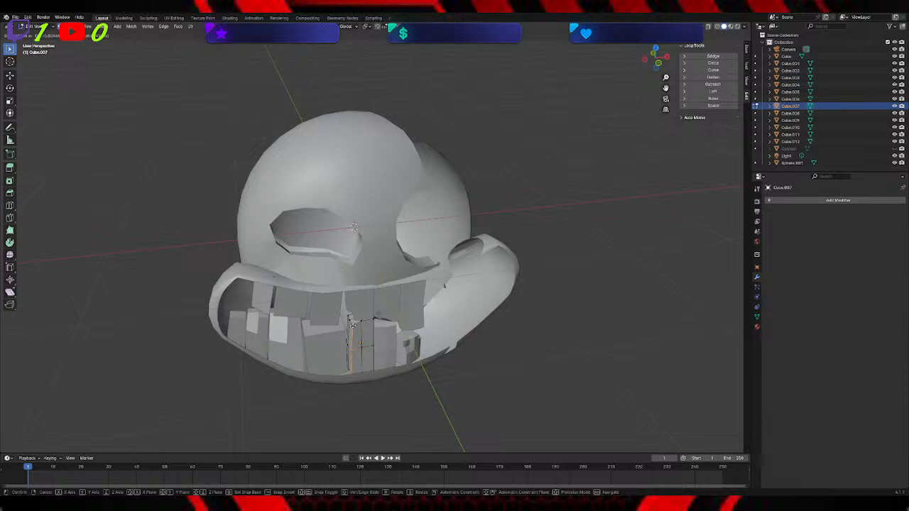
{"action": "left_click", "coordinate": [352, 325]}
Step: Move the opposite side edge of the lower tooth Cube.007 inward by about 0.012 m along the X axis
{"action": "middle_click_drag", "start_coordinate": [352, 325], "coordinate": [391, 336]}
{"action": "scroll", "coordinate": [384, 342], "scroll_direction": "up", "scroll_amount": 3}
{"action": "middle_click_drag", "start_coordinate": [357, 426], "coordinate": [353, 416]}
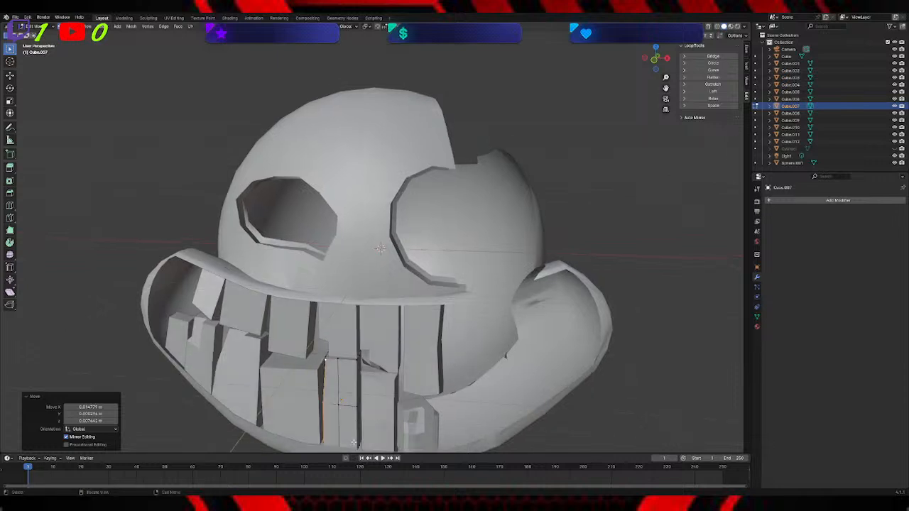
{"action": "middle_click_drag", "start_coordinate": [367, 384], "coordinate": [361, 423]}
{"action": "left_click", "coordinate": [358, 431]}
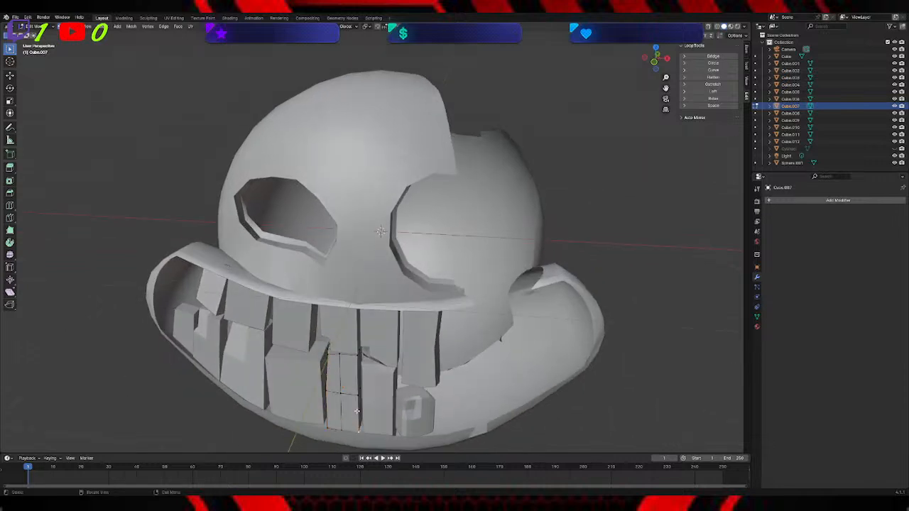
{"action": "left_click", "coordinate": [359, 355], "text": "shift"}
{"action": "key", "text": "g"}
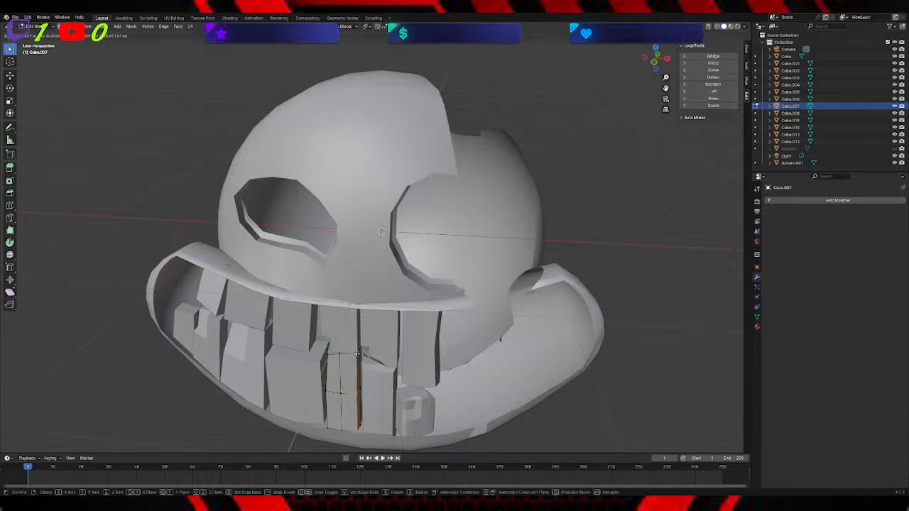
{"action": "left_click", "coordinate": [357, 355]}
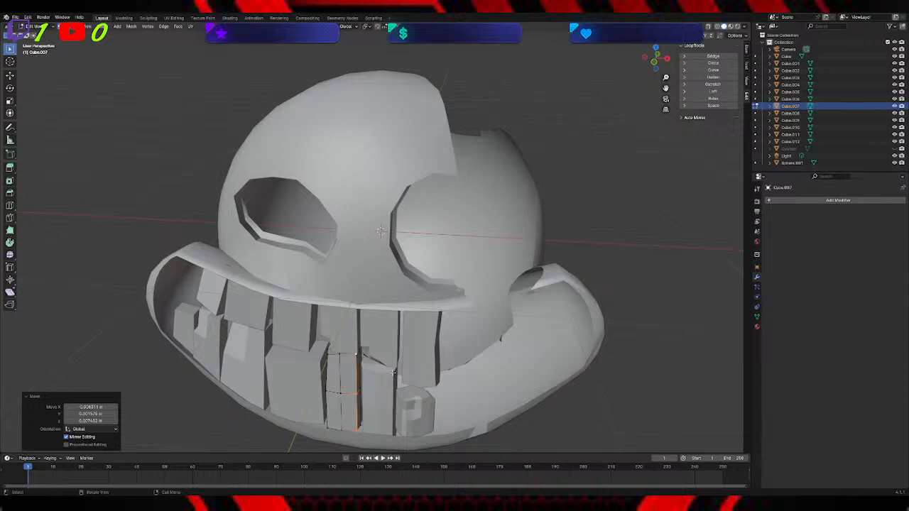
{"action": "key", "text": "ctrl+z"}
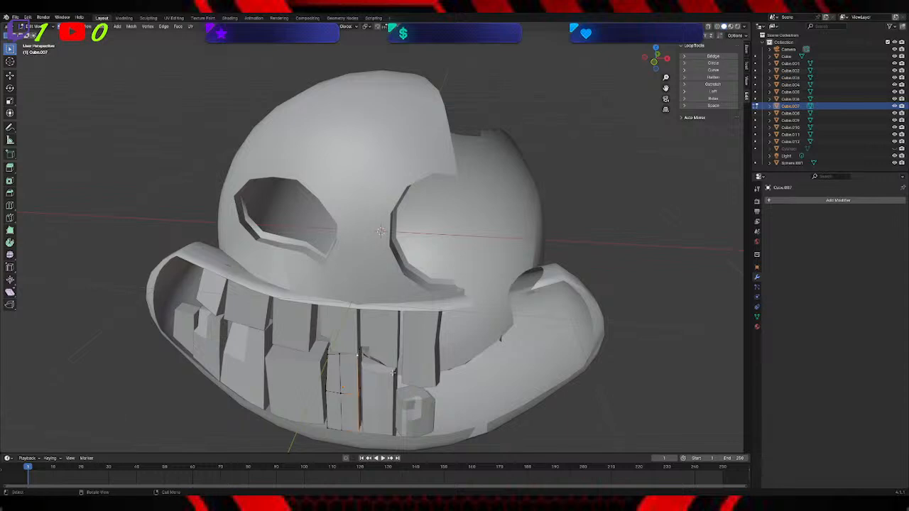
{"action": "key", "text": "g"}
{"action": "left_click", "coordinate": [395, 373]}
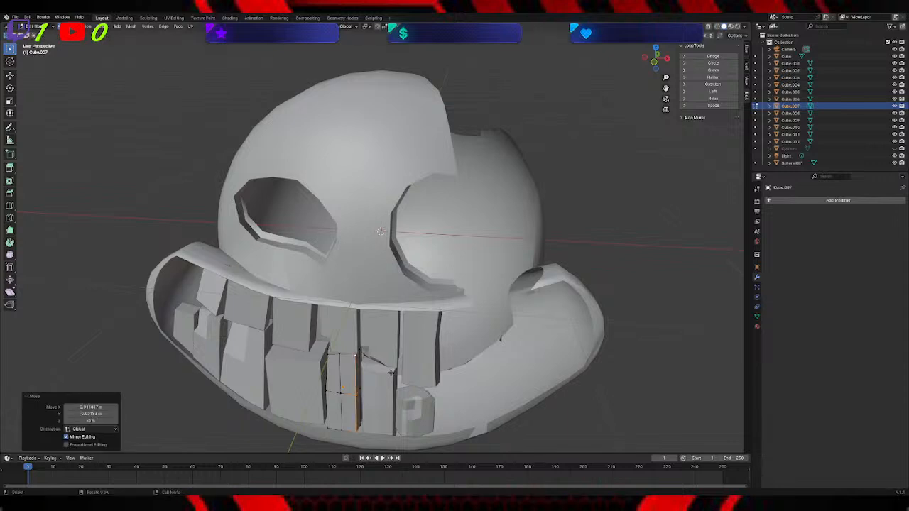
Step: Select the entire mesh of Cube.007 and rotate it slightly around the global Z and X axes
{"action": "key", "text": "Tab"}
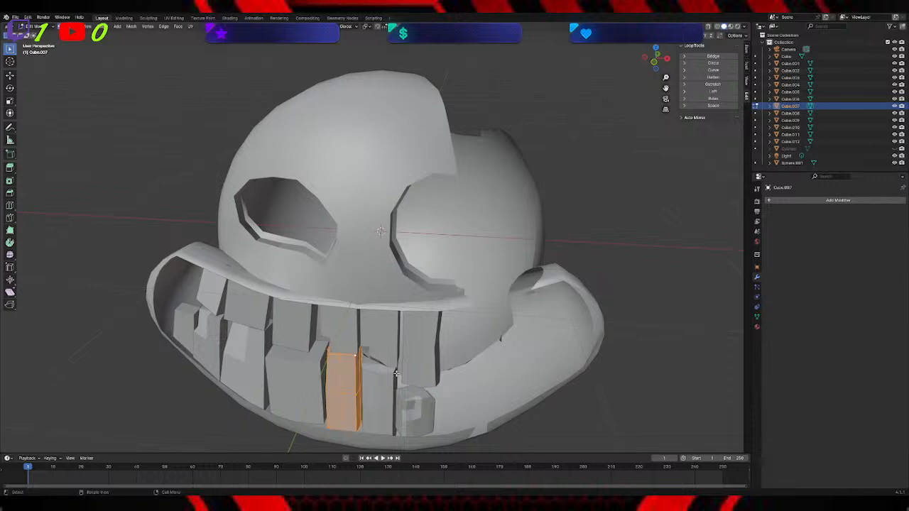
{"action": "key", "text": "g"}
{"action": "key", "text": "z"}
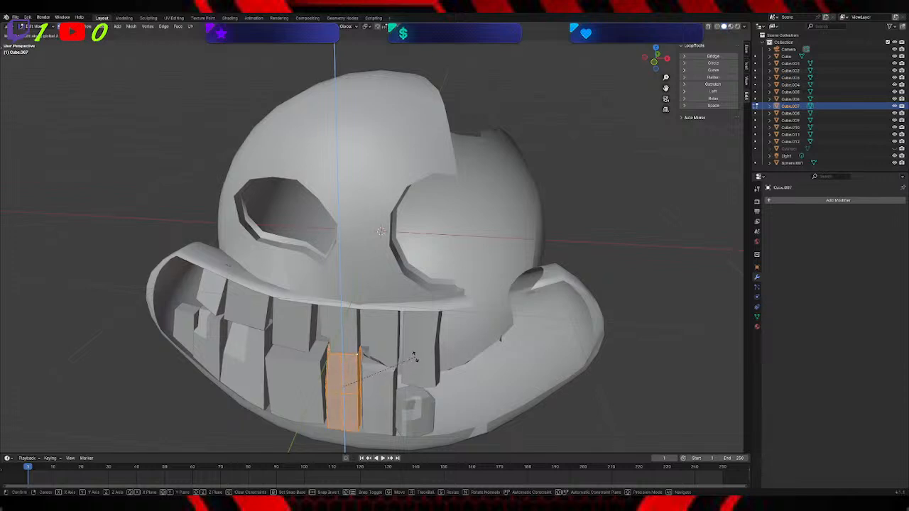
{"action": "left_click", "coordinate": [414, 356]}
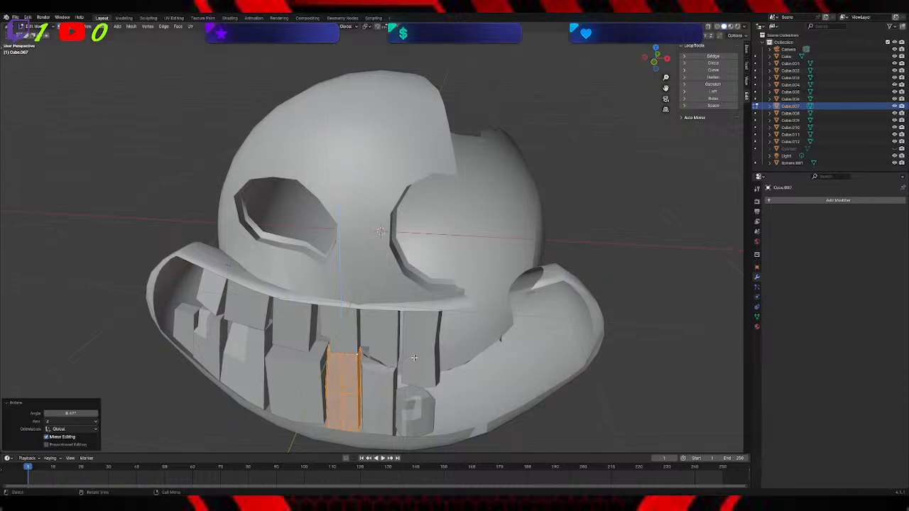
{"action": "key", "text": "r"}
{"action": "key", "text": "x"}
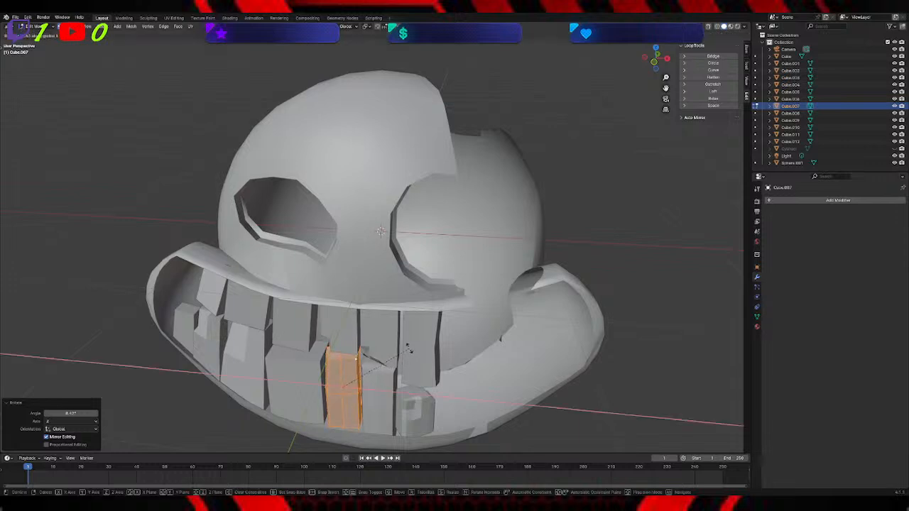
{"action": "left_click", "coordinate": [408, 352]}
Step: Lower the bottom vertices of the lower tooth Cube.007 about 0.12 m along the Z axis
{"action": "middle_click_drag", "start_coordinate": [669, 315], "coordinate": [423, 410]}
{"action": "scroll", "coordinate": [700, 293], "scroll_direction": "down", "scroll_amount": 4}
{"action": "scroll", "coordinate": [505, 314], "scroll_direction": "up", "scroll_amount": 7}
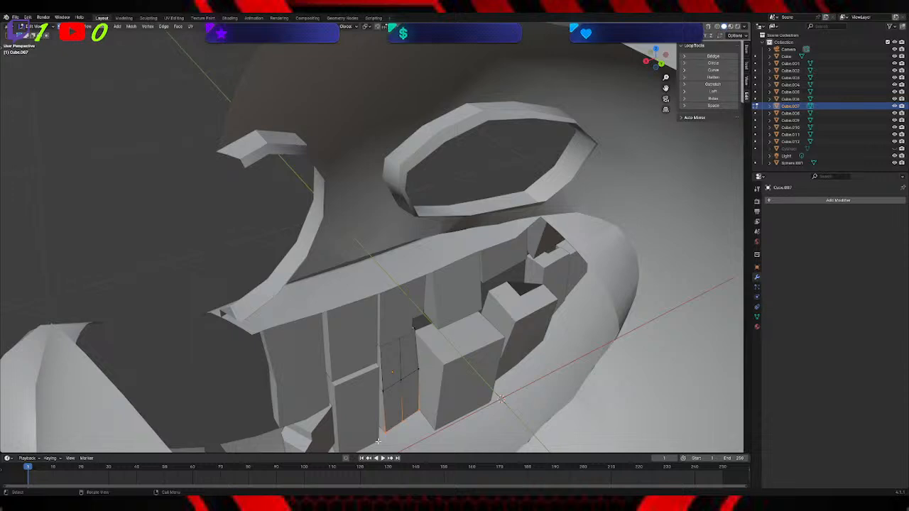
{"action": "key", "text": "g"}
{"action": "key", "text": "z"}
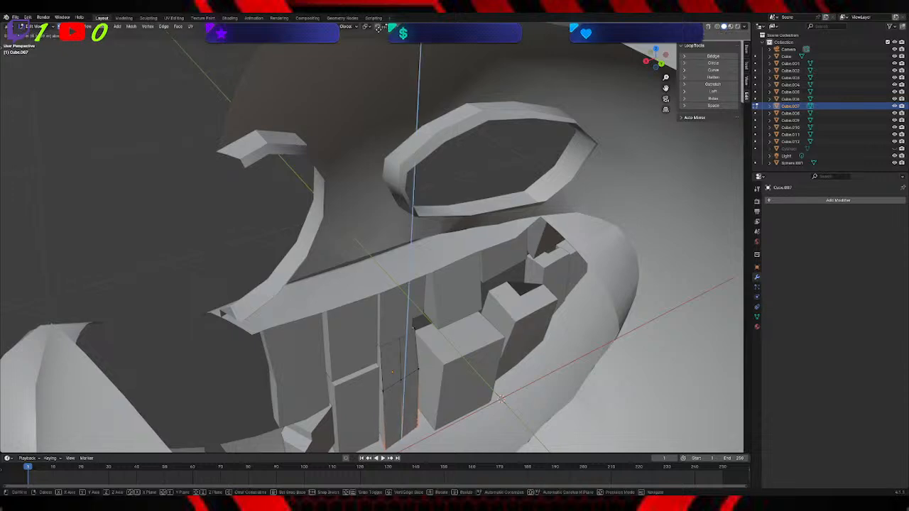
{"action": "left_click", "coordinate": [381, 27]}
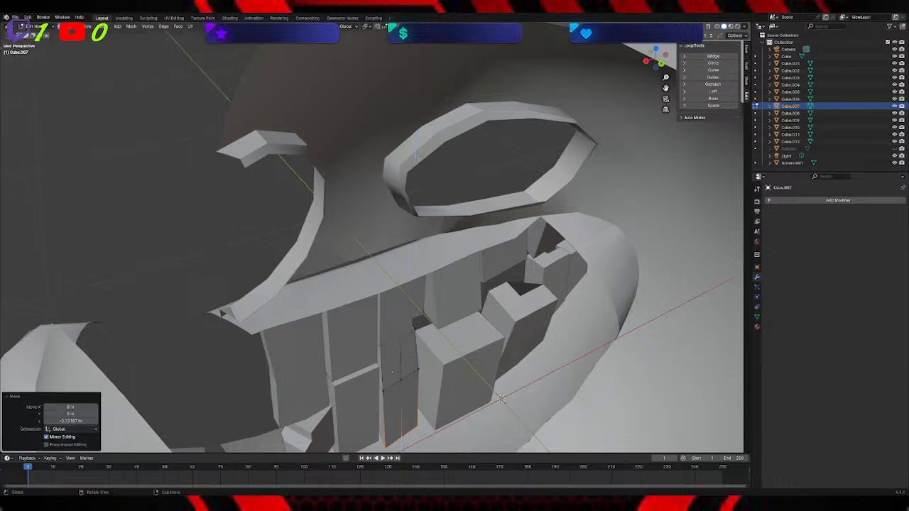
Step: Cancel closing the program, deselect the tooth's vertices and save the file
{"action": "key", "text": "ctrl+q"}
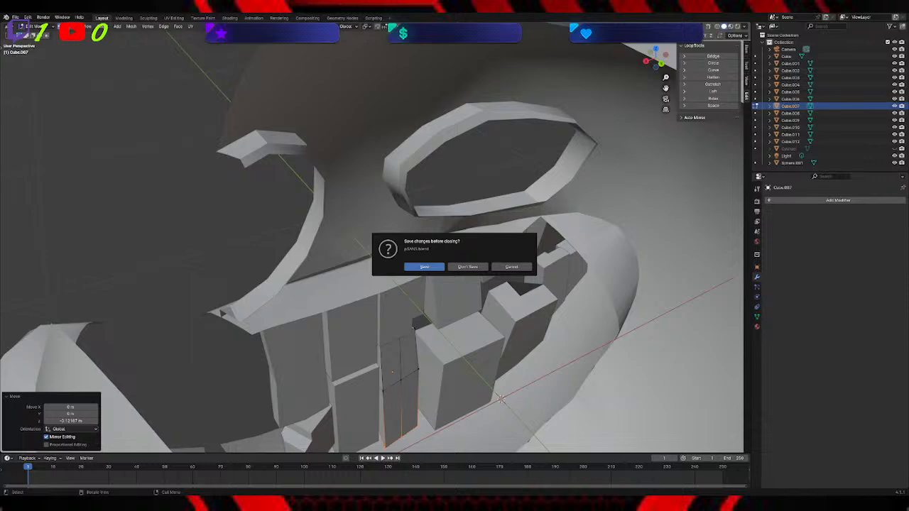
{"action": "left_click", "coordinate": [511, 266]}
{"action": "middle_click_drag", "start_coordinate": [512, 264], "coordinate": [530, 242]}
{"action": "left_click", "coordinate": [630, 266]}
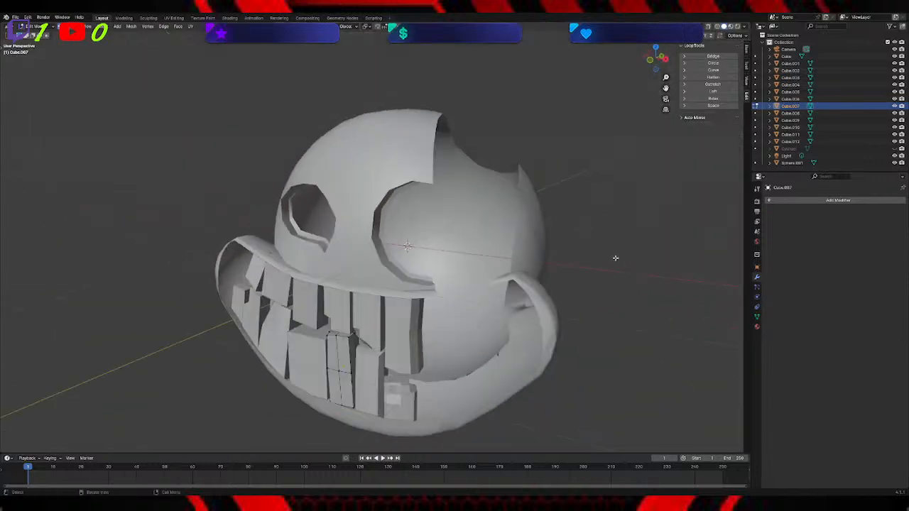
{"action": "key", "text": "ctrl+s"}
Step: Return to Object Mode and open the wide lower tooth Cube.009 in Edit Mode
{"action": "middle_click_drag", "start_coordinate": [629, 256], "coordinate": [665, 239]}
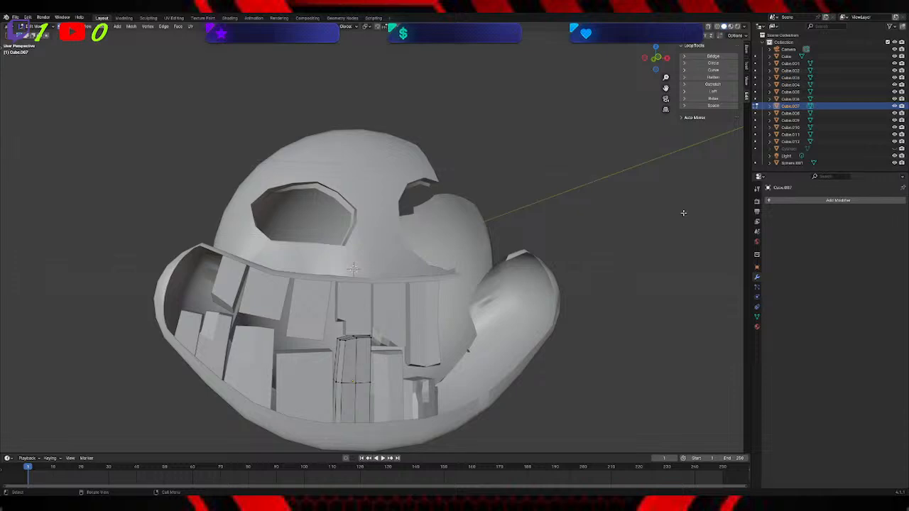
{"action": "mouse_move", "coordinate": [510, 196]}
{"action": "middle_mouse_down"}
{"action": "mouse_move", "coordinate": [487, 191]}
{"action": "mouse_move", "coordinate": [511, 191]}
{"action": "middle_mouse_up"}
{"action": "left_click", "coordinate": [39, 27]}
{"action": "left_click", "coordinate": [35, 32]}
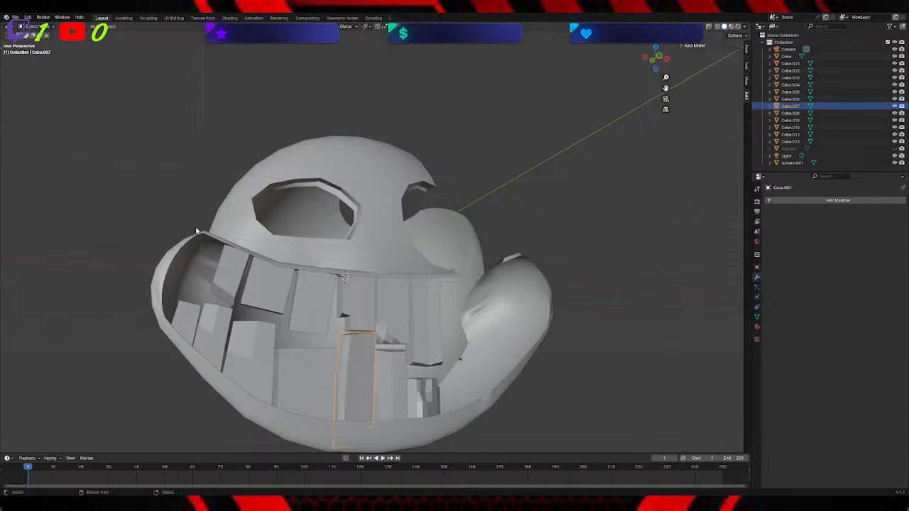
{"action": "left_click", "coordinate": [288, 362]}
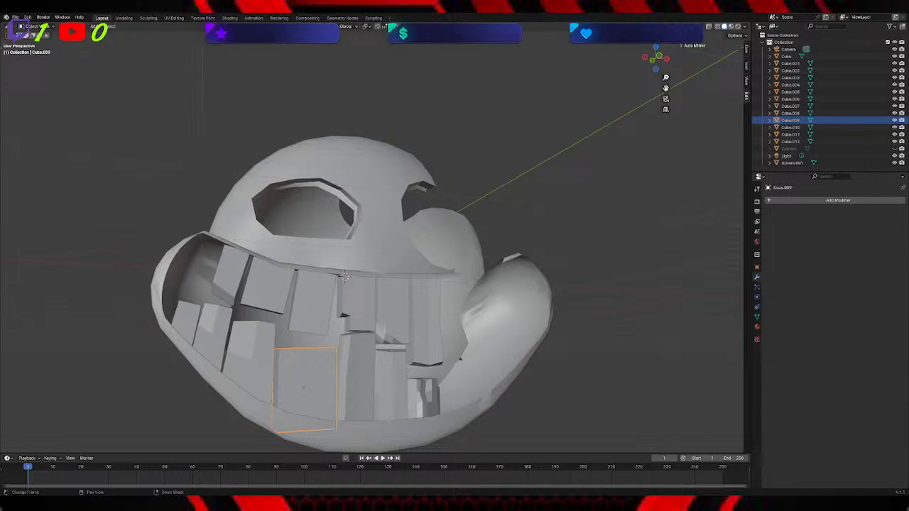
{"action": "middle_click_drag", "start_coordinate": [355, 320], "coordinate": [386, 325]}
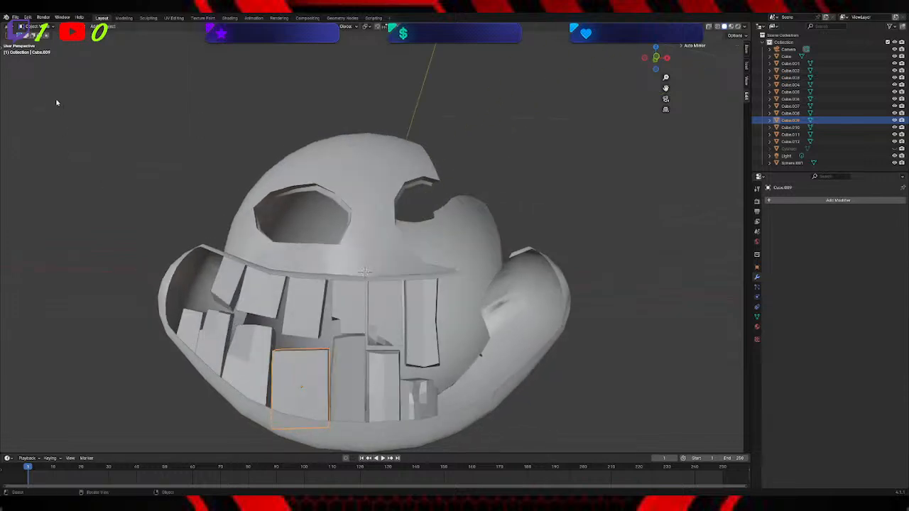
{"action": "left_click", "coordinate": [46, 27]}
{"action": "left_click", "coordinate": [39, 42]}
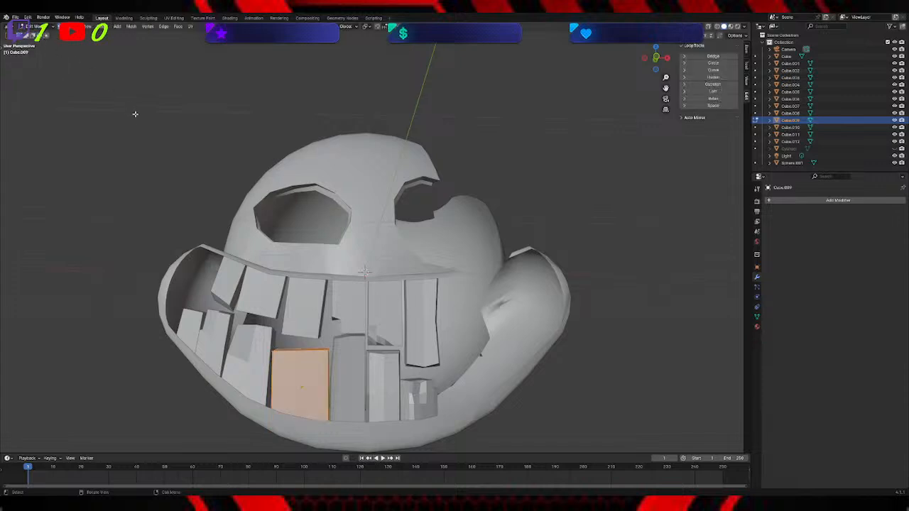
Step: Subdivide the entire mesh of the lower tooth Cube.009 with one cut
{"action": "key", "text": "Tab"}
{"action": "key", "text": "Tab"}
{"action": "key", "text": "Tab"}
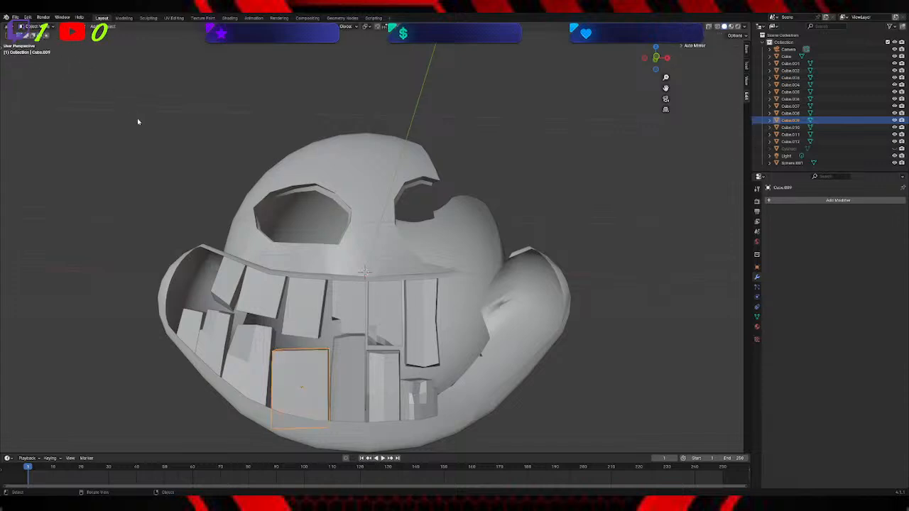
{"action": "key", "text": "Tab"}
{"action": "right_click", "coordinate": [279, 323]}
{"action": "left_click", "coordinate": [277, 331]}
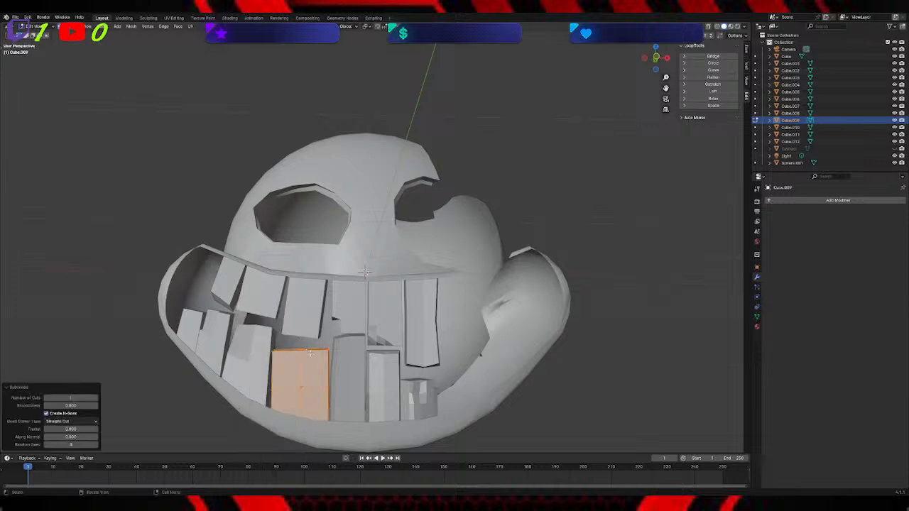
Step: Select the top vertices of the lower tooth Cube.009 and rotate them so the top edge slopes
{"action": "mouse_move", "coordinate": [310, 353]}
{"action": "middle_mouse_down"}
{"action": "mouse_move", "coordinate": [341, 349]}
{"action": "mouse_move", "coordinate": [355, 359]}
{"action": "mouse_move", "coordinate": [318, 365]}
{"action": "middle_mouse_up"}
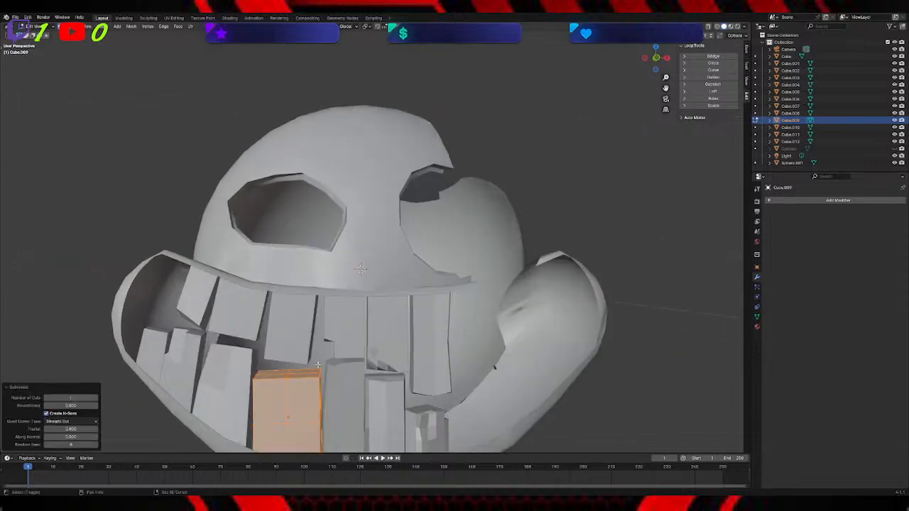
{"action": "left_click", "coordinate": [251, 381]}
{"action": "left_click_drag", "start_coordinate": [249, 358], "coordinate": [326, 384]}
{"action": "key", "text": "g"}
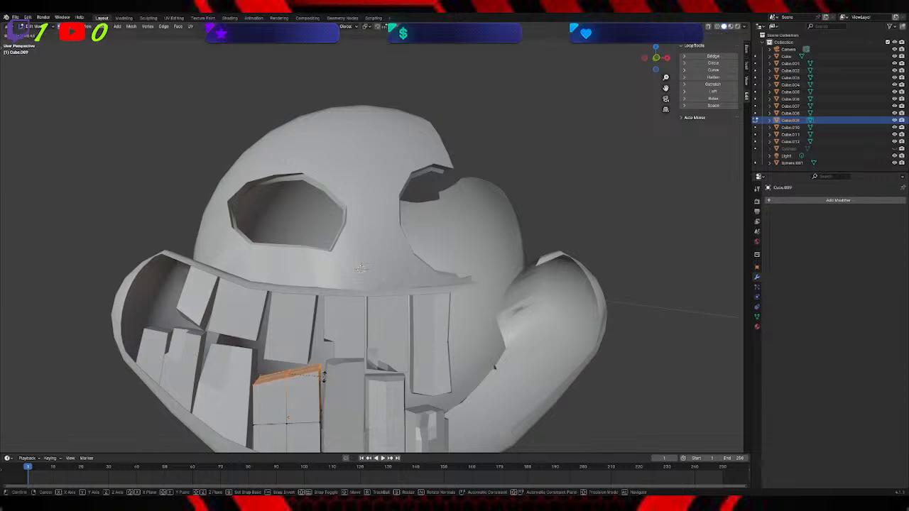
{"action": "left_click", "coordinate": [274, 381]}
Step: Slide the top corner vertices on the lower side of Cube.009's slope slightly inward along their edges
{"action": "left_click_drag", "start_coordinate": [246, 361], "coordinate": [267, 394]}
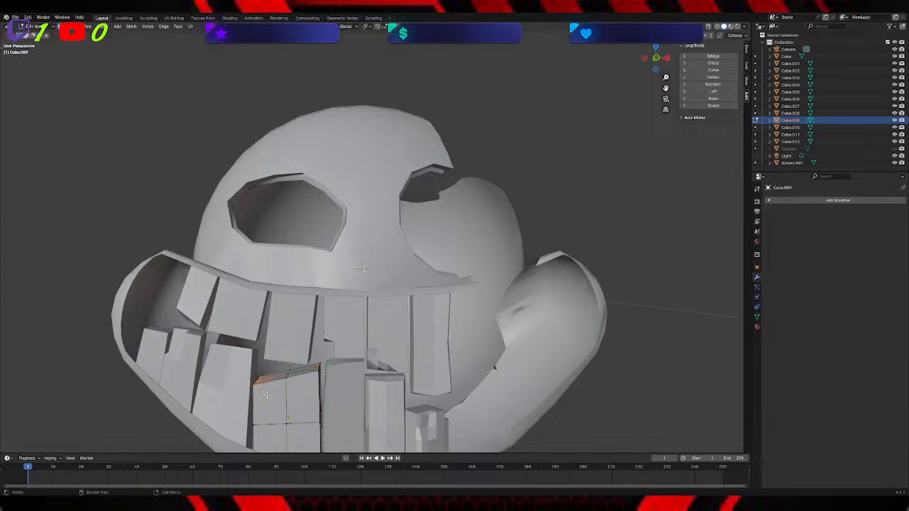
{"action": "key", "text": "g"}
{"action": "key", "text": "b"}
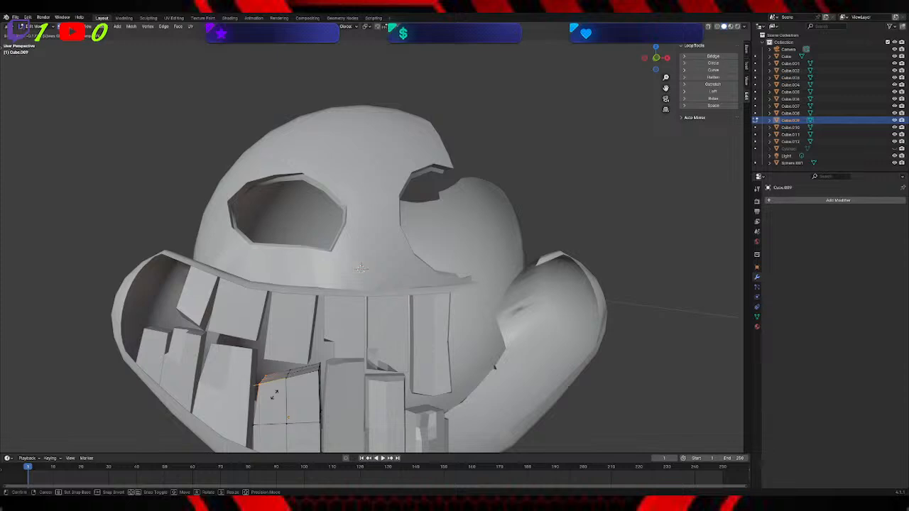
{"action": "left_click", "coordinate": [277, 394]}
Step: Select the middle and higher corner vertices on top of the lower tooth Cube.009 and move them slightly
{"action": "middle_click_drag", "start_coordinate": [276, 394], "coordinate": [370, 383]}
{"action": "left_click", "coordinate": [322, 362]}
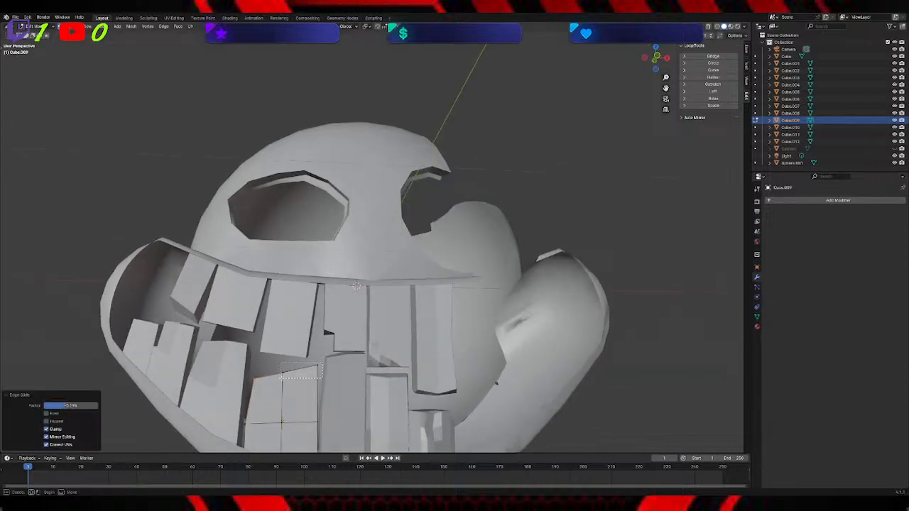
{"action": "middle_click_drag", "start_coordinate": [322, 362], "coordinate": [323, 353]}
{"action": "left_click", "coordinate": [286, 388], "text": "shift"}
{"action": "key", "text": "g"}
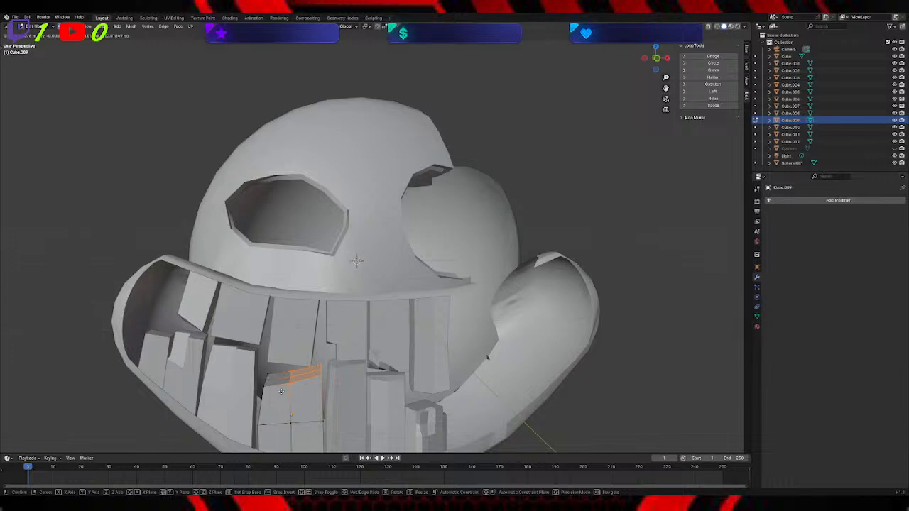
{"action": "left_click", "coordinate": [281, 390]}
Step: Select the entire mesh of Cube.009, shift it slightly within the lower row of teeth, and deselect it
{"action": "middle_click_drag", "start_coordinate": [281, 391], "coordinate": [297, 401]}
{"action": "left_click", "coordinate": [297, 401]}
{"action": "key", "text": "g"}
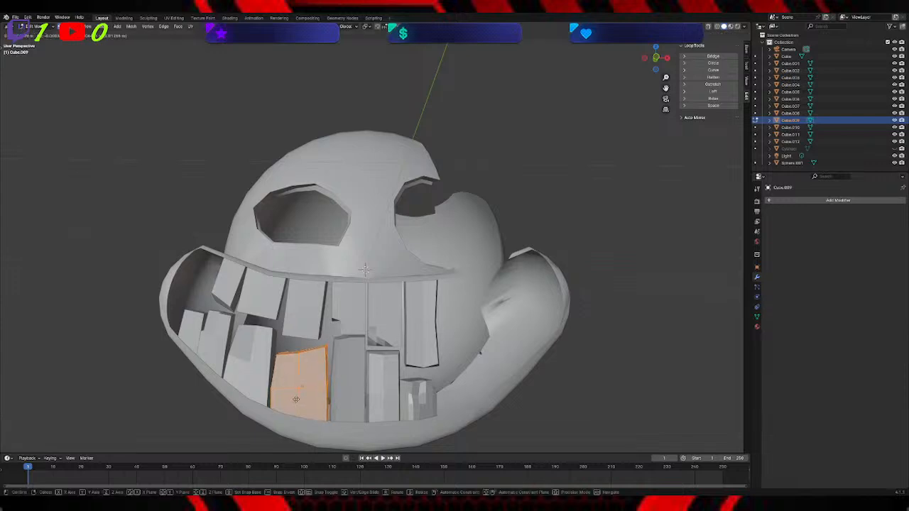
{"action": "left_click", "coordinate": [301, 399]}
{"action": "left_click", "coordinate": [600, 349]}
Step: Select the side-edge vertices of the lower tooth Cube.009 facing the middle teeth and move them slightly
{"action": "middle_click_drag", "start_coordinate": [600, 349], "coordinate": [571, 373]}
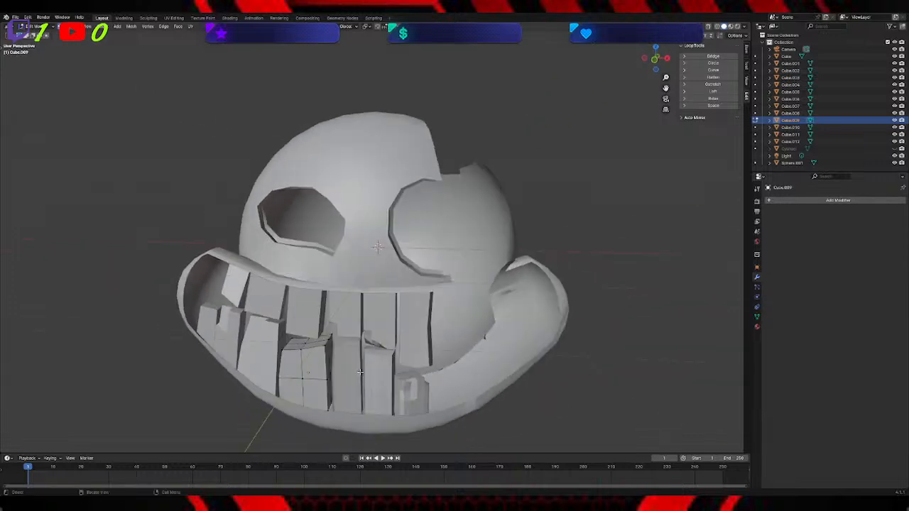
{"action": "left_click", "coordinate": [327, 391], "text": "shift"}
{"action": "middle_click_drag", "start_coordinate": [331, 356], "coordinate": [340, 361]}
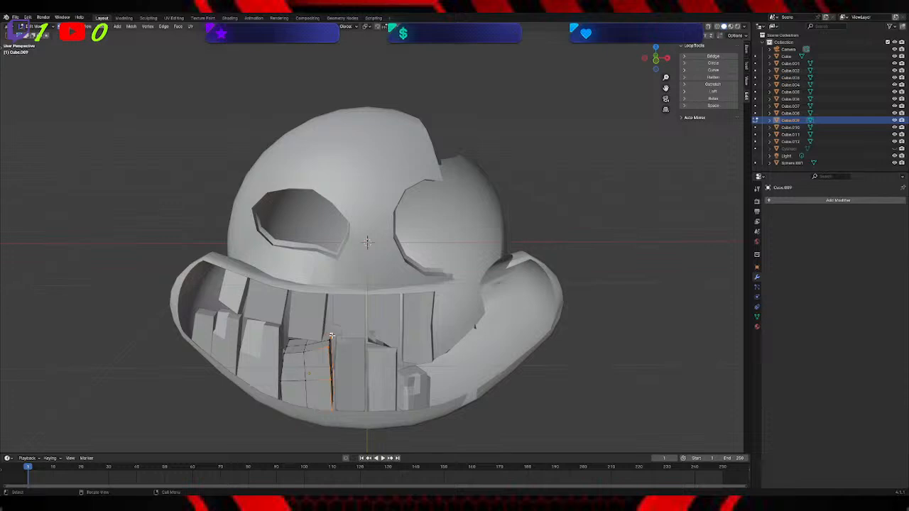
{"action": "key", "text": "g"}
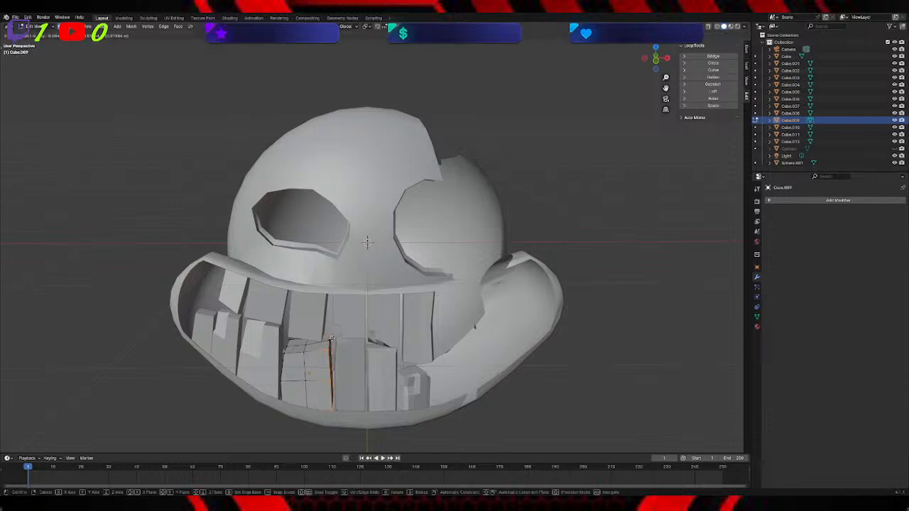
{"action": "left_click", "coordinate": [336, 342]}
Step: Lower the selected side-edge vertices of the lower tooth Cube.009 along the Z axis
{"action": "middle_click_drag", "start_coordinate": [386, 357], "coordinate": [363, 365]}
{"action": "scroll", "coordinate": [374, 371], "scroll_direction": "up", "scroll_amount": 2}
{"action": "scroll", "coordinate": [362, 402], "scroll_direction": "down", "scroll_amount": 3}
{"action": "key", "text": "g"}
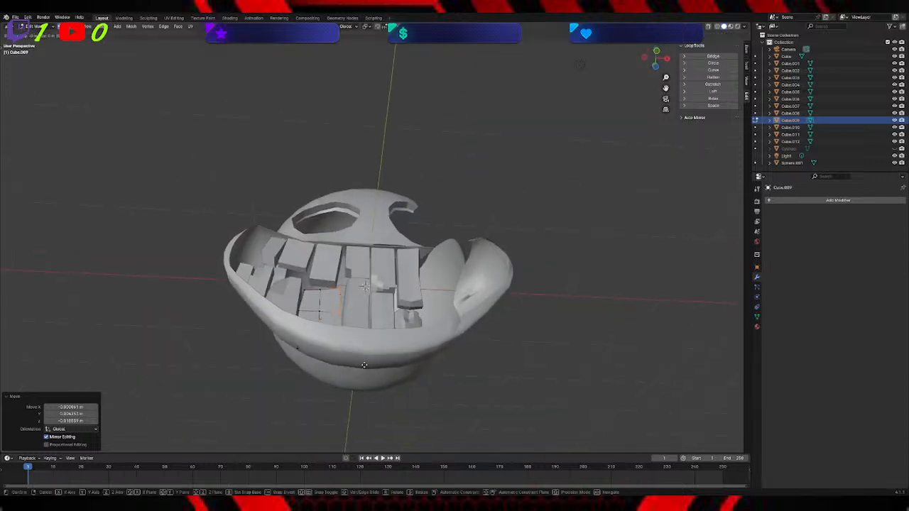
{"action": "key", "text": "z"}
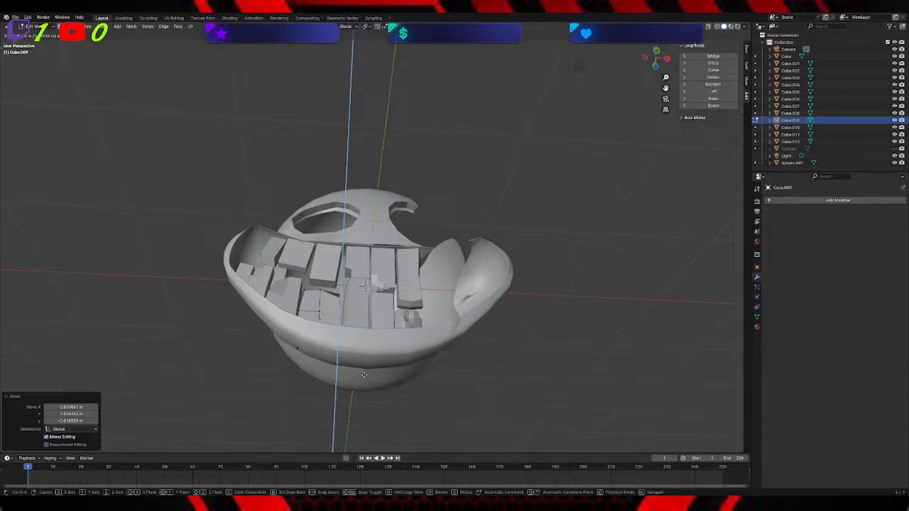
{"action": "left_click", "coordinate": [363, 375]}
{"action": "middle_click_drag", "start_coordinate": [372, 377], "coordinate": [394, 383]}
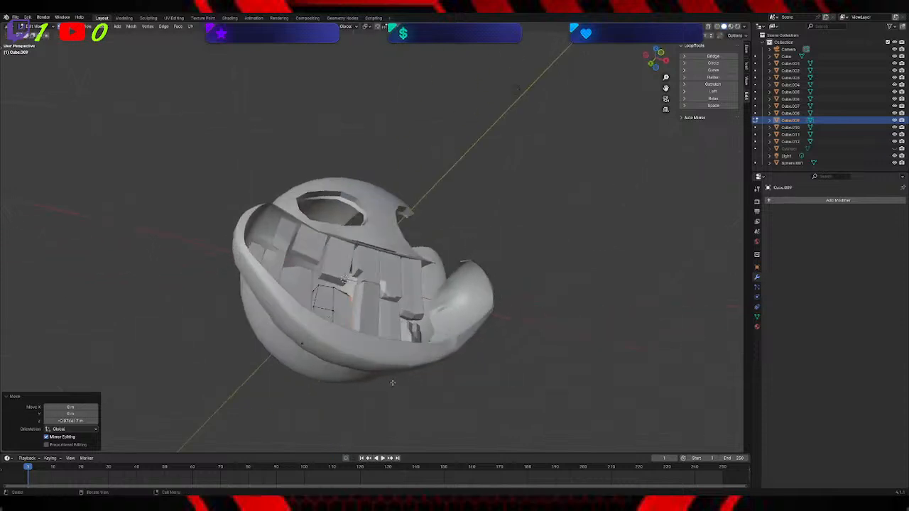
Step: Shift the top corner of Cube.009 freely by a small amount and lower it slightly along Z
{"action": "key", "text": "g"}
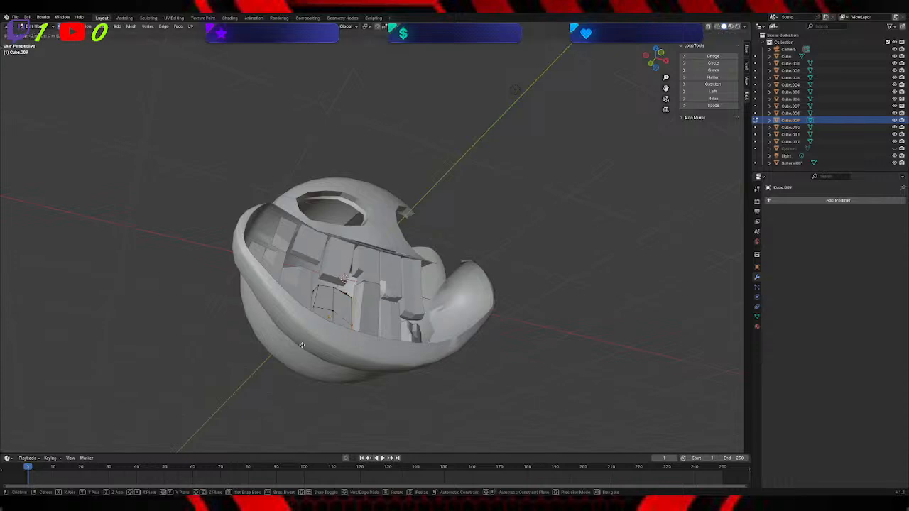
{"action": "left_click", "coordinate": [302, 345]}
{"action": "middle_click_drag", "start_coordinate": [414, 345], "coordinate": [353, 316]}
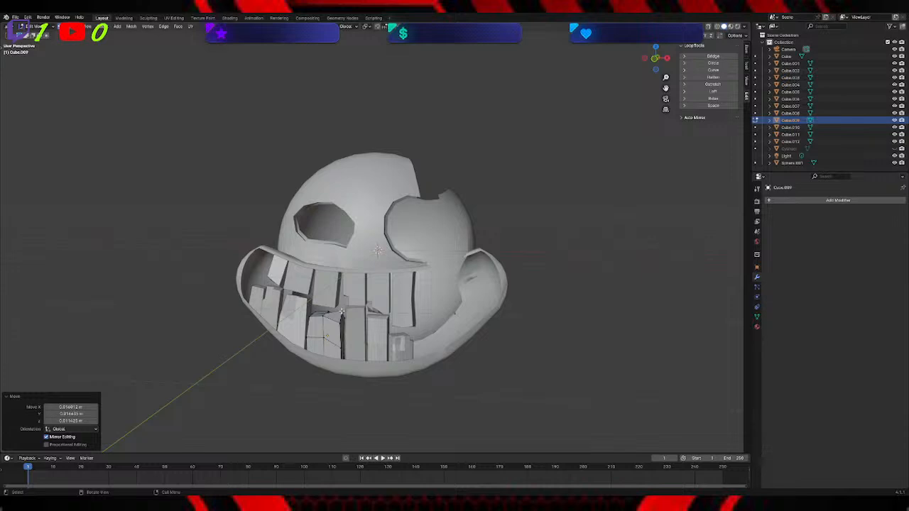
{"action": "key", "text": "g"}
{"action": "key", "text": "z"}
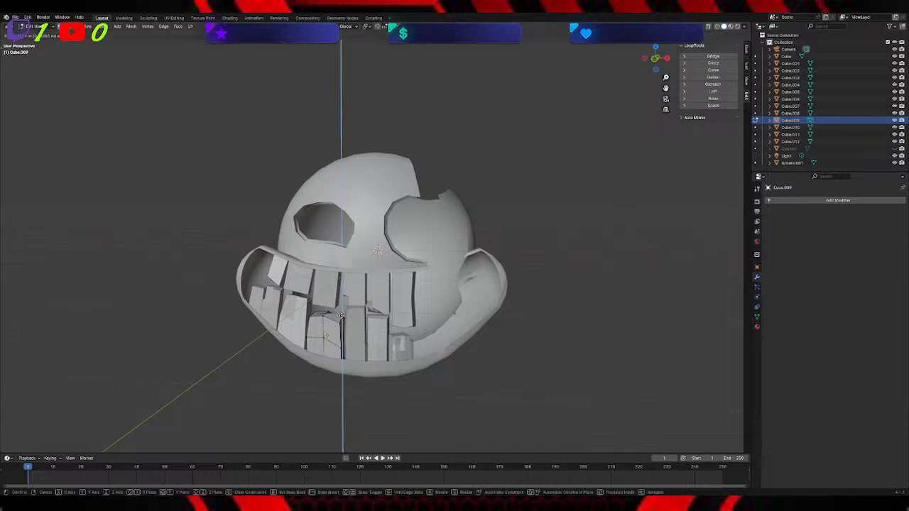
{"action": "left_click", "coordinate": [342, 320]}
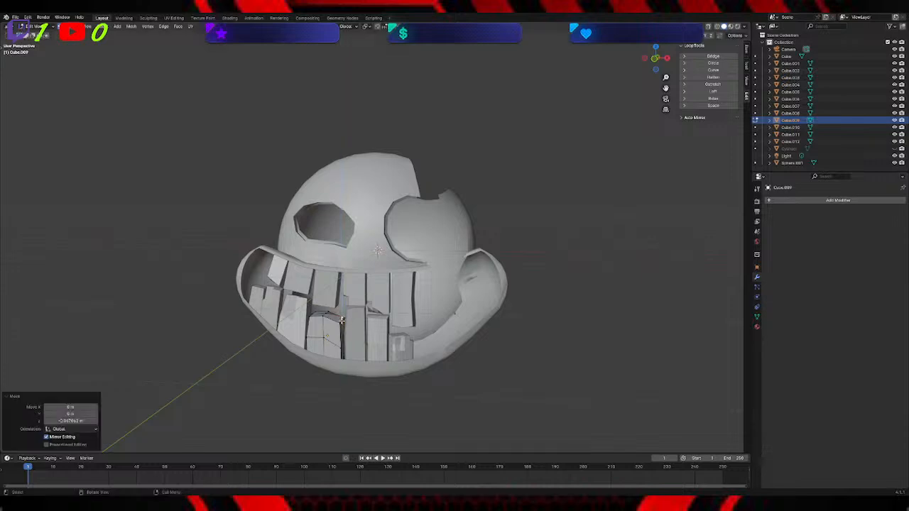
Step: Switch editing to the upper tooth Cube.008 and subdivide its mesh
{"action": "middle_click_drag", "start_coordinate": [460, 388], "coordinate": [293, 295]}
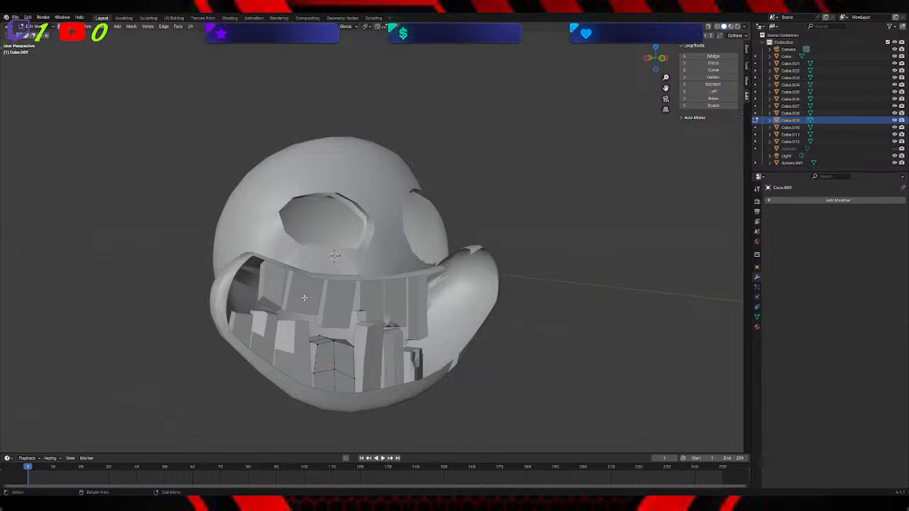
{"action": "left_click", "coordinate": [304, 296]}
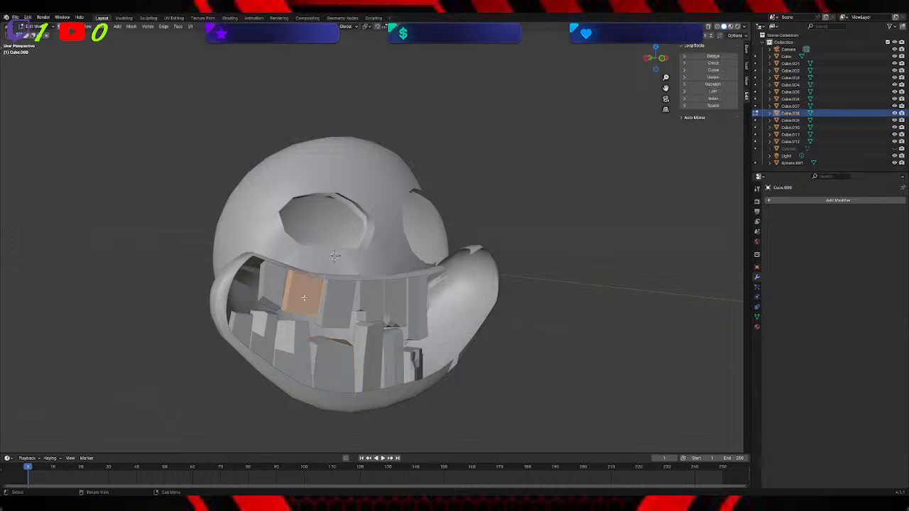
{"action": "right_click", "coordinate": [301, 303]}
{"action": "left_click", "coordinate": [296, 304]}
Step: Raise the lower outer corner of Cube.008 about 0.067 m along Z and move it about 0.09 m inward along X
{"action": "middle_click_drag", "start_coordinate": [296, 304], "coordinate": [310, 303]}
{"action": "left_click", "coordinate": [291, 307]}
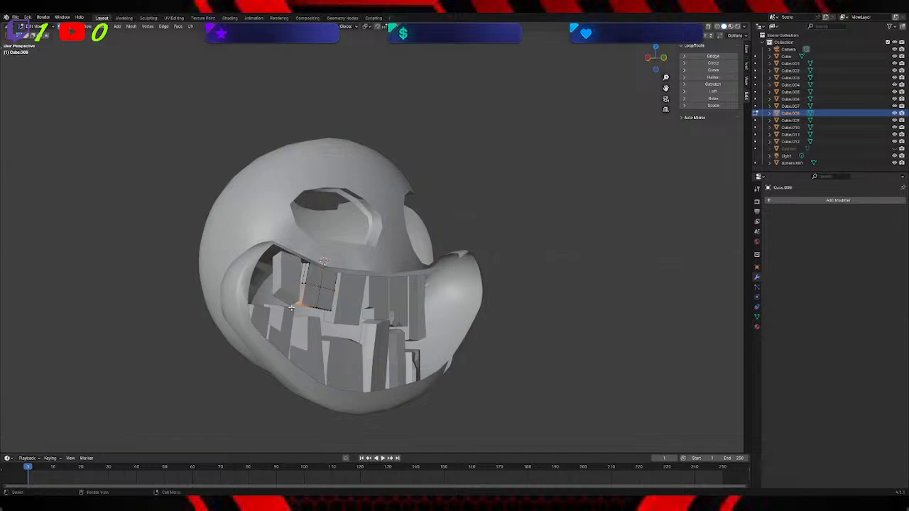
{"action": "key", "text": "g"}
{"action": "key", "text": "z"}
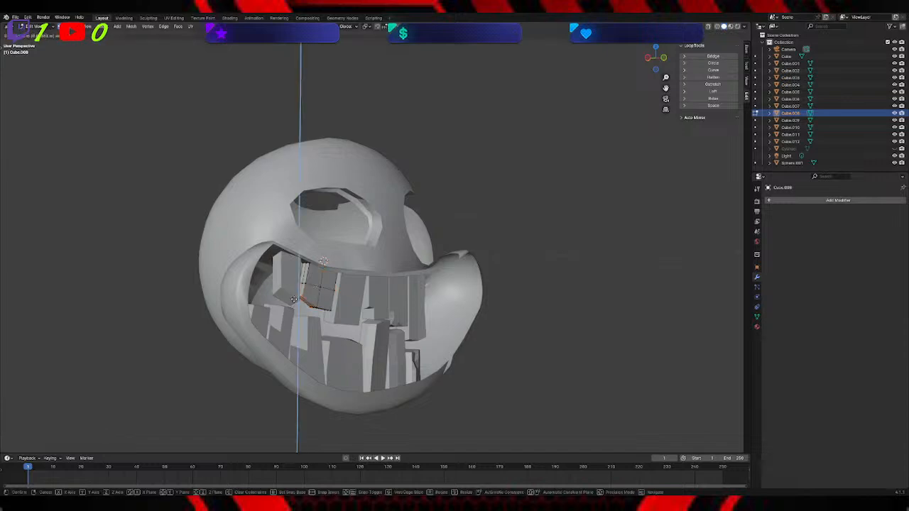
{"action": "left_click", "coordinate": [294, 297]}
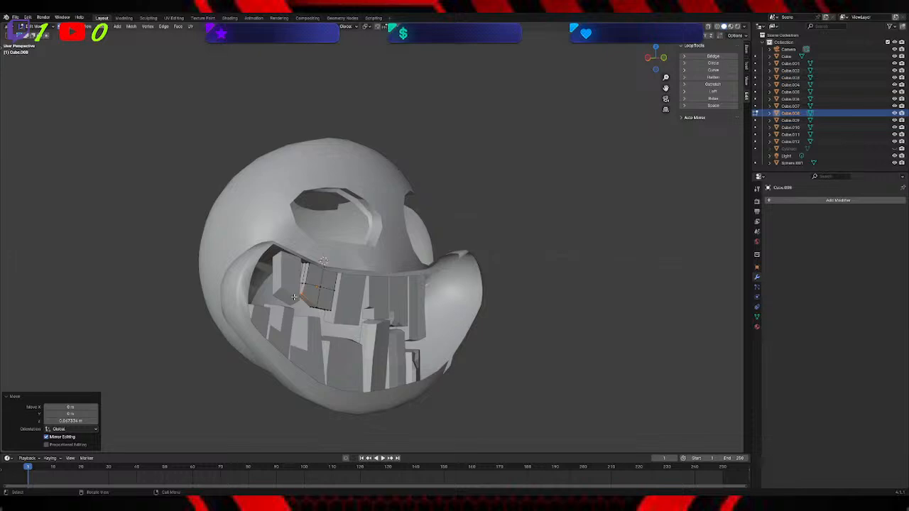
{"action": "key", "text": "g"}
{"action": "key", "text": "x"}
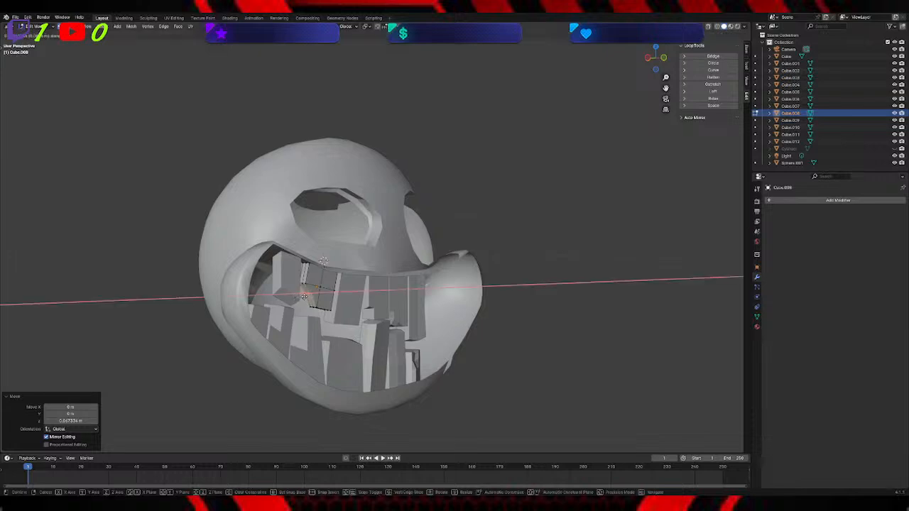
{"action": "left_click", "coordinate": [305, 296]}
{"action": "mouse_move", "coordinate": [411, 312]}
{"action": "middle_mouse_down"}
{"action": "mouse_move", "coordinate": [390, 305]}
{"action": "mouse_move", "coordinate": [408, 312]}
{"action": "middle_mouse_up"}
{"action": "middle_click_drag", "start_coordinate": [430, 314], "coordinate": [381, 290]}
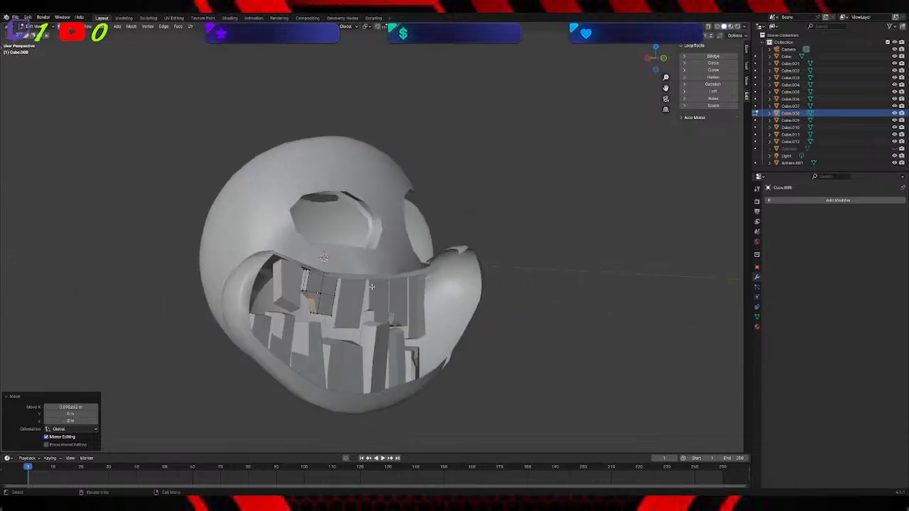
Step: Box-select the outer side vertices of the upper tooth Cube.008 and move them slightly along the Y axis
{"action": "left_click_drag", "start_coordinate": [298, 267], "coordinate": [310, 297]}
{"action": "middle_click_drag", "start_coordinate": [313, 274], "coordinate": [304, 280]}
{"action": "key", "text": "g"}
{"action": "key", "text": "y"}
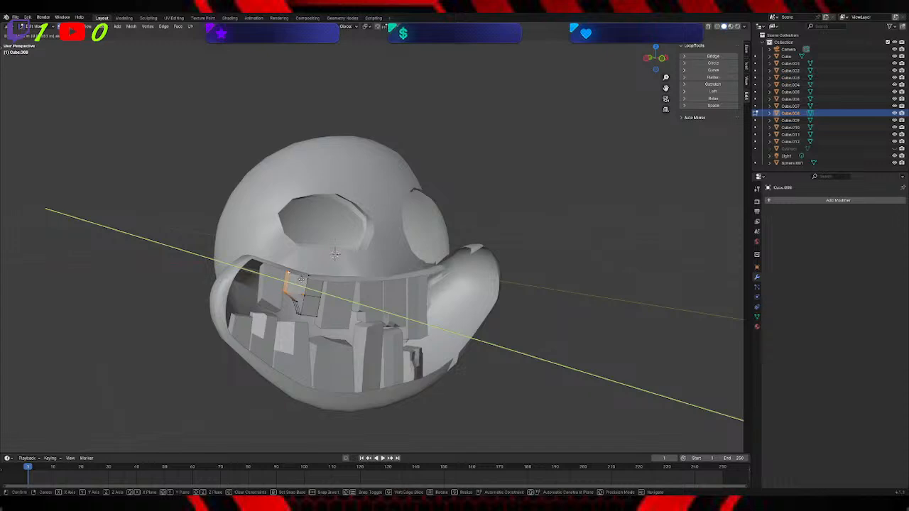
{"action": "left_click", "coordinate": [301, 279]}
{"action": "middle_click_drag", "start_coordinate": [528, 305], "coordinate": [409, 297]}
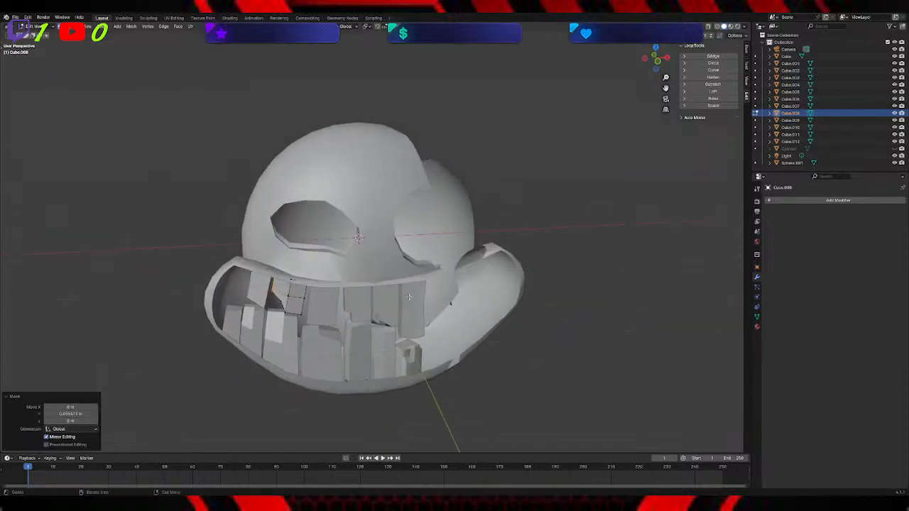
Step: Lower the upper middle vertex of Cube.008 about 0.011 m along Z, and check the mesh in wireframe before restoring solid shading
{"action": "left_click", "coordinate": [292, 281]}
{"action": "key", "text": "g"}
{"action": "key", "text": "z"}
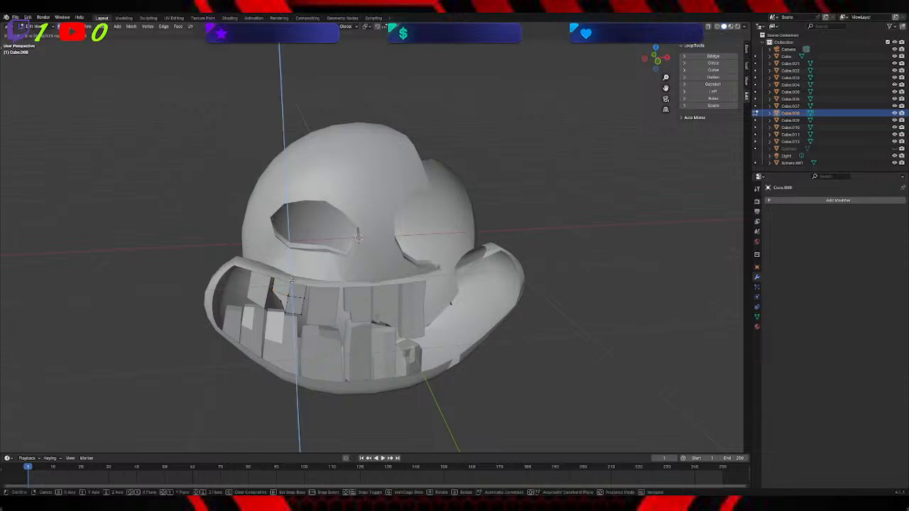
{"action": "left_click", "coordinate": [292, 281]}
{"action": "mouse_move", "coordinate": [578, 351]}
{"action": "middle_mouse_down"}
{"action": "mouse_move", "coordinate": [613, 349]}
{"action": "mouse_move", "coordinate": [547, 364]}
{"action": "mouse_move", "coordinate": [644, 350]}
{"action": "mouse_move", "coordinate": [606, 367]}
{"action": "mouse_move", "coordinate": [428, 350]}
{"action": "middle_mouse_up"}
{"action": "key", "text": "shift+z"}
{"action": "key", "text": "z"}
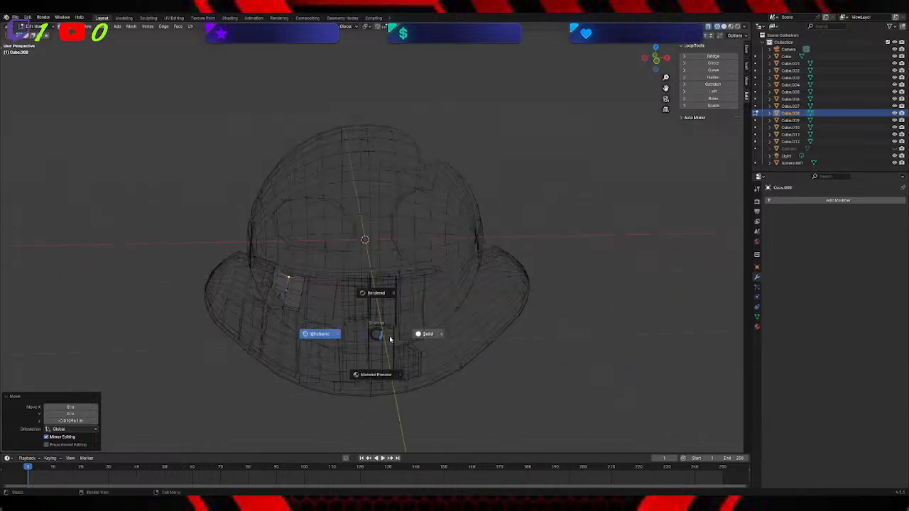
{"action": "left_click", "coordinate": [505, 333]}
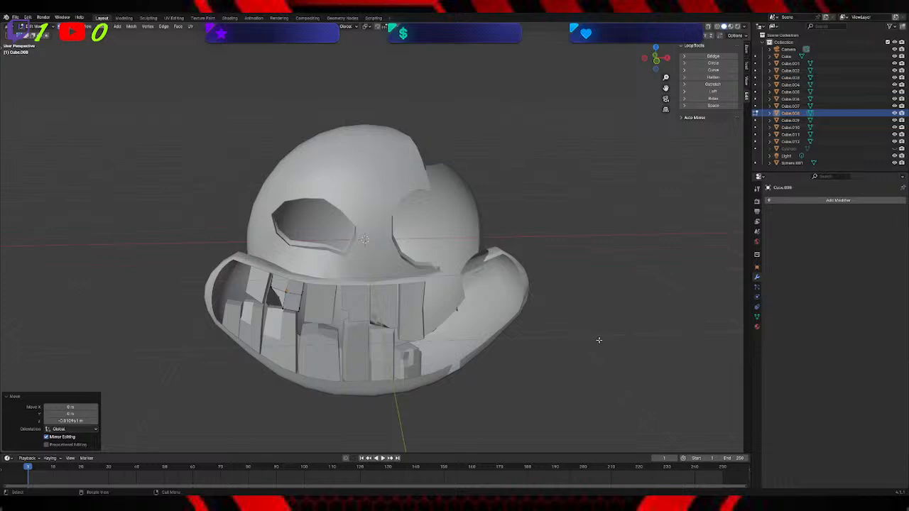
Step: Lower the top corner of the neighbouring upper tooth Cube.002 slightly along Z, leave Edit Mode and deselect everything
{"action": "key", "text": "Tab"}
{"action": "left_click", "coordinate": [261, 286]}
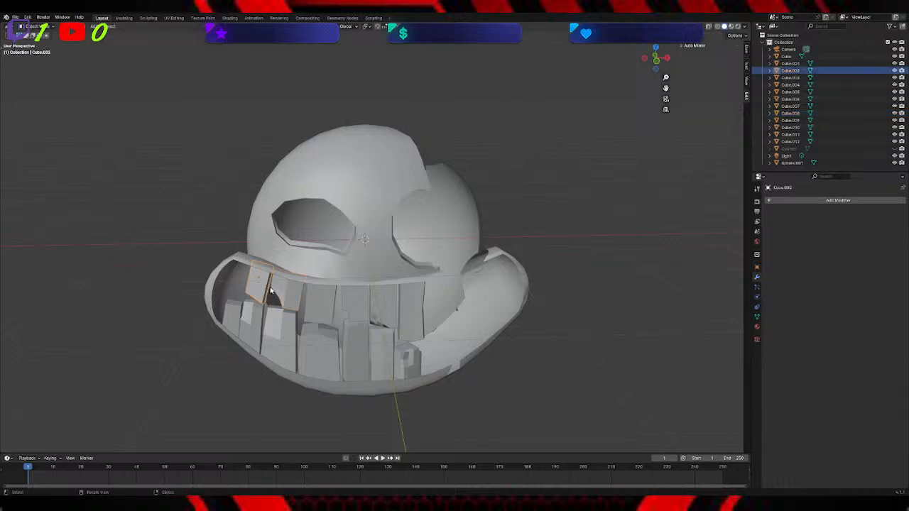
{"action": "key", "text": "Tab"}
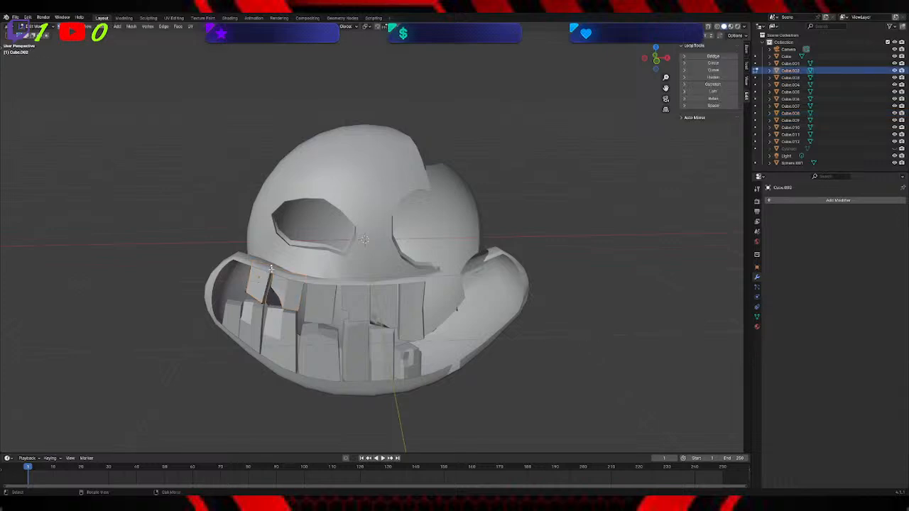
{"action": "key", "text": "g"}
{"action": "key", "text": "z"}
{"action": "left_click", "coordinate": [273, 278]}
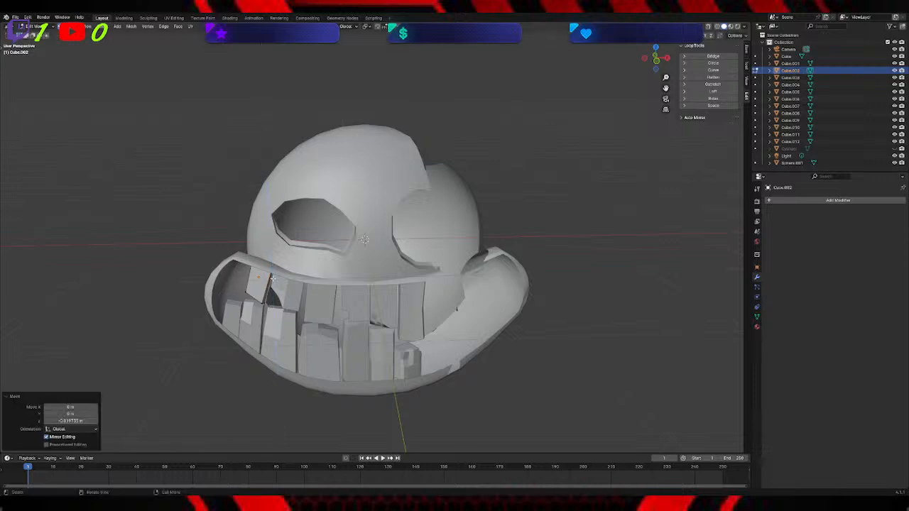
{"action": "middle_click_drag", "start_coordinate": [600, 345], "coordinate": [578, 331]}
{"action": "key", "text": "Tab"}
{"action": "left_click", "coordinate": [574, 272]}
{"action": "middle_click_drag", "start_coordinate": [574, 272], "coordinate": [588, 272]}
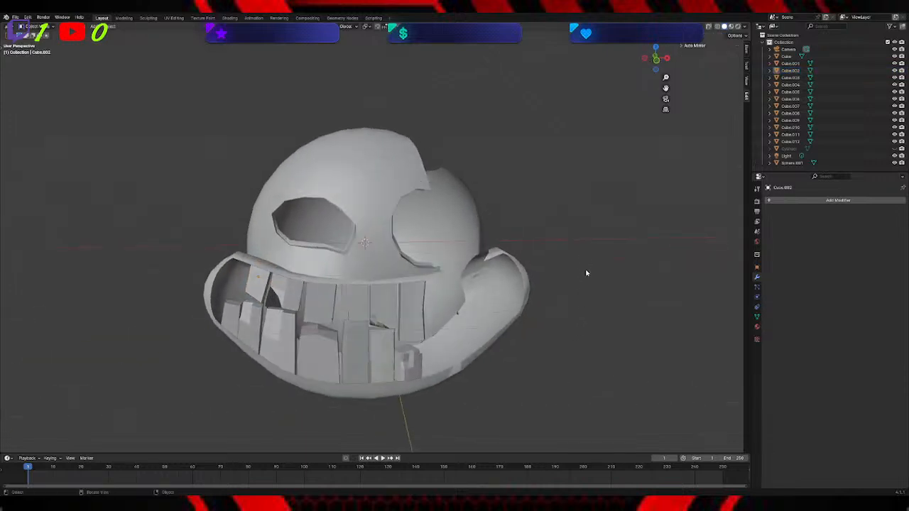
Step: Select all upper and lower teeth plus the skull, with Sphere.001 as the active object, and join them into one mesh
{"action": "left_click", "coordinate": [376, 252], "text": "shift"}
{"action": "left_click", "coordinate": [408, 303], "text": "shift"}
{"action": "left_click", "coordinate": [376, 302], "text": "shift"}
{"action": "left_click", "coordinate": [355, 299], "text": "shift"}
{"action": "left_click", "coordinate": [324, 297], "text": "shift"}
{"action": "left_click", "coordinate": [262, 289], "text": "shift"}
{"action": "left_click", "coordinate": [271, 302], "text": "shift"}
{"action": "left_click", "coordinate": [234, 313], "text": "shift"}
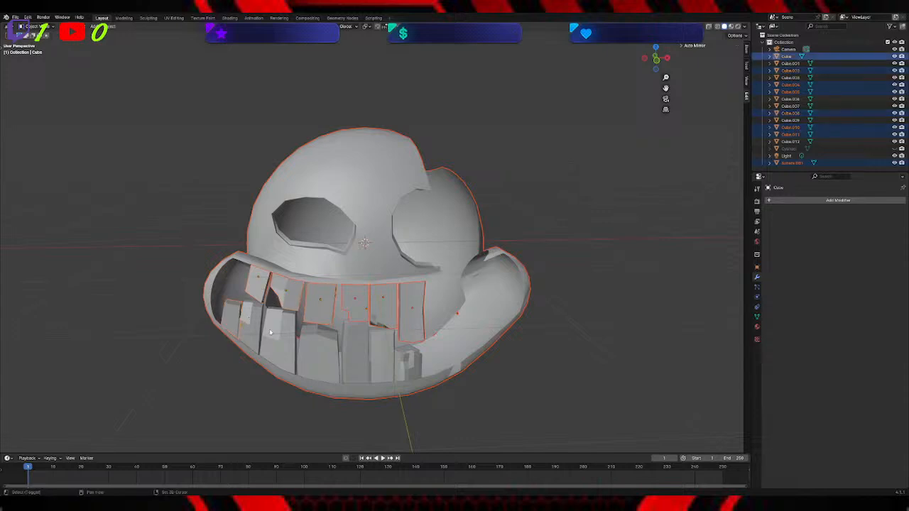
{"action": "left_click", "coordinate": [261, 326], "text": "shift"}
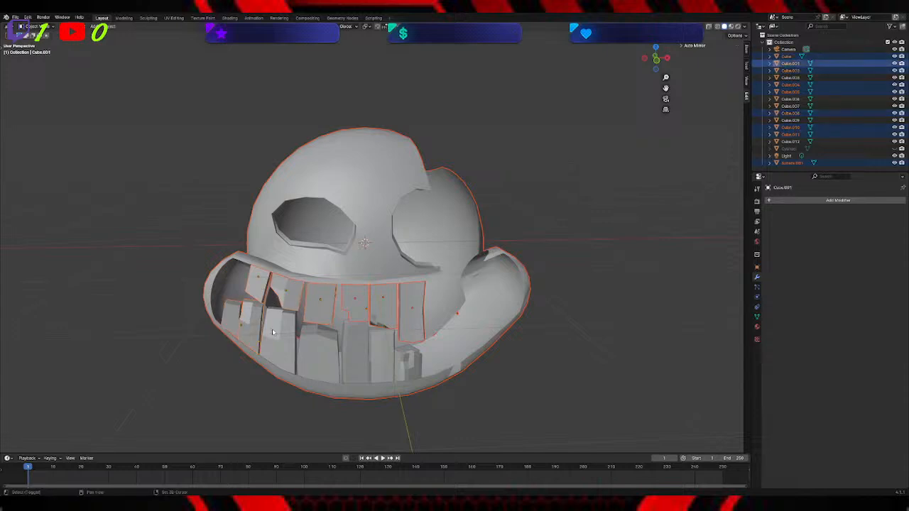
{"action": "left_click", "coordinate": [373, 361], "text": "shift"}
{"action": "left_click", "coordinate": [373, 360], "text": "shift"}
{"action": "left_click", "coordinate": [372, 360], "text": "shift"}
{"action": "left_click", "coordinate": [405, 365], "text": "shift"}
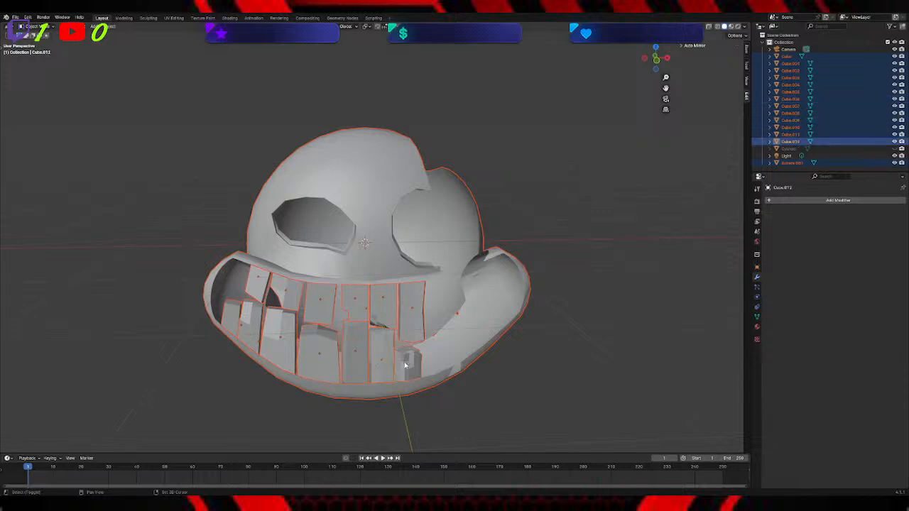
{"action": "middle_click_drag", "start_coordinate": [559, 341], "coordinate": [563, 276]}
{"action": "left_click", "coordinate": [495, 243], "text": "shift"}
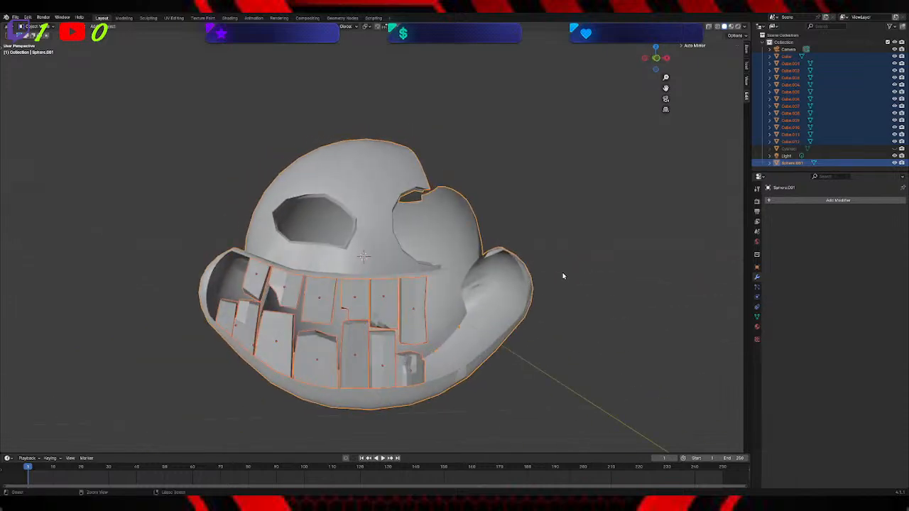
{"action": "key", "text": "ctrl+j"}
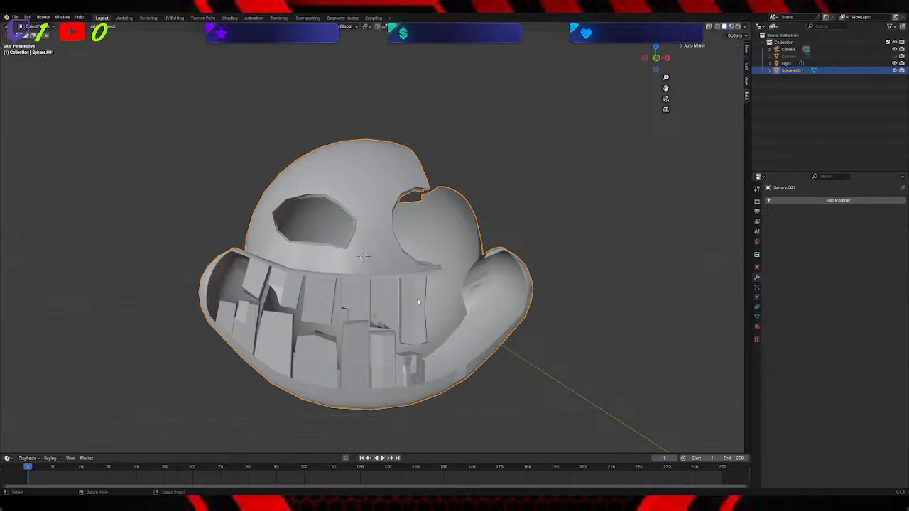
Step: Enter Edit Mode on the joined skull and select the linked geometry of the upper tooth nearest the cut side
{"action": "key", "text": "ctrl+l"}
{"action": "left_click", "coordinate": [34, 26]}
{"action": "left_click", "coordinate": [37, 43]}
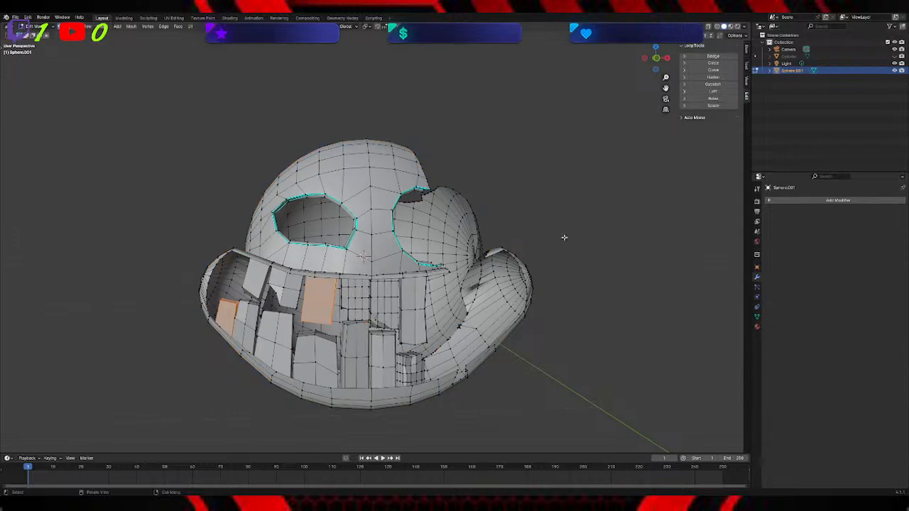
{"action": "left_click", "coordinate": [417, 309]}
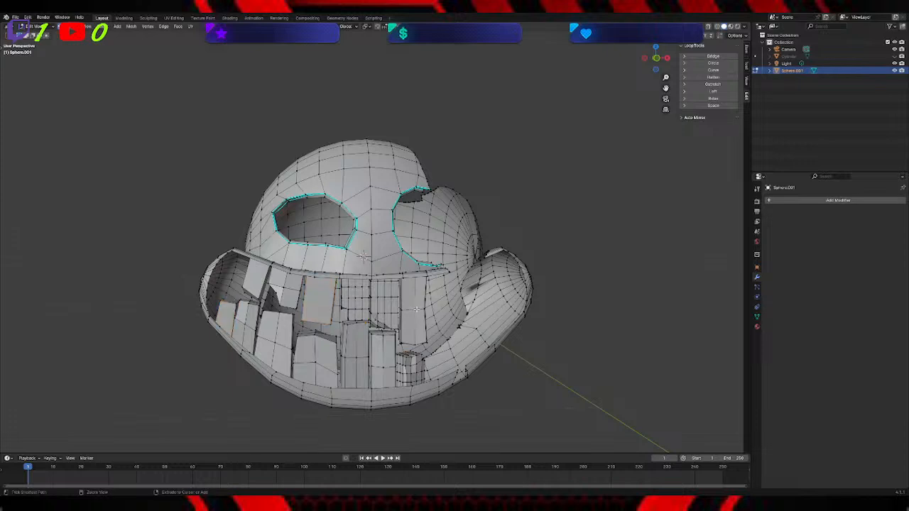
{"action": "key", "text": "ctrl+l"}
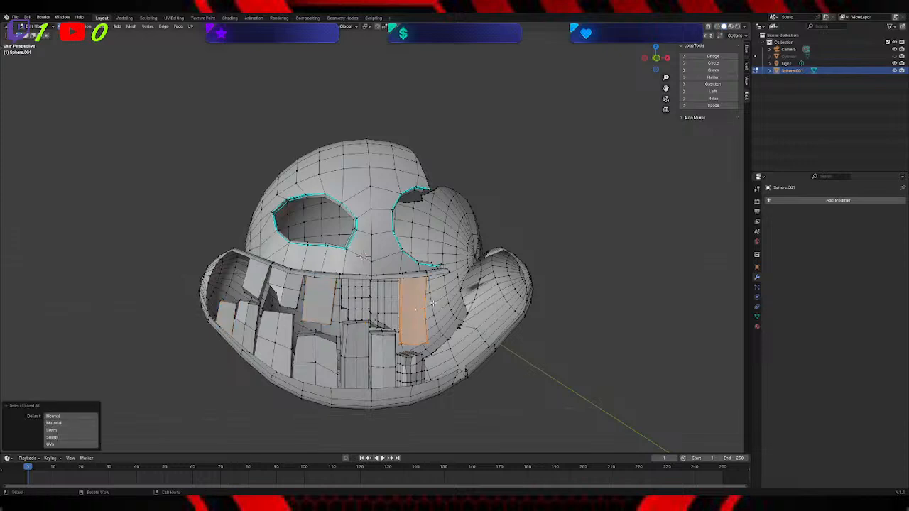
{"action": "key", "text": "h"}
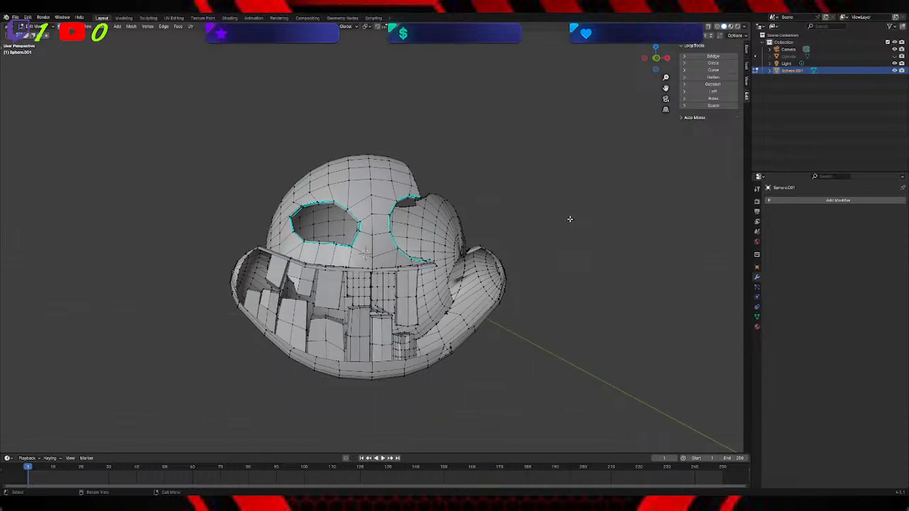
Step: Try subdividing the linked upper tooth beside the two finely subdivided middle teeth, and undo the subdivision
{"action": "middle_click_drag", "start_coordinate": [586, 217], "coordinate": [568, 213]}
{"action": "middle_click_drag", "start_coordinate": [386, 293], "coordinate": [309, 302]}
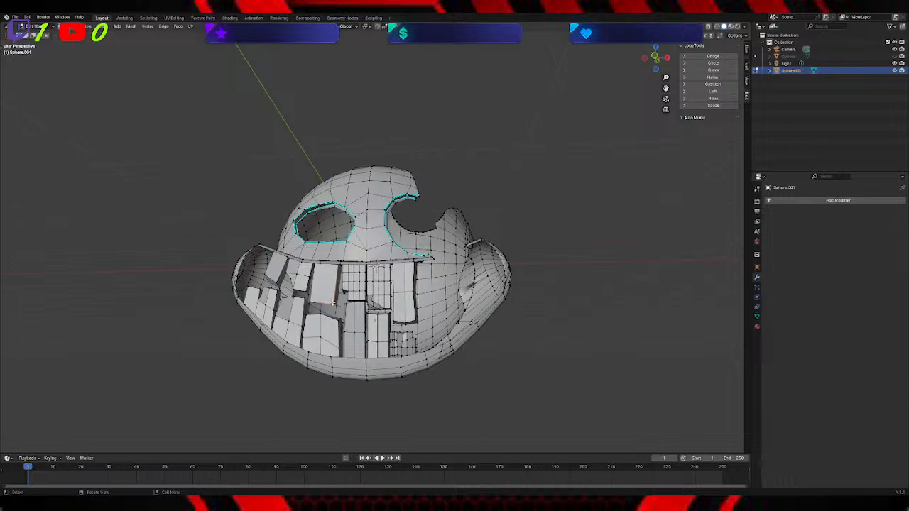
{"action": "key", "text": "ctrl+l"}
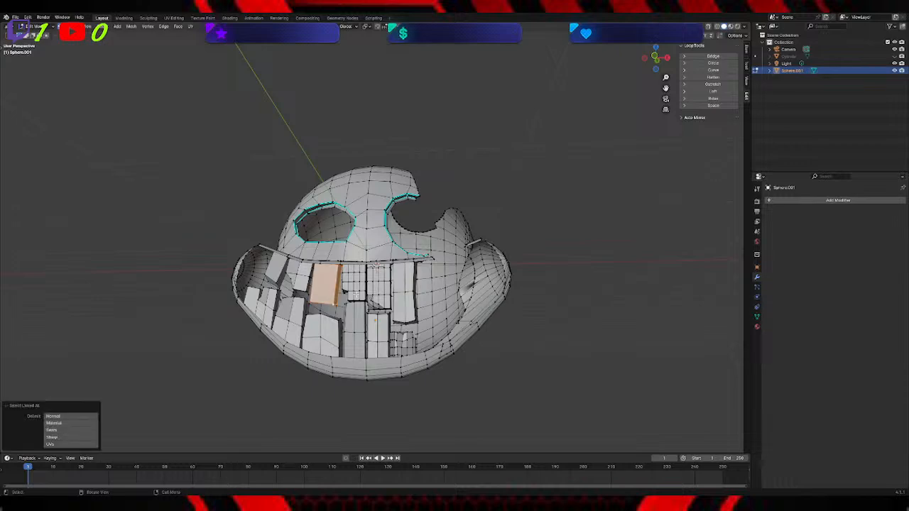
{"action": "scroll", "coordinate": [355, 293], "scroll_direction": "up", "scroll_amount": 2}
{"action": "right_click", "coordinate": [345, 303]}
{"action": "left_click", "coordinate": [333, 310]}
{"action": "middle_click_drag", "start_coordinate": [332, 311], "coordinate": [349, 316]}
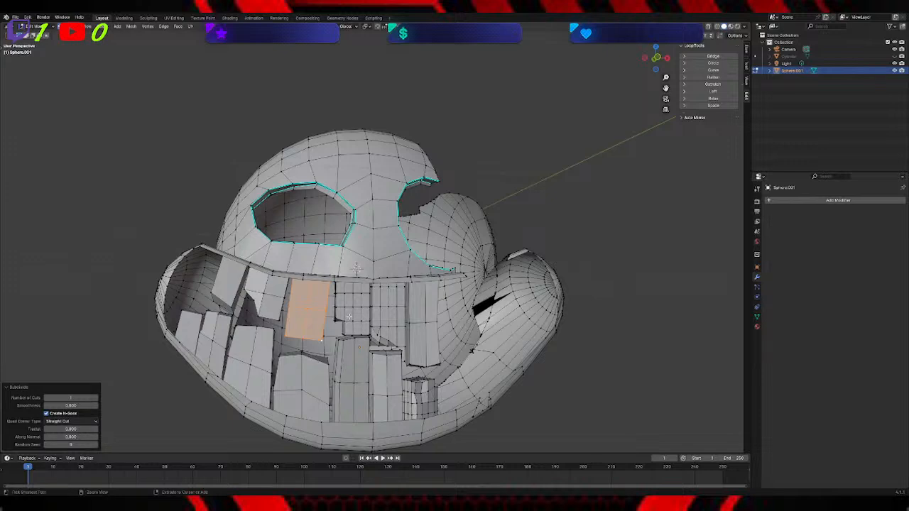
{"action": "key", "text": "ctrl+z"}
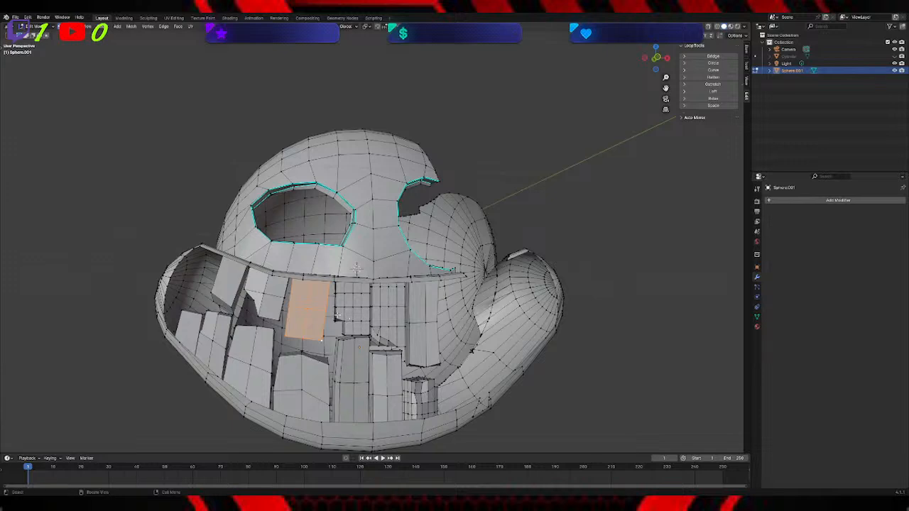
{"action": "right_click", "coordinate": [317, 318]}
{"action": "left_click", "coordinate": [276, 316]}
{"action": "middle_click_drag", "start_coordinate": [540, 318], "coordinate": [343, 338]}
{"action": "key", "text": "ctrl+z"}
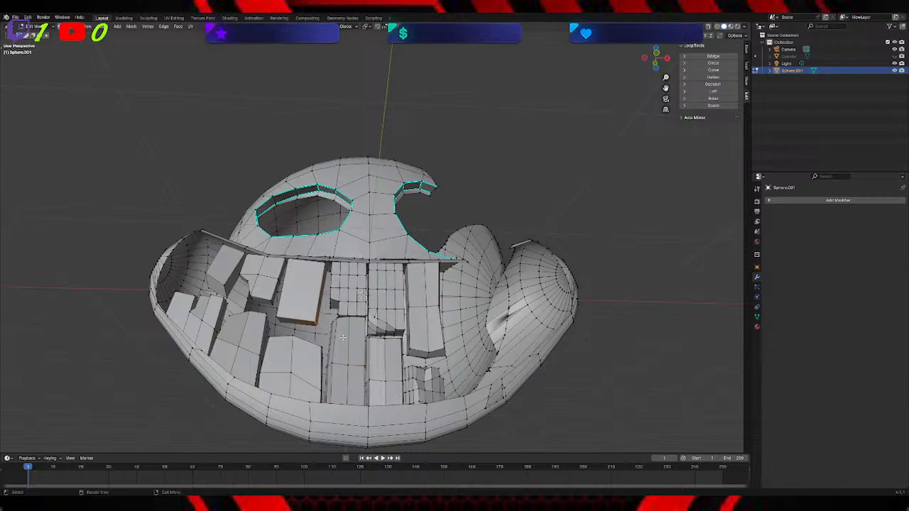
Step: Move the bottom edge of that upper tooth slightly upward and check the tooth's shape around the skull
{"action": "key", "text": "g"}
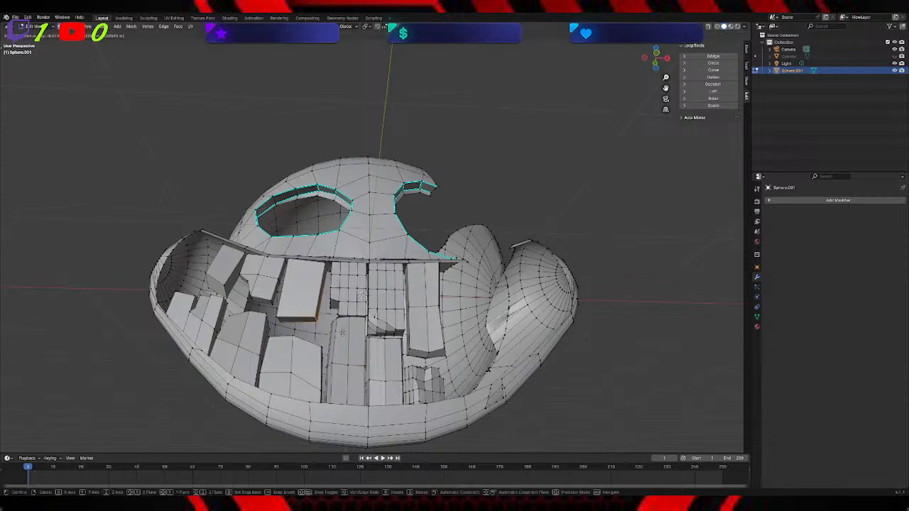
{"action": "left_click", "coordinate": [358, 293]}
{"action": "middle_click_drag", "start_coordinate": [358, 292], "coordinate": [340, 260]}
{"action": "scroll", "coordinate": [349, 277], "scroll_direction": "up", "scroll_amount": 3}
{"action": "scroll", "coordinate": [344, 303], "scroll_direction": "down", "scroll_amount": 3}
{"action": "left_click", "coordinate": [466, 284]}
{"action": "mouse_move", "coordinate": [483, 274]}
{"action": "middle_mouse_down"}
{"action": "mouse_move", "coordinate": [524, 278]}
{"action": "mouse_move", "coordinate": [444, 264]}
{"action": "mouse_move", "coordinate": [540, 263]}
{"action": "mouse_move", "coordinate": [492, 262]}
{"action": "middle_mouse_up"}
{"action": "key", "text": "Tab"}
{"action": "key", "text": "Tab"}
{"action": "mouse_move", "coordinate": [349, 288]}
{"action": "middle_mouse_down"}
{"action": "mouse_move", "coordinate": [354, 297]}
{"action": "mouse_move", "coordinate": [362, 289]}
{"action": "middle_mouse_up"}
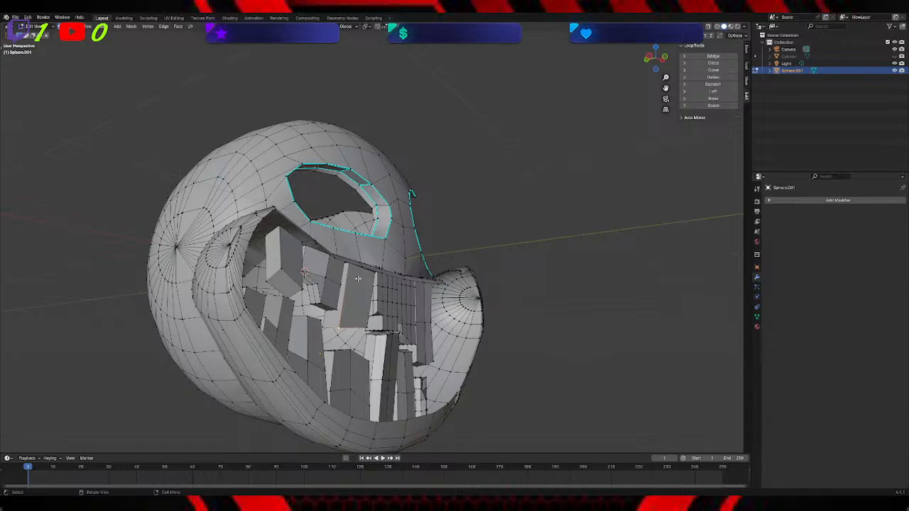
Step: Add the upper tooth's front corner vertex to the selection and shift the selected vertices slightly
{"action": "scroll", "coordinate": [362, 288], "scroll_direction": "up", "scroll_amount": 4}
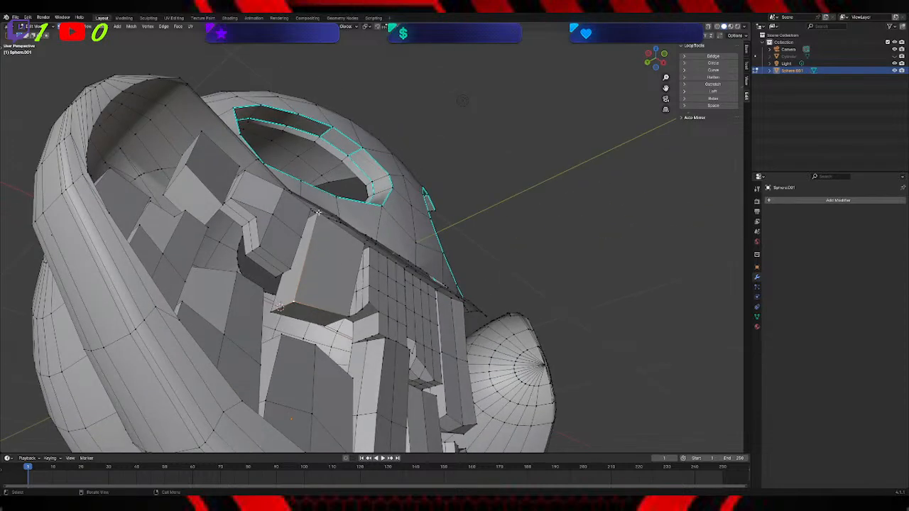
{"action": "left_click", "coordinate": [294, 302], "text": "shift"}
{"action": "key", "text": "g"}
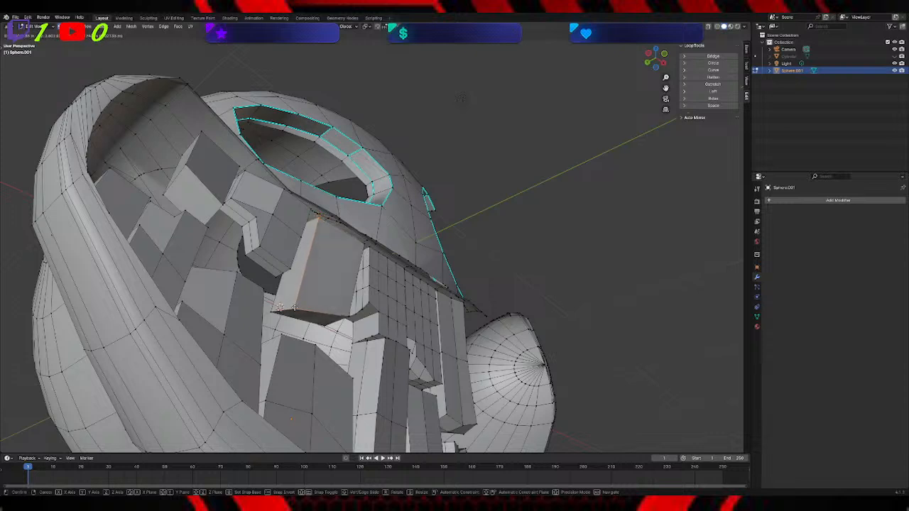
{"action": "left_click", "coordinate": [294, 307]}
Step: Move the whole upper tooth slightly along Y, using its linked geometry, and leave Edit Mode
{"action": "key", "text": "a"}
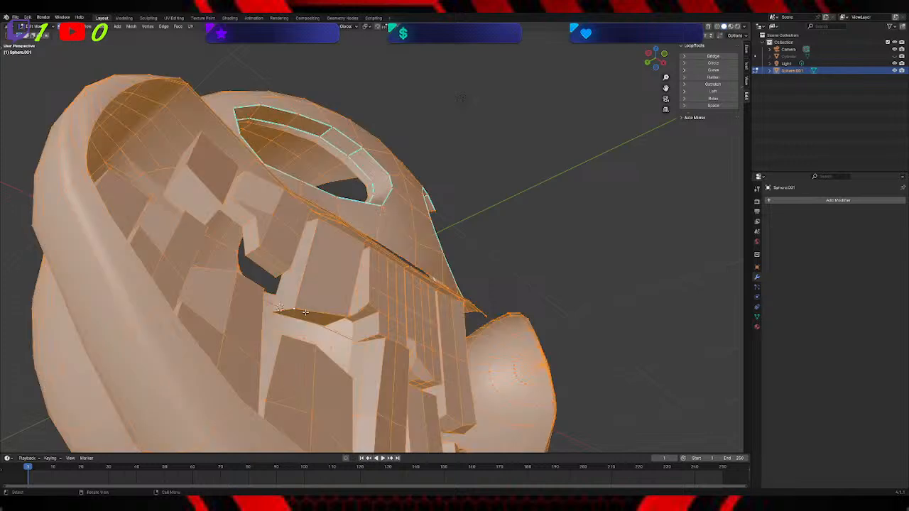
{"action": "key", "text": "alt+a"}
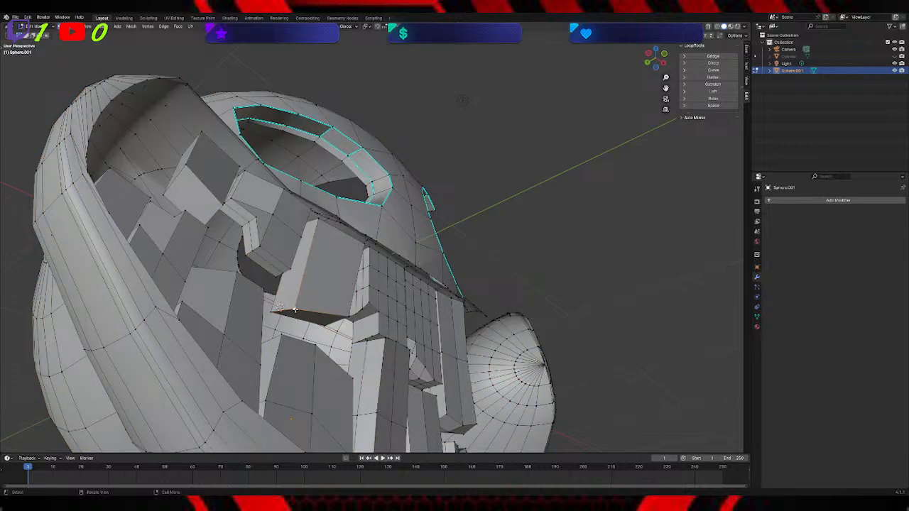
{"action": "key", "text": "ctrl+l"}
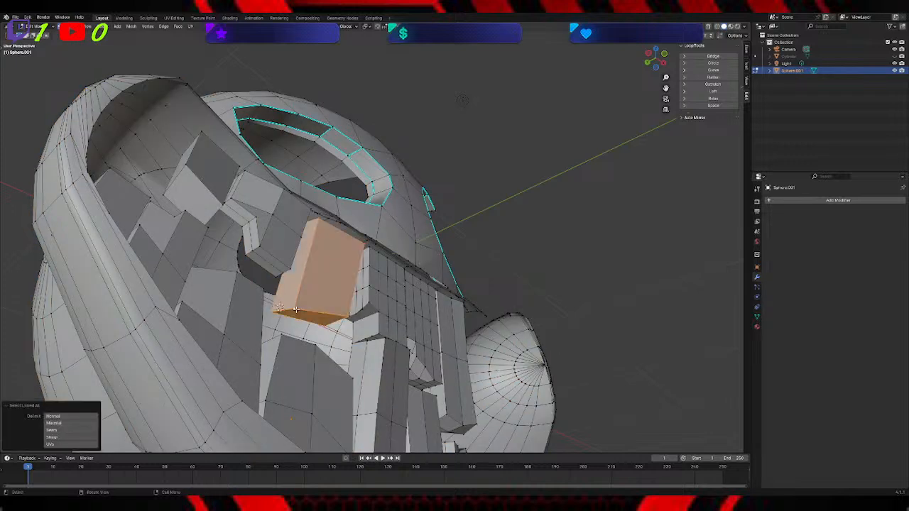
{"action": "key", "text": "g"}
{"action": "key", "text": "y"}
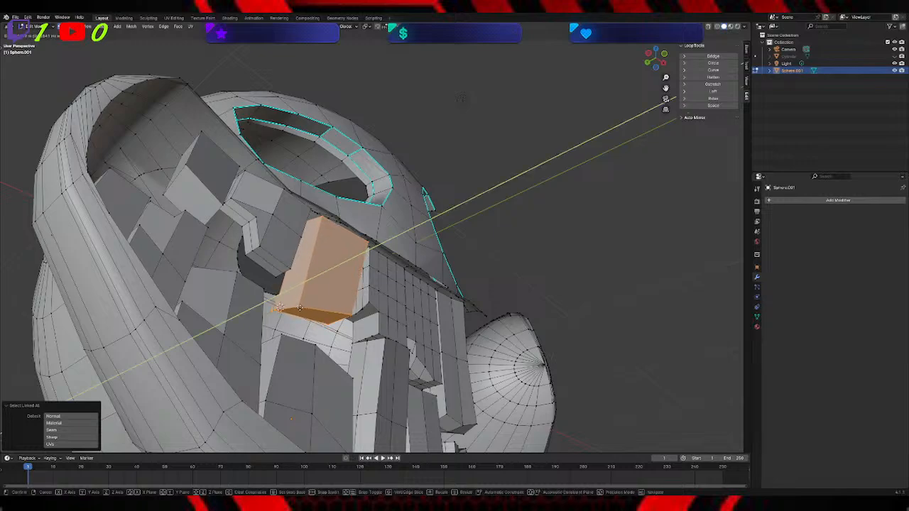
{"action": "left_click", "coordinate": [301, 308]}
{"action": "left_click", "coordinate": [603, 233]}
{"action": "middle_click_drag", "start_coordinate": [603, 234], "coordinate": [615, 276]}
{"action": "key", "text": "Tab"}
{"action": "scroll", "coordinate": [651, 284], "scroll_direction": "down", "scroll_amount": 3}
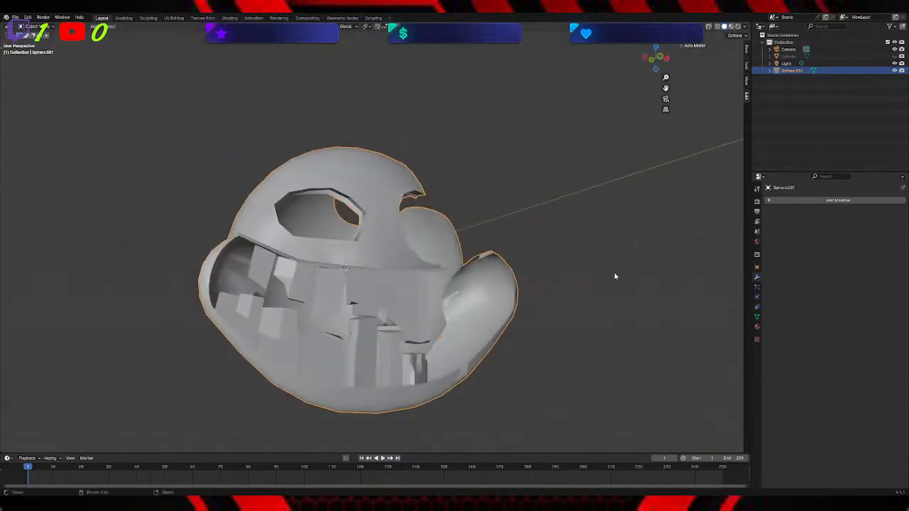
{"action": "scroll", "coordinate": [603, 249], "scroll_direction": "down", "scroll_amount": 2}
{"action": "middle_click_drag", "start_coordinate": [595, 228], "coordinate": [572, 238]}
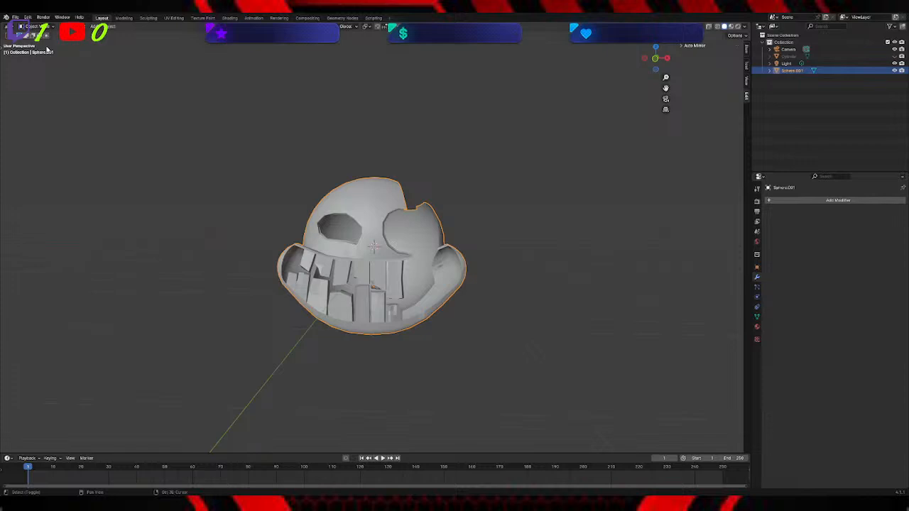
Step: Add a 2 m mesh cube at the world origin
{"action": "key", "text": "shift+a"}
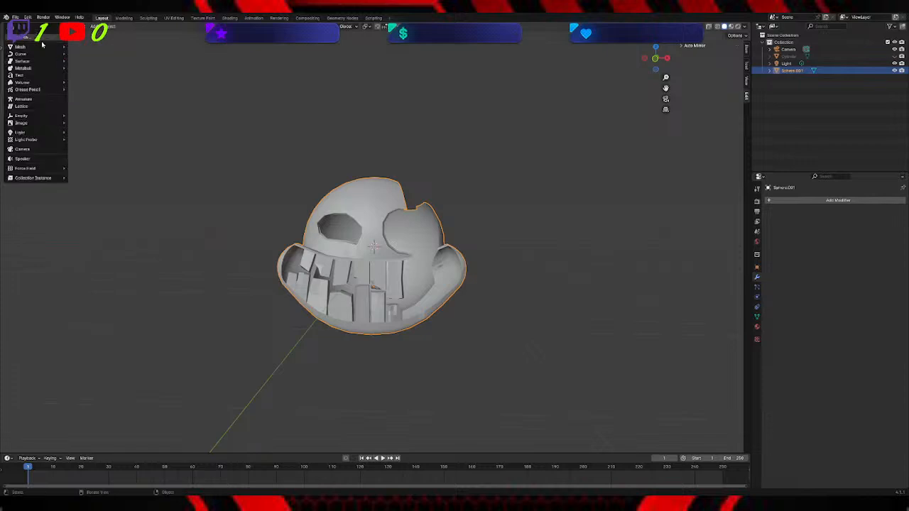
{"action": "mouse_move", "coordinate": [21, 47]}
{"action": "left_click", "coordinate": [83, 54]}
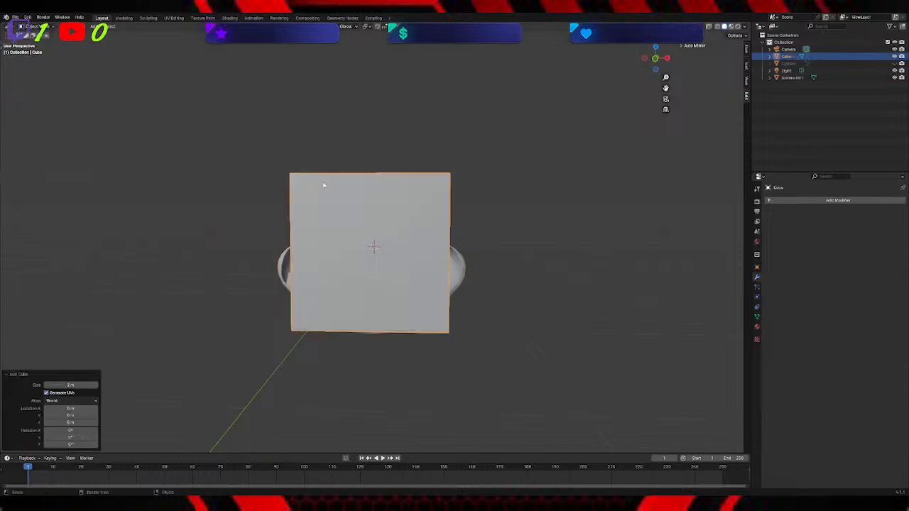
Step: Try rotating the new cube freely in the perspective view
{"action": "key", "text": "r"}
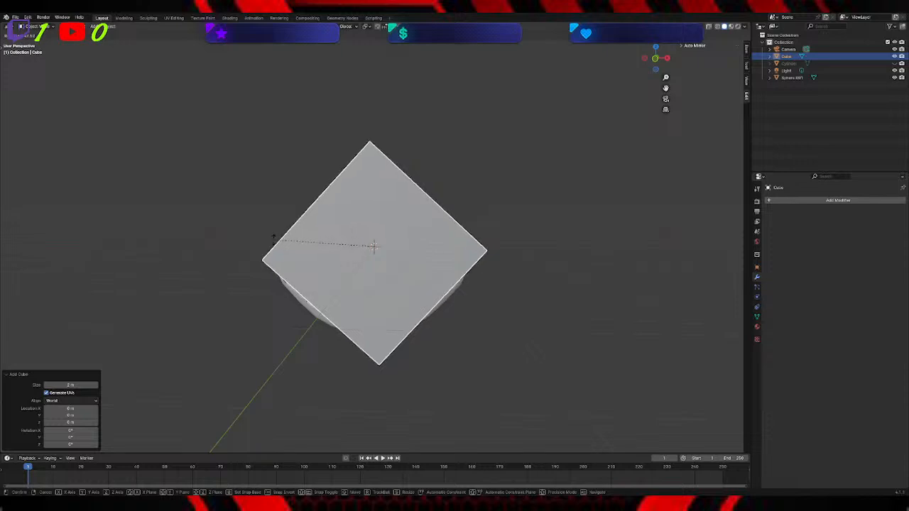
{"action": "left_click", "coordinate": [275, 243]}
{"action": "key", "text": "ctrl+z"}
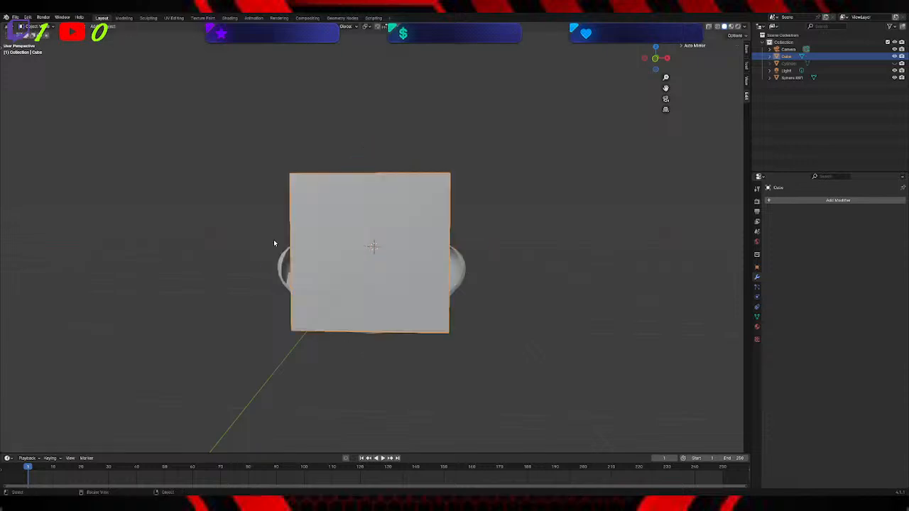
{"action": "key", "text": "r"}
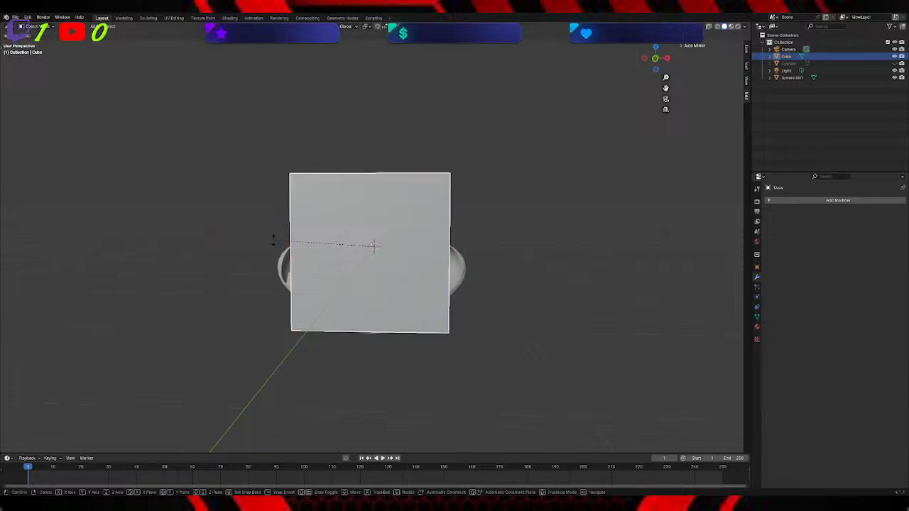
{"action": "left_click", "coordinate": [296, 320]}
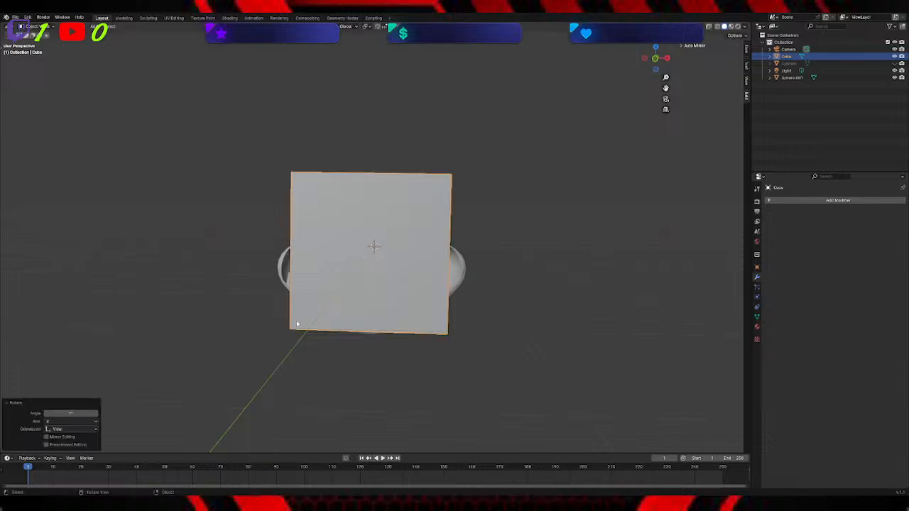
Step: Rotate the cube 45° in the front orthographic view so it stands as a diamond
{"action": "key", "text": "KP_1"}
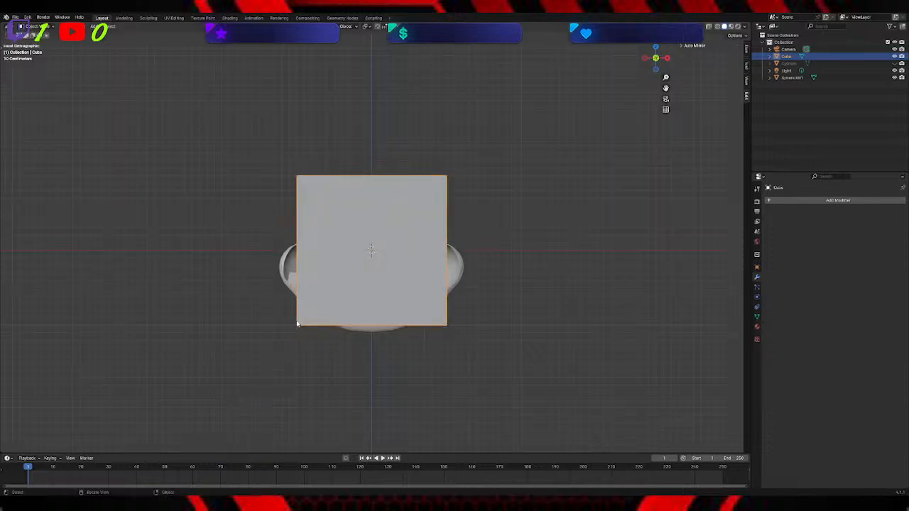
{"action": "key", "text": "r"}
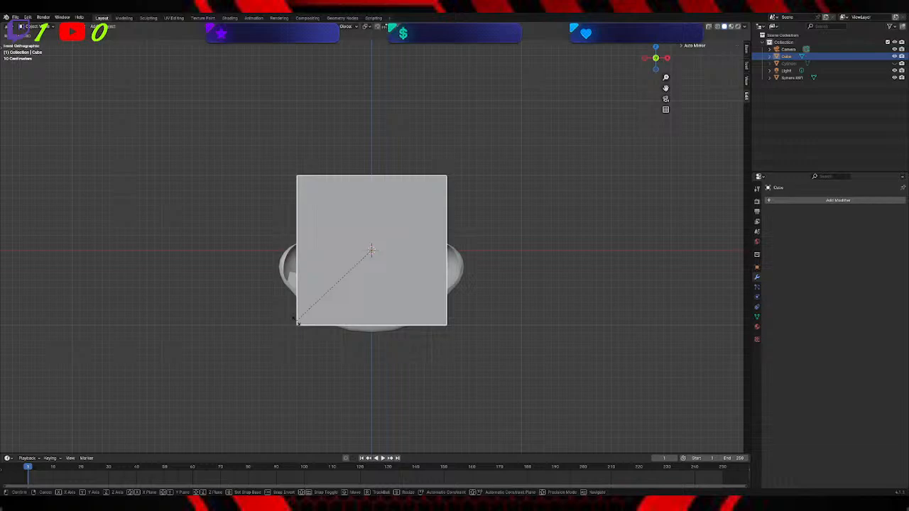
{"action": "left_click", "coordinate": [364, 366]}
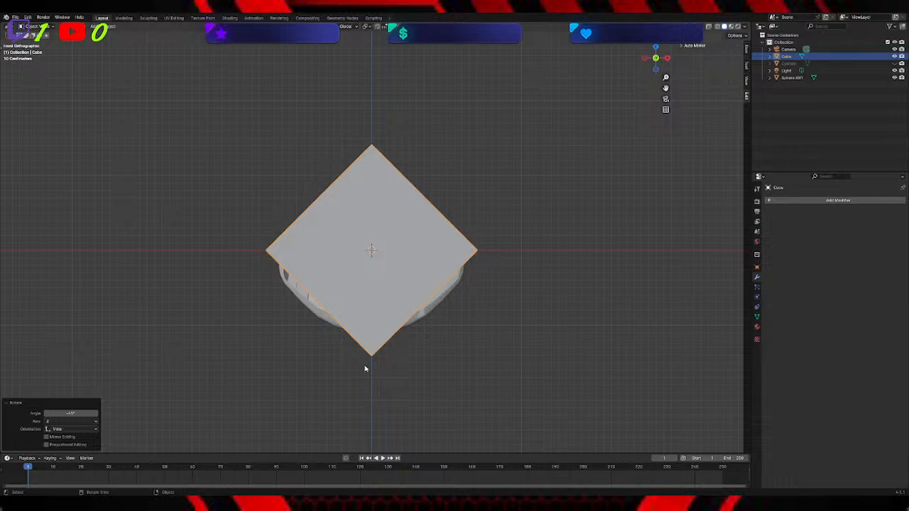
Step: Raise the cube's bottom edge along Z in Edit Mode to turn the diamond into an arrowhead shape
{"action": "key", "text": "Tab"}
{"action": "middle_click_drag", "start_coordinate": [462, 375], "coordinate": [399, 376]}
{"action": "left_click", "coordinate": [399, 406]}
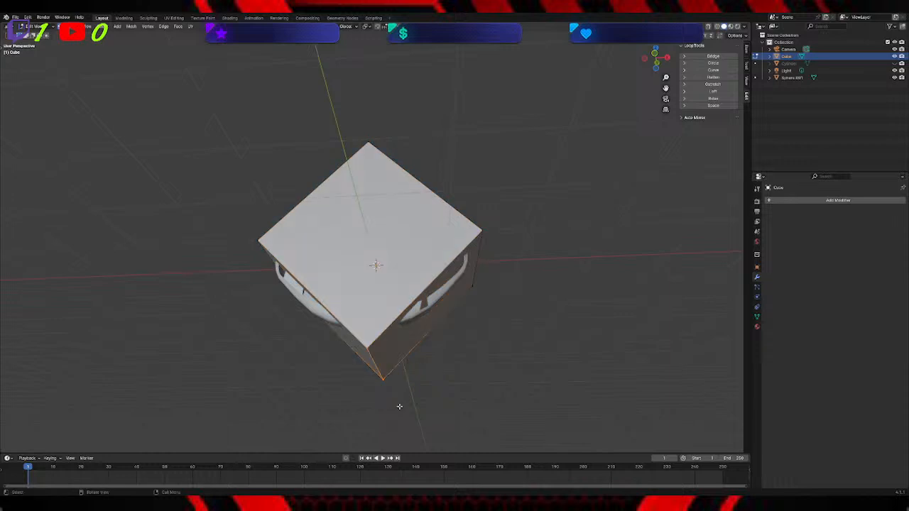
{"action": "middle_click_drag", "start_coordinate": [477, 355], "coordinate": [480, 385]}
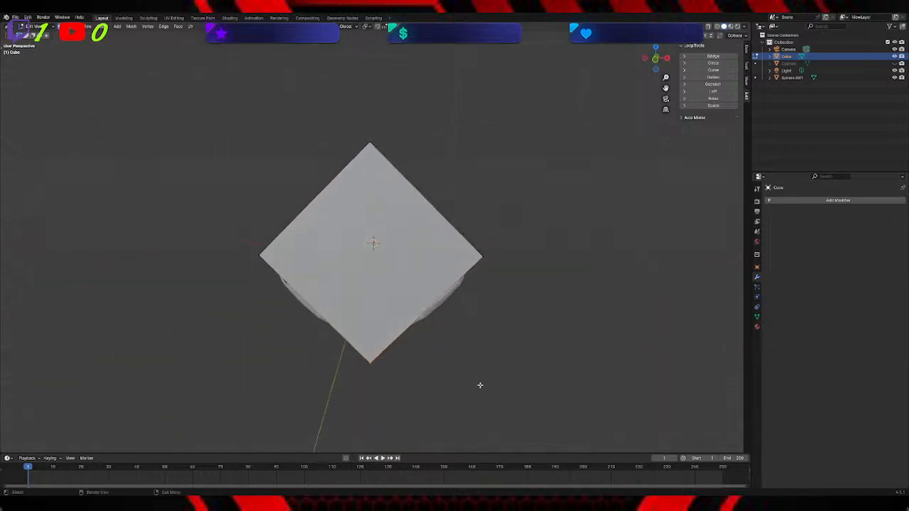
{"action": "key", "text": "g"}
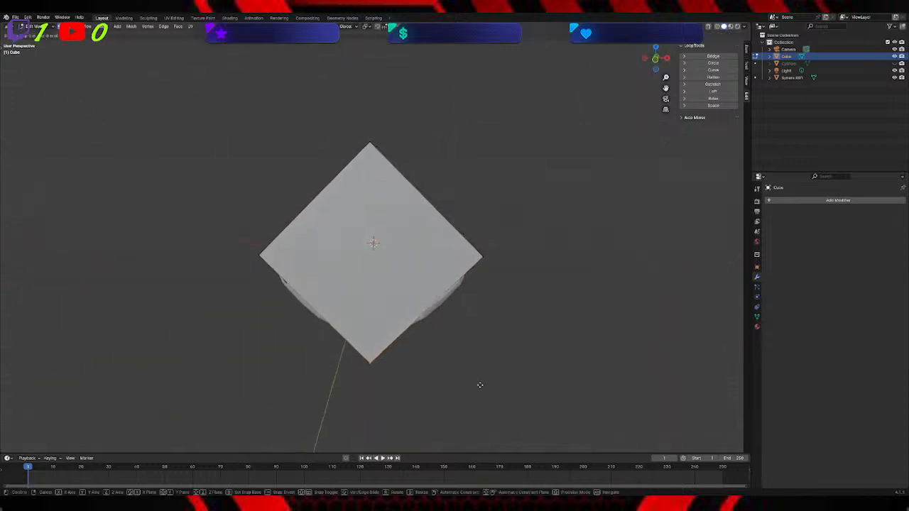
{"action": "key", "text": "z"}
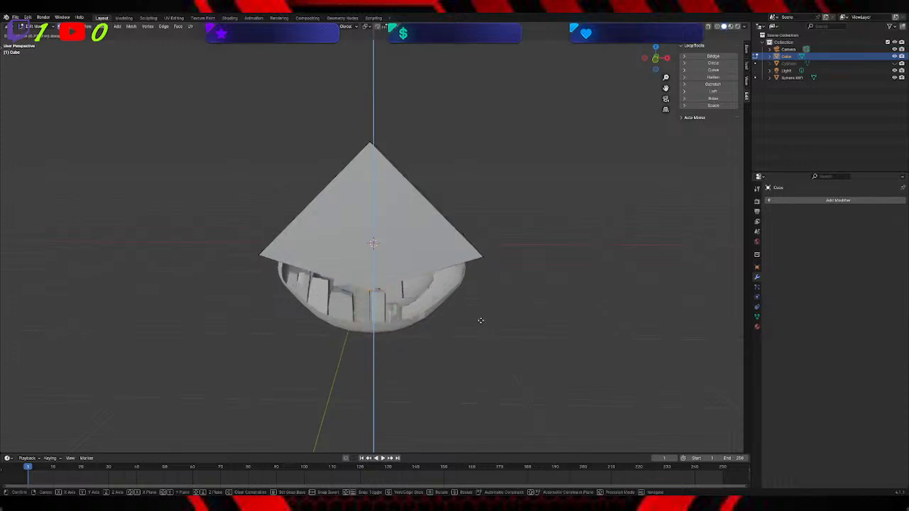
{"action": "left_click", "coordinate": [474, 274]}
Step: Select the two outer side edges of the arrowhead and scale them inward to narrow the shape
{"action": "middle_click_drag", "start_coordinate": [573, 224], "coordinate": [534, 163]}
{"action": "left_click_drag", "start_coordinate": [531, 151], "coordinate": [466, 339]}
{"action": "middle_click_drag", "start_coordinate": [466, 339], "coordinate": [695, 345]}
{"action": "left_click_drag", "start_coordinate": [445, 105], "coordinate": [561, 278]}
{"action": "mouse_move", "coordinate": [561, 284]}
{"action": "middle_mouse_down"}
{"action": "mouse_move", "coordinate": [558, 320]}
{"action": "mouse_move", "coordinate": [565, 283]}
{"action": "middle_mouse_up"}
{"action": "left_click", "coordinate": [465, 221]}
{"action": "left_click_drag", "start_coordinate": [453, 218], "coordinate": [496, 287]}
{"action": "left_click_drag", "start_coordinate": [722, 236], "coordinate": [707, 272], "text": "shift"}
{"action": "middle_click_drag", "start_coordinate": [708, 274], "coordinate": [454, 298], "text": "shift"}
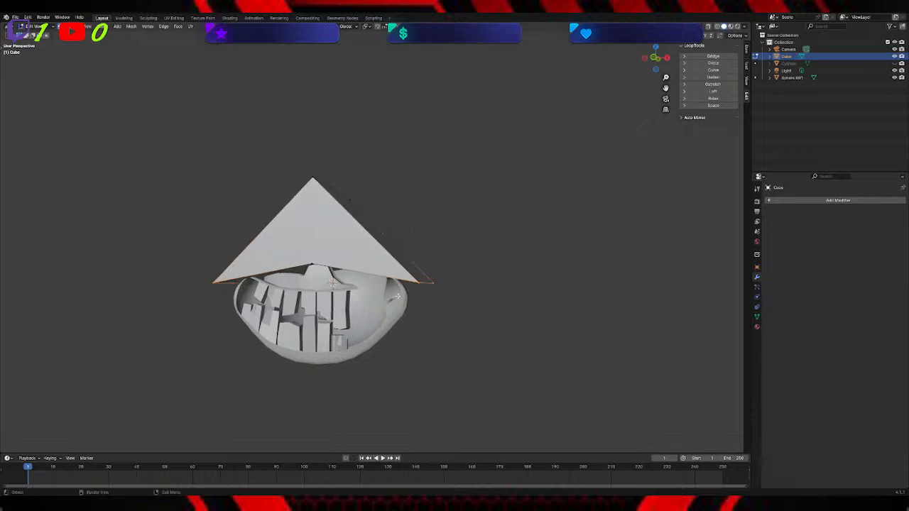
{"action": "key", "text": "r"}
{"action": "key", "text": "z"}
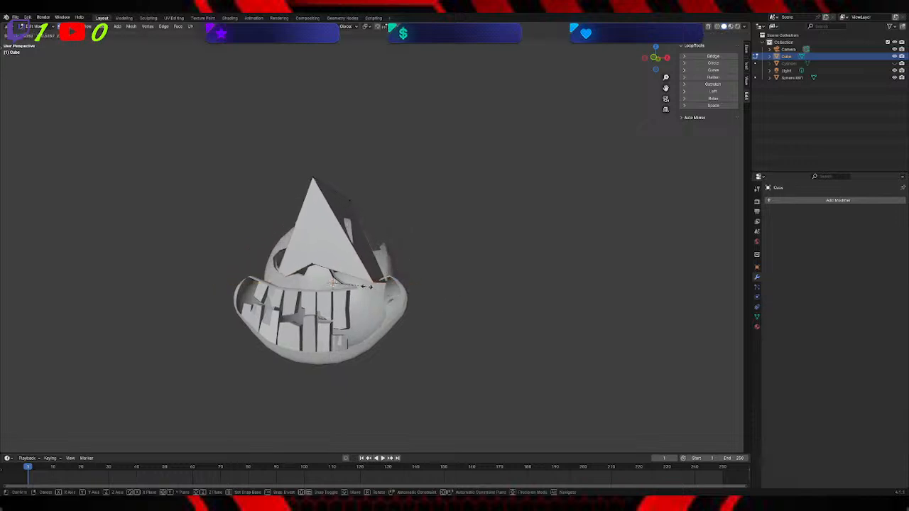
{"action": "left_click", "coordinate": [364, 287]}
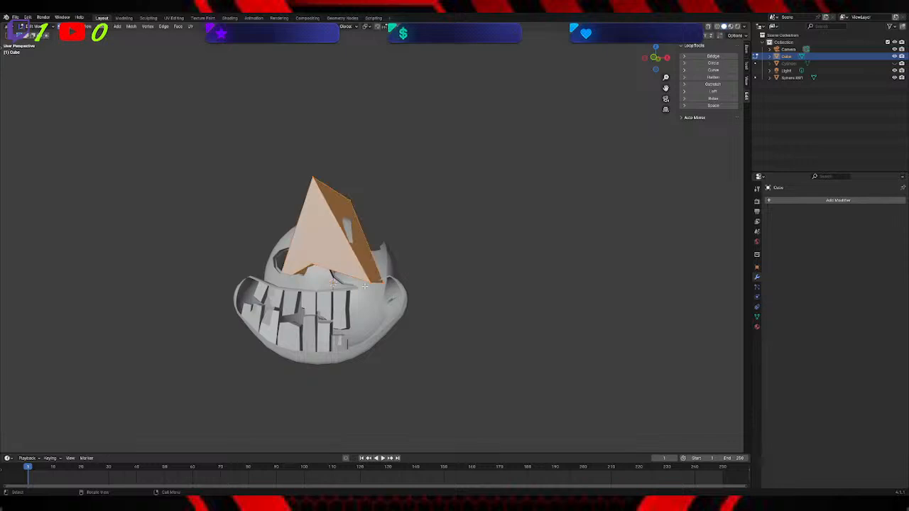
Step: Select the entire arrowhead and scale it down in stages, by 0.226, by 0.624 and once more
{"action": "key", "text": "s"}
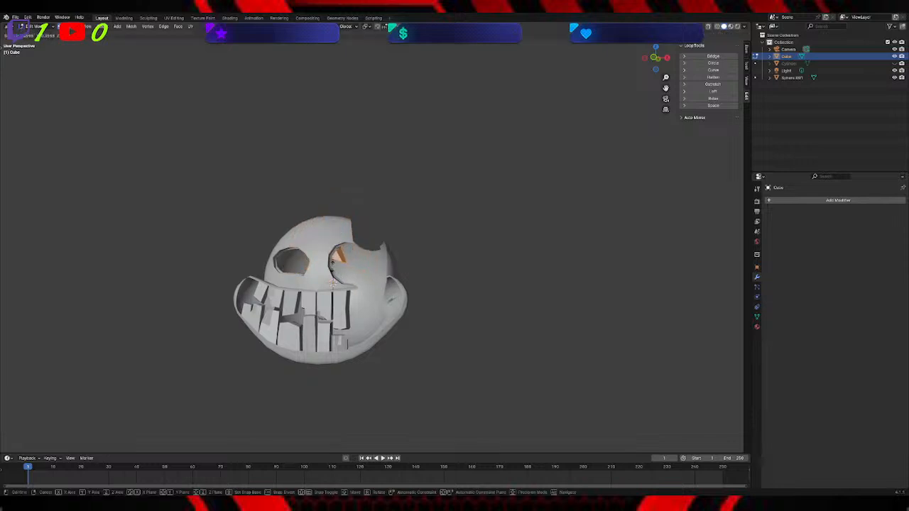
{"action": "left_click", "coordinate": [333, 266]}
{"action": "middle_click_drag", "start_coordinate": [344, 268], "coordinate": [366, 289]}
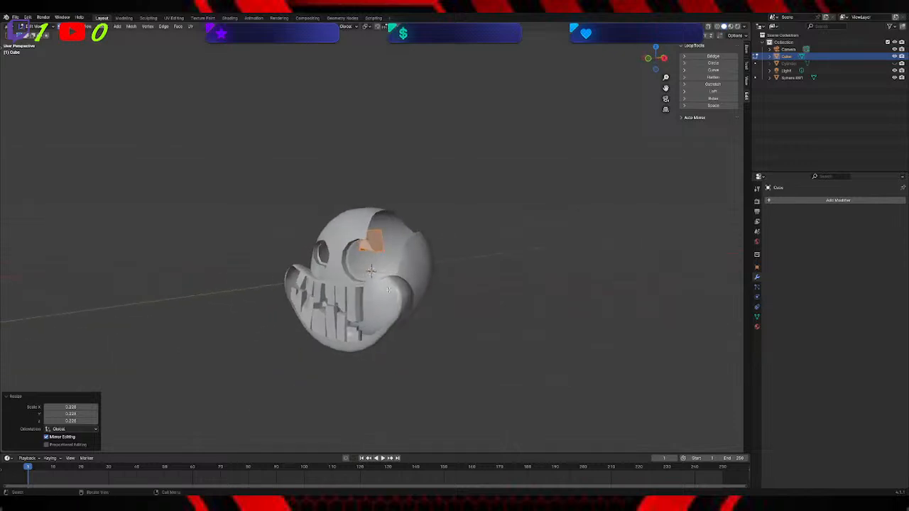
{"action": "key", "text": "s"}
{"action": "left_click", "coordinate": [380, 278]}
{"action": "middle_click_drag", "start_coordinate": [380, 276], "coordinate": [454, 272]}
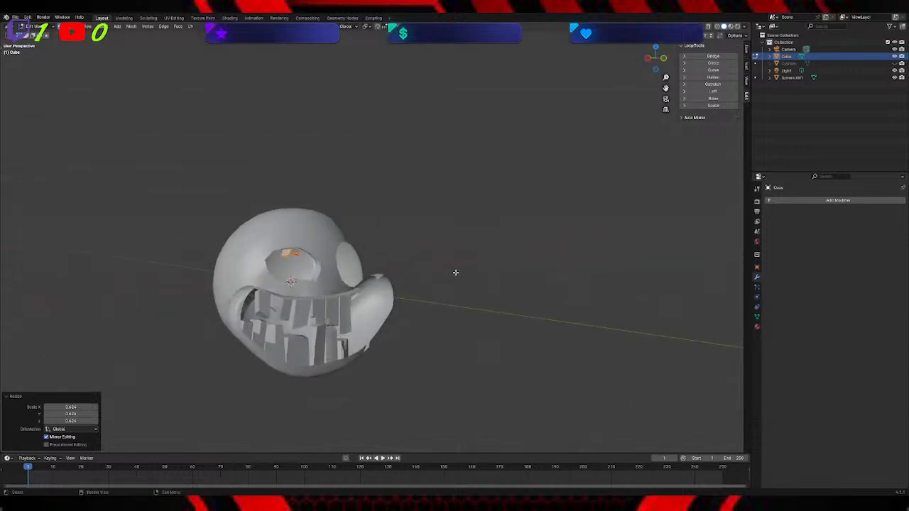
{"action": "key", "text": "s"}
{"action": "left_click", "coordinate": [371, 240]}
Step: Move the small arrowhead about 0.88 m along Y to the skull's front surface between the eye sockets
{"action": "middle_click_drag", "start_coordinate": [371, 240], "coordinate": [318, 245]}
{"action": "key", "text": "g"}
{"action": "key", "text": "y"}
{"action": "left_click", "coordinate": [297, 261]}
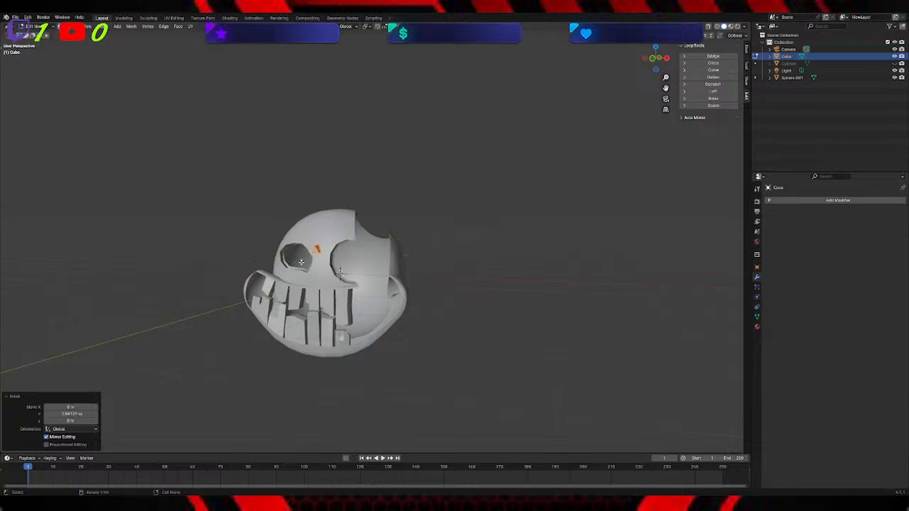
Step: Scale the arrowhead nose up by about 2.2 and lower it about 0.35 m along Z to just above the teeth
{"action": "key", "text": "s"}
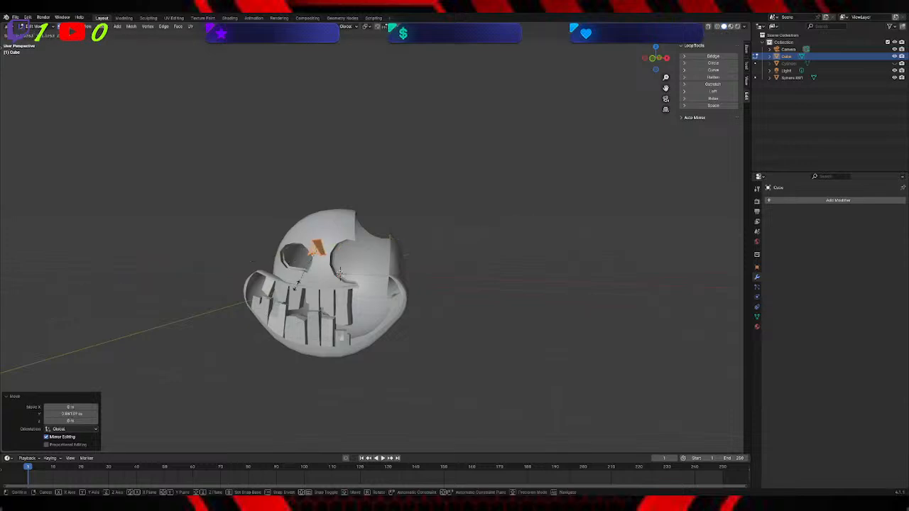
{"action": "left_click", "coordinate": [297, 290]}
{"action": "middle_click_drag", "start_coordinate": [296, 289], "coordinate": [350, 308]}
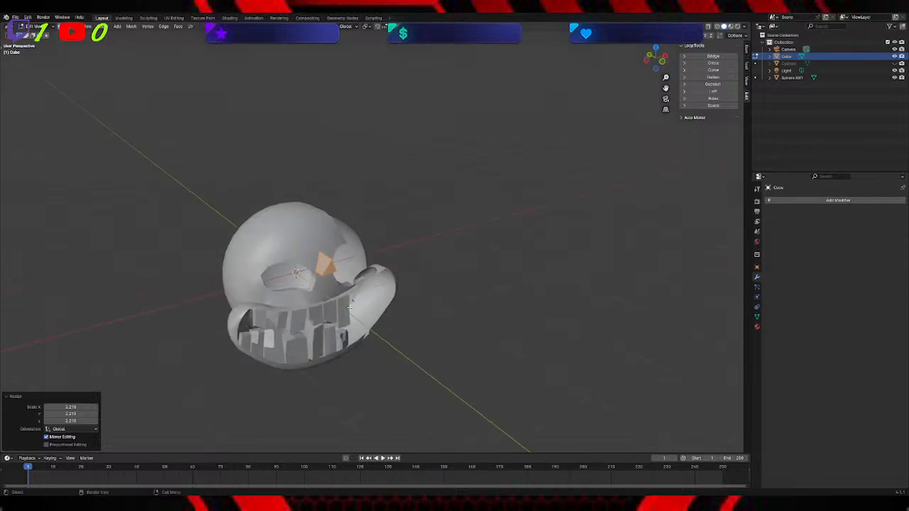
{"action": "key", "text": "g"}
{"action": "key", "text": "z"}
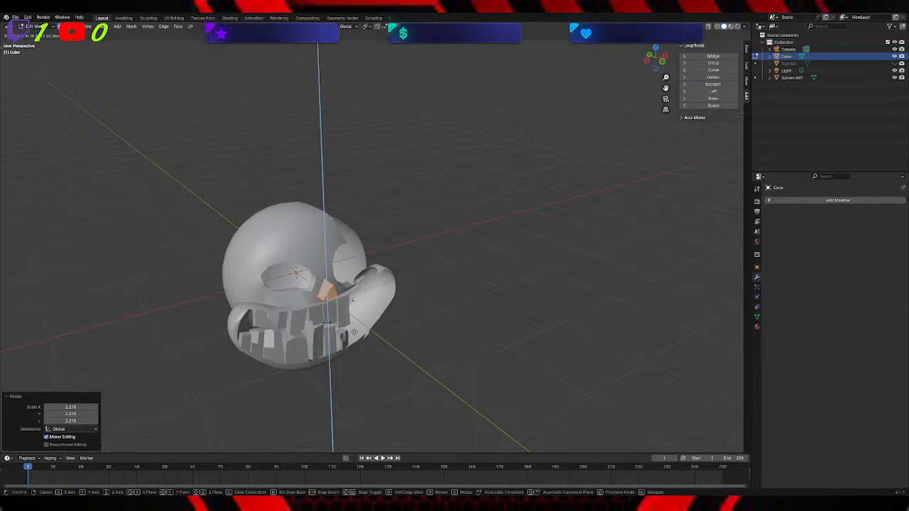
{"action": "left_click", "coordinate": [354, 331]}
{"action": "middle_click_drag", "start_coordinate": [409, 326], "coordinate": [328, 312]}
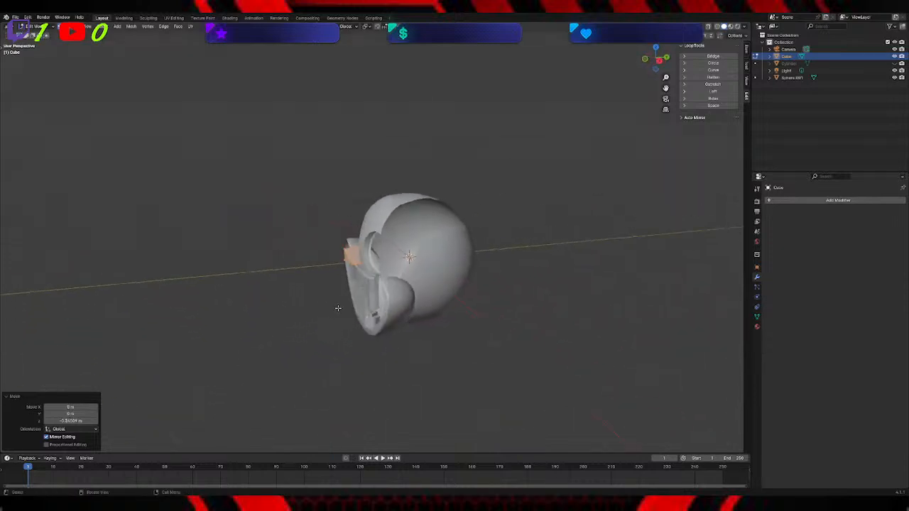
Step: Select the nose's protruding front geometry and scale it along Y by 0.442 to flatten it
{"action": "left_click_drag", "start_coordinate": [323, 232], "coordinate": [355, 280]}
{"action": "key", "text": "g"}
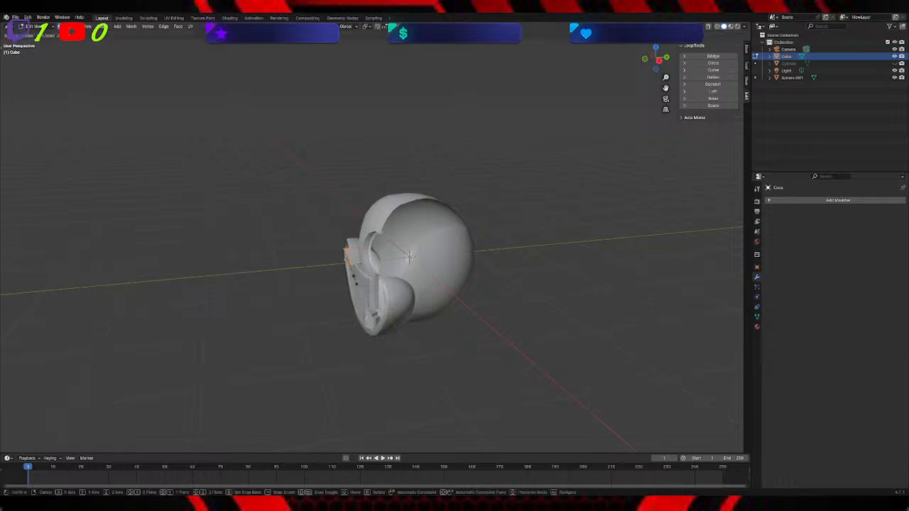
{"action": "key", "text": "x"}
{"action": "key", "text": "y"}
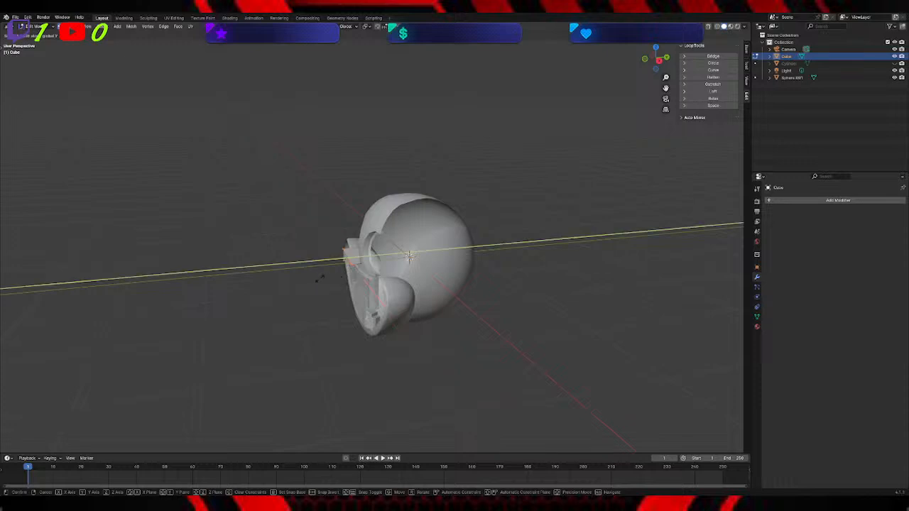
{"action": "left_click", "coordinate": [350, 262]}
{"action": "middle_click_drag", "start_coordinate": [349, 262], "coordinate": [426, 319]}
{"action": "key", "text": "ctrl+z"}
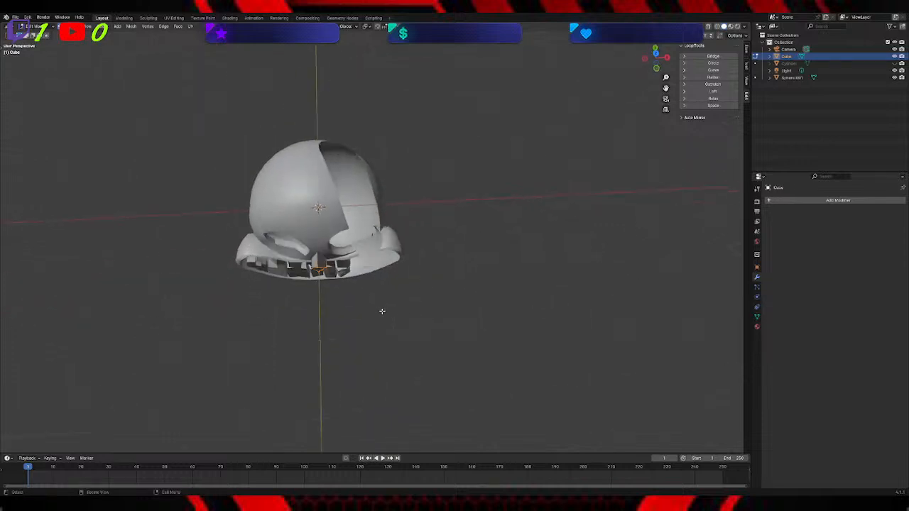
{"action": "left_click", "coordinate": [312, 267], "text": "shift"}
{"action": "key", "text": "g"}
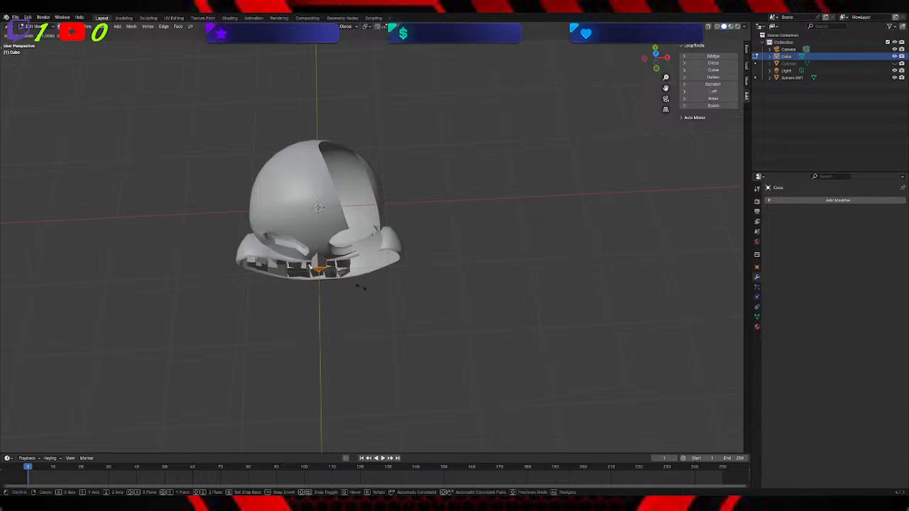
{"action": "key", "text": "y"}
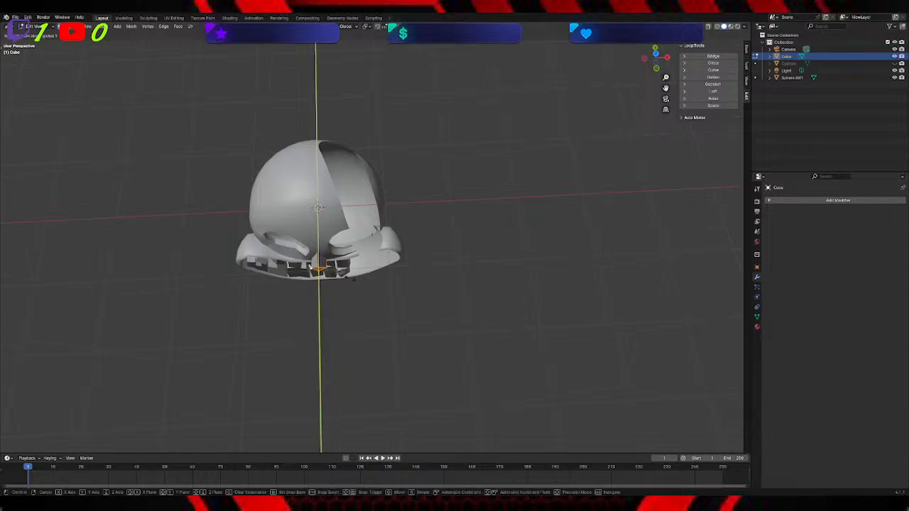
{"action": "key", "text": "Return"}
Step: Move the selected nose geometry about 0.13 m along Y toward the skull and deselect it
{"action": "middle_click_drag", "start_coordinate": [333, 270], "coordinate": [343, 272]}
{"action": "key", "text": "g"}
{"action": "key", "text": "y"}
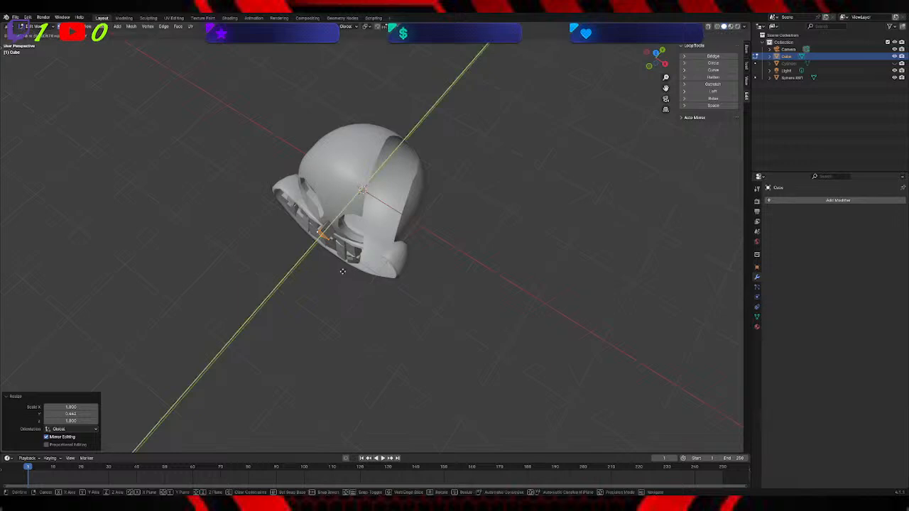
{"action": "left_click", "coordinate": [347, 266]}
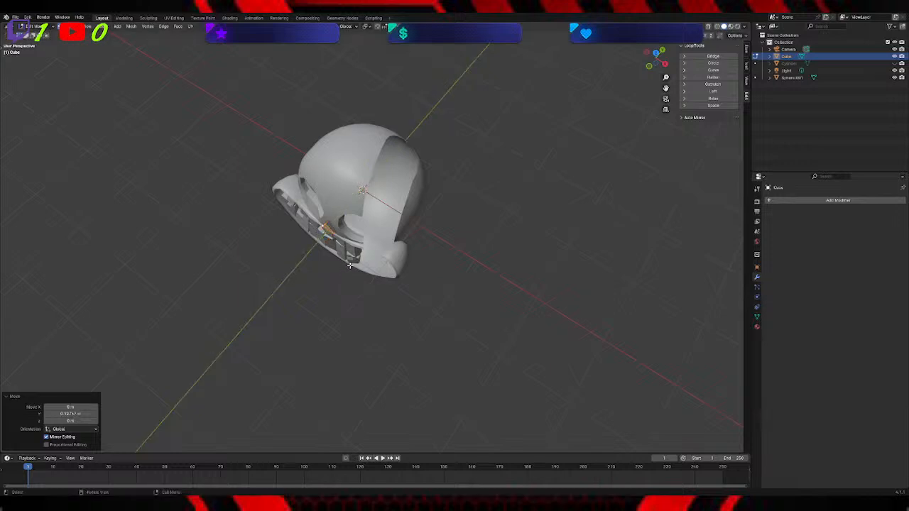
{"action": "middle_click_drag", "start_coordinate": [349, 265], "coordinate": [335, 247]}
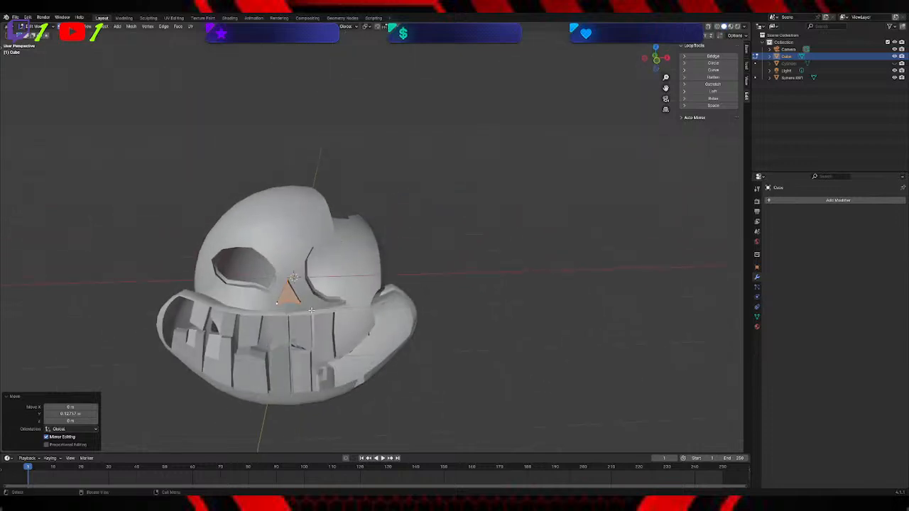
{"action": "scroll", "coordinate": [311, 310], "scroll_direction": "up", "scroll_amount": 1}
{"action": "middle_click_drag", "start_coordinate": [339, 279], "coordinate": [312, 242]}
{"action": "left_click", "coordinate": [492, 196]}
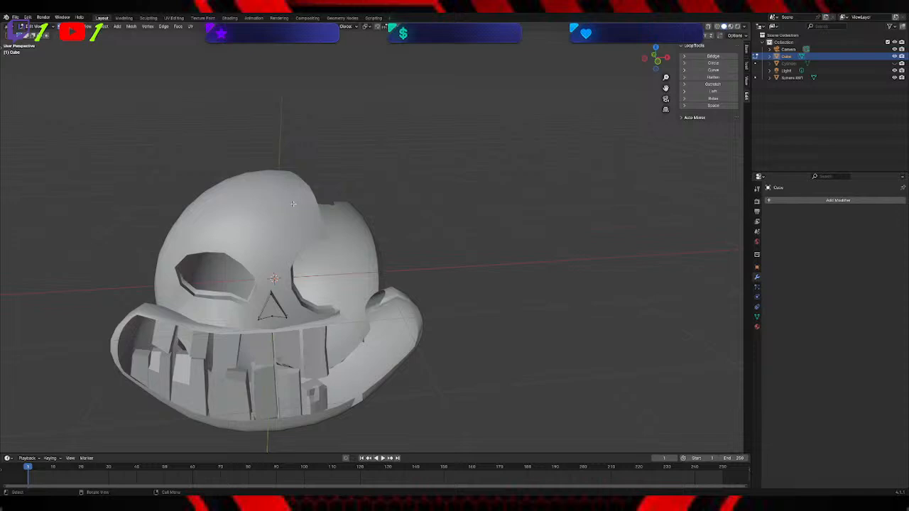
Step: Return to Object Mode and add a Difference Boolean modifier to the skull with Cube as the cutter
{"action": "key", "text": "Tab"}
{"action": "left_click", "coordinate": [241, 203]}
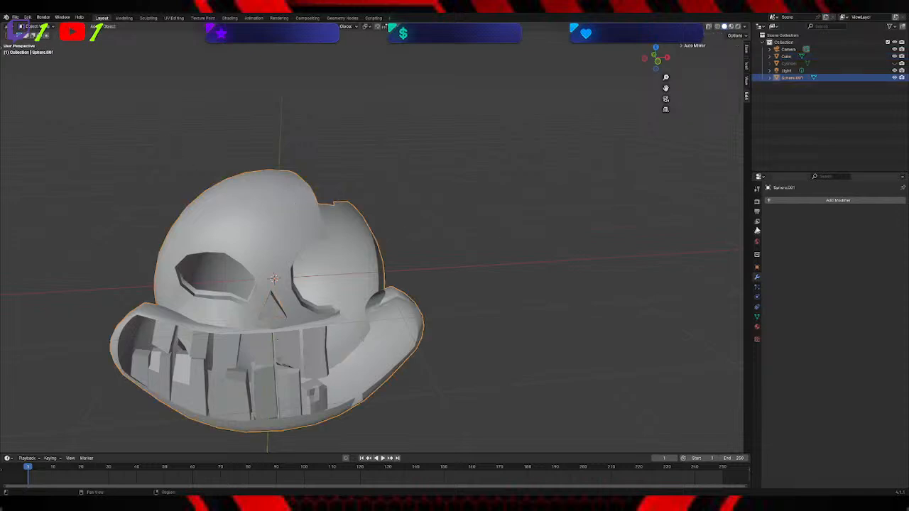
{"action": "left_click", "coordinate": [790, 202]}
{"action": "type", "text": "boo"}
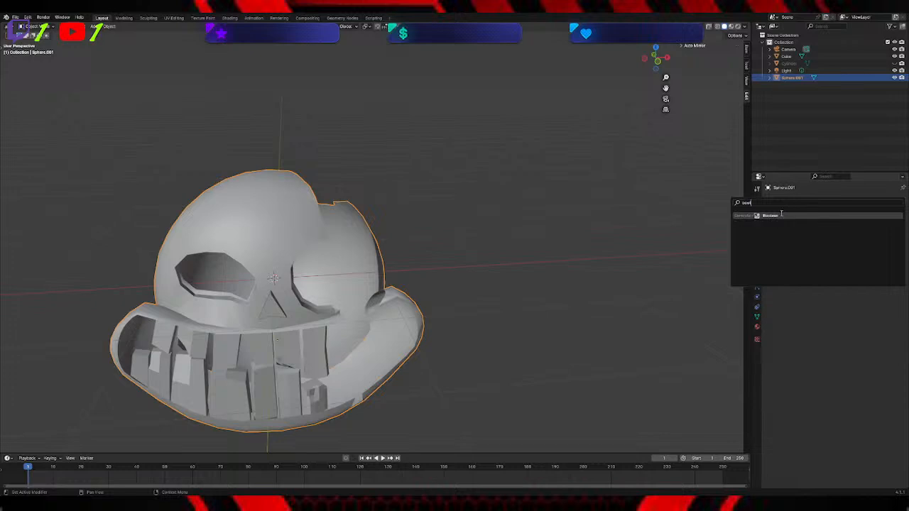
{"action": "left_click", "coordinate": [779, 217]}
{"action": "left_click", "coordinate": [839, 243]}
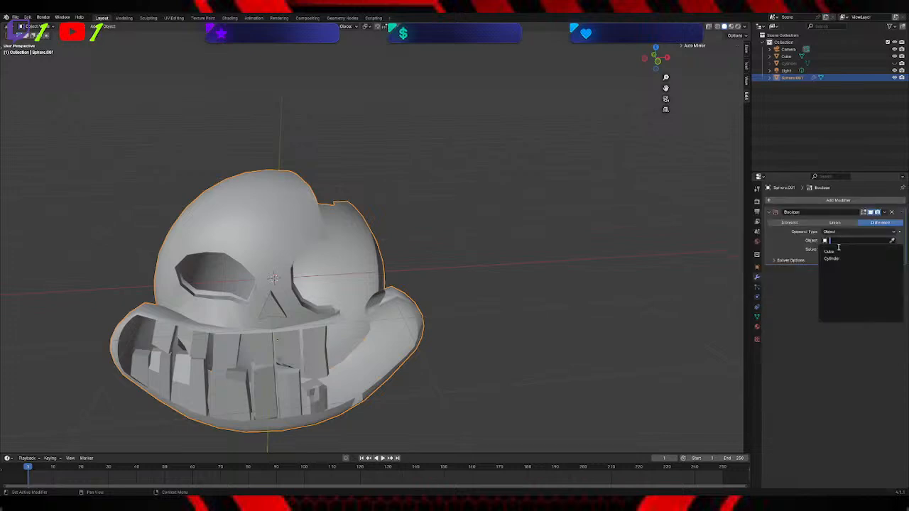
{"action": "left_click", "coordinate": [838, 253]}
{"action": "middle_click_drag", "start_coordinate": [618, 250], "coordinate": [515, 248]}
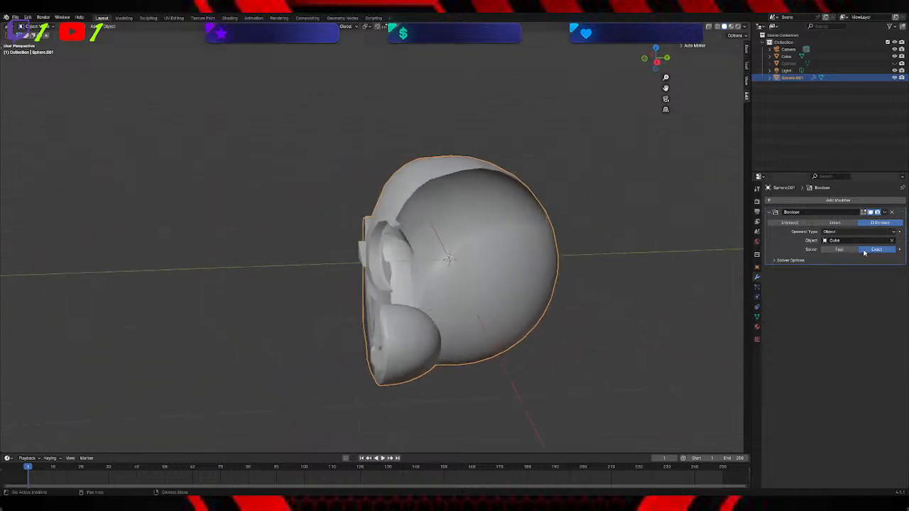
{"action": "middle_click_drag", "start_coordinate": [570, 220], "coordinate": [630, 234]}
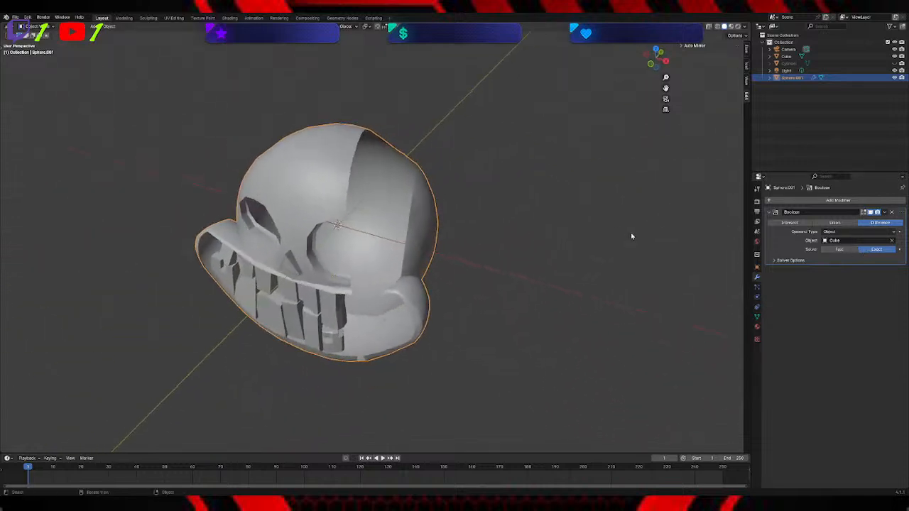
Step: Switch the viewport to wireframe and apply the skull's Boolean modifier
{"action": "key", "text": "z"}
{"action": "left_click", "coordinate": [572, 233]}
{"action": "mouse_move", "coordinate": [511, 233]}
{"action": "middle_mouse_down"}
{"action": "mouse_move", "coordinate": [554, 228]}
{"action": "mouse_move", "coordinate": [468, 213]}
{"action": "middle_mouse_up"}
{"action": "scroll", "coordinate": [536, 225], "scroll_direction": "up", "scroll_amount": 3}
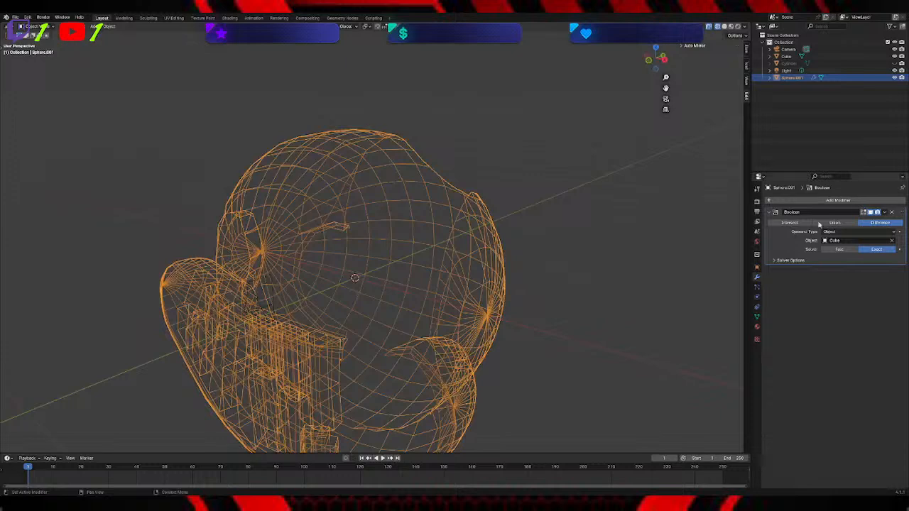
{"action": "left_click", "coordinate": [884, 212]}
{"action": "left_click", "coordinate": [872, 223]}
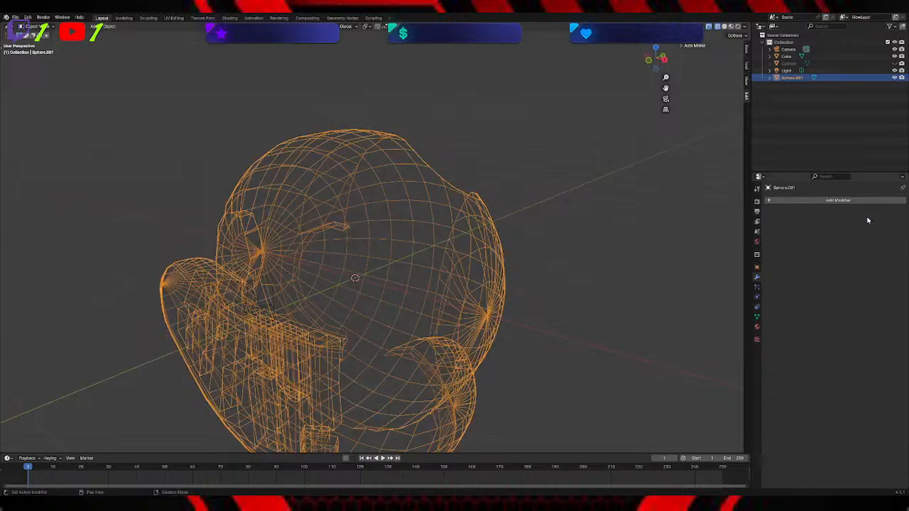
Step: Hide the nose cutter Cube and return the viewport to solid shading to inspect the cut
{"action": "left_click", "coordinate": [789, 57]}
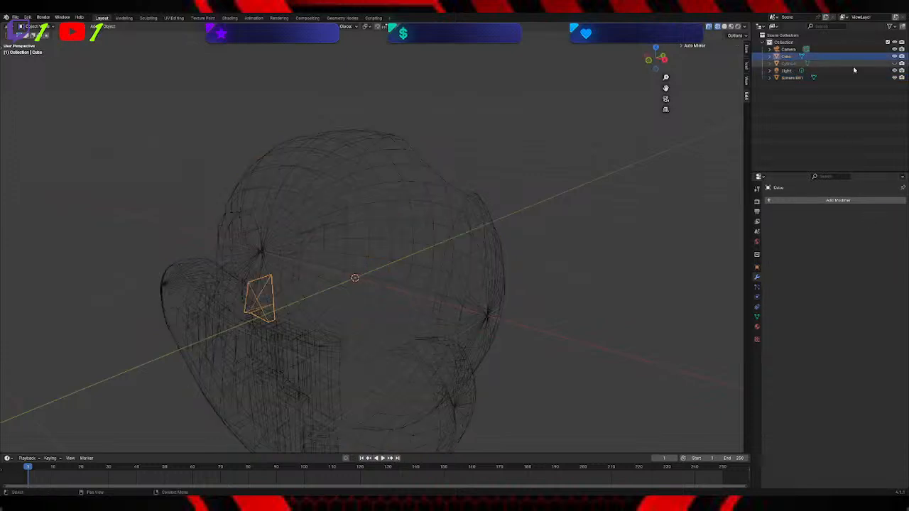
{"action": "left_click", "coordinate": [895, 57]}
{"action": "middle_click_drag", "start_coordinate": [537, 180], "coordinate": [581, 172]}
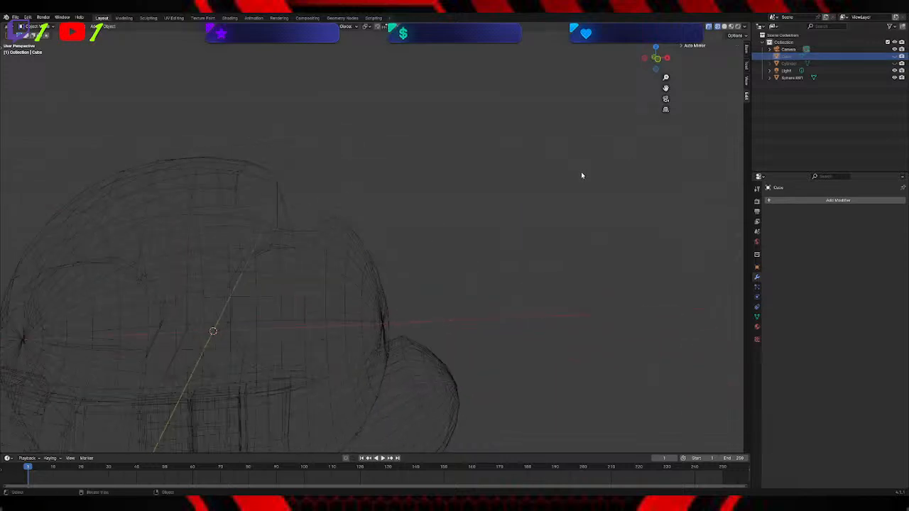
{"action": "key", "text": "a"}
{"action": "key", "text": "z"}
{"action": "left_click", "coordinate": [634, 175]}
{"action": "left_click", "coordinate": [559, 213]}
{"action": "middle_click_drag", "start_coordinate": [559, 213], "coordinate": [439, 232]}
{"action": "key", "text": "a"}
Step: Undo the hiding of the cutter, the applied Boolean and the modifier's cutter assignment
{"action": "key", "text": "ctrl+z"}
{"action": "key", "text": "ctrl+z"}
{"action": "key", "text": "ctrl+z"}
{"action": "key", "text": "ctrl+z"}
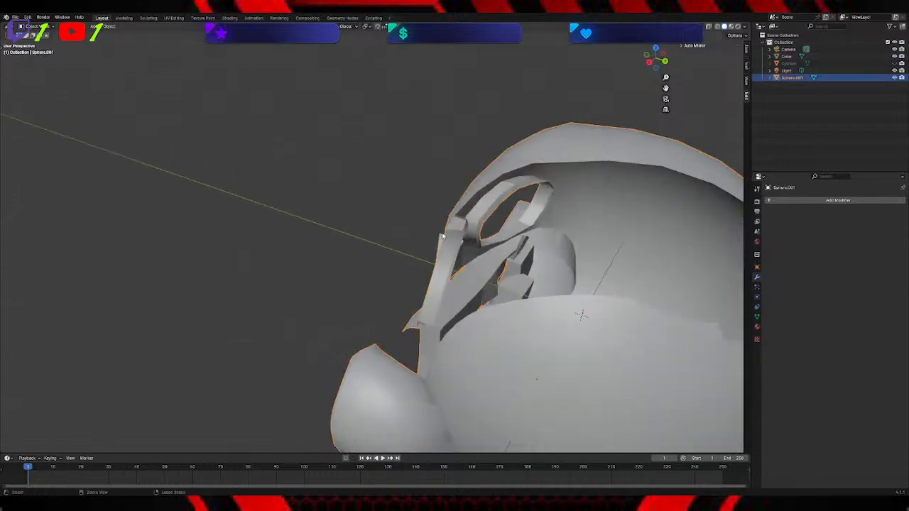
{"action": "key", "text": "ctrl+z"}
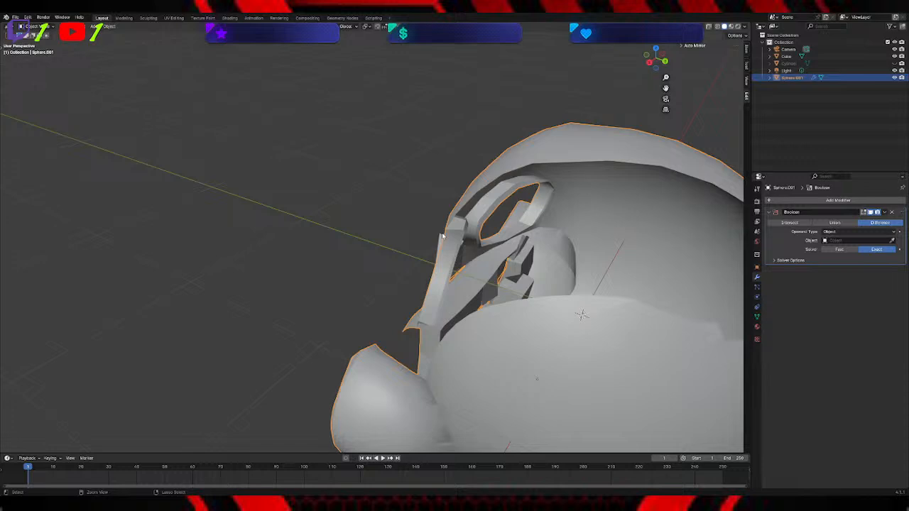
{"action": "key", "text": "ctrl+z"}
{"action": "middle_click_drag", "start_coordinate": [442, 228], "coordinate": [394, 219]}
{"action": "key", "text": "ctrl+shift+z"}
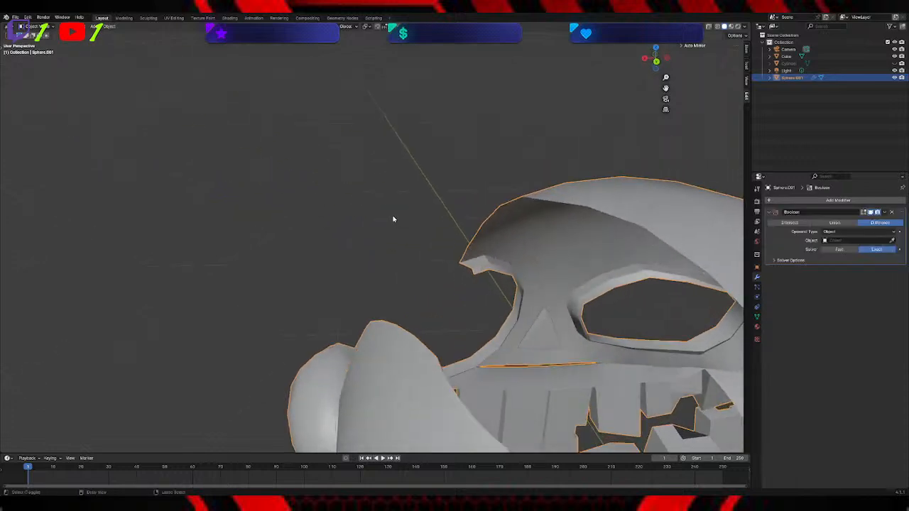
{"action": "key", "text": "ctrl+shift+z"}
{"action": "key", "text": "ctrl+z"}
Step: Edit the Cube's mesh and delete the nose's triangular face on the inner side of the skull
{"action": "left_click", "coordinate": [754, 57]}
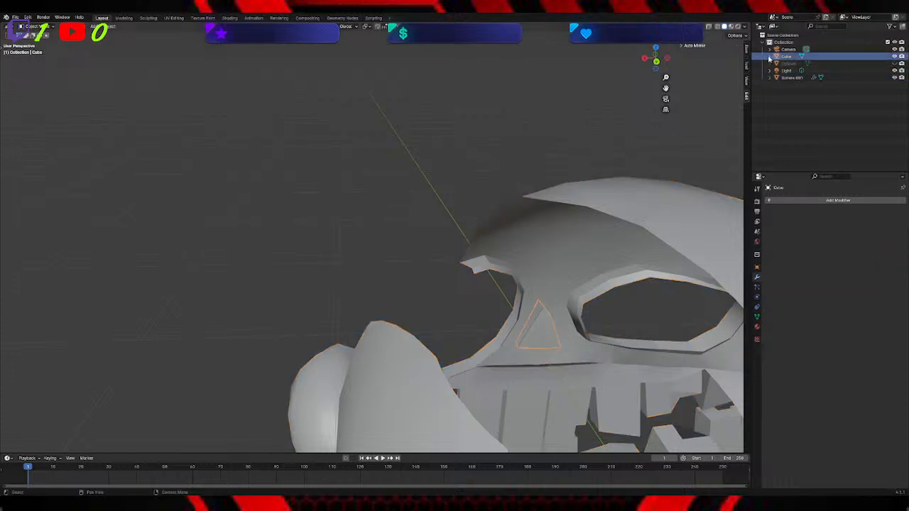
{"action": "key", "text": "Tab"}
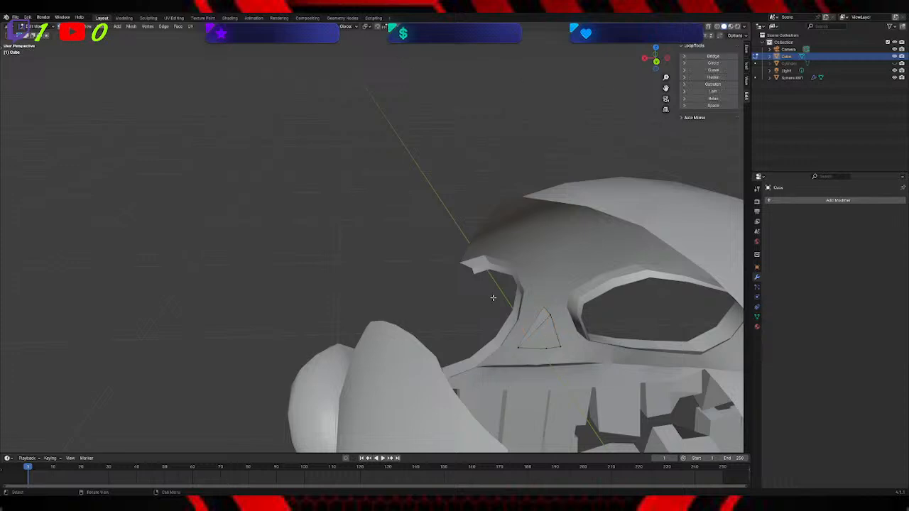
{"action": "left_click", "coordinate": [36, 26]}
{"action": "left_click", "coordinate": [544, 334]}
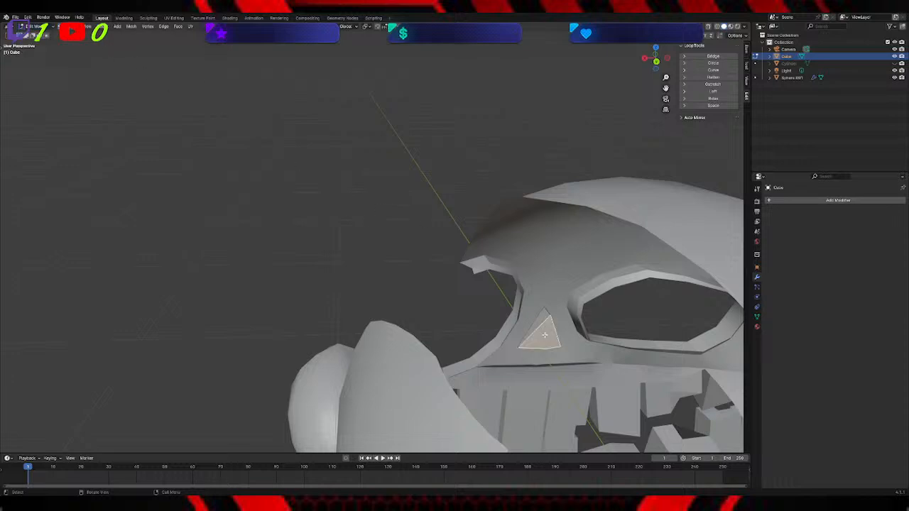
{"action": "key", "text": "x"}
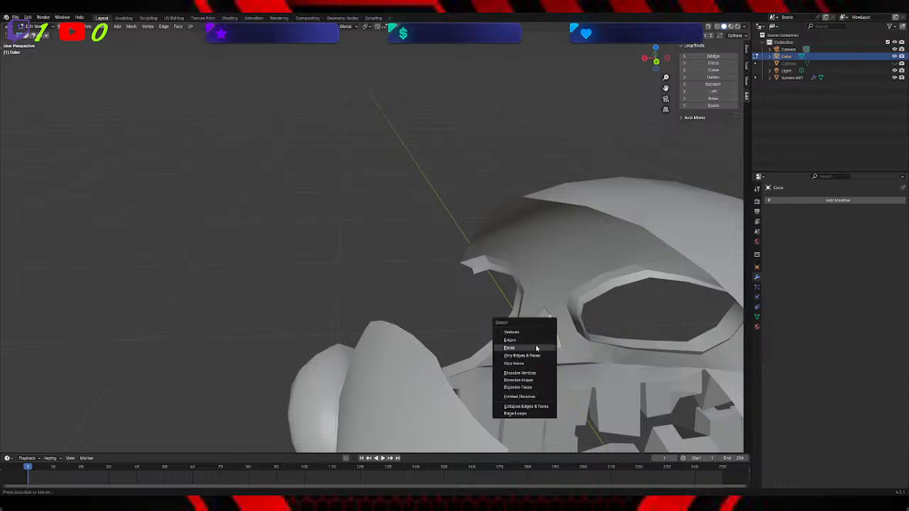
{"action": "left_click", "coordinate": [528, 349]}
{"action": "middle_click_drag", "start_coordinate": [446, 226], "coordinate": [563, 231]}
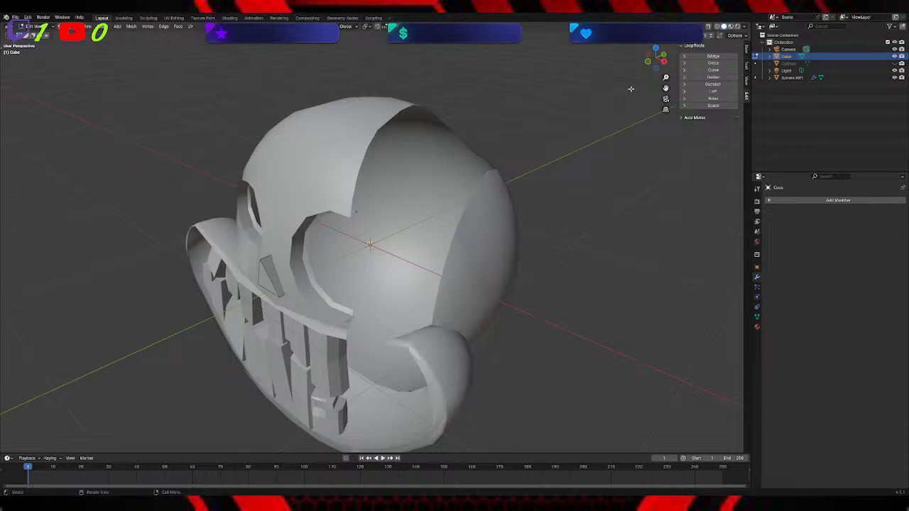
Step: Try to add a Boolean modifier for the nose cut while the Cube's mesh is still being edited
{"action": "left_click", "coordinate": [792, 77]}
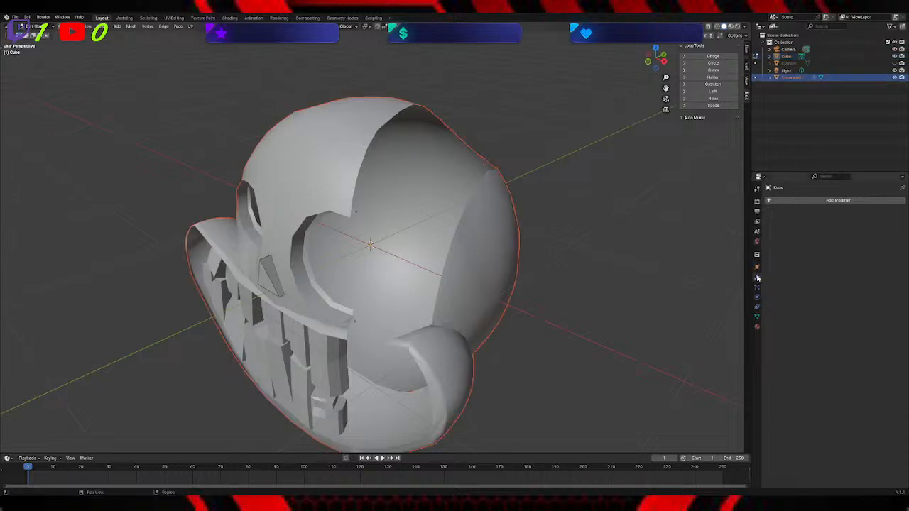
{"action": "left_click", "coordinate": [811, 200]}
{"action": "left_click", "coordinate": [806, 201]}
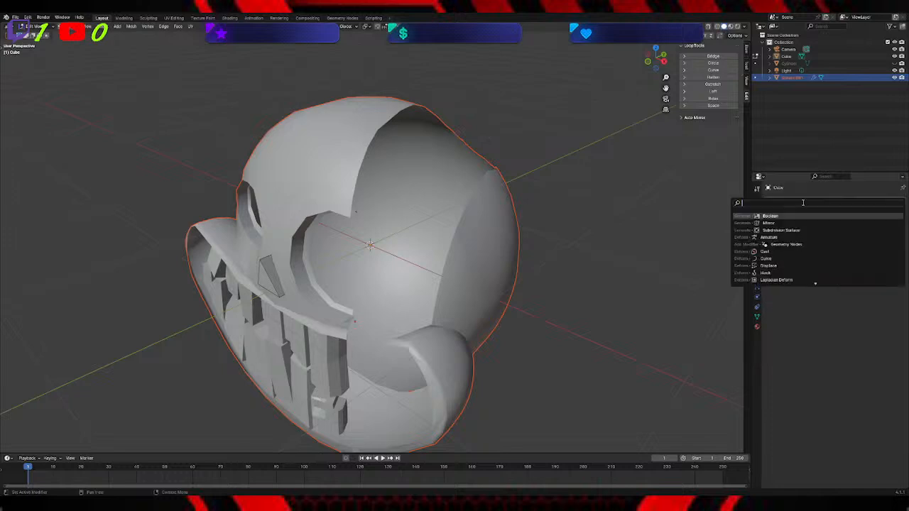
{"action": "left_click", "coordinate": [820, 217]}
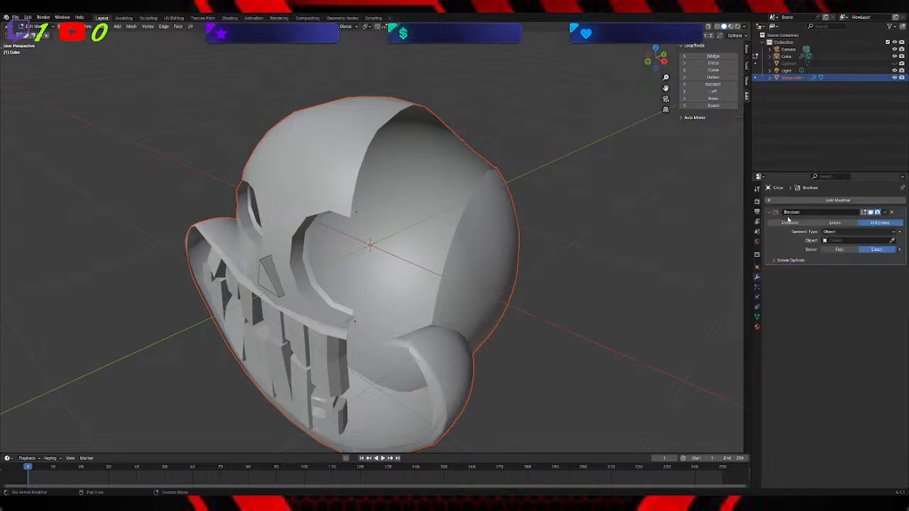
{"action": "left_click", "coordinate": [828, 241]}
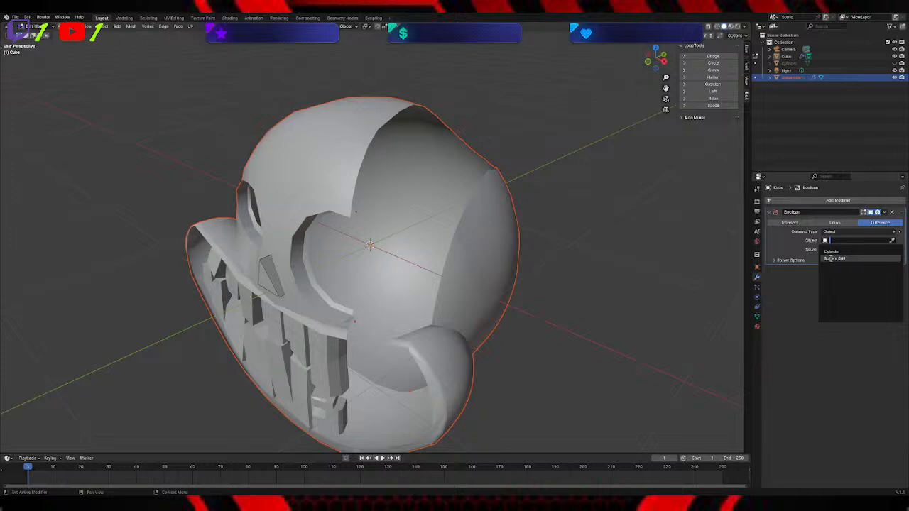
{"action": "middle_click_drag", "start_coordinate": [638, 210], "coordinate": [412, 272]}
{"action": "left_click", "coordinate": [213, 349]}
{"action": "left_click", "coordinate": [578, 220]}
{"action": "middle_click_drag", "start_coordinate": [578, 219], "coordinate": [521, 211]}
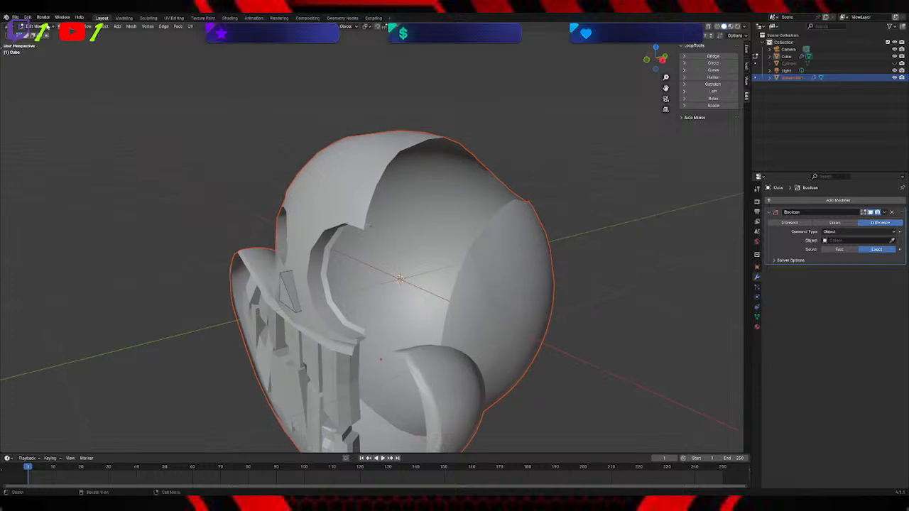
Step: Return to Object Mode and remove the misplaced Boolean modifier from the nose cutter Cube
{"action": "left_click", "coordinate": [32, 26]}
{"action": "left_click", "coordinate": [35, 37]}
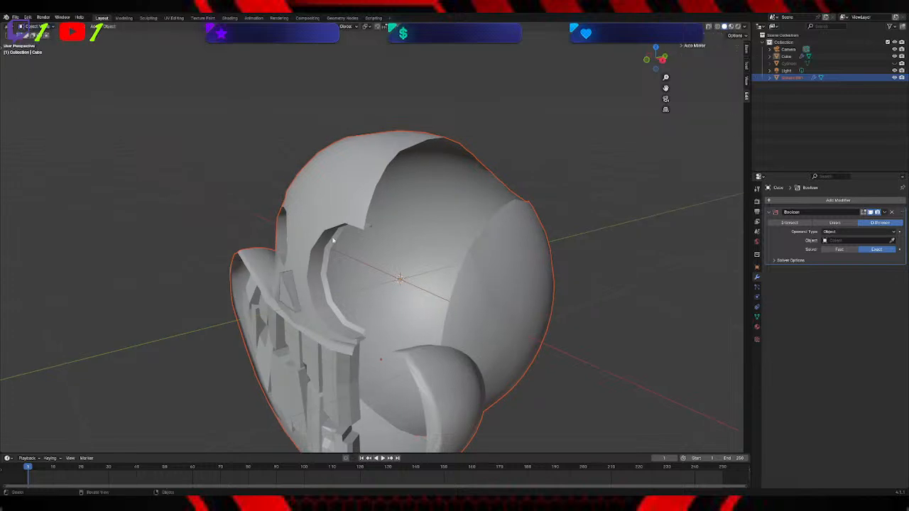
{"action": "left_click", "coordinate": [290, 292]}
{"action": "left_click", "coordinate": [331, 201]}
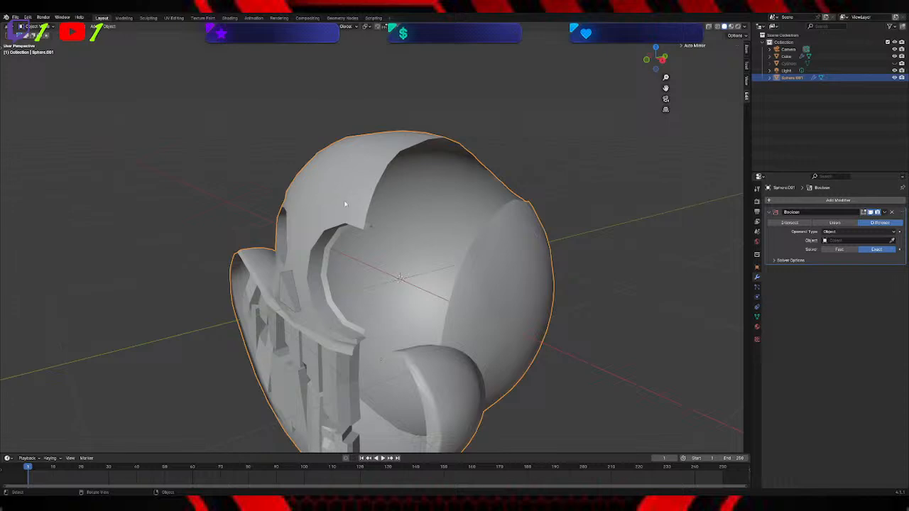
{"action": "left_click", "coordinate": [291, 289]}
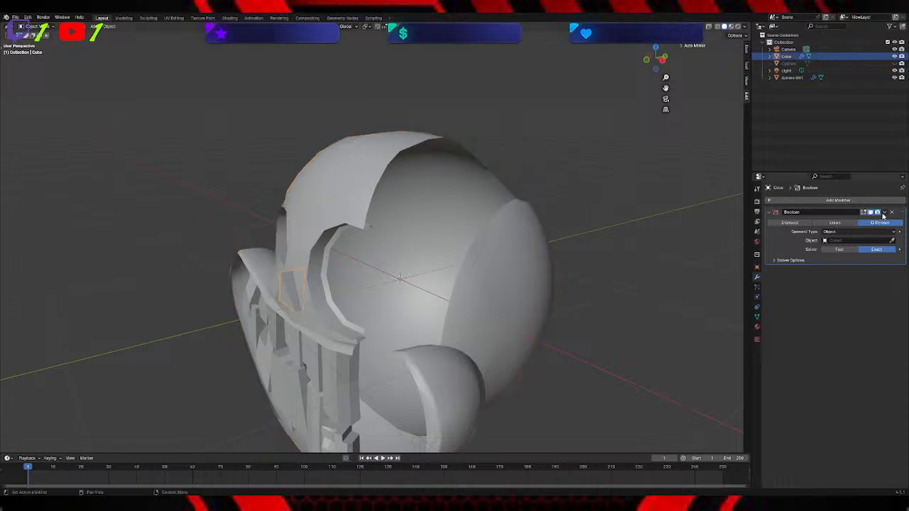
{"action": "left_click", "coordinate": [892, 213]}
Step: Set the Cube as the cutter object of the skull's Difference Boolean and apply the modifier
{"action": "left_click", "coordinate": [367, 169]}
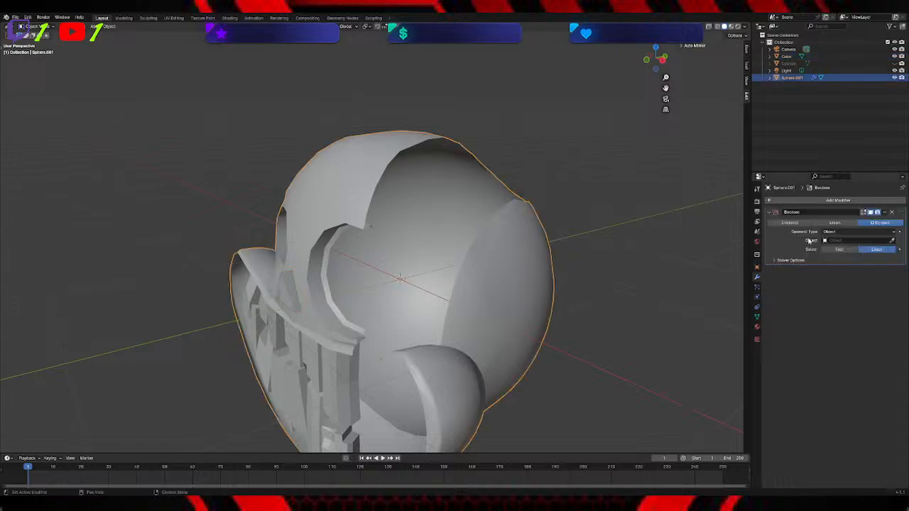
{"action": "left_click", "coordinate": [865, 245]}
{"action": "left_click", "coordinate": [843, 254]}
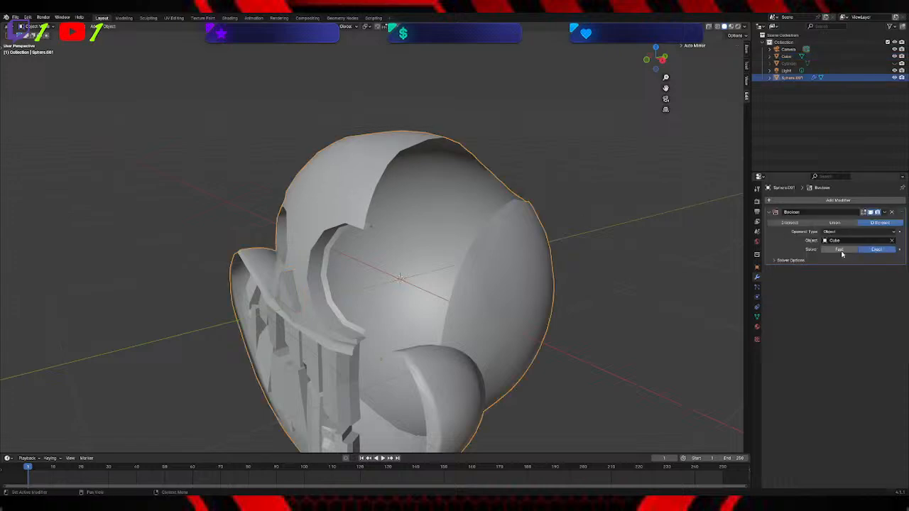
{"action": "left_click", "coordinate": [885, 213]}
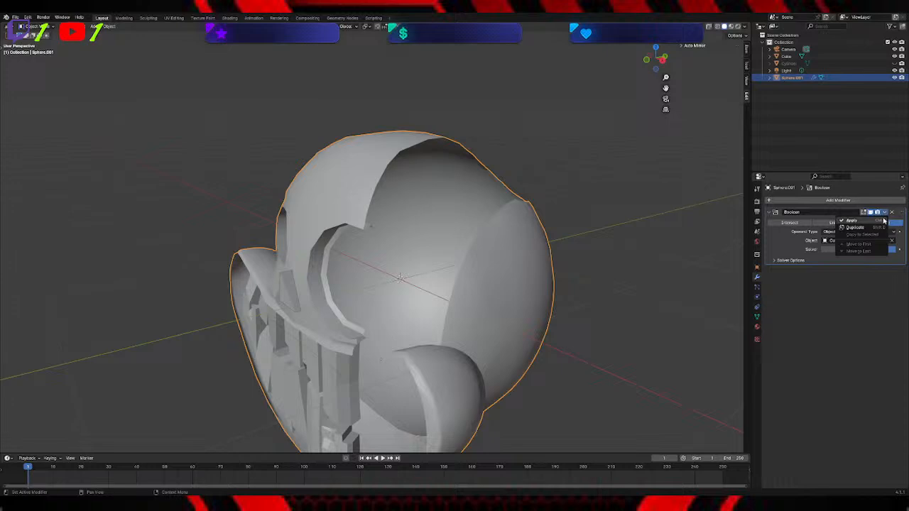
Step: Try applying the skull's Boolean difference with the Cube cutter, hide the cutter and check the nose hole
{"action": "left_click", "coordinate": [871, 221]}
{"action": "left_click", "coordinate": [895, 57]}
{"action": "middle_click_drag", "start_coordinate": [450, 121], "coordinate": [471, 117]}
{"action": "middle_click_drag", "start_coordinate": [458, 116], "coordinate": [332, 185]}
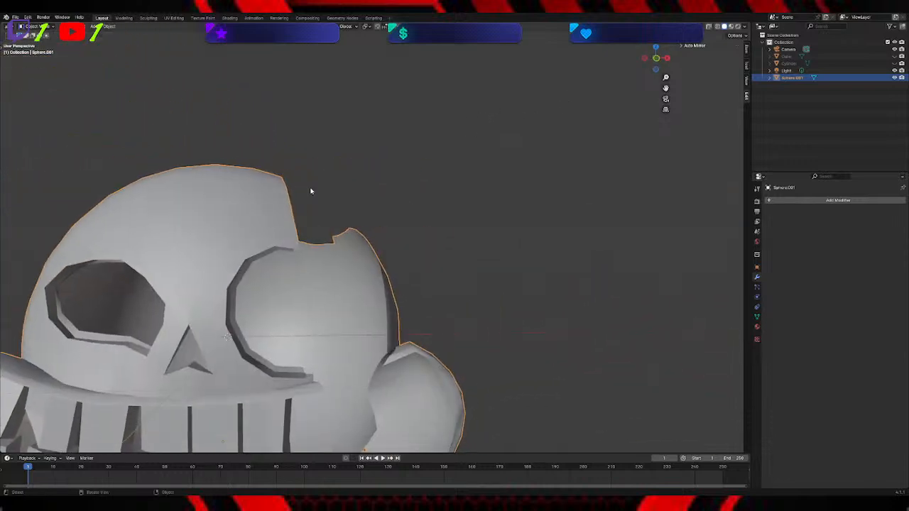
{"action": "scroll", "coordinate": [312, 195], "scroll_direction": "up", "scroll_amount": 1}
{"action": "middle_click_drag", "start_coordinate": [237, 228], "coordinate": [262, 235]}
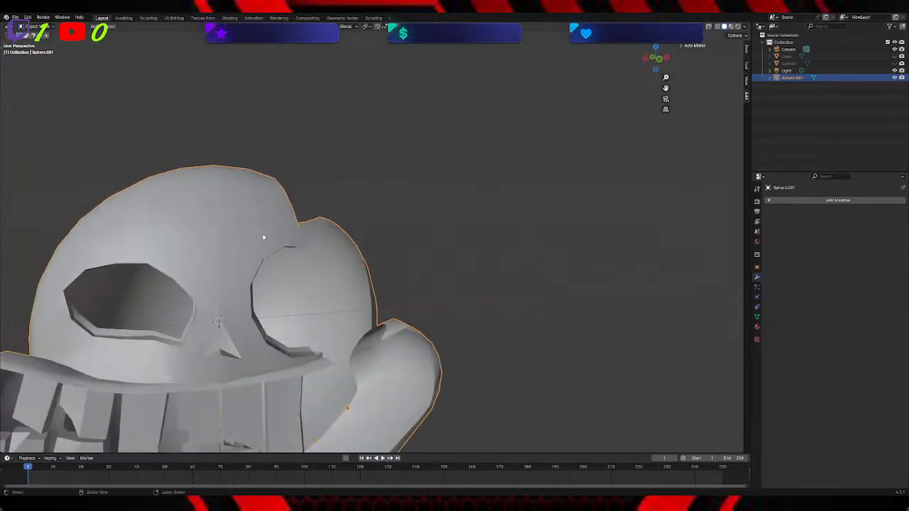
Step: Undo the applied nose cut back to before the cutter object was assigned to the skull's Boolean modifier
{"action": "key", "text": "ctrl+z"}
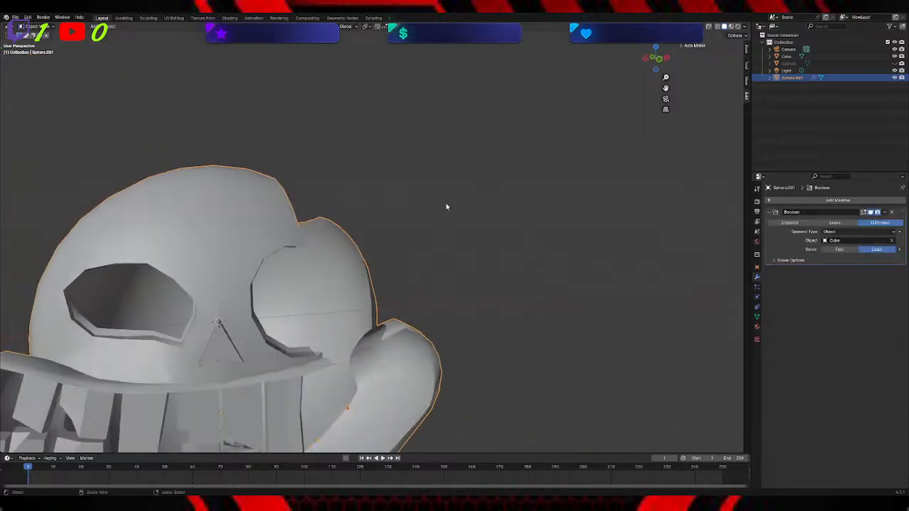
{"action": "middle_click_drag", "start_coordinate": [437, 203], "coordinate": [270, 220]}
{"action": "key", "text": "ctrl+z"}
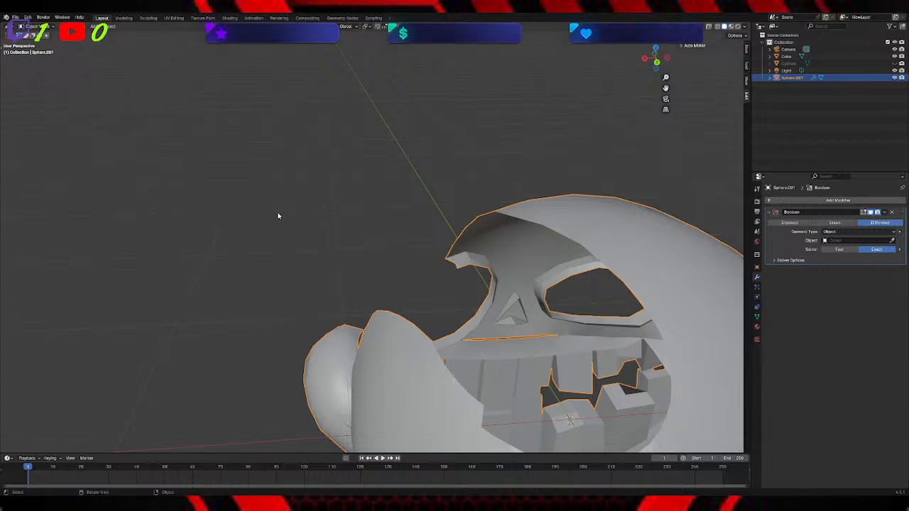
{"action": "middle_click_drag", "start_coordinate": [279, 215], "coordinate": [277, 195]}
Step: Edit the Cube nose cutter's mesh and move its two lower corner vertices slightly along the Y axis
{"action": "left_click", "coordinate": [798, 56]}
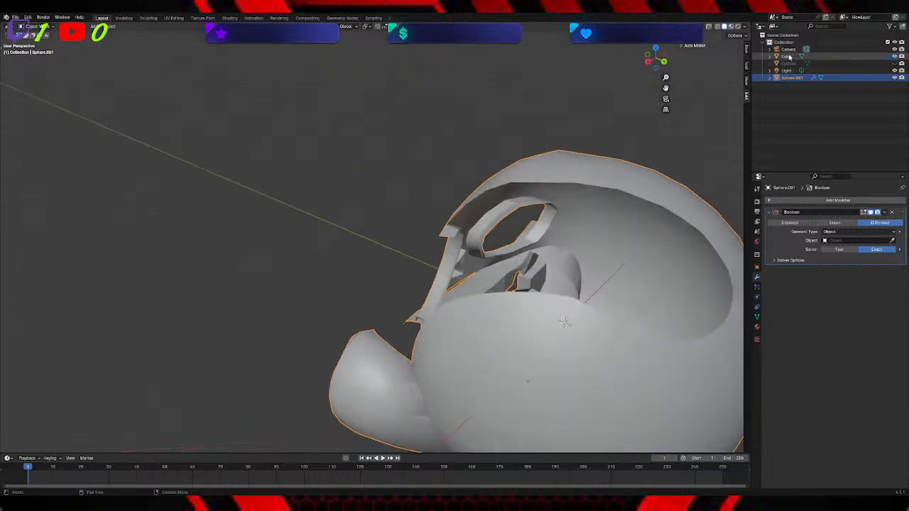
{"action": "key", "text": "Tab"}
{"action": "middle_click_drag", "start_coordinate": [621, 160], "coordinate": [589, 200]}
{"action": "left_click", "coordinate": [495, 324]}
{"action": "left_click", "coordinate": [525, 324], "text": "shift"}
{"action": "key", "text": "g"}
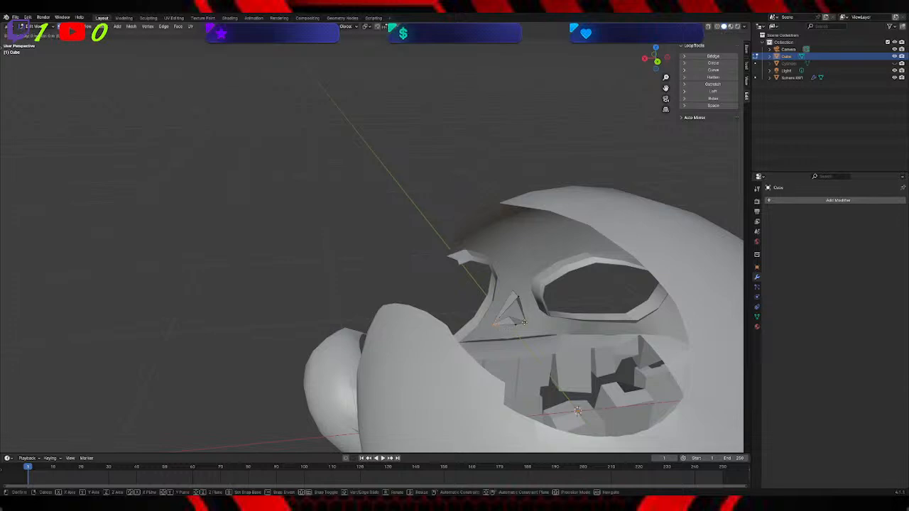
{"action": "key", "text": "z"}
{"action": "key", "text": "y"}
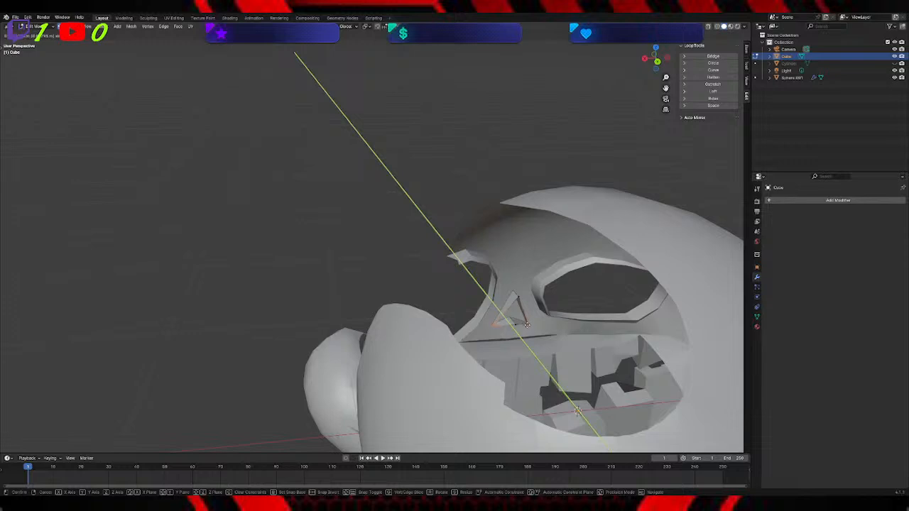
{"action": "left_click", "coordinate": [529, 328]}
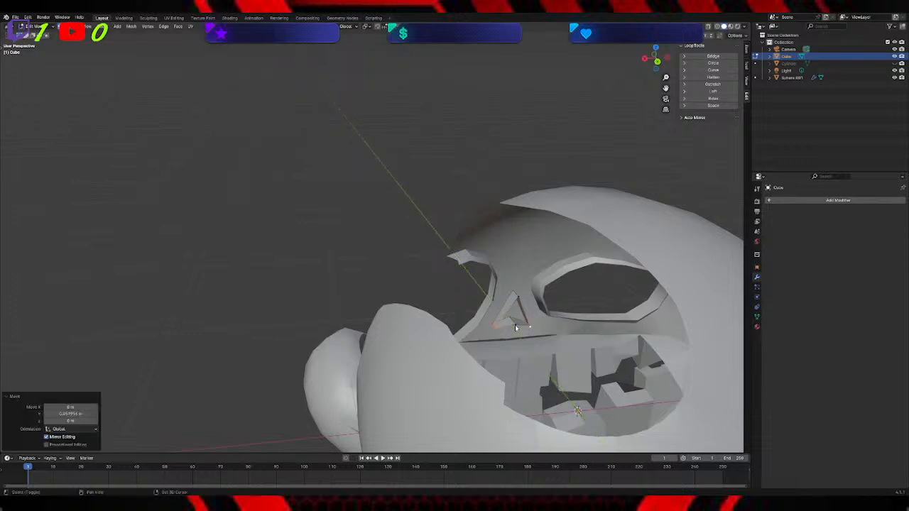
Step: Add the remaining vertices of the nose cutter's triangle to the selection and scale them down slightly
{"action": "left_click", "coordinate": [515, 324], "text": "shift"}
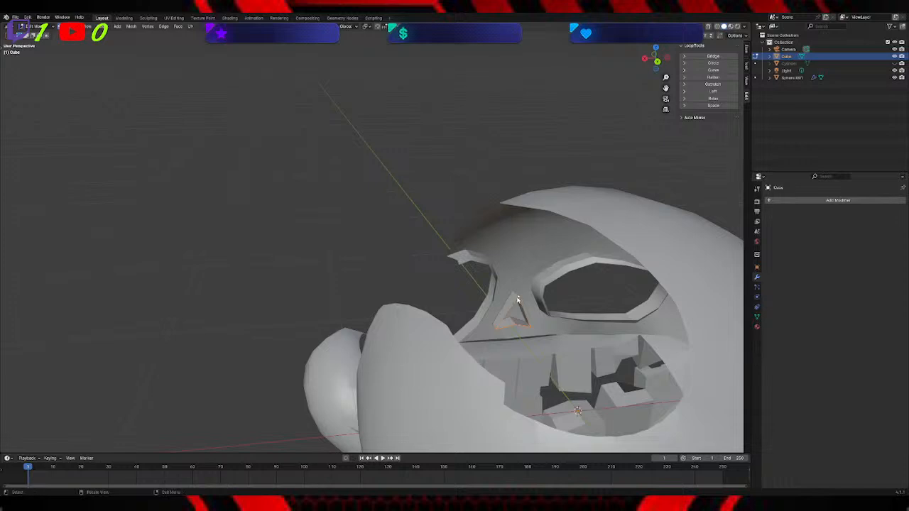
{"action": "key", "text": "g"}
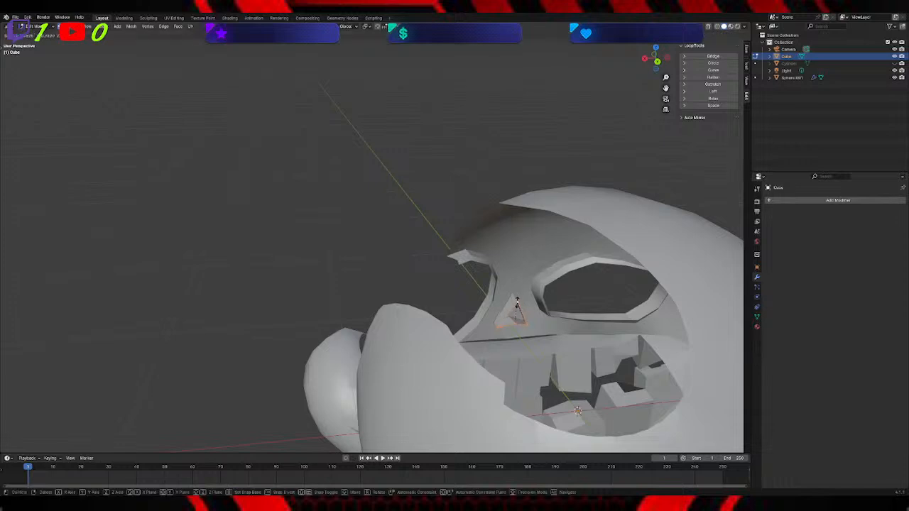
{"action": "left_click", "coordinate": [522, 305]}
{"action": "middle_click_drag", "start_coordinate": [522, 305], "coordinate": [610, 211]}
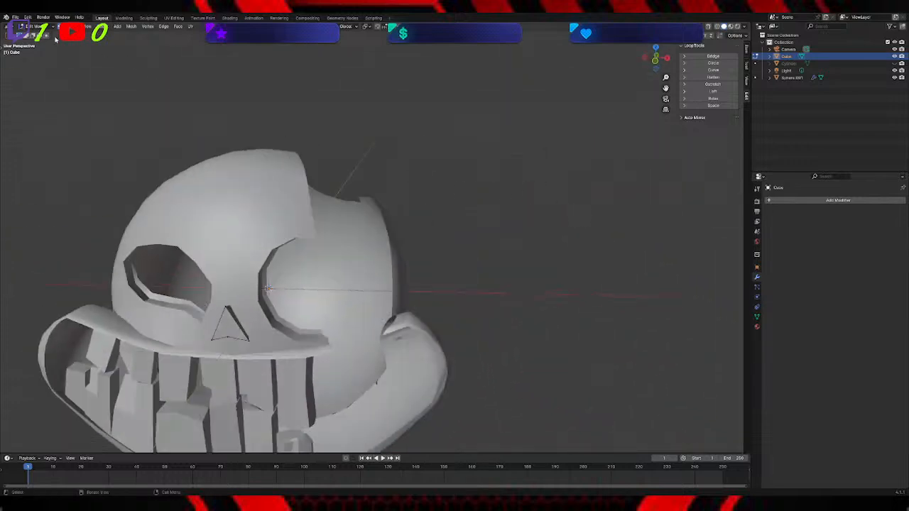
Step: Return to object mode, set Cube as the object of the skull's Boolean difference and apply the modifier
{"action": "key", "text": "Tab"}
{"action": "left_click", "coordinate": [267, 187]}
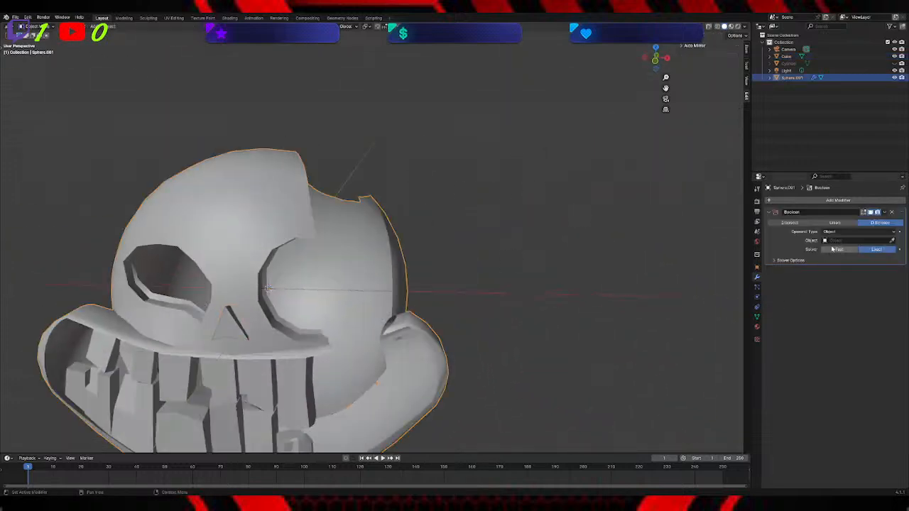
{"action": "left_click", "coordinate": [855, 240]}
{"action": "left_click", "coordinate": [841, 248]}
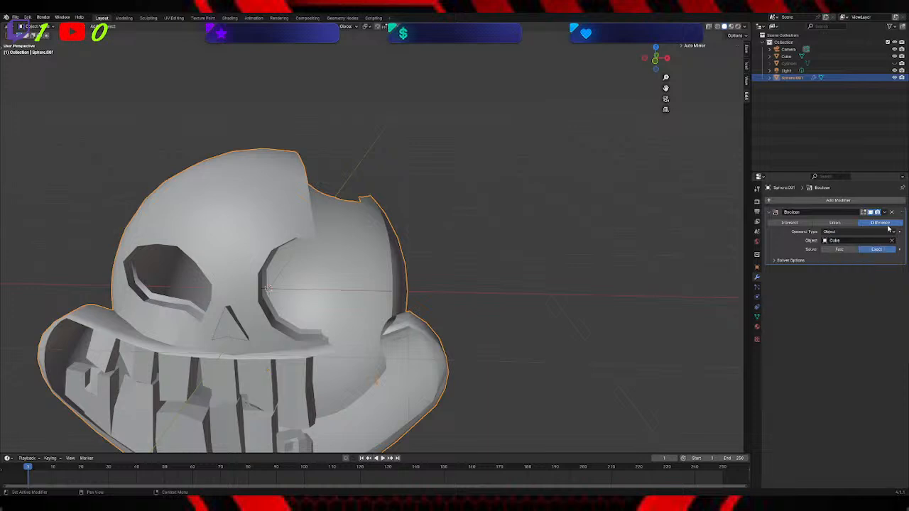
{"action": "left_click", "coordinate": [884, 212]}
{"action": "left_click", "coordinate": [879, 223]}
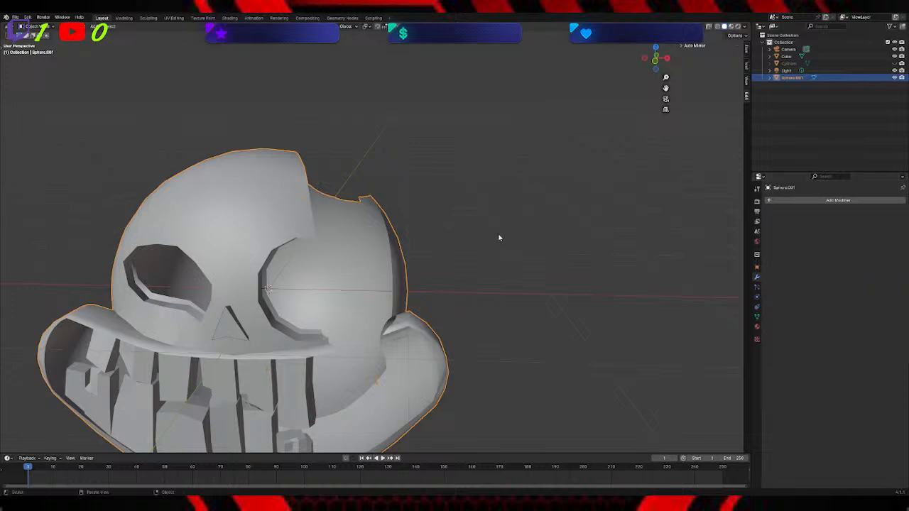
Step: Hide the Cube cutter in the viewport to expose the skull's nose hole
{"action": "scroll", "coordinate": [511, 232], "scroll_direction": "up", "scroll_amount": 3}
{"action": "left_click", "coordinate": [894, 59]}
{"action": "middle_click_drag", "start_coordinate": [384, 202], "coordinate": [307, 222]}
{"action": "scroll", "coordinate": [316, 208], "scroll_direction": "down", "scroll_amount": 3}
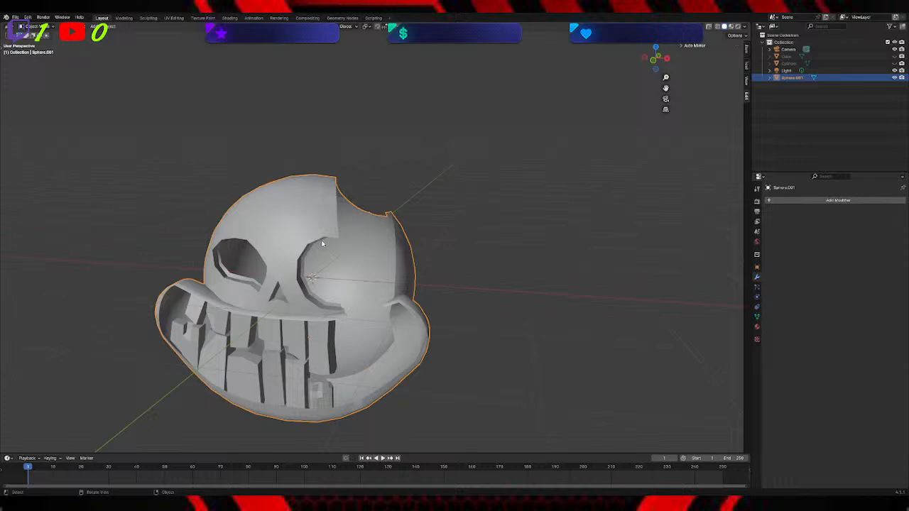
{"action": "key", "text": "shift+s"}
{"action": "left_click", "coordinate": [561, 256]}
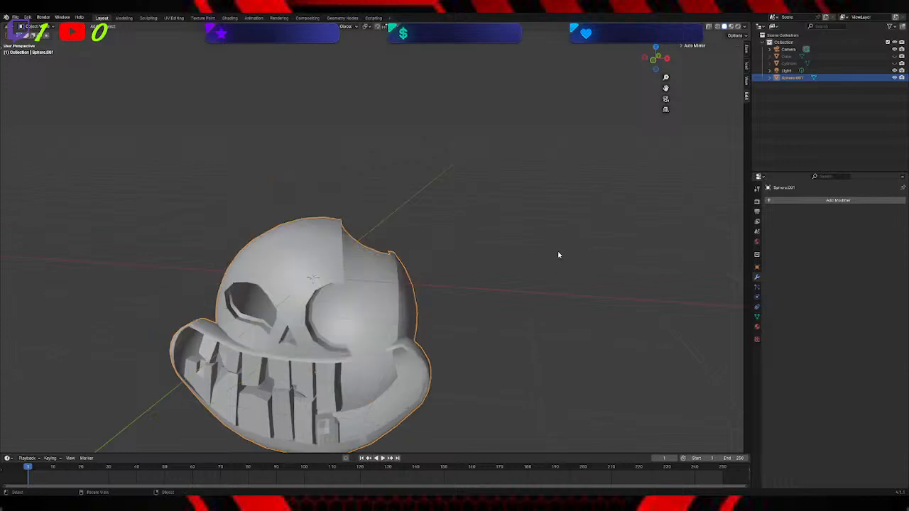
{"action": "key", "text": "ctrl+z"}
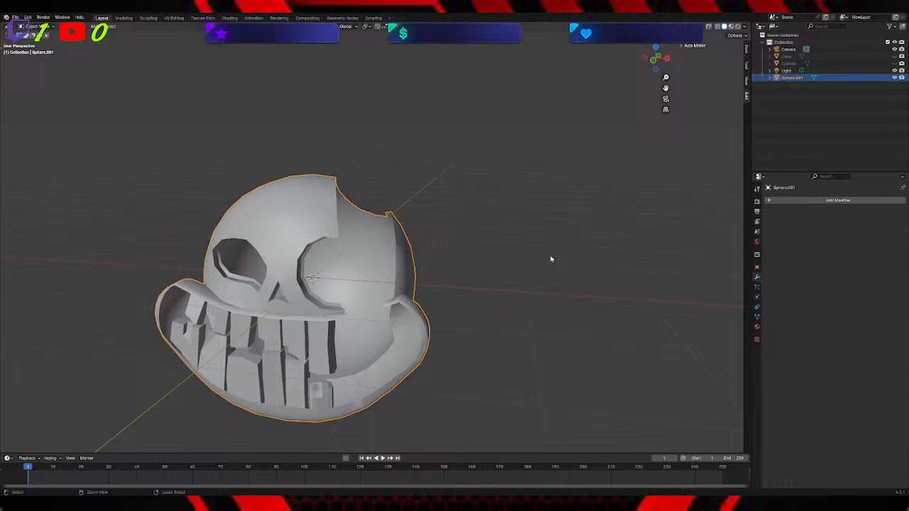
Step: Save the file and deselect all objects
{"action": "key", "text": "ctrl+s"}
{"action": "key", "text": "alt+a"}
{"action": "middle_click_drag", "start_coordinate": [550, 258], "coordinate": [523, 253]}
{"action": "scroll", "coordinate": [577, 248], "scroll_direction": "down", "scroll_amount": 4}
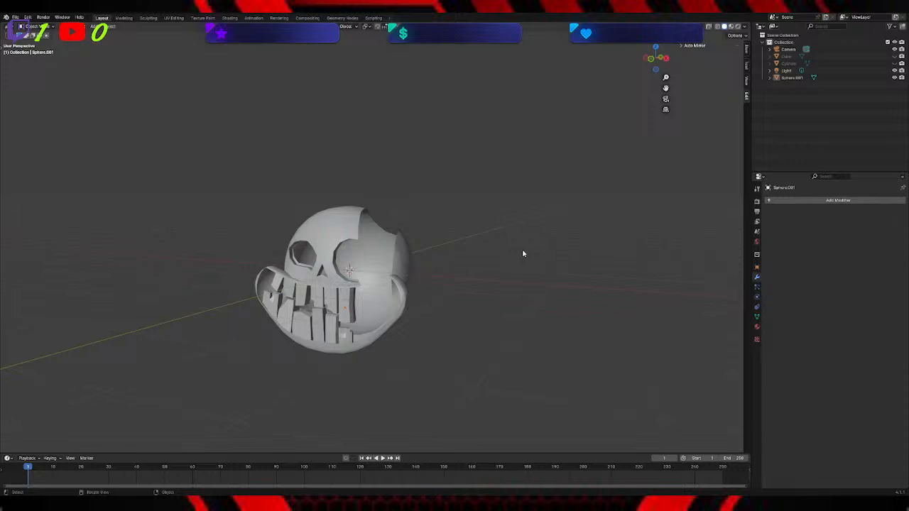
Step: Examine the skull's eye sockets, nose, teeth and broken crown from several angles
{"action": "middle_click_drag", "start_coordinate": [476, 250], "coordinate": [496, 242]}
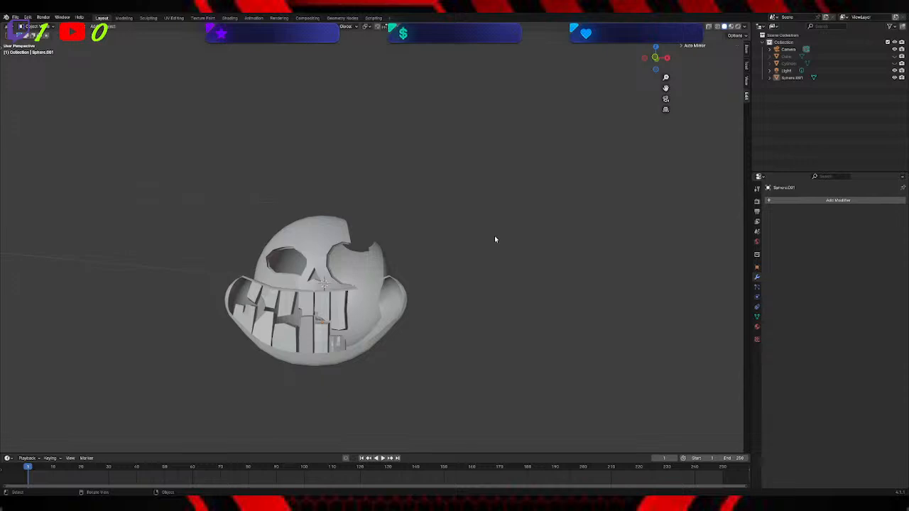
{"action": "middle_click_drag", "start_coordinate": [495, 239], "coordinate": [507, 269]}
{"action": "middle_click_drag", "start_coordinate": [418, 245], "coordinate": [628, 253]}
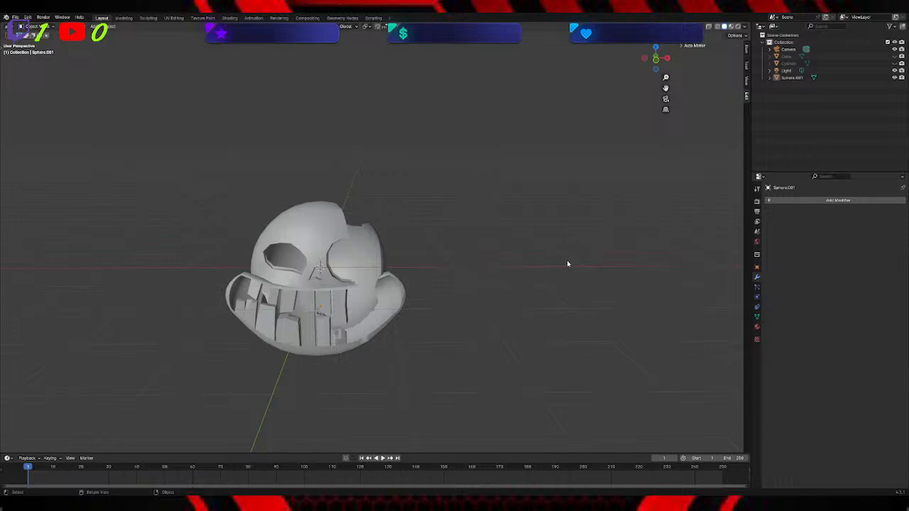
{"action": "middle_click_drag", "start_coordinate": [370, 216], "coordinate": [396, 223]}
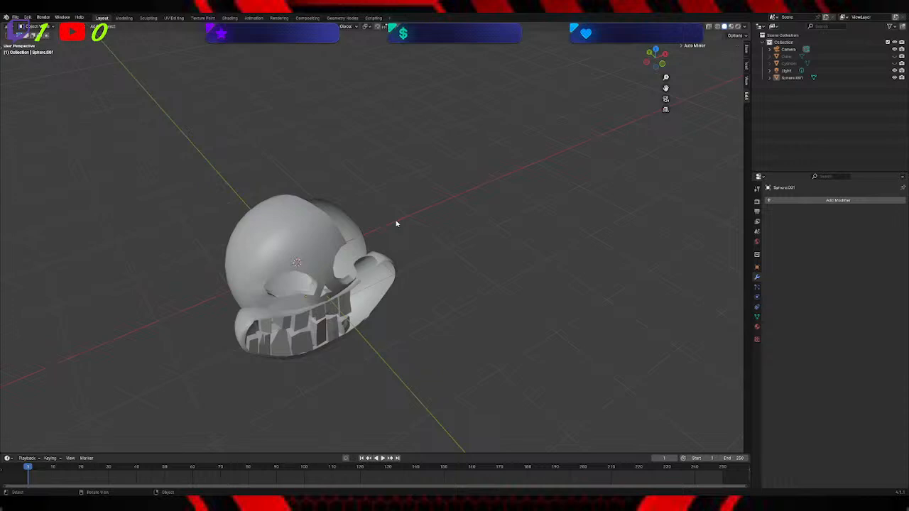
{"action": "middle_click_drag", "start_coordinate": [396, 224], "coordinate": [366, 209]}
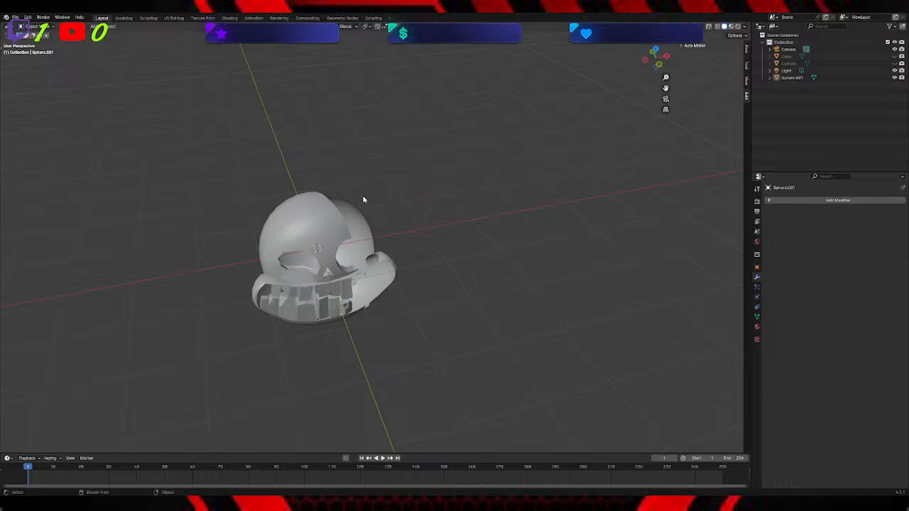
{"action": "middle_click_drag", "start_coordinate": [360, 197], "coordinate": [308, 177]}
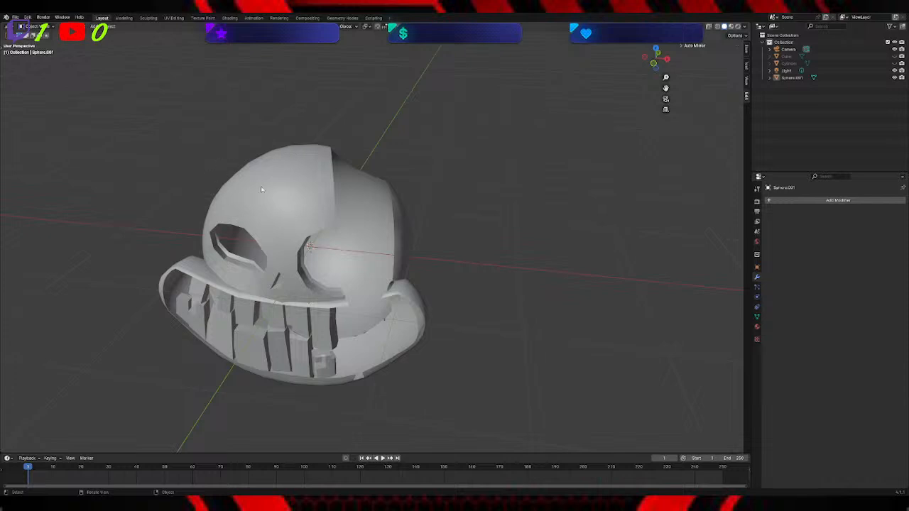
{"action": "middle_click_drag", "start_coordinate": [270, 190], "coordinate": [180, 126]}
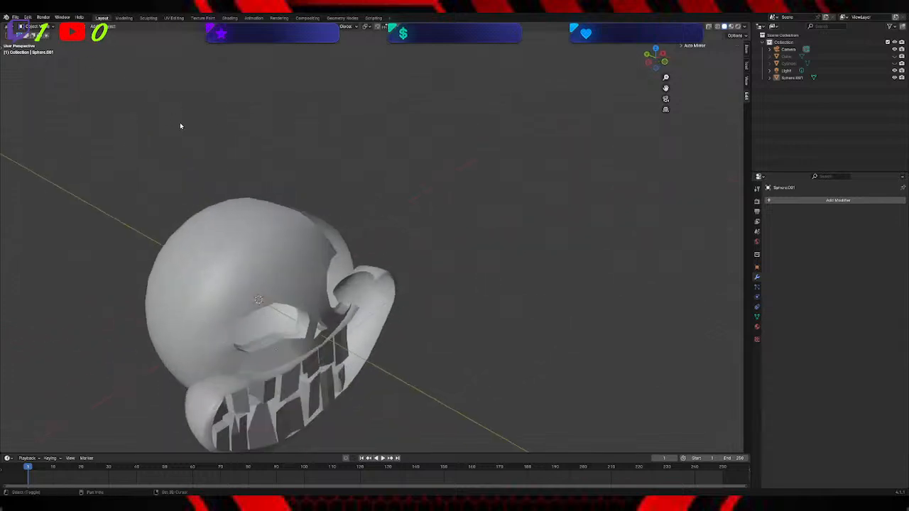
Step: Add a mesh cube and scale it down uniformly to about 0.08
{"action": "key", "text": "shift+a"}
{"action": "mouse_move", "coordinate": [179, 123]}
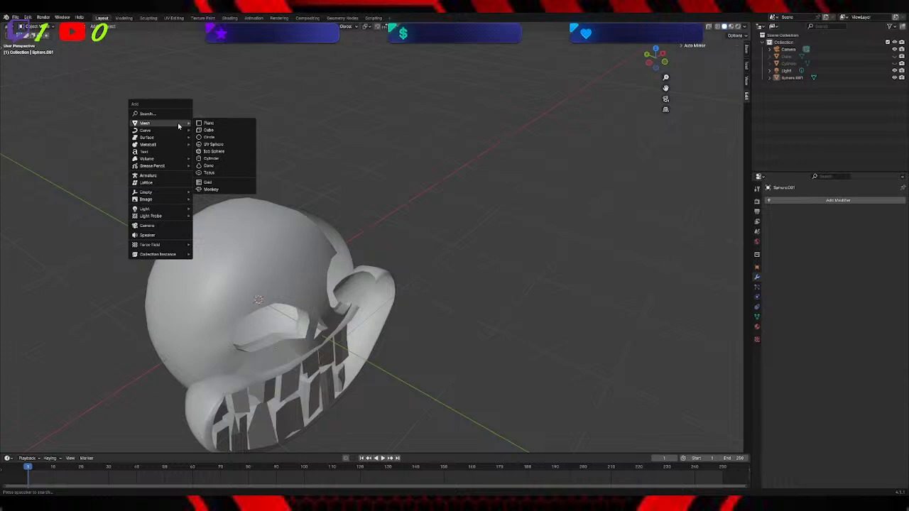
{"action": "left_click", "coordinate": [218, 130]}
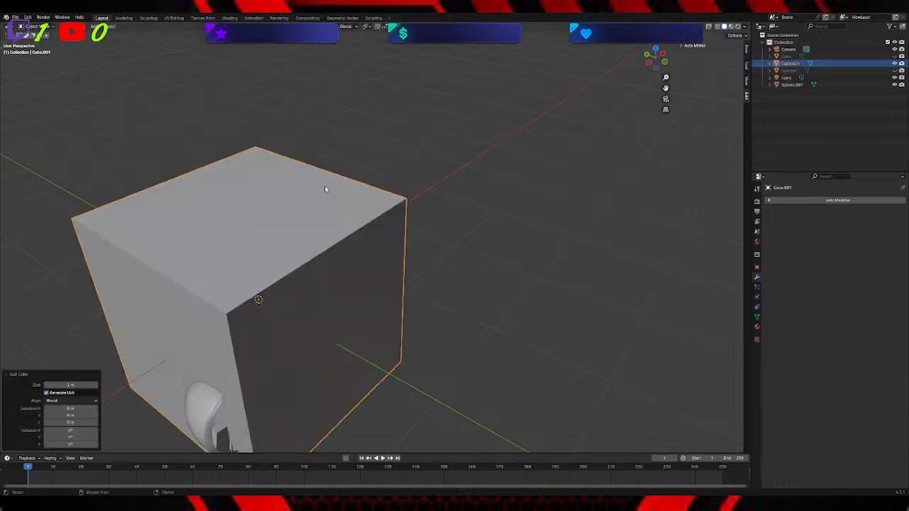
{"action": "key", "text": "s"}
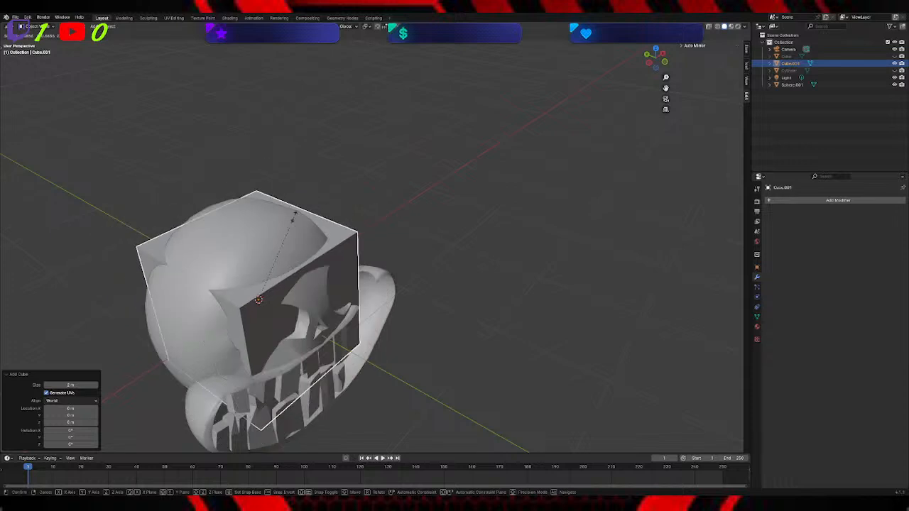
{"action": "left_click", "coordinate": [258, 291]}
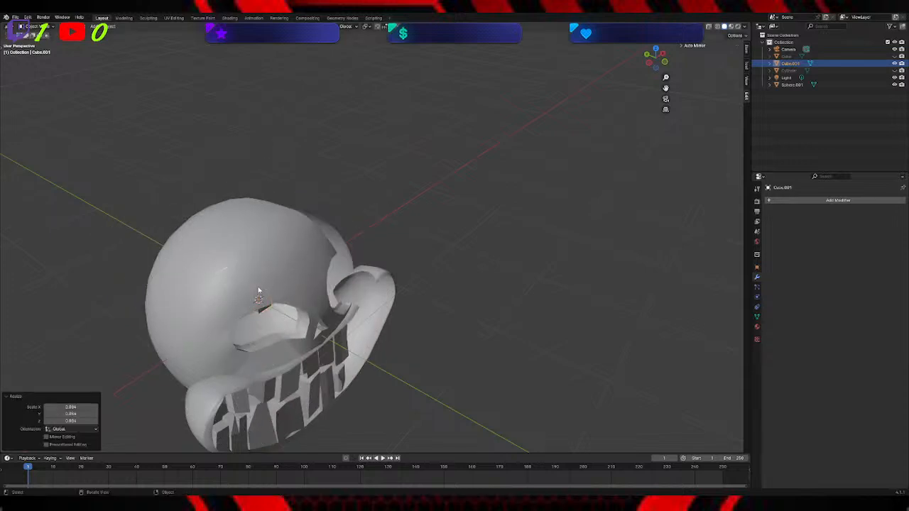
Step: Move the small cube up along Z to the skull's crown and rotate it about -38° around the Z axis
{"action": "key", "text": "g"}
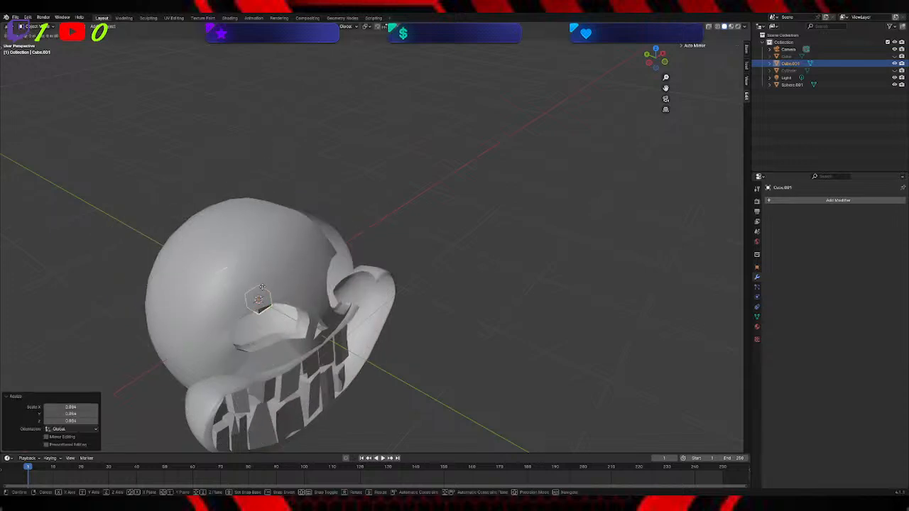
{"action": "key", "text": "z"}
{"action": "left_click", "coordinate": [257, 204]}
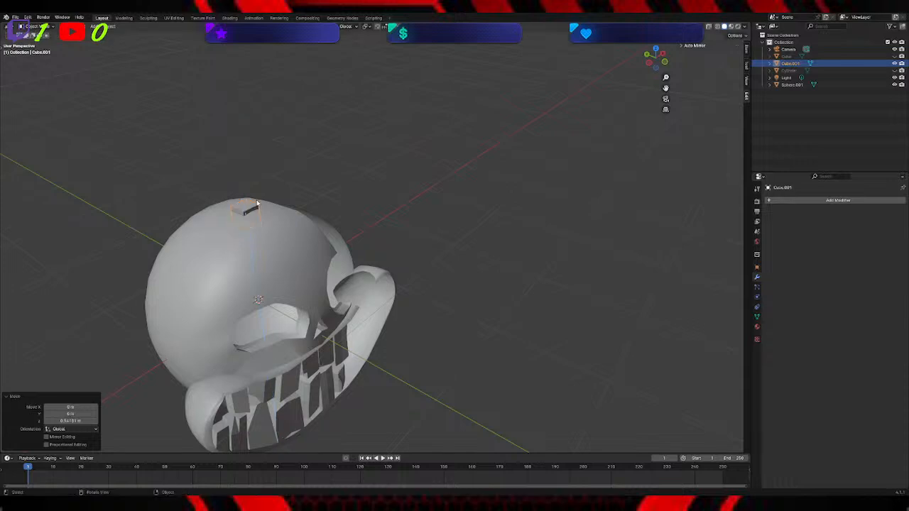
{"action": "key", "text": "g"}
{"action": "key", "text": "z"}
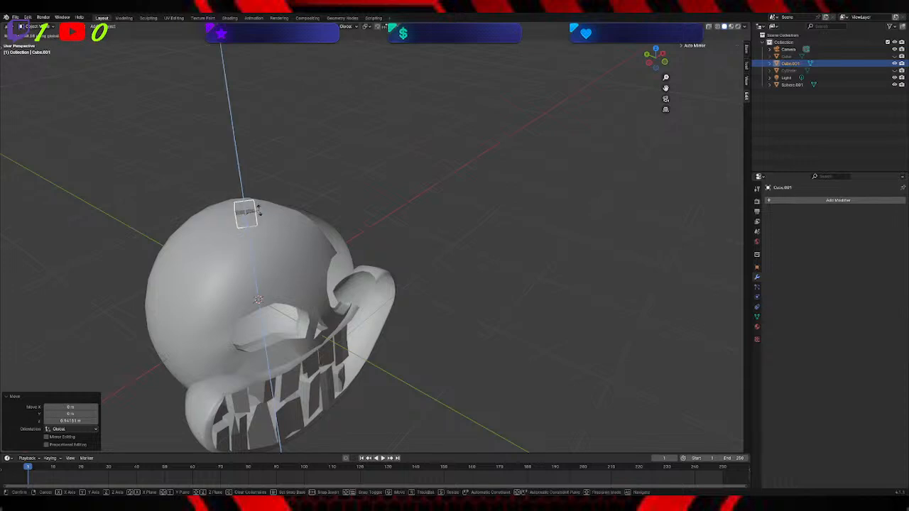
{"action": "left_click", "coordinate": [261, 208]}
Step: Flatten the small cube on the skull's crown by scaling it along Z to about 0.61 and adjust it along X
{"action": "middle_click_drag", "start_coordinate": [289, 183], "coordinate": [248, 184]}
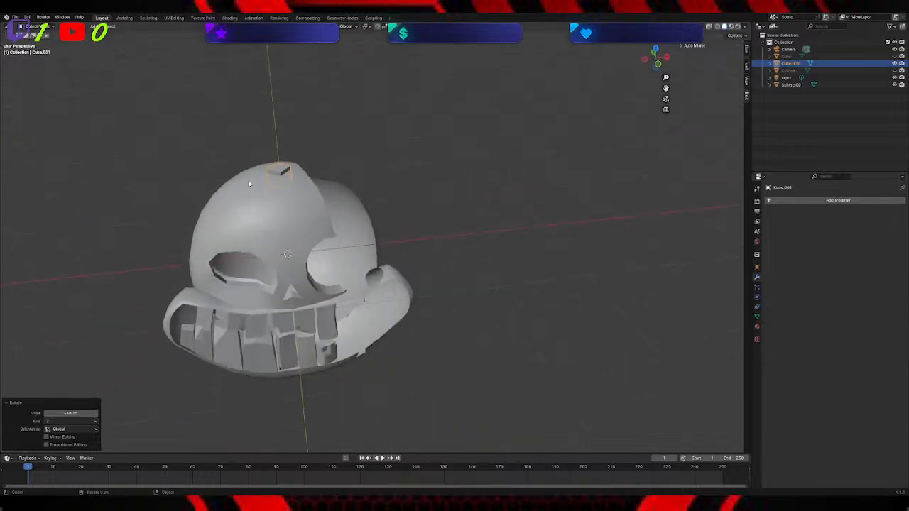
{"action": "key", "text": "g"}
{"action": "key", "text": "z"}
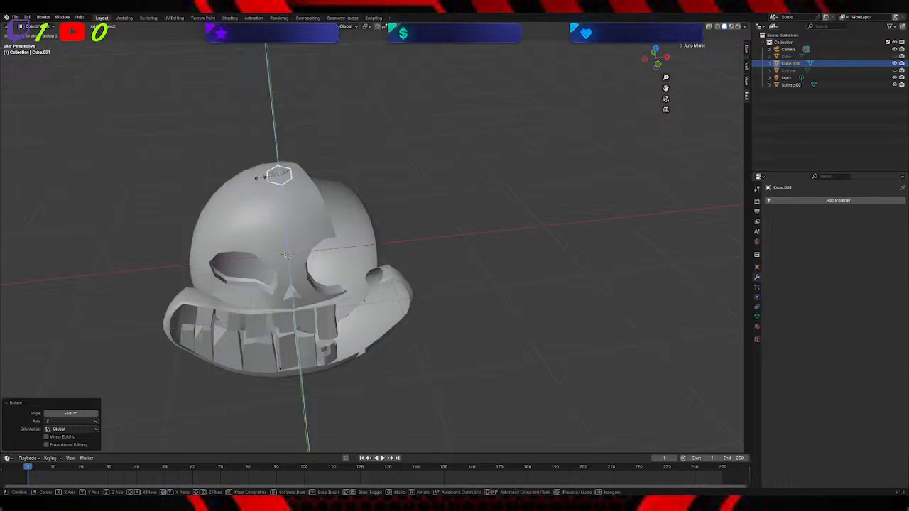
{"action": "left_click", "coordinate": [260, 180]}
{"action": "key", "text": "g"}
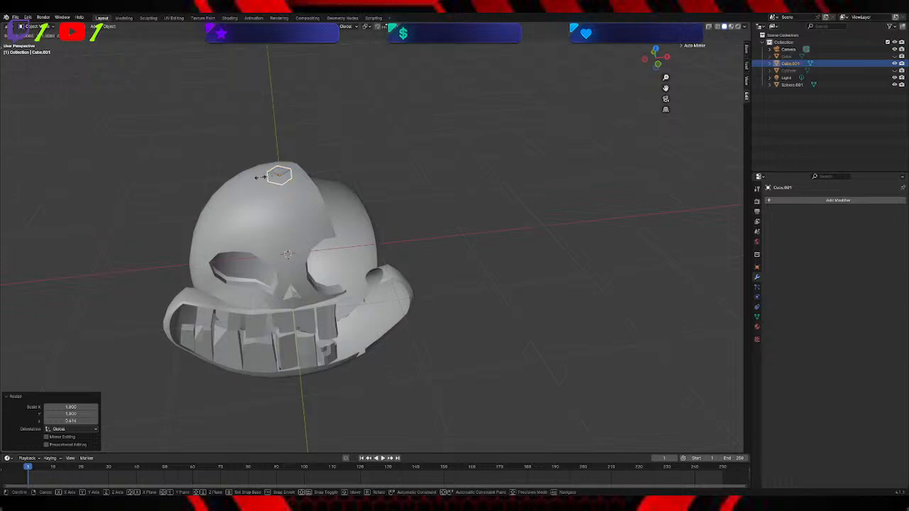
{"action": "key", "text": "x"}
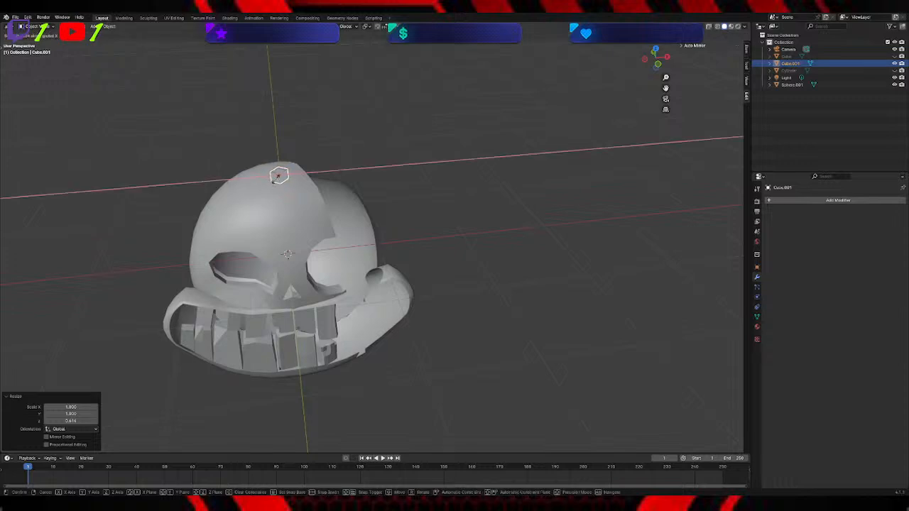
{"action": "left_click", "coordinate": [275, 177]}
Step: Raise the flattened cube by about 0.022 m along Z so it protrudes from the crown
{"action": "middle_click_drag", "start_coordinate": [282, 176], "coordinate": [338, 177]}
{"action": "key", "text": "g"}
{"action": "key", "text": "z"}
{"action": "left_click", "coordinate": [364, 180]}
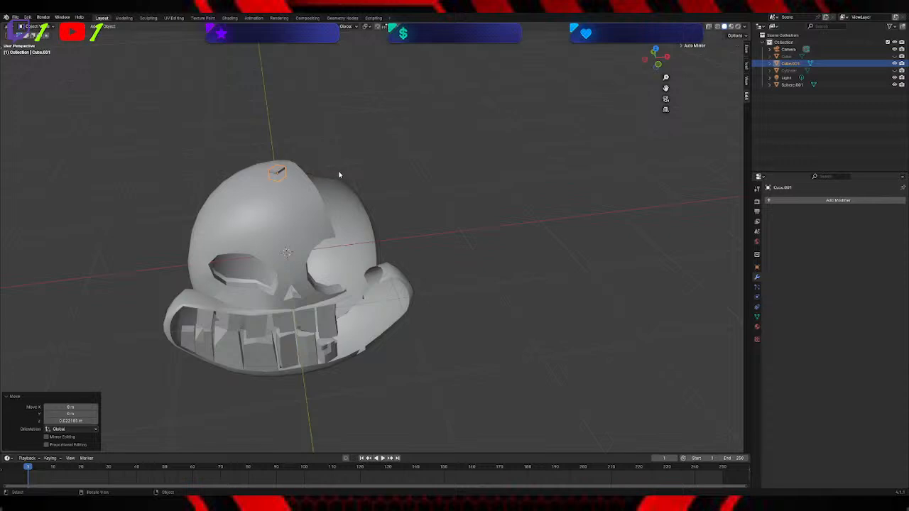
Step: Reposition the flattened cube farther from the crown's broken edge and turn it around the Z axis
{"action": "key", "text": "g"}
{"action": "key", "text": "z"}
{"action": "right_click", "coordinate": [338, 162]}
{"action": "middle_click_drag", "start_coordinate": [339, 163], "coordinate": [264, 135]}
{"action": "key", "text": "g"}
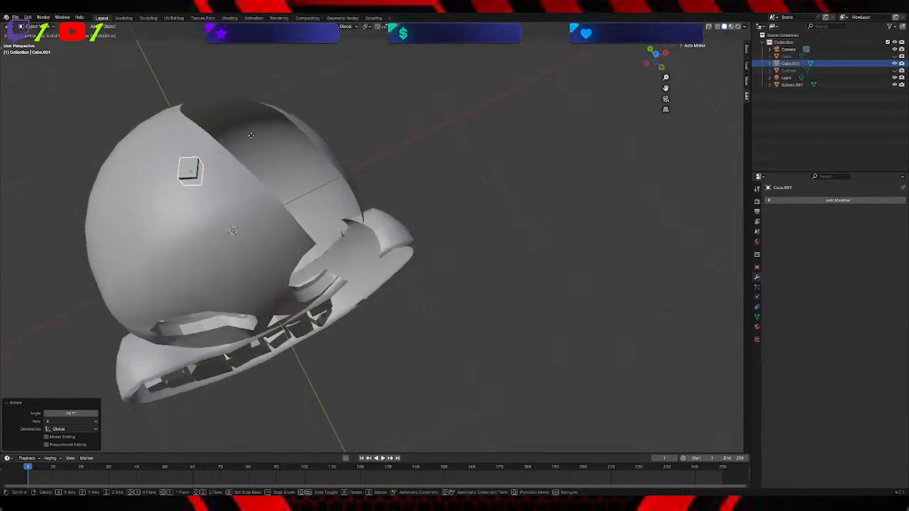
{"action": "left_click", "coordinate": [231, 138]}
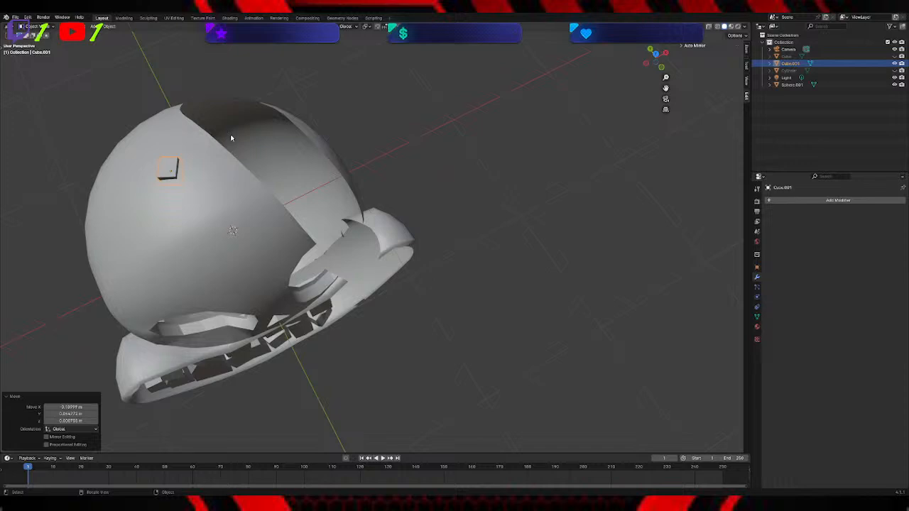
{"action": "key", "text": "r"}
{"action": "key", "text": "z"}
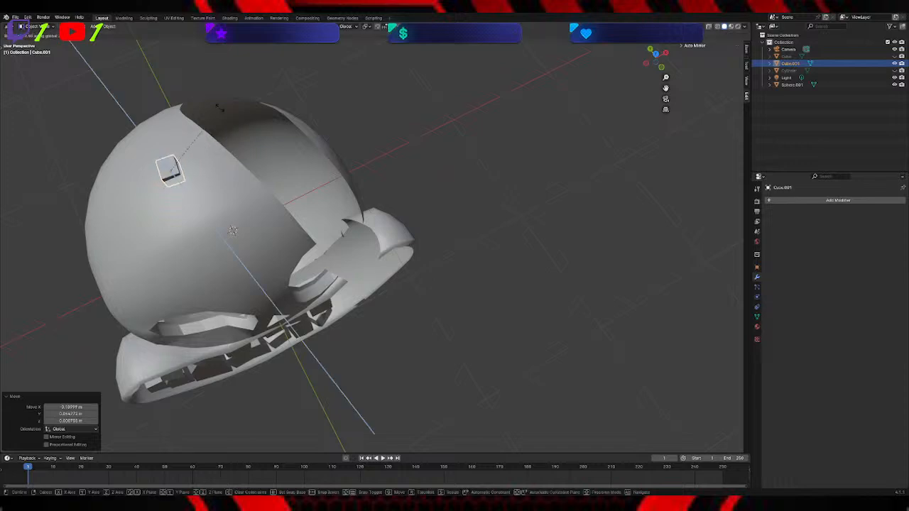
{"action": "left_click", "coordinate": [221, 112]}
Step: Switch the cube to Edit Mode and delete the face on its underside, inside the skull
{"action": "middle_click_drag", "start_coordinate": [260, 134], "coordinate": [342, 141]}
{"action": "scroll", "coordinate": [342, 140], "scroll_direction": "up", "scroll_amount": 2}
{"action": "scroll", "coordinate": [348, 135], "scroll_direction": "down", "scroll_amount": 2}
{"action": "scroll", "coordinate": [446, 86], "scroll_direction": "down", "scroll_amount": 2}
{"action": "middle_click_drag", "start_coordinate": [460, 67], "coordinate": [446, 82]}
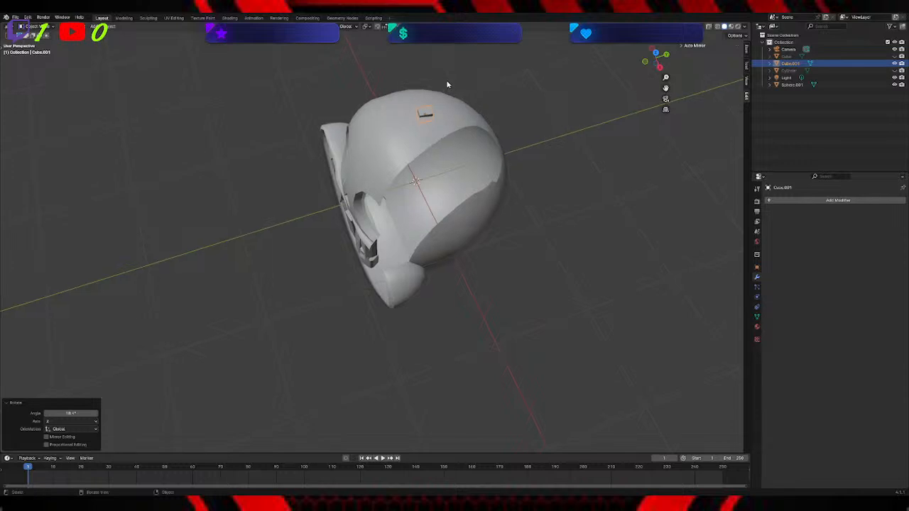
{"action": "middle_click_drag", "start_coordinate": [425, 120], "coordinate": [201, 62]}
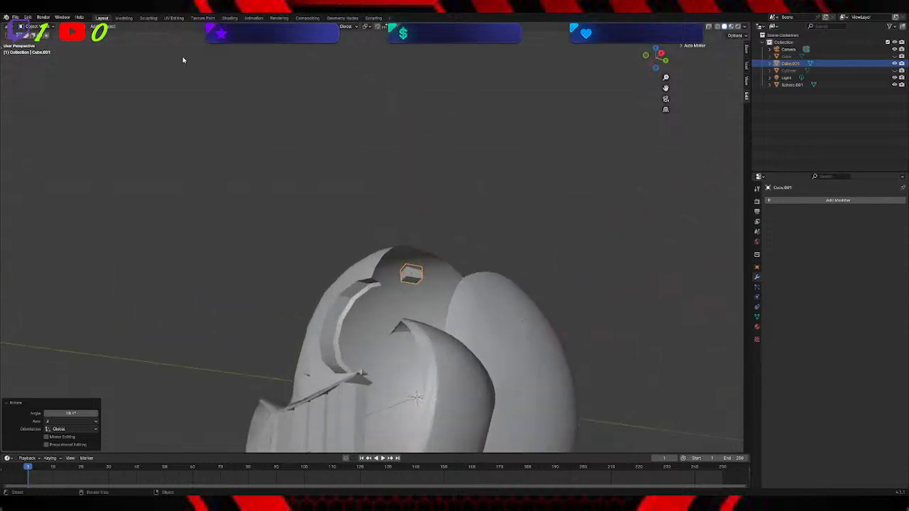
{"action": "left_click", "coordinate": [39, 26]}
{"action": "left_click", "coordinate": [35, 41]}
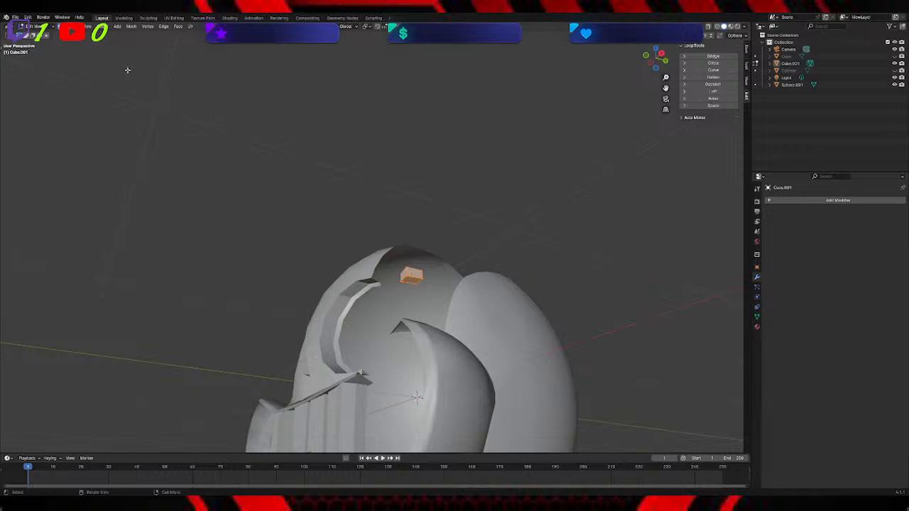
{"action": "left_click", "coordinate": [412, 279]}
{"action": "key", "text": "x"}
{"action": "left_click", "coordinate": [411, 280]}
Step: Extrude one side face of the cube about 0.23 m outward and lower the new end face about 0.06 m along Z
{"action": "middle_click_drag", "start_coordinate": [469, 170], "coordinate": [433, 93]}
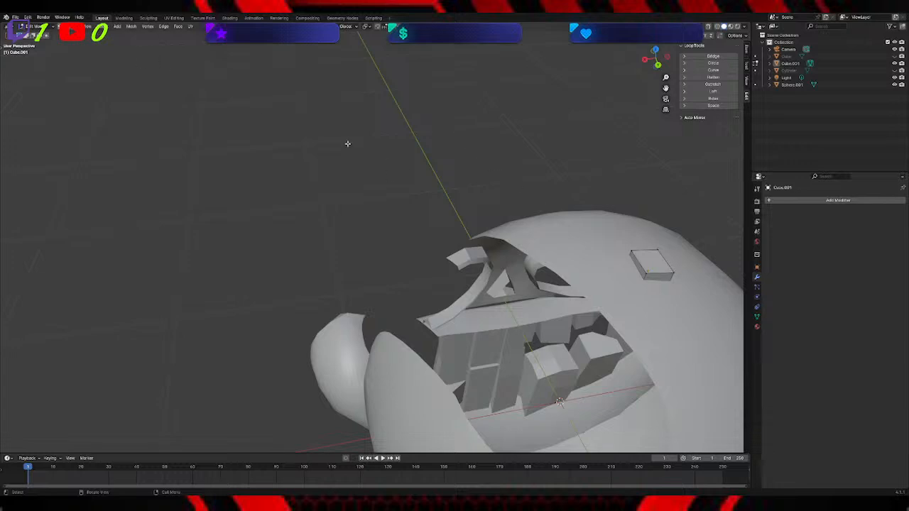
{"action": "left_click", "coordinate": [646, 274]}
{"action": "middle_click_drag", "start_coordinate": [674, 298], "coordinate": [663, 279]}
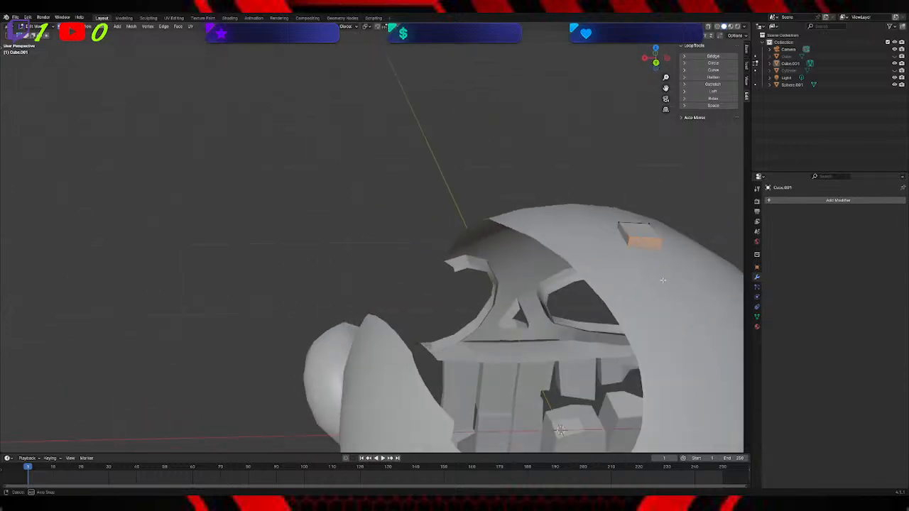
{"action": "key", "text": "g"}
{"action": "key", "text": "z"}
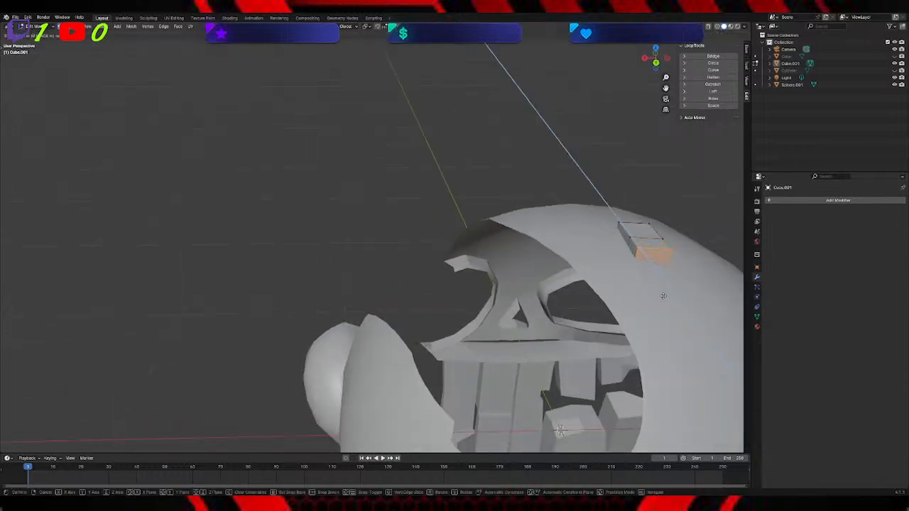
{"action": "left_click", "coordinate": [672, 321]}
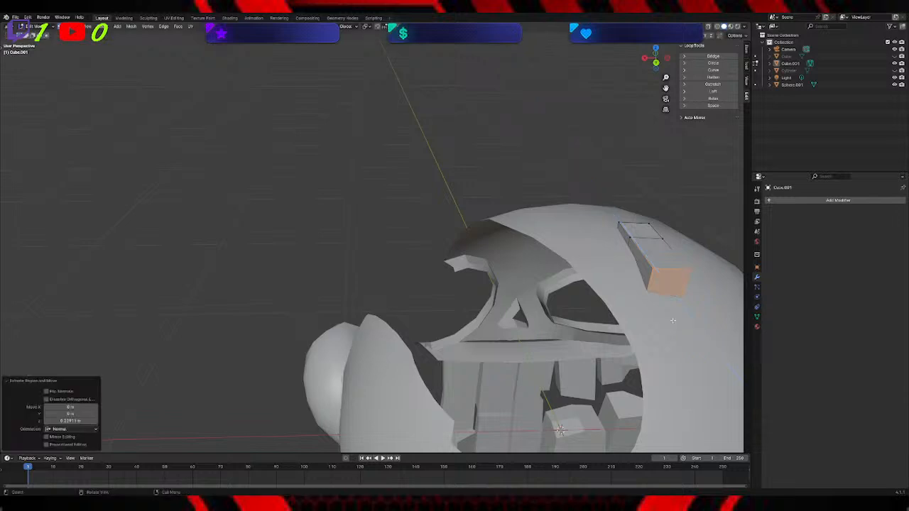
{"action": "key", "text": "z"}
{"action": "key", "text": "Escape"}
{"action": "key", "text": "e"}
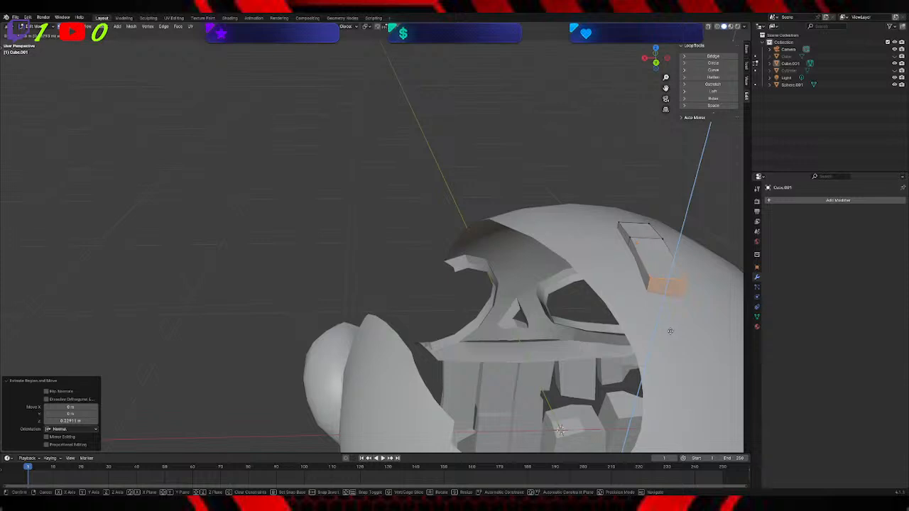
{"action": "left_click", "coordinate": [671, 334]}
Step: Extrude the strip's end face again and shift the new end down along Z and sideways along X to follow the skull
{"action": "middle_click_drag", "start_coordinate": [671, 334], "coordinate": [587, 272]}
{"action": "middle_click_drag", "start_coordinate": [433, 188], "coordinate": [483, 172]}
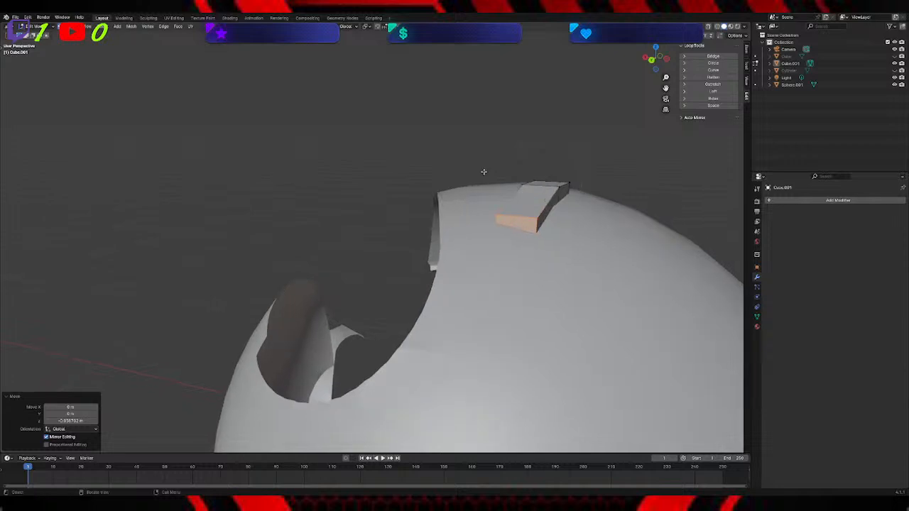
{"action": "key", "text": "e"}
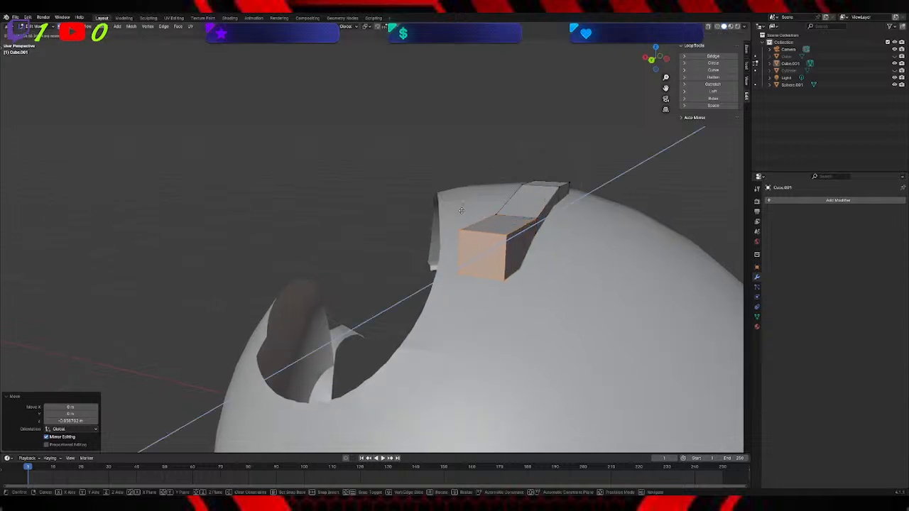
{"action": "left_click", "coordinate": [462, 211]}
{"action": "key", "text": "g"}
{"action": "key", "text": "z"}
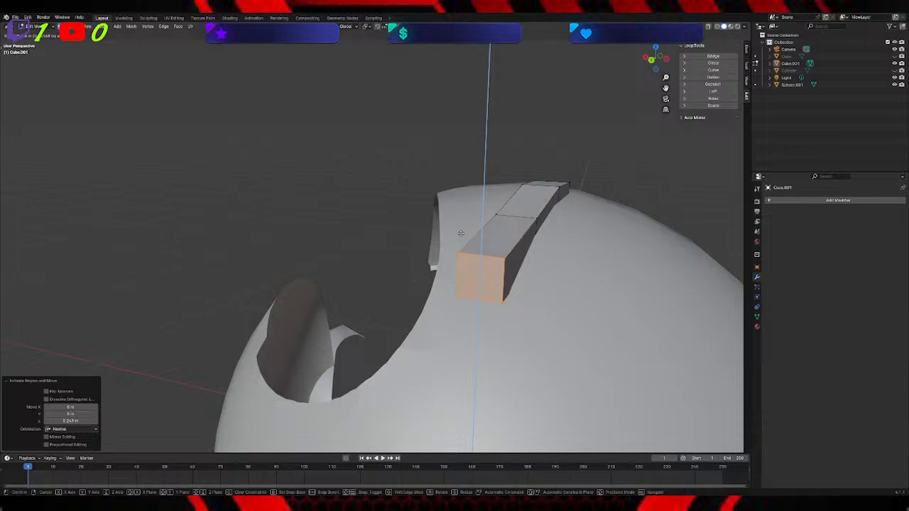
{"action": "left_click", "coordinate": [456, 253]}
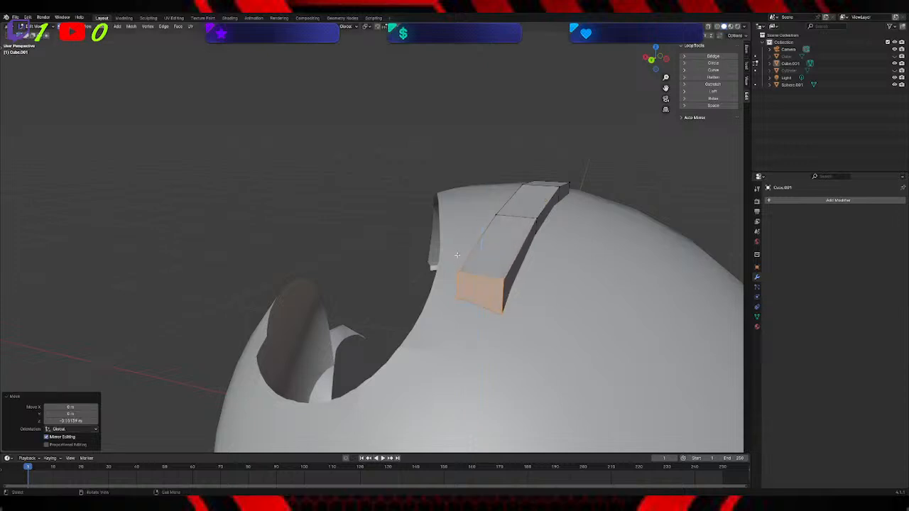
{"action": "key", "text": "g"}
{"action": "key", "text": "x"}
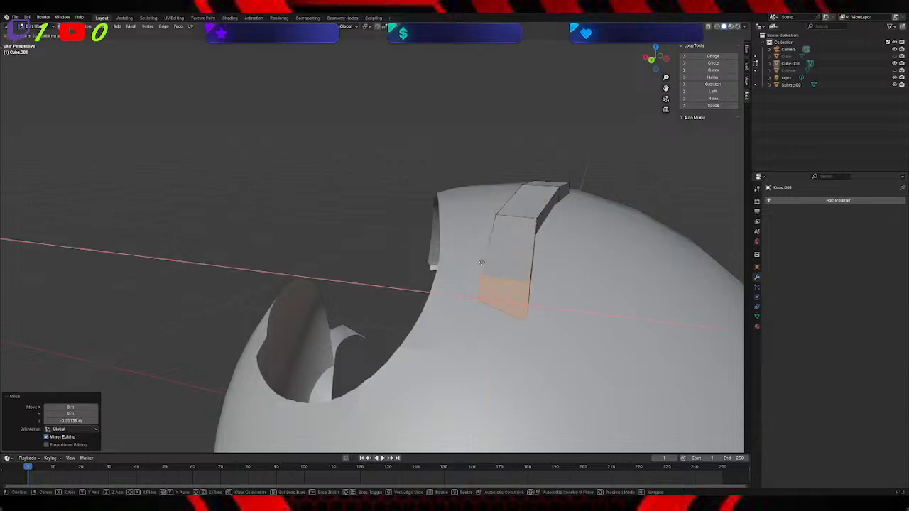
{"action": "left_click", "coordinate": [486, 265]}
Step: Select the end face on the opposite, forehead-facing side of the strip and rotate it slightly
{"action": "middle_click_drag", "start_coordinate": [649, 195], "coordinate": [540, 213]}
{"action": "key", "text": "b"}
{"action": "left_click_drag", "start_coordinate": [142, 168], "coordinate": [105, 201]}
{"action": "middle_click_drag", "start_coordinate": [105, 201], "coordinate": [130, 186]}
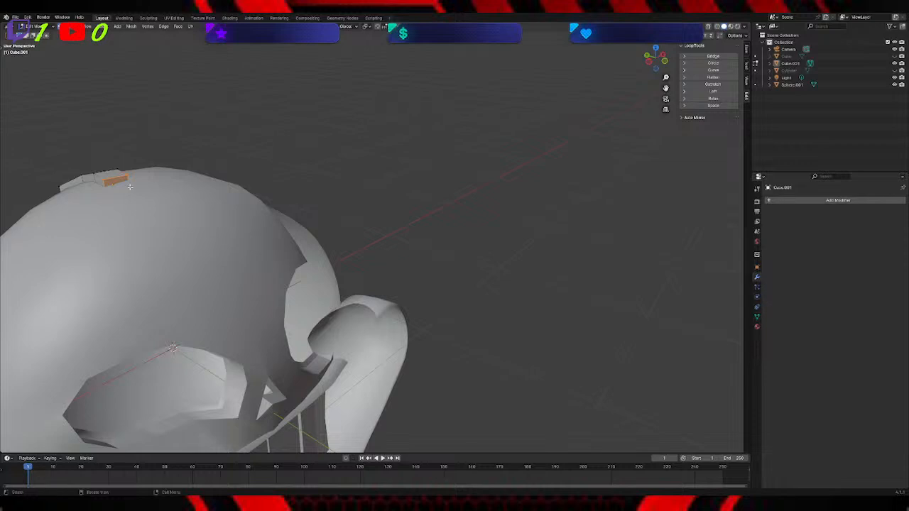
{"action": "key", "text": "r"}
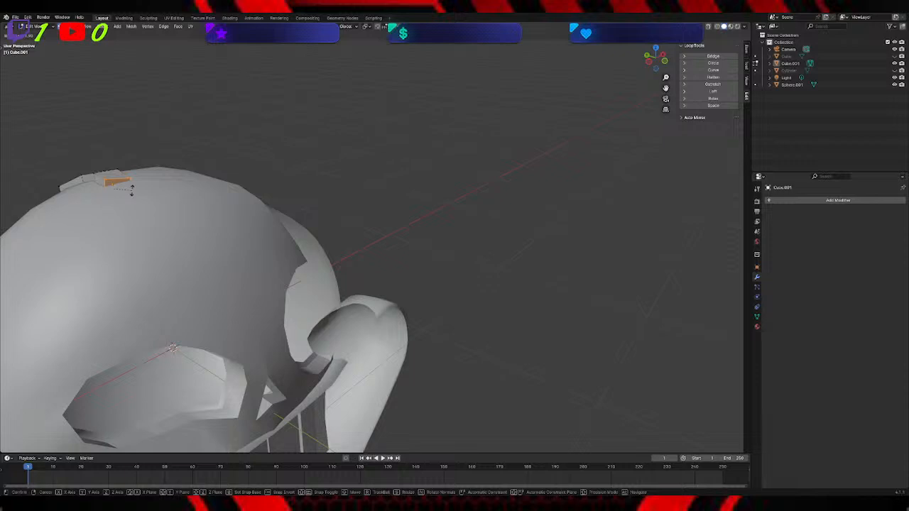
{"action": "left_click", "coordinate": [131, 188]}
Step: Extrude the selected face toward the forehead and rotate the new end face to match the skull's slope
{"action": "key", "text": "e"}
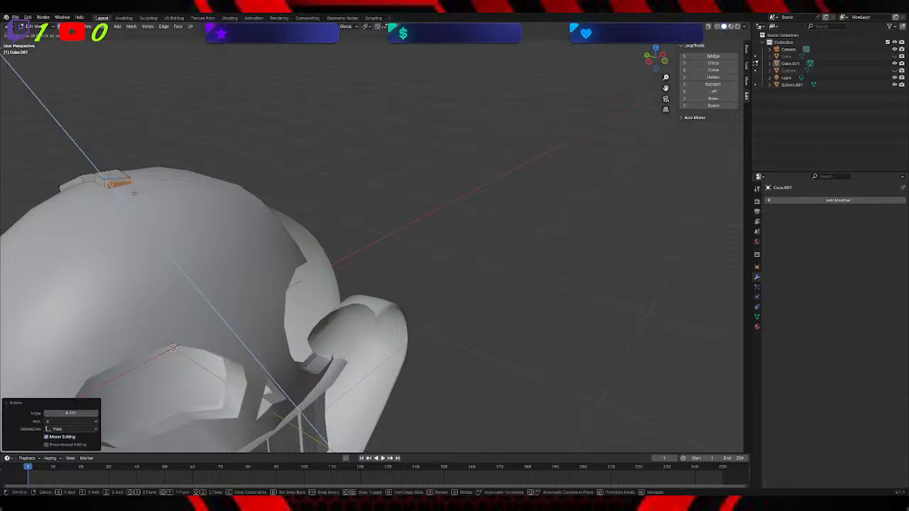
{"action": "left_click", "coordinate": [154, 224]}
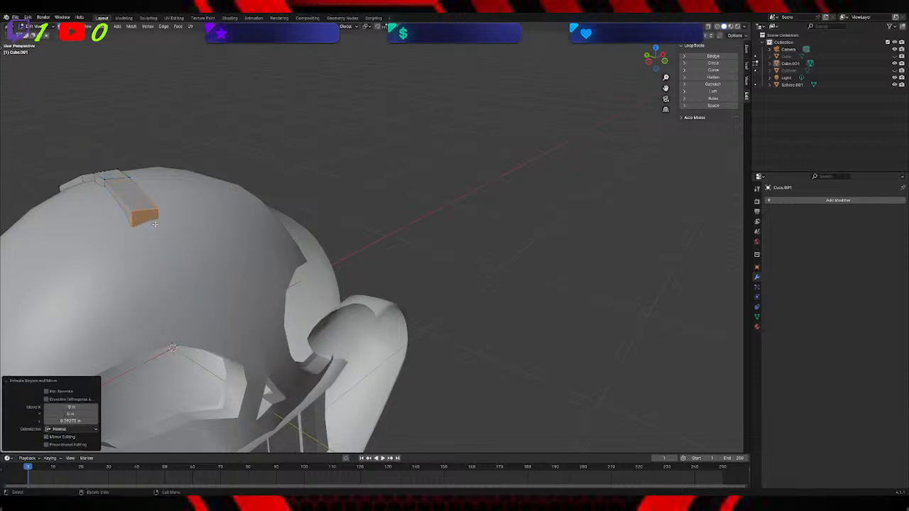
{"action": "key", "text": "g"}
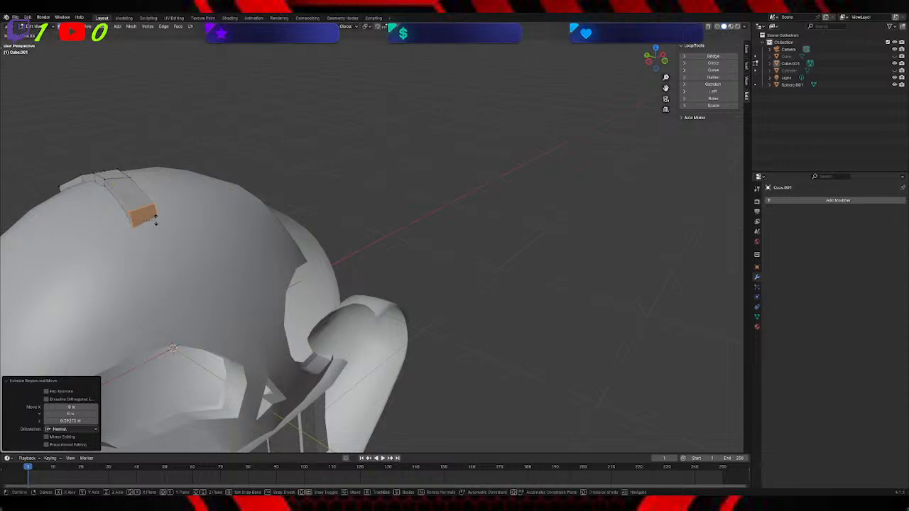
{"action": "left_click", "coordinate": [149, 218]}
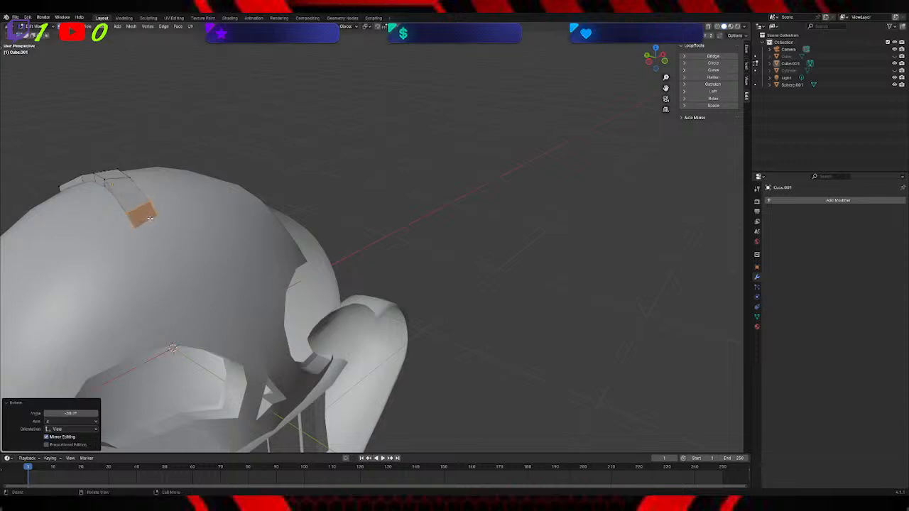
Step: Nudge the forehead-side end face against the skull surface and tilt it around the X axis
{"action": "key", "text": "g"}
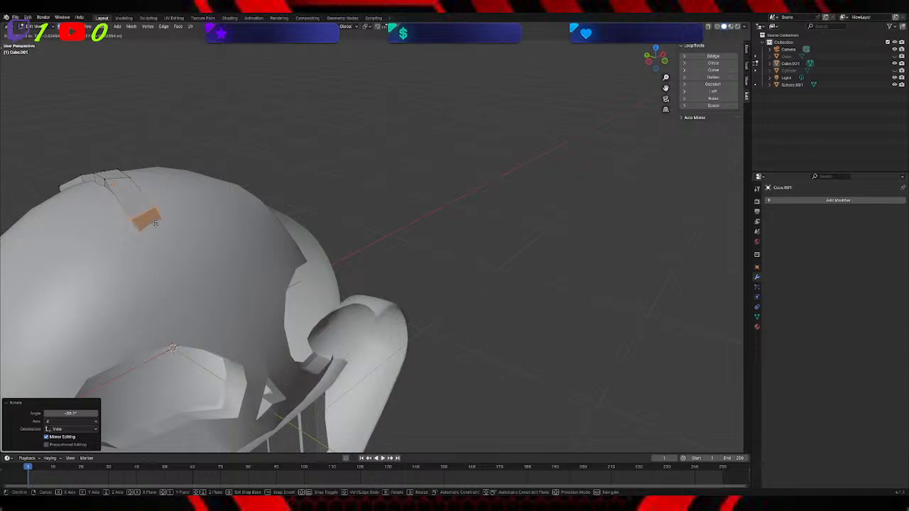
{"action": "left_click", "coordinate": [154, 223]}
{"action": "key", "text": "g"}
{"action": "key", "text": "x"}
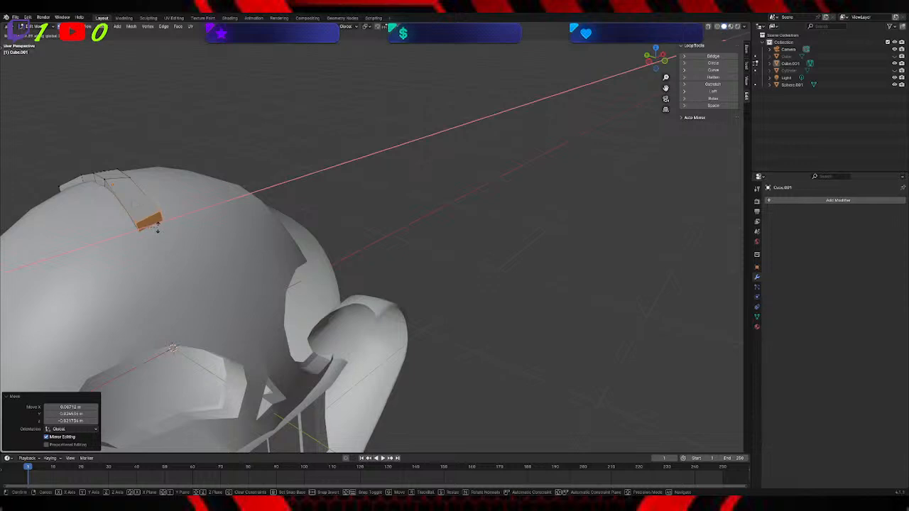
{"action": "left_click", "coordinate": [158, 228]}
{"action": "key", "text": "g"}
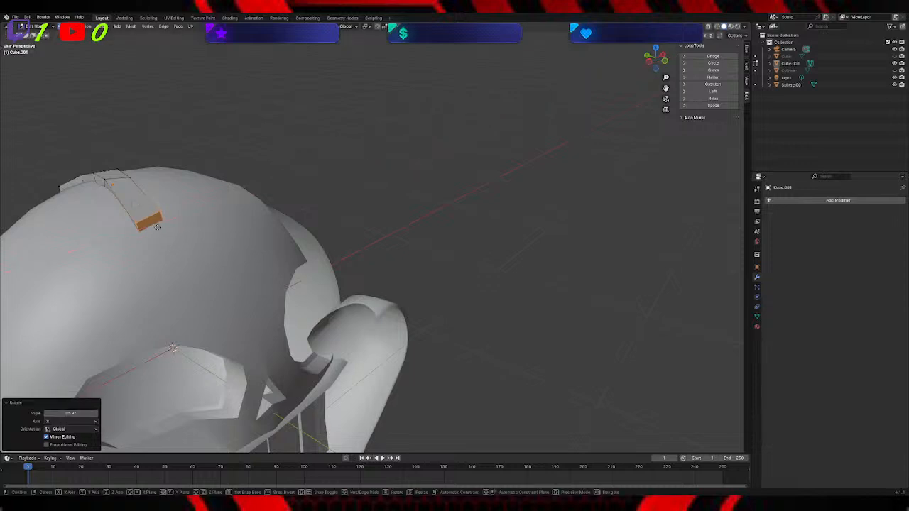
{"action": "left_click", "coordinate": [157, 226]}
Step: Extrude the forehead-side end face about 0.15 m farther and lower the new end about 0.11 m along Z
{"action": "mouse_move", "coordinate": [251, 211]}
{"action": "middle_mouse_down"}
{"action": "mouse_move", "coordinate": [239, 156]}
{"action": "mouse_move", "coordinate": [269, 156]}
{"action": "mouse_move", "coordinate": [245, 197]}
{"action": "middle_mouse_up"}
{"action": "key", "text": "e"}
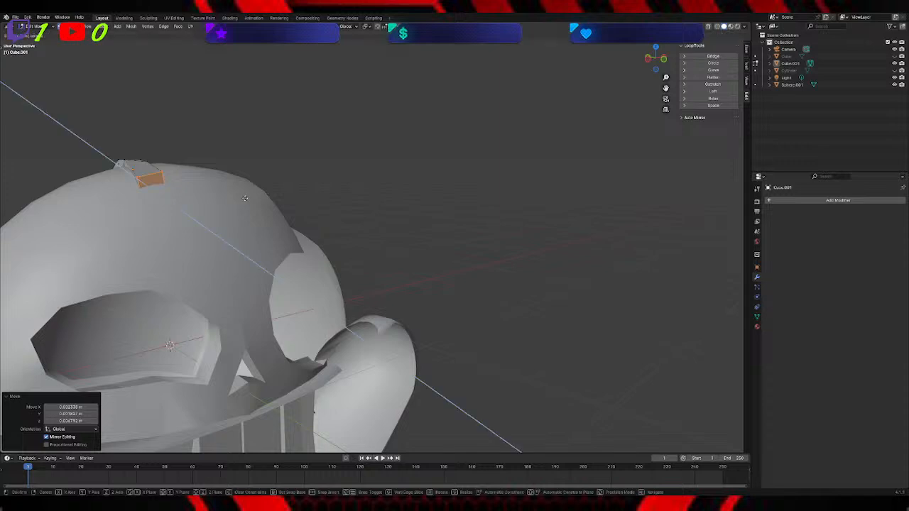
{"action": "left_click", "coordinate": [248, 216]}
{"action": "key", "text": "g"}
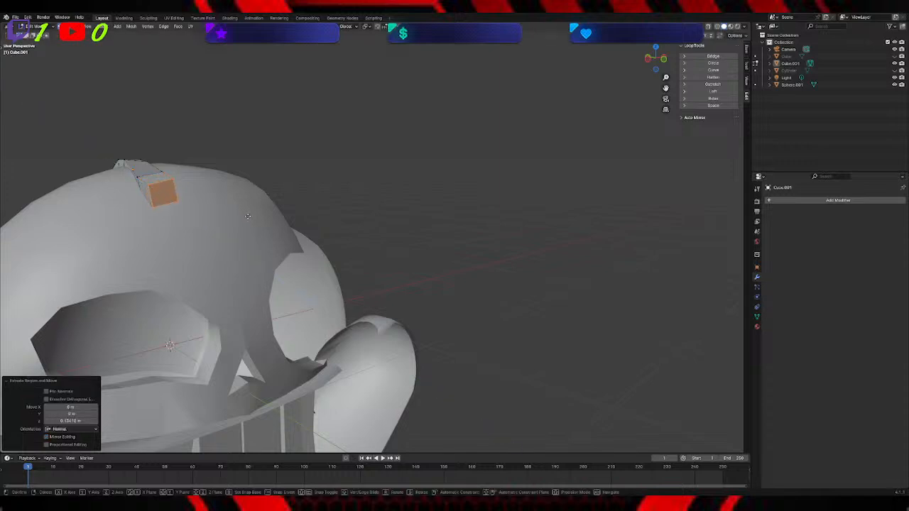
{"action": "key", "text": "z"}
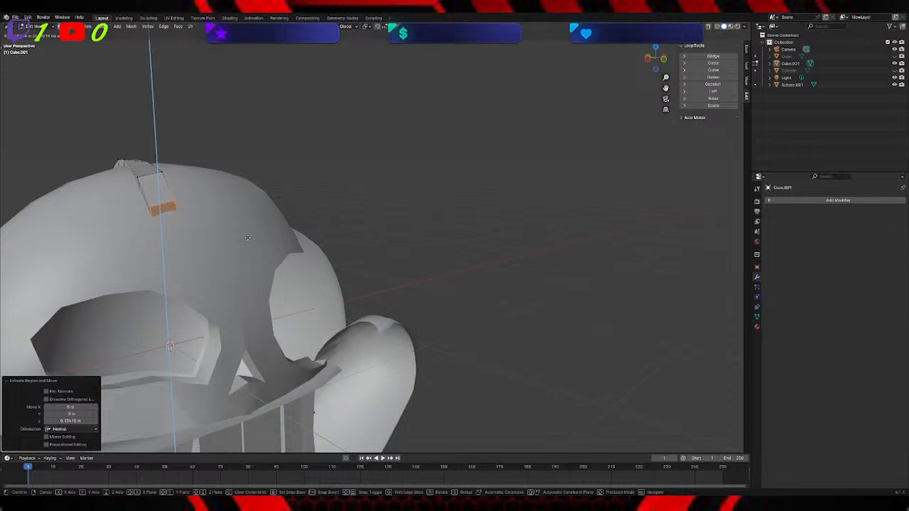
{"action": "left_click", "coordinate": [248, 241]}
Step: Select the faces along the strip's underside, facing the inside of the skull, and delete them
{"action": "middle_click_drag", "start_coordinate": [304, 183], "coordinate": [332, 114]}
{"action": "scroll", "coordinate": [332, 114], "scroll_direction": "up", "scroll_amount": 4}
{"action": "middle_click_drag", "start_coordinate": [268, 125], "coordinate": [272, 136]}
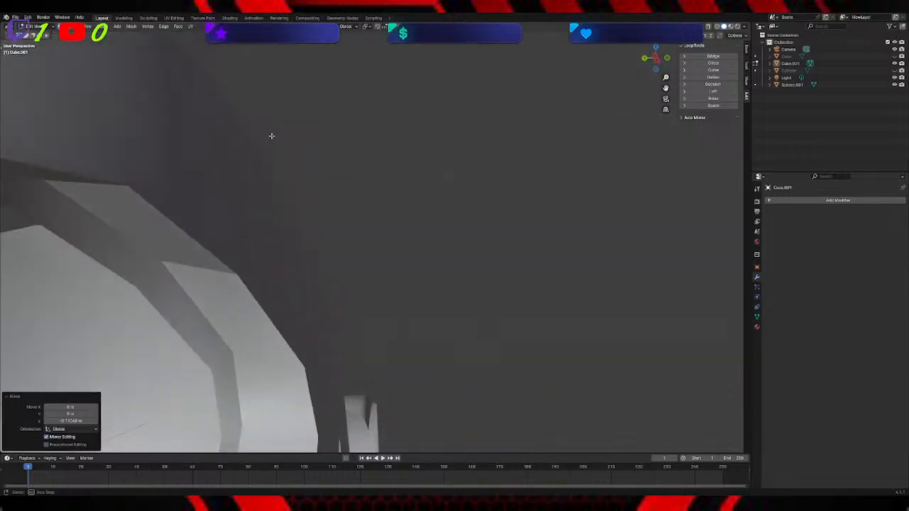
{"action": "middle_click_drag", "start_coordinate": [235, 177], "coordinate": [153, 32]}
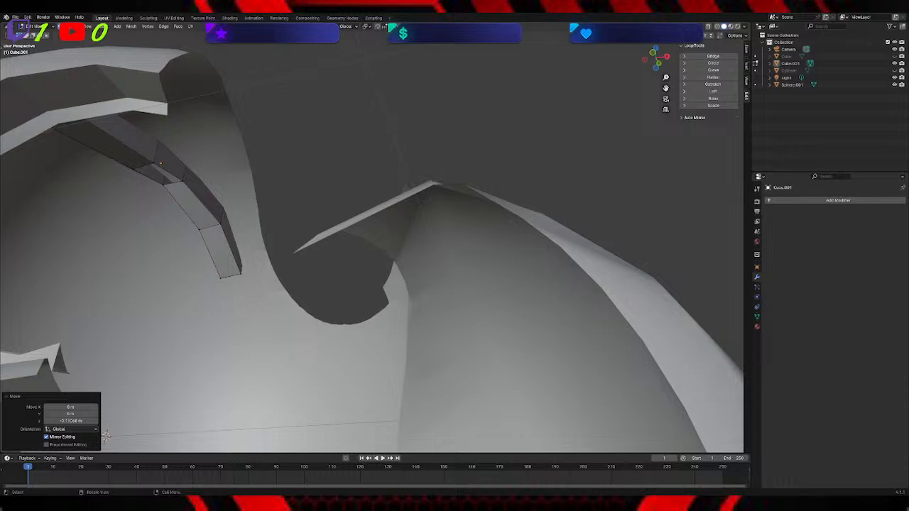
{"action": "key", "text": "ctrl+z"}
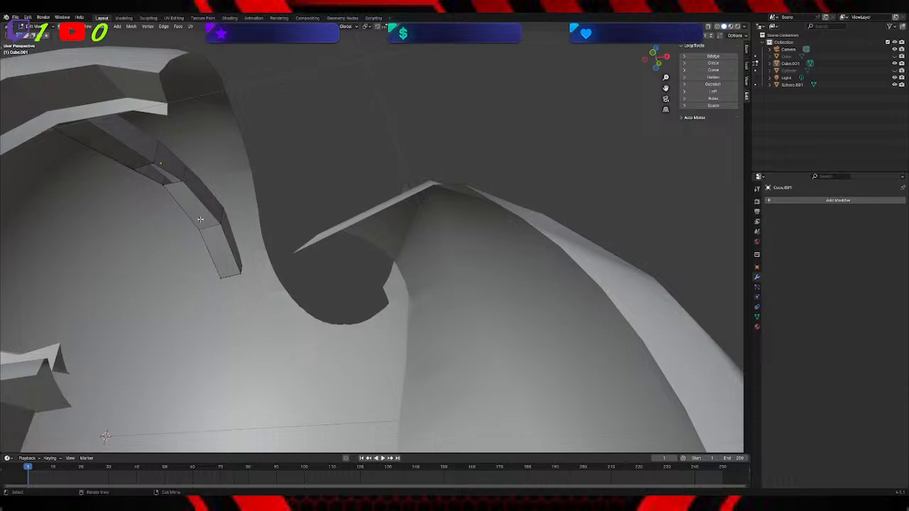
{"action": "left_click", "coordinate": [220, 252]}
{"action": "left_click", "coordinate": [185, 210], "text": "shift"}
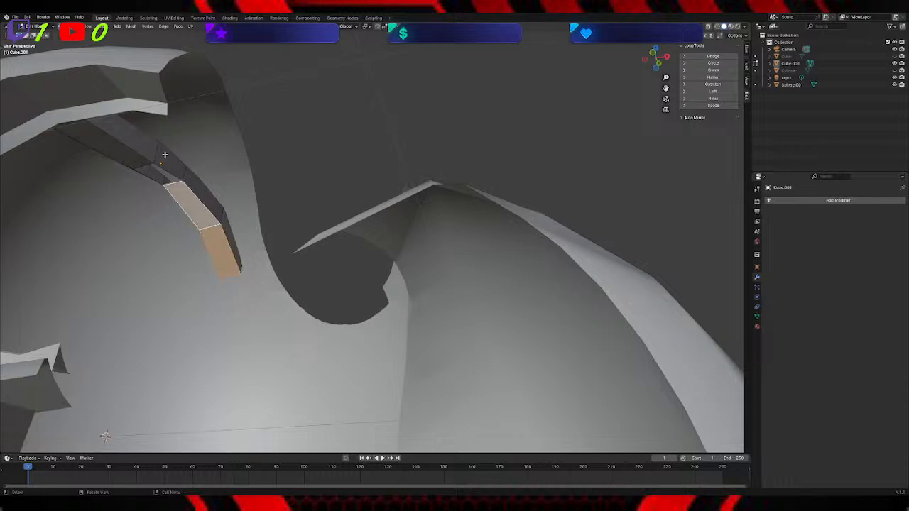
{"action": "left_click", "coordinate": [121, 155], "text": "shift"}
{"action": "middle_click_drag", "start_coordinate": [358, 247], "coordinate": [273, 238]}
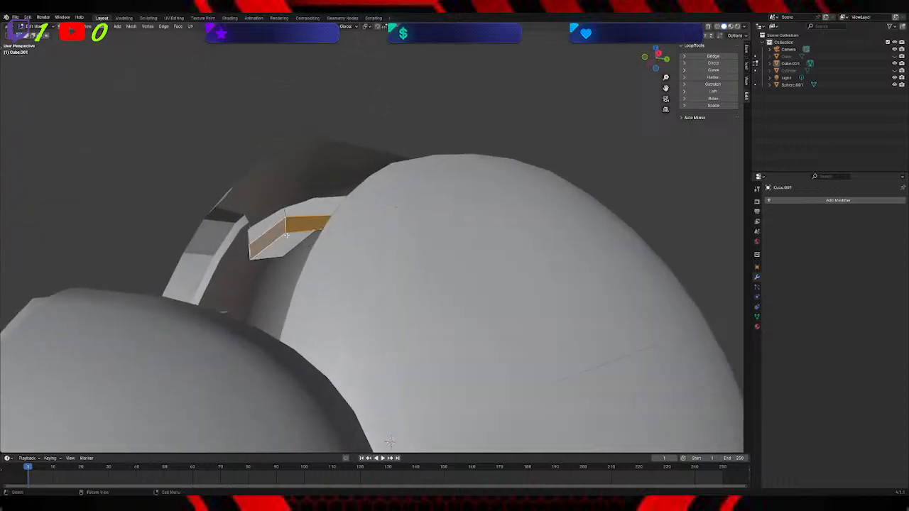
{"action": "scroll", "coordinate": [289, 240], "scroll_direction": "up", "scroll_amount": 6}
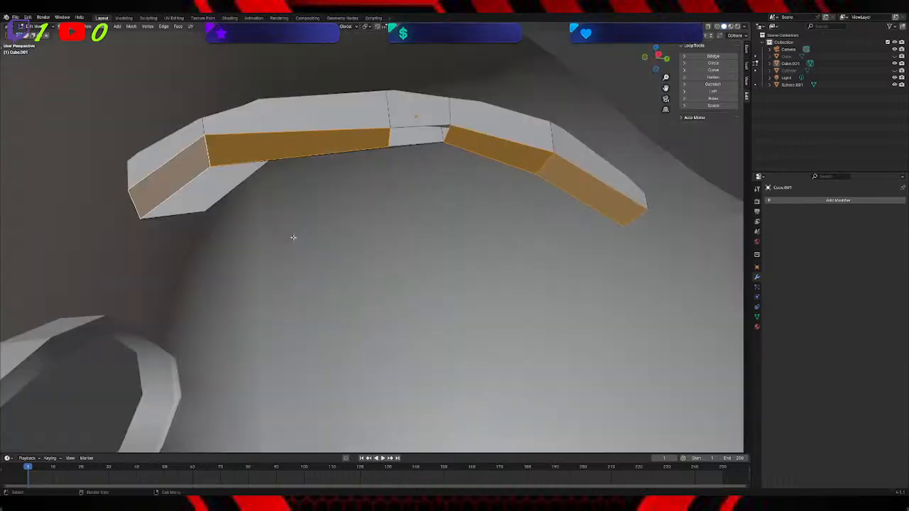
{"action": "middle_click_drag", "start_coordinate": [355, 249], "coordinate": [317, 234]}
{"action": "middle_click_drag", "start_coordinate": [496, 277], "coordinate": [483, 246]}
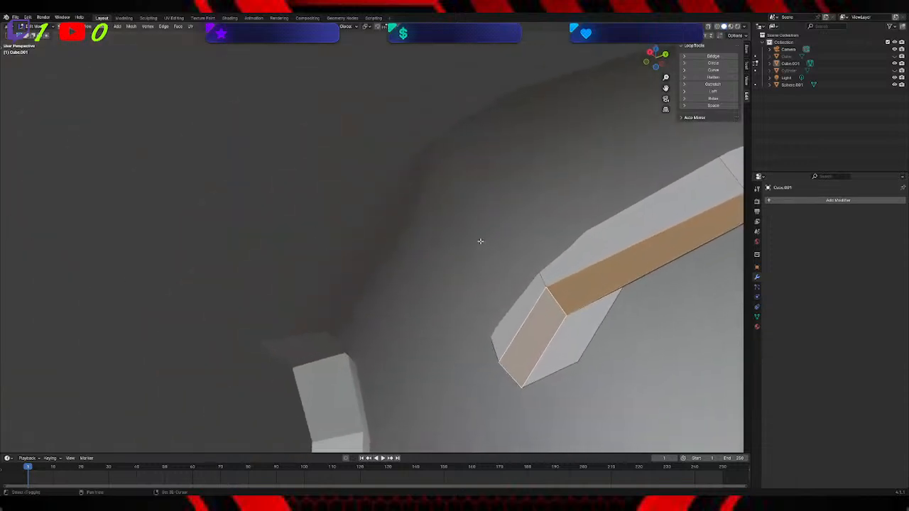
{"action": "middle_click_drag", "start_coordinate": [541, 274], "coordinate": [507, 250], "text": "shift"}
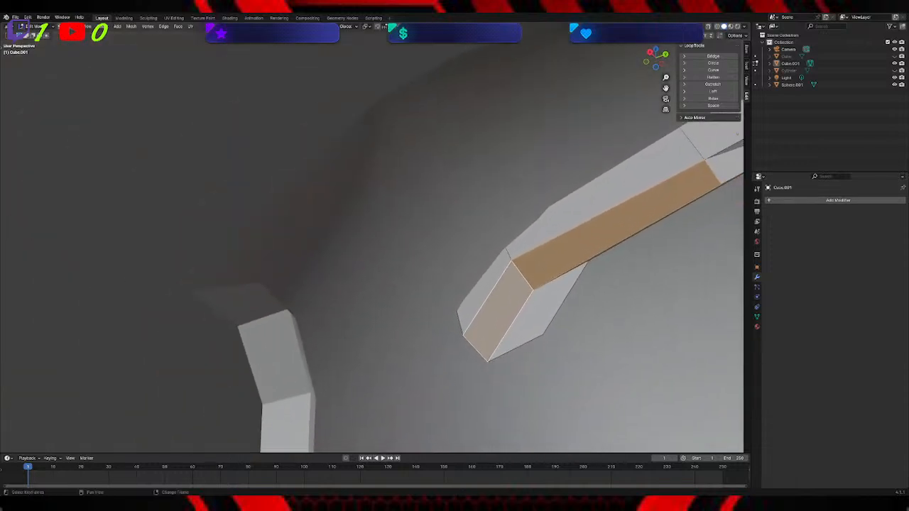
{"action": "middle_click_drag", "start_coordinate": [337, 215], "coordinate": [296, 151]}
{"action": "middle_click_drag", "start_coordinate": [454, 245], "coordinate": [210, 148], "text": "shift"}
{"action": "middle_click_drag", "start_coordinate": [571, 284], "coordinate": [441, 245], "text": "shift"}
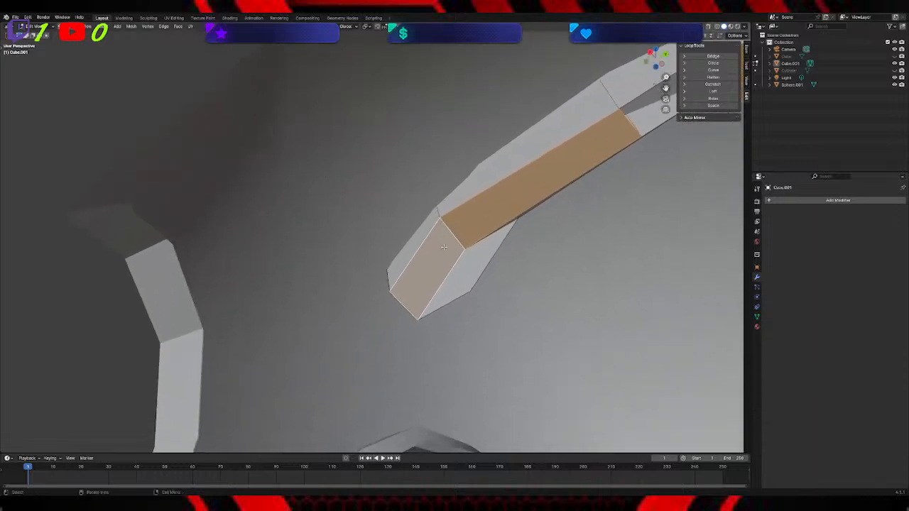
{"action": "key", "text": "x"}
{"action": "left_click", "coordinate": [433, 246]}
Step: Change the selection mode, select the strip's cross-section at the forehead-side bend and lower it slightly along Z
{"action": "middle_click_drag", "start_coordinate": [445, 242], "coordinate": [230, 122]}
{"action": "left_click", "coordinate": [334, 207]}
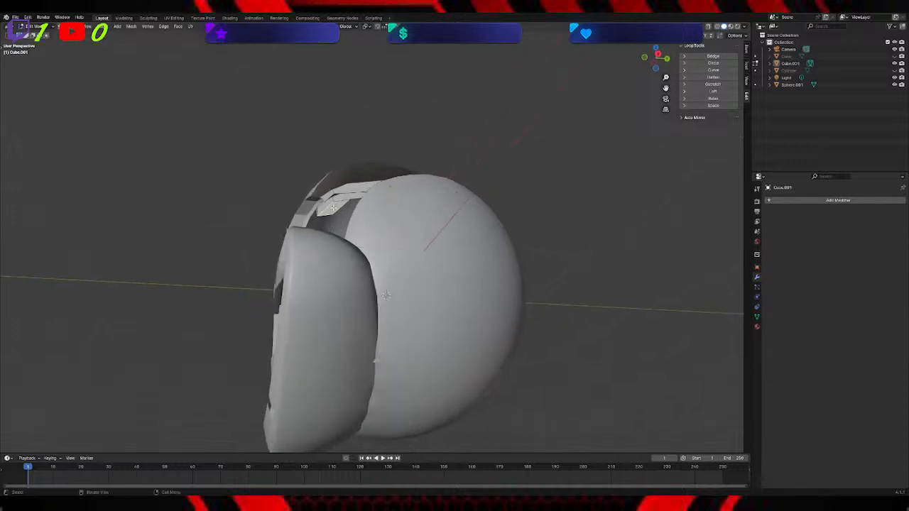
{"action": "right_click", "coordinate": [335, 210]}
{"action": "left_click", "coordinate": [337, 213]}
{"action": "middle_click_drag", "start_coordinate": [339, 214], "coordinate": [427, 250]}
{"action": "left_click", "coordinate": [49, 32]}
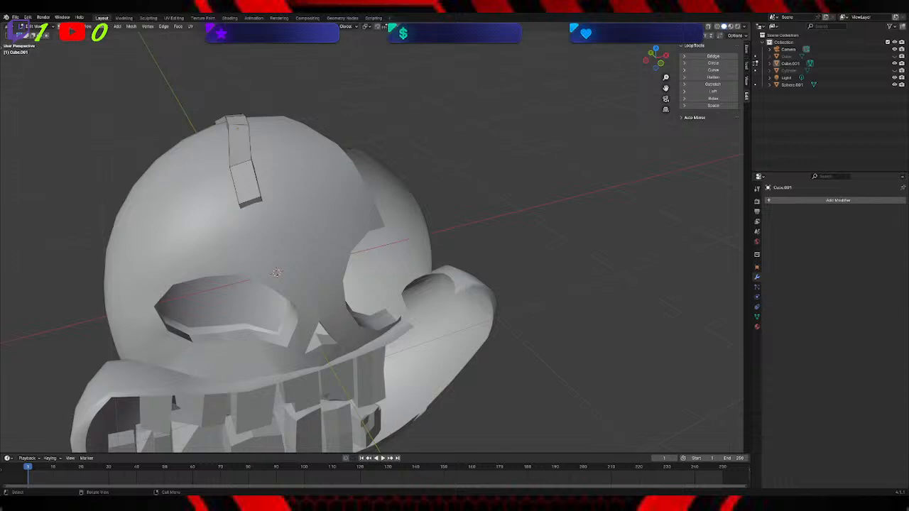
{"action": "left_click", "coordinate": [54, 32]}
{"action": "left_click", "coordinate": [56, 32]}
{"action": "middle_click_drag", "start_coordinate": [231, 167], "coordinate": [331, 164]}
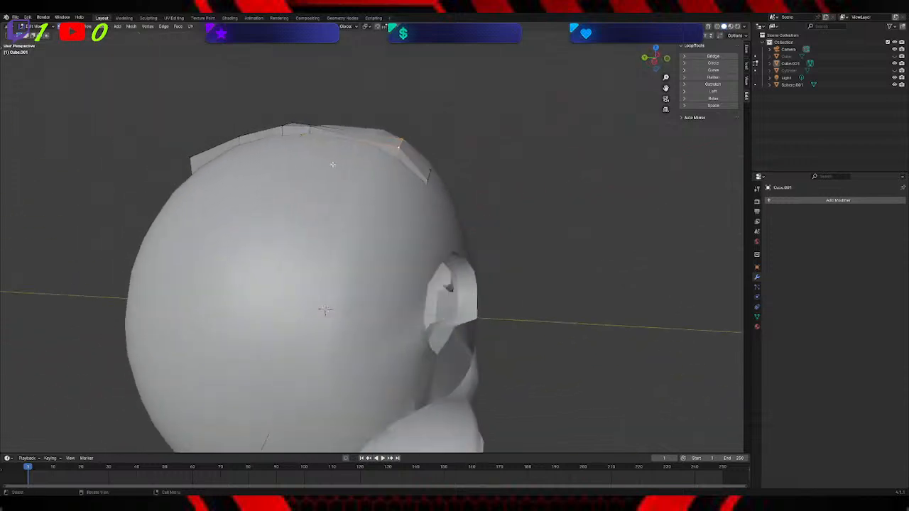
{"action": "key", "text": "g"}
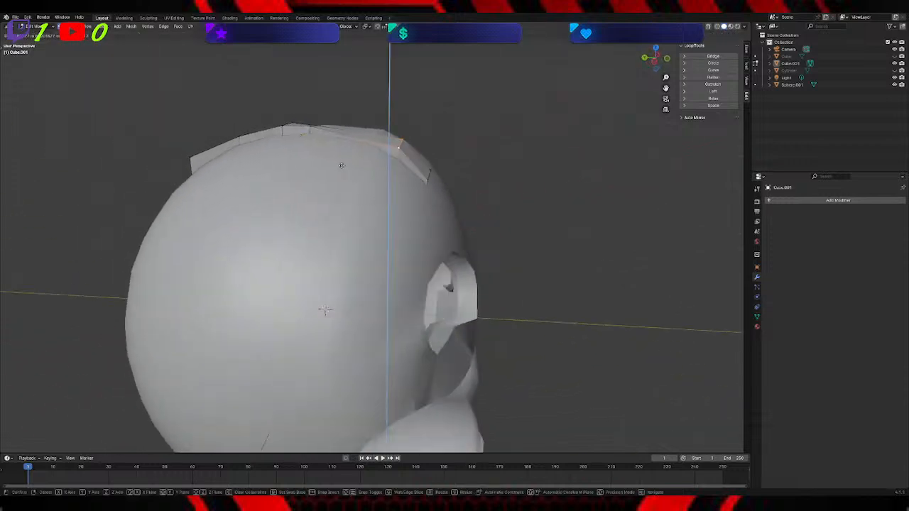
{"action": "left_click", "coordinate": [342, 166]}
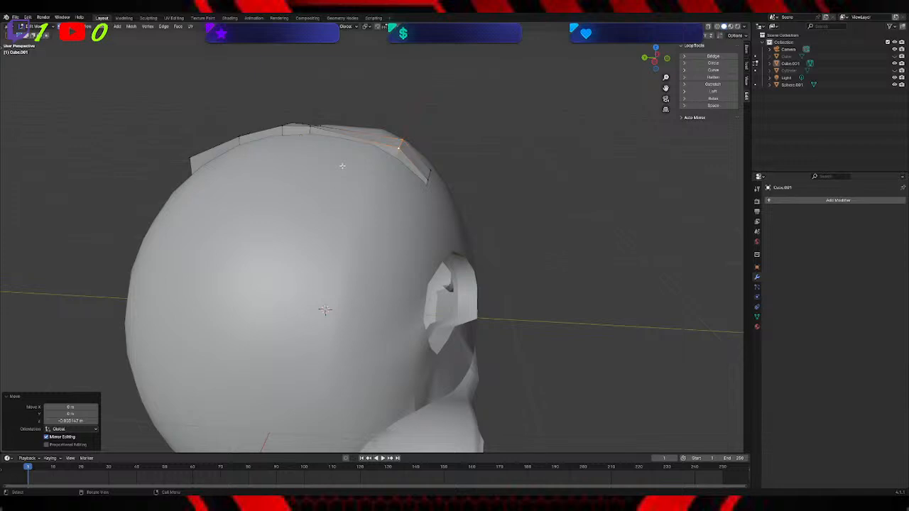
Step: Move the selected forehead-side cross-section about 0.07 m along Y and raise it about 0.013 m along Z
{"action": "key", "text": "g"}
{"action": "key", "text": "x"}
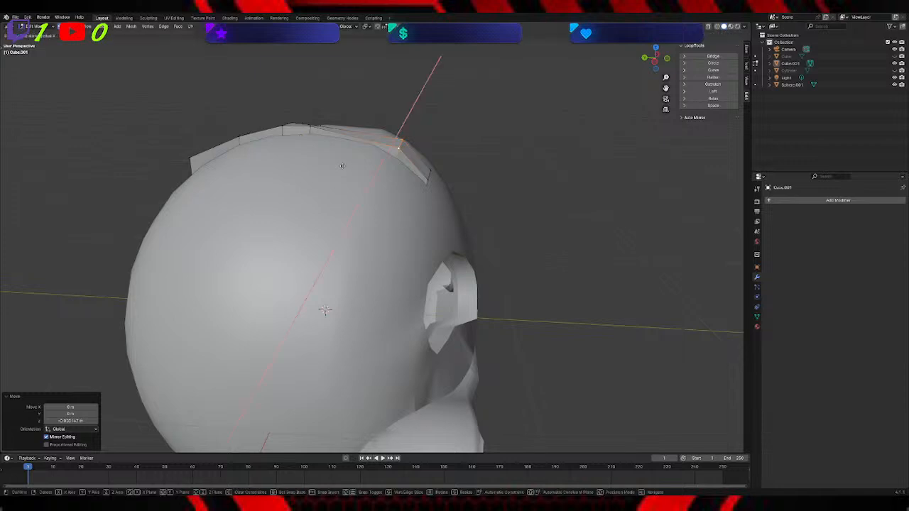
{"action": "key", "text": "y"}
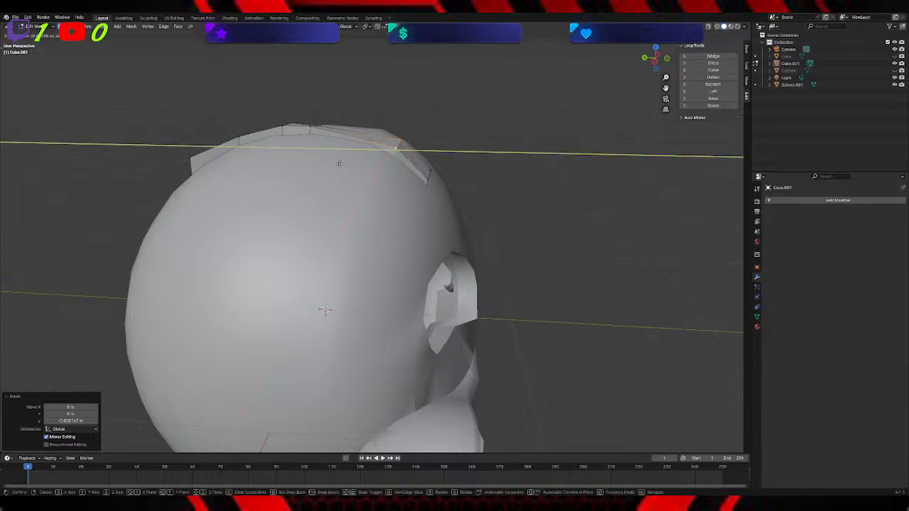
{"action": "left_click", "coordinate": [327, 159]}
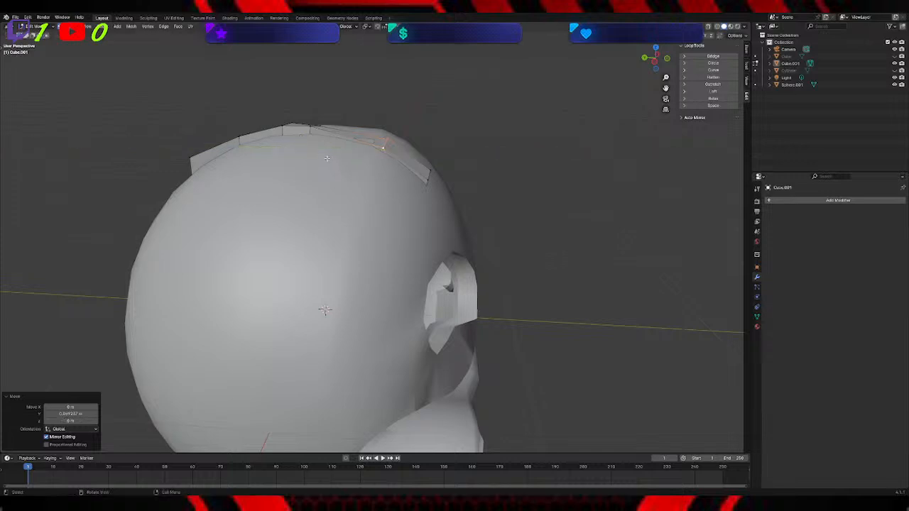
{"action": "key", "text": "g"}
{"action": "key", "text": "z"}
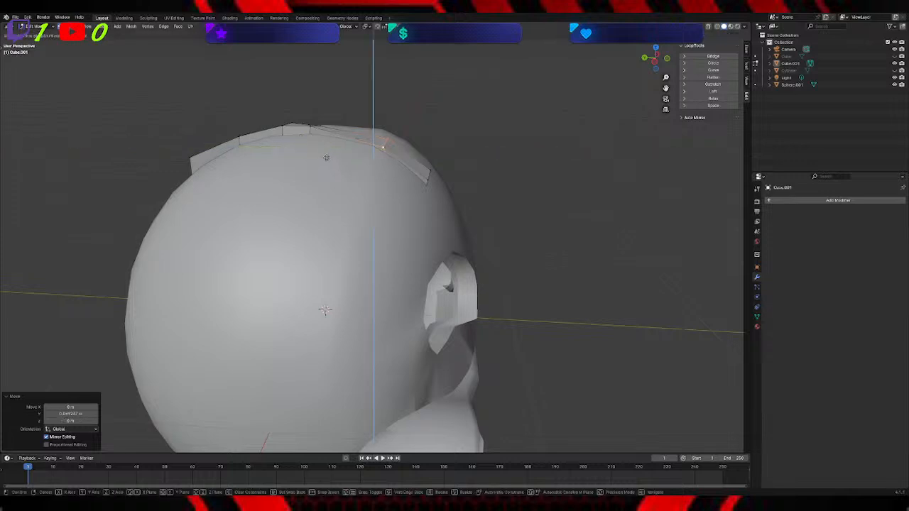
{"action": "left_click", "coordinate": [326, 156]}
Step: Rotate the forehead-side cross-section slightly in the view plane to follow the skull's curve
{"action": "middle_click_drag", "start_coordinate": [475, 148], "coordinate": [430, 148]}
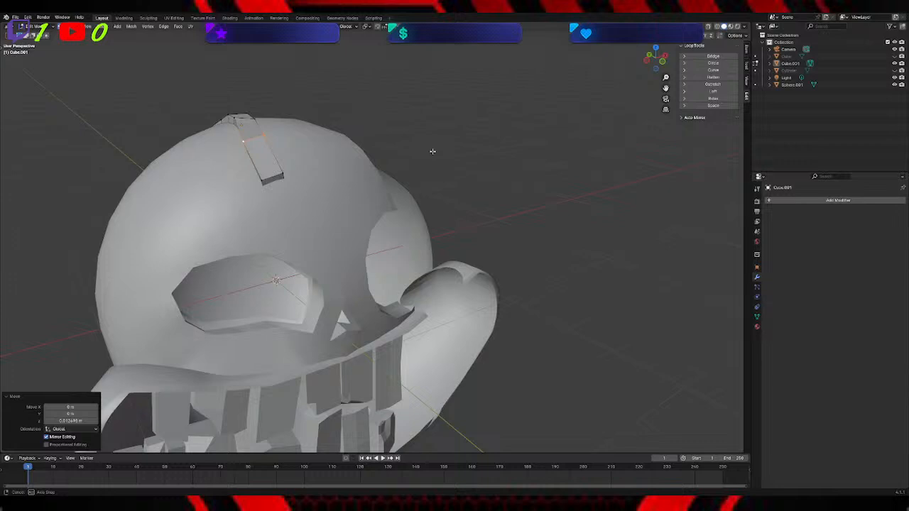
{"action": "key", "text": "g"}
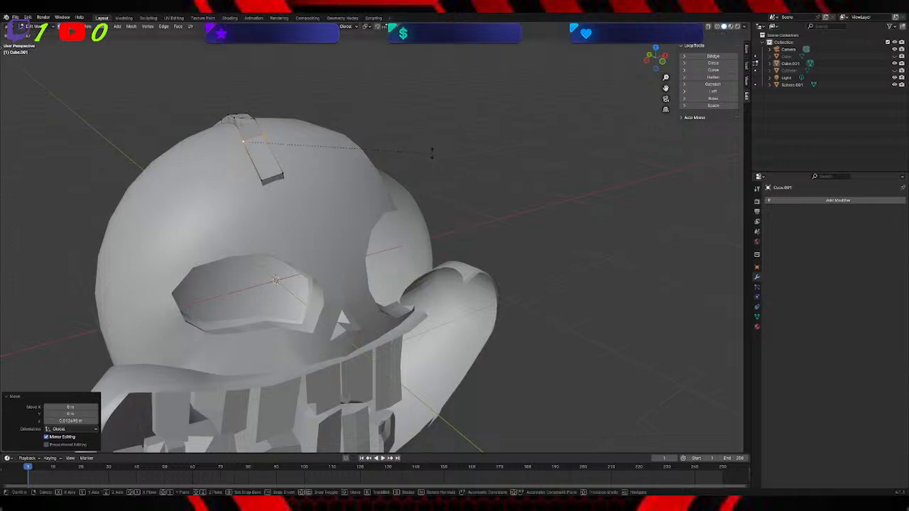
{"action": "left_click", "coordinate": [427, 183]}
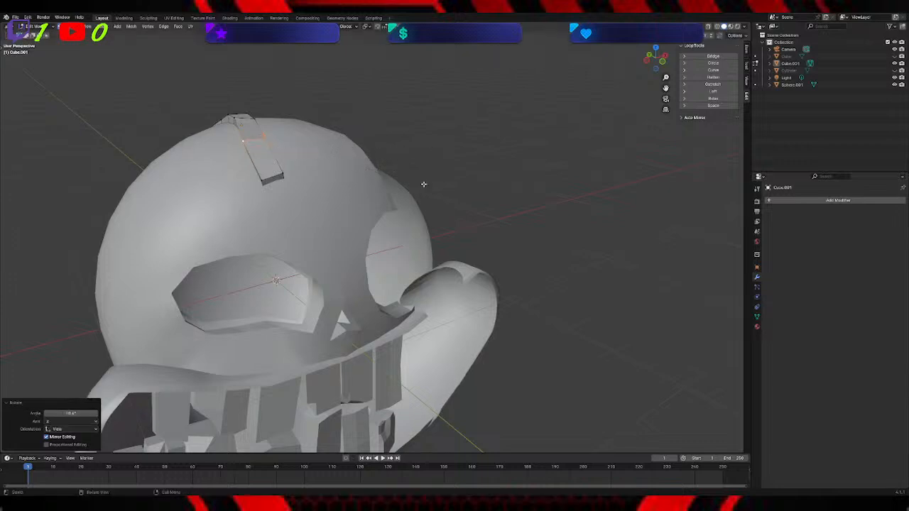
{"action": "middle_click_drag", "start_coordinate": [474, 150], "coordinate": [530, 146]}
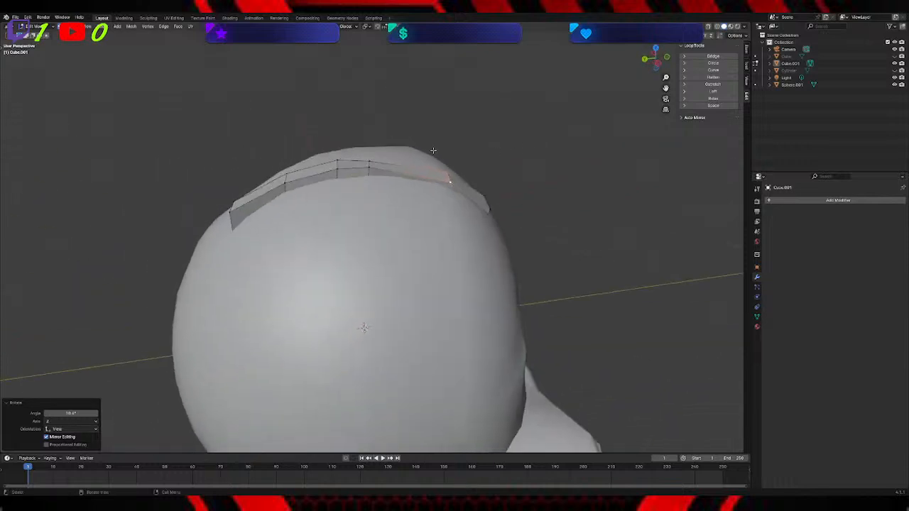
Step: Lower the two cross-sections bordering the strip's crown segment slightly along Z toward the skull surface
{"action": "left_click", "coordinate": [348, 175]}
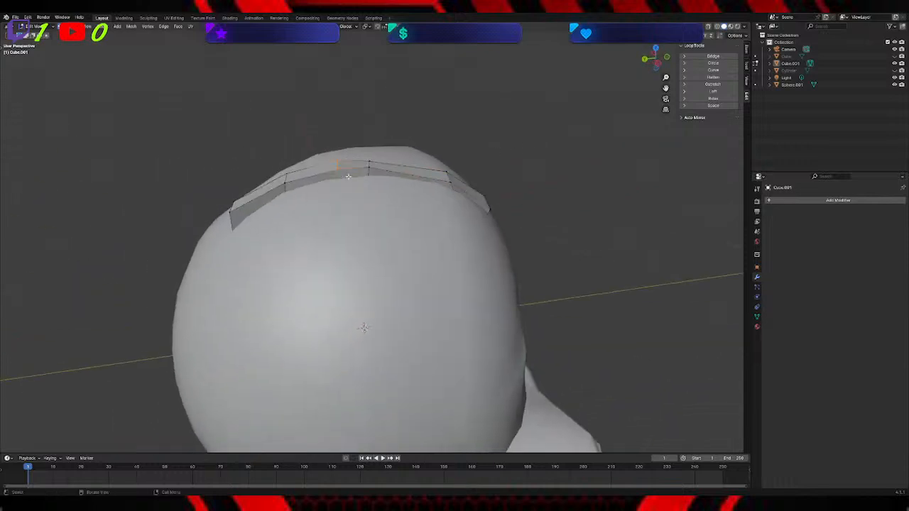
{"action": "key", "text": "g"}
{"action": "key", "text": "z"}
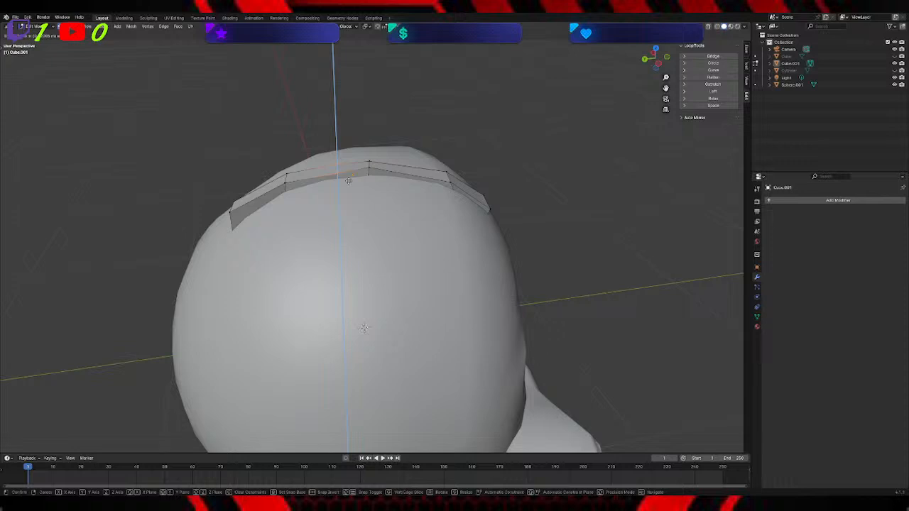
{"action": "left_click", "coordinate": [349, 181]}
{"action": "left_click", "coordinate": [376, 174]}
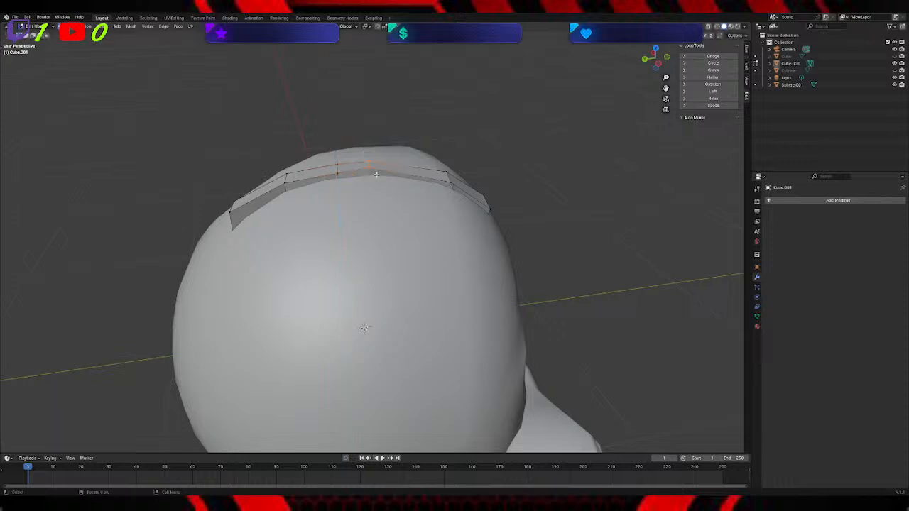
{"action": "key", "text": "g"}
{"action": "key", "text": "z"}
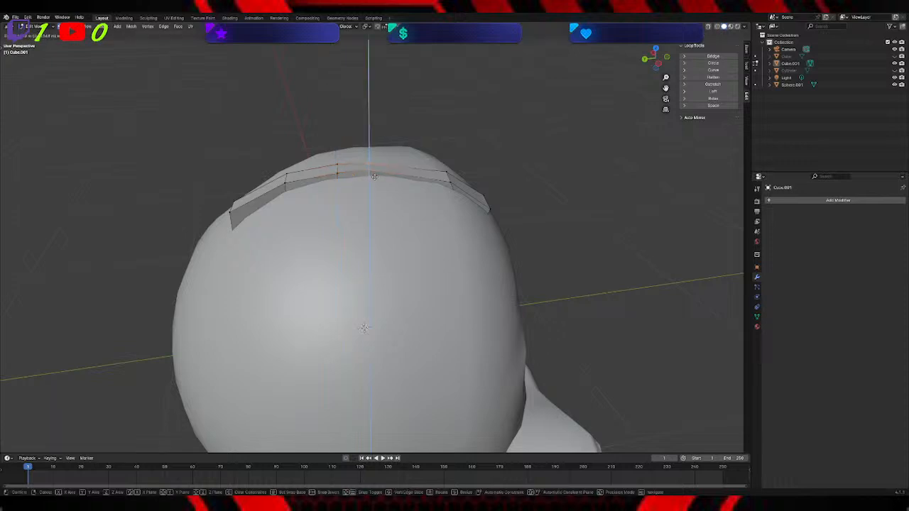
{"action": "left_click", "coordinate": [374, 176]}
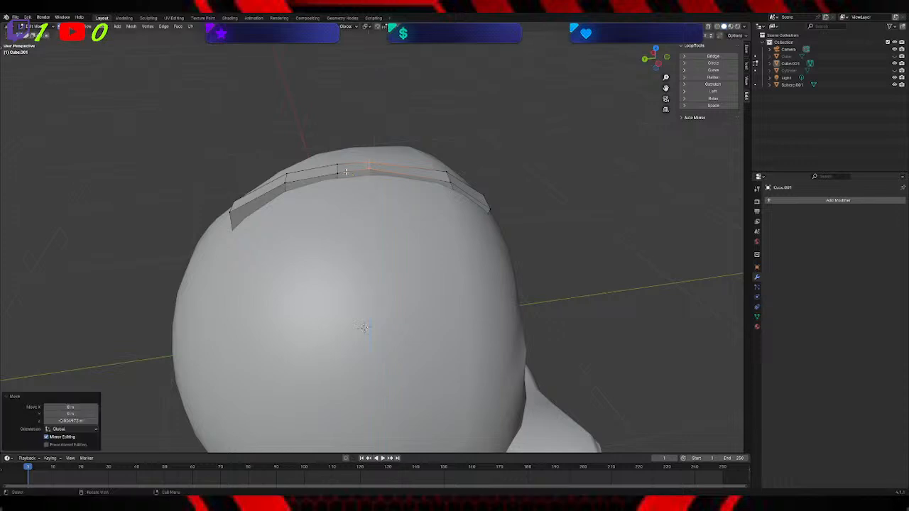
Step: Nudge the upper edge of the strip's back end against the skull surface
{"action": "left_click", "coordinate": [238, 217]}
{"action": "key", "text": "g"}
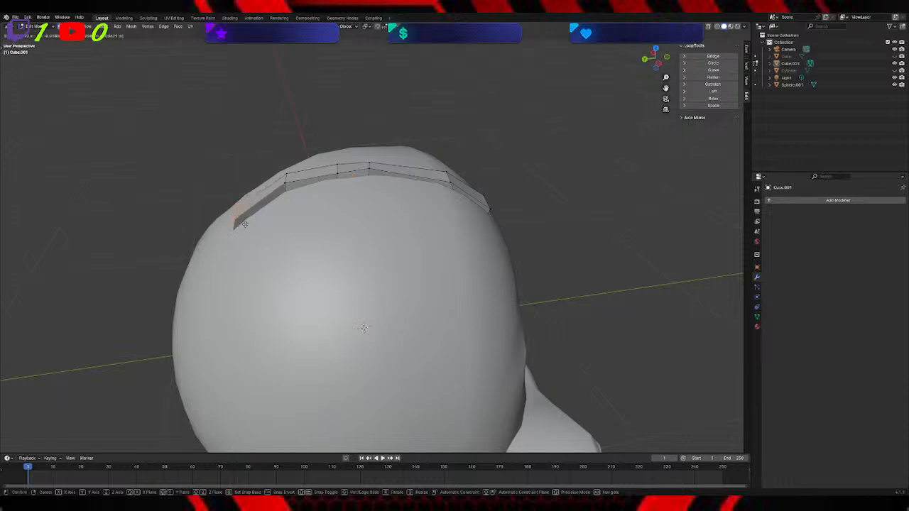
{"action": "left_click", "coordinate": [235, 218]}
Step: Extrude the strip's back end face about 0.11 m and lower the new end about 0.15 m along Z
{"action": "middle_click_drag", "start_coordinate": [217, 204], "coordinate": [264, 206]}
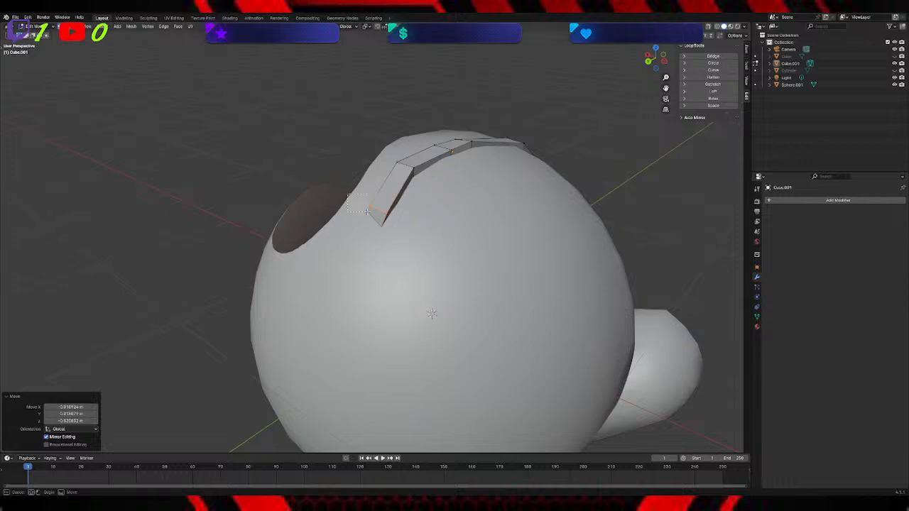
{"action": "left_click_drag", "start_coordinate": [361, 204], "coordinate": [387, 242]}
{"action": "key", "text": "e"}
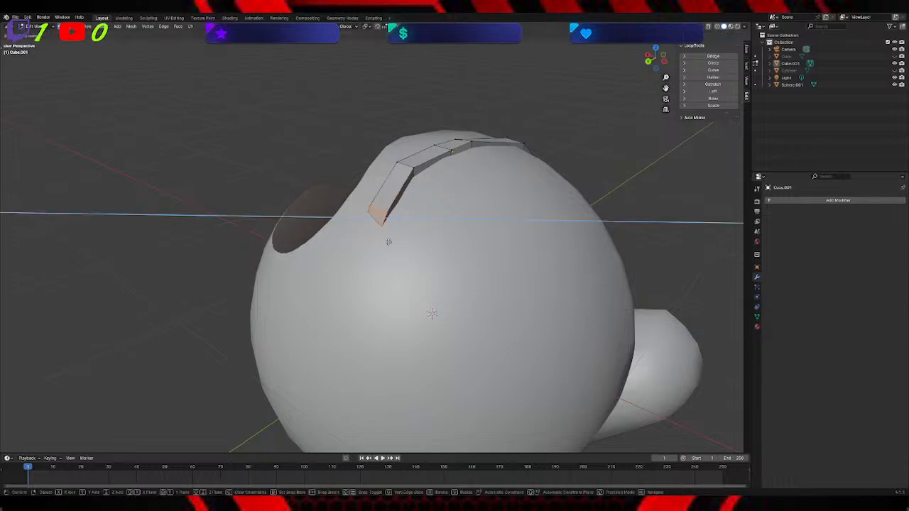
{"action": "left_click", "coordinate": [367, 267]}
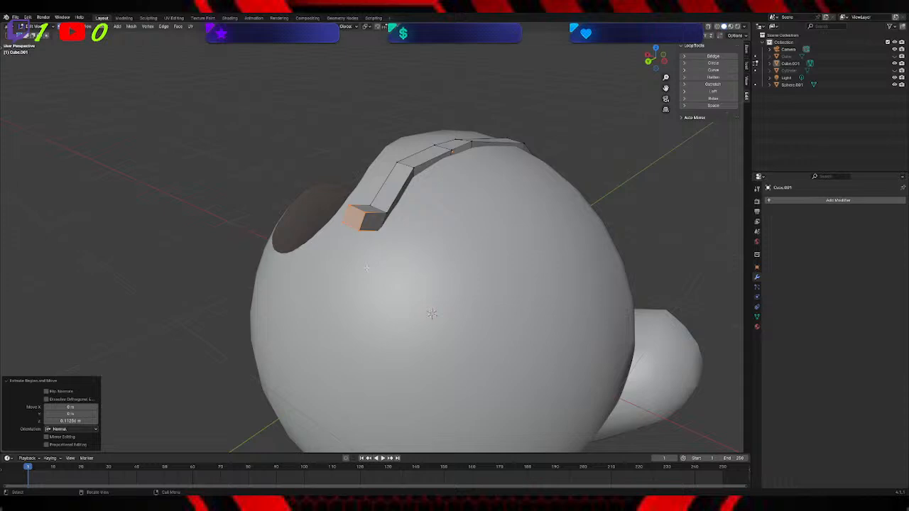
{"action": "key", "text": "g"}
{"action": "key", "text": "z"}
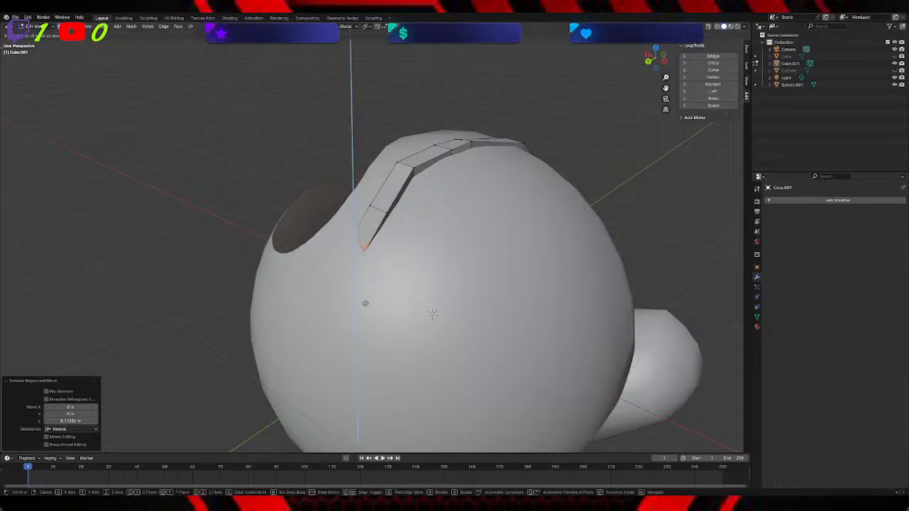
{"action": "left_click", "coordinate": [366, 302]}
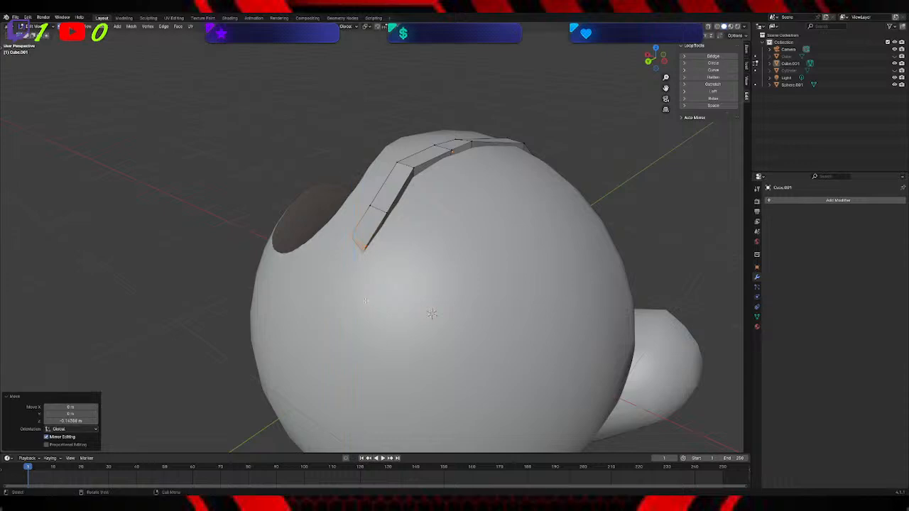
Step: Try to rotate the newly extruded back end face to match the skull's slope
{"action": "key", "text": "r"}
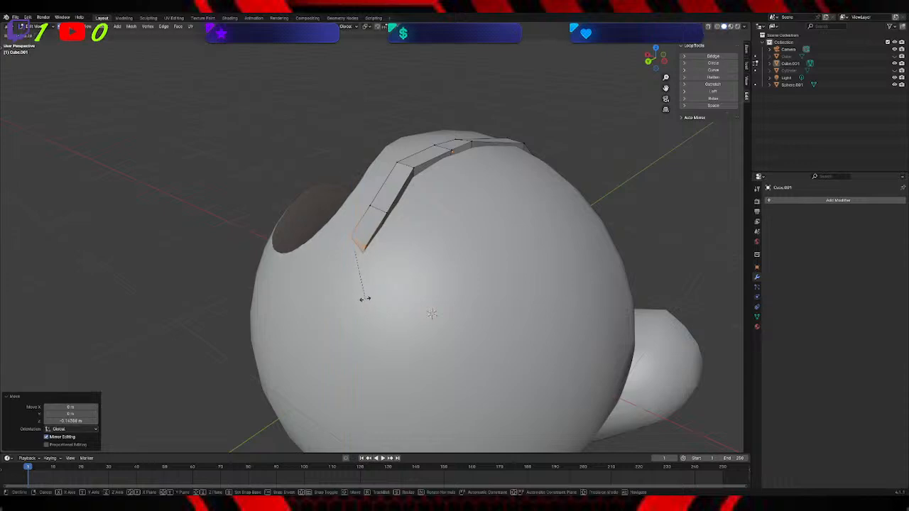
{"action": "left_click", "coordinate": [351, 279]}
{"action": "middle_click_drag", "start_coordinate": [351, 279], "coordinate": [375, 284]}
{"action": "key", "text": "ctrl+z"}
Step: Move the strip's back end face closer against the skull surface
{"action": "key", "text": "g"}
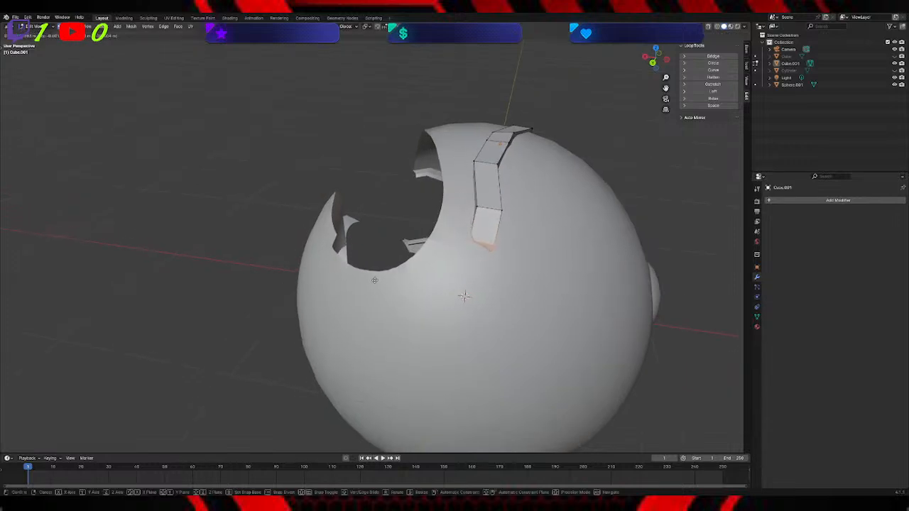
{"action": "left_click", "coordinate": [409, 263]}
{"action": "middle_click_drag", "start_coordinate": [409, 263], "coordinate": [378, 204]}
Step: Lower the strip's long side edge facing away from the skull's broken opening slightly along Z toward the surface
{"action": "left_click", "coordinate": [354, 171]}
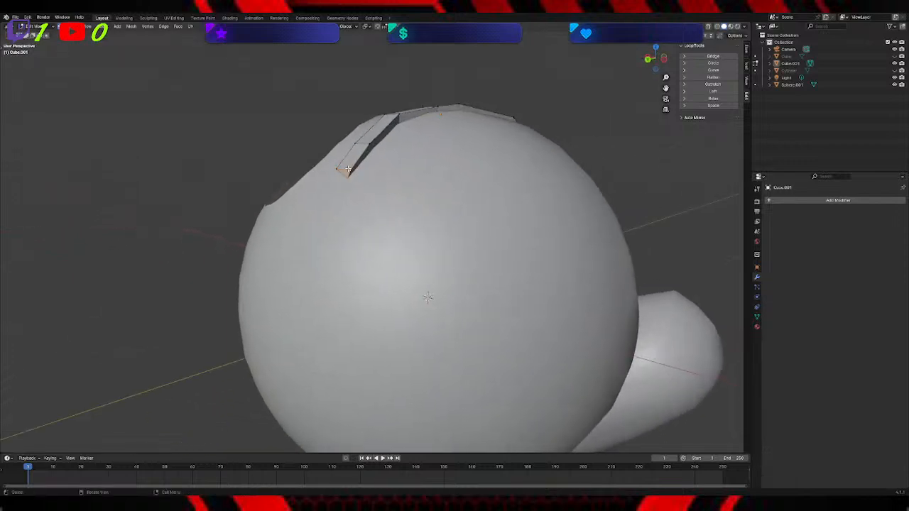
{"action": "left_click", "coordinate": [398, 116], "text": "shift"}
{"action": "left_click", "coordinate": [458, 105], "text": "shift"}
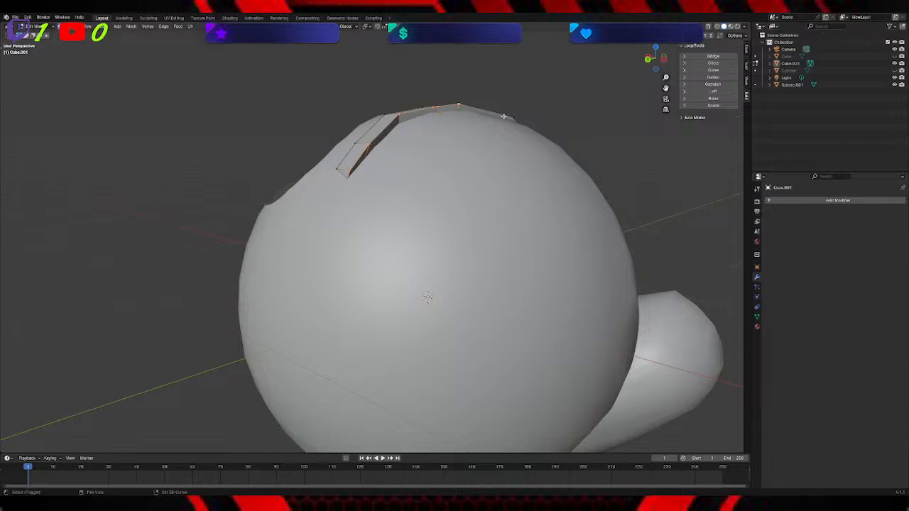
{"action": "middle_click_drag", "start_coordinate": [512, 119], "coordinate": [498, 223]}
{"action": "left_click", "coordinate": [485, 231], "text": "shift"}
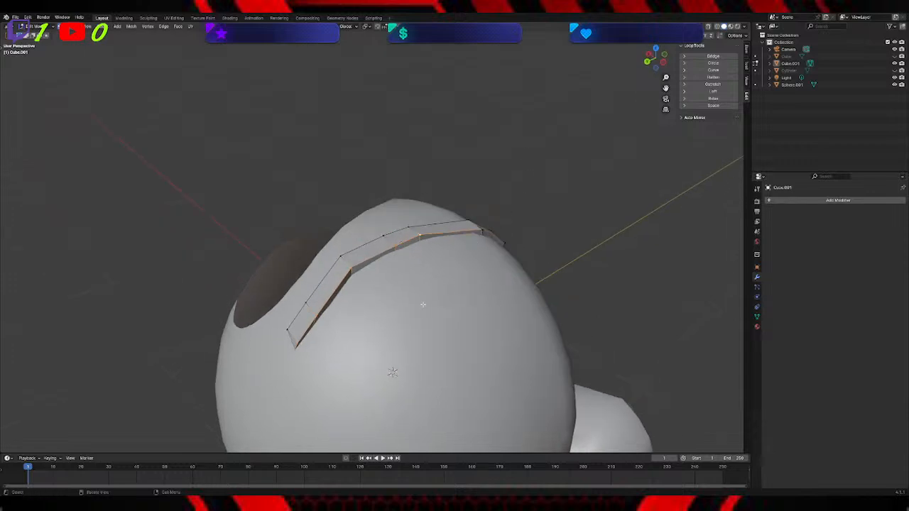
{"action": "key", "text": "g"}
{"action": "key", "text": "z"}
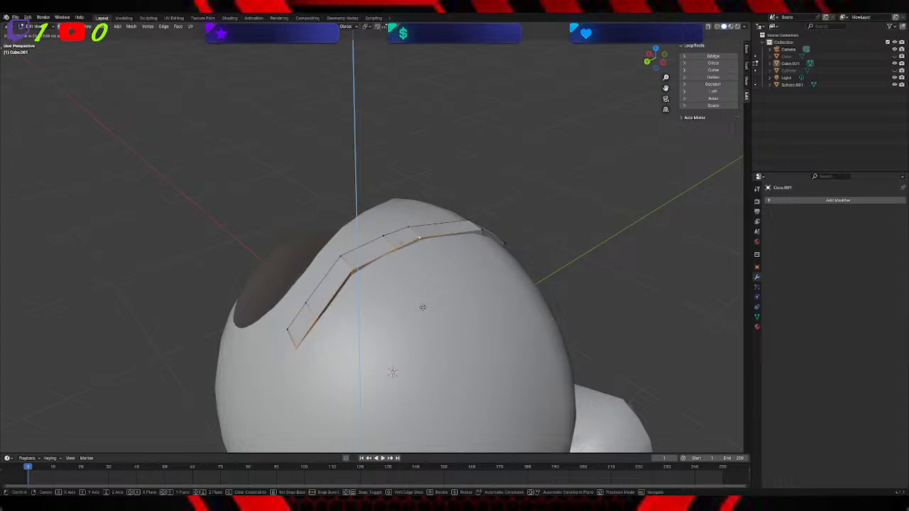
{"action": "left_click", "coordinate": [423, 308]}
{"action": "middle_click_drag", "start_coordinate": [596, 219], "coordinate": [489, 202]}
{"action": "left_click", "coordinate": [520, 210]}
{"action": "key", "text": "Tab"}
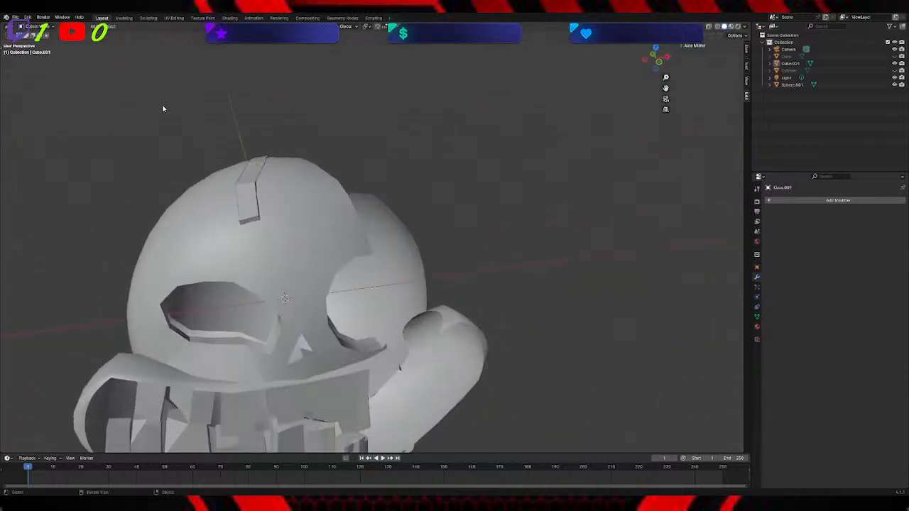
{"action": "left_click", "coordinate": [304, 211]}
{"action": "left_click", "coordinate": [833, 201]}
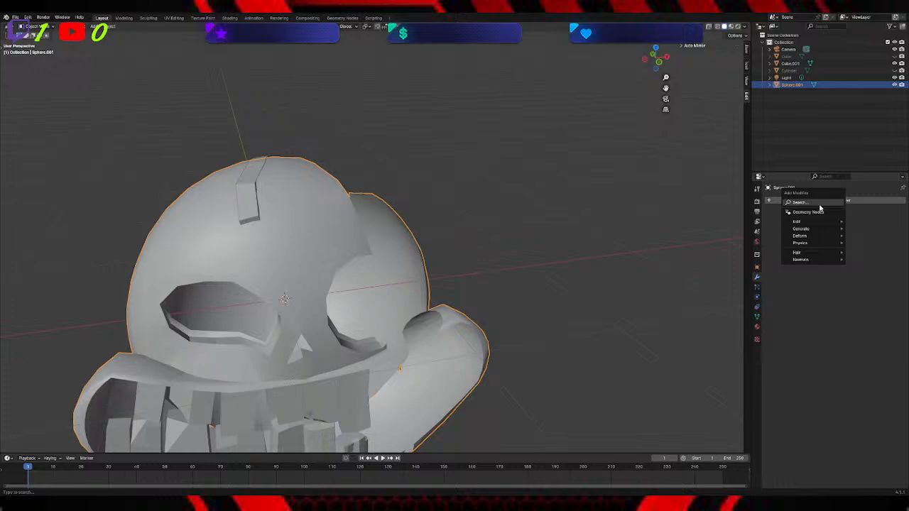
{"action": "left_click", "coordinate": [820, 205]}
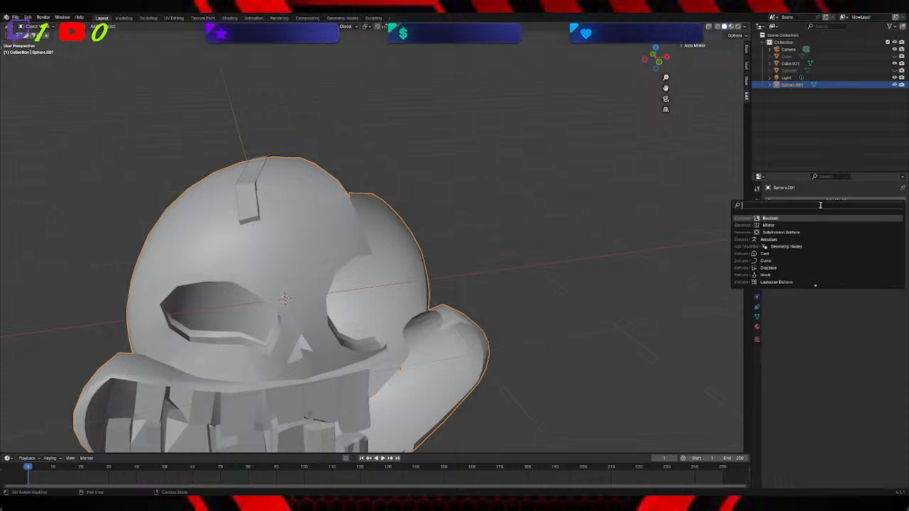
{"action": "key", "text": "Tab"}
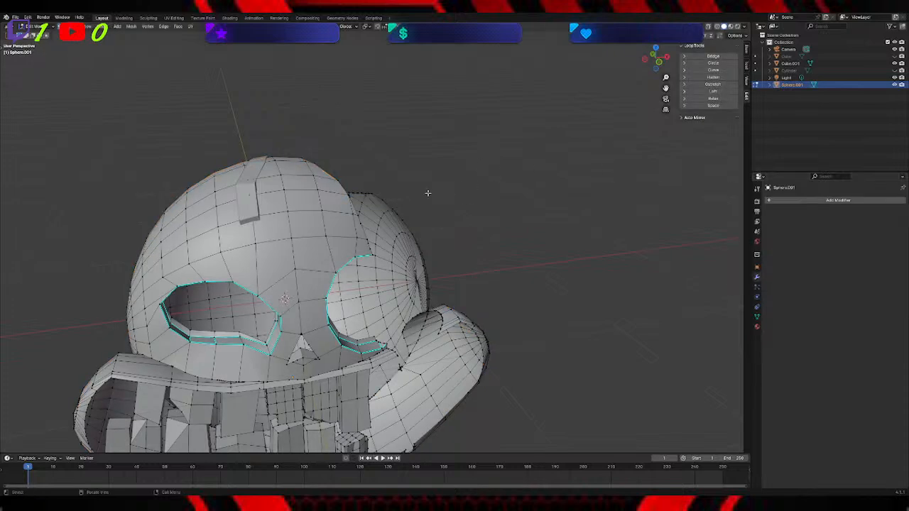
{"action": "key", "text": "Tab"}
Step: Shift one side edge of the strip's forehead end slightly along Y and raise it a little along Z
{"action": "left_click", "coordinate": [250, 170]}
{"action": "key", "text": "Tab"}
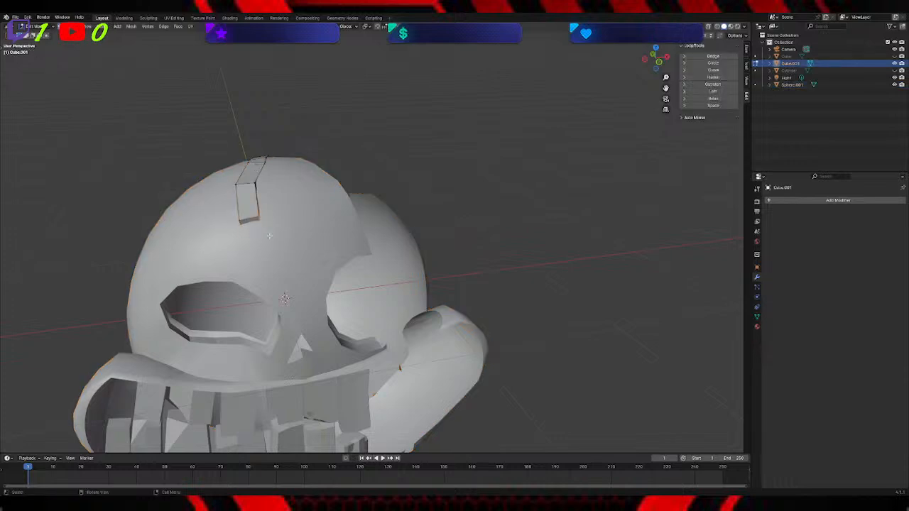
{"action": "key", "text": "g"}
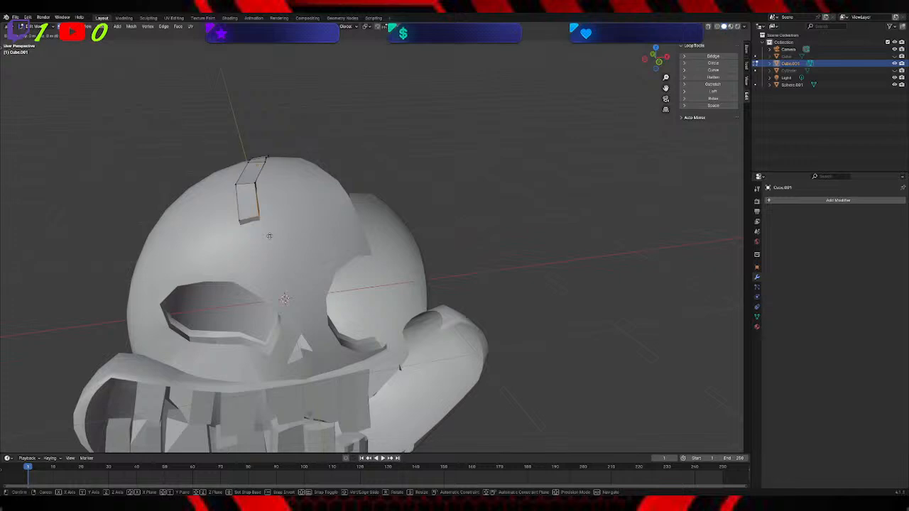
{"action": "left_click", "coordinate": [269, 234]}
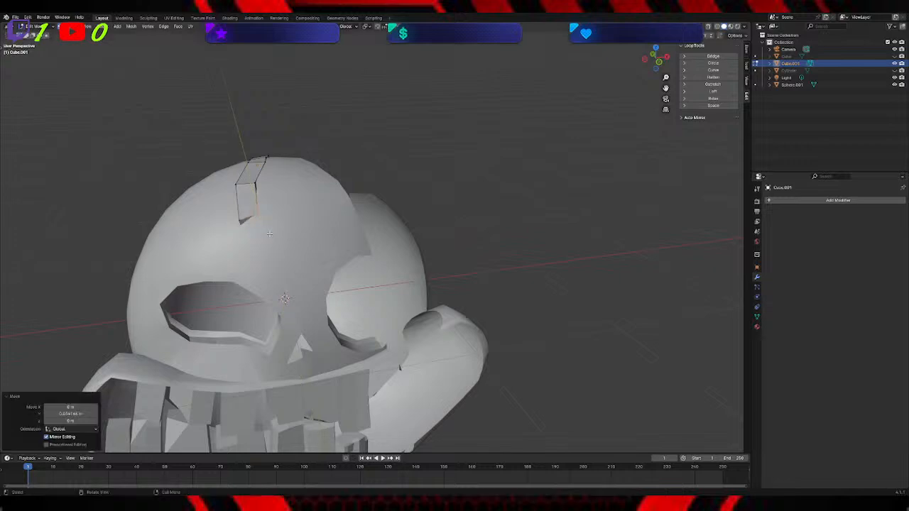
{"action": "key", "text": "g"}
{"action": "key", "text": "z"}
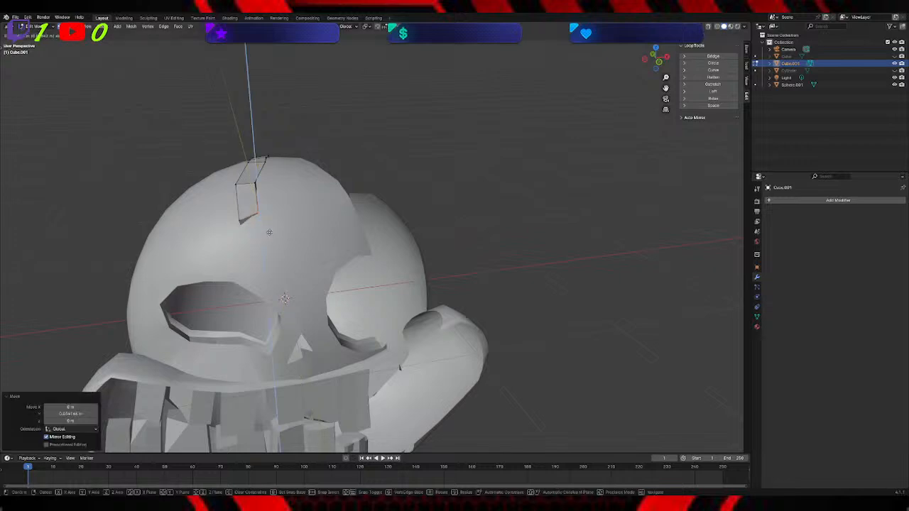
{"action": "left_click", "coordinate": [269, 231]}
Step: Adjust the opposite side edge of the strip's forehead end along Y and lower it along Z to form a pointed crack tip
{"action": "middle_click_drag", "start_coordinate": [467, 149], "coordinate": [460, 144]}
{"action": "left_click", "coordinate": [249, 223], "text": "shift"}
{"action": "left_click", "coordinate": [252, 229], "text": "shift"}
{"action": "key", "text": "g"}
{"action": "key", "text": "z"}
{"action": "key", "text": "x"}
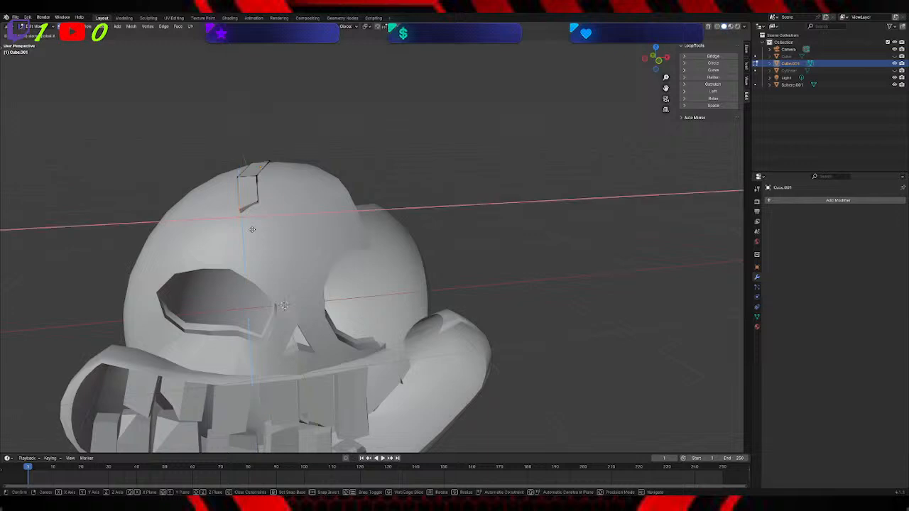
{"action": "key", "text": "y"}
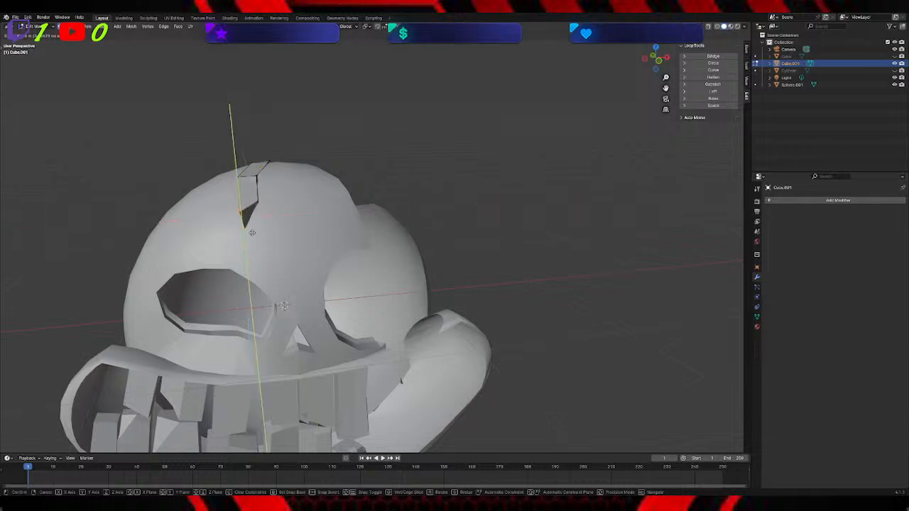
{"action": "left_click", "coordinate": [251, 233]}
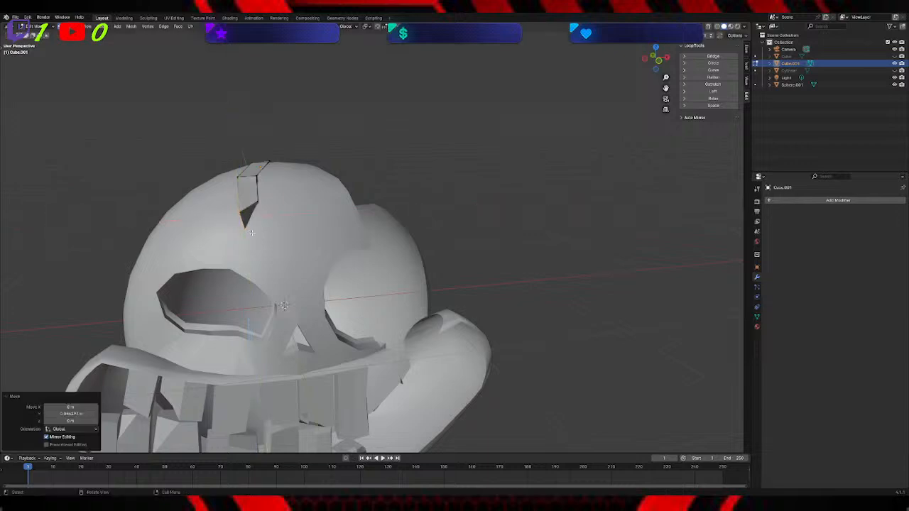
{"action": "key", "text": "g"}
{"action": "key", "text": "z"}
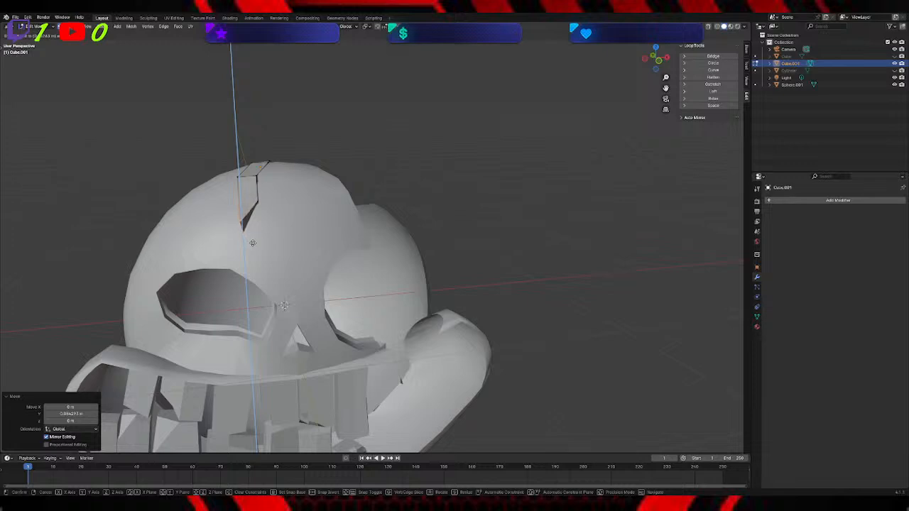
{"action": "left_click", "coordinate": [254, 247]}
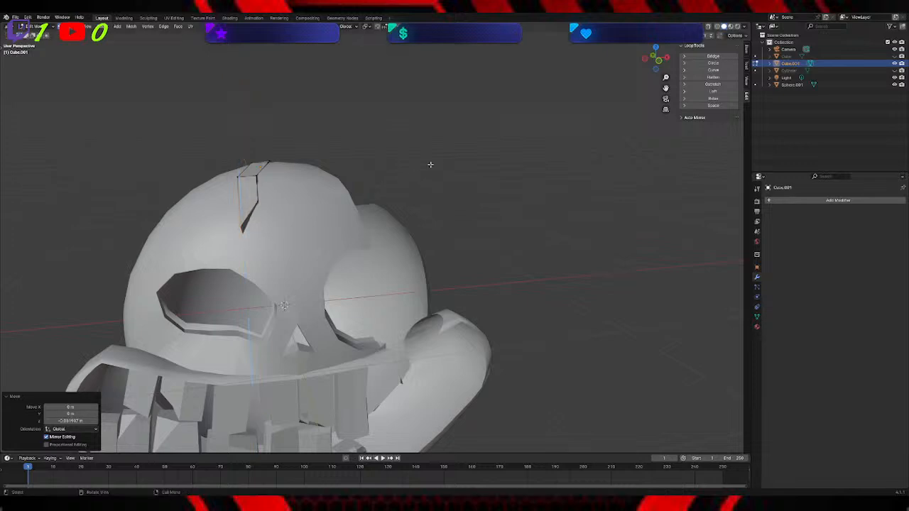
{"action": "mouse_move", "coordinate": [446, 143]}
{"action": "middle_mouse_down"}
{"action": "mouse_move", "coordinate": [475, 142]}
{"action": "mouse_move", "coordinate": [444, 142]}
{"action": "middle_mouse_up"}
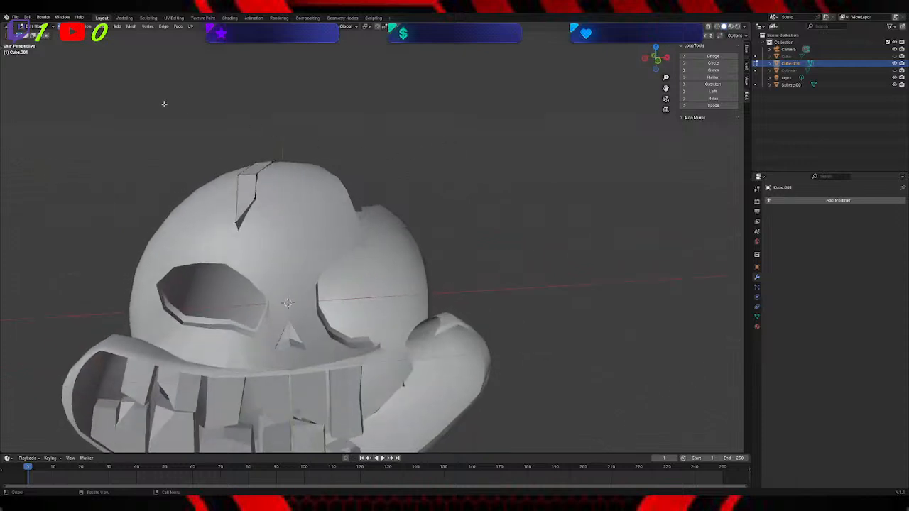
Step: Add a Boolean modifier with the Difference operation to the skull
{"action": "key", "text": "Tab"}
{"action": "left_click", "coordinate": [334, 174]}
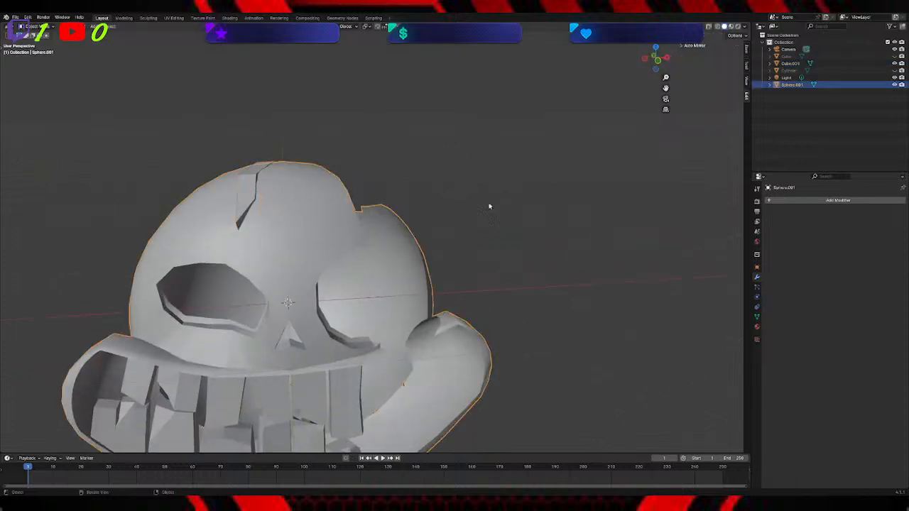
{"action": "left_click", "coordinate": [834, 202]}
{"action": "left_click", "coordinate": [835, 202]}
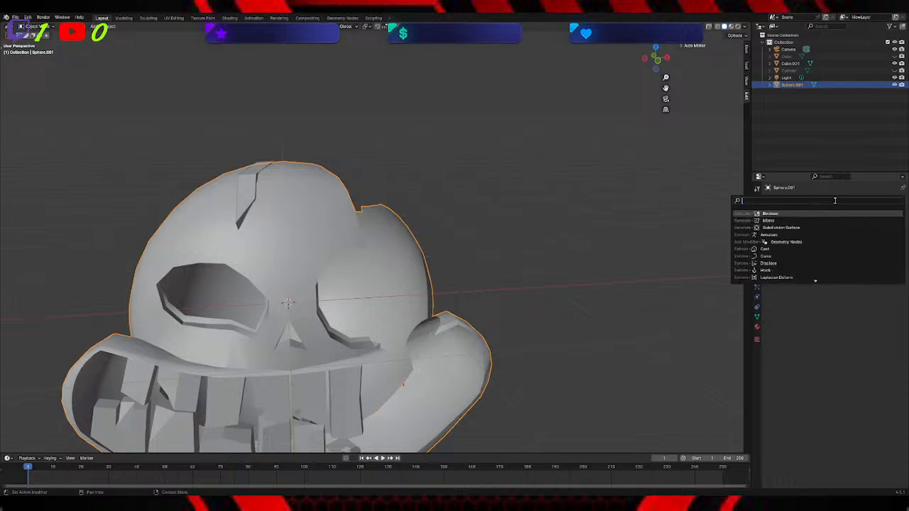
{"action": "left_click", "coordinate": [793, 214]}
Step: Try to cut the strip out of the skull by setting Cube.001 as the Boolean object, and undo the assignment
{"action": "left_click", "coordinate": [827, 241]}
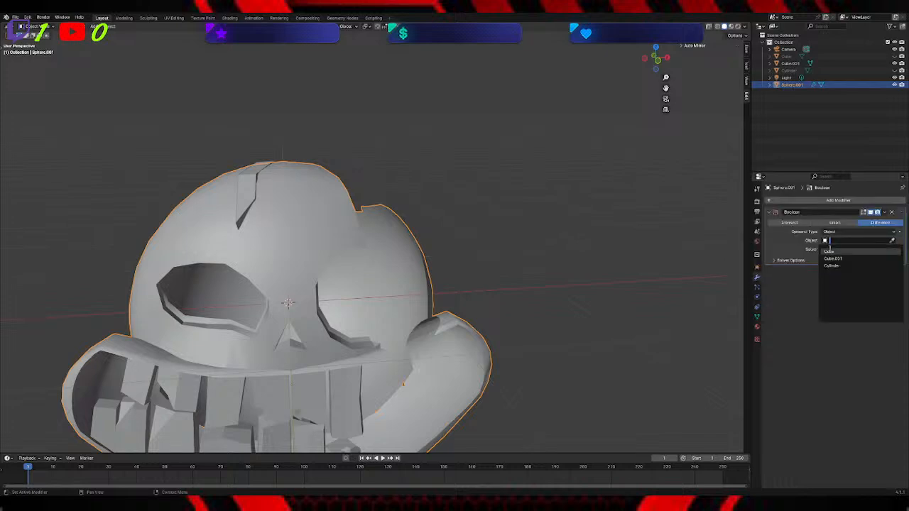
{"action": "left_click", "coordinate": [833, 261]}
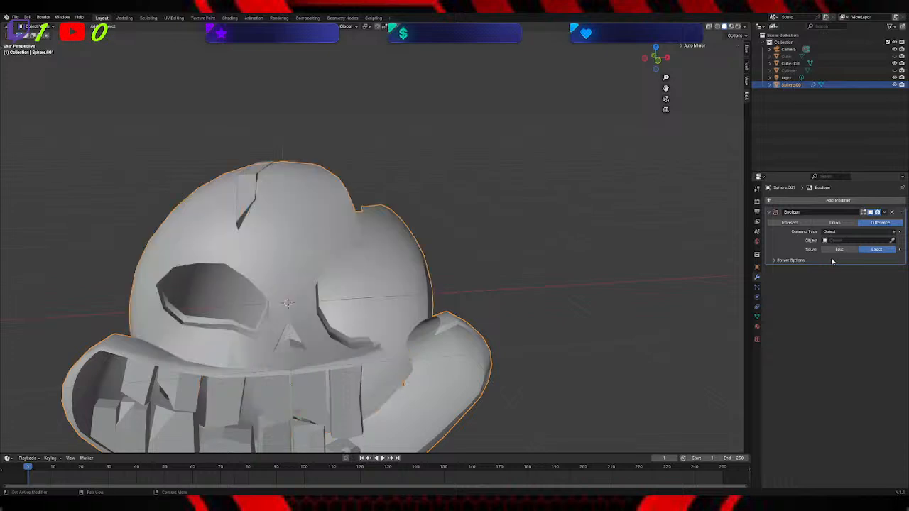
{"action": "left_click", "coordinate": [242, 172]}
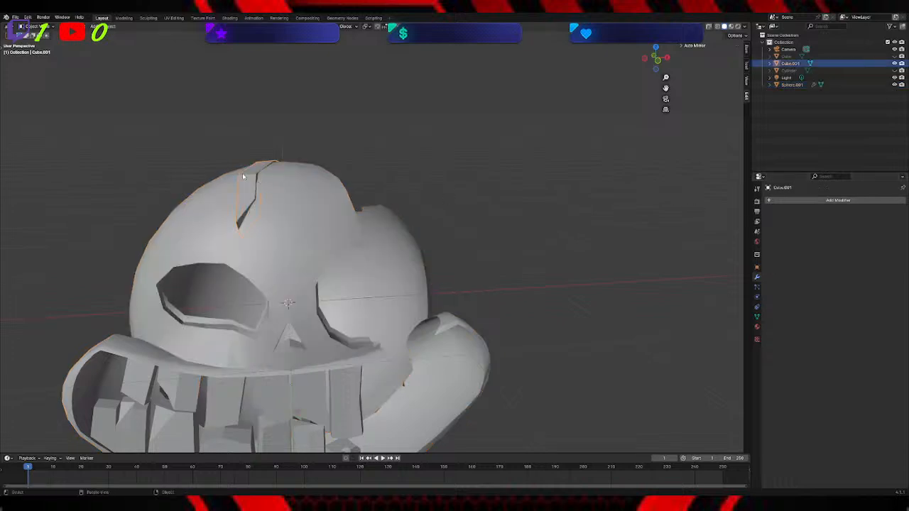
{"action": "left_click", "coordinate": [336, 217]}
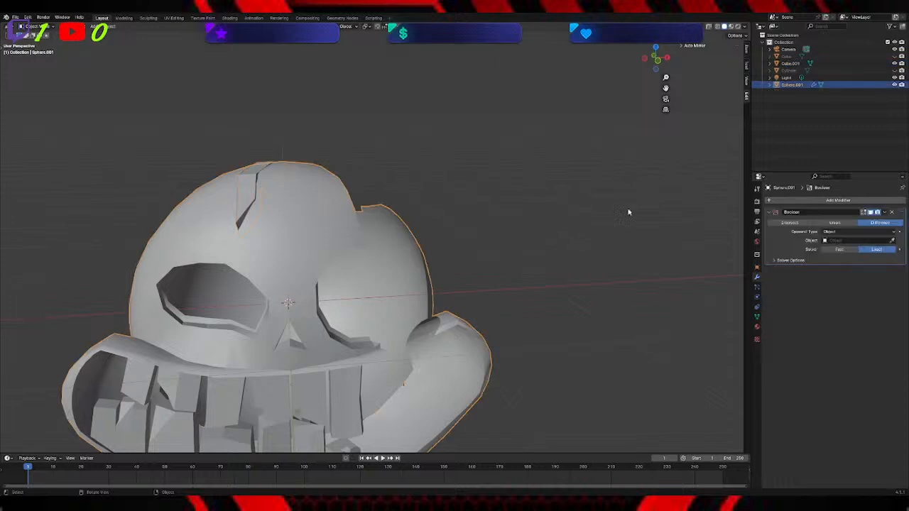
{"action": "left_click", "coordinate": [845, 240]}
{"action": "left_click", "coordinate": [845, 260]}
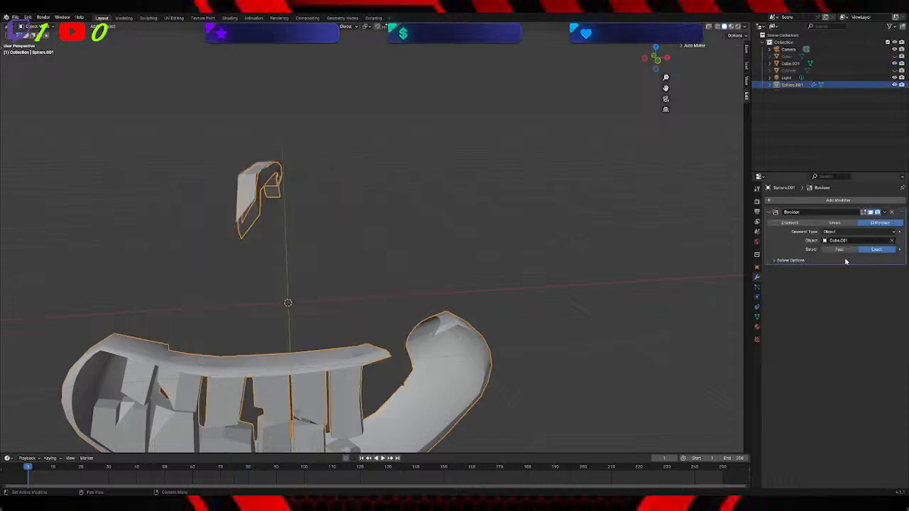
{"action": "middle_click_drag", "start_coordinate": [617, 194], "coordinate": [585, 162]}
{"action": "key", "text": "ctrl+z"}
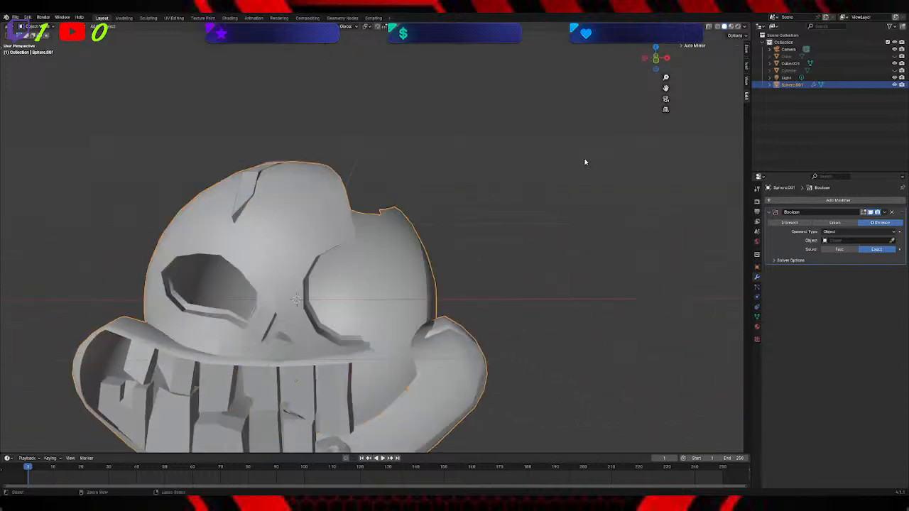
Step: Show the scene in wireframe, retry the Boolean with Cube.001 as its object, and undo the assignment again
{"action": "key", "text": "z"}
{"action": "left_click", "coordinate": [512, 162]}
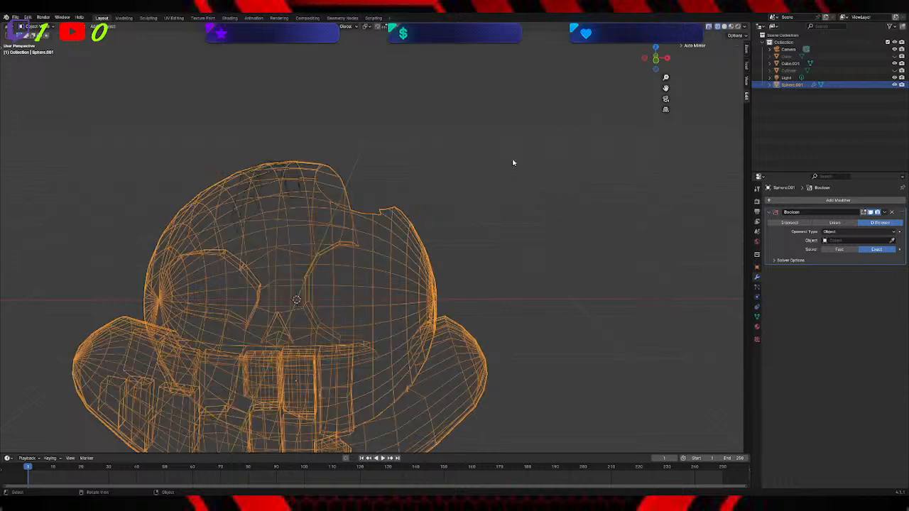
{"action": "left_click", "coordinate": [841, 241]}
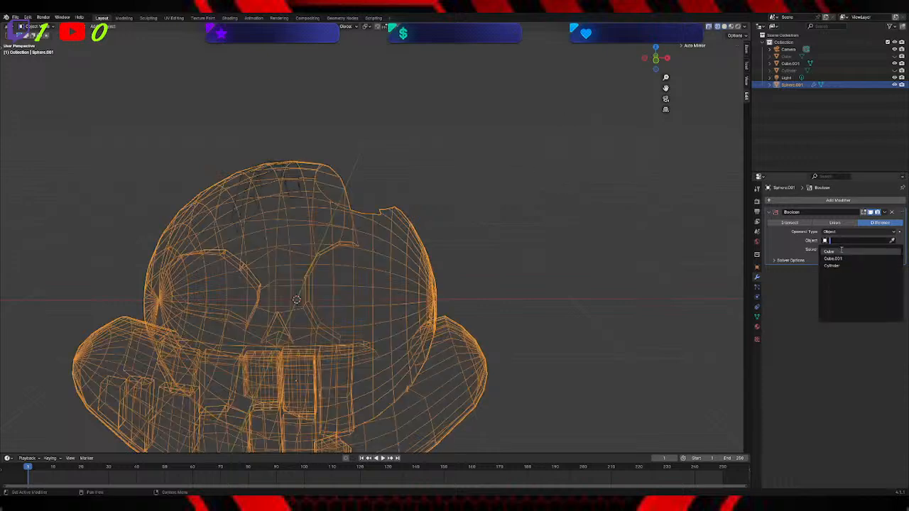
{"action": "left_click", "coordinate": [839, 258]}
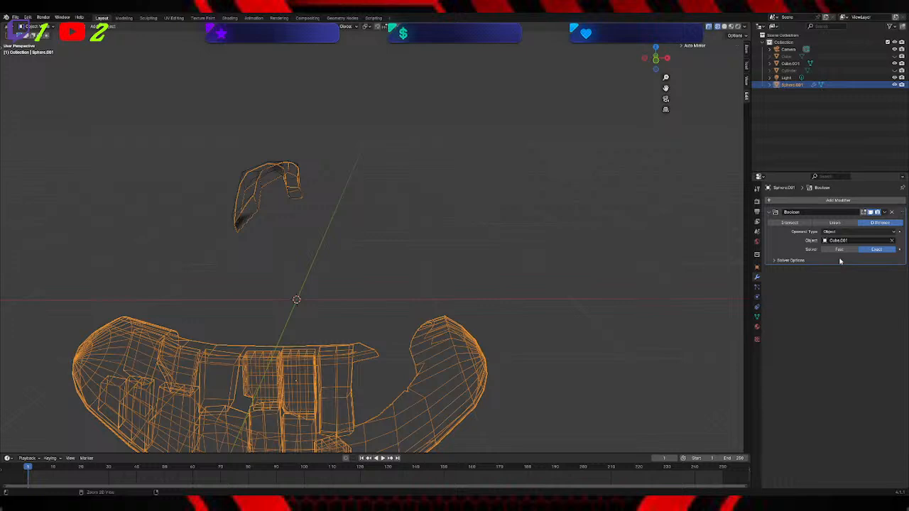
{"action": "key", "text": "ctrl+z"}
Step: Enable Self Intersection and Hole Tolerant in the Boolean's solver options and set its object to Cube.001
{"action": "left_click", "coordinate": [797, 260]}
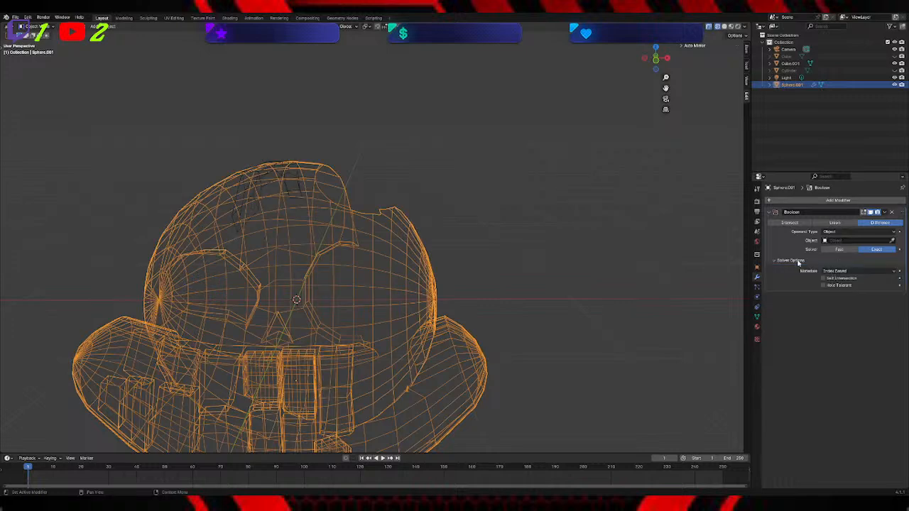
{"action": "left_click", "coordinate": [823, 285]}
{"action": "left_click", "coordinate": [827, 240]}
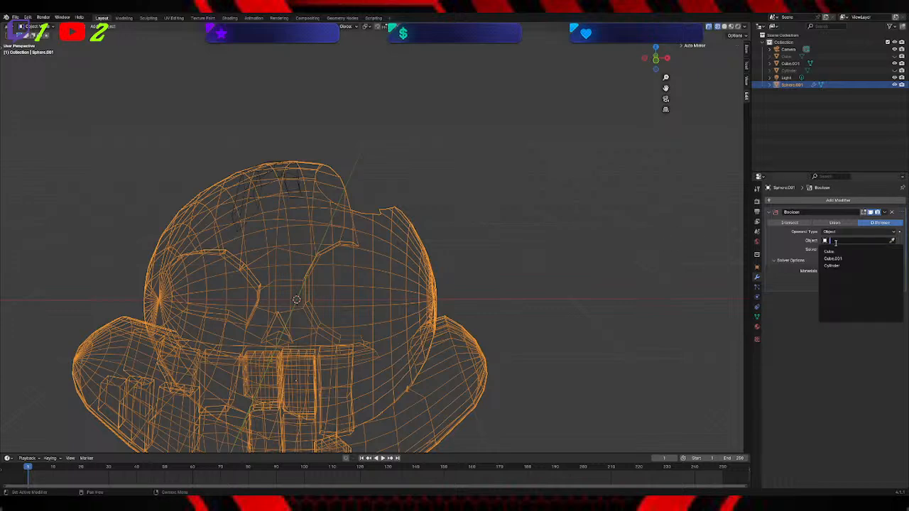
{"action": "left_click", "coordinate": [834, 258]}
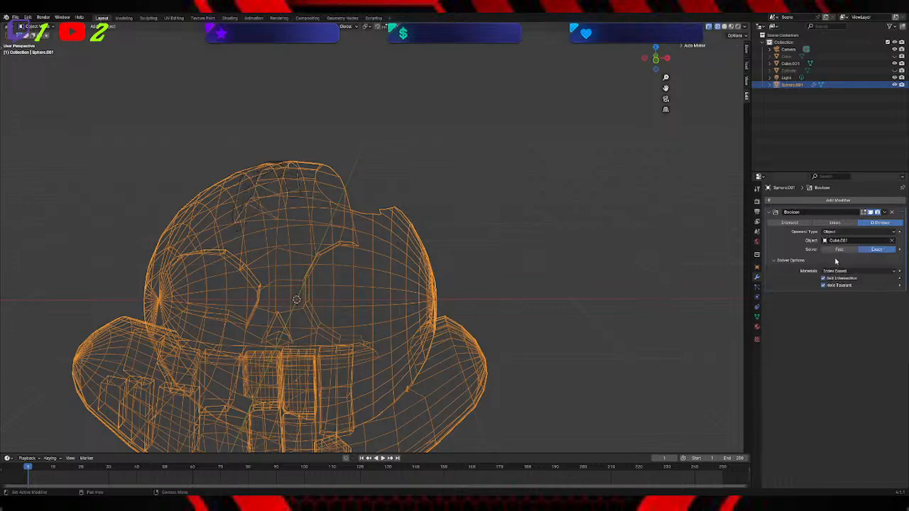
Step: Deselect the skull, switch the viewport to solid shading and look over the Boolean result on the forehead
{"action": "middle_click_drag", "start_coordinate": [557, 147], "coordinate": [575, 159]}
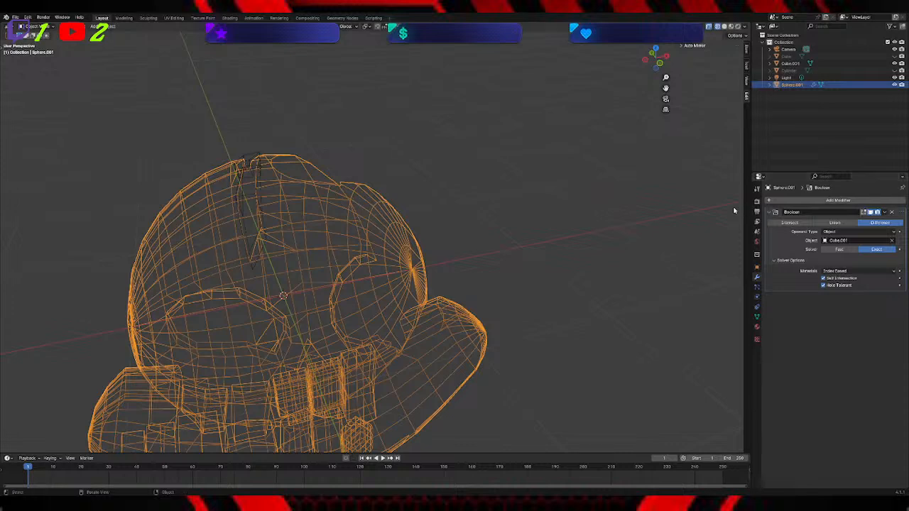
{"action": "left_click", "coordinate": [703, 210]}
{"action": "key", "text": "z"}
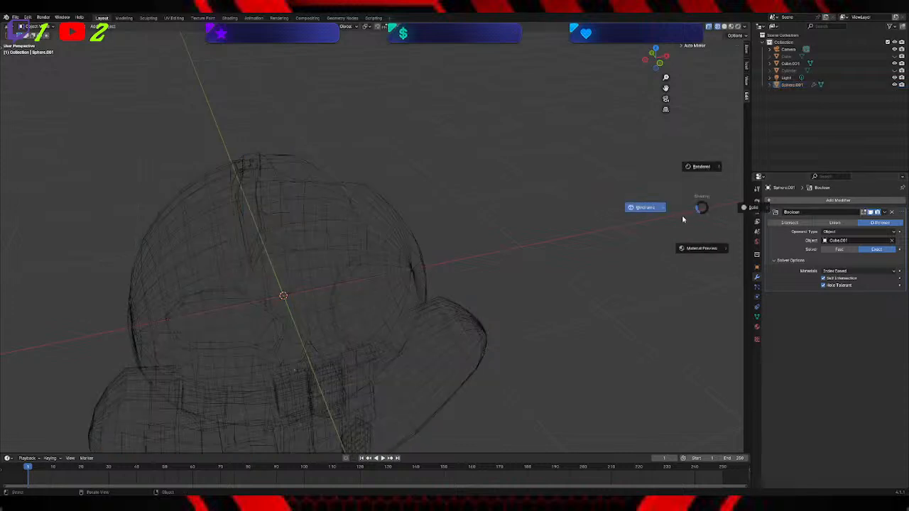
{"action": "left_click", "coordinate": [746, 206]}
{"action": "middle_click_drag", "start_coordinate": [659, 197], "coordinate": [667, 169]}
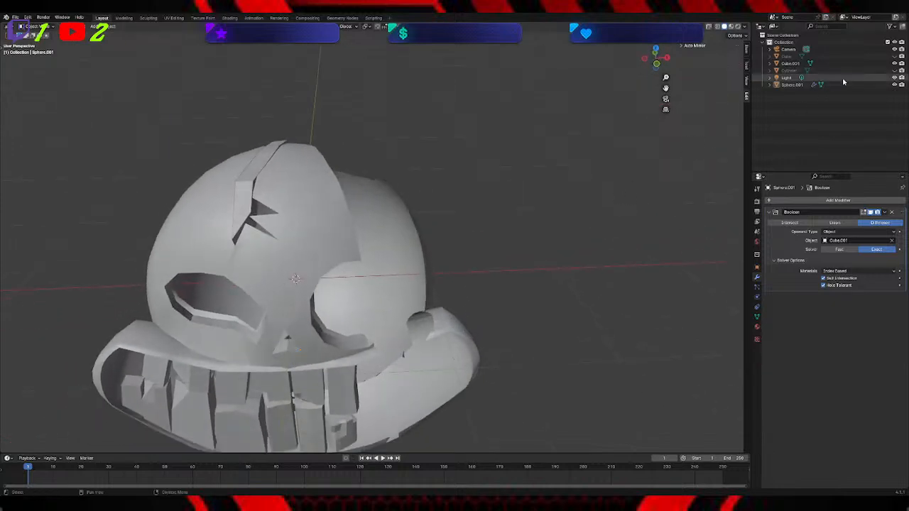
Step: Hide Cube.001 to check the cut, and undo back to before the Boolean object was assigned
{"action": "left_click", "coordinate": [894, 63]}
{"action": "middle_click_drag", "start_coordinate": [717, 114], "coordinate": [631, 100]}
{"action": "key", "text": "ctrl+z"}
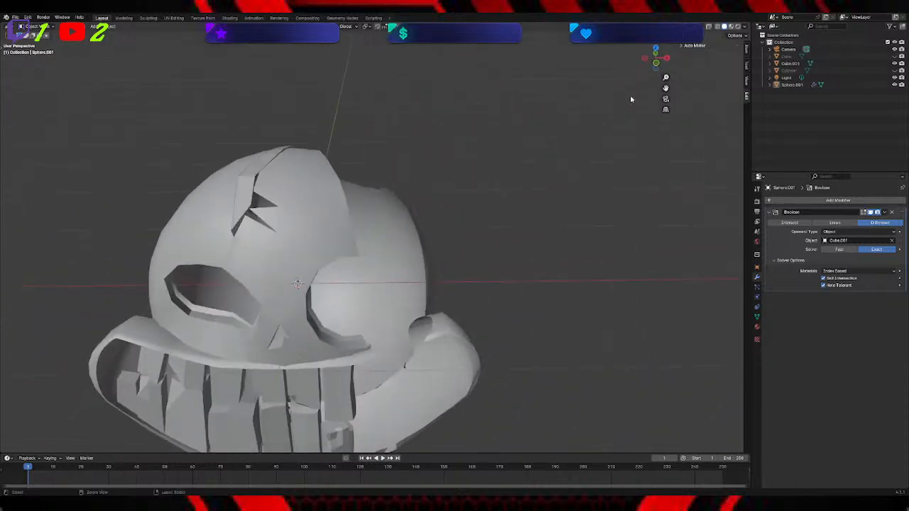
{"action": "key", "text": "ctrl+z"}
{"action": "key", "text": "ctrl+z"}
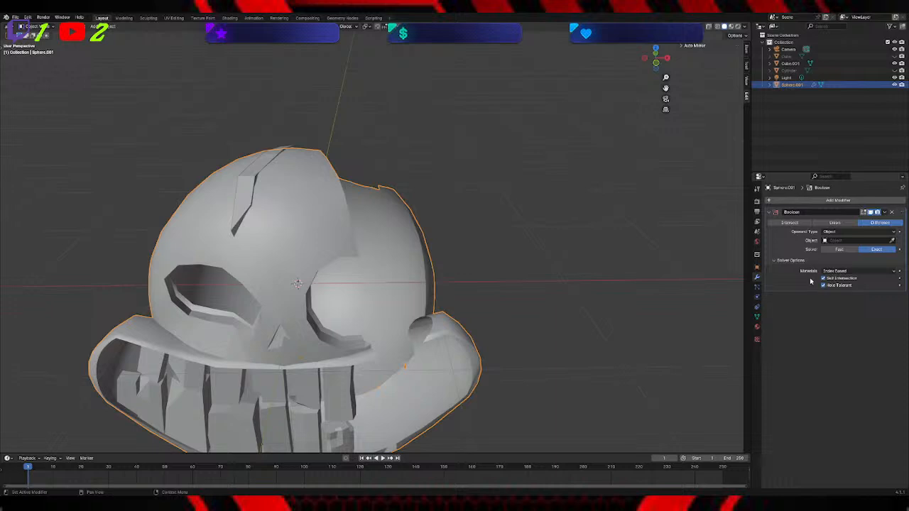
Step: Turn off Hole Tolerant in the Boolean's solver options and set its object to Cube.001
{"action": "left_click", "coordinate": [824, 285]}
{"action": "middle_click_drag", "start_coordinate": [542, 187], "coordinate": [559, 184]}
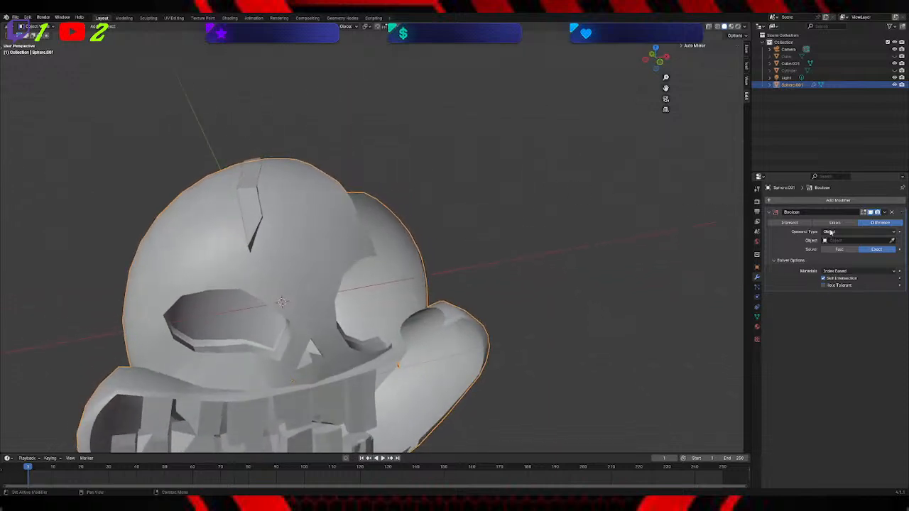
{"action": "left_click", "coordinate": [832, 241]}
{"action": "left_click", "coordinate": [833, 263]}
Step: Hide the Cube.001 cutter and inspect the crack in the skull from several sides
{"action": "left_click", "coordinate": [894, 63]}
{"action": "middle_click_drag", "start_coordinate": [551, 128], "coordinate": [543, 109]}
{"action": "scroll", "coordinate": [536, 109], "scroll_direction": "down", "scroll_amount": 6}
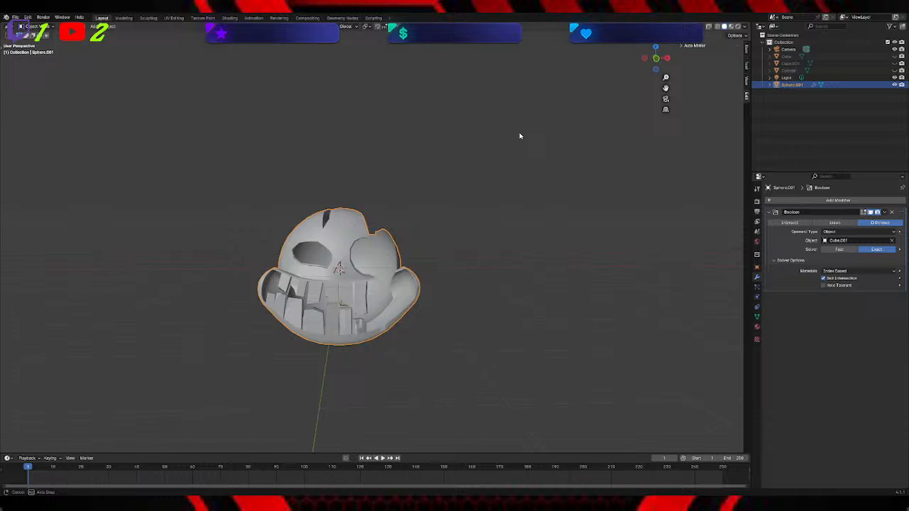
{"action": "middle_click_drag", "start_coordinate": [519, 136], "coordinate": [570, 193]}
{"action": "middle_click_drag", "start_coordinate": [513, 189], "coordinate": [427, 168]}
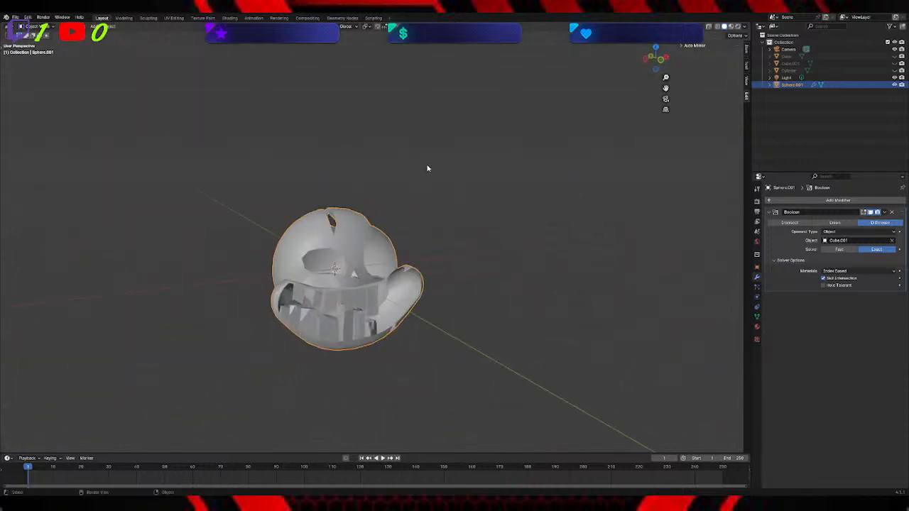
Step: Deselect the skull and apply its Boolean modifier to make the crack permanent
{"action": "left_click", "coordinate": [390, 162]}
{"action": "middle_click_drag", "start_coordinate": [365, 129], "coordinate": [360, 139]}
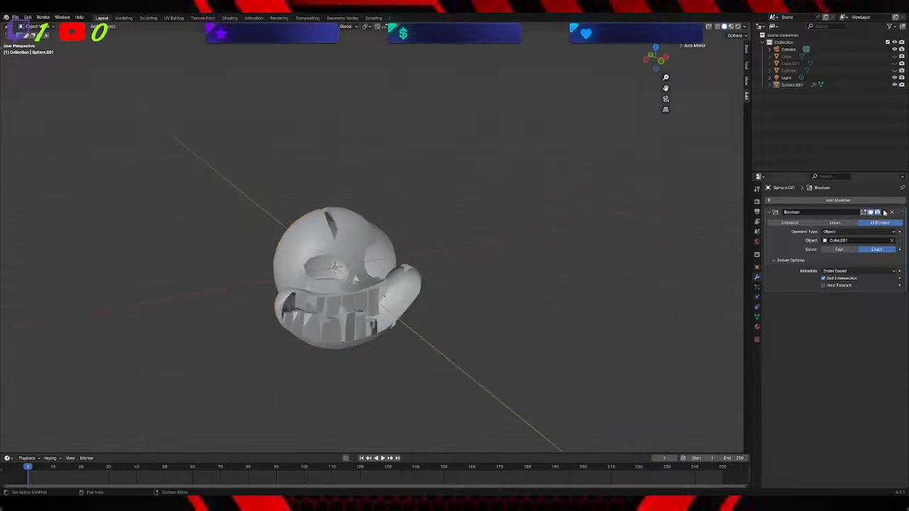
{"action": "left_click", "coordinate": [883, 212]}
{"action": "left_click", "coordinate": [852, 218]}
{"action": "middle_click_drag", "start_coordinate": [366, 142], "coordinate": [272, 150]}
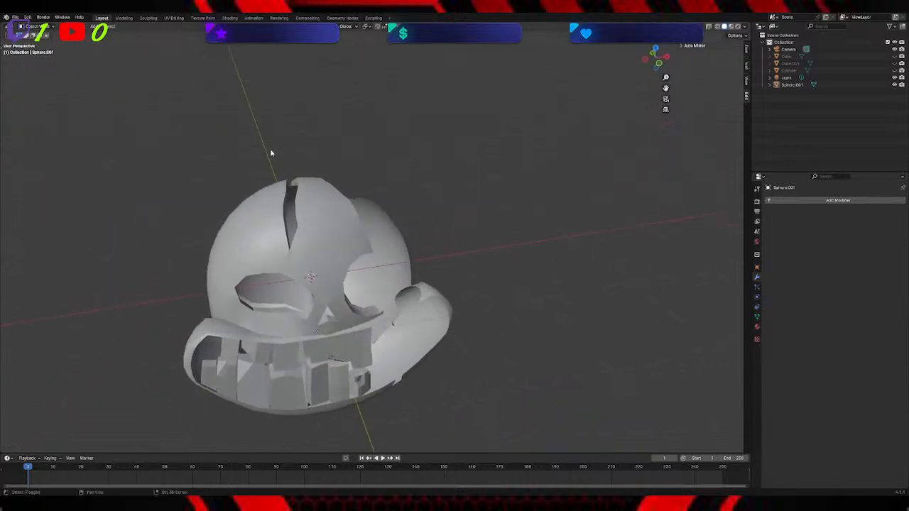
{"action": "key", "text": "shift+a"}
{"action": "mouse_move", "coordinate": [270, 149]}
{"action": "left_click", "coordinate": [308, 163]}
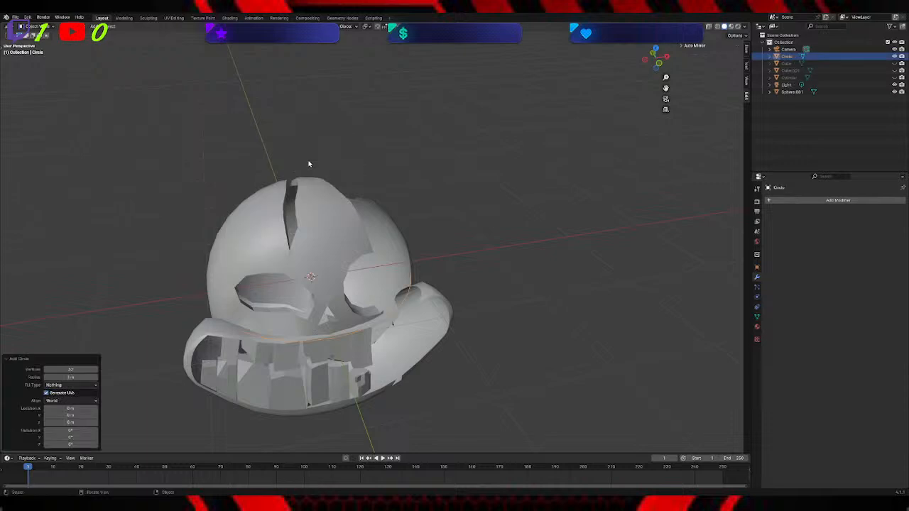
{"action": "key", "text": "ctrl+z"}
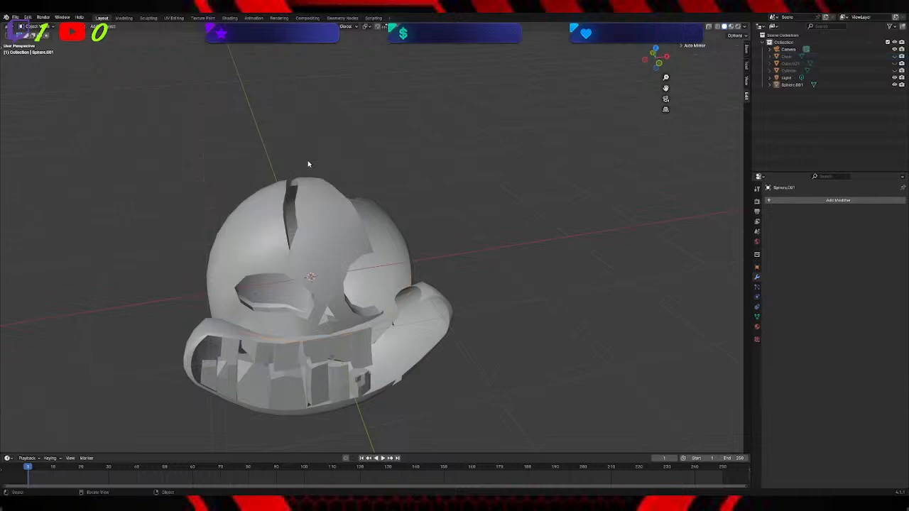
Step: Add a cube mesh and scale it down uniformly to about 0.078
{"action": "key", "text": "shift+a"}
{"action": "mouse_move", "coordinate": [309, 165]}
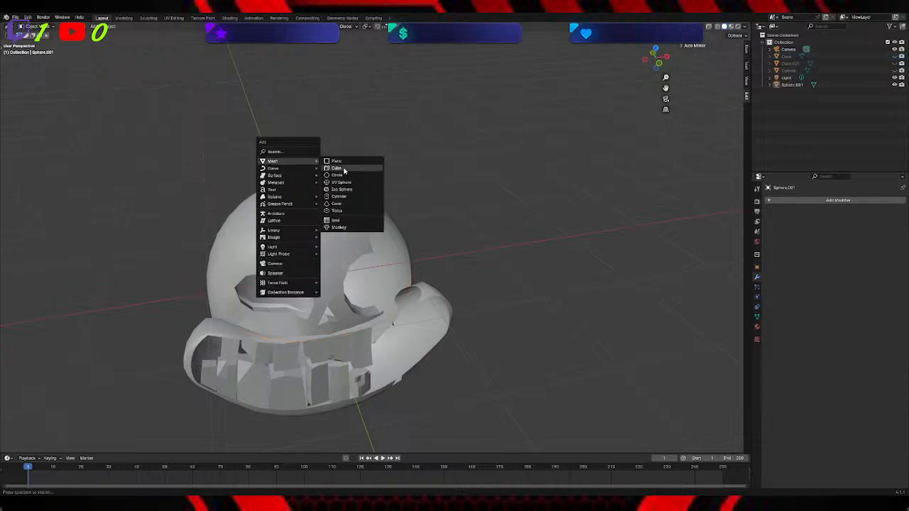
{"action": "left_click", "coordinate": [341, 172]}
{"action": "key", "text": "s"}
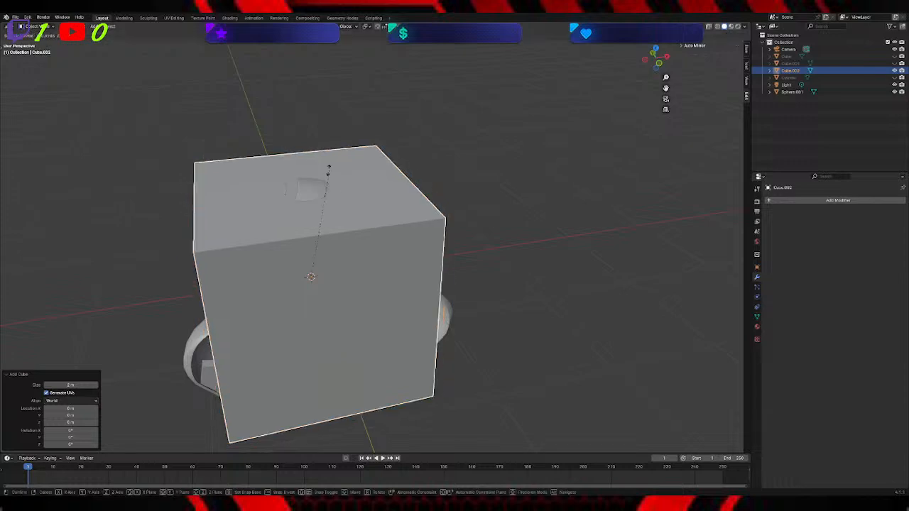
{"action": "left_click", "coordinate": [302, 270]}
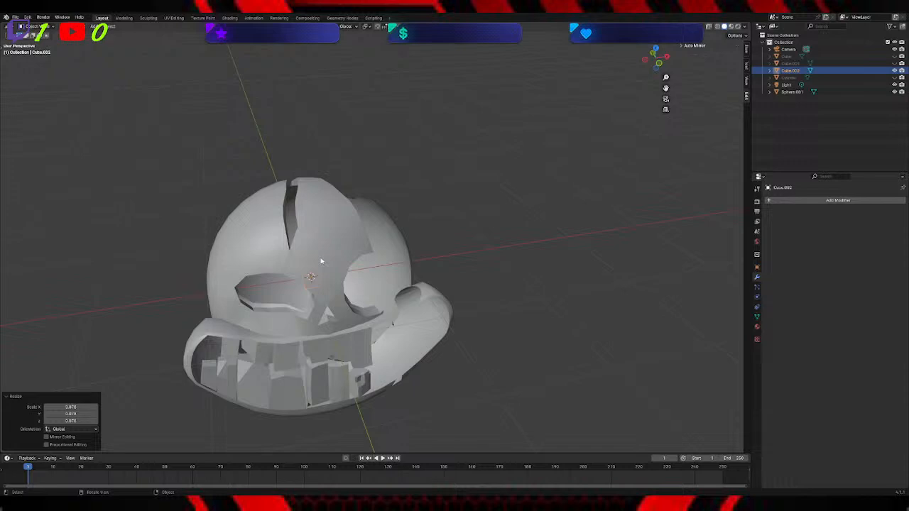
Step: Move the small cube up and forward along Y so it sits partly embedded in the forehead beside the crack
{"action": "key", "text": "g"}
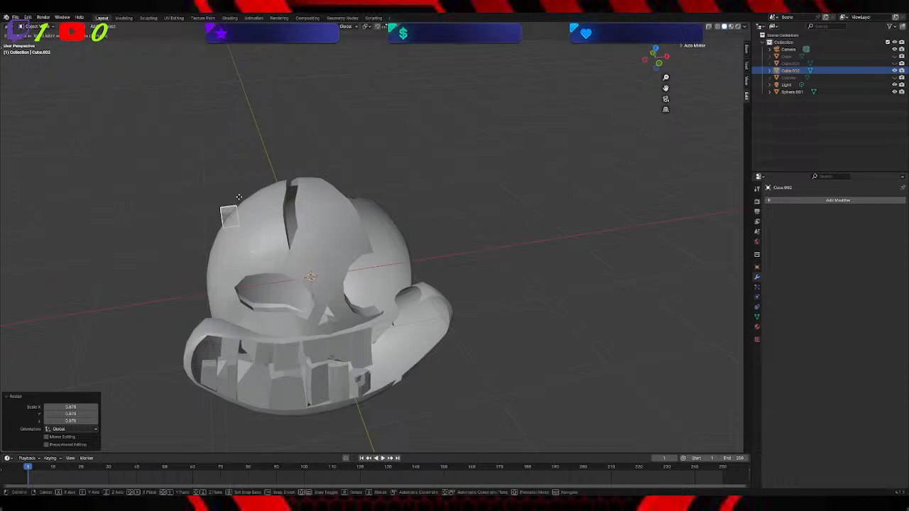
{"action": "left_click", "coordinate": [240, 200]}
{"action": "middle_click_drag", "start_coordinate": [240, 199], "coordinate": [310, 189]}
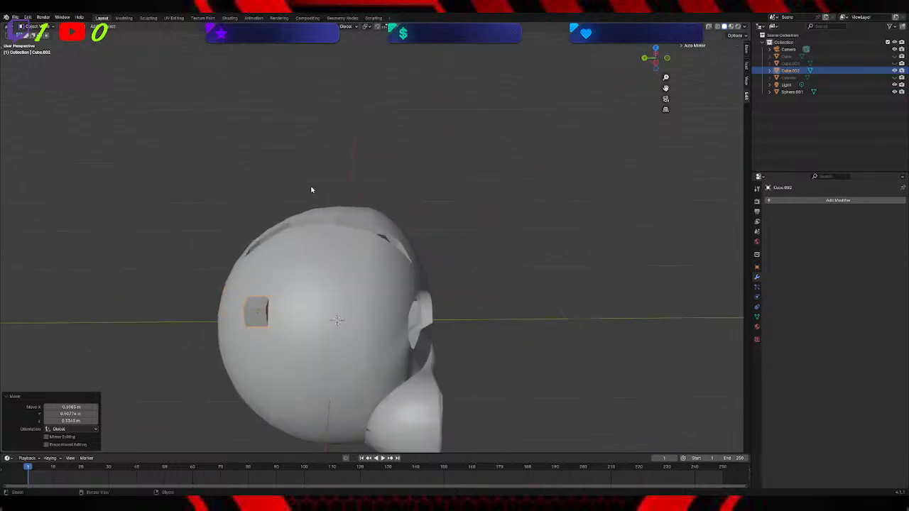
{"action": "left_click", "coordinate": [311, 189]}
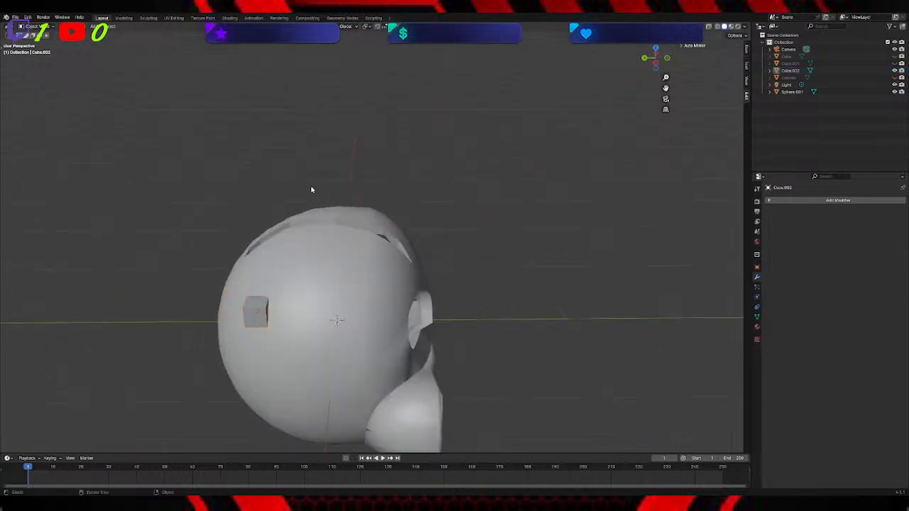
{"action": "left_click", "coordinate": [264, 305]}
{"action": "key", "text": "g"}
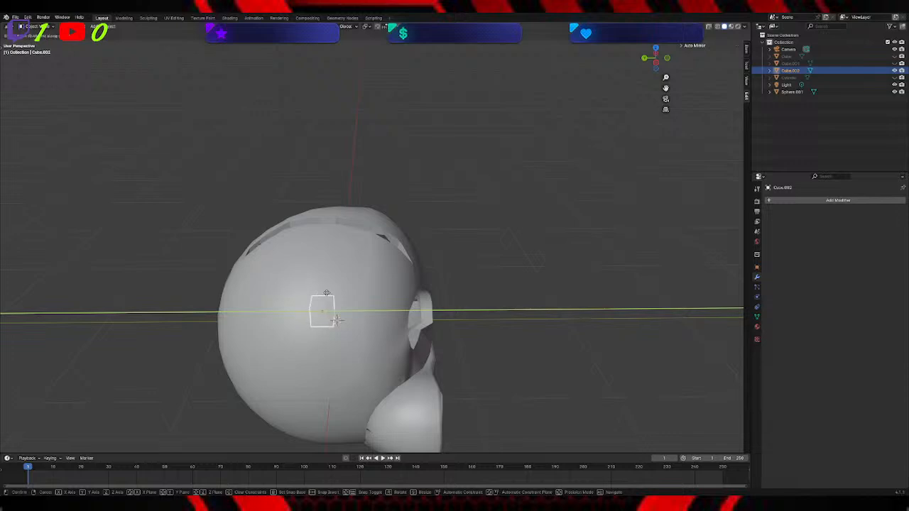
{"action": "left_click", "coordinate": [386, 302]}
{"action": "middle_click_drag", "start_coordinate": [385, 301], "coordinate": [447, 276]}
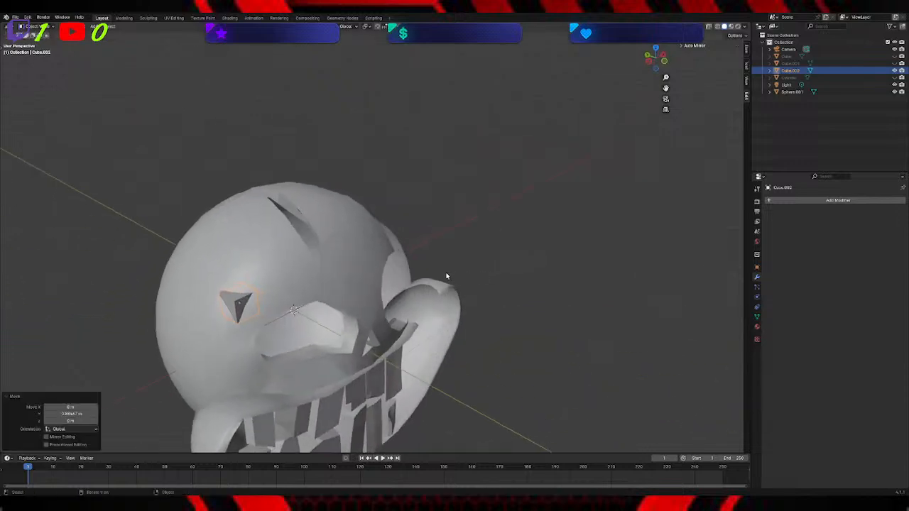
{"action": "key", "text": "g"}
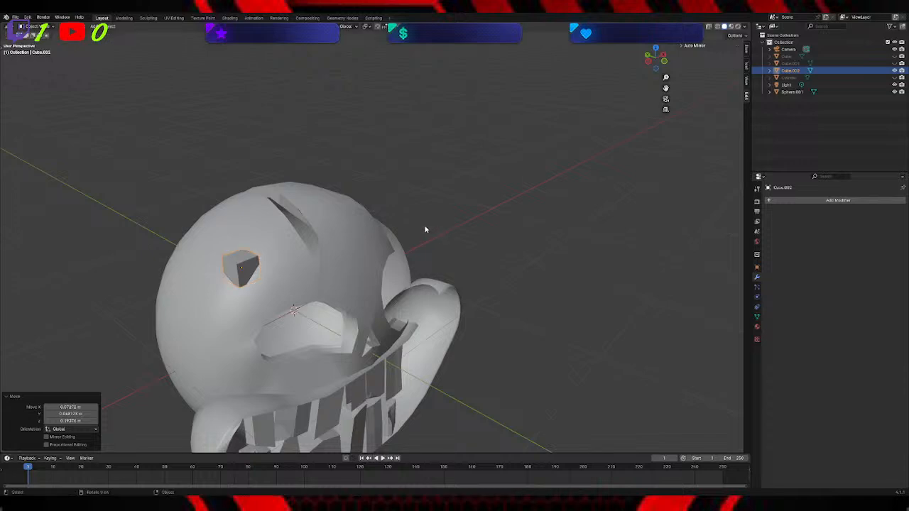
Step: Rotate the small cube, mainly about the Z axis, so one face lines up with the skull's curved surface
{"action": "key", "text": "r"}
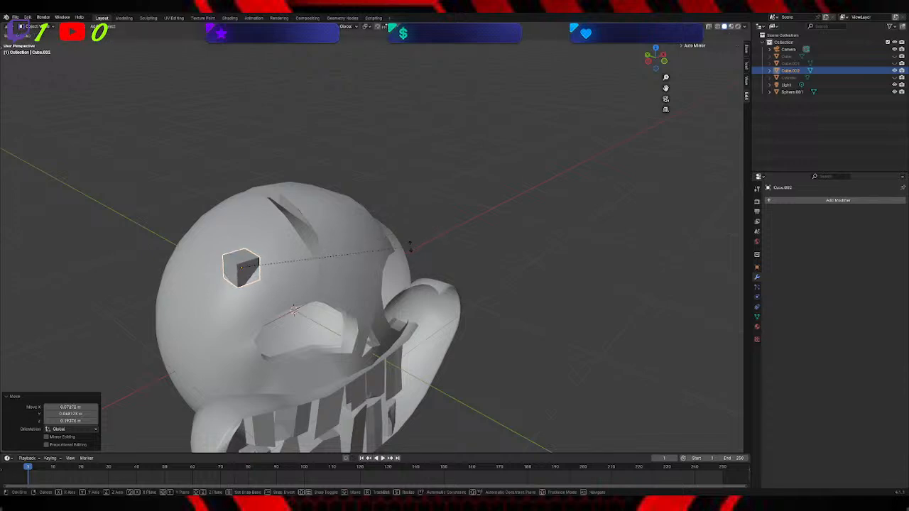
{"action": "left_click", "coordinate": [410, 246]}
{"action": "key", "text": "r"}
{"action": "key", "text": "z"}
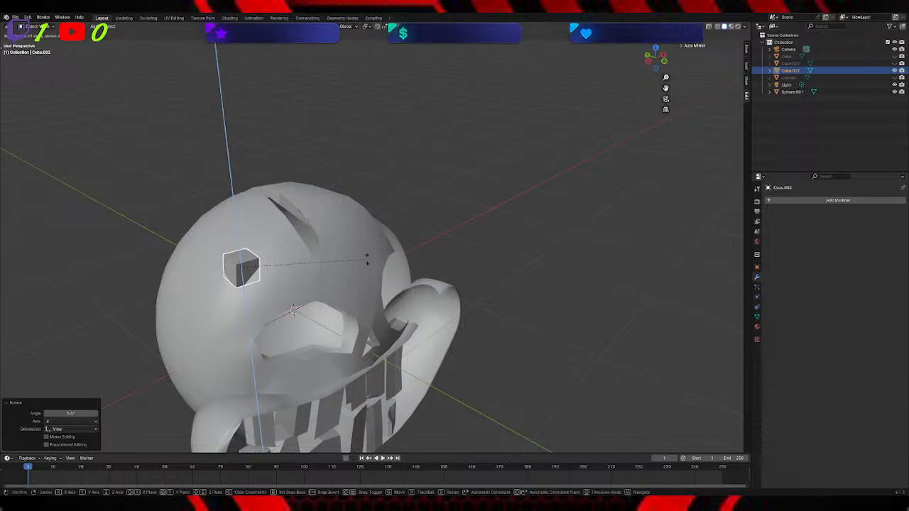
{"action": "left_click", "coordinate": [263, 279]}
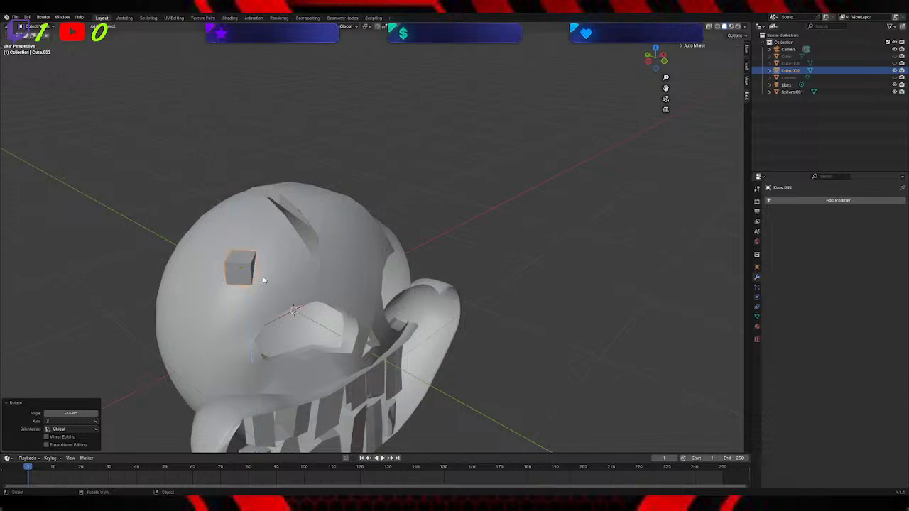
{"action": "key", "text": "r"}
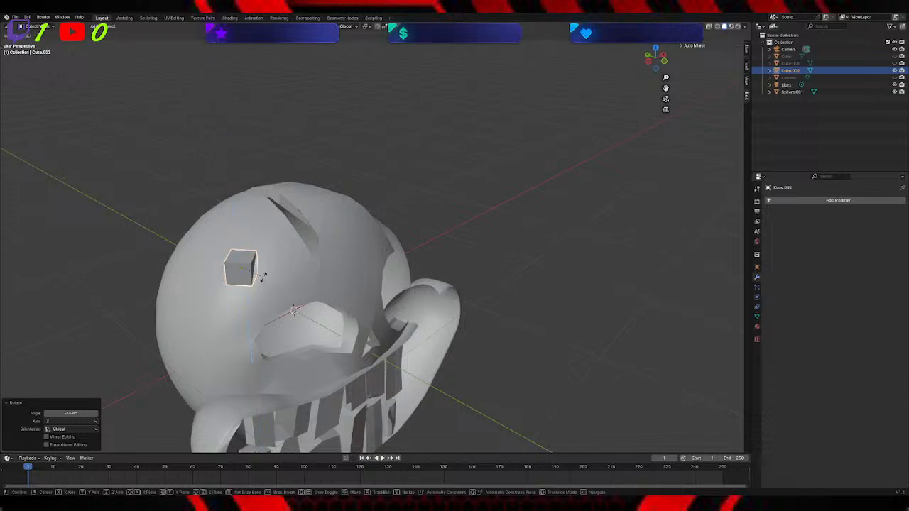
{"action": "left_click", "coordinate": [264, 279]}
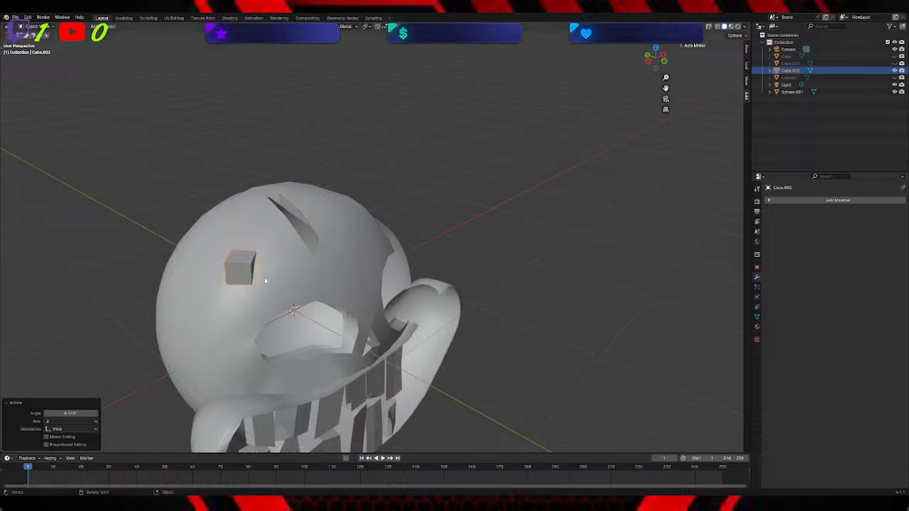
Step: Tilt the small cube from a side view to follow the slope of the forehead
{"action": "middle_click_drag", "start_coordinate": [421, 232], "coordinate": [349, 216]}
{"action": "key", "text": "r"}
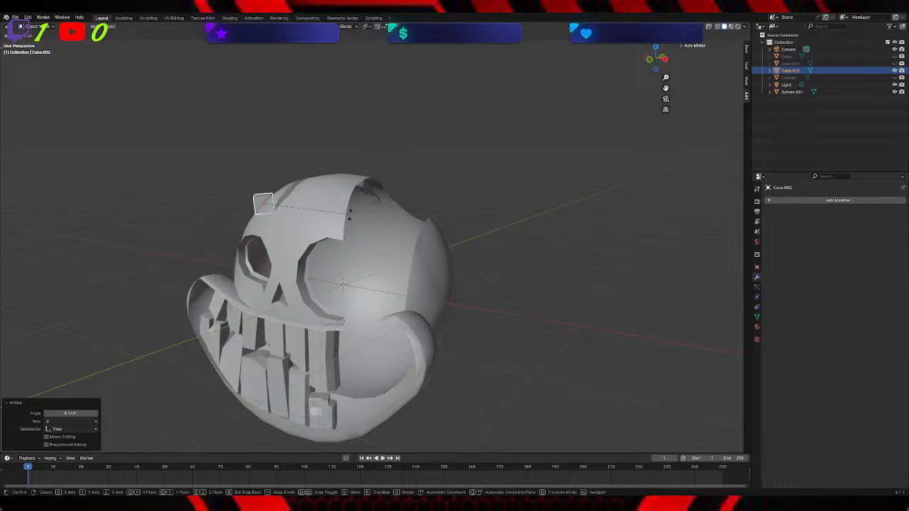
{"action": "left_click", "coordinate": [307, 182]}
Step: Nudge the small cube along the X axis on the forehead
{"action": "middle_click_drag", "start_coordinate": [306, 182], "coordinate": [398, 194]}
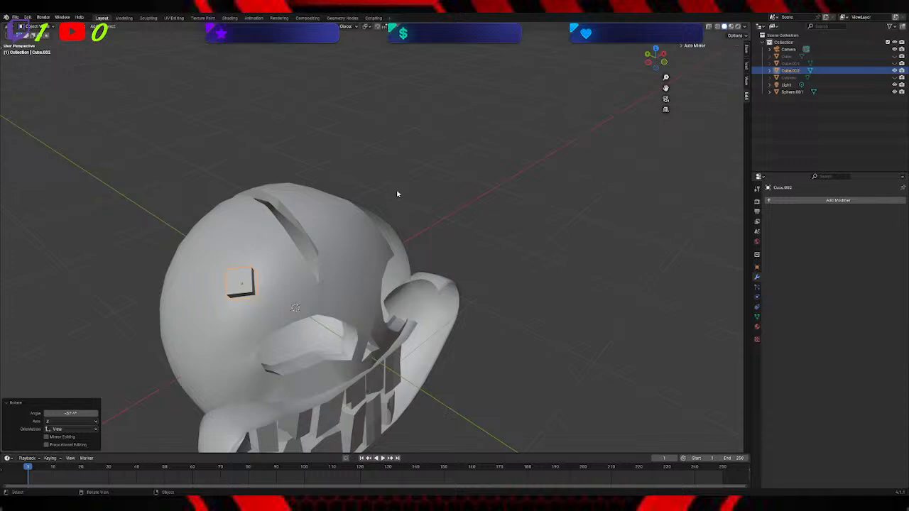
{"action": "key", "text": "g"}
{"action": "key", "text": "x"}
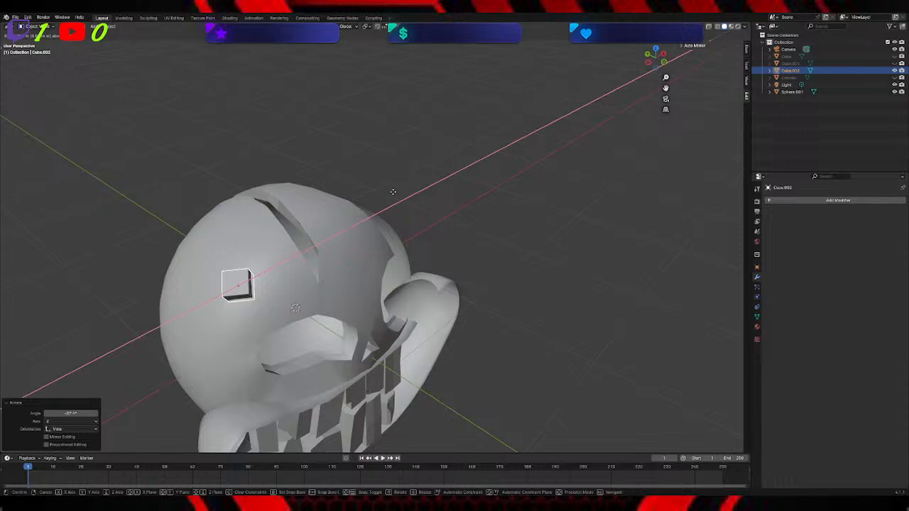
{"action": "left_click", "coordinate": [397, 193]}
Step: Narrow the small cube along the X axis in two passes, using a scale of about 0.147 for the second
{"action": "key", "text": "g"}
{"action": "key", "text": "x"}
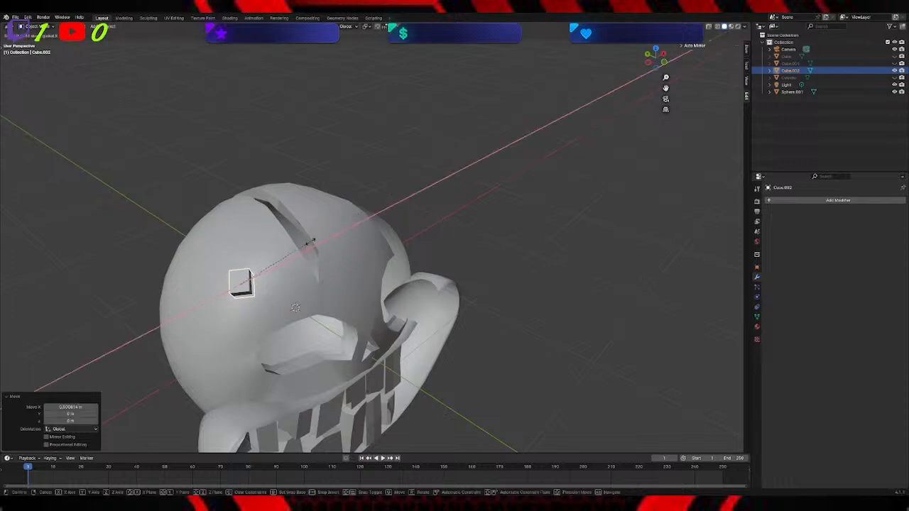
{"action": "key", "text": "s"}
{"action": "left_click", "coordinate": [245, 287]}
{"action": "key", "text": "s"}
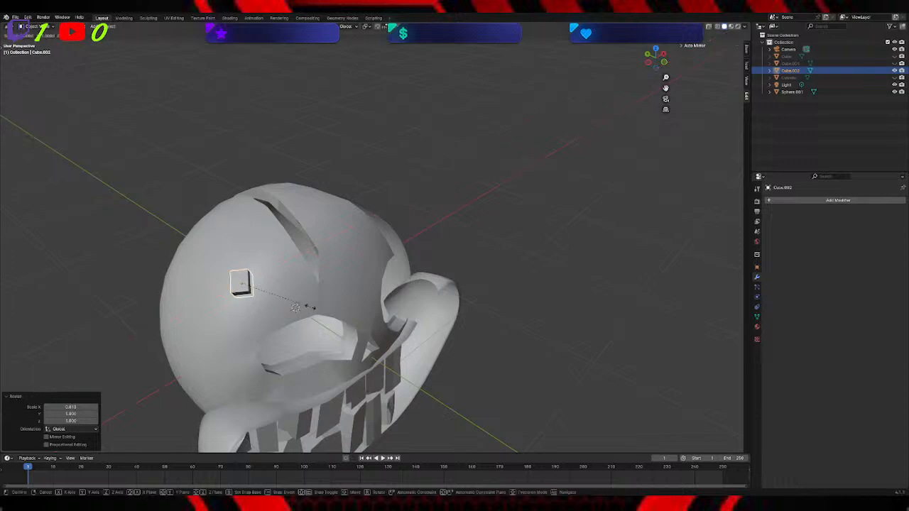
{"action": "key", "text": "z"}
{"action": "key", "text": "x"}
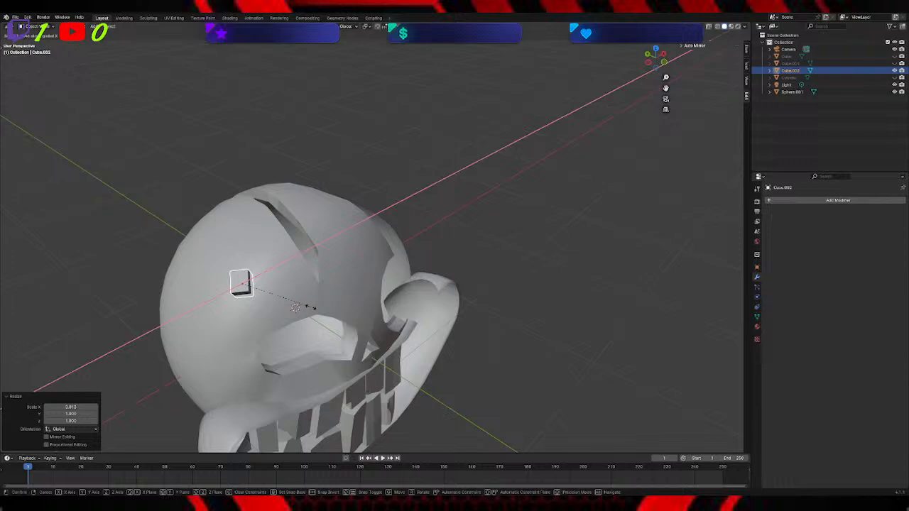
{"action": "left_click", "coordinate": [254, 288]}
Step: Lower the small cube slightly along the Z axis on the forehead
{"action": "middle_click_drag", "start_coordinate": [255, 288], "coordinate": [282, 271]}
{"action": "middle_click_drag", "start_coordinate": [296, 236], "coordinate": [262, 233]}
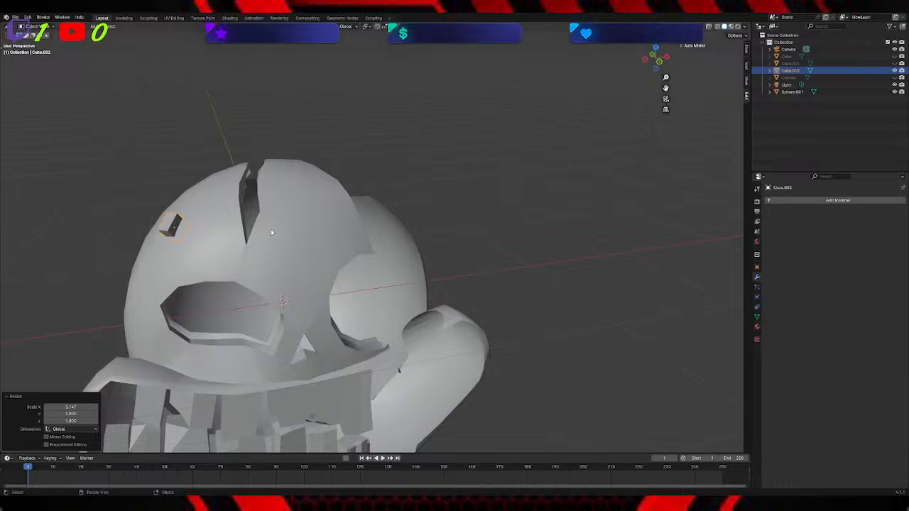
{"action": "key", "text": "g"}
{"action": "key", "text": "z"}
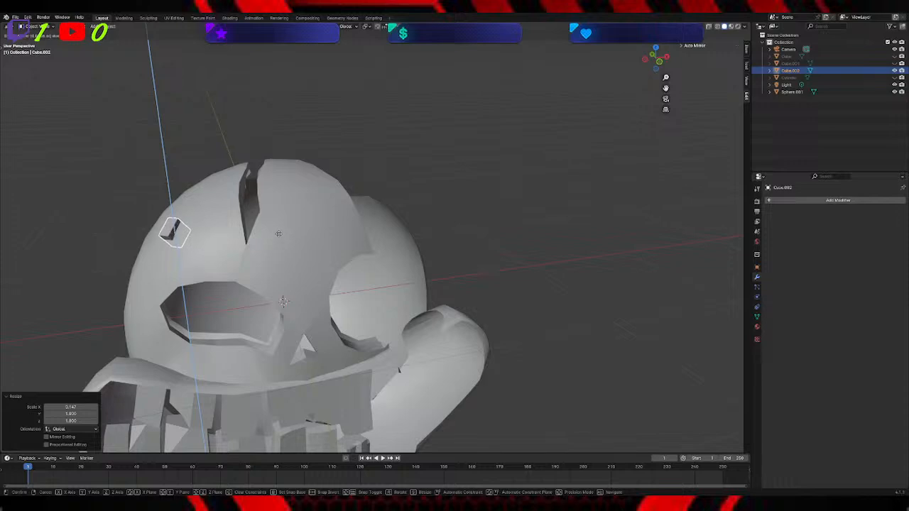
{"action": "left_click", "coordinate": [283, 233]}
Step: Shrink the small cube along the Z axis and shift it slightly so it sits on the forehead surface
{"action": "key", "text": "s"}
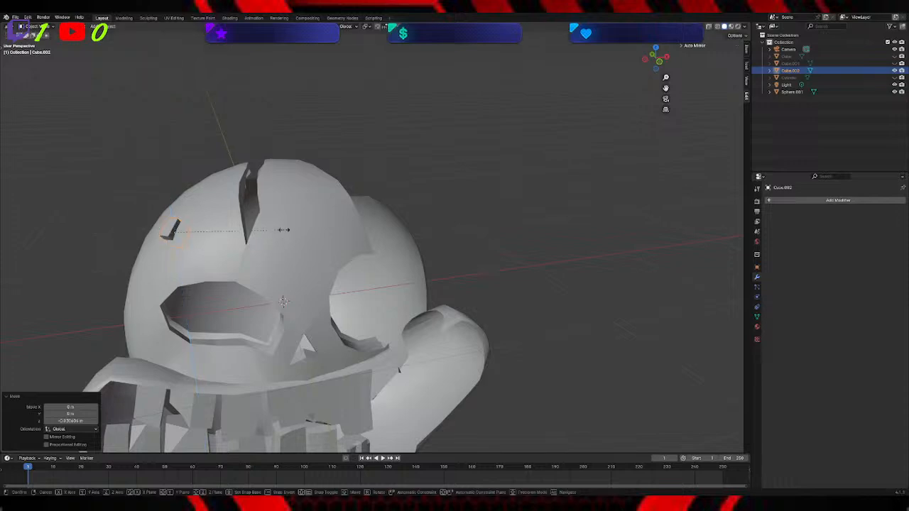
{"action": "key", "text": "z"}
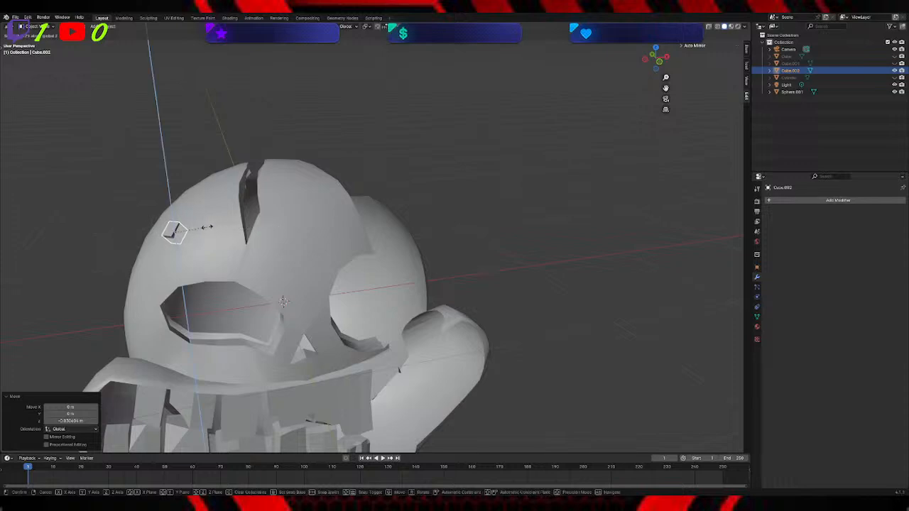
{"action": "left_click", "coordinate": [170, 236]}
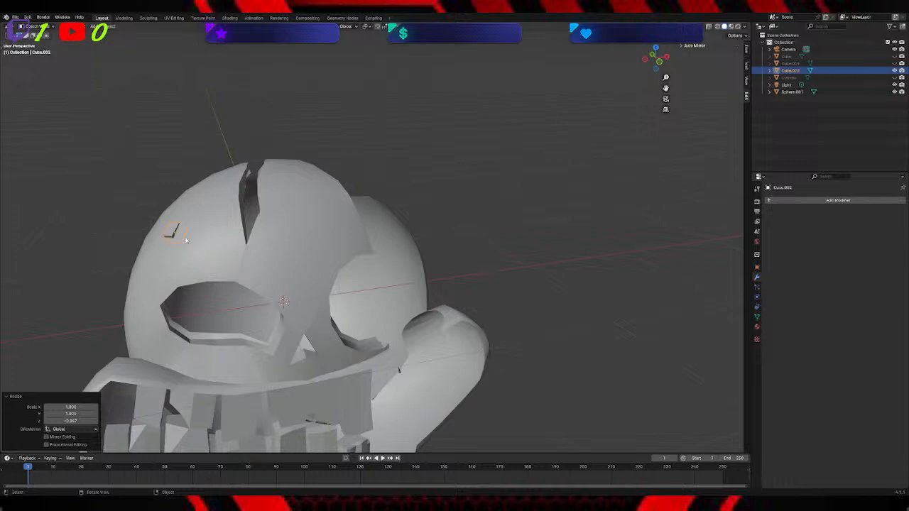
{"action": "key", "text": "g"}
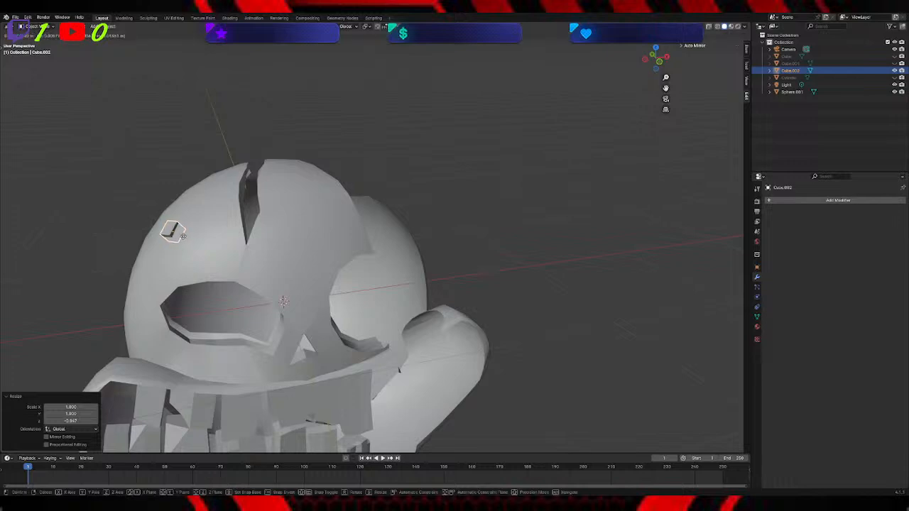
{"action": "left_click", "coordinate": [182, 235]}
Step: Edit the small cube's mesh and pull its lower vertices down along the Z axis
{"action": "middle_click_drag", "start_coordinate": [183, 235], "coordinate": [242, 242]}
{"action": "key", "text": "Tab"}
{"action": "left_click_drag", "start_coordinate": [254, 235], "coordinate": [232, 260]}
{"action": "middle_click_drag", "start_coordinate": [233, 261], "coordinate": [212, 262]}
{"action": "key", "text": "g"}
{"action": "key", "text": "z"}
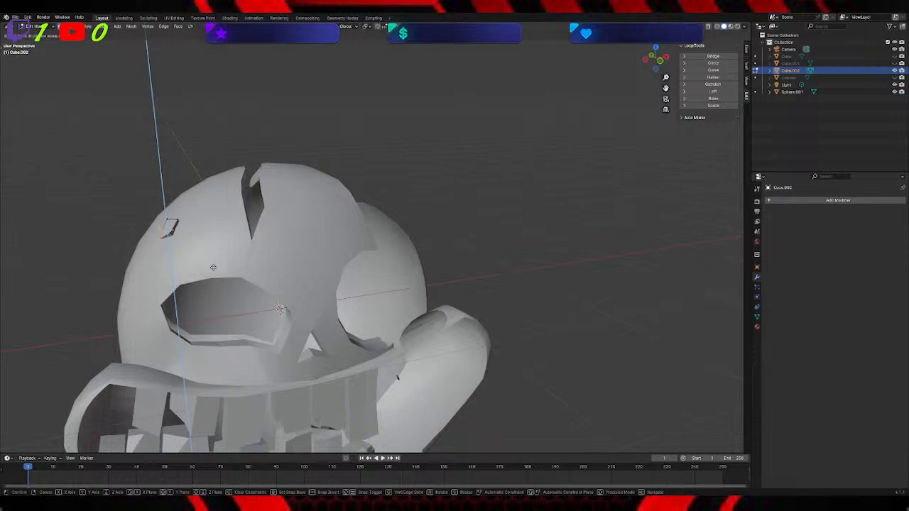
{"action": "left_click", "coordinate": [213, 266]}
Step: Shift the cube's lower vertices along the negative X axis and lower them further along Z to form a pointed crack tip
{"action": "key", "text": "g"}
{"action": "key", "text": "y"}
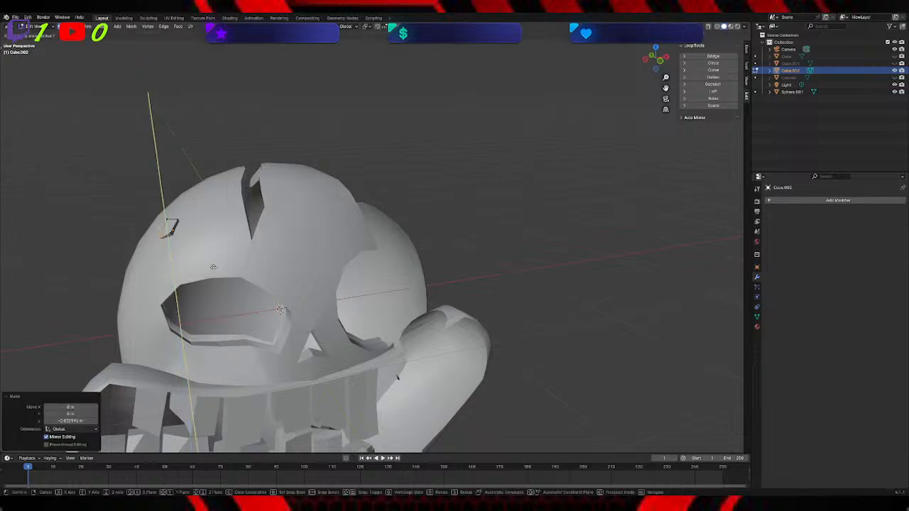
{"action": "key", "text": "z"}
{"action": "key", "text": "x"}
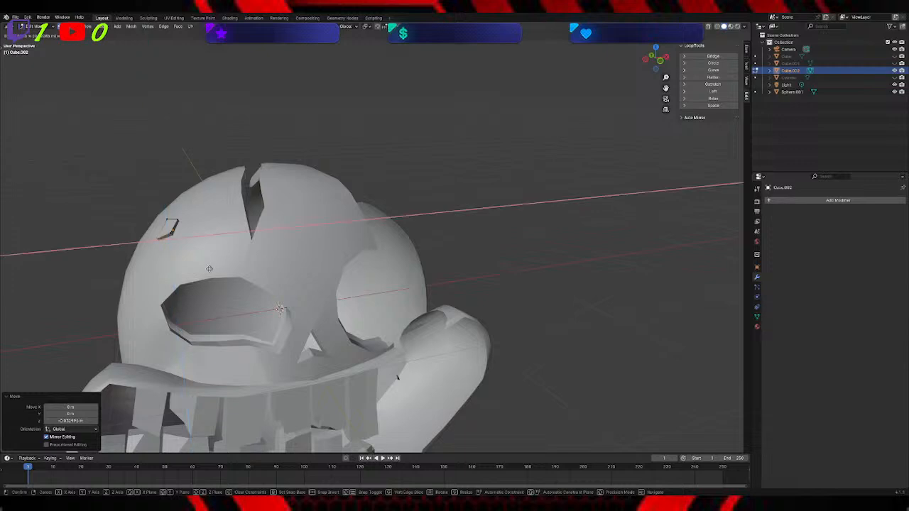
{"action": "left_click", "coordinate": [207, 269]}
{"action": "key", "text": "g"}
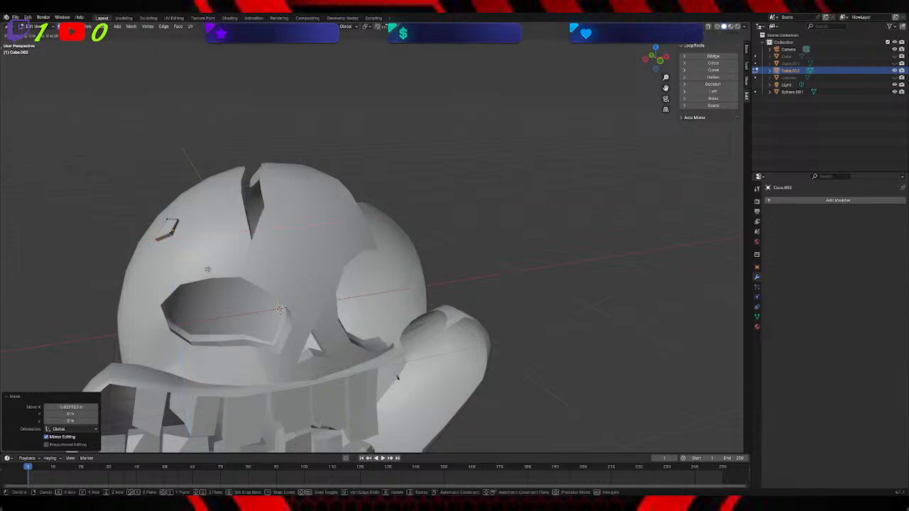
{"action": "key", "text": "z"}
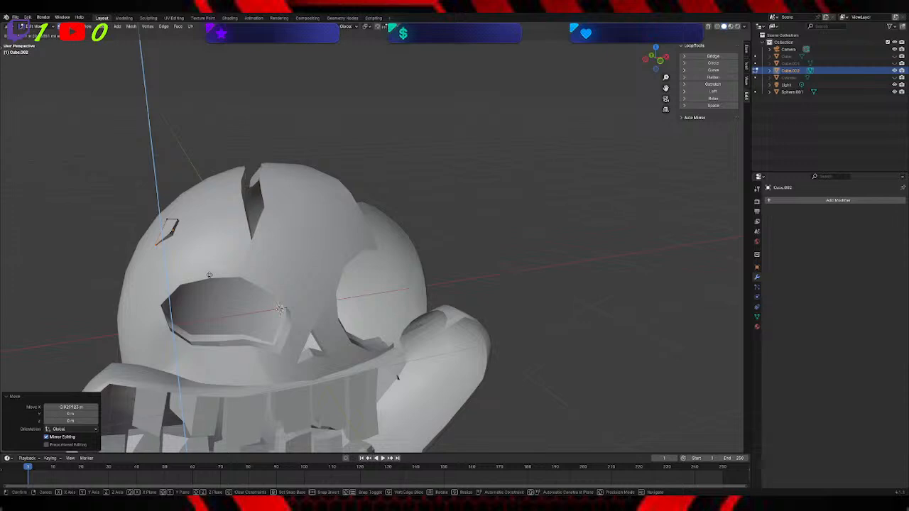
{"action": "left_click", "coordinate": [209, 275]}
Step: Select the upper end of the small crack piece, opposite its pointed tip
{"action": "middle_click_drag", "start_coordinate": [222, 215], "coordinate": [348, 256]}
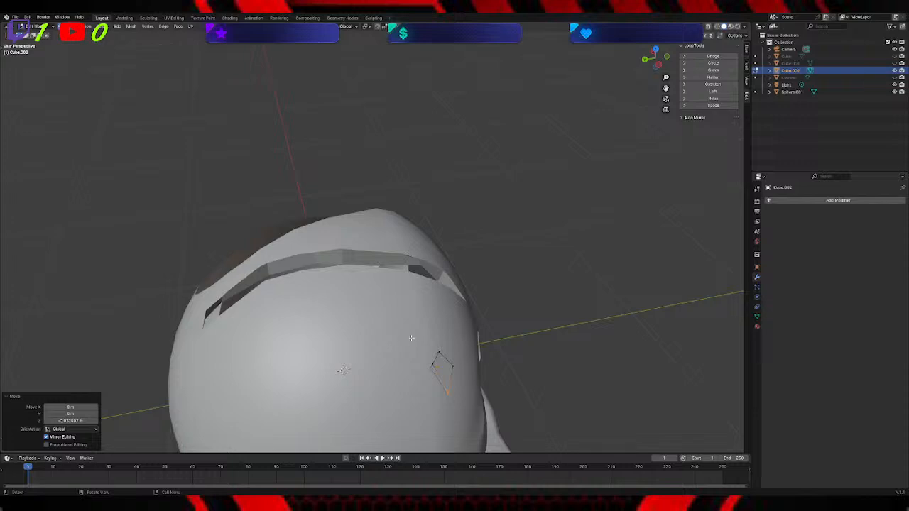
{"action": "left_click_drag", "start_coordinate": [402, 332], "coordinate": [441, 376]}
{"action": "middle_click_drag", "start_coordinate": [483, 298], "coordinate": [546, 304]}
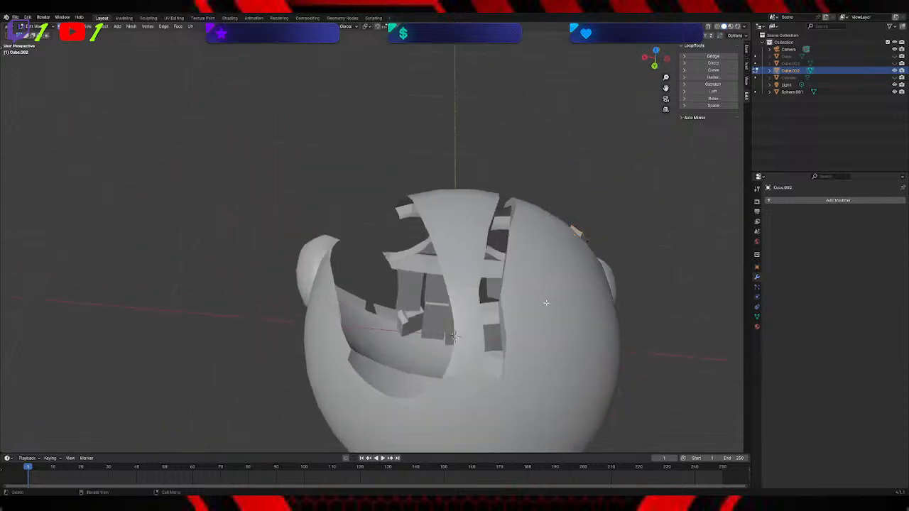
Step: Try extruding the upper end of the crack piece and shifting it along Z, and undo both changes
{"action": "key", "text": "g"}
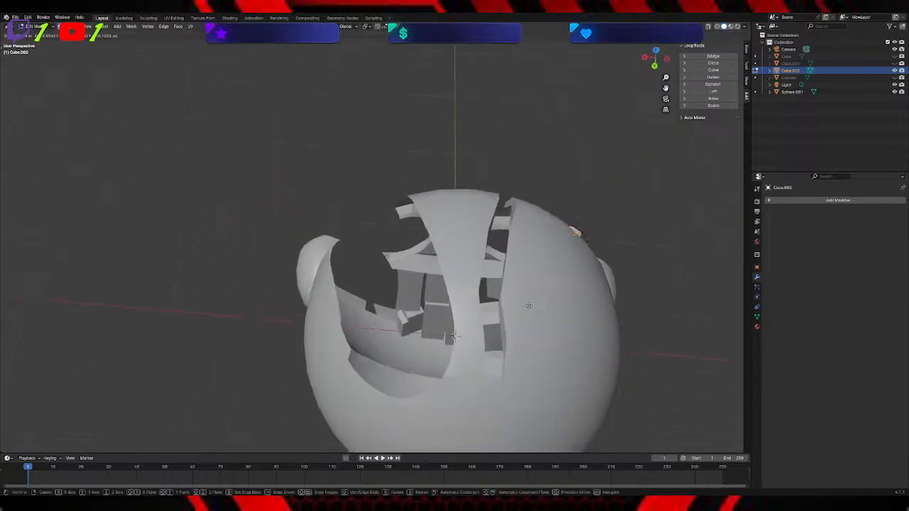
{"action": "left_click", "coordinate": [528, 306]}
{"action": "key", "text": "g"}
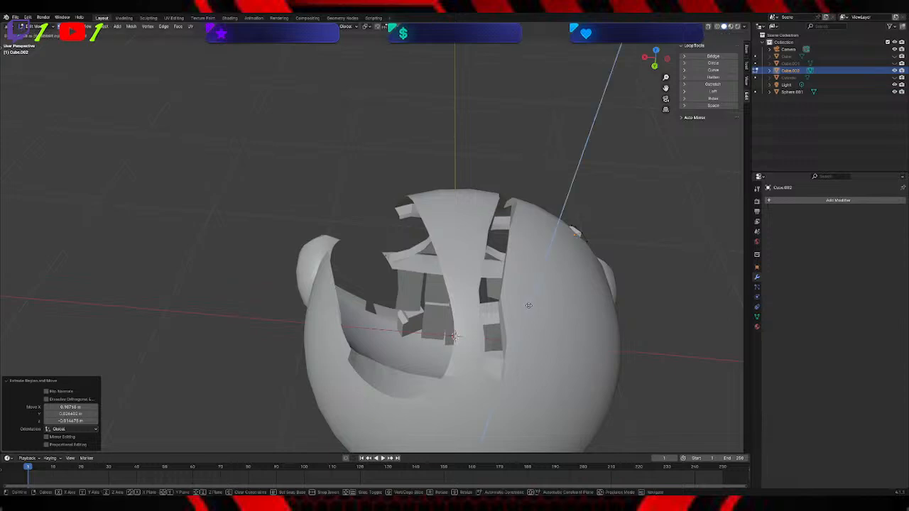
{"action": "left_click", "coordinate": [532, 295]}
{"action": "mouse_move", "coordinate": [633, 248]}
{"action": "middle_mouse_down"}
{"action": "mouse_move", "coordinate": [572, 237]}
{"action": "mouse_move", "coordinate": [618, 241]}
{"action": "mouse_move", "coordinate": [580, 215]}
{"action": "mouse_move", "coordinate": [615, 217]}
{"action": "mouse_move", "coordinate": [618, 240]}
{"action": "middle_mouse_up"}
{"action": "key", "text": "ctrl+z"}
{"action": "key", "text": "ctrl+z"}
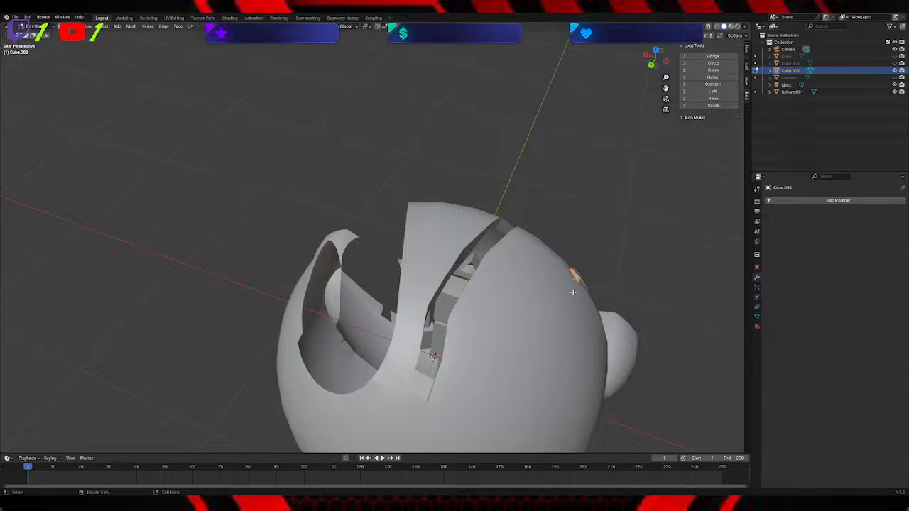
Step: Extrude the crack piece's upper end face twice across the skull, about 0.3 m and about 0.19 m
{"action": "key", "text": "e"}
{"action": "left_click", "coordinate": [546, 288]}
{"action": "middle_click_drag", "start_coordinate": [548, 288], "coordinate": [485, 277]}
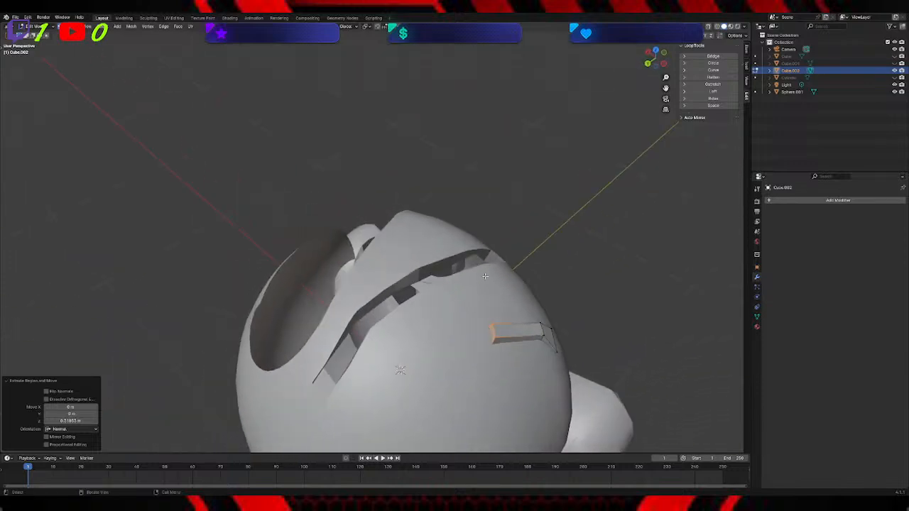
{"action": "key", "text": "g"}
{"action": "key", "text": "z"}
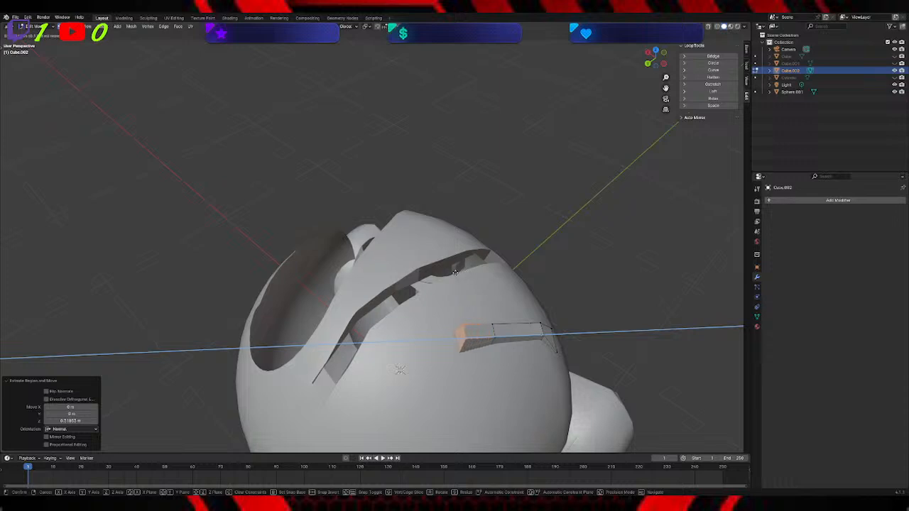
{"action": "left_click", "coordinate": [453, 273]}
Step: Lower the newly extruded end along Z and move it about 0.1 m along Y to bend the crack piece
{"action": "key", "text": "g"}
{"action": "key", "text": "z"}
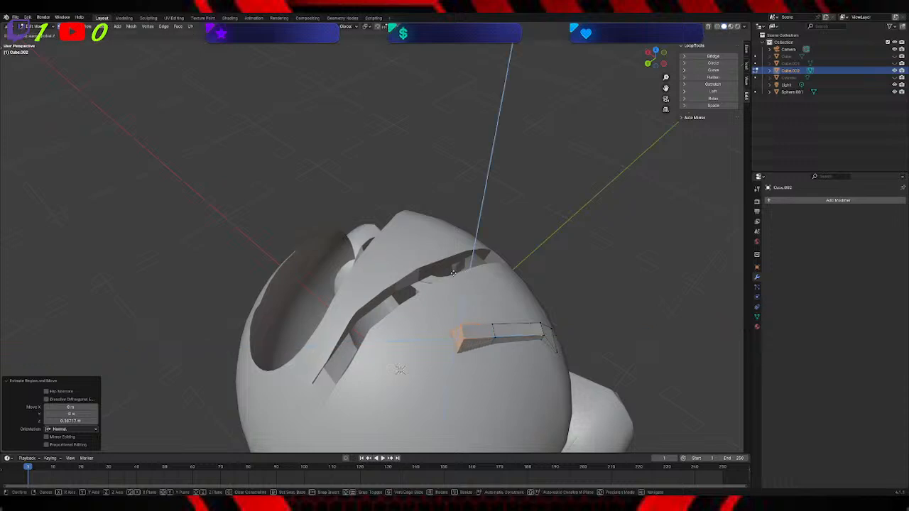
{"action": "left_click", "coordinate": [452, 278]}
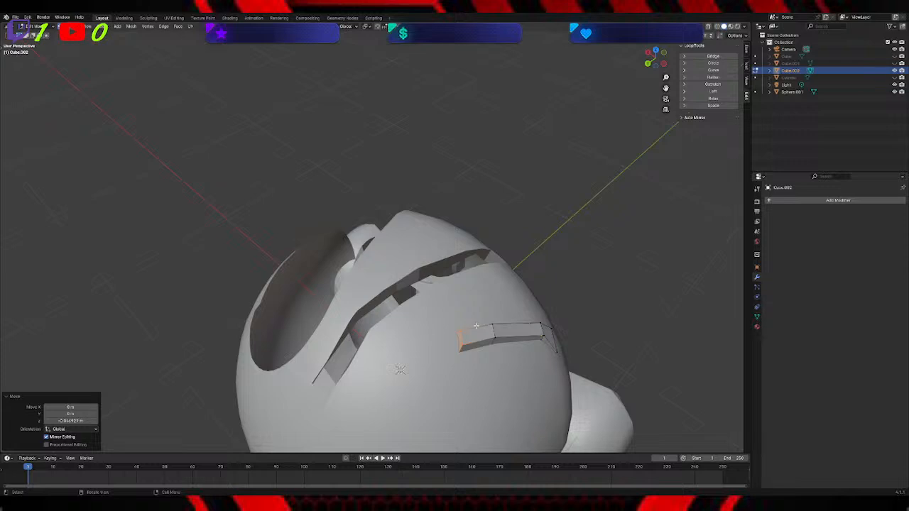
{"action": "key", "text": "g"}
{"action": "key", "text": "y"}
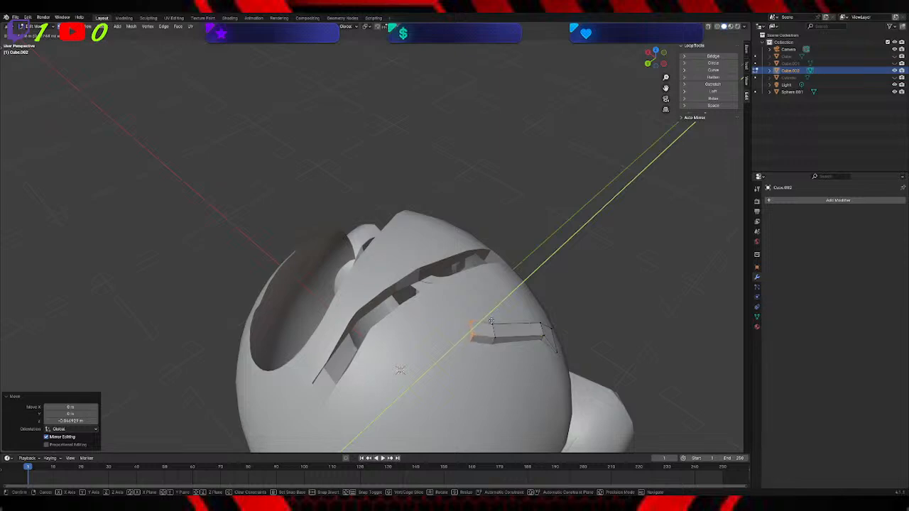
{"action": "left_click", "coordinate": [495, 320]}
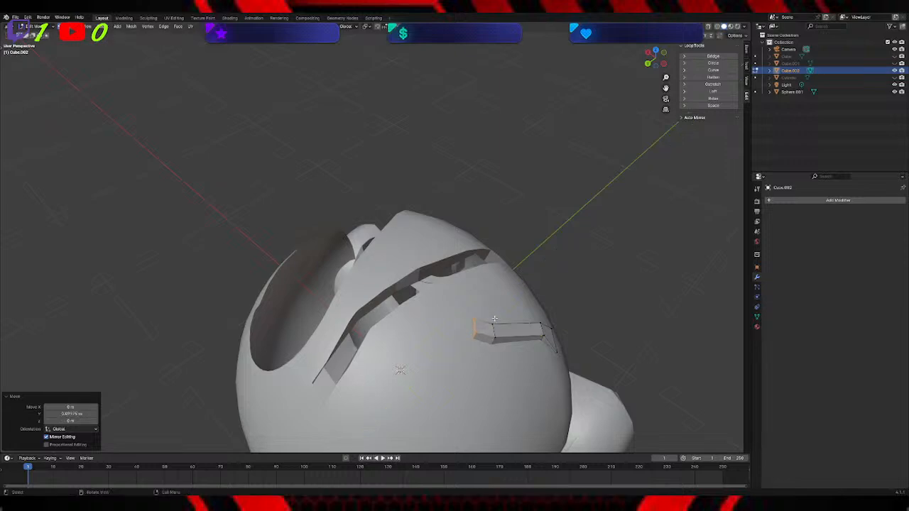
Step: Extrude another segment from the end of the crack piece and reposition its end face near the skull surface
{"action": "middle_click_drag", "start_coordinate": [498, 315], "coordinate": [526, 313]}
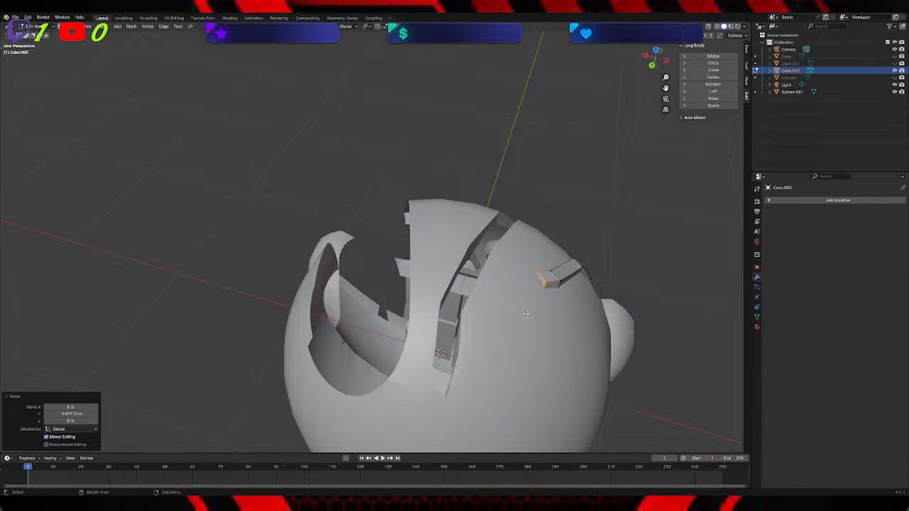
{"action": "key", "text": "g"}
{"action": "key", "text": "z"}
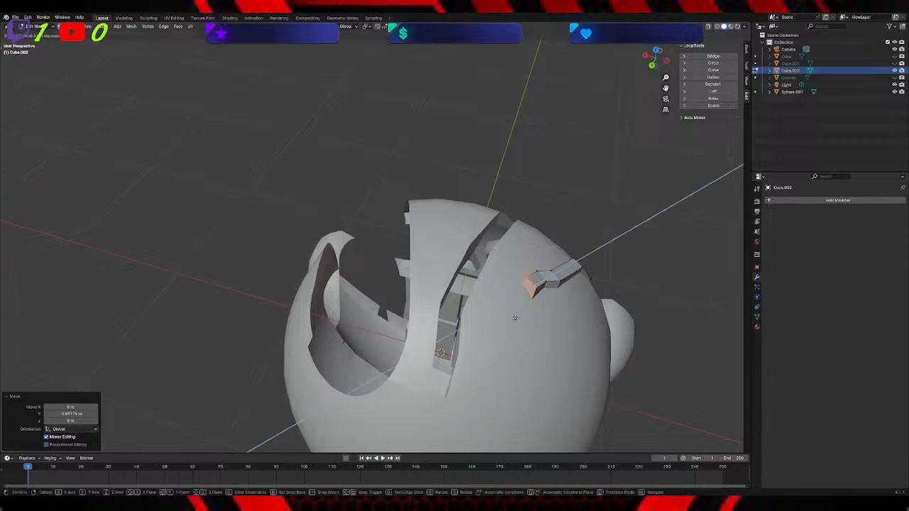
{"action": "left_click", "coordinate": [512, 321]}
{"action": "middle_click_drag", "start_coordinate": [530, 323], "coordinate": [541, 313]}
{"action": "key", "text": "g"}
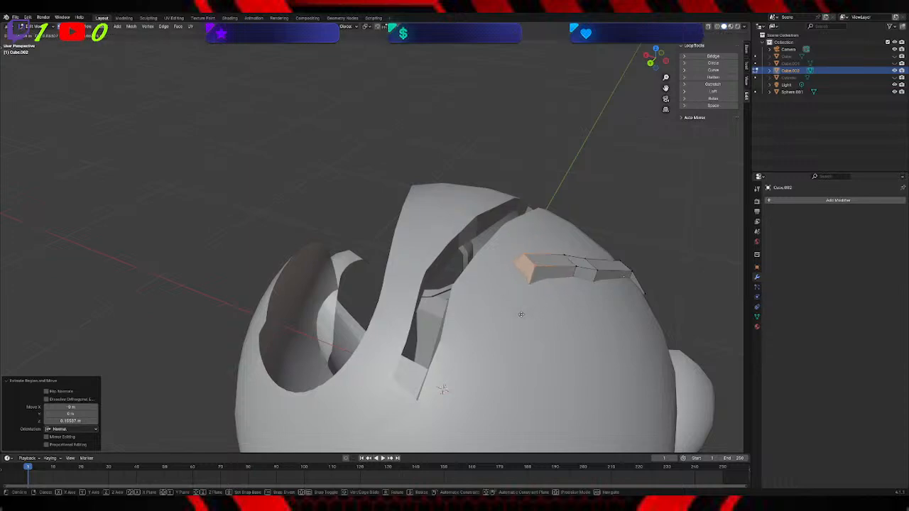
{"action": "left_click", "coordinate": [519, 324]}
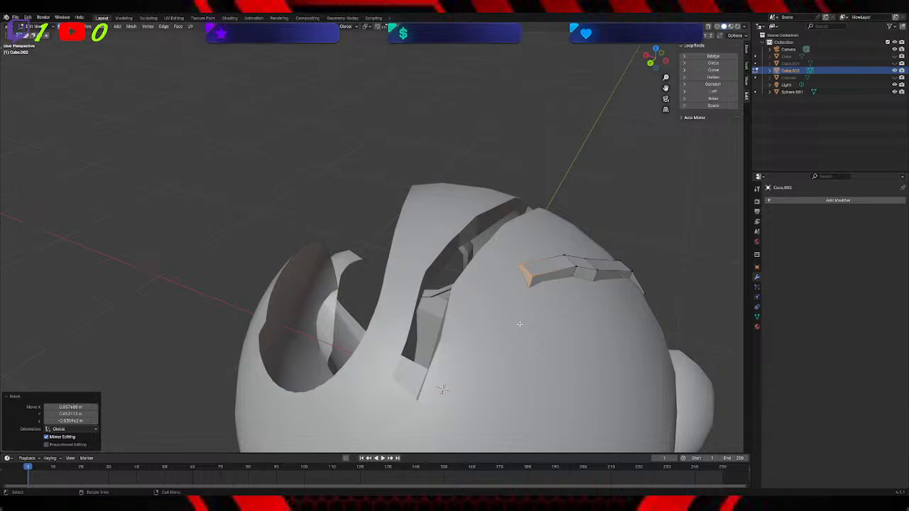
Step: Adjust the last segment's end face along the X axis and move it about 0.13 m along the Y axis
{"action": "key", "text": "g"}
{"action": "key", "text": "x"}
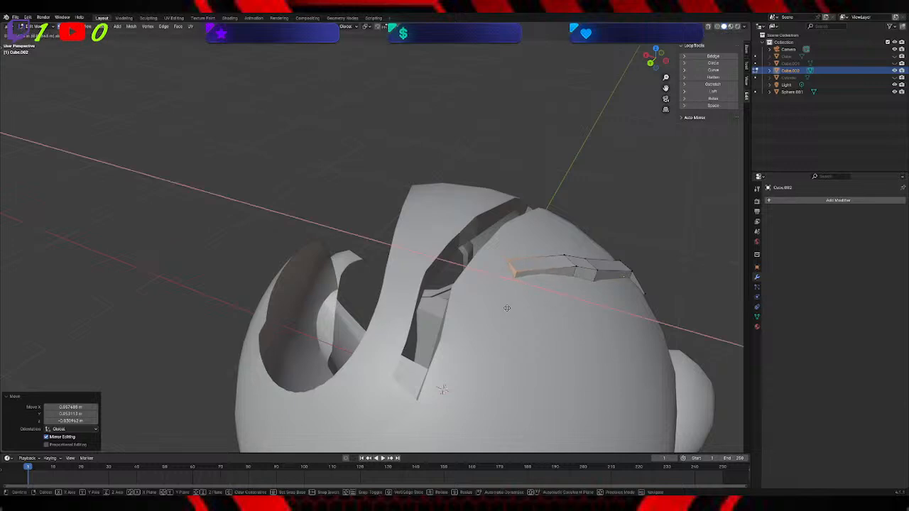
{"action": "left_click", "coordinate": [507, 306]}
{"action": "key", "text": "g"}
{"action": "key", "text": "y"}
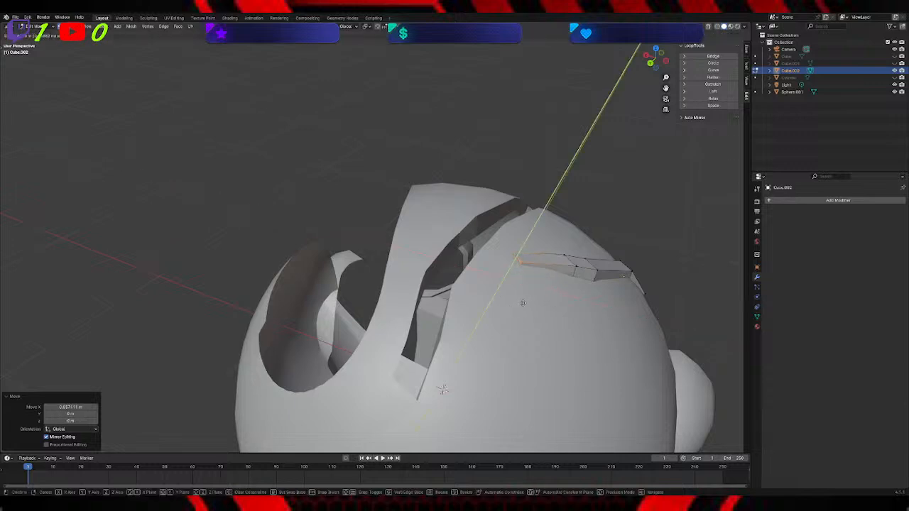
{"action": "left_click", "coordinate": [533, 299]}
Step: Raise the last segment's end face along Z and shift it along X to follow the skull's curvature
{"action": "key", "text": "g"}
{"action": "key", "text": "z"}
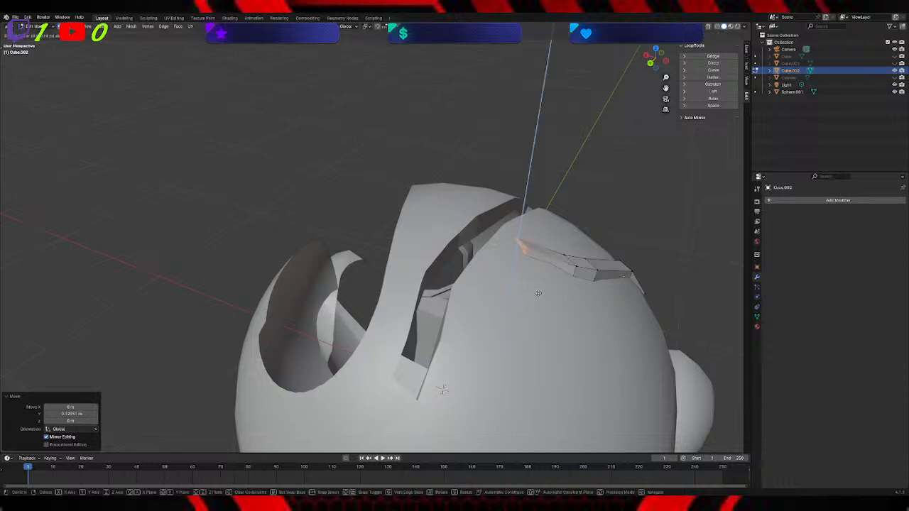
{"action": "left_click", "coordinate": [538, 293]}
{"action": "key", "text": "g"}
{"action": "key", "text": "z"}
{"action": "key", "text": "x"}
{"action": "left_click", "coordinate": [550, 300]}
Step: Shift the last segment's end face along X and move it about 0.15 m along Y toward the main crack
{"action": "middle_click_drag", "start_coordinate": [550, 300], "coordinate": [520, 272]}
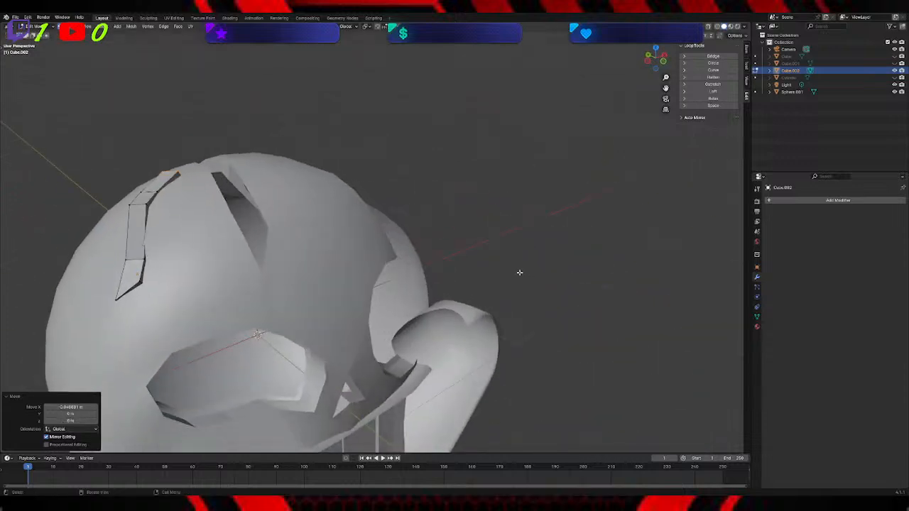
{"action": "mouse_move", "coordinate": [289, 251]}
{"action": "middle_mouse_down"}
{"action": "mouse_move", "coordinate": [262, 233]}
{"action": "mouse_move", "coordinate": [276, 245]}
{"action": "middle_mouse_up"}
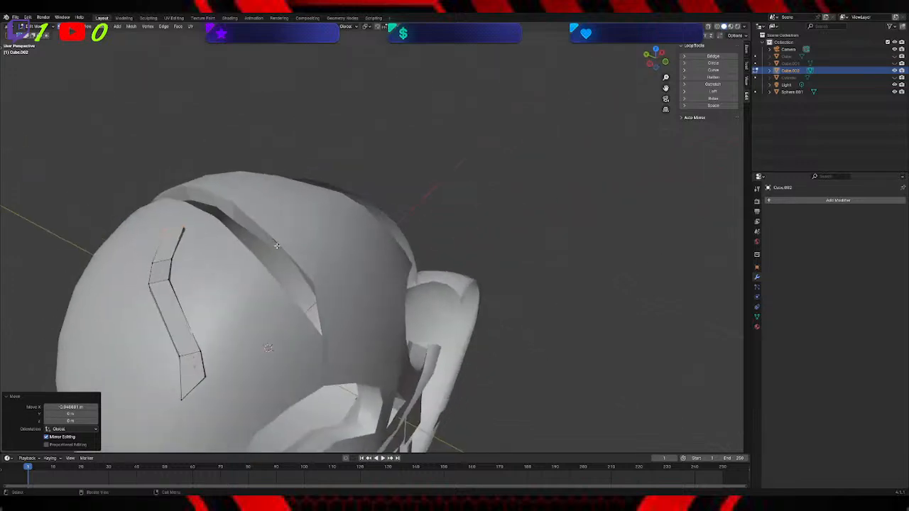
{"action": "key", "text": "g"}
{"action": "key", "text": "y"}
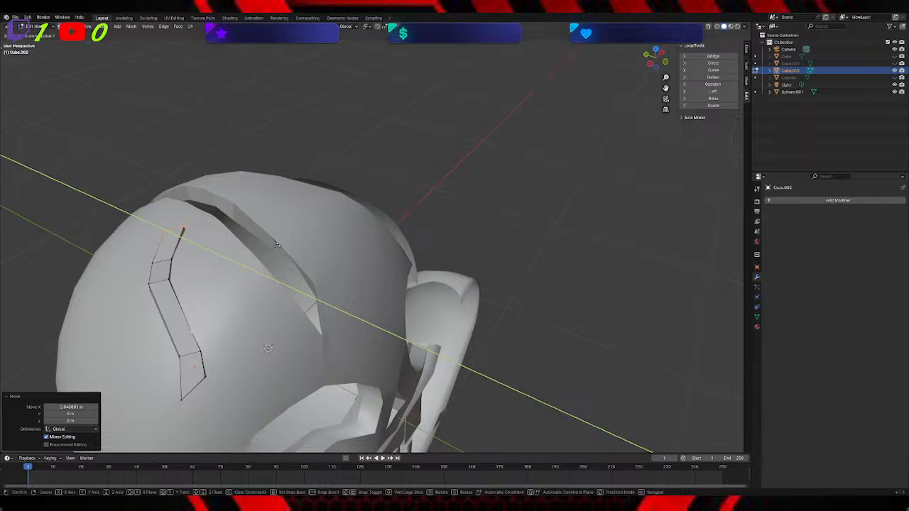
{"action": "left_click", "coordinate": [299, 262]}
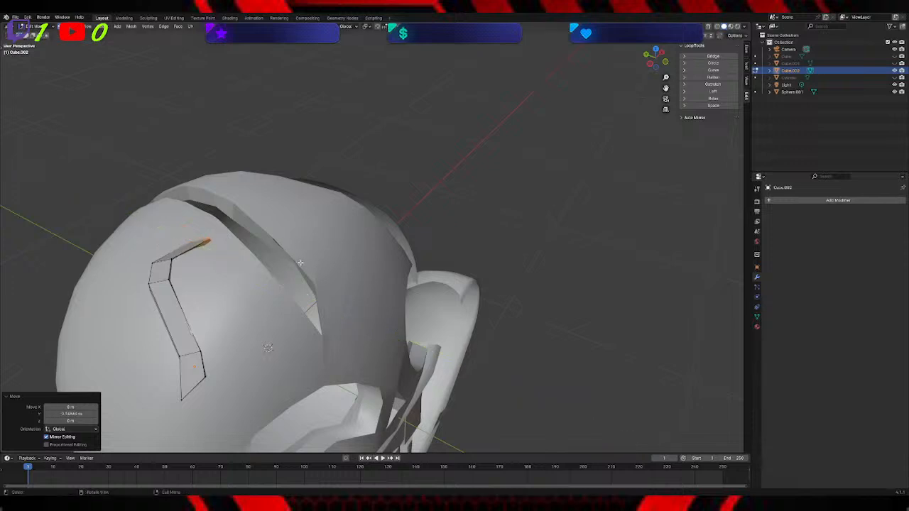
Step: Rotate the last segment's end face and raise it about 0.04 m along the Z axis
{"action": "key", "text": "r"}
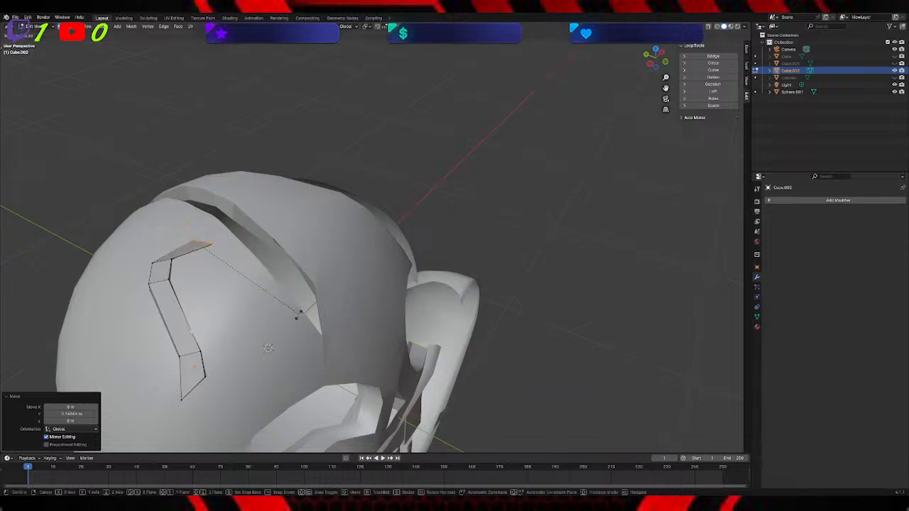
{"action": "left_click", "coordinate": [298, 317]}
{"action": "key", "text": "g"}
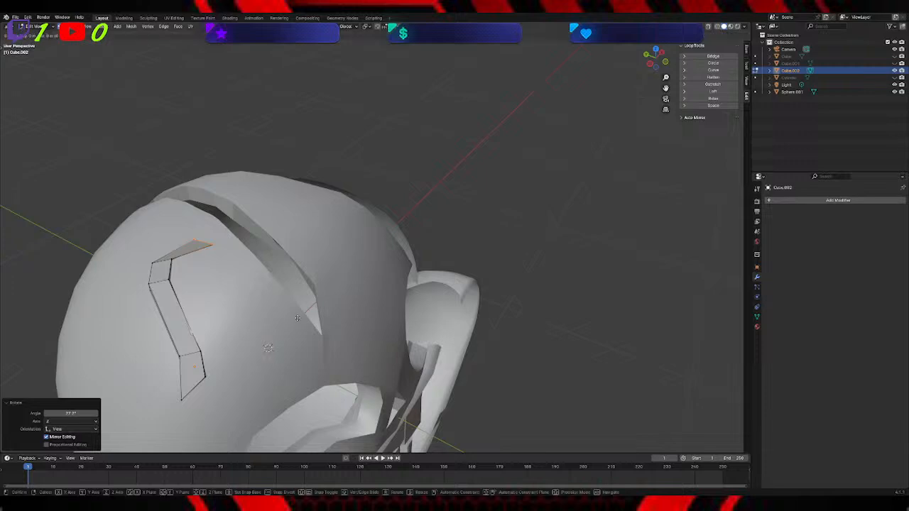
{"action": "key", "text": "z"}
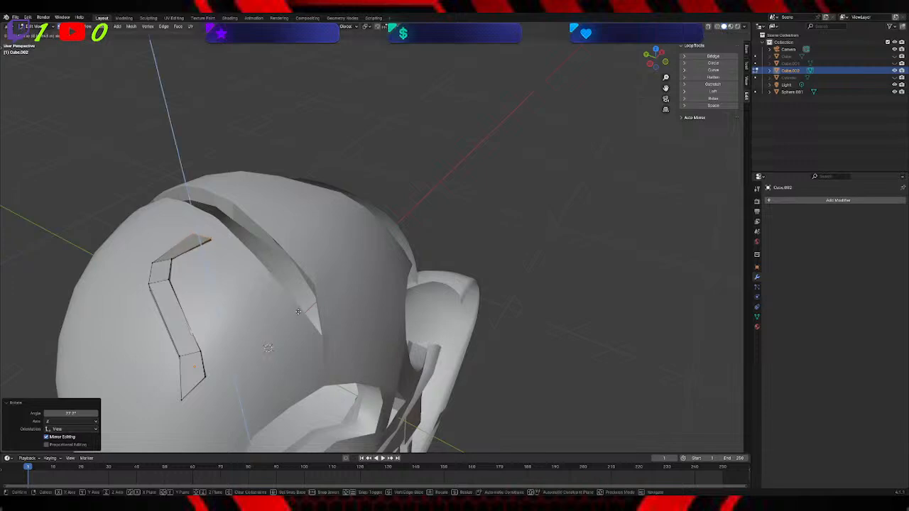
{"action": "left_click", "coordinate": [298, 309]}
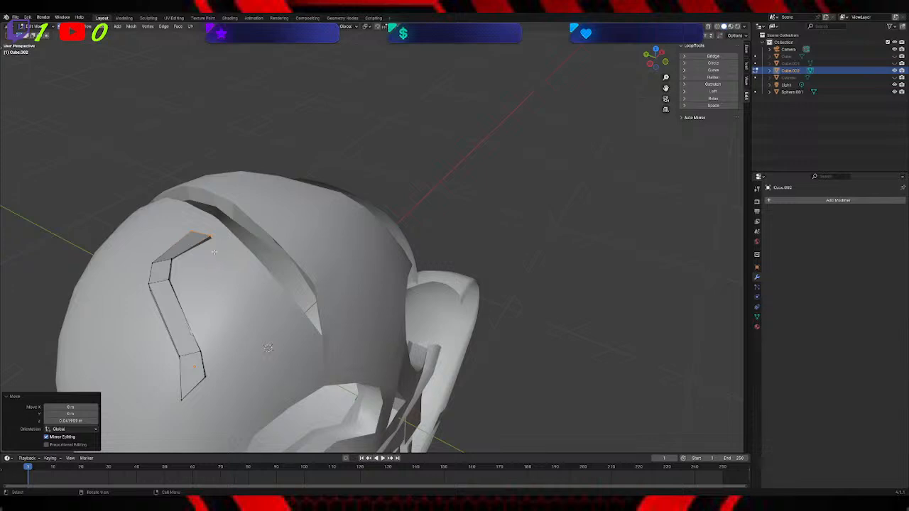
{"action": "key", "text": "ctrl+z"}
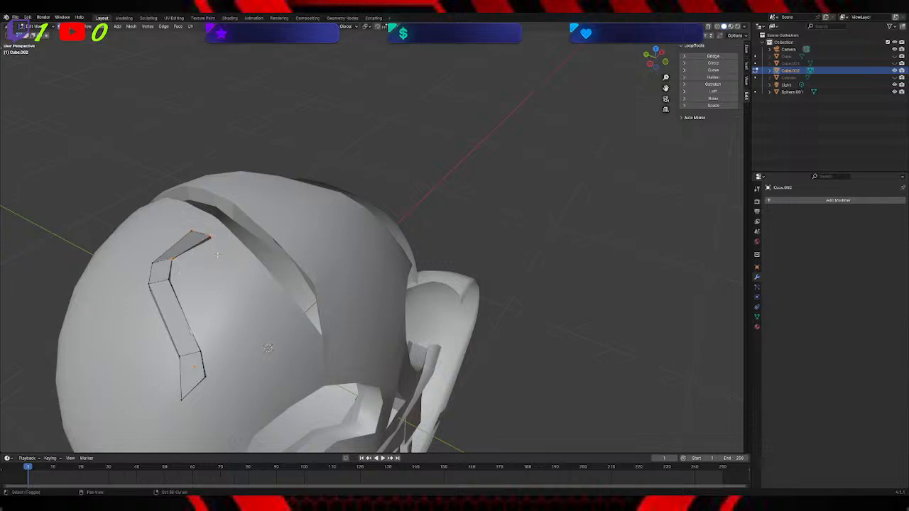
Step: Select the narrow side face of the crack piece's last segment and subdivide it with one cut
{"action": "middle_click_drag", "start_coordinate": [226, 250], "coordinate": [125, 222]}
{"action": "left_click", "coordinate": [299, 250], "text": "shift"}
{"action": "middle_click_drag", "start_coordinate": [299, 249], "coordinate": [200, 209]}
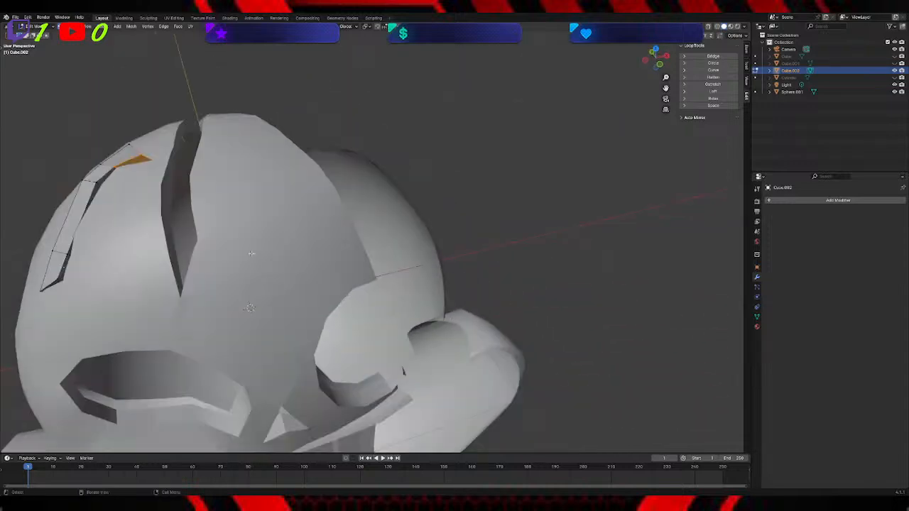
{"action": "right_click", "coordinate": [200, 209]}
{"action": "left_click", "coordinate": [187, 219]}
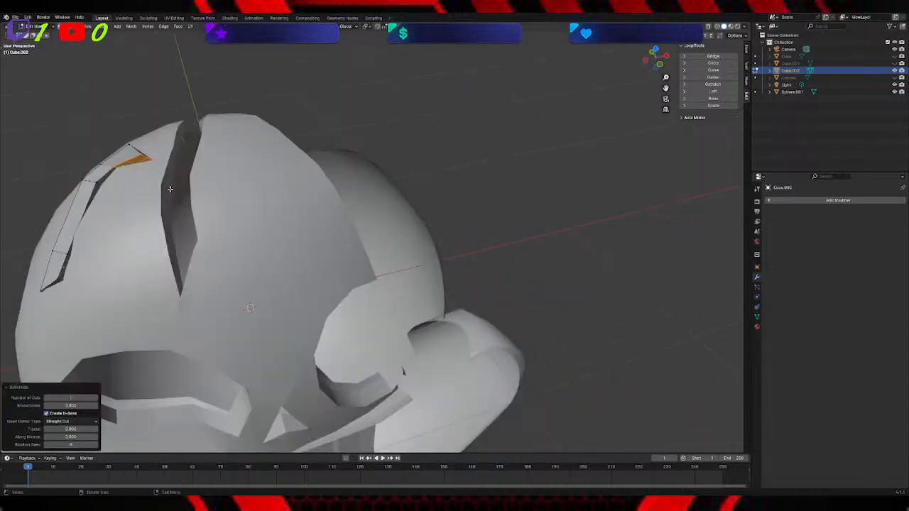
Step: Select the subdivided faces on the side of the last segment and delete them
{"action": "middle_click_drag", "start_coordinate": [212, 186], "coordinate": [167, 126]}
{"action": "middle_click_drag", "start_coordinate": [283, 237], "coordinate": [328, 299]}
{"action": "left_click", "coordinate": [115, 223]}
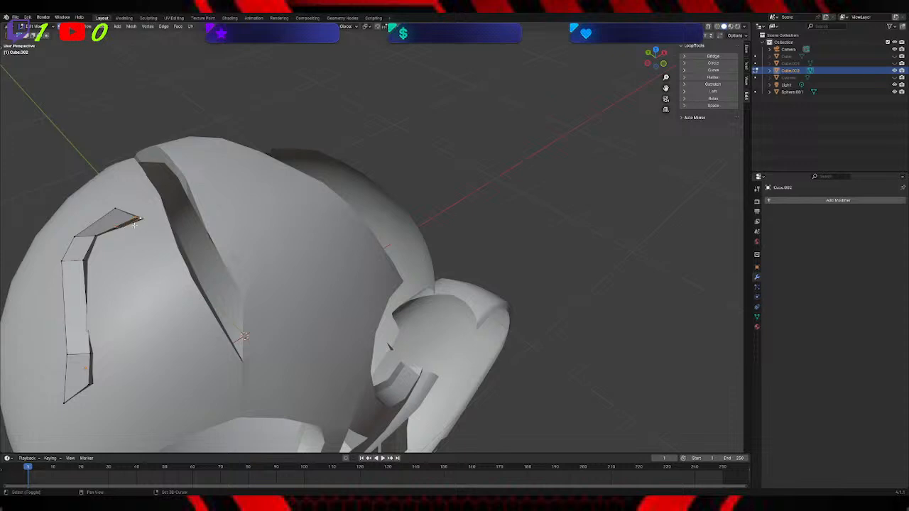
{"action": "left_click", "coordinate": [132, 224], "text": "shift"}
{"action": "key", "text": "2"}
{"action": "left_click", "coordinate": [135, 223], "text": "shift"}
{"action": "left_click", "coordinate": [141, 221], "text": "shift"}
{"action": "middle_click_drag", "start_coordinate": [183, 223], "coordinate": [164, 201]}
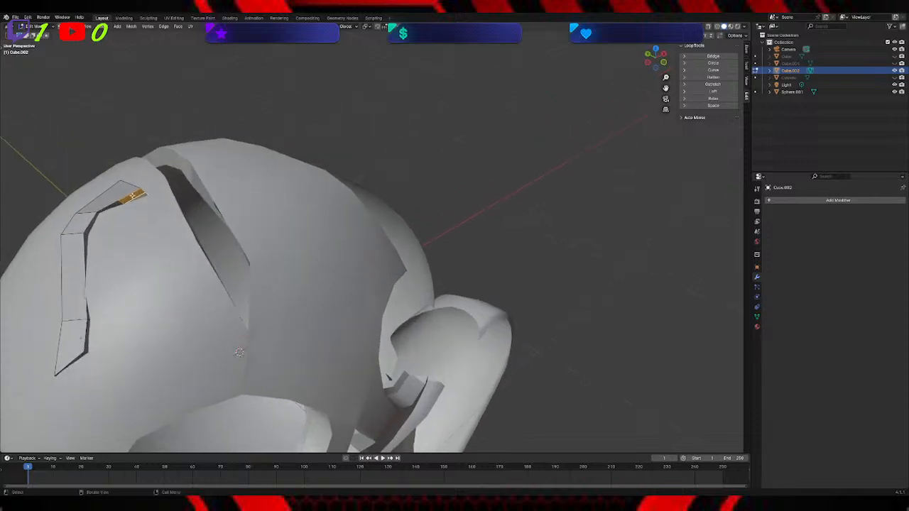
{"action": "left_click", "coordinate": [137, 196], "text": "shift"}
{"action": "key", "text": "x"}
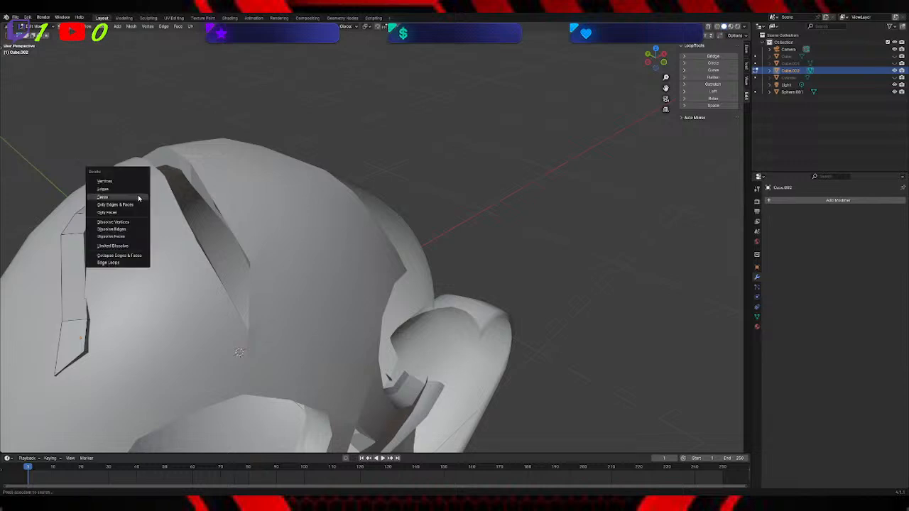
{"action": "left_click", "coordinate": [138, 196]}
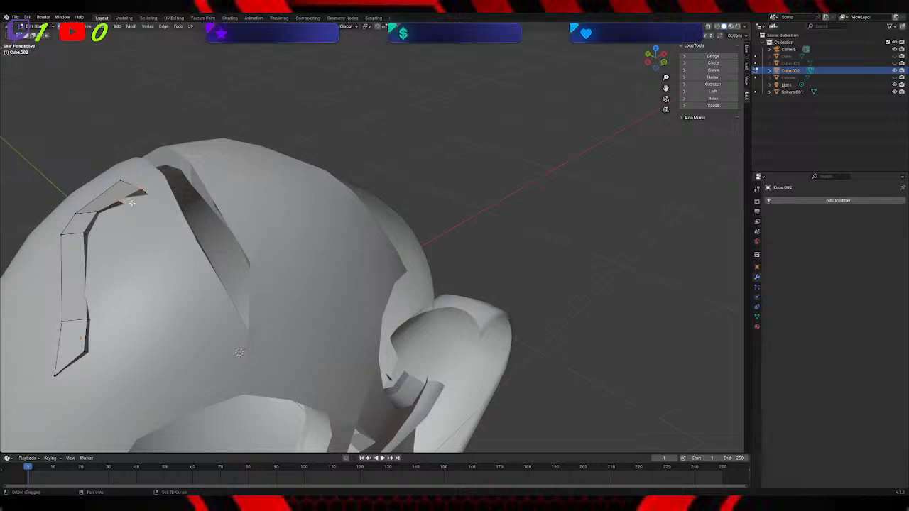
Step: Fill the opening on the side of the last segment with new faces
{"action": "key", "text": "f"}
{"action": "right_click", "coordinate": [134, 202]}
{"action": "left_click", "coordinate": [142, 194]}
{"action": "right_click", "coordinate": [145, 193]}
{"action": "left_click", "coordinate": [146, 194]}
{"action": "middle_click_drag", "start_coordinate": [198, 217], "coordinate": [128, 158]}
{"action": "middle_click_drag", "start_coordinate": [238, 244], "coordinate": [227, 198]}
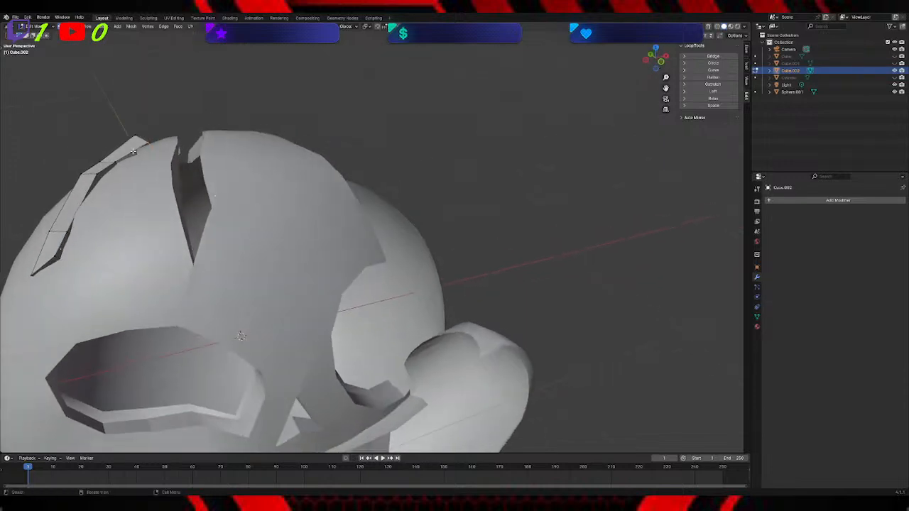
Step: Extrude the outer half of the last segment's side face about 0.15 m to start a new branch
{"action": "middle_click_drag", "start_coordinate": [146, 142], "coordinate": [174, 146]}
{"action": "left_click", "coordinate": [312, 284], "text": "shift"}
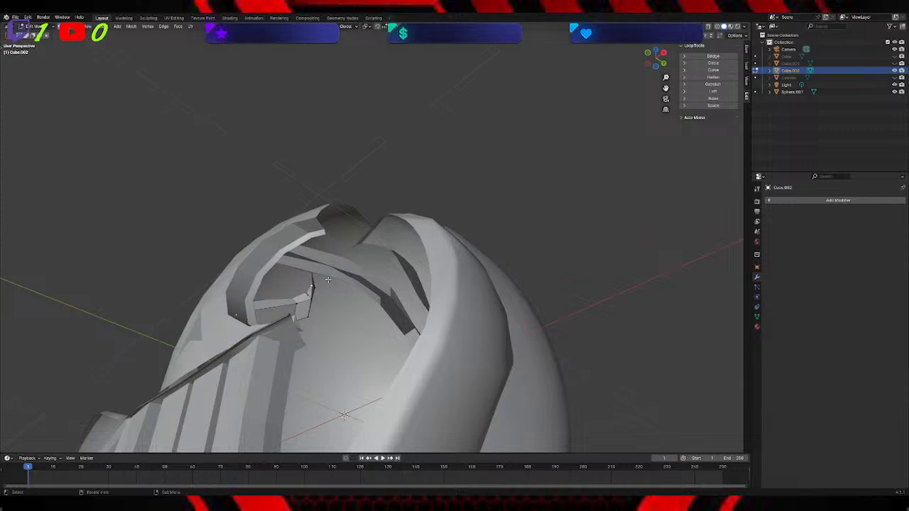
{"action": "middle_click_drag", "start_coordinate": [292, 226], "coordinate": [223, 187]}
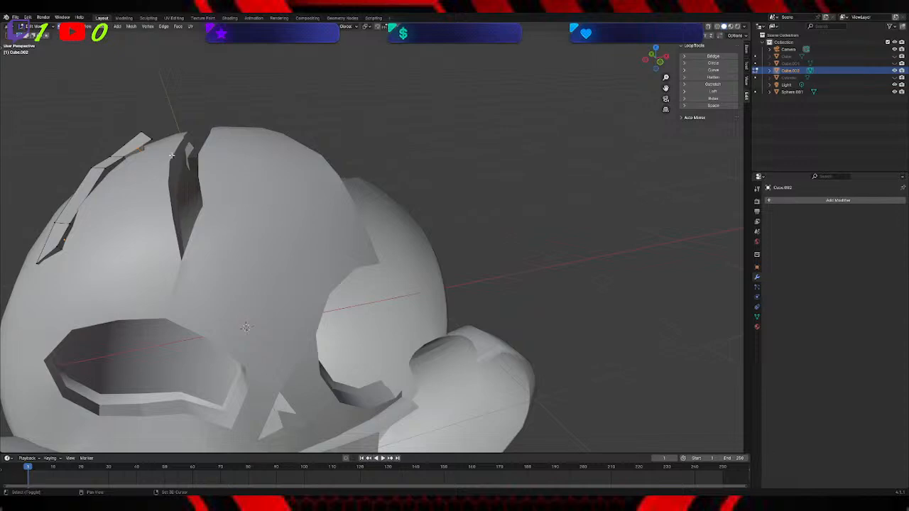
{"action": "left_click", "coordinate": [153, 145]}
{"action": "left_click", "coordinate": [125, 156]}
{"action": "middle_click_drag", "start_coordinate": [230, 187], "coordinate": [238, 212]}
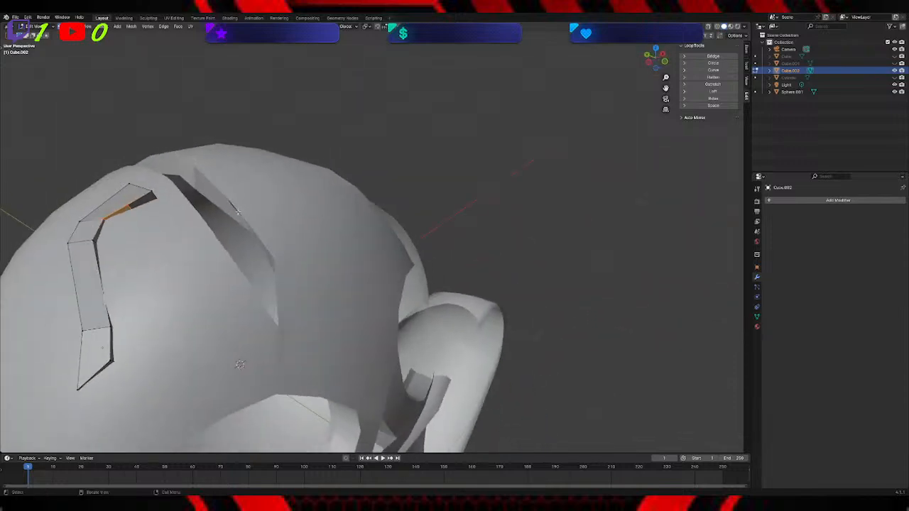
{"action": "left_click", "coordinate": [160, 206], "text": "shift"}
{"action": "key", "text": "e"}
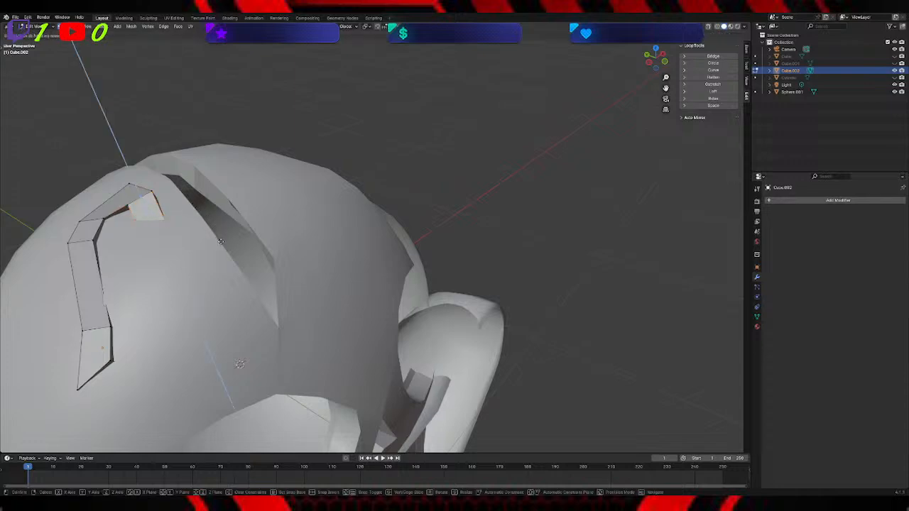
{"action": "left_click", "coordinate": [221, 241]}
Step: Raise the new branch's end face about 0.05 m along Z and rotate it slightly
{"action": "key", "text": "e"}
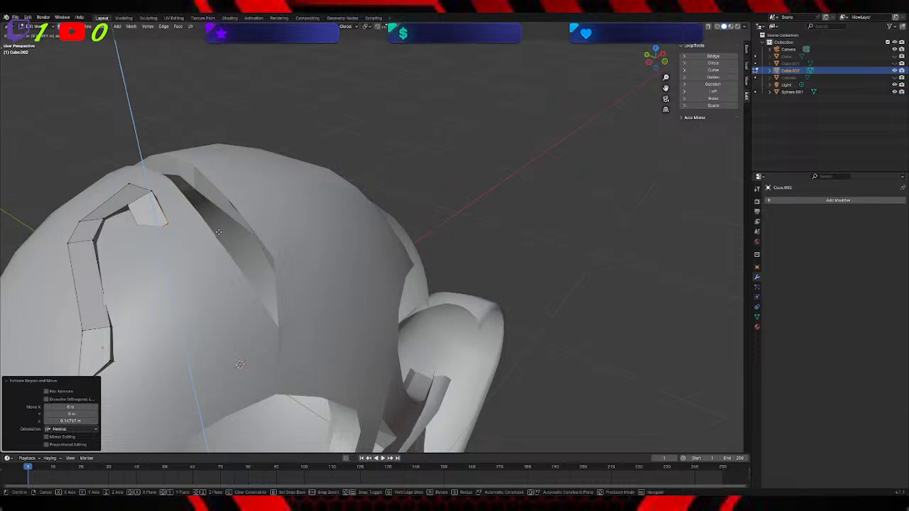
{"action": "left_click", "coordinate": [216, 224]}
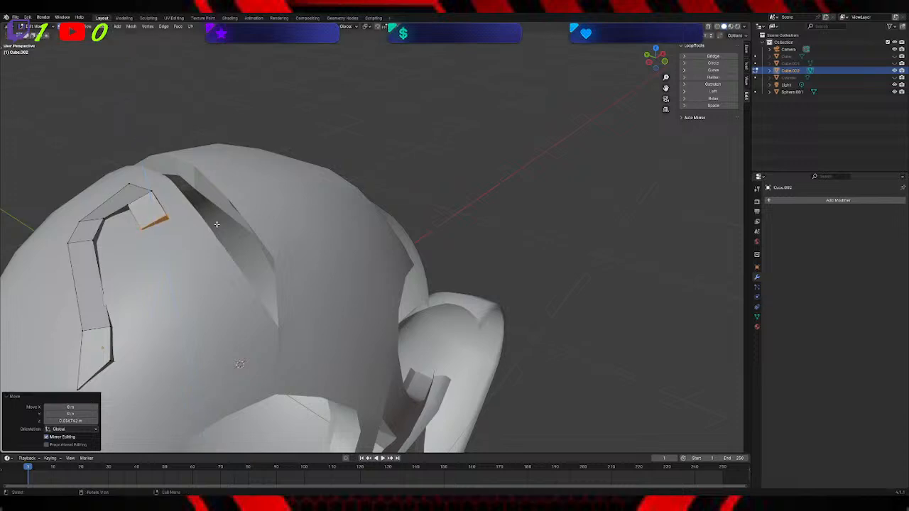
{"action": "key", "text": "r"}
{"action": "left_click", "coordinate": [226, 240]}
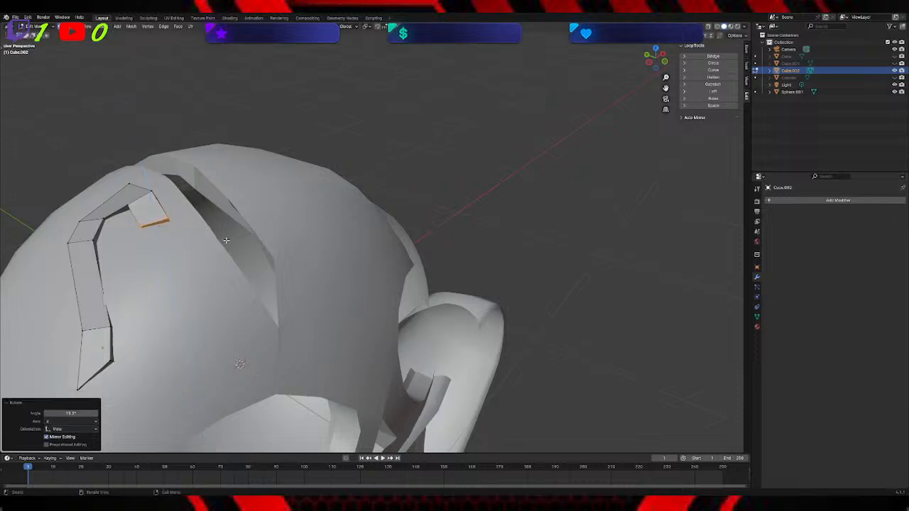
Step: Select the crack piece's underside faces from inside the skull, including the new branch's, and delete them
{"action": "middle_click_drag", "start_coordinate": [226, 236], "coordinate": [192, 243]}
{"action": "middle_click_drag", "start_coordinate": [137, 152], "coordinate": [176, 154]}
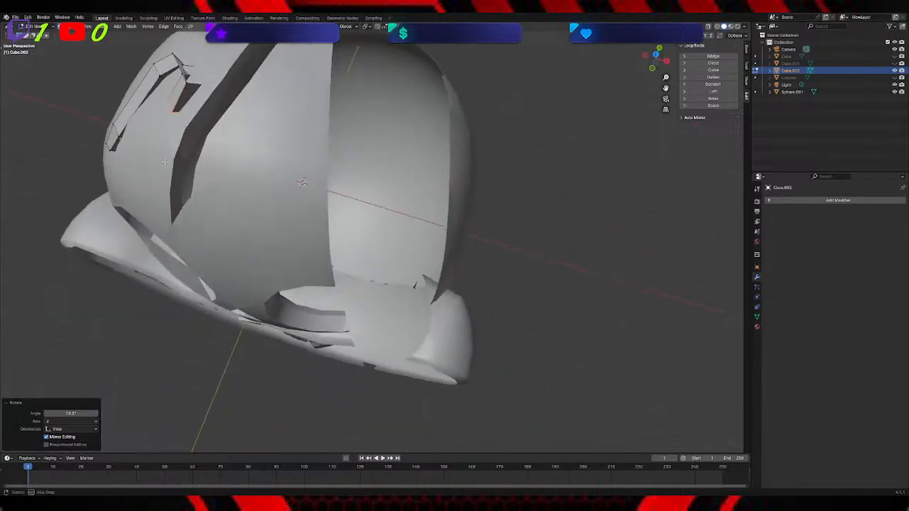
{"action": "middle_click_drag", "start_coordinate": [220, 105], "coordinate": [353, 122]}
{"action": "middle_click_drag", "start_coordinate": [472, 141], "coordinate": [470, 167]}
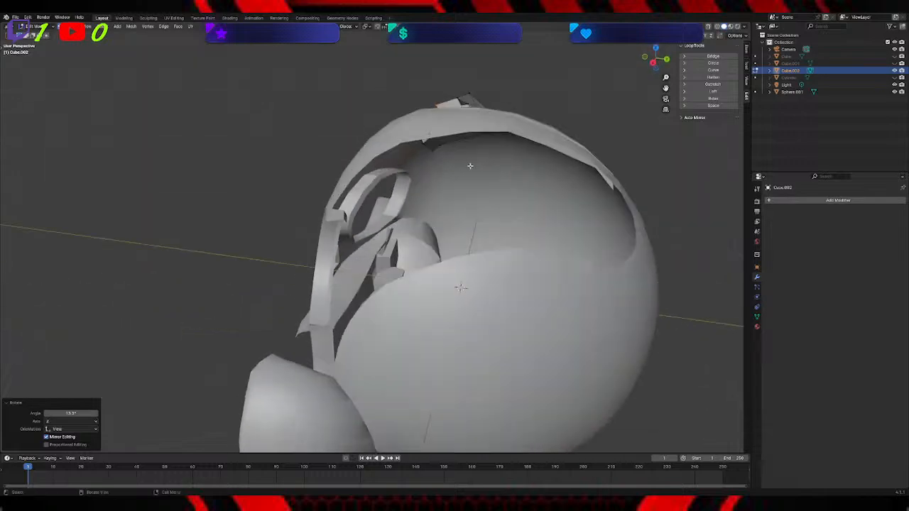
{"action": "scroll", "coordinate": [472, 166], "scroll_direction": "down", "scroll_amount": 2}
{"action": "scroll", "coordinate": [512, 144], "scroll_direction": "up", "scroll_amount": 6}
{"action": "mouse_move", "coordinate": [541, 130]}
{"action": "middle_mouse_down"}
{"action": "mouse_move", "coordinate": [491, 146]}
{"action": "mouse_move", "coordinate": [563, 103]}
{"action": "mouse_move", "coordinate": [391, 243]}
{"action": "mouse_move", "coordinate": [587, 239]}
{"action": "mouse_move", "coordinate": [594, 198]}
{"action": "mouse_move", "coordinate": [582, 189]}
{"action": "mouse_move", "coordinate": [560, 203]}
{"action": "mouse_move", "coordinate": [457, 213]}
{"action": "mouse_move", "coordinate": [467, 218]}
{"action": "mouse_move", "coordinate": [536, 122]}
{"action": "middle_mouse_up"}
{"action": "scroll", "coordinate": [556, 225], "scroll_direction": "up", "scroll_amount": 3}
{"action": "scroll", "coordinate": [552, 189], "scroll_direction": "up", "scroll_amount": 3}
{"action": "scroll", "coordinate": [459, 209], "scroll_direction": "down", "scroll_amount": 4}
{"action": "middle_click_drag", "start_coordinate": [355, 105], "coordinate": [557, 217]}
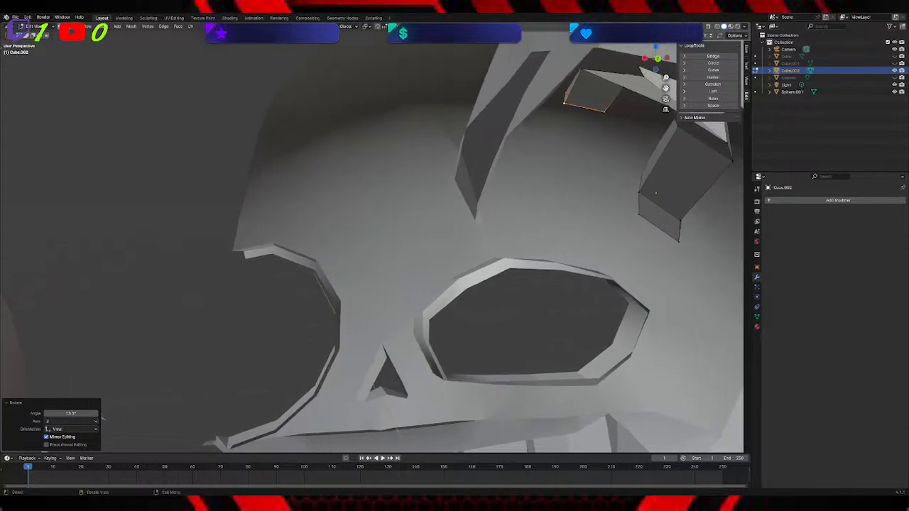
{"action": "left_click", "coordinate": [68, 27]}
{"action": "middle_click_drag", "start_coordinate": [395, 181], "coordinate": [595, 238]}
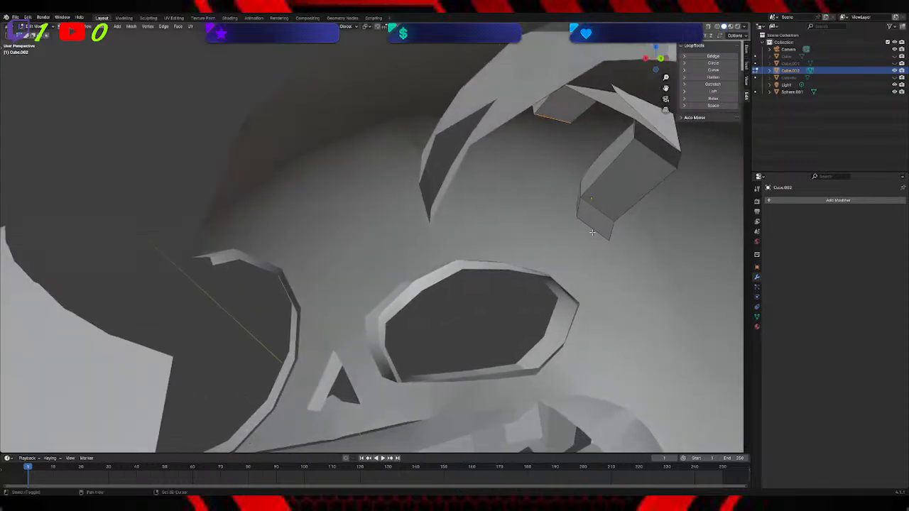
{"action": "left_click", "coordinate": [592, 223]}
{"action": "left_click", "coordinate": [643, 157], "text": "shift"}
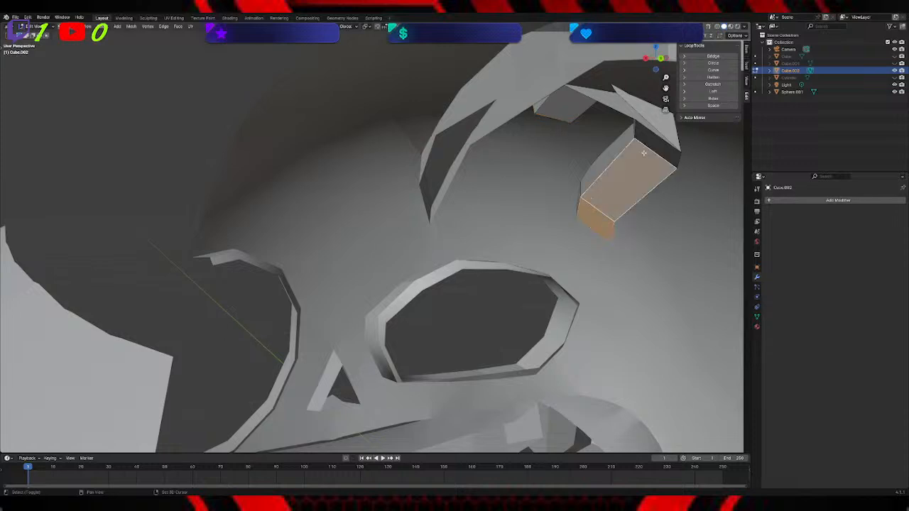
{"action": "left_click", "coordinate": [649, 141], "text": "shift"}
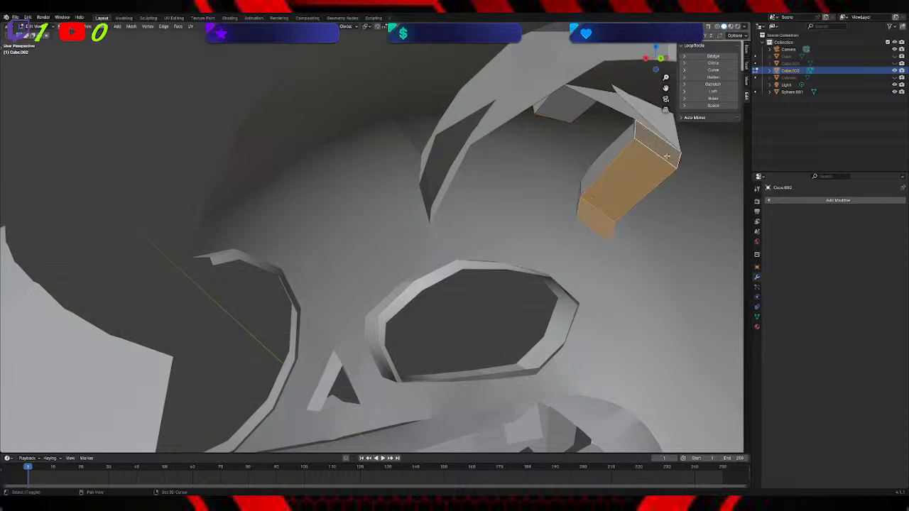
{"action": "left_click", "coordinate": [566, 111], "text": "shift"}
{"action": "key", "text": "x"}
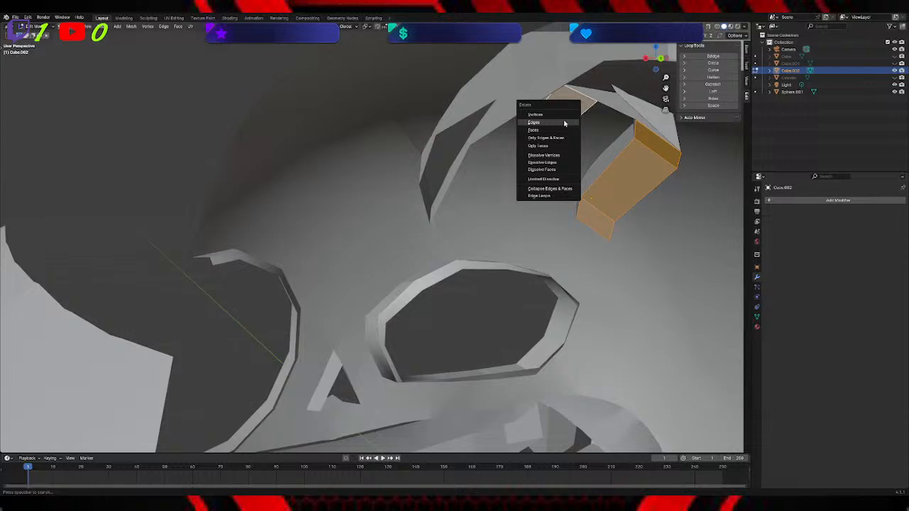
{"action": "left_click", "coordinate": [562, 131]}
Step: Select the open boundary at the new branch of the crack piece and fill it with a face
{"action": "middle_click_drag", "start_coordinate": [674, 265], "coordinate": [750, 258]}
{"action": "scroll", "coordinate": [678, 254], "scroll_direction": "up", "scroll_amount": 1}
{"action": "mouse_move", "coordinate": [521, 248]}
{"action": "middle_mouse_down"}
{"action": "mouse_move", "coordinate": [592, 239]}
{"action": "mouse_move", "coordinate": [615, 277]}
{"action": "mouse_move", "coordinate": [534, 250]}
{"action": "middle_mouse_up"}
{"action": "middle_click_drag", "start_coordinate": [405, 151], "coordinate": [454, 241]}
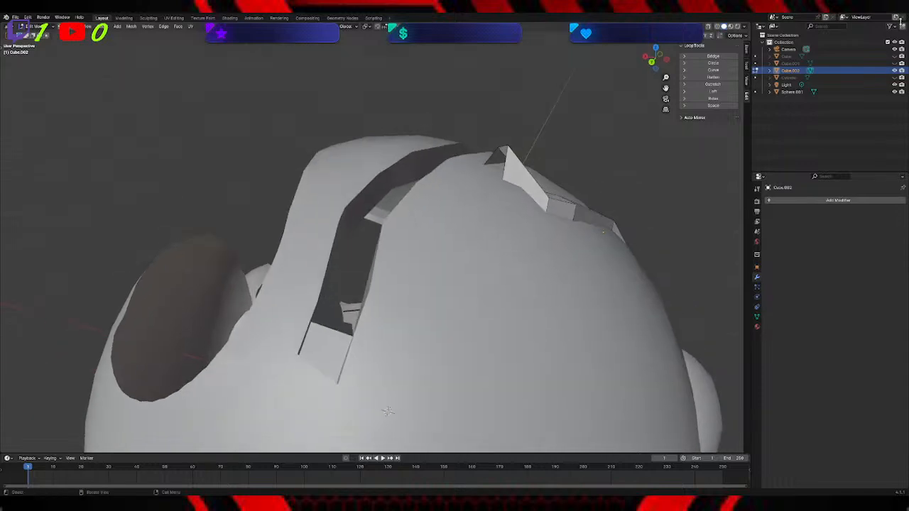
{"action": "middle_click_drag", "start_coordinate": [657, 250], "coordinate": [539, 181]}
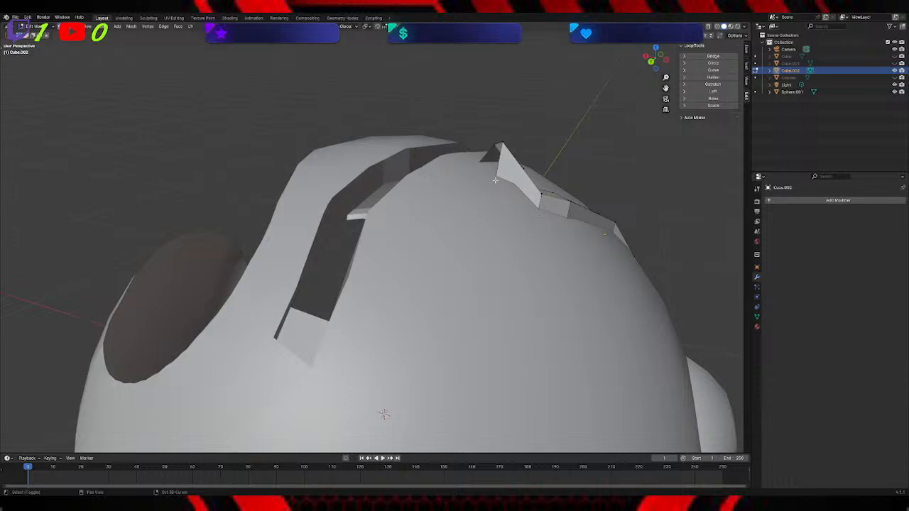
{"action": "left_click", "coordinate": [541, 194], "text": "shift"}
{"action": "middle_click_drag", "start_coordinate": [544, 222], "coordinate": [603, 284]}
{"action": "mouse_move", "coordinate": [566, 227]}
{"action": "middle_mouse_down"}
{"action": "mouse_move", "coordinate": [554, 213]}
{"action": "mouse_move", "coordinate": [563, 236]}
{"action": "middle_mouse_up"}
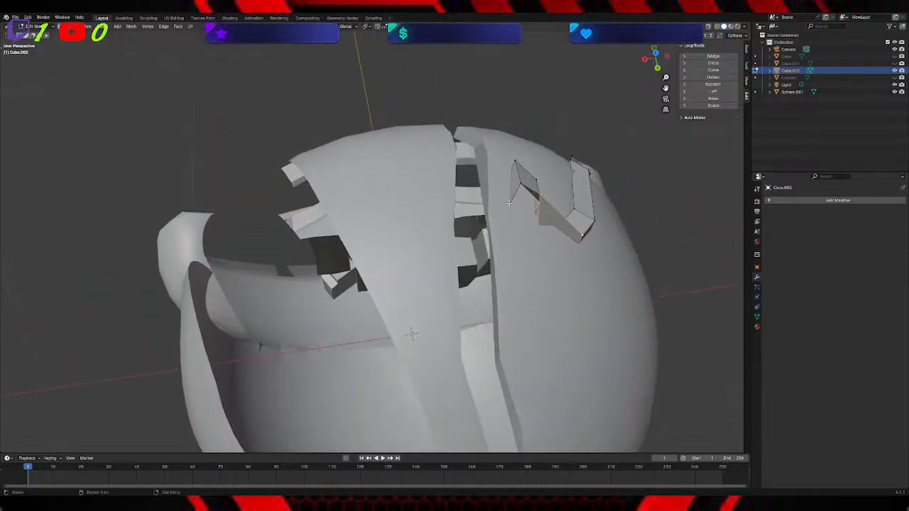
{"action": "left_click", "coordinate": [524, 188], "text": "shift"}
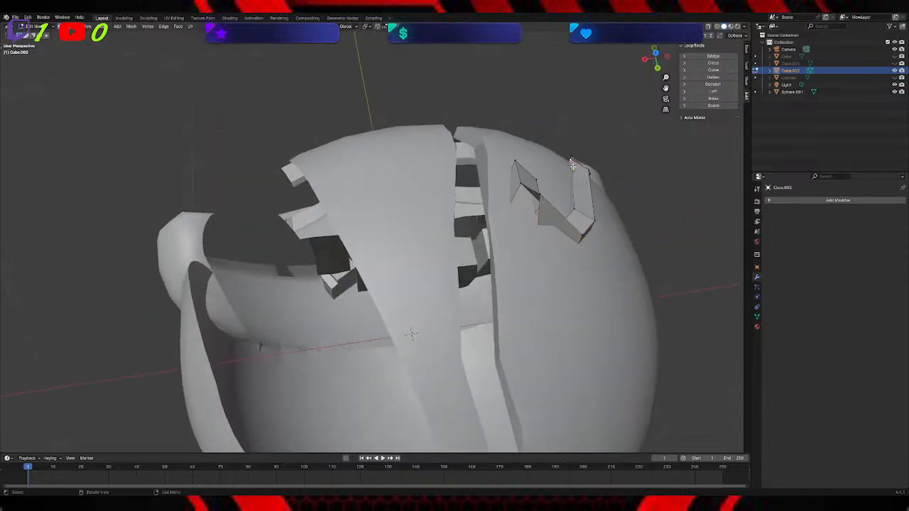
{"action": "left_click", "coordinate": [520, 186], "text": "shift"}
{"action": "key", "text": "f"}
Step: Lower the selected face at the crack piece's end about 0.05 m along Z and reposition an adjacent vertex
{"action": "middle_click_drag", "start_coordinate": [571, 257], "coordinate": [574, 219]}
{"action": "key", "text": "g"}
{"action": "key", "text": "z"}
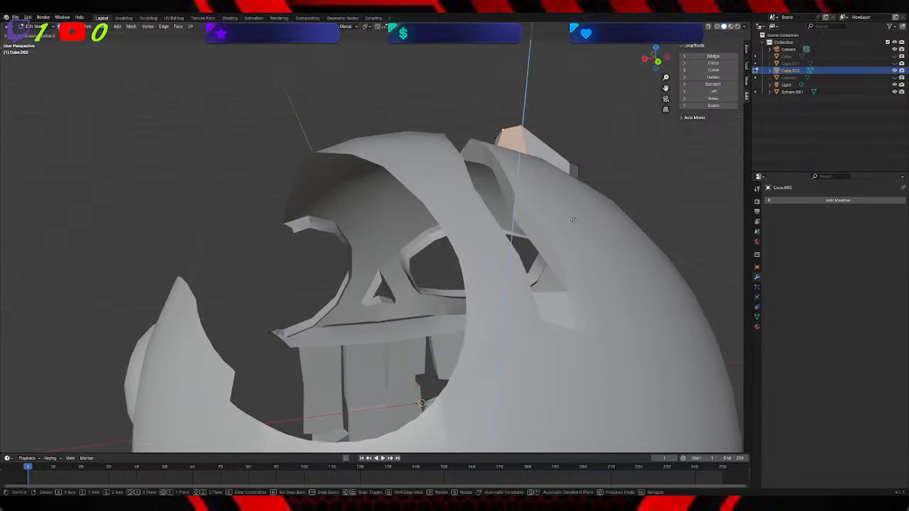
{"action": "left_click", "coordinate": [572, 232]}
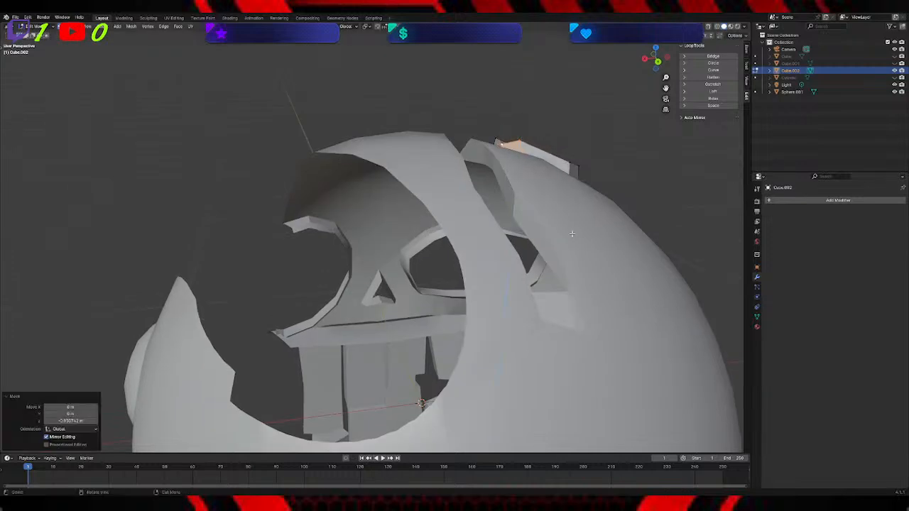
{"action": "left_click", "coordinate": [500, 144], "text": "shift"}
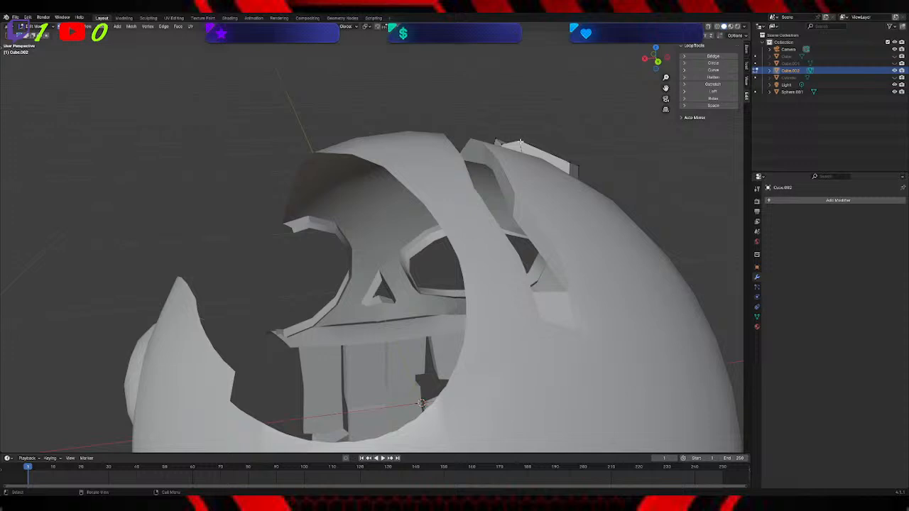
{"action": "key", "text": "g"}
{"action": "left_click", "coordinate": [577, 126]}
Step: Select the unwanted vertices at the crack piece's bend near its end and delete them
{"action": "middle_click_drag", "start_coordinate": [578, 126], "coordinate": [388, 265]}
{"action": "left_click", "coordinate": [342, 276]}
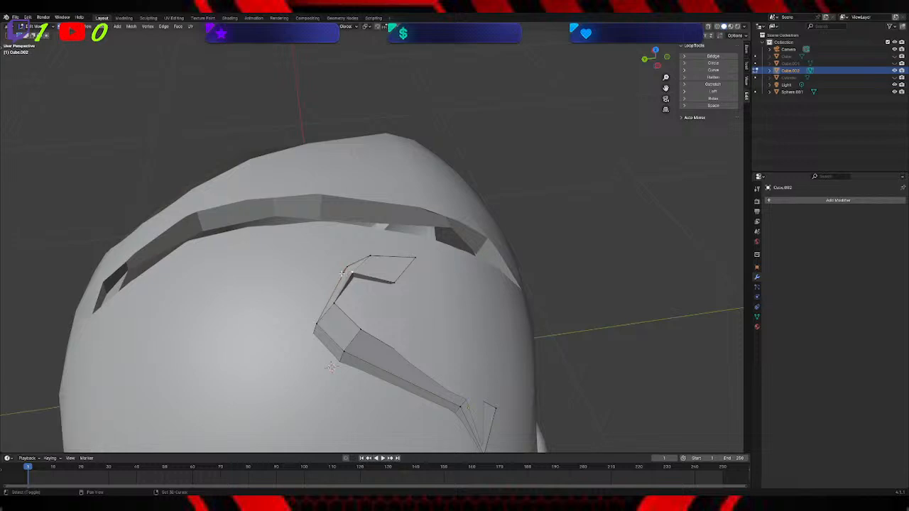
{"action": "middle_click_drag", "start_coordinate": [341, 272], "coordinate": [504, 239]}
{"action": "left_click", "coordinate": [509, 186], "text": "shift"}
{"action": "middle_click_drag", "start_coordinate": [515, 196], "coordinate": [525, 183]}
{"action": "scroll", "coordinate": [526, 182], "scroll_direction": "up", "scroll_amount": 1}
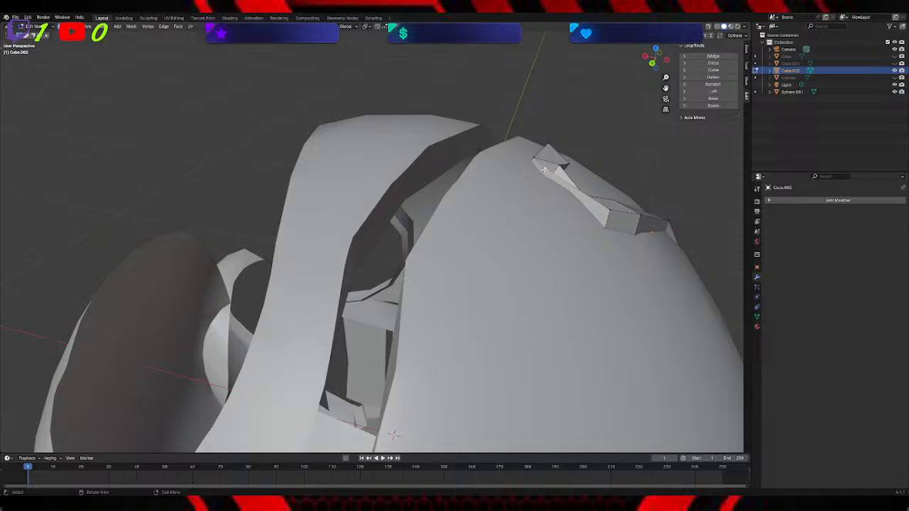
{"action": "middle_click_drag", "start_coordinate": [542, 192], "coordinate": [538, 156]}
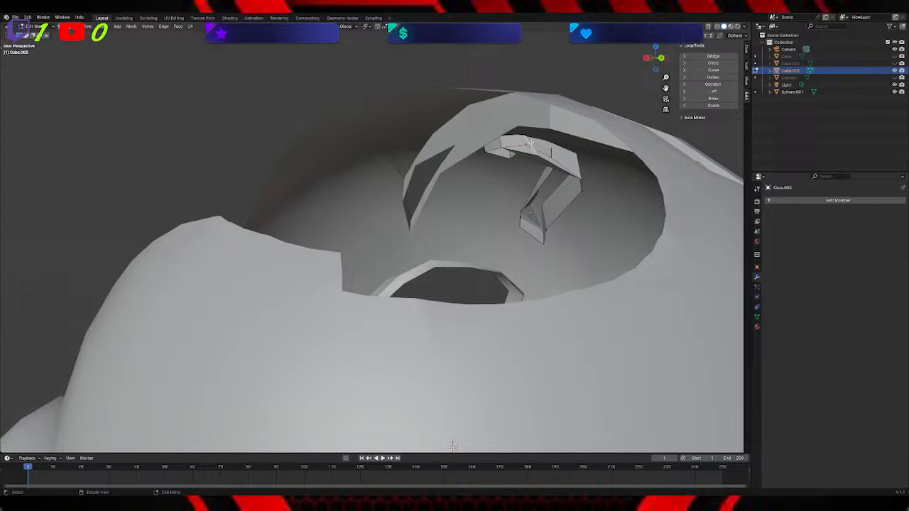
{"action": "right_click", "coordinate": [529, 142]}
{"action": "left_click", "coordinate": [530, 140]}
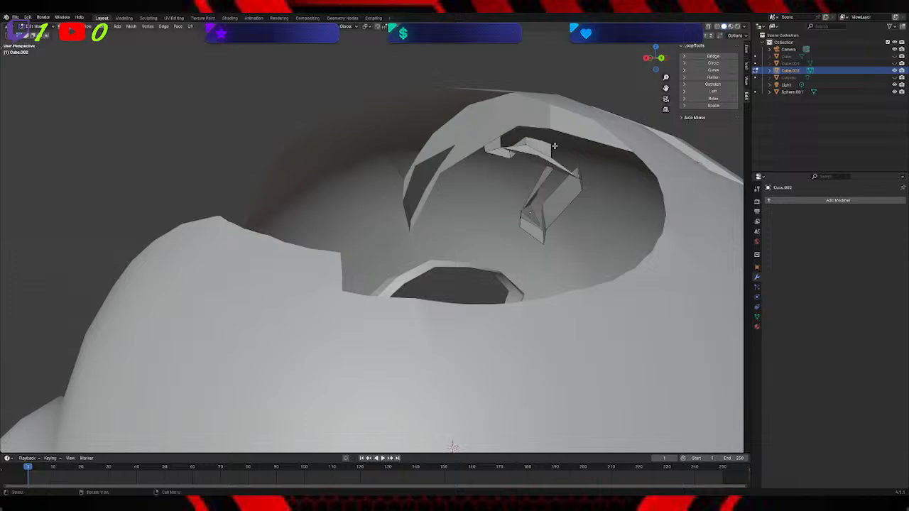
Step: Move the outer bend vertex of the crack piece about 0.05 m along Y, and delete that vertex
{"action": "middle_click_drag", "start_coordinate": [556, 147], "coordinate": [445, 247]}
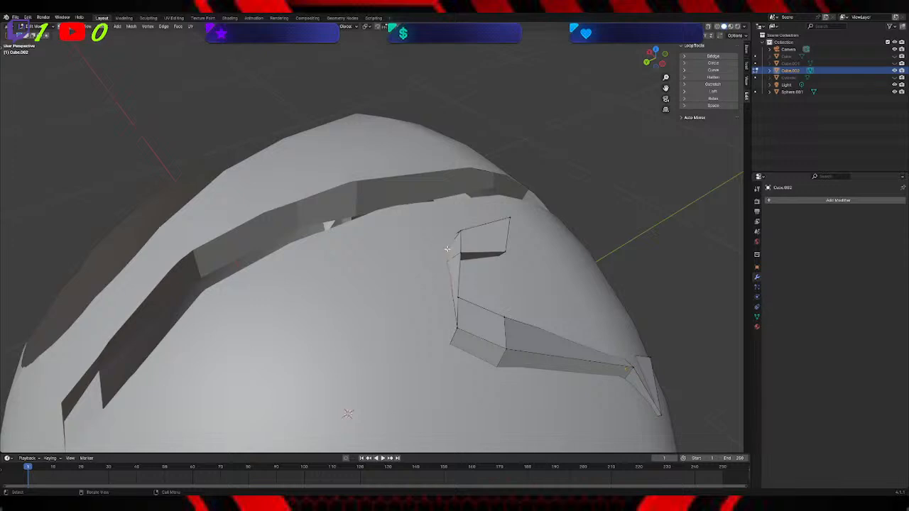
{"action": "key", "text": "g"}
{"action": "key", "text": "y"}
{"action": "left_click", "coordinate": [424, 251]}
{"action": "middle_click_drag", "start_coordinate": [426, 252], "coordinate": [491, 252]}
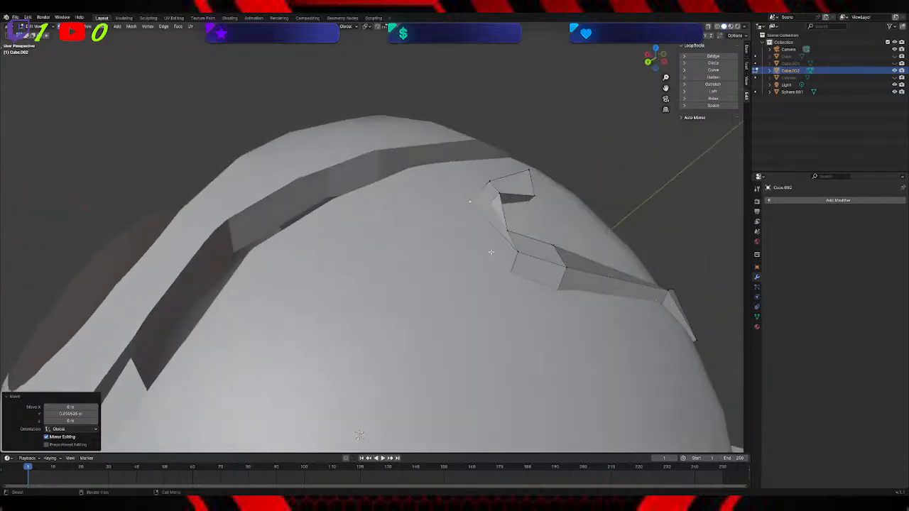
{"action": "right_click", "coordinate": [490, 251]}
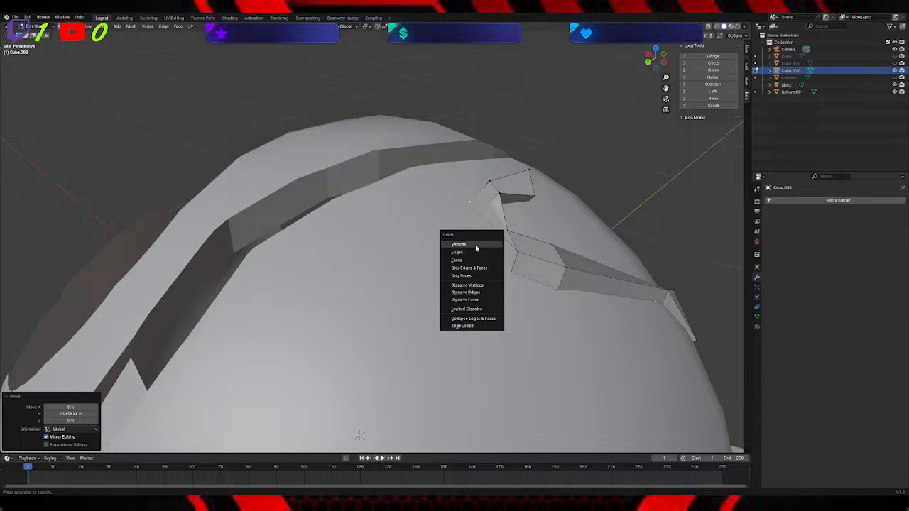
{"action": "left_click", "coordinate": [482, 244]}
Step: Try to reshape the crack piece's open bend by moving its loose corner vertex freely and upward along Z
{"action": "middle_click_drag", "start_coordinate": [482, 245], "coordinate": [541, 210]}
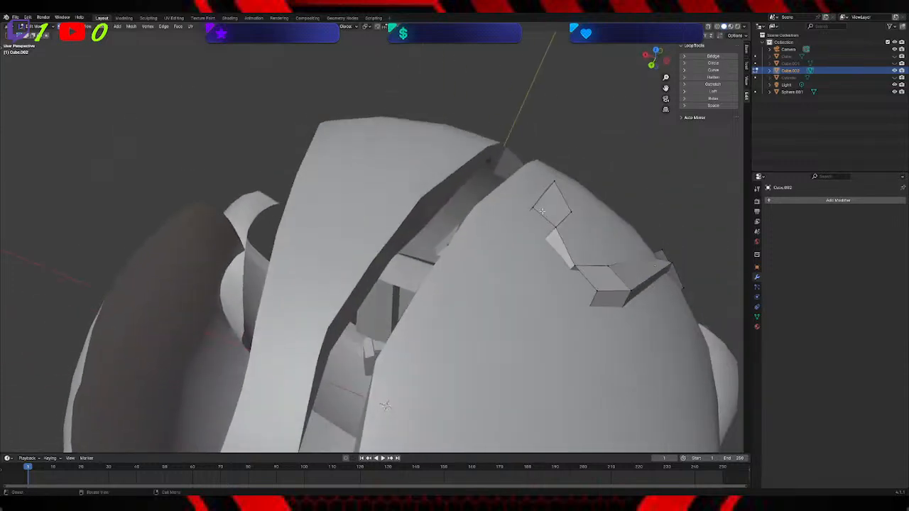
{"action": "key", "text": "g"}
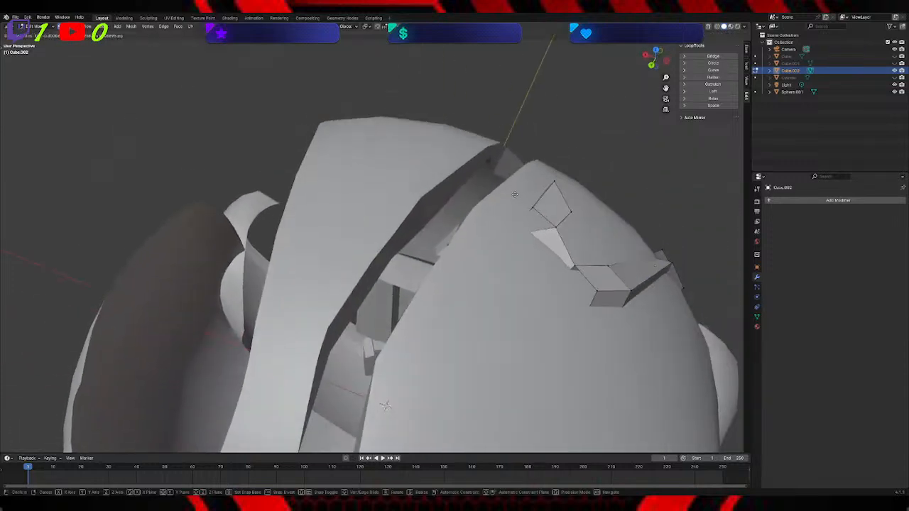
{"action": "left_click", "coordinate": [499, 199]}
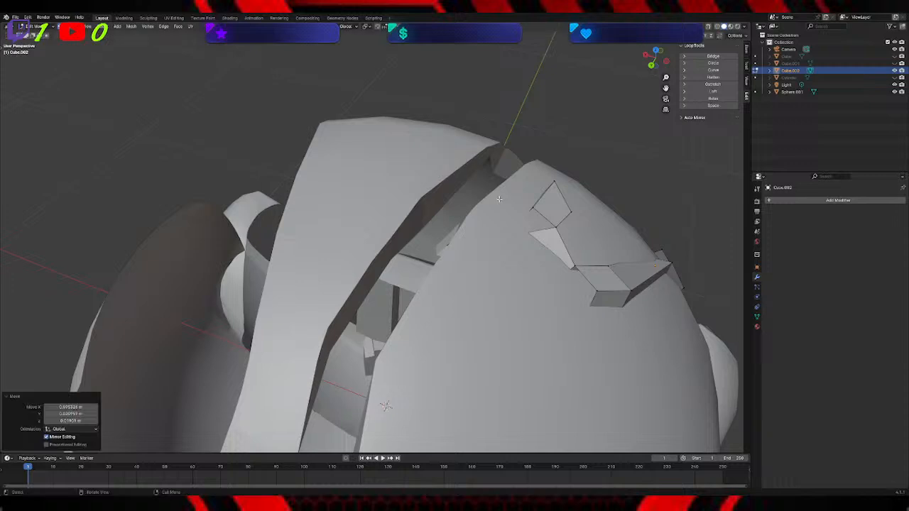
{"action": "key", "text": "g"}
{"action": "key", "text": "z"}
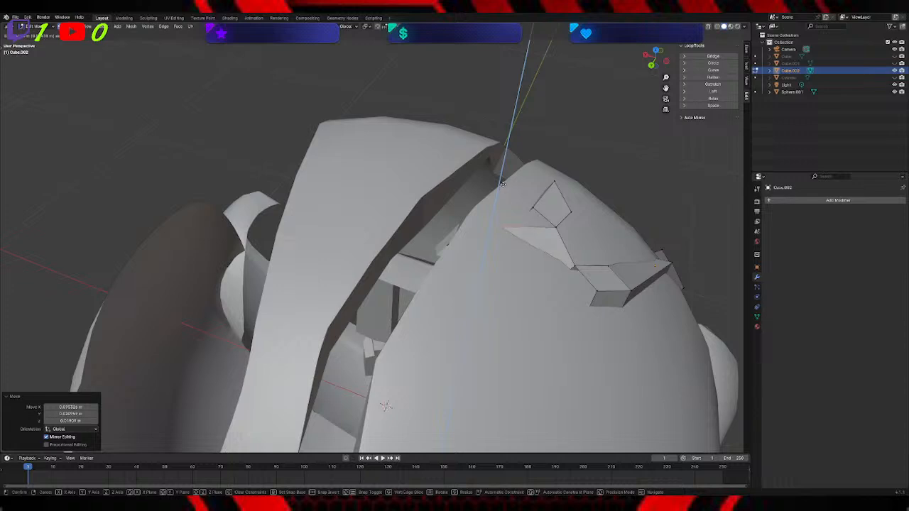
{"action": "left_click", "coordinate": [504, 181]}
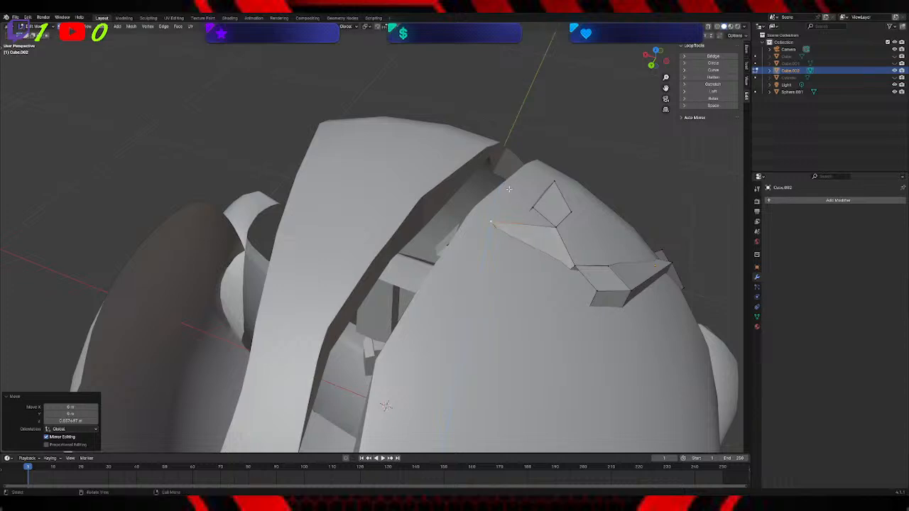
{"action": "key", "text": "g"}
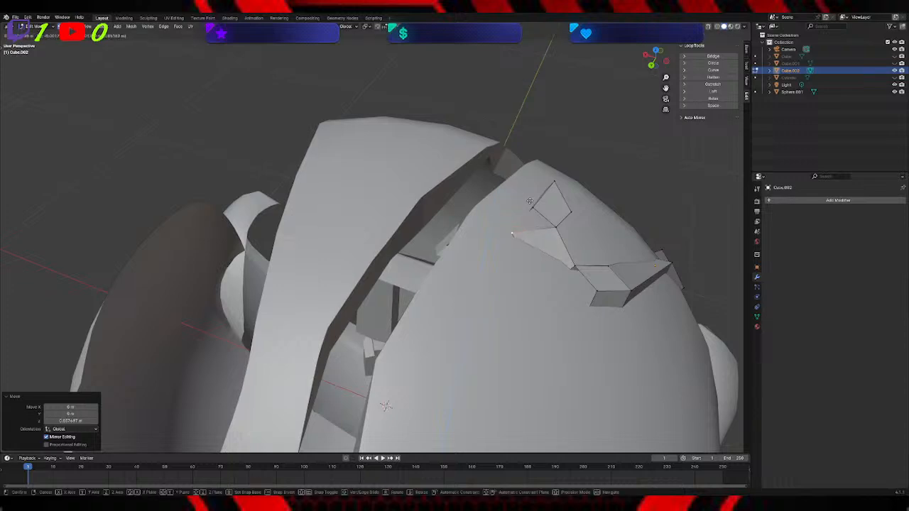
{"action": "left_click", "coordinate": [529, 201]}
{"action": "middle_click_drag", "start_coordinate": [529, 201], "coordinate": [667, 153]}
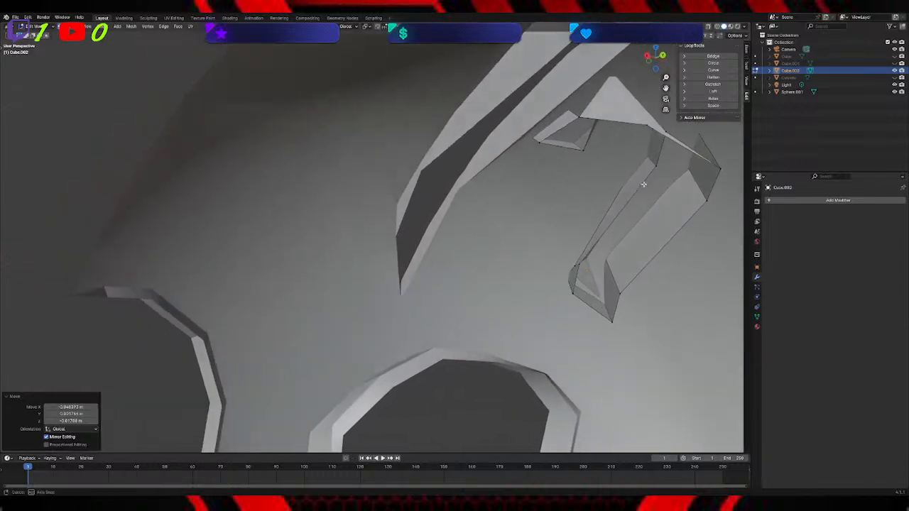
{"action": "left_click", "coordinate": [666, 134]}
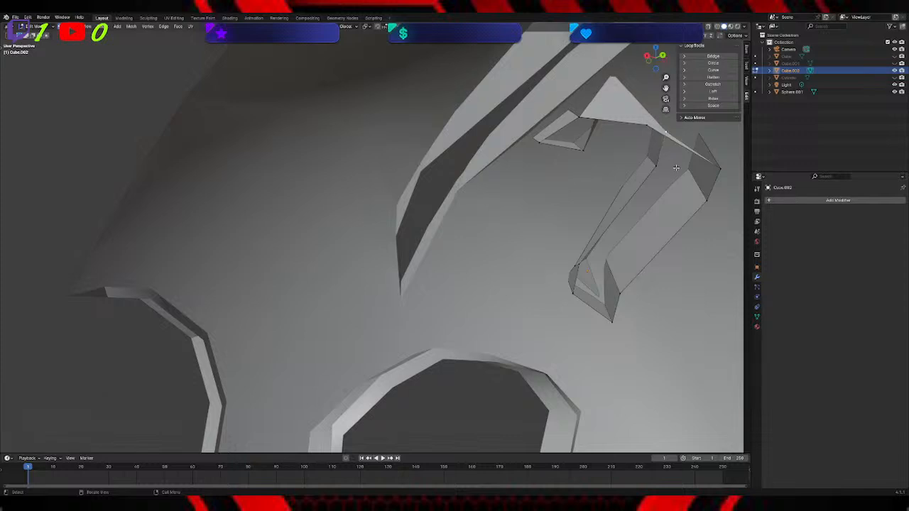
Step: Undo the recent vertex moves and deletions on the crack piece, stepping back to its earlier shape
{"action": "key", "text": "ctrl+z"}
{"action": "key", "text": "ctrl+z"}
{"action": "key", "text": "ctrl+z"}
{"action": "key", "text": "ctrl+z"}
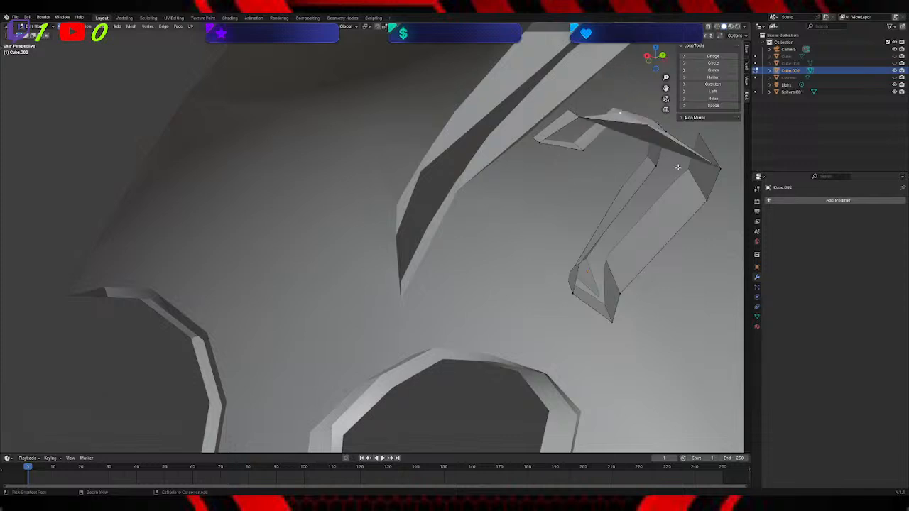
{"action": "key", "text": "ctrl+z"}
{"action": "key", "text": "ctrl+z"}
{"action": "key", "text": "ctrl+z"}
{"action": "key", "text": "ctrl+z"}
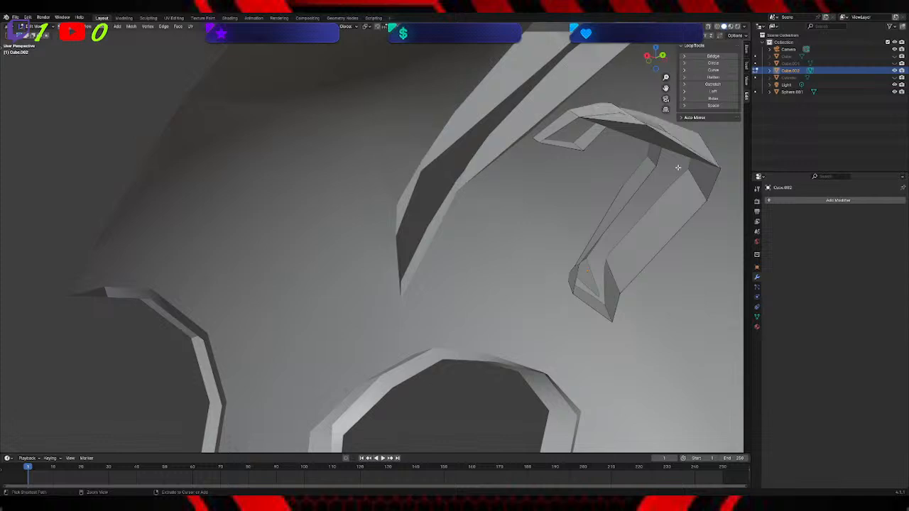
{"action": "key", "text": "ctrl+z"}
{"action": "key", "text": "ctrl+z"}
{"action": "key", "text": "ctrl+z"}
{"action": "key", "text": "ctrl+z"}
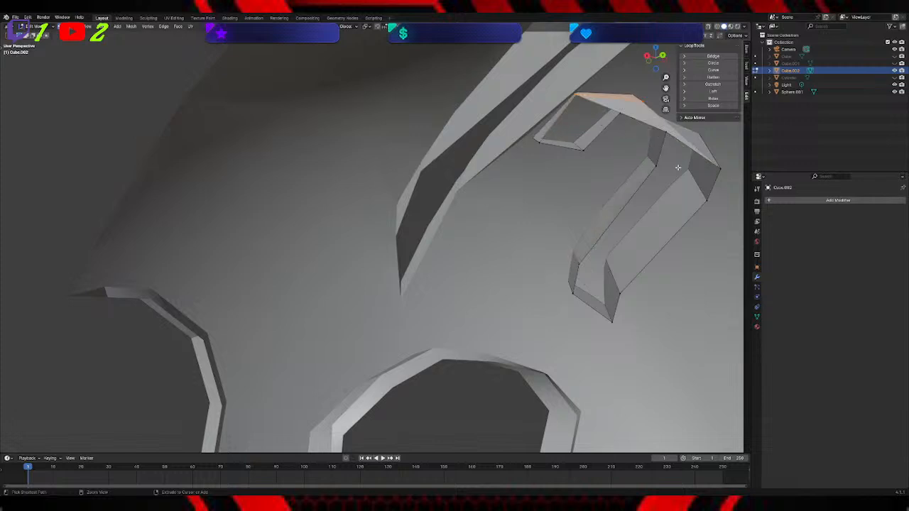
{"action": "key", "text": "ctrl+z"}
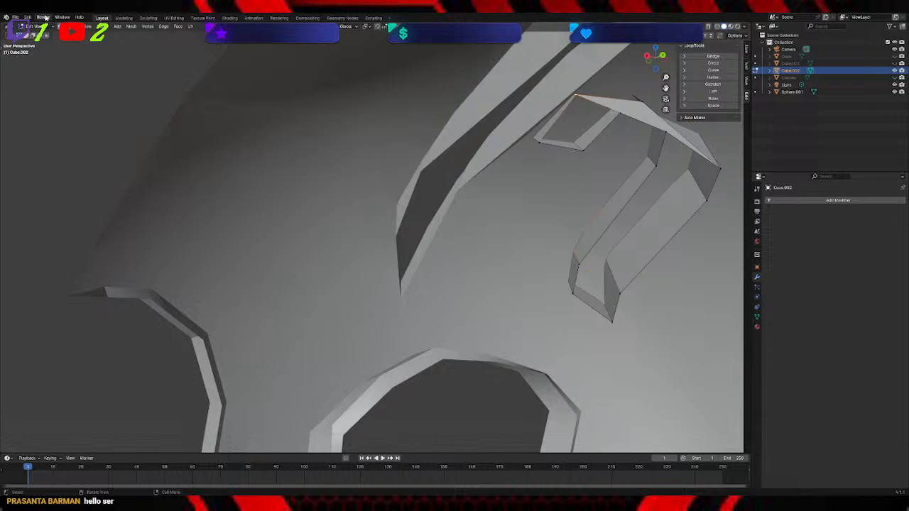
{"action": "left_click", "coordinate": [28, 17]}
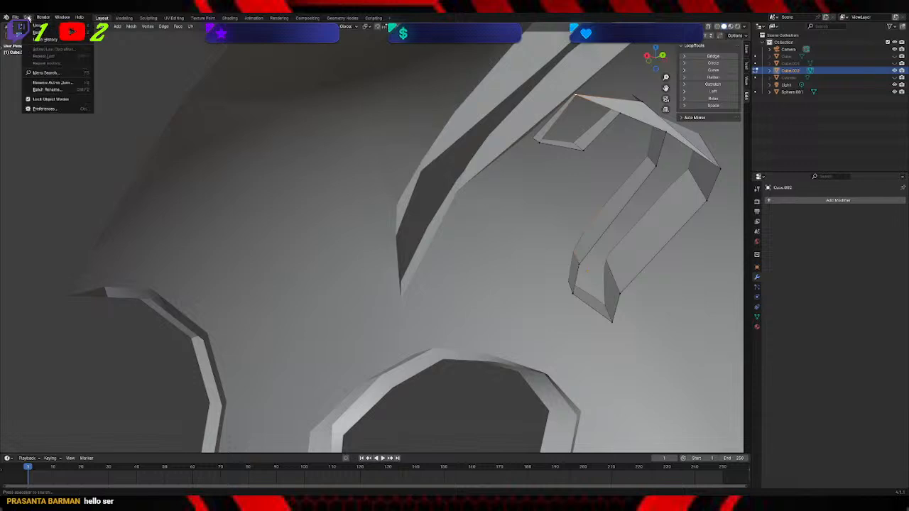
{"action": "left_click", "coordinate": [36, 25]}
{"action": "left_click", "coordinate": [26, 17]}
{"action": "left_click", "coordinate": [37, 26]}
{"action": "left_click", "coordinate": [26, 17]}
{"action": "left_click", "coordinate": [37, 25]}
Step: In Object Mode, add a Boolean Difference modifier to the skull with Cube.002 as the cutter and Self Intersection enabled
{"action": "middle_click_drag", "start_coordinate": [343, 140], "coordinate": [418, 186]}
{"action": "scroll", "coordinate": [412, 185], "scroll_direction": "down", "scroll_amount": 3}
{"action": "middle_click_drag", "start_coordinate": [256, 132], "coordinate": [324, 106]}
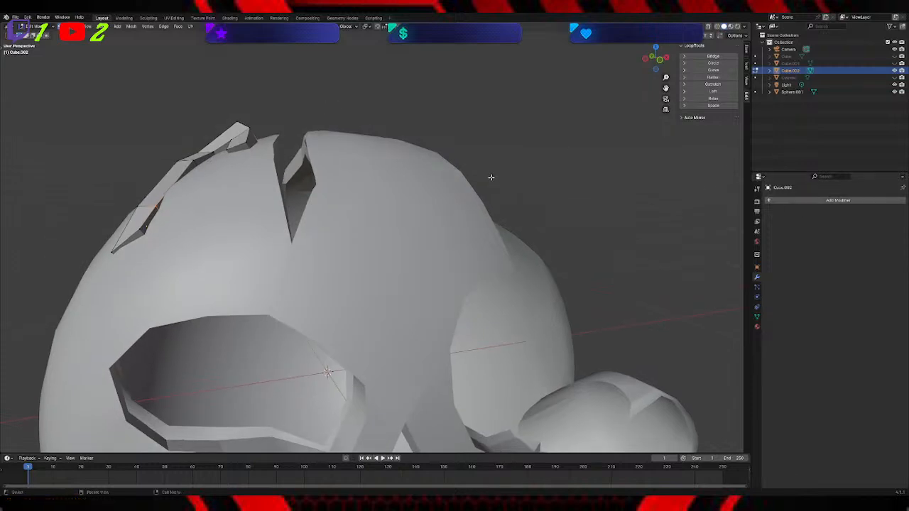
{"action": "left_click", "coordinate": [32, 26]}
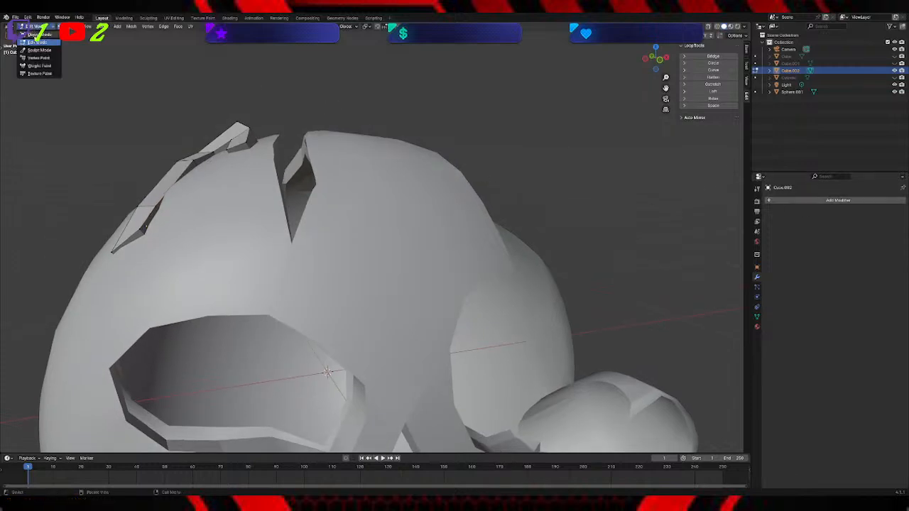
{"action": "left_click", "coordinate": [32, 34]}
{"action": "left_click", "coordinate": [323, 166]}
{"action": "left_click", "coordinate": [792, 203]}
{"action": "left_click", "coordinate": [783, 202]}
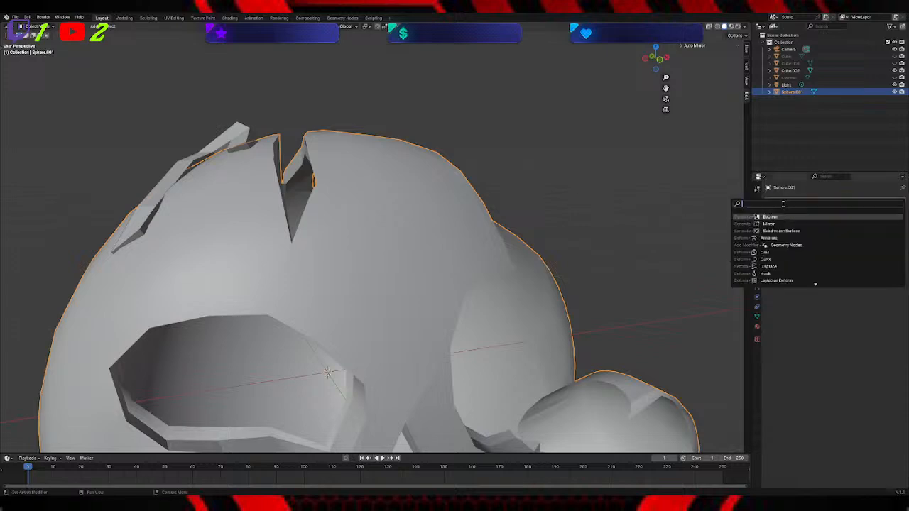
{"action": "left_click", "coordinate": [792, 217]}
{"action": "left_click", "coordinate": [829, 242]}
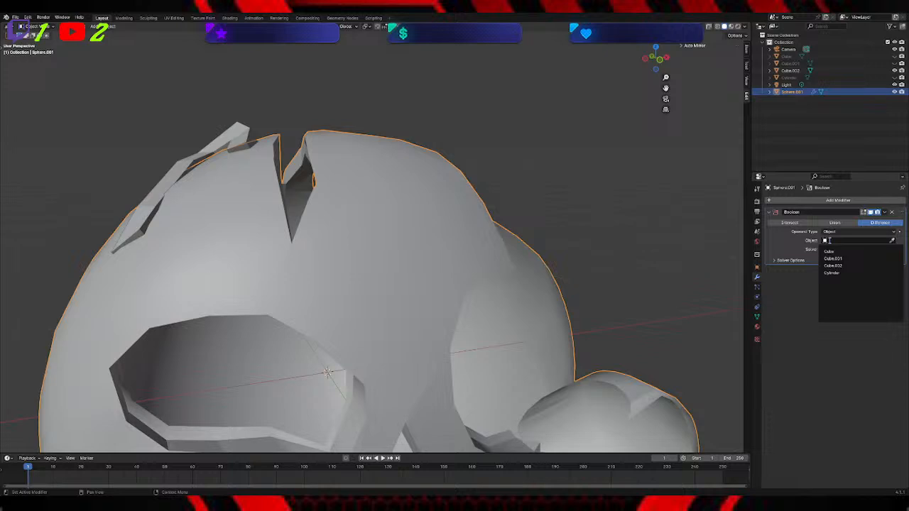
{"action": "left_click", "coordinate": [835, 266]}
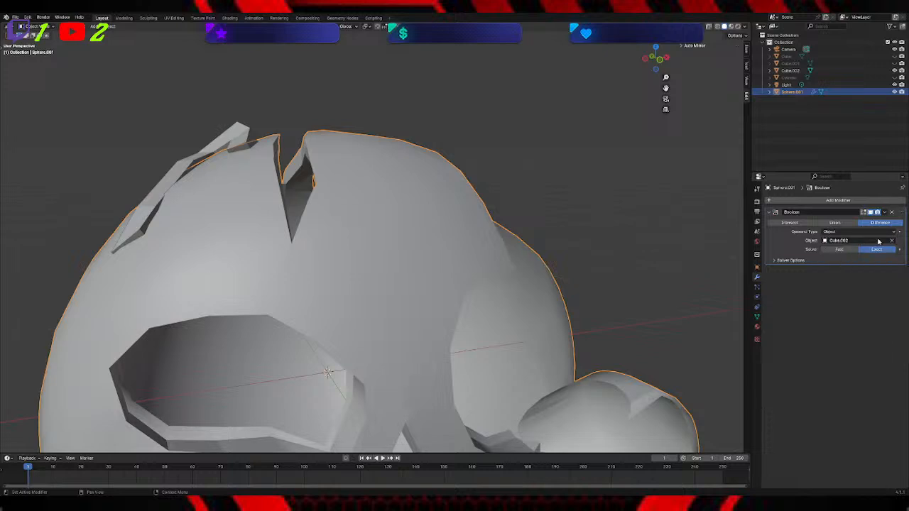
{"action": "left_click", "coordinate": [800, 260]}
{"action": "left_click", "coordinate": [823, 278]}
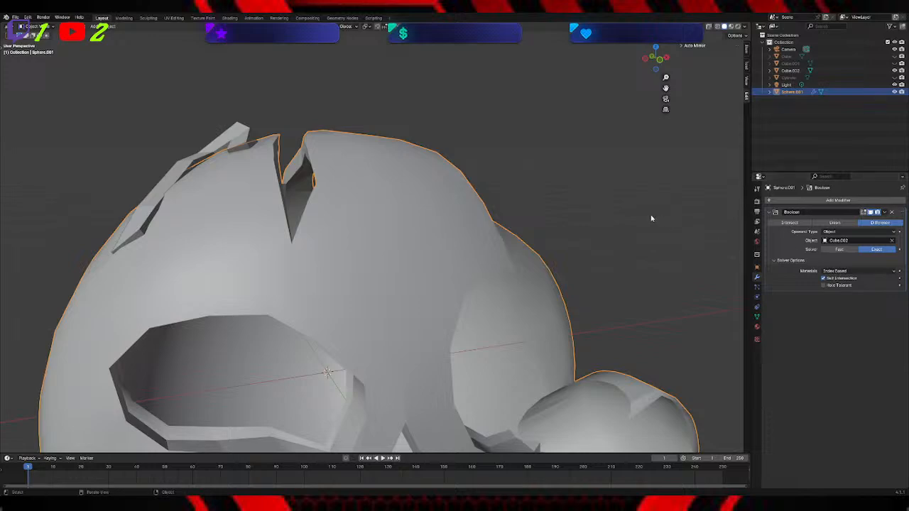
Step: Hide Cube.002 and examine the skull in wireframe and solid shading for the Boolean cut
{"action": "key", "text": "z"}
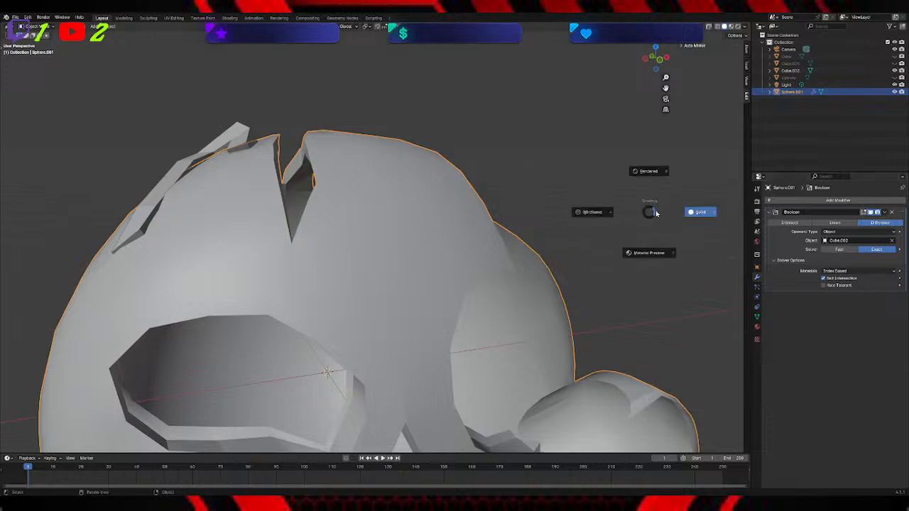
{"action": "left_click", "coordinate": [613, 214]}
{"action": "middle_click_drag", "start_coordinate": [549, 142], "coordinate": [596, 174]}
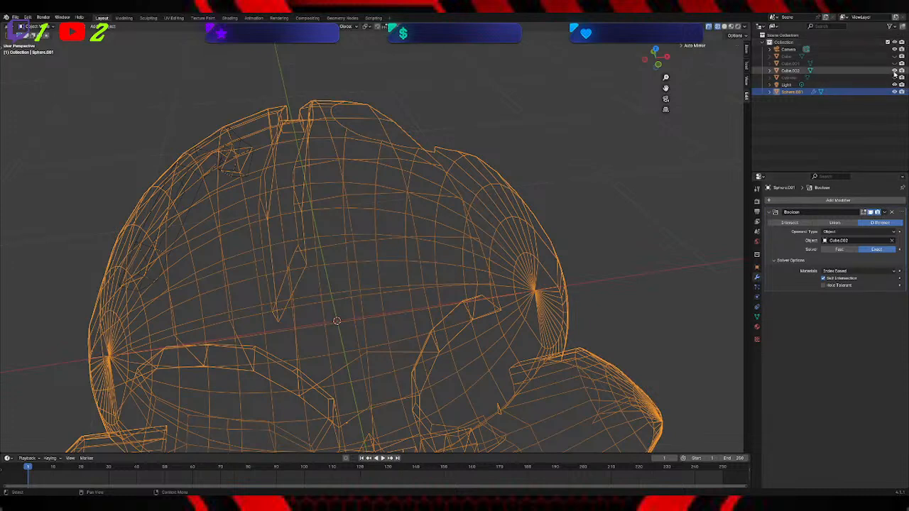
{"action": "left_click", "coordinate": [894, 71]}
{"action": "key", "text": "z"}
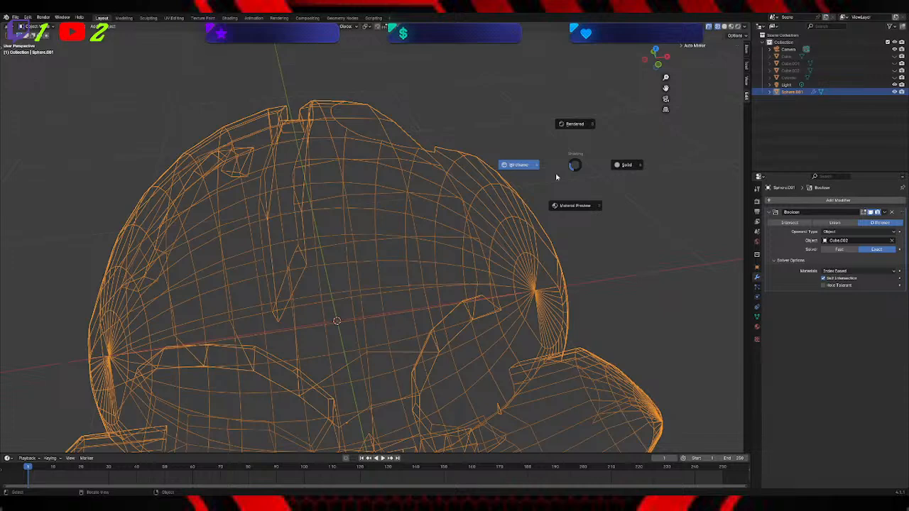
{"action": "left_click", "coordinate": [670, 177]}
{"action": "mouse_move", "coordinate": [507, 154]}
{"action": "middle_mouse_down"}
{"action": "mouse_move", "coordinate": [445, 137]}
{"action": "mouse_move", "coordinate": [660, 178]}
{"action": "middle_mouse_up"}
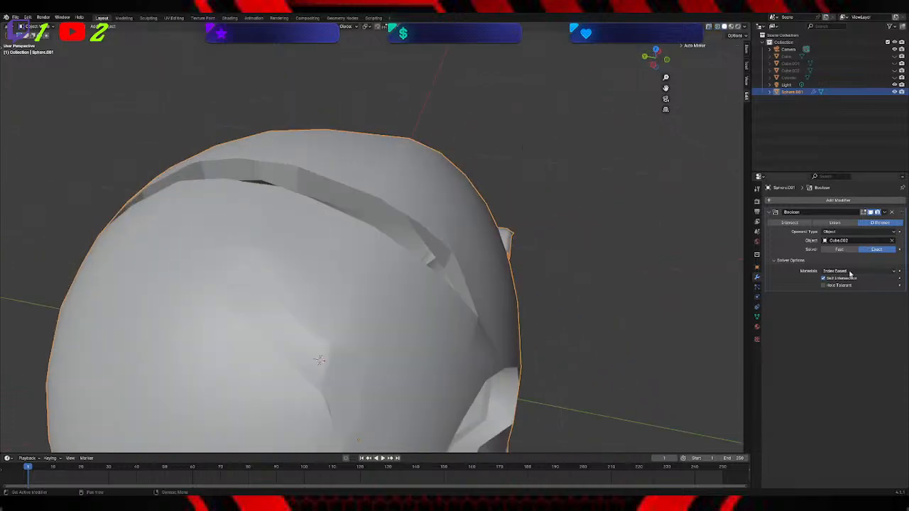
Step: Try the Boolean's Hole Tolerant option, leaving both Hole Tolerant and Self Intersection disabled
{"action": "left_click", "coordinate": [824, 286]}
{"action": "left_click", "coordinate": [824, 285]}
{"action": "left_click", "coordinate": [824, 286]}
{"action": "left_click", "coordinate": [824, 285]}
{"action": "left_click", "coordinate": [823, 285]}
{"action": "left_click", "coordinate": [824, 286]}
Step: Make Cube.002 visible again and examine the crack piece on the skull's surface
{"action": "key", "text": "z"}
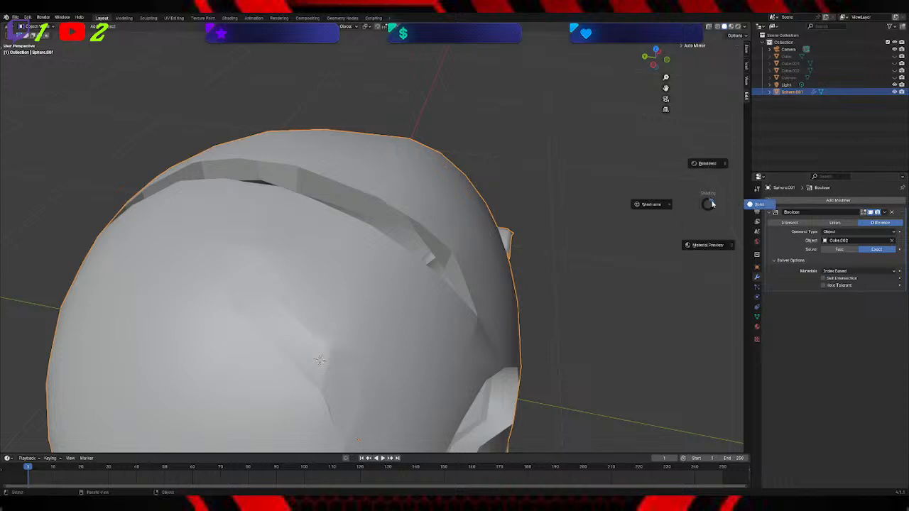
{"action": "left_click", "coordinate": [893, 71]}
{"action": "left_click", "coordinate": [893, 71]}
{"action": "mouse_move", "coordinate": [541, 183]}
{"action": "middle_mouse_down"}
{"action": "mouse_move", "coordinate": [517, 182]}
{"action": "mouse_move", "coordinate": [491, 151]}
{"action": "mouse_move", "coordinate": [495, 173]}
{"action": "mouse_move", "coordinate": [211, 135]}
{"action": "mouse_move", "coordinate": [273, 208]}
{"action": "middle_mouse_up"}
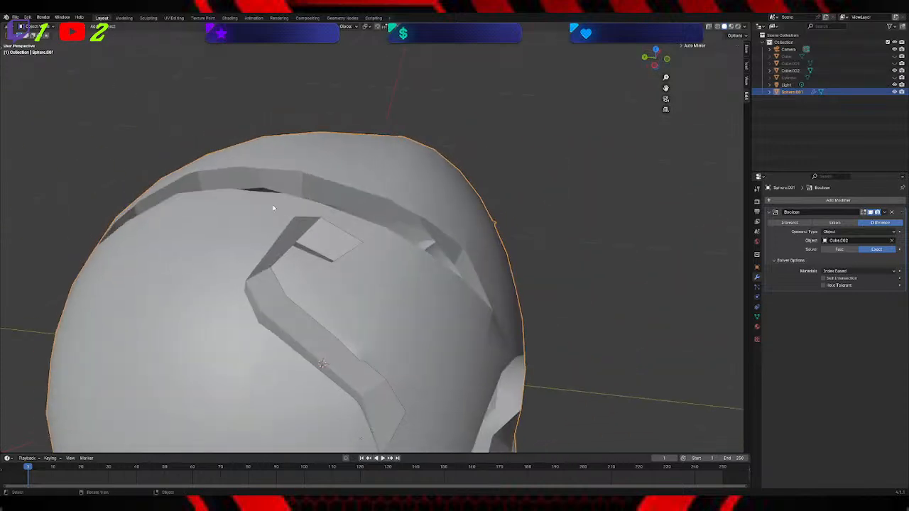
Step: Rotate Cube.002 slightly and nudge it to fit the crack piece closer to the skull's curved surface
{"action": "left_click", "coordinate": [339, 234]}
{"action": "middle_click_drag", "start_coordinate": [416, 207], "coordinate": [346, 193]}
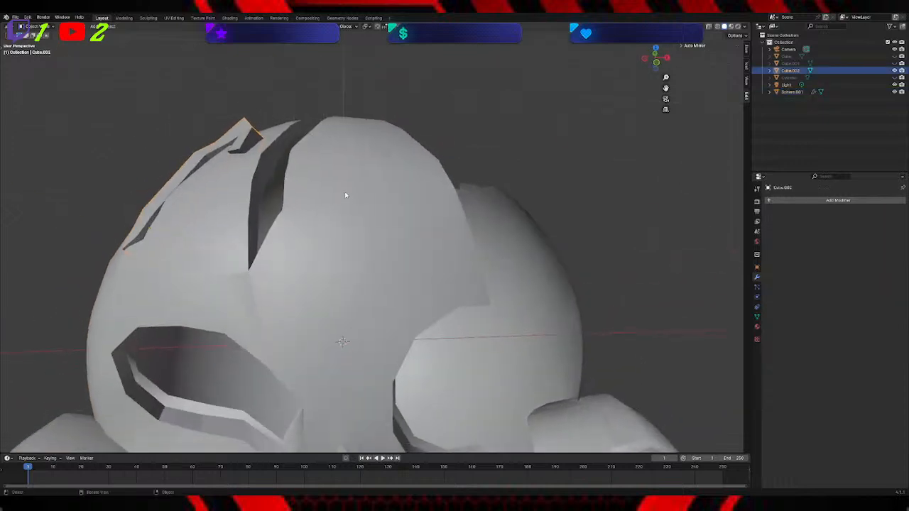
{"action": "key", "text": "r"}
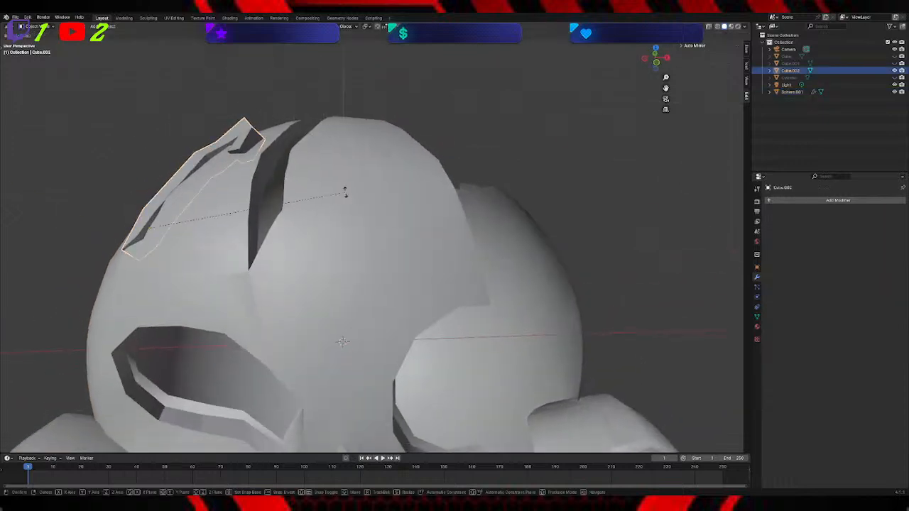
{"action": "left_click", "coordinate": [350, 202]}
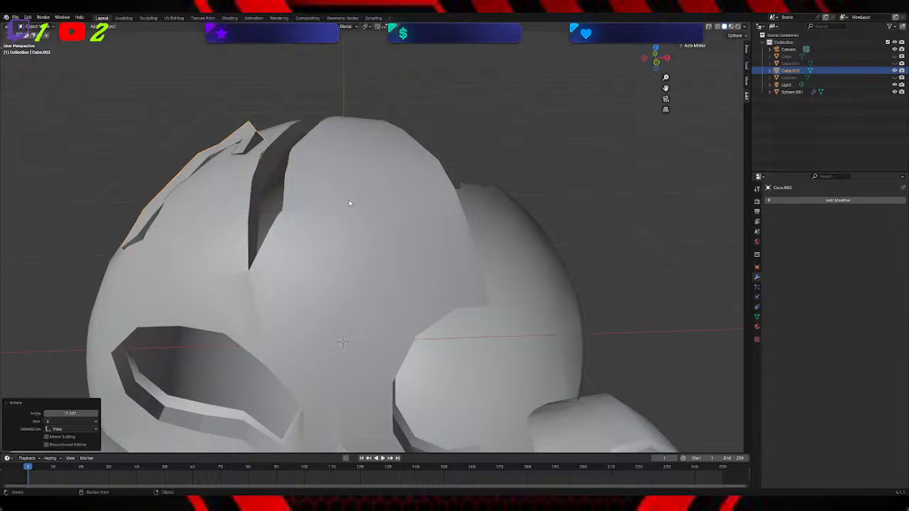
{"action": "key", "text": "g"}
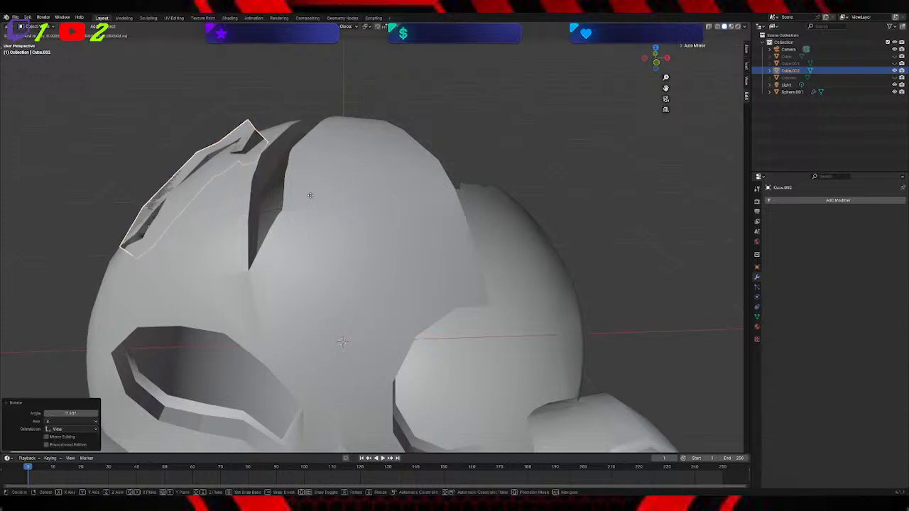
{"action": "left_click", "coordinate": [310, 196]}
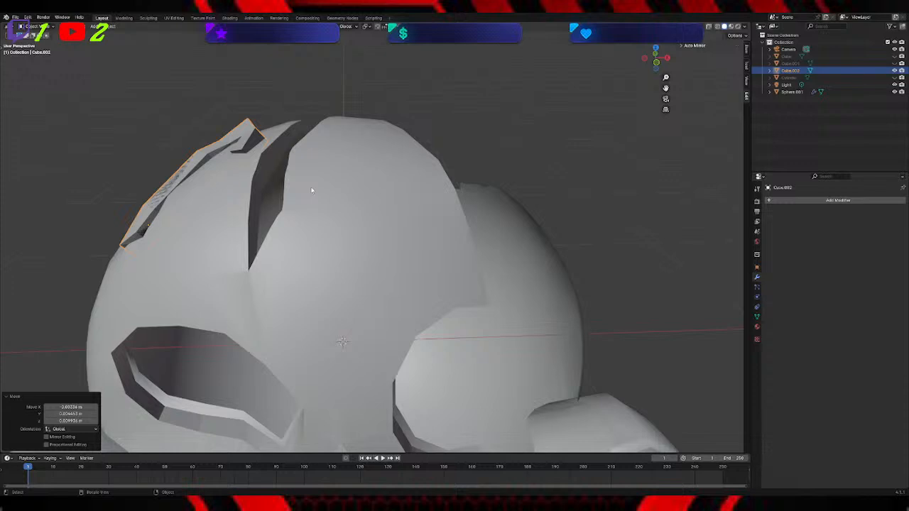
{"action": "key", "text": "r"}
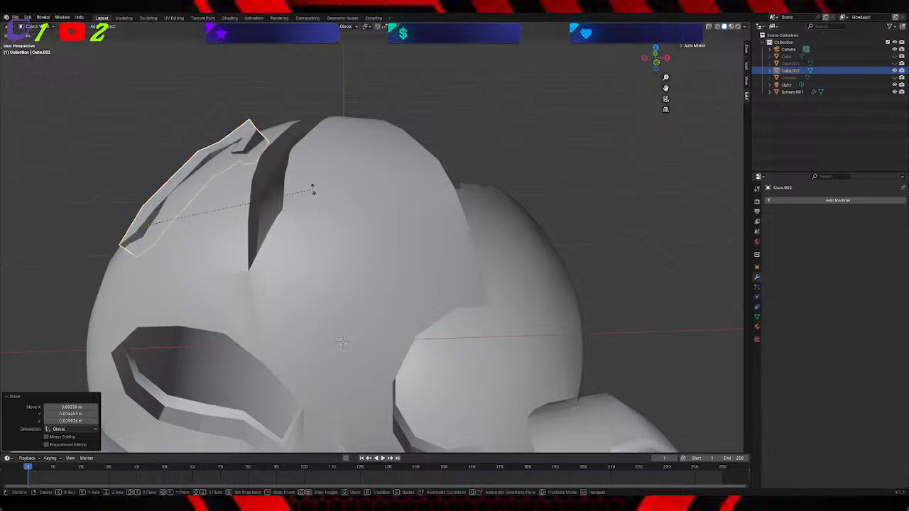
{"action": "left_click", "coordinate": [314, 190]}
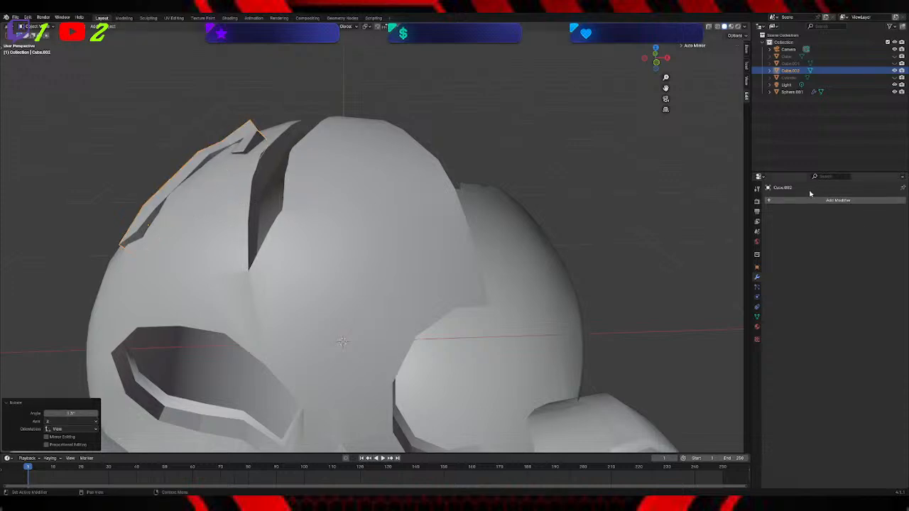
Step: Hide Cube.002 and try the Fast solver on the skull's Boolean modifier, checking the crack area
{"action": "left_click", "coordinate": [894, 71]}
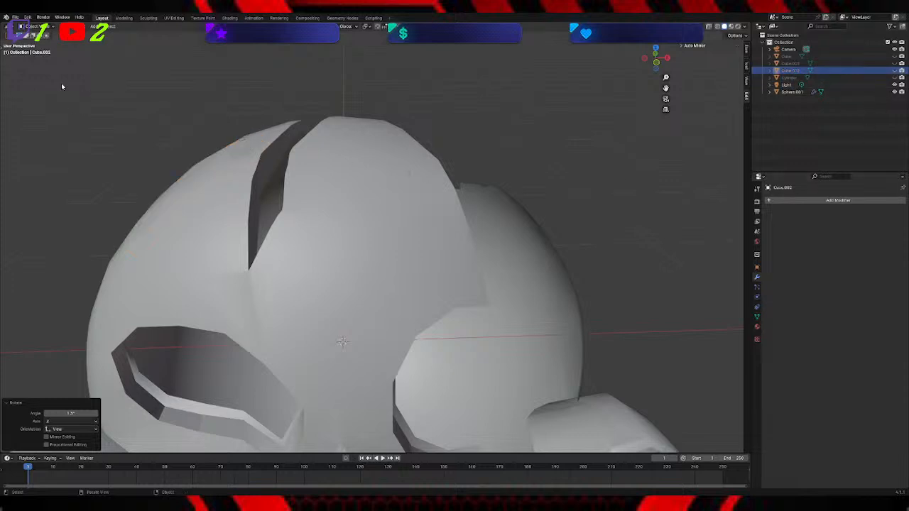
{"action": "left_click", "coordinate": [398, 212]}
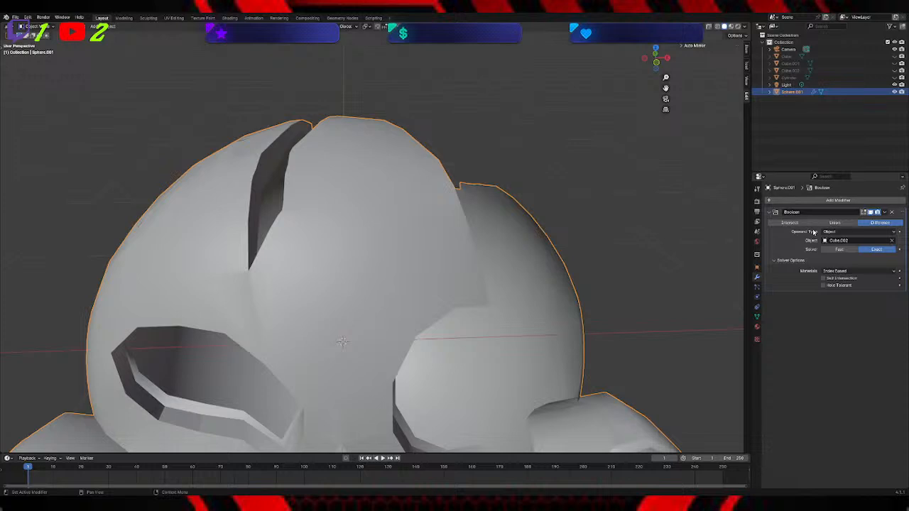
{"action": "left_click", "coordinate": [852, 250]}
{"action": "left_click", "coordinate": [871, 251]}
{"action": "left_click", "coordinate": [845, 252]}
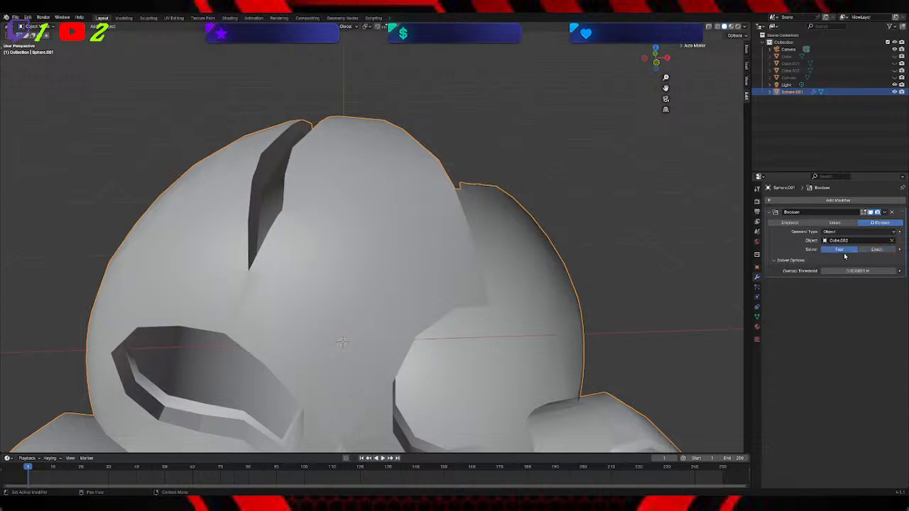
{"action": "middle_click_drag", "start_coordinate": [463, 192], "coordinate": [603, 248]}
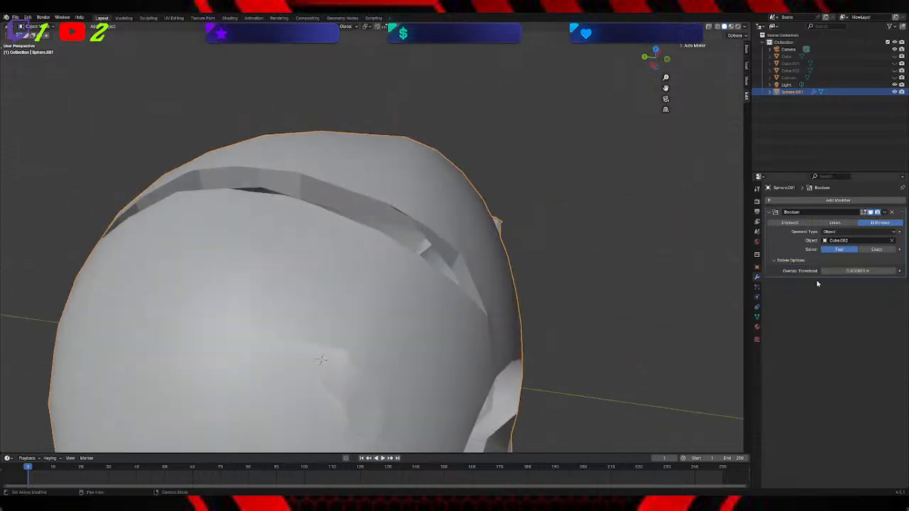
Step: Switch the Boolean back to the Exact solver and try Hole Tolerant, leaving the option disabled
{"action": "left_click", "coordinate": [876, 249]}
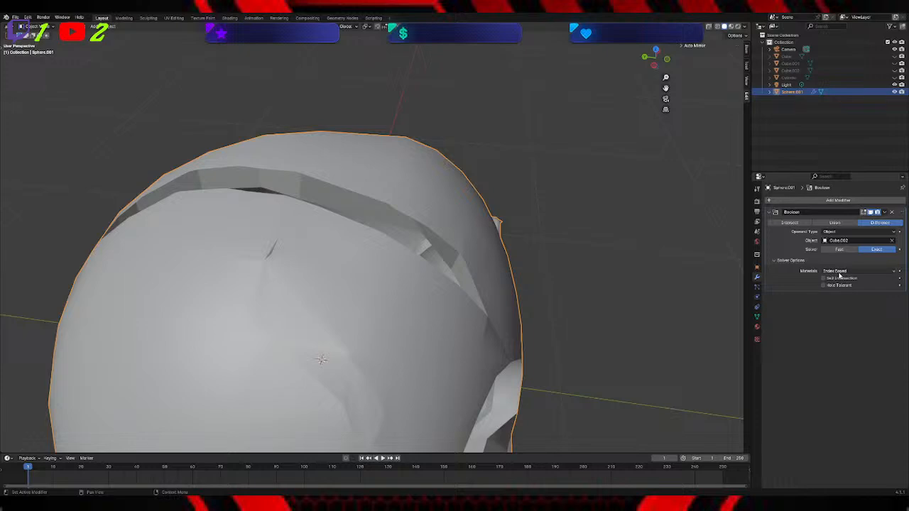
{"action": "left_click", "coordinate": [824, 285]}
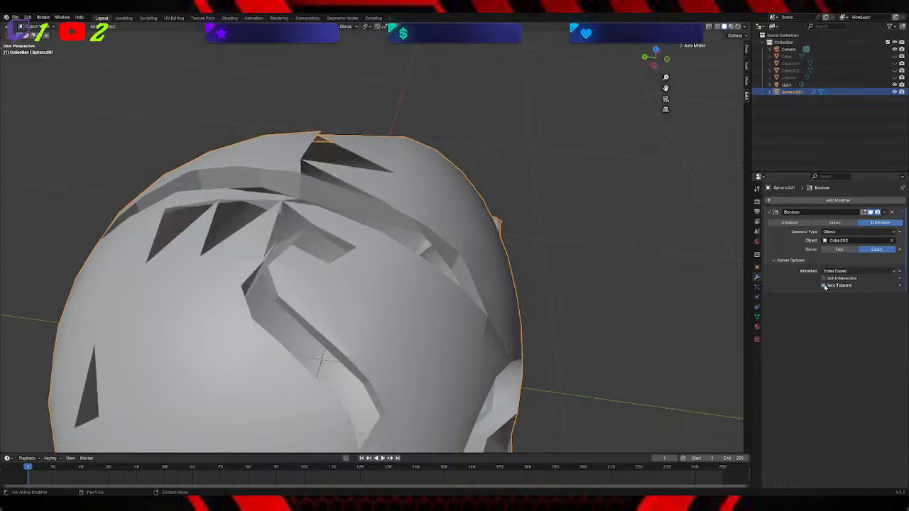
{"action": "middle_click_drag", "start_coordinate": [675, 281], "coordinate": [729, 307]}
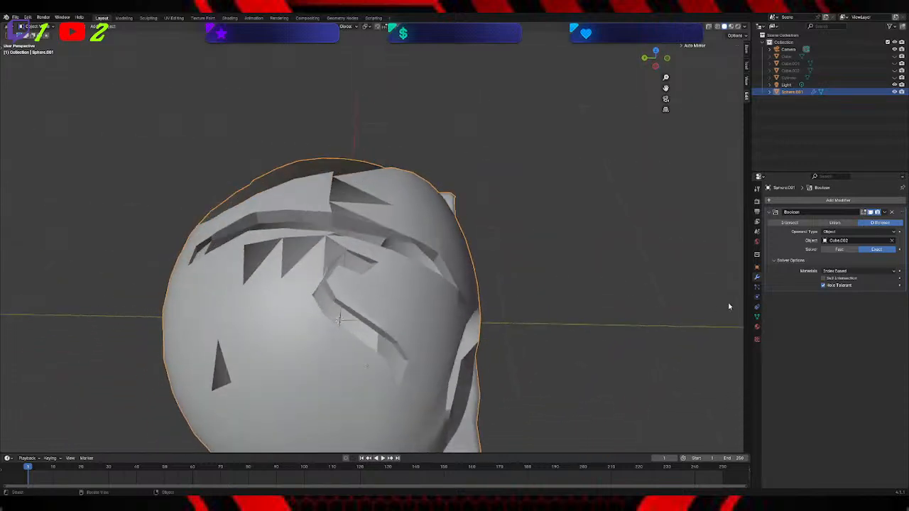
{"action": "left_click", "coordinate": [824, 285]}
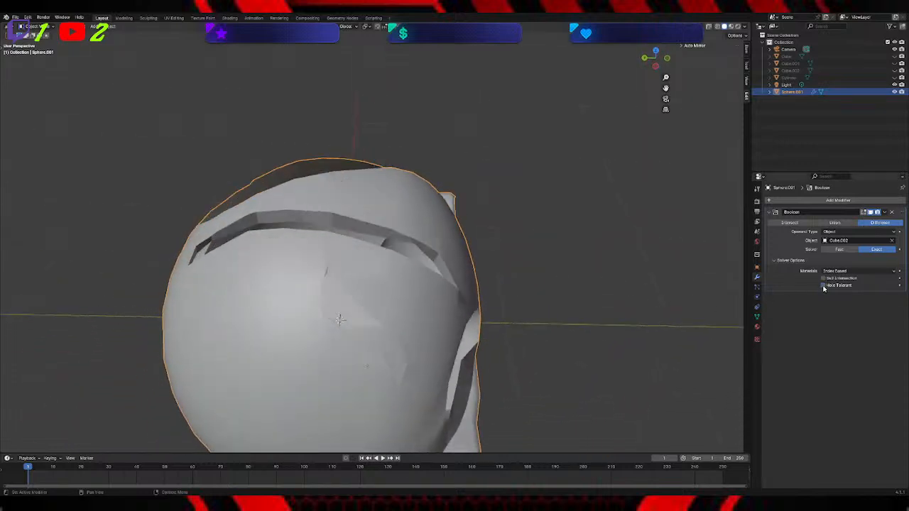
Step: Remove the Boolean modifier from the skull and delete the Cube.002 crack piece
{"action": "left_click", "coordinate": [621, 228]}
{"action": "left_click", "coordinate": [891, 212]}
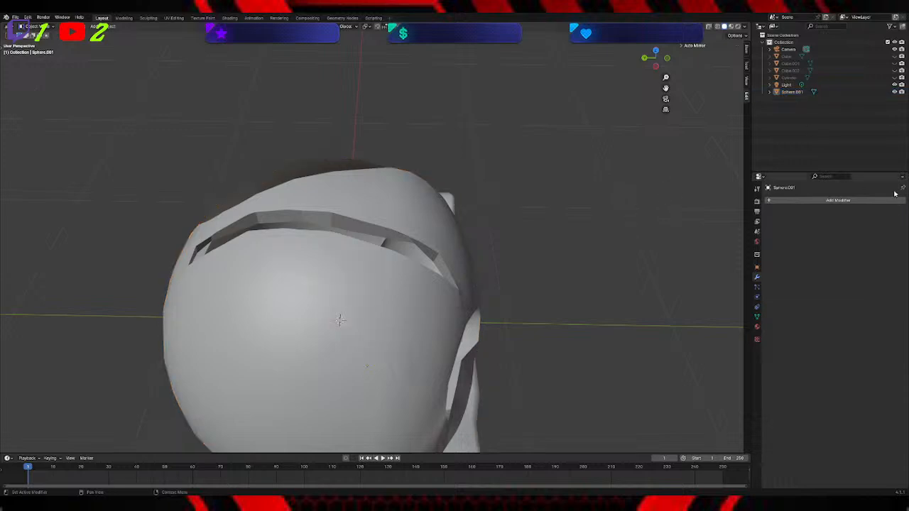
{"action": "right_click", "coordinate": [865, 72]}
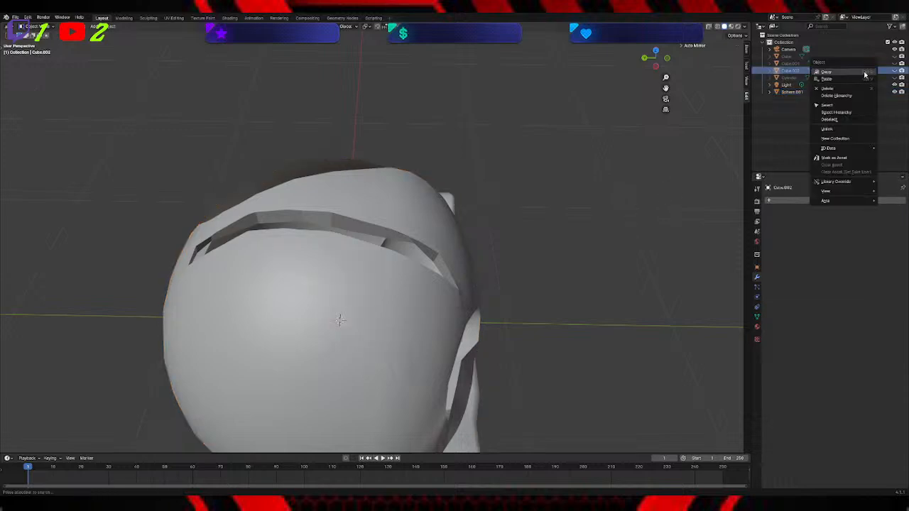
{"action": "left_click", "coordinate": [827, 88]}
Step: Save the Blender file and check the whole skull from the front
{"action": "middle_click_drag", "start_coordinate": [590, 131], "coordinate": [497, 100]}
{"action": "scroll", "coordinate": [506, 99], "scroll_direction": "down", "scroll_amount": 5}
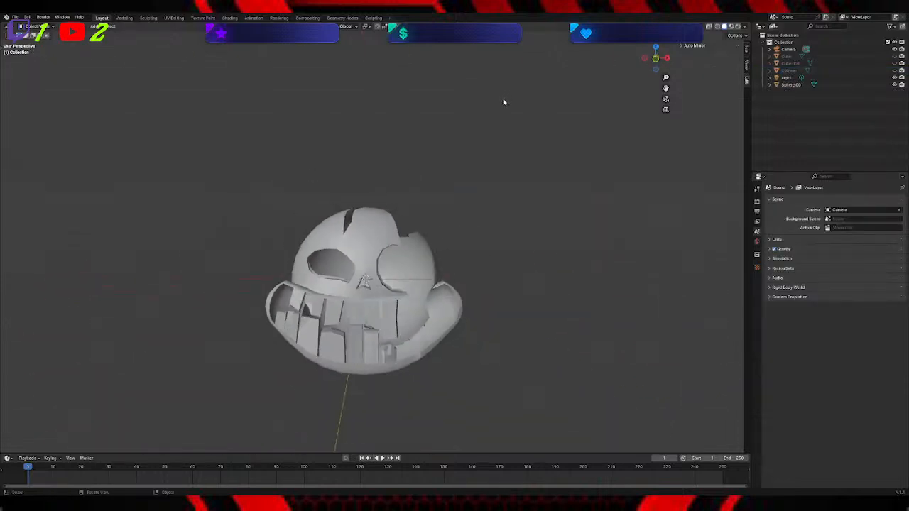
{"action": "key", "text": "ctrl+s"}
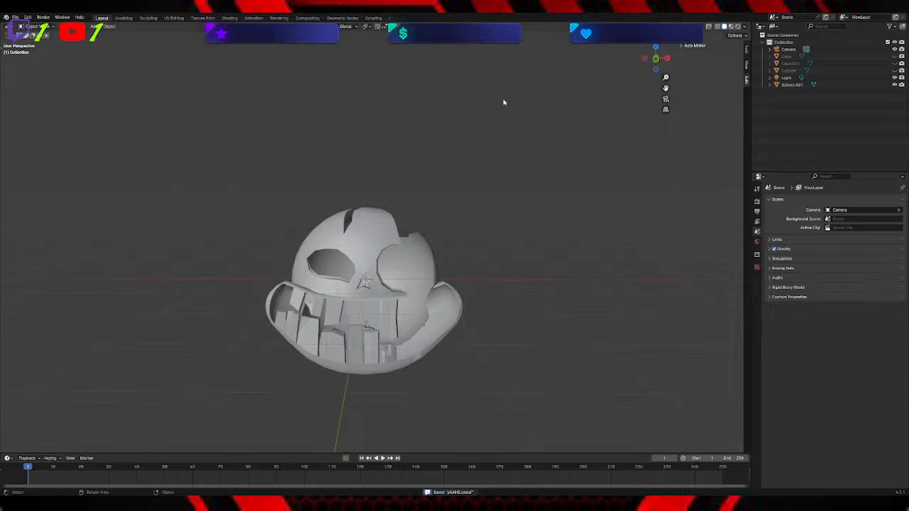
{"action": "mouse_move", "coordinate": [521, 195]}
{"action": "middle_mouse_down"}
{"action": "mouse_move", "coordinate": [497, 189]}
{"action": "mouse_move", "coordinate": [540, 178]}
{"action": "mouse_move", "coordinate": [513, 196]}
{"action": "middle_mouse_up"}
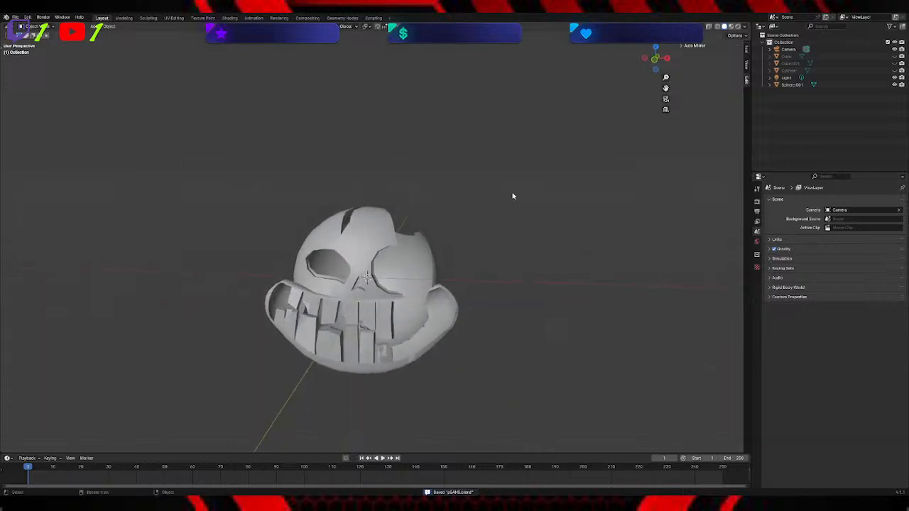